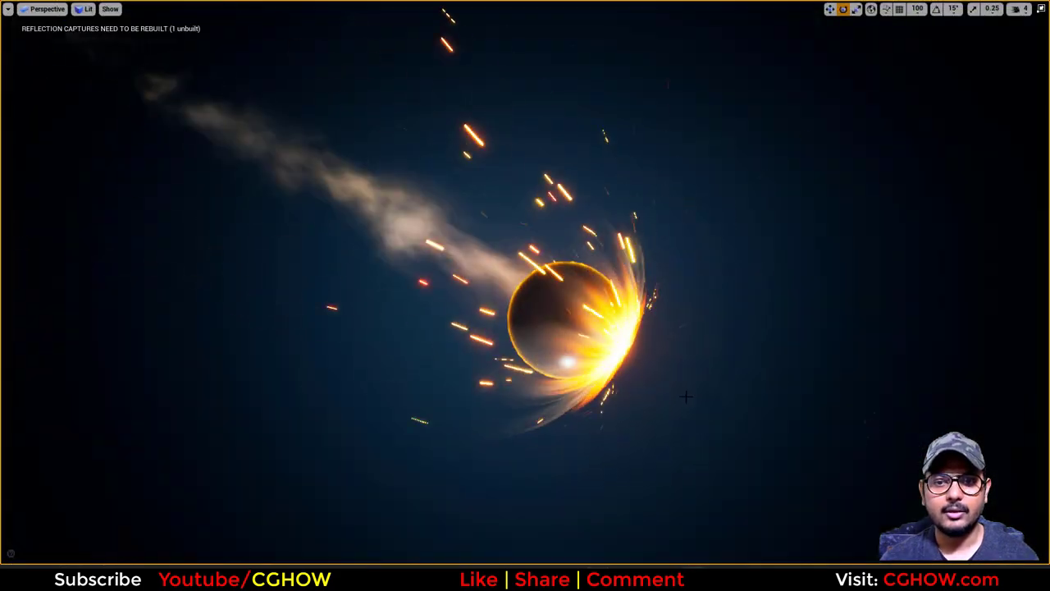
- Look over the finished meteor effect in the running level, leave full screen and stop the play session
mouse_move(686, 396)
alt+mouse_down()
mouse_move(377, 392)
mouse_move(656, 395)
mouse_move(689, 385)
alt+mouse_up()
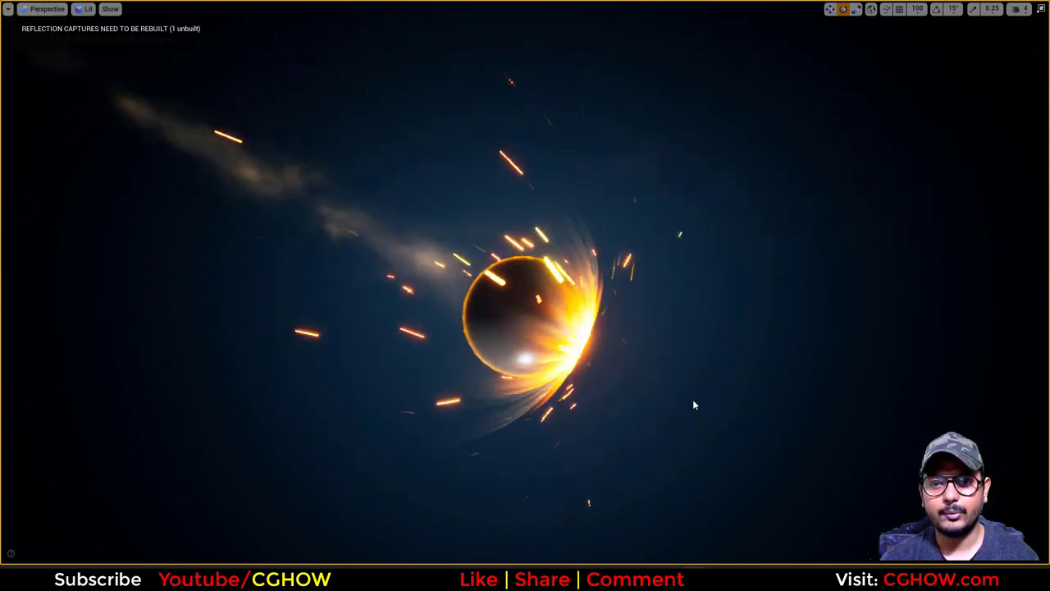
key(F11)
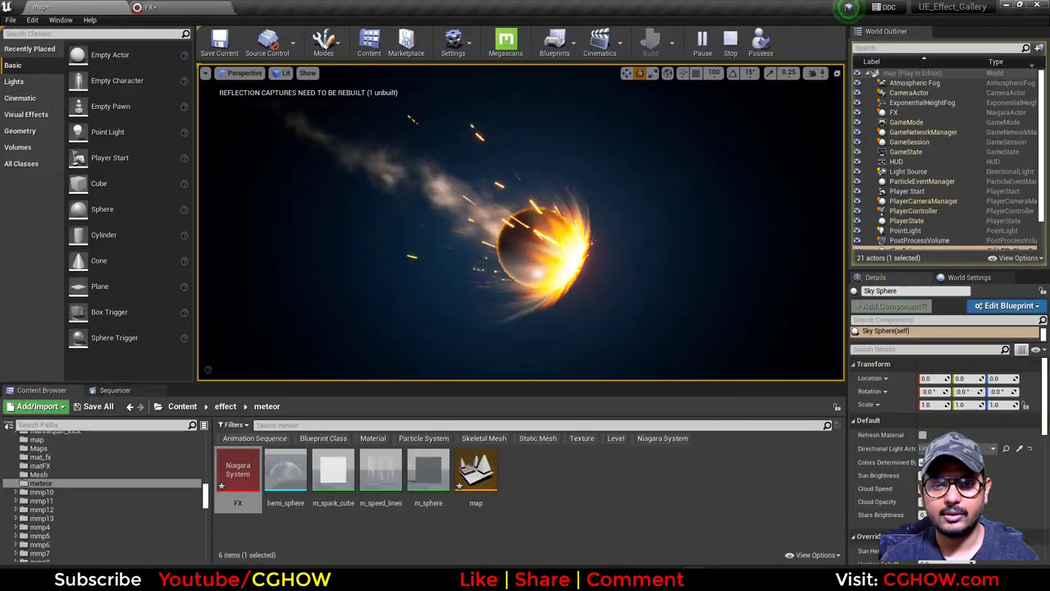
click(730, 45)
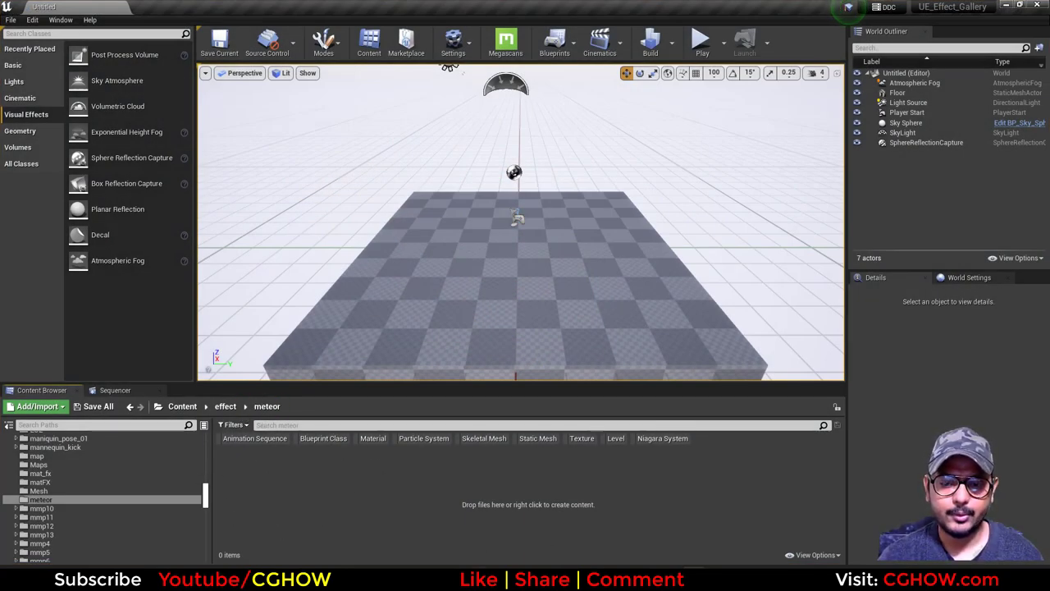
- Switch to the browser and watch the YouTube meteor reference video in full screen, returning to the normal page view
key(alt+Tab)
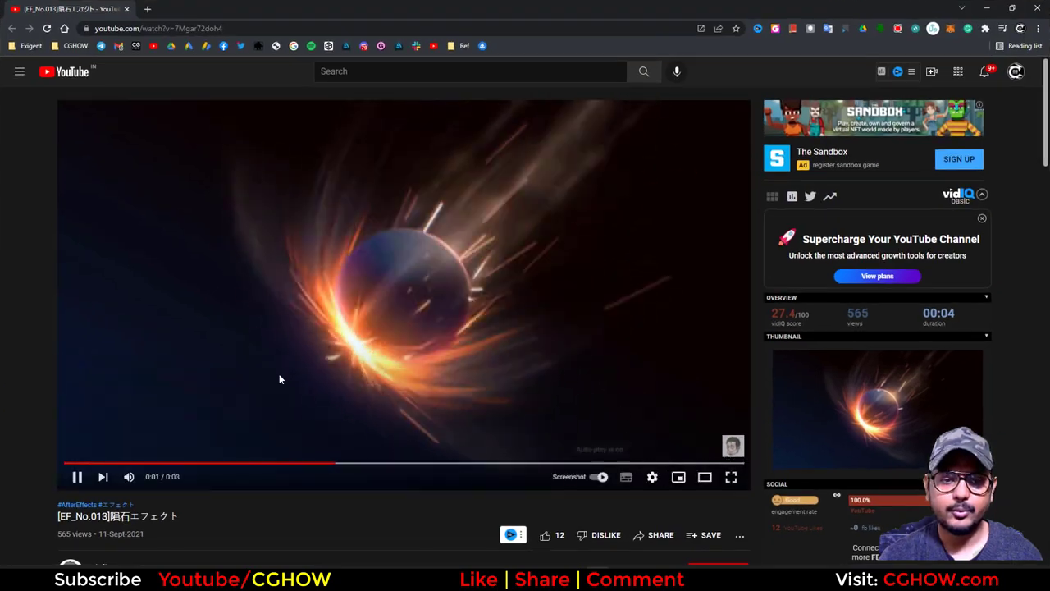
click(730, 477)
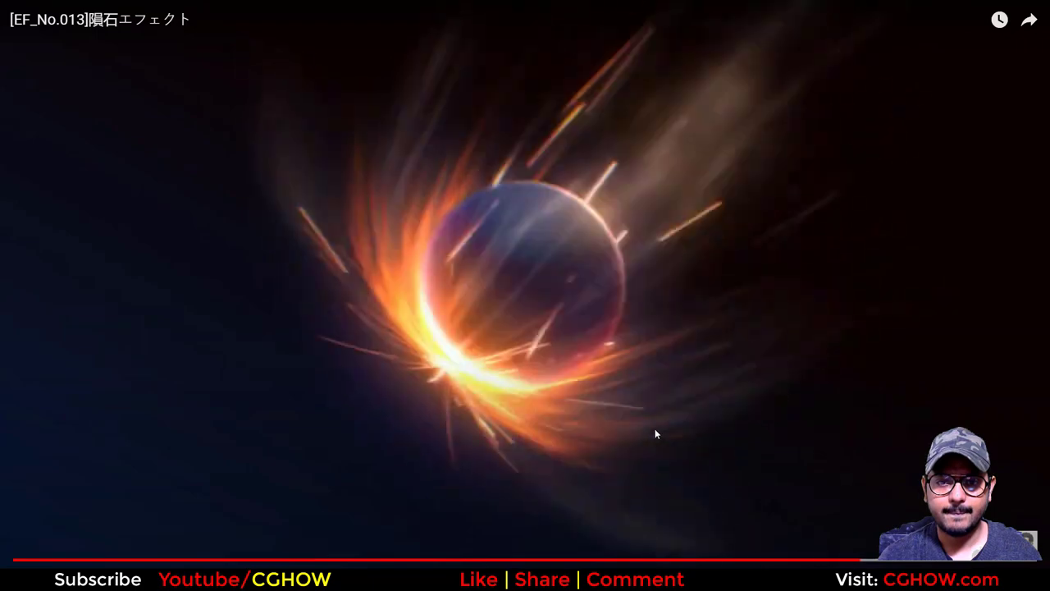
key(Escape)
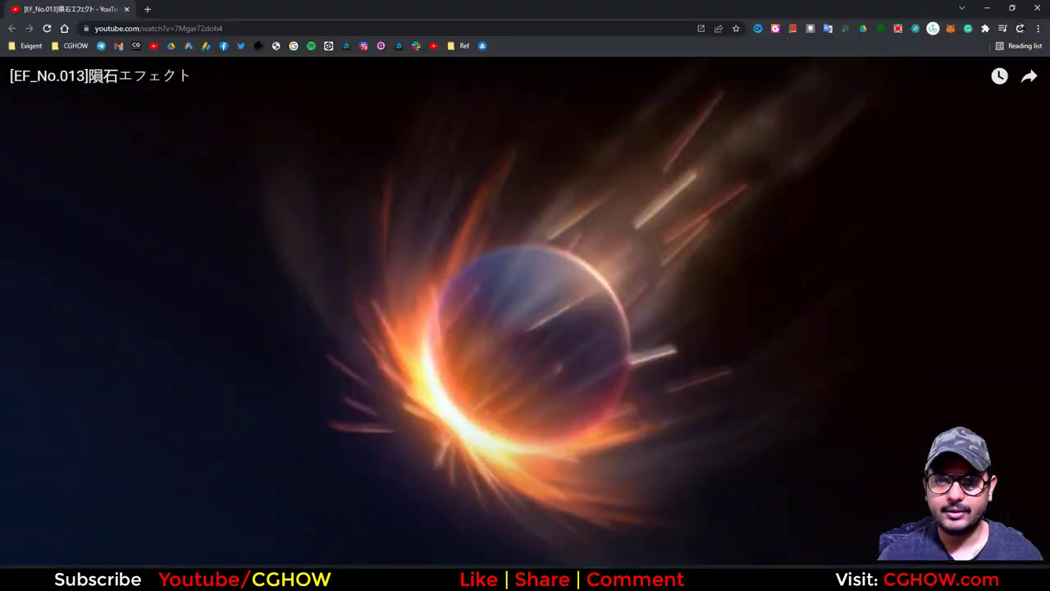
scroll(263, 305, down, 1)
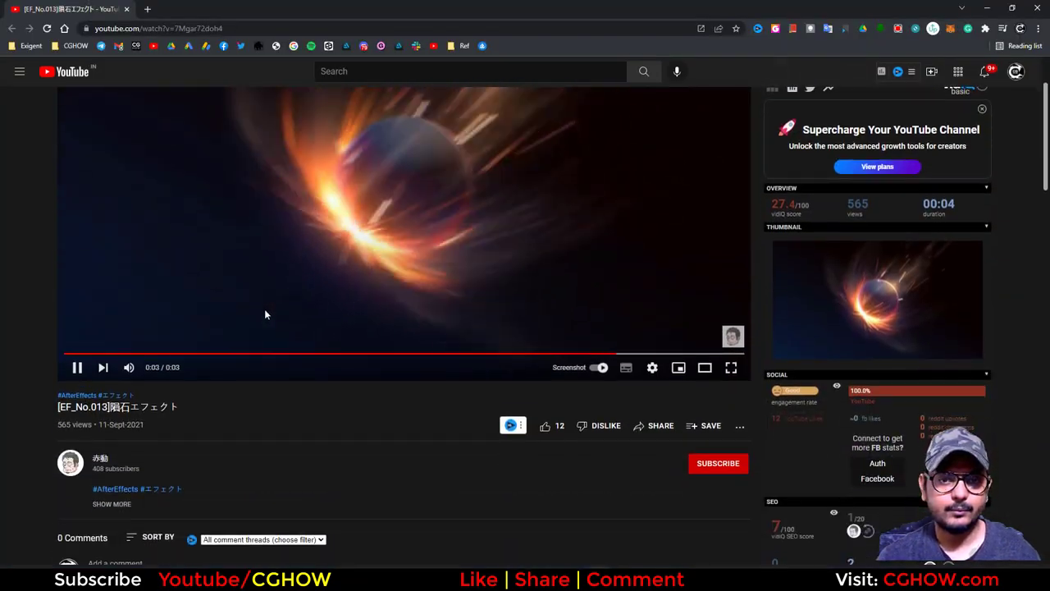
scroll(295, 281, up, 1)
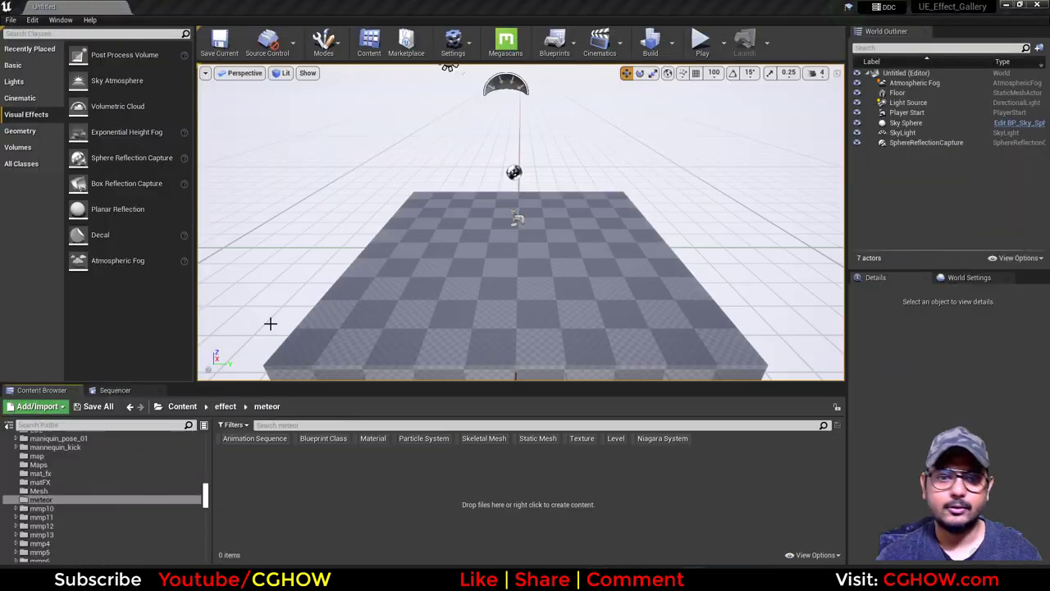
- Create a Niagara System in the meteor folder from the Fountain emitter template and name it FX
right_click(349, 491)
mouse_move(443, 388)
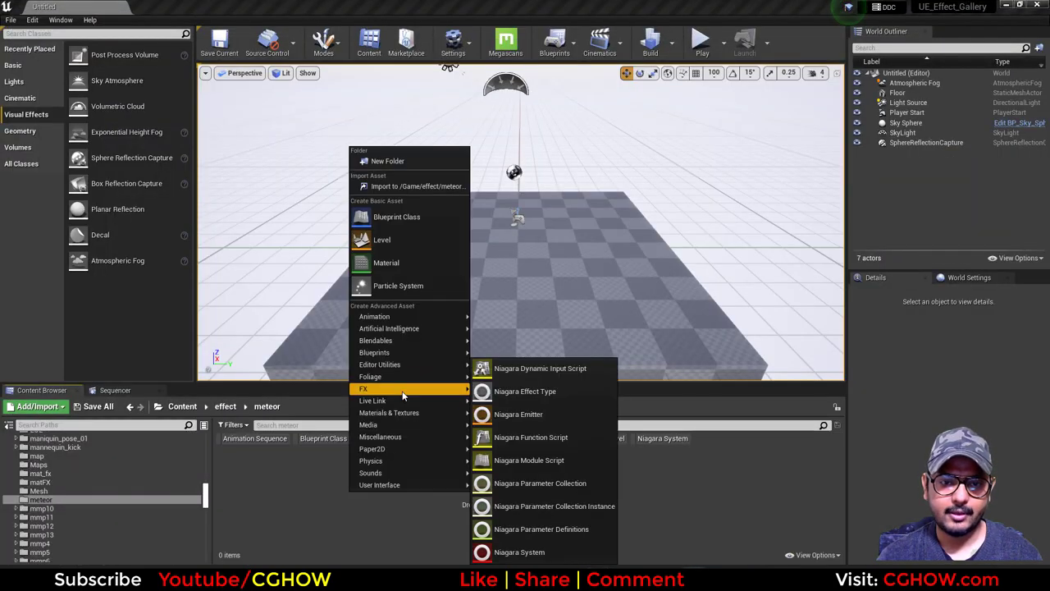
click(563, 560)
click(529, 444)
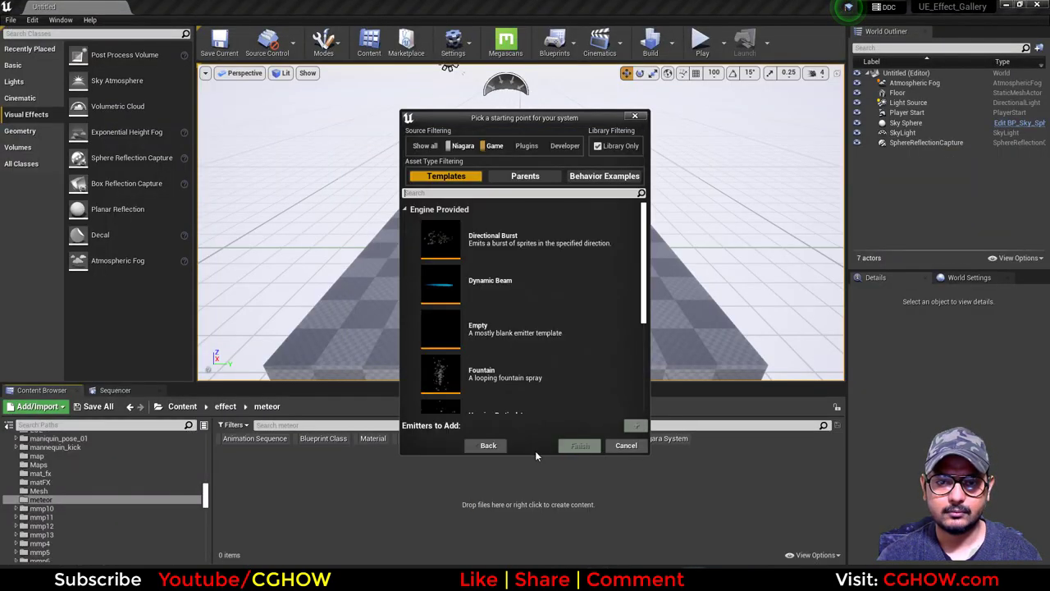
click(504, 374)
click(581, 448)
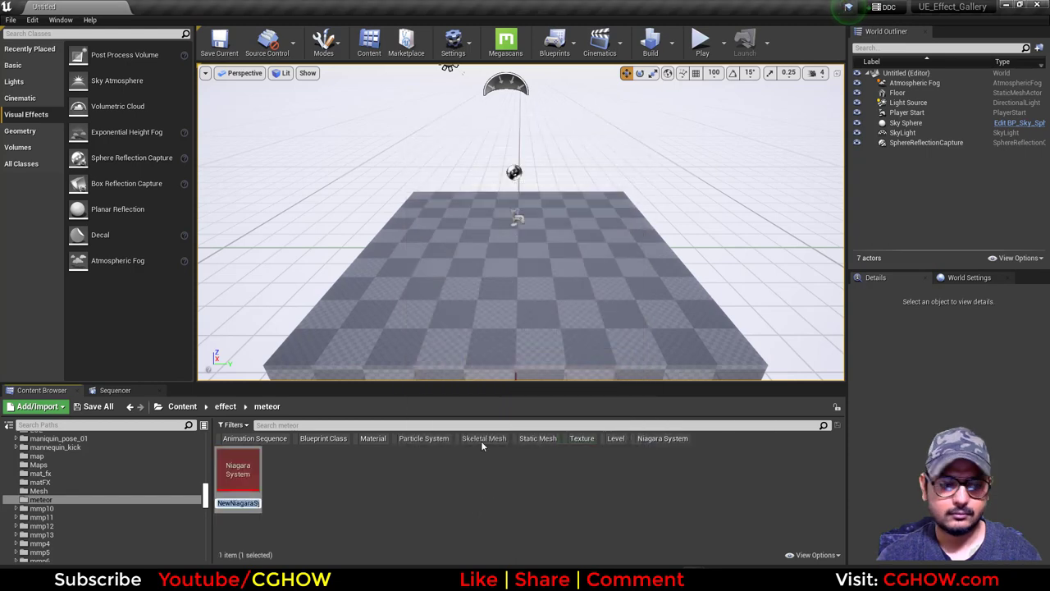
text(FX)
key(Return)
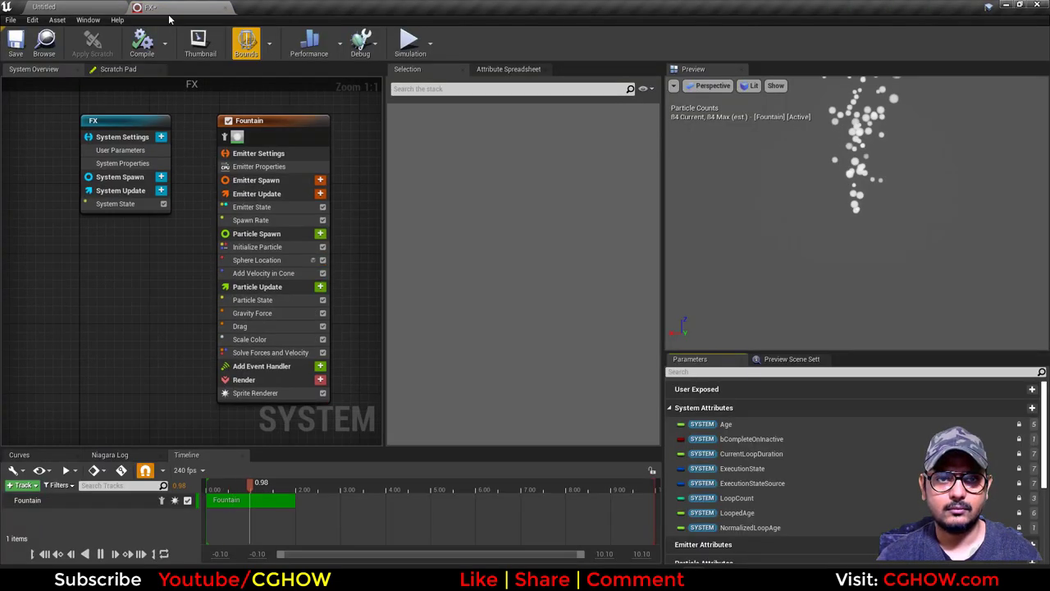
- Save the untitled level as map in the effect/meteor folder
click(36, 7)
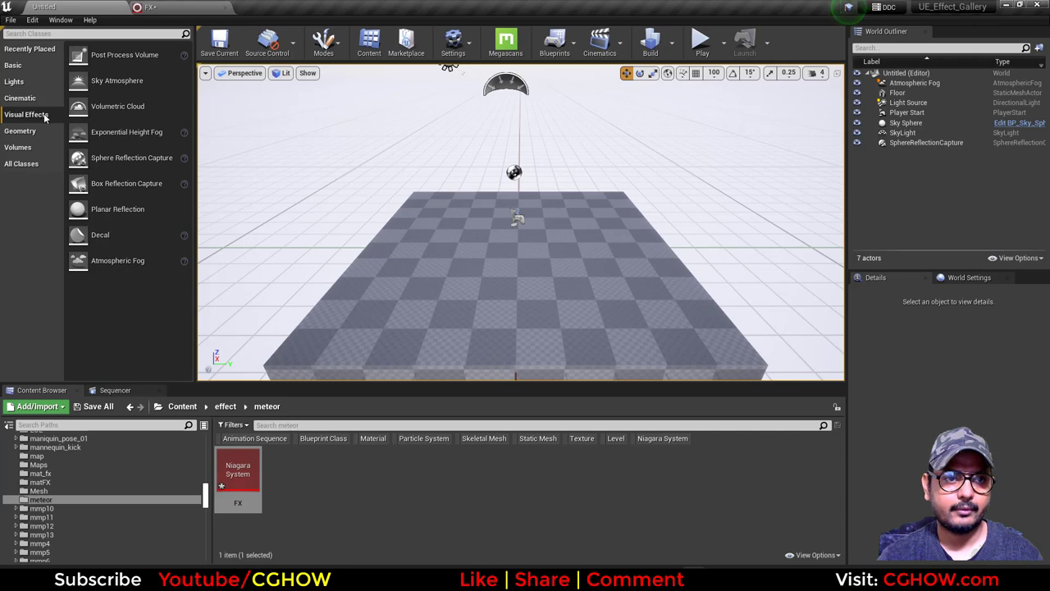
click(219, 43)
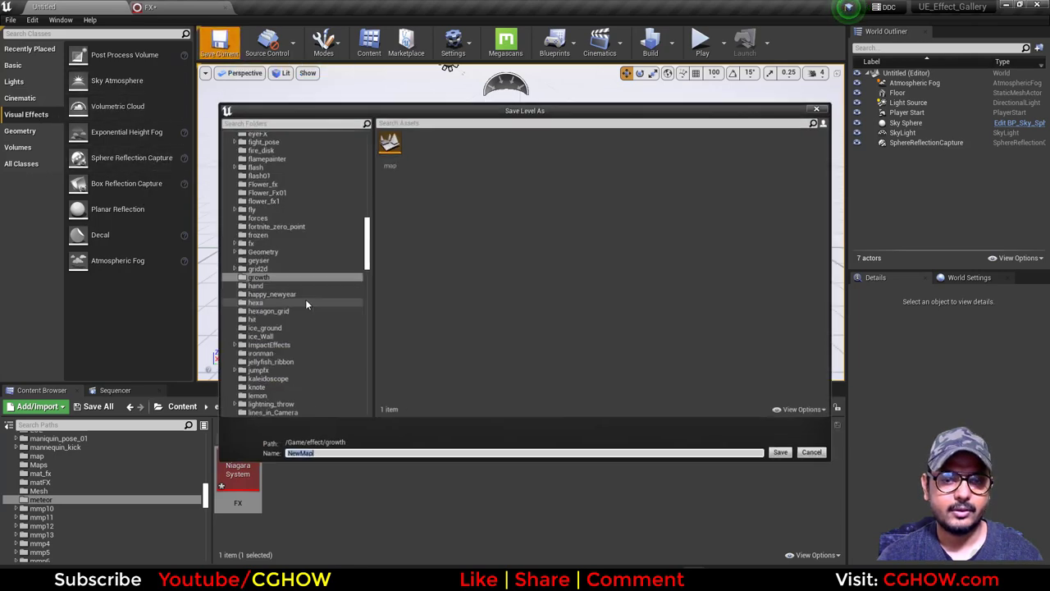
scroll(317, 271, up, 15)
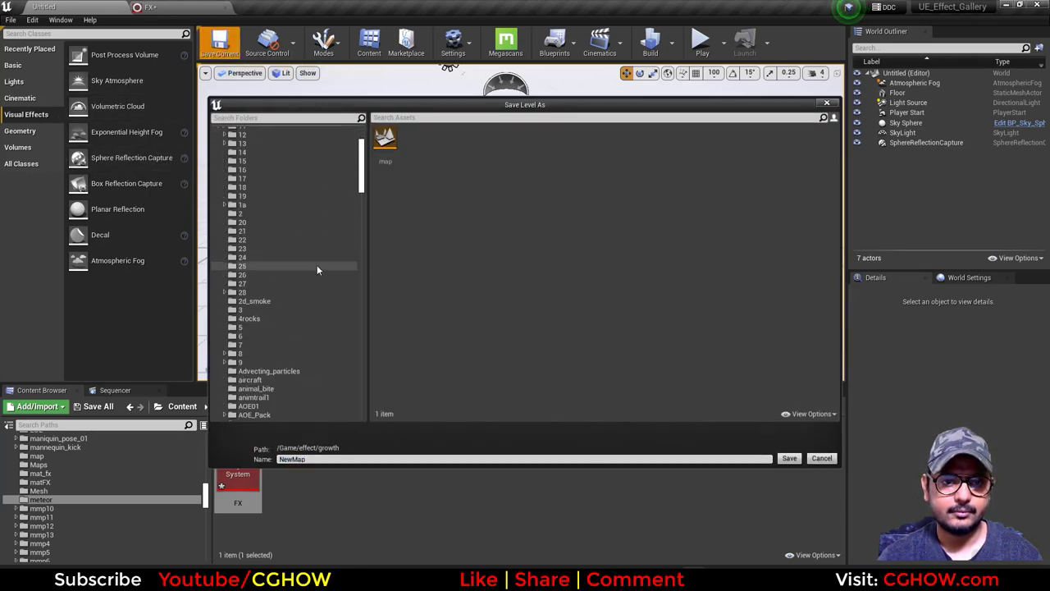
scroll(318, 261, down, 20)
scroll(304, 201, up, 20)
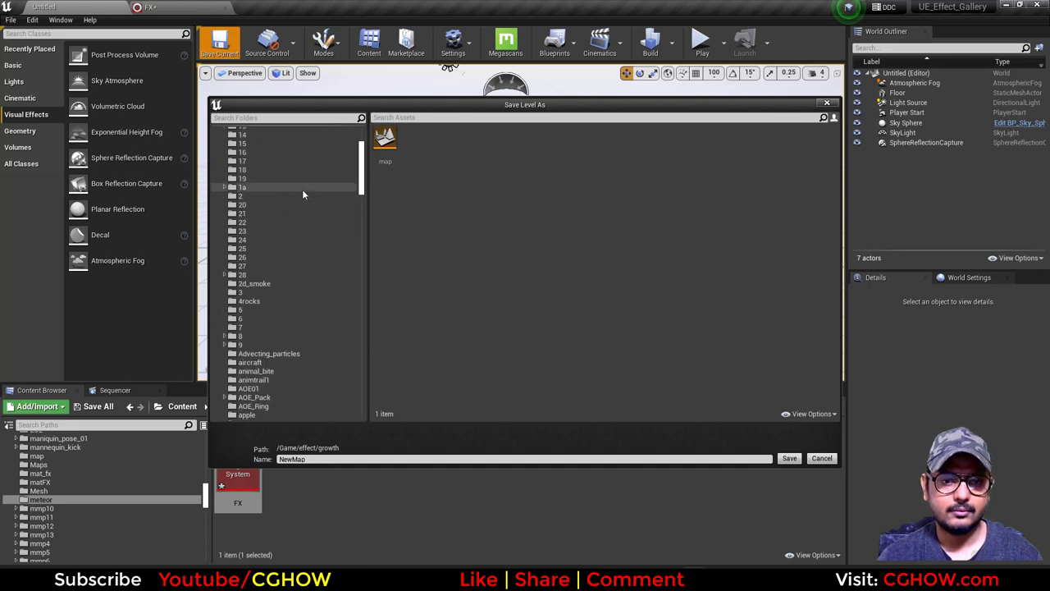
scroll(302, 195, up, 4)
click(251, 133)
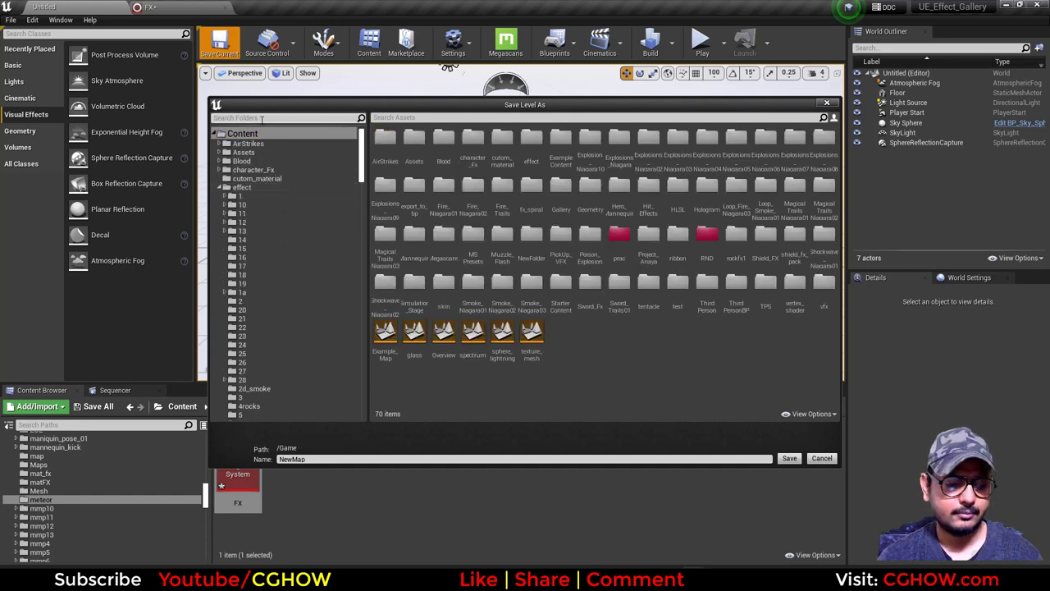
click(262, 118)
text(meteor)
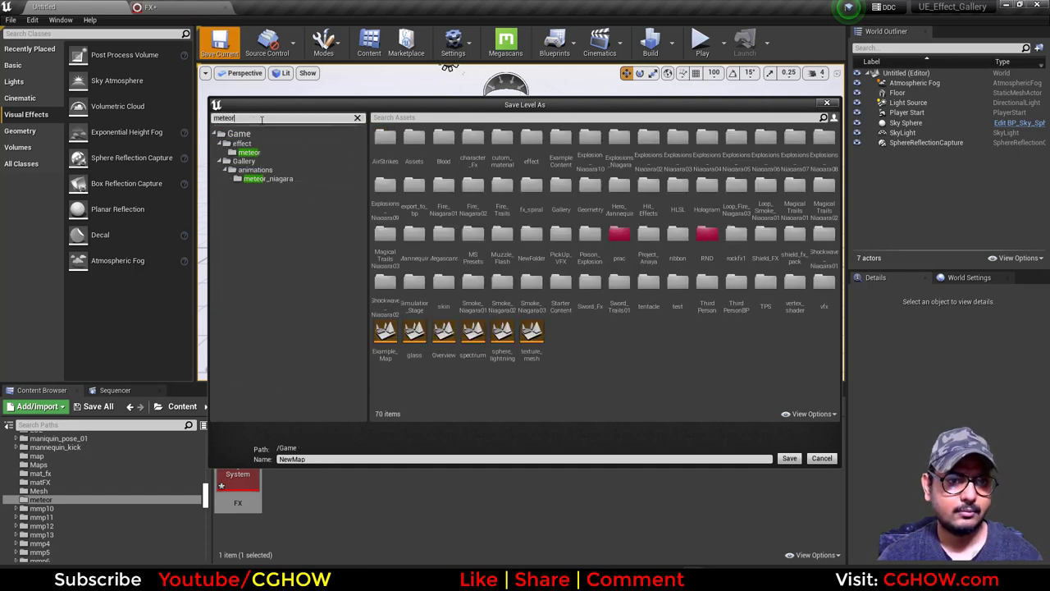
click(259, 154)
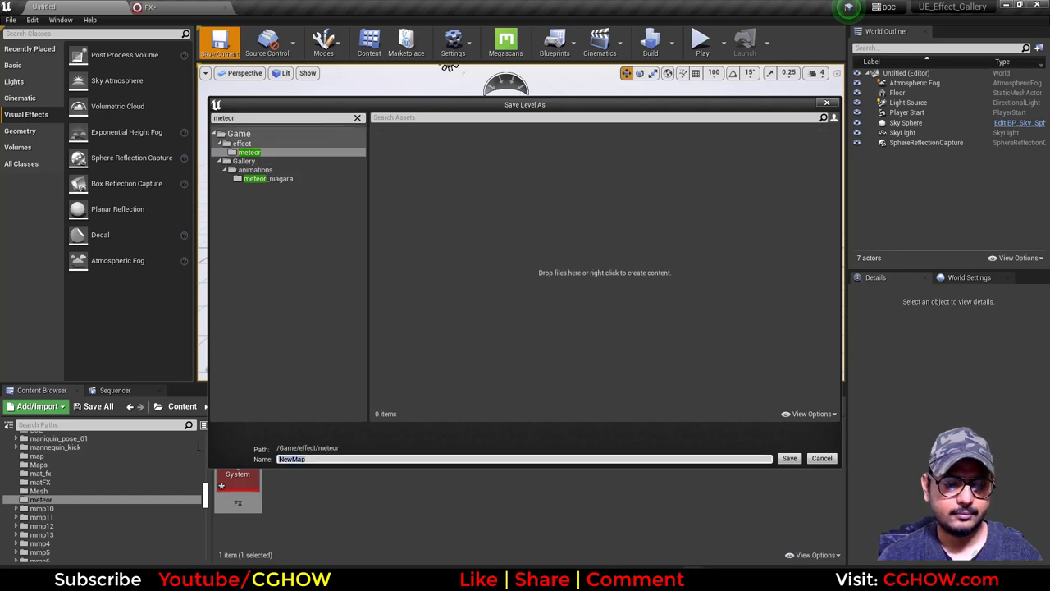
key(Return)
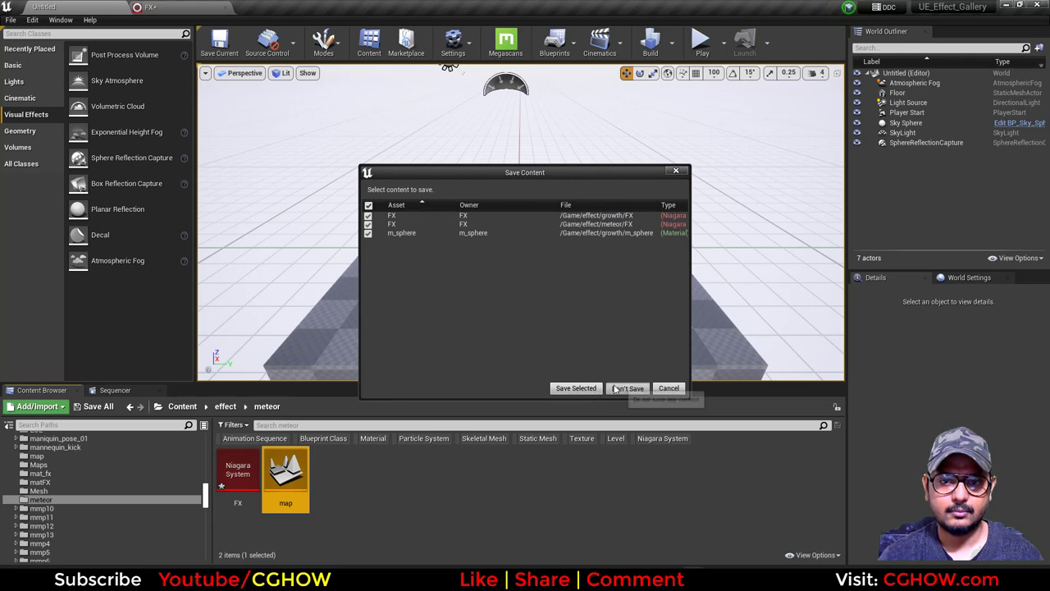
- Load the map level without saving the listed content, and save all modified assets
click(616, 389)
click(105, 407)
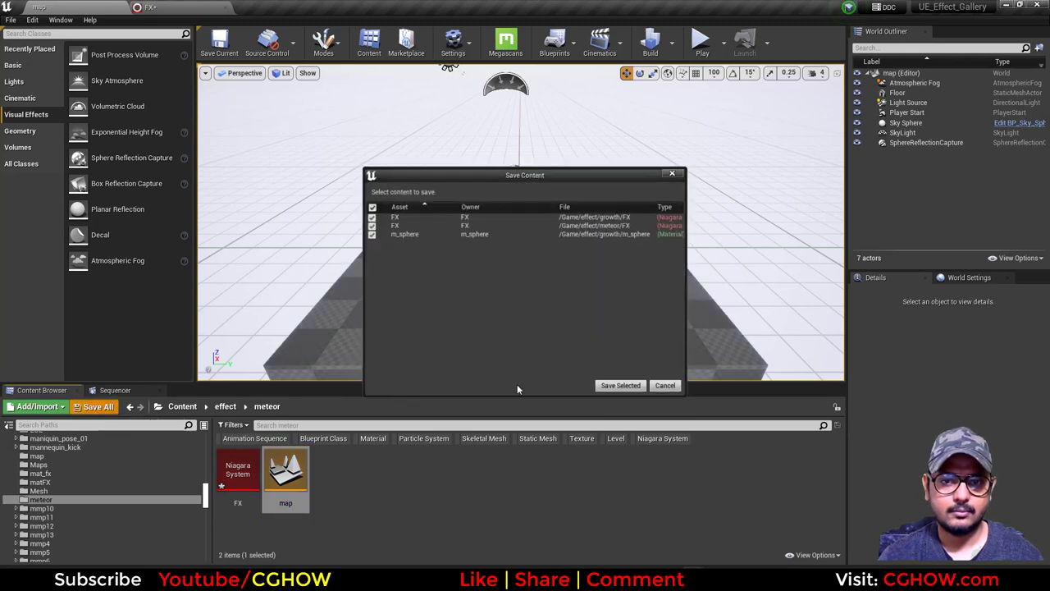
click(620, 385)
- Place an Exponential Height Fog actor in the level and delete the floor
drag(144, 131, 387, 291)
scroll(878, 403, down, 4)
scroll(611, 349, up, 5)
scroll(577, 309, down, 3)
scroll(577, 310, down, 2)
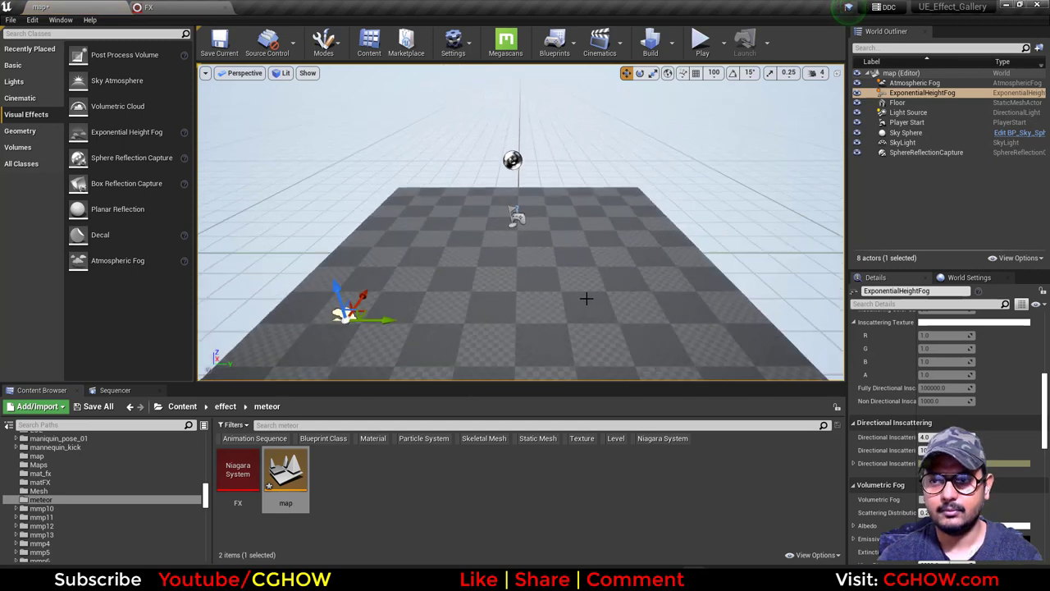
click(586, 298)
key(Delete)
- Set the Exponential Height Fog's directional inscattering color to black
click(912, 93)
scroll(960, 379, up, 5)
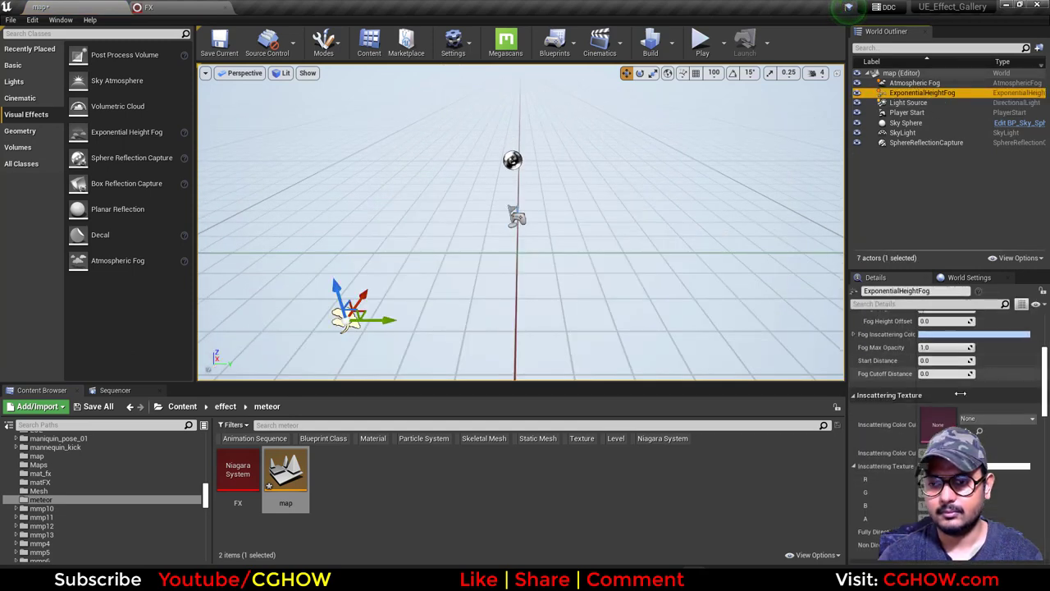
scroll(961, 379, down, 3)
click(968, 520)
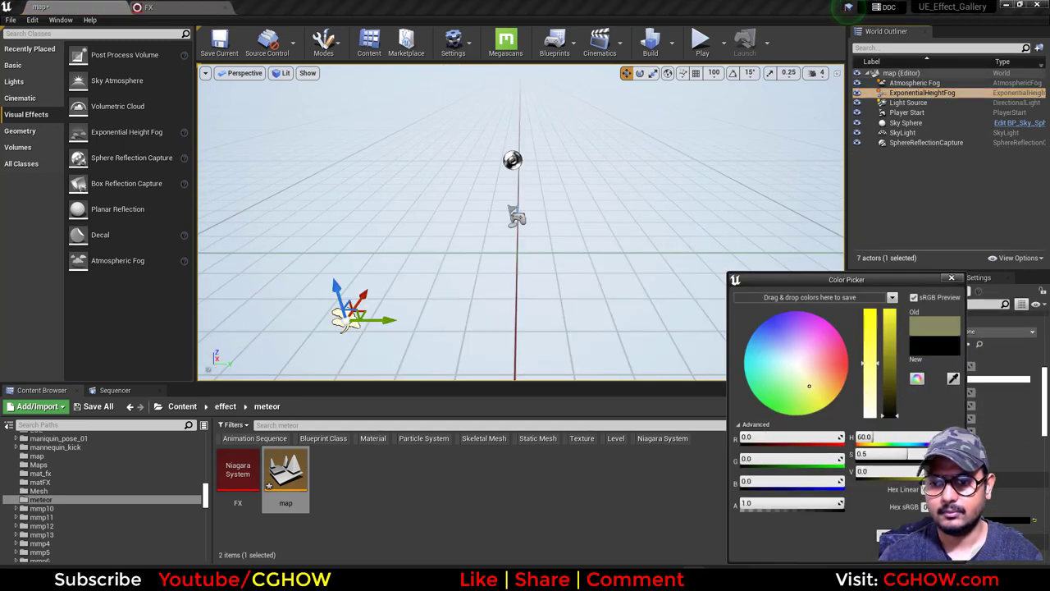
click(900, 535)
- Set the fog's inscattering color to dark grey (RGB 0.052083), fog density to 1.0 and height falloff to 0.001
scroll(968, 447, up, 6)
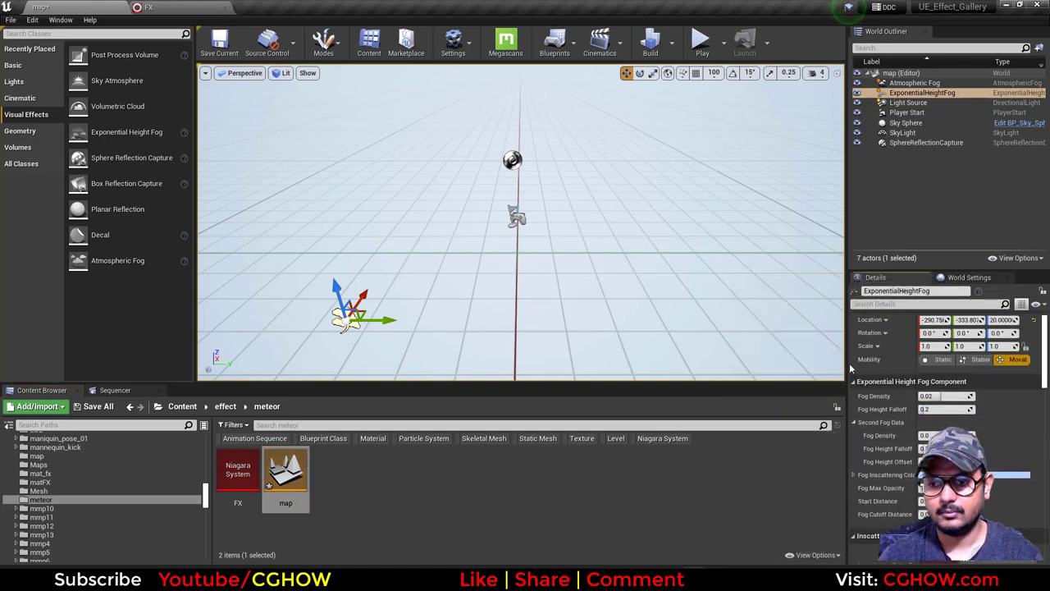
click(959, 474)
drag(861, 396, 885, 410)
click(884, 417)
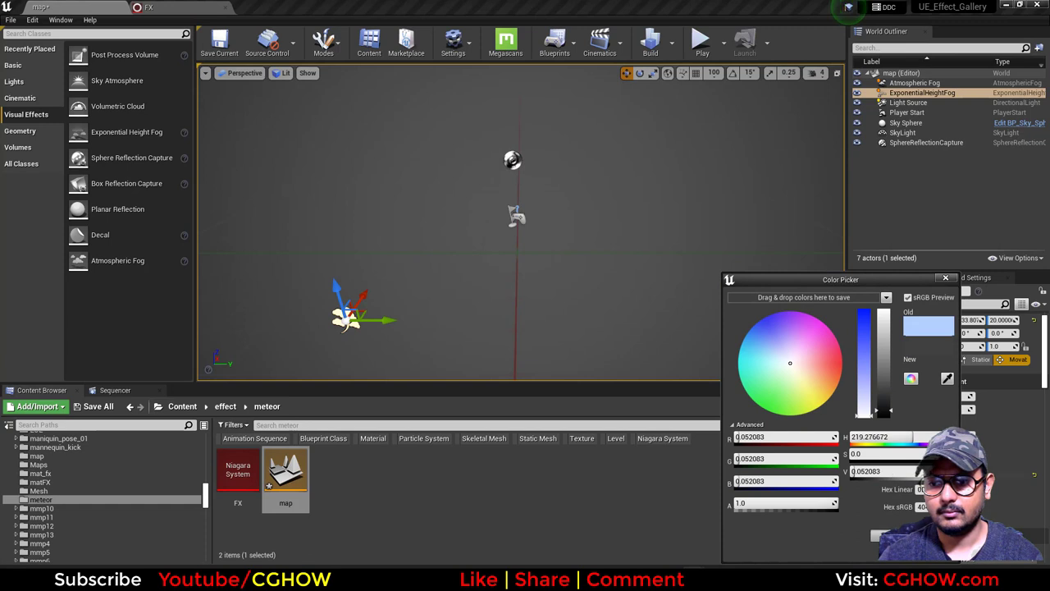
key(Return)
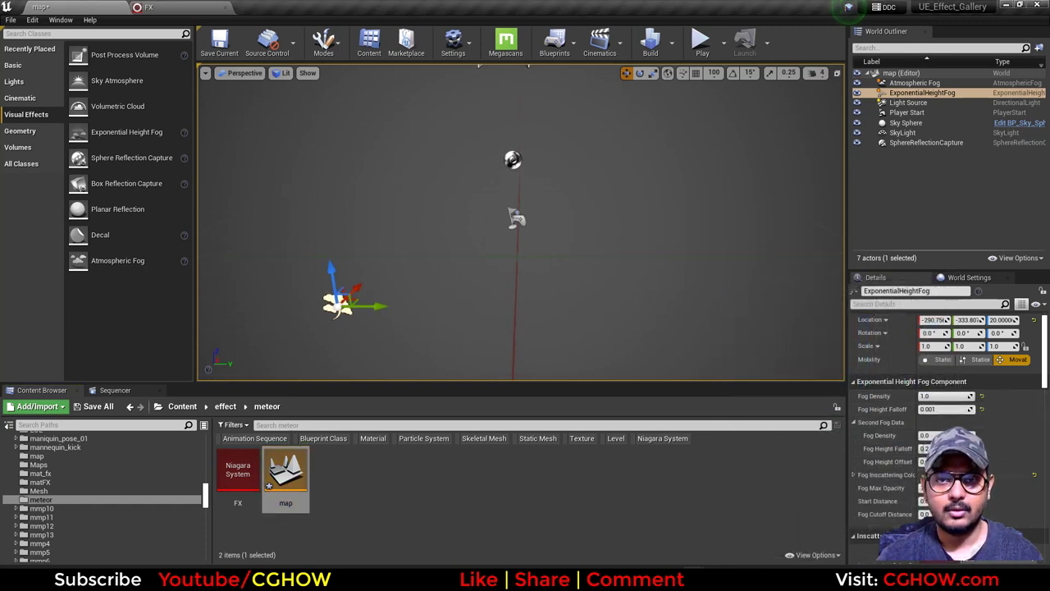
- Open the FX system and replace the Fountain emitter's Sprite Renderer with a Mesh Renderer using the Sphere mesh
double_click(238, 472)
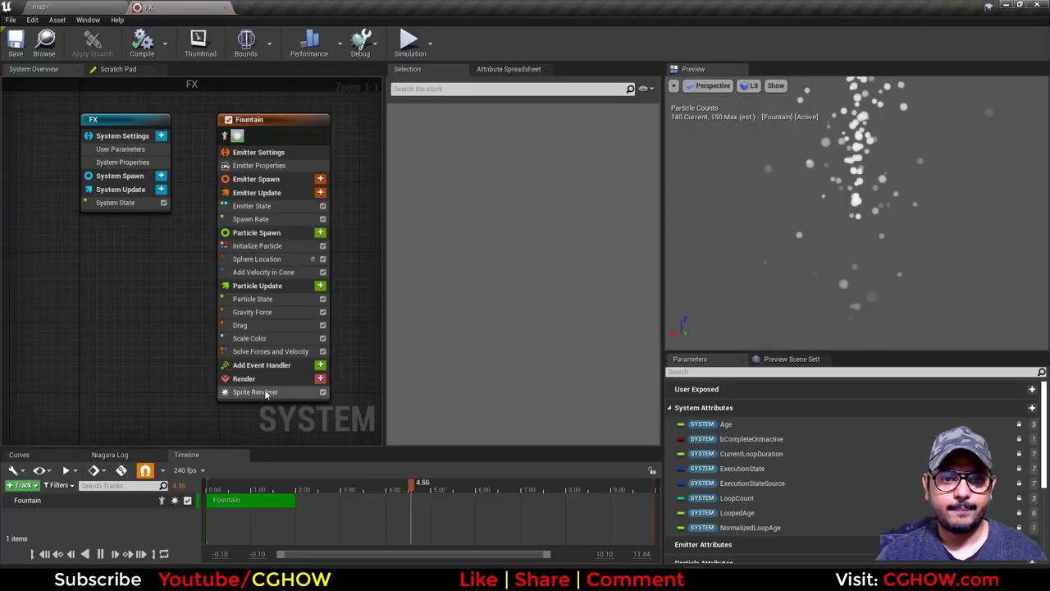
click(316, 390)
click(320, 379)
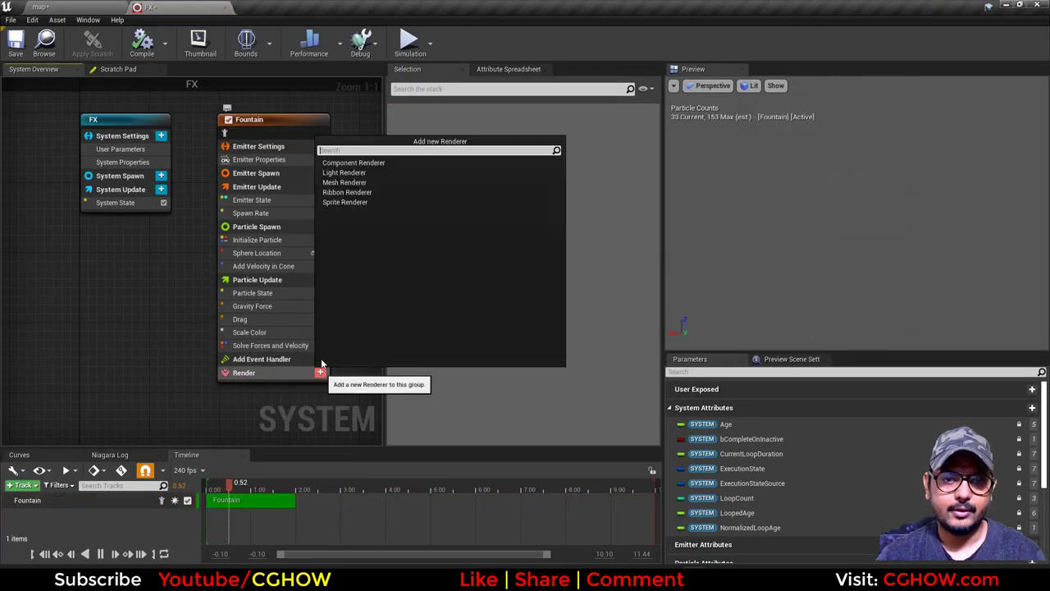
click(347, 183)
click(537, 189)
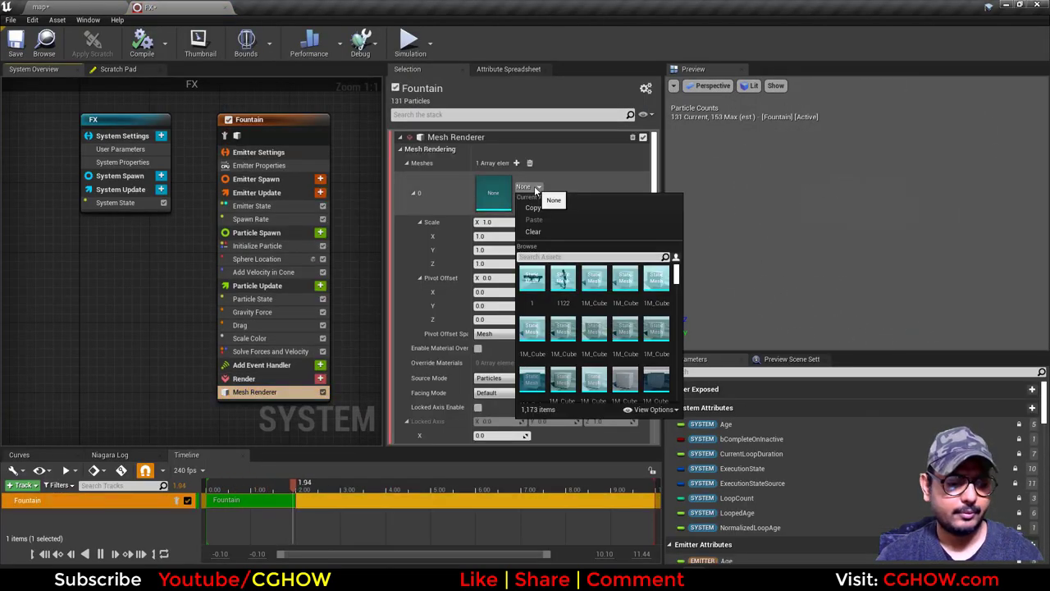
text(sphere)
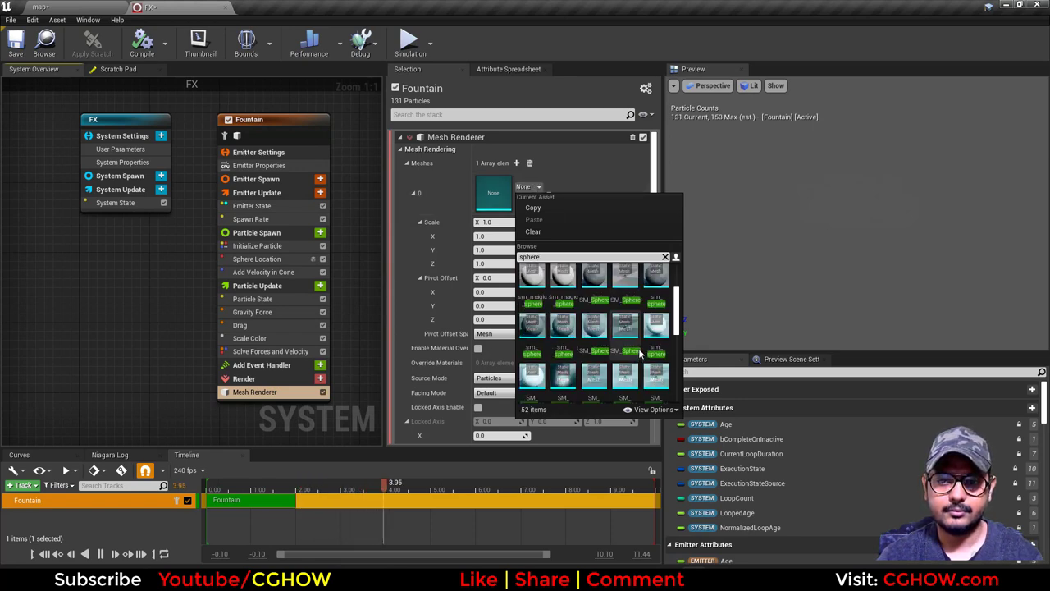
click(560, 374)
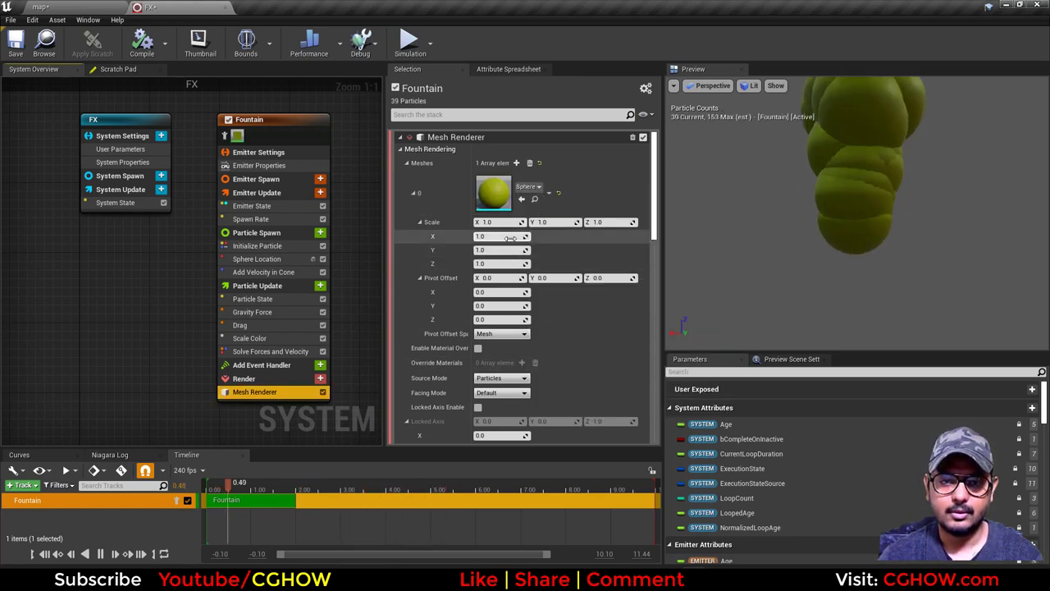
scroll(525, 287, down, 3)
- Delete the Scale Color, Drag, Gravity Force, Add Velocity in Cone, Sphere Location and Spawn Rate modules from the Fountain emitter
click(263, 338)
key(Delete)
click(252, 325)
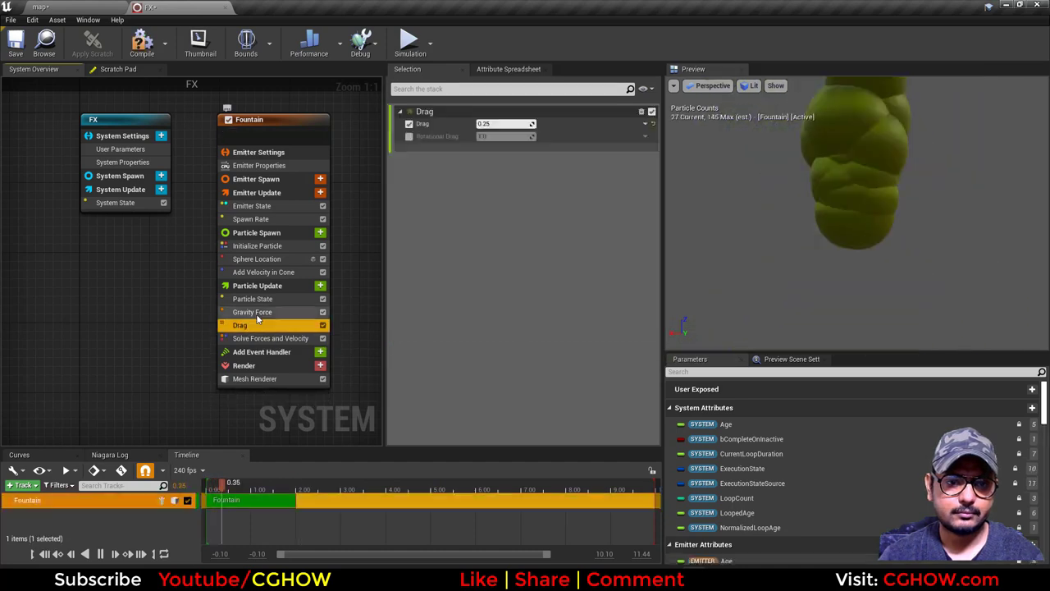
key(Delete)
click(259, 313)
key(Delete)
click(279, 272)
key(Delete)
click(279, 259)
key(Delete)
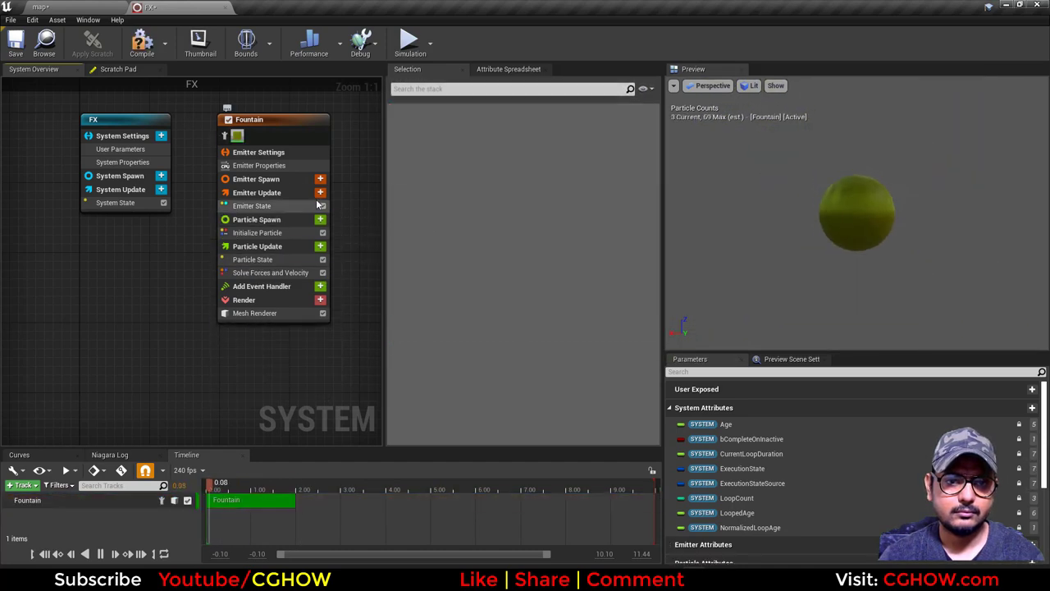
- Add a Spawn Burst Instantaneous module to the Fountain emitter's Emitter Update group
click(319, 192)
click(131, 268)
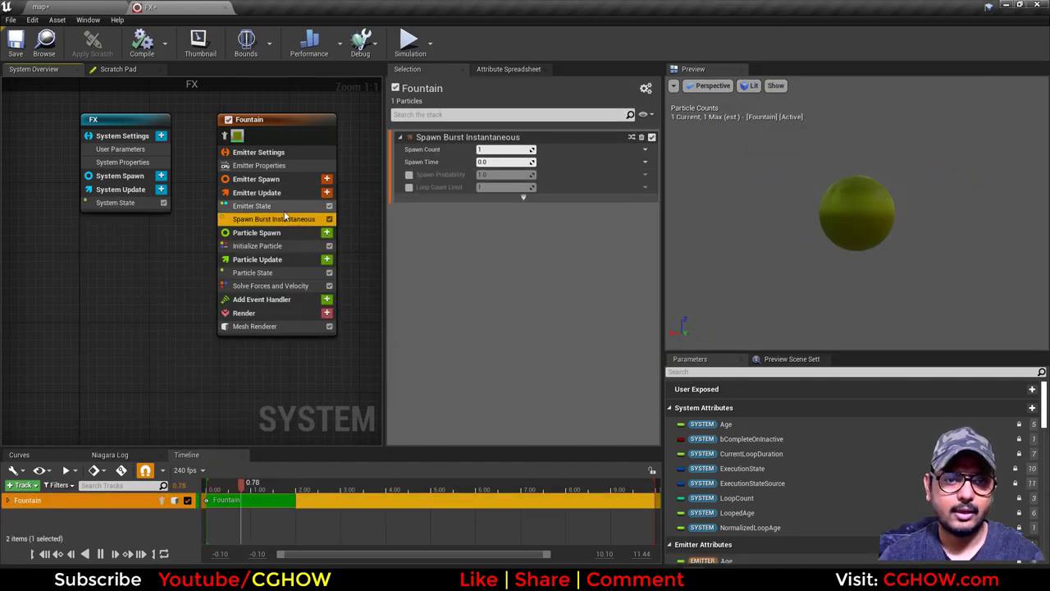
- Set the emitter state's life cycle mode to Self with loop behavior Once, and disable killing particles when their lifetime elapses
click(279, 206)
click(491, 193)
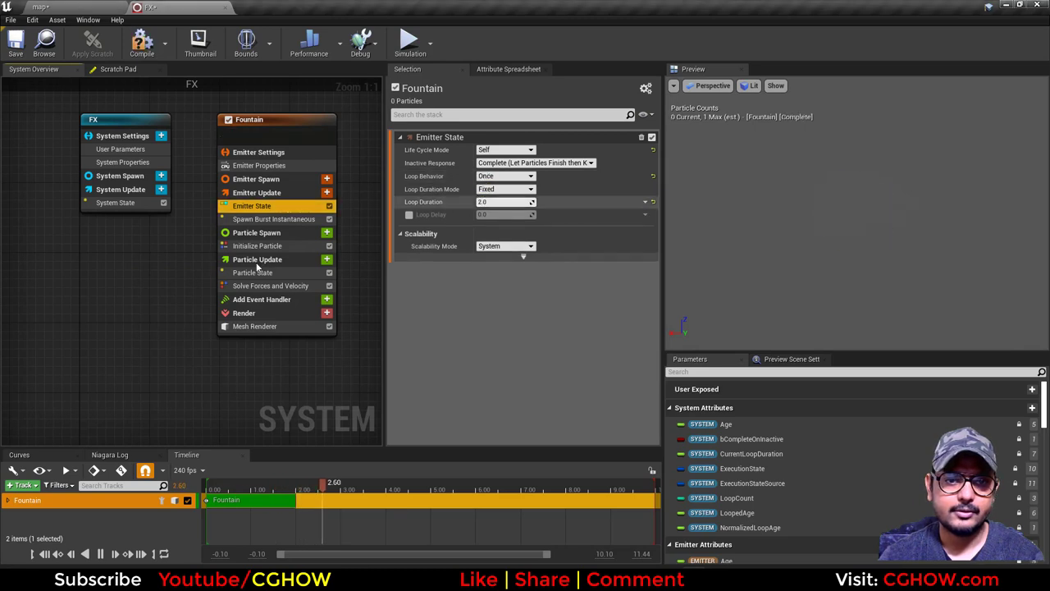
click(256, 272)
click(480, 150)
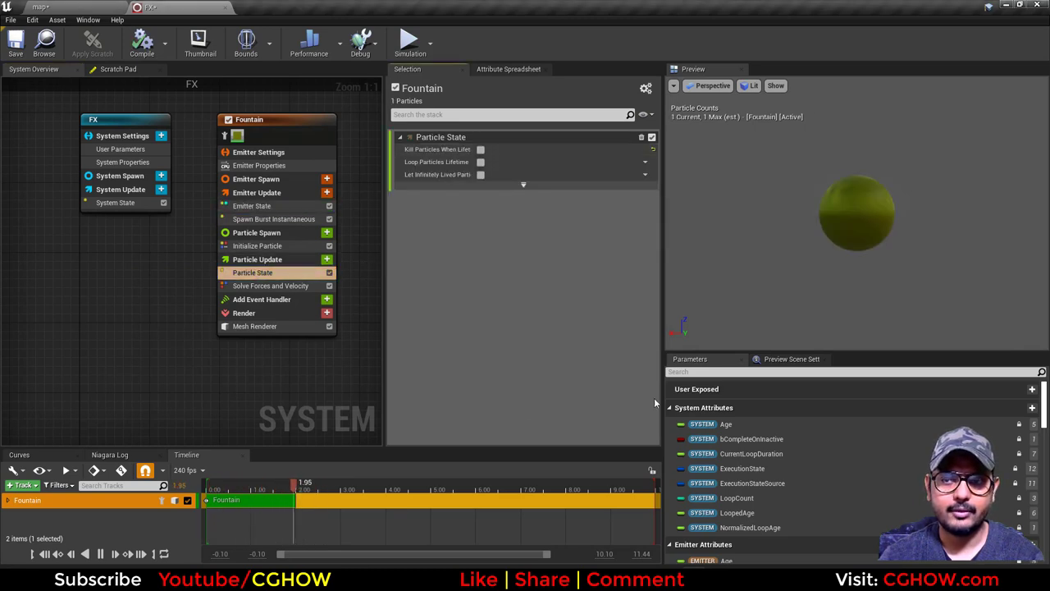
- Try a Jitter Position module in the Particle Update group with a jitter amount of 2.0, and delete it
click(327, 259)
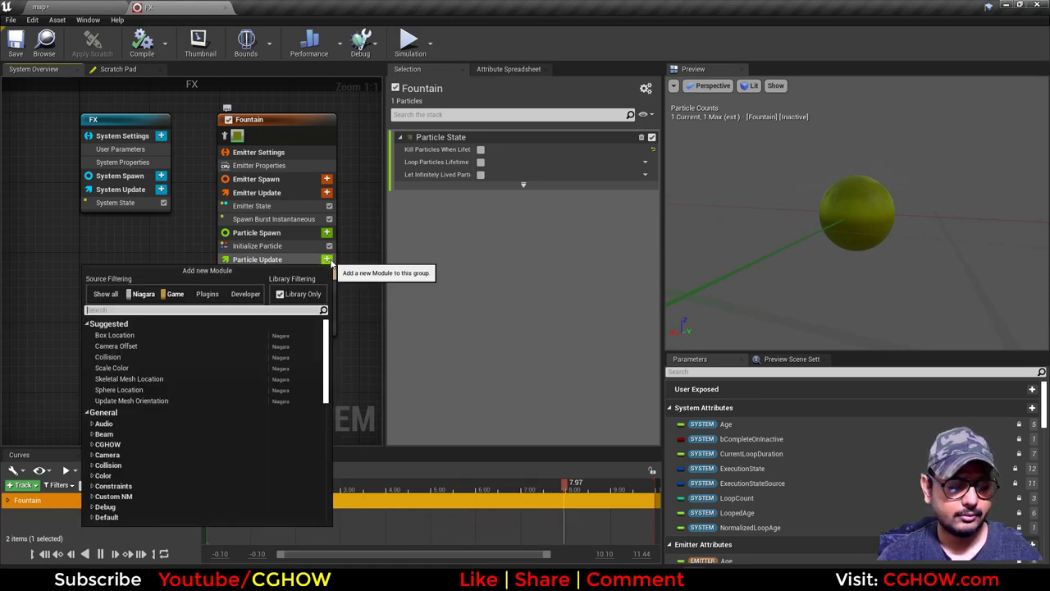
text(jit)
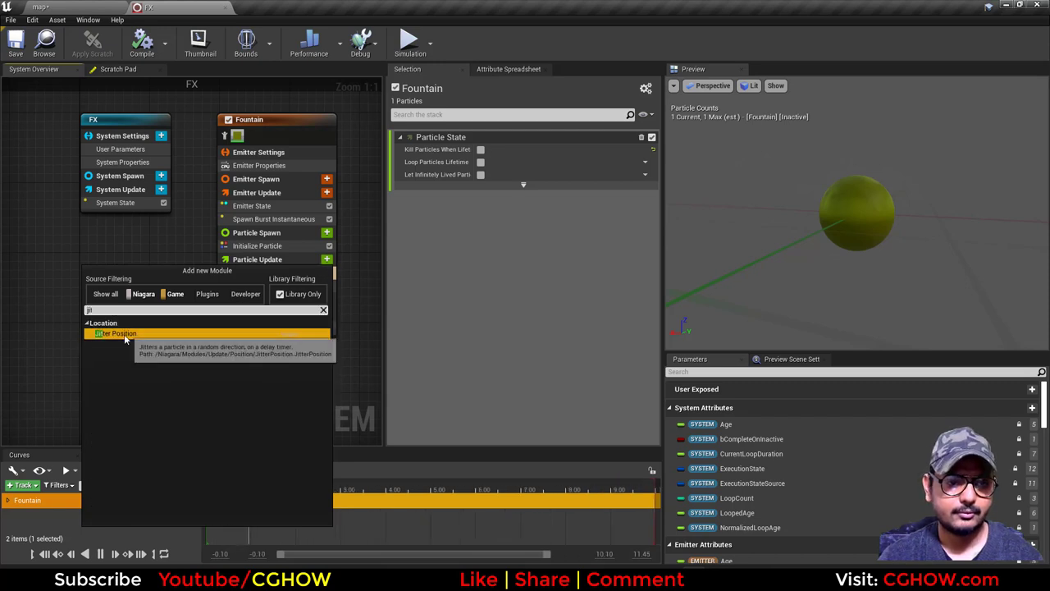
click(123, 334)
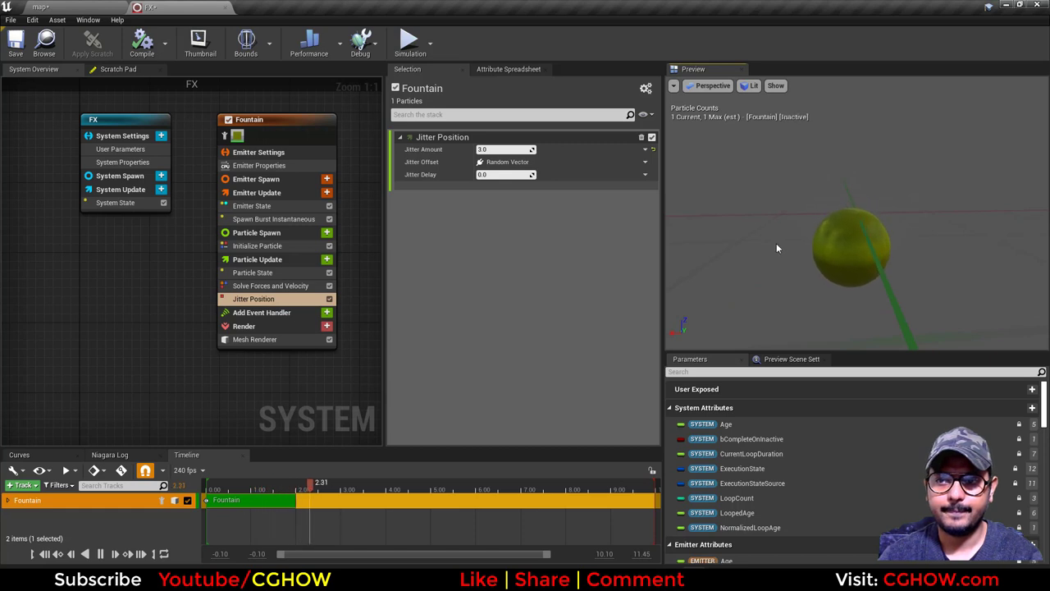
key(Return)
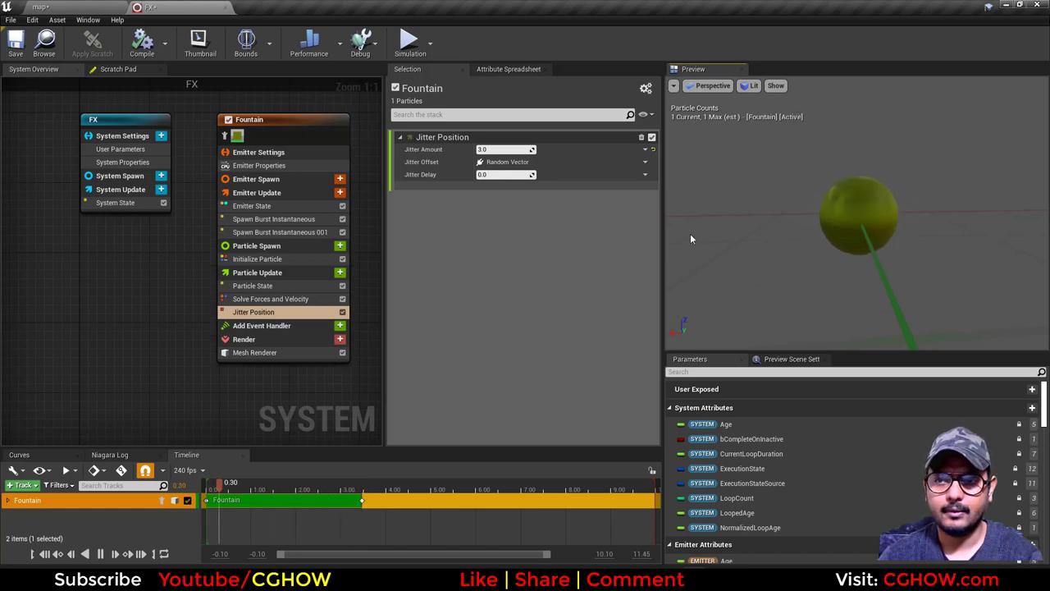
click(489, 149)
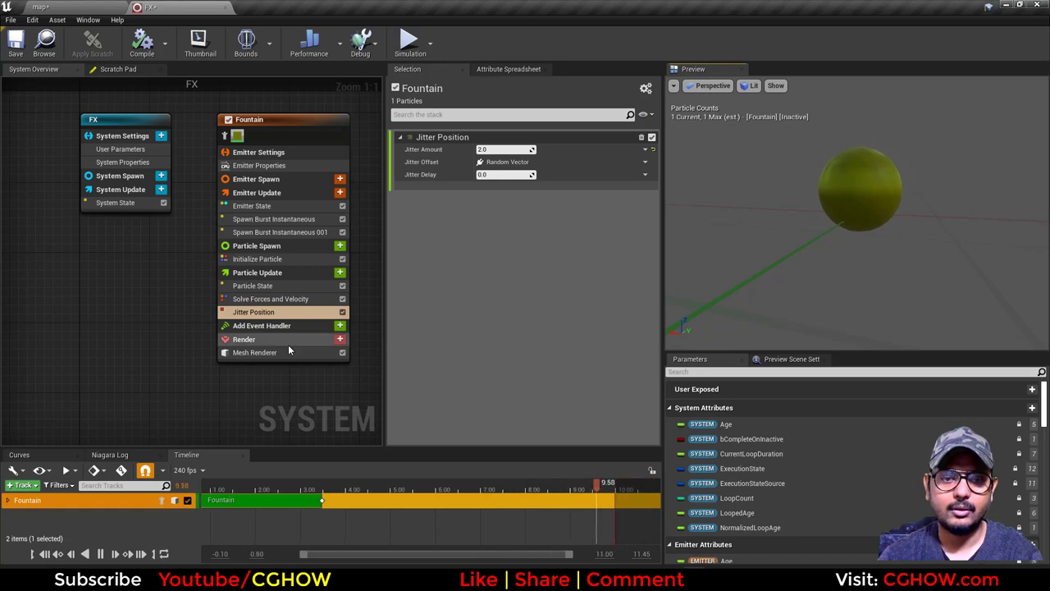
key(Delete)
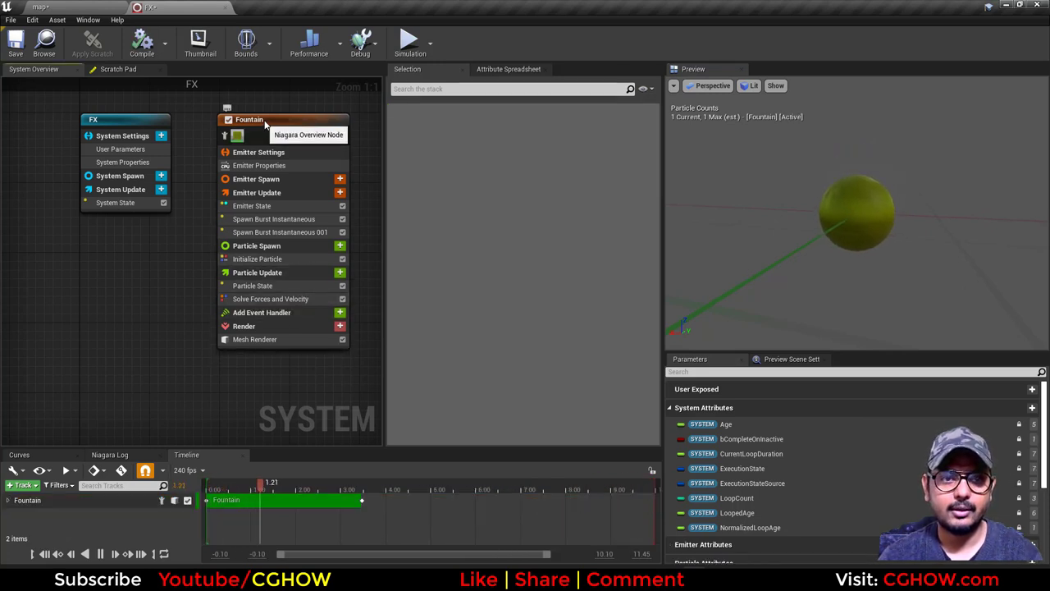
- Insert the PARTICLES Position parameter as a Set module above Solve Forces and Velocity and assign Add Vector to it
click(265, 123)
text(pos)
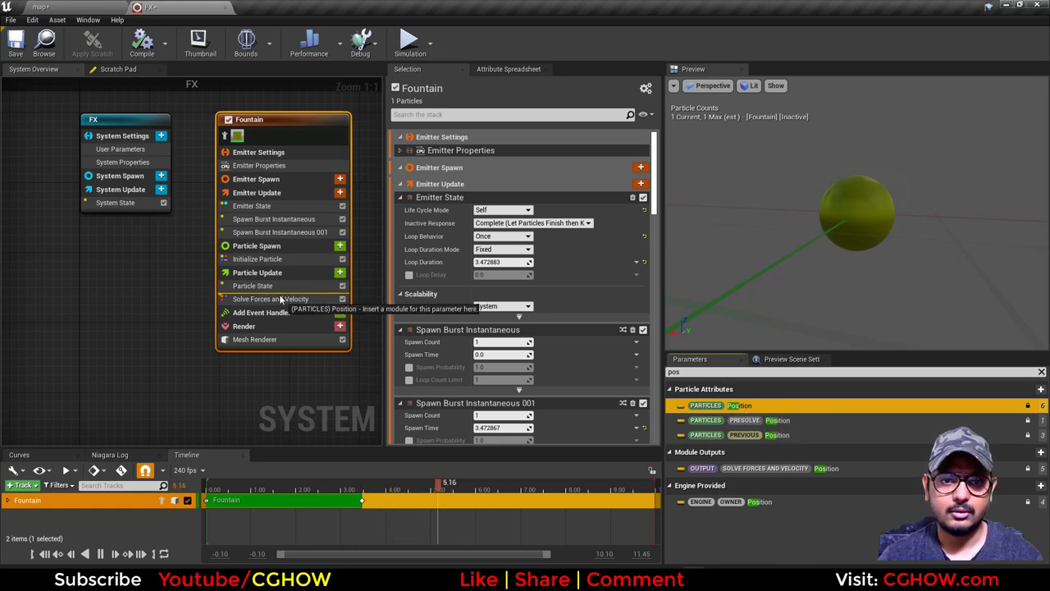
drag(280, 300, 280, 300)
click(645, 151)
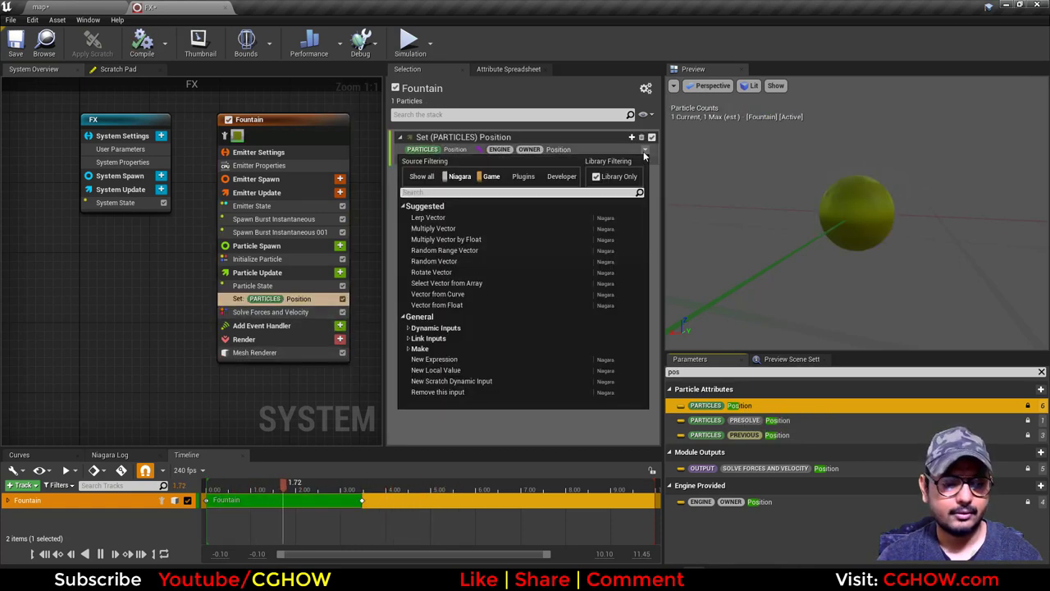
text(add)
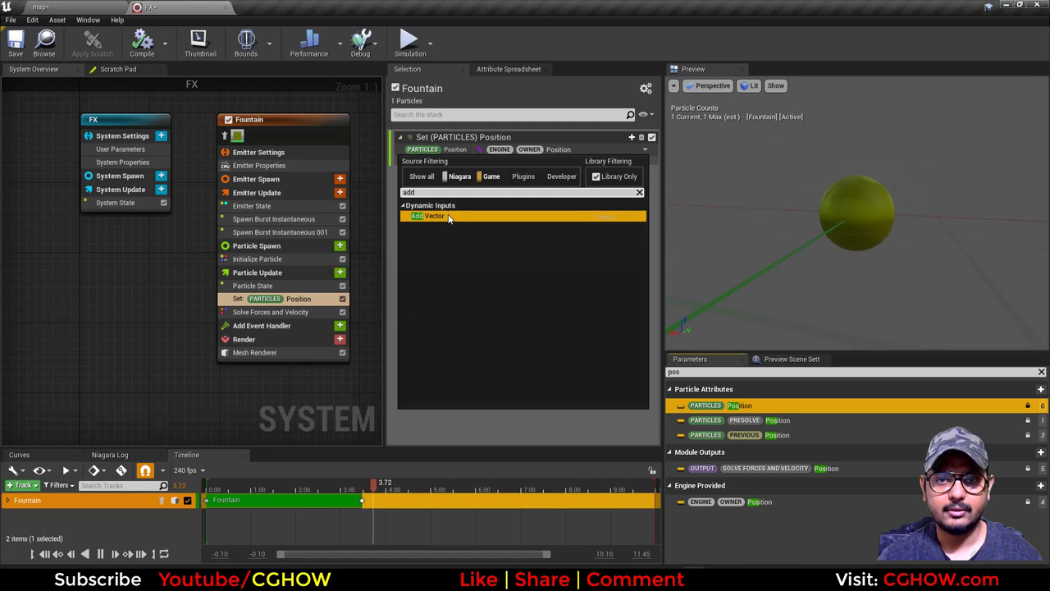
key(Return)
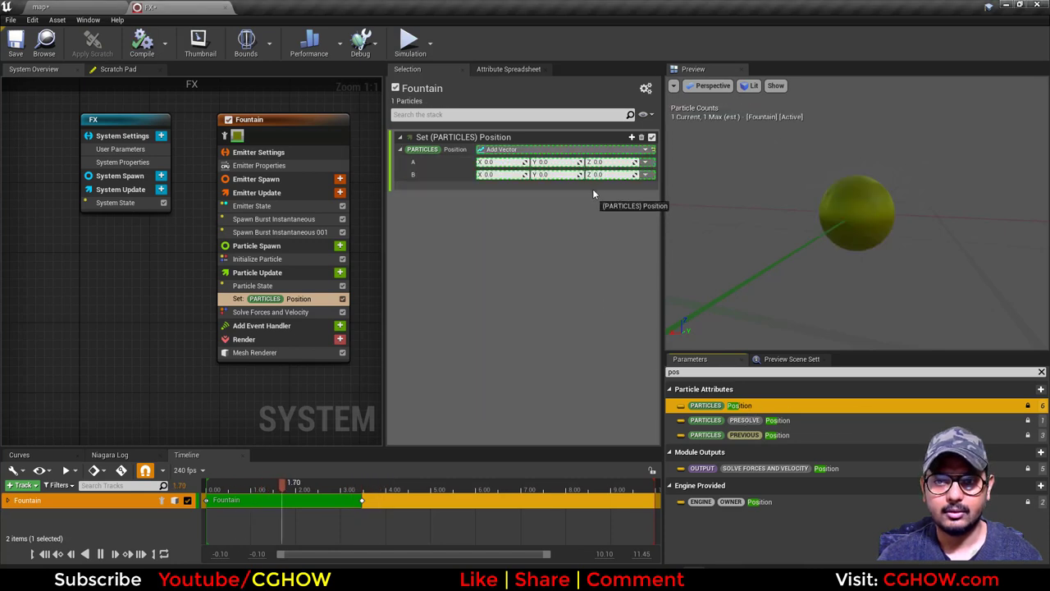
- Set Add Vector's A to a Random Range Vector evaluated Every Frame and its B to PARTICLES Position
click(645, 162)
text(uni)
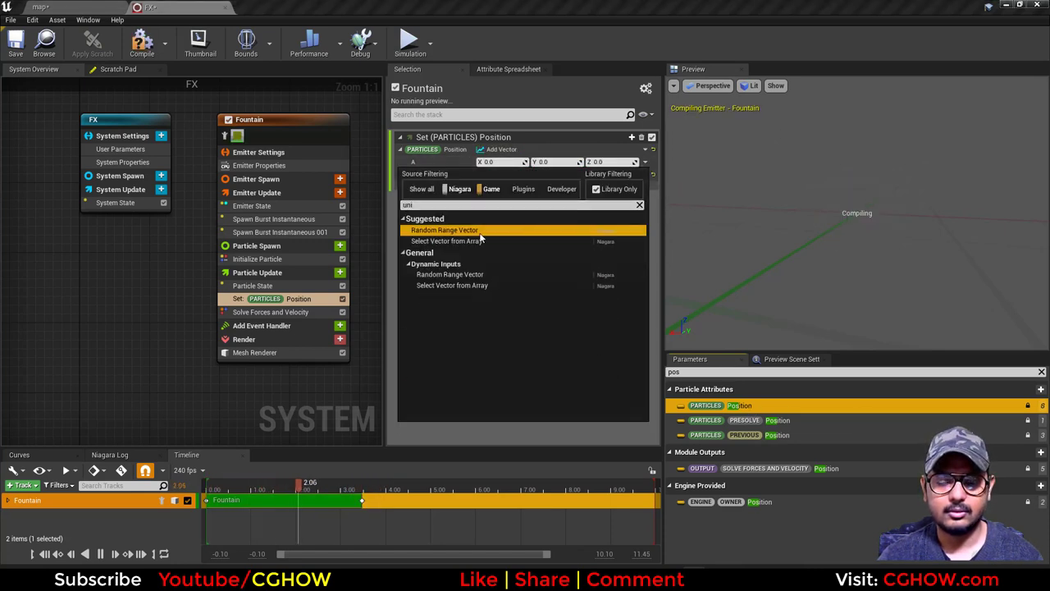
click(504, 230)
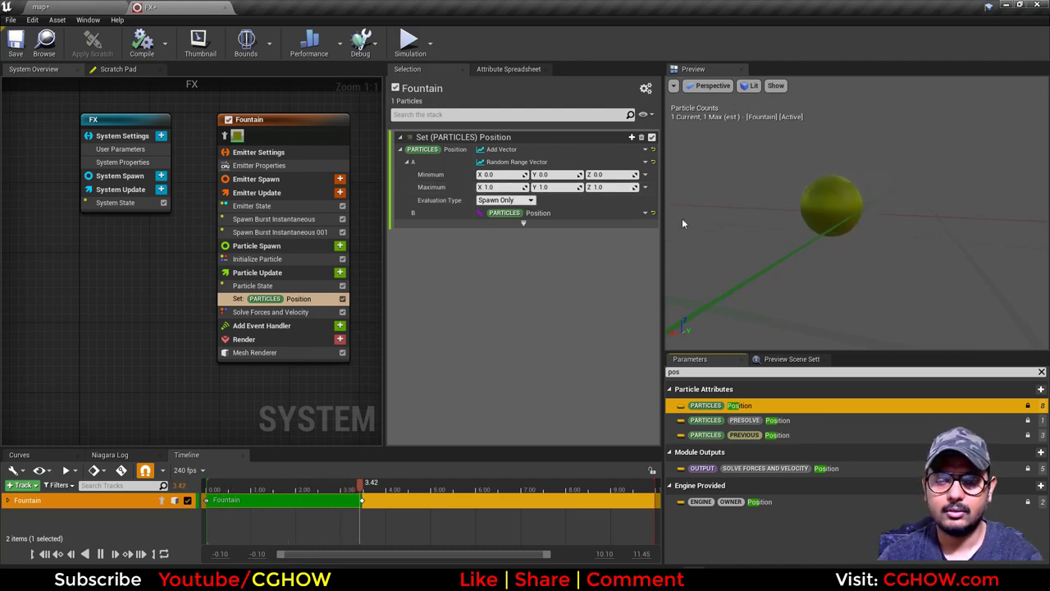
click(504, 200)
click(502, 219)
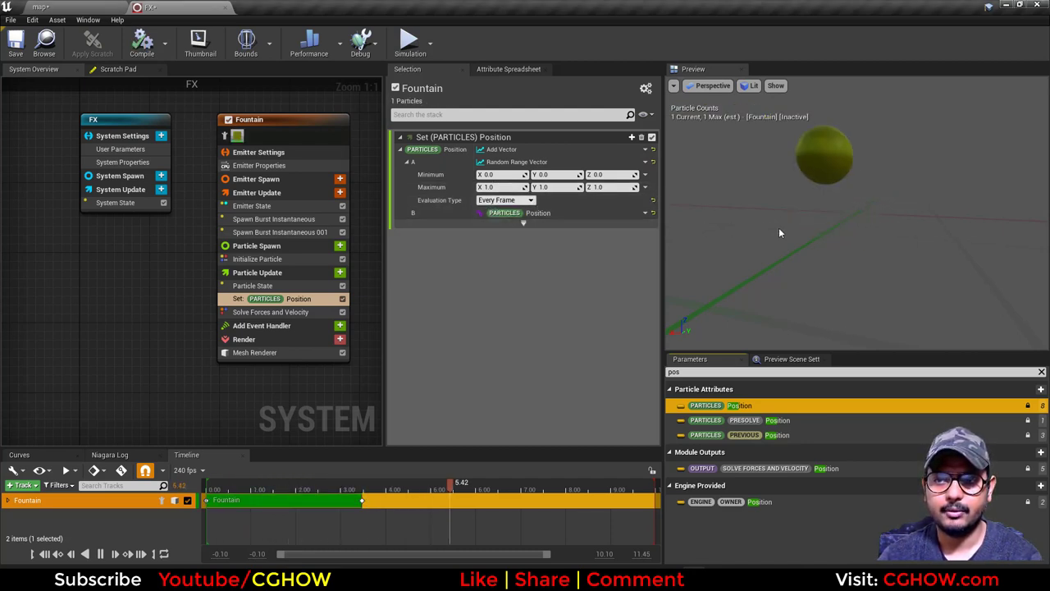
- Set the Random Range Vector's minimum X, Y and Z to 0.1
click(508, 176)
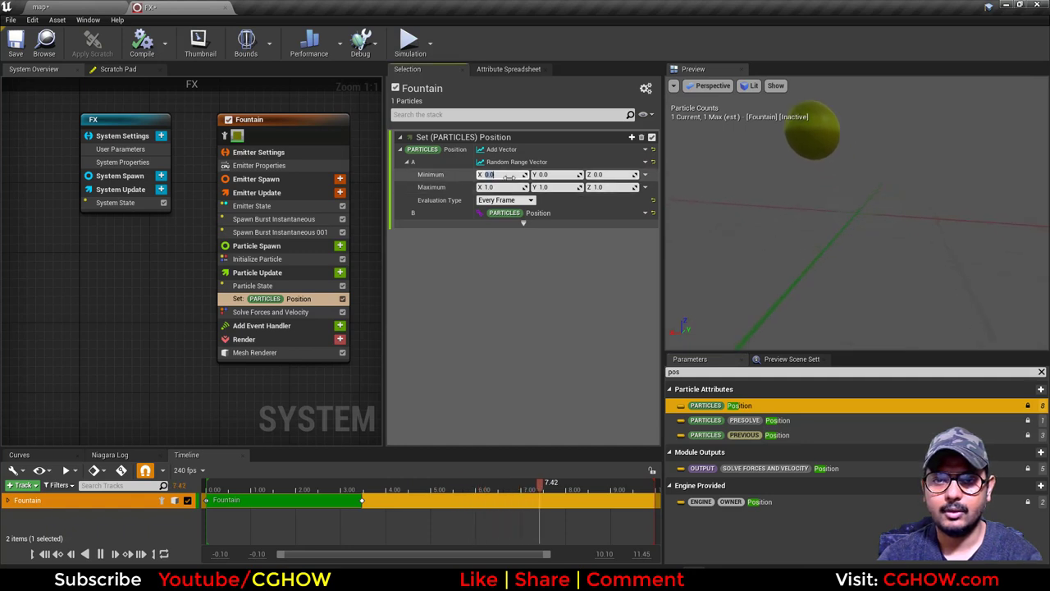
text(0.1)
key(Return)
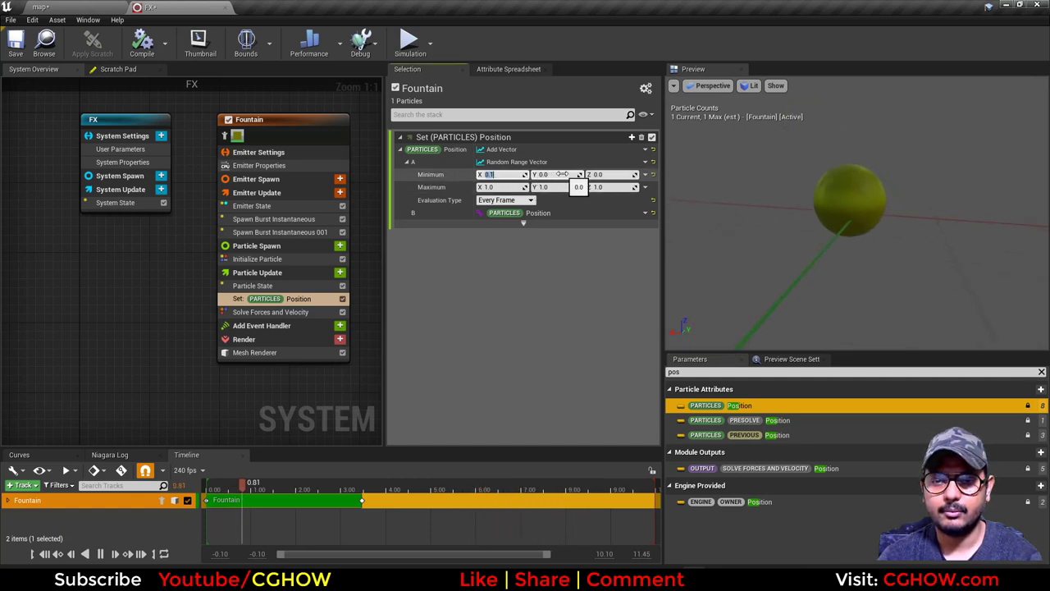
click(562, 174)
text(0.1)
click(611, 175)
text(0.1)
- Set the Random Range Vector's maximum Y and Z to 0.1
click(598, 188)
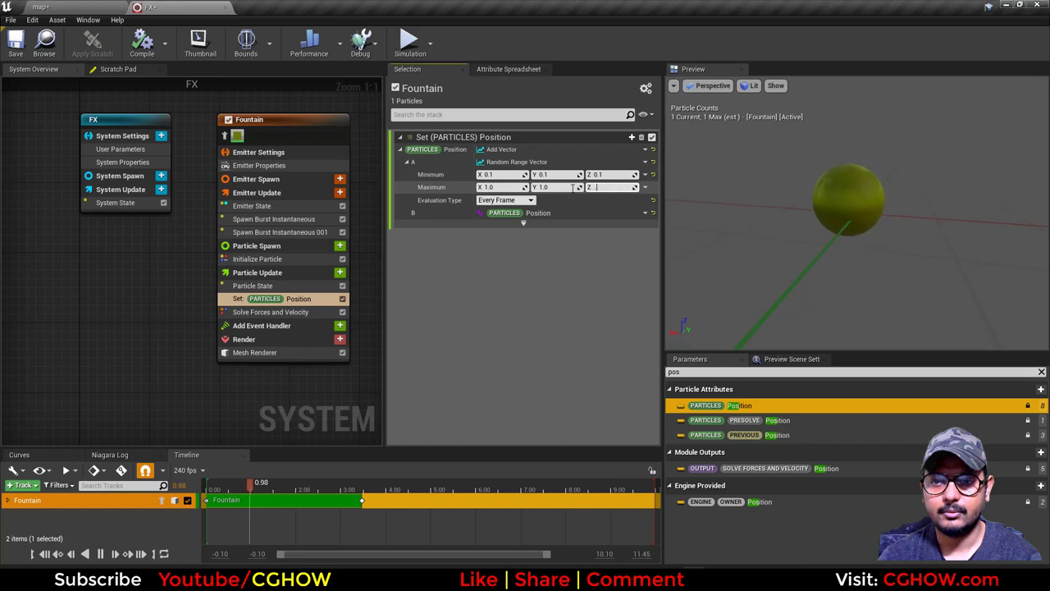
click(497, 187)
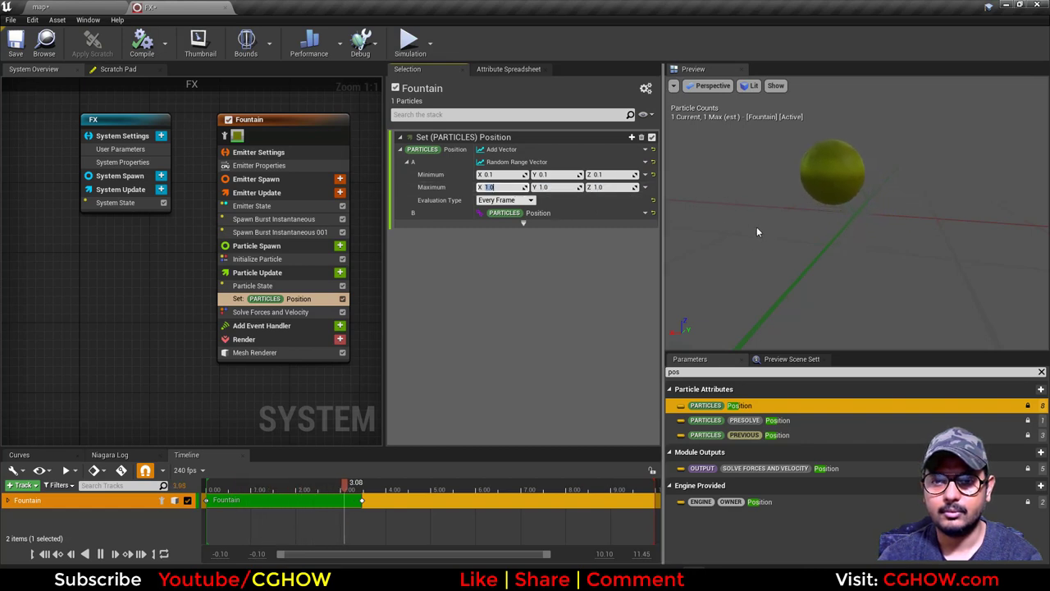
click(605, 187)
text(0.1)
click(569, 187)
text(0.1)
click(504, 187)
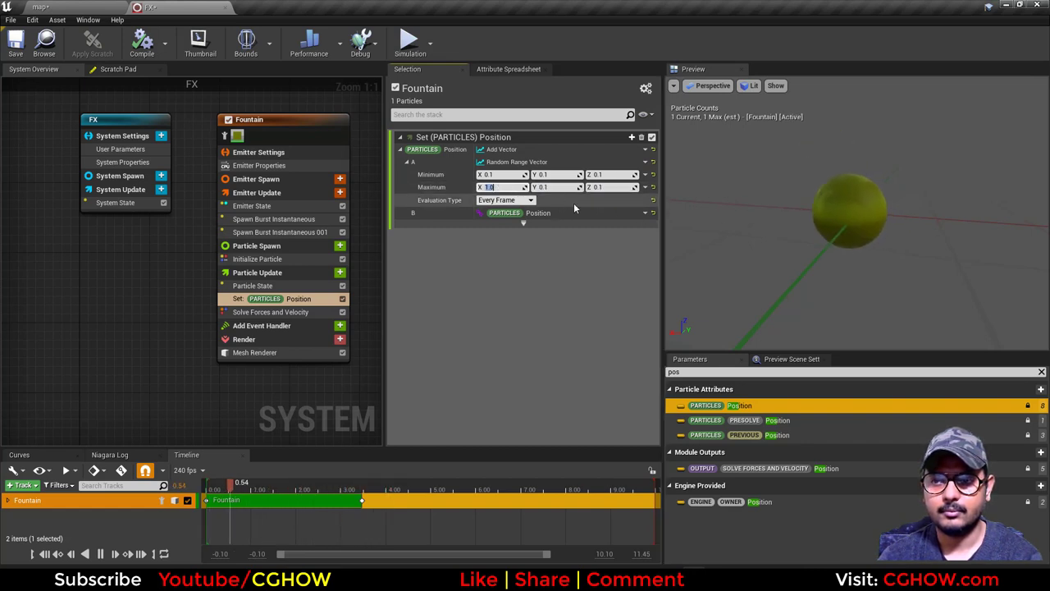
drag(835, 244, 853, 243)
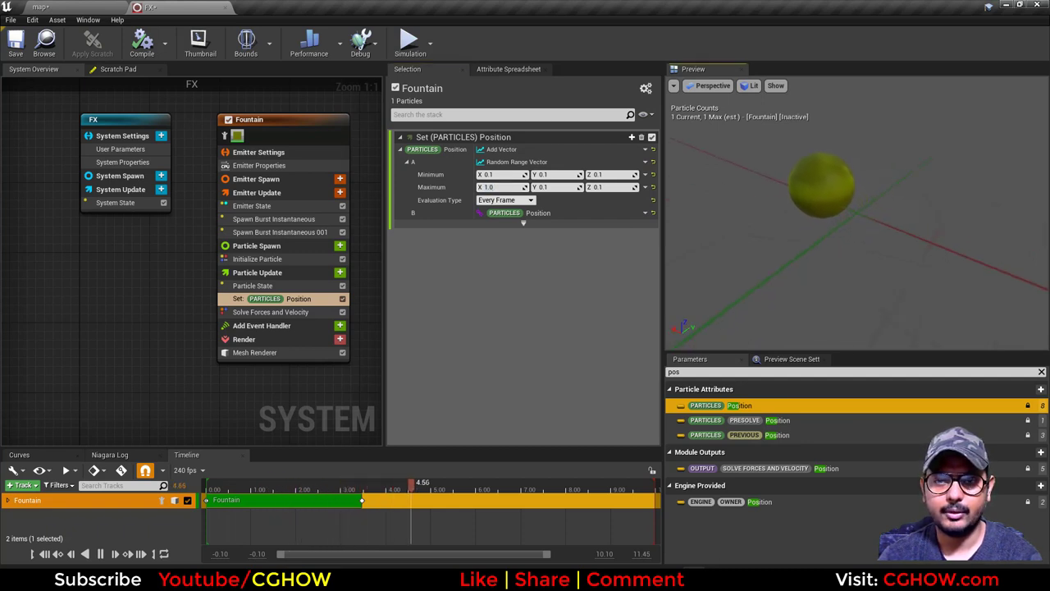
- Delete the duplicate Spawn Burst Instantaneous 001 module from the Fountain emitter
click(309, 231)
key(Delete)
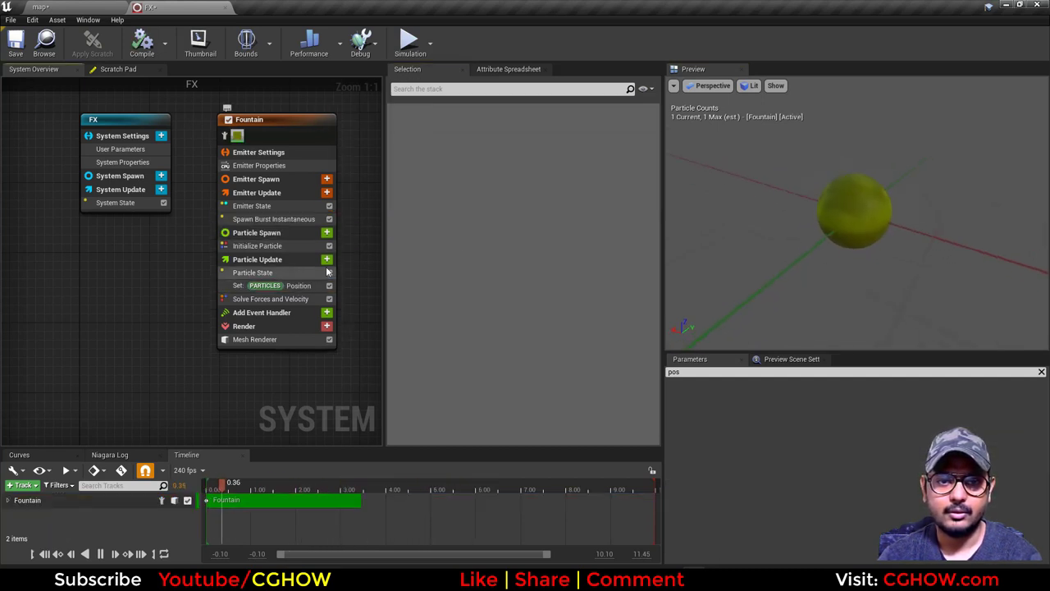
- Add a Spring Force module to Particle Update before Solve Forces and Velocity, with a desired minimum separation of 0
click(326, 259)
text(sprin)
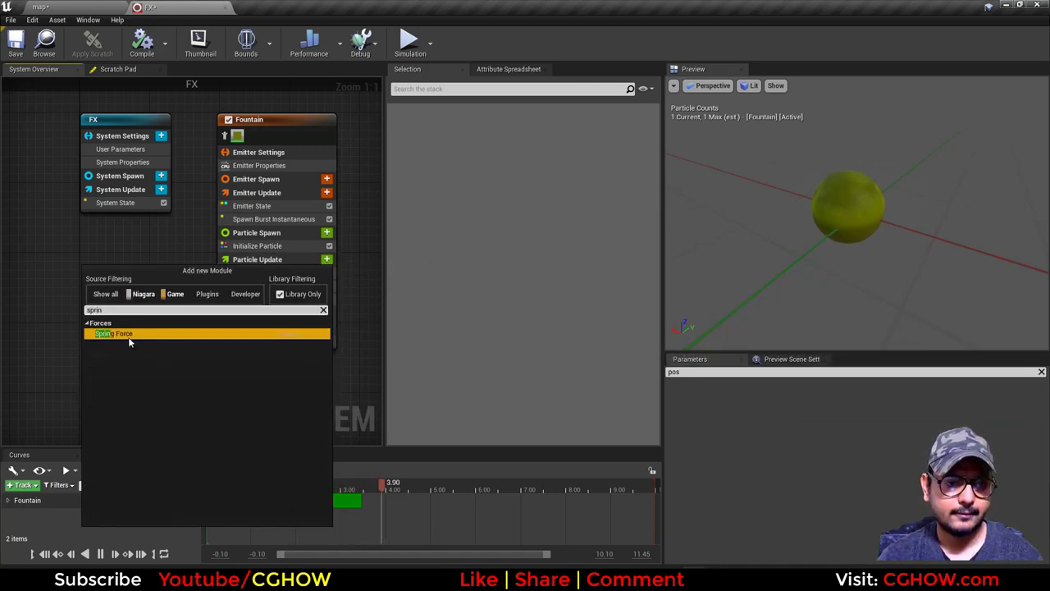
click(123, 334)
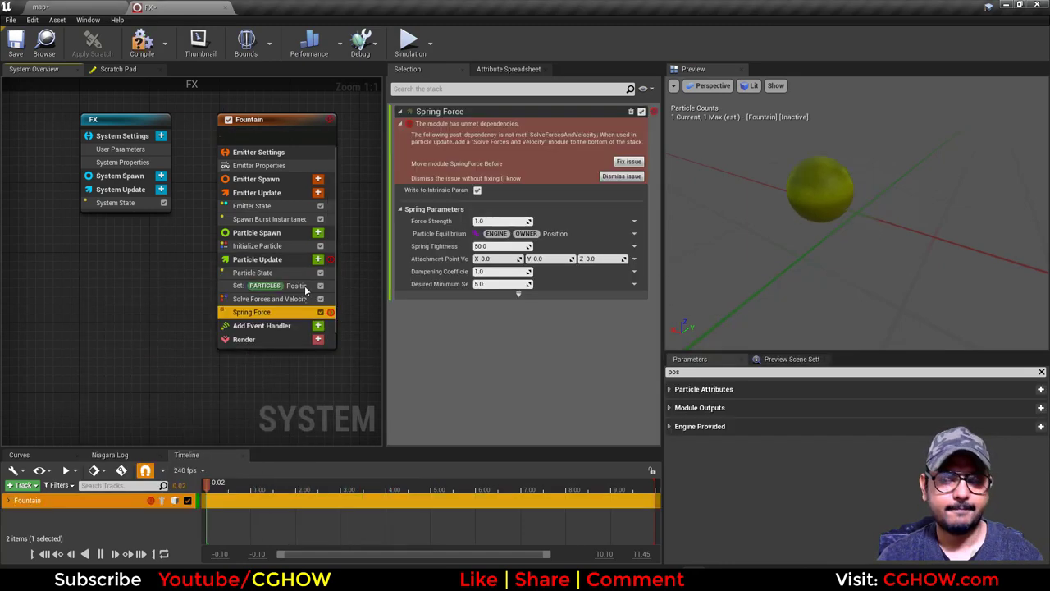
click(623, 204)
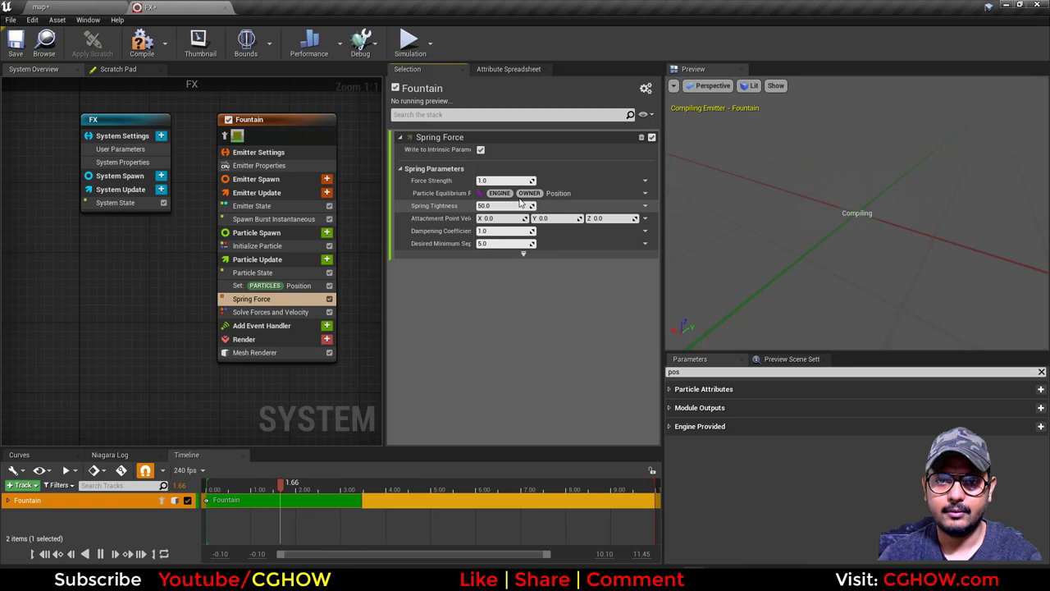
click(499, 243)
text(0)
key(Return)
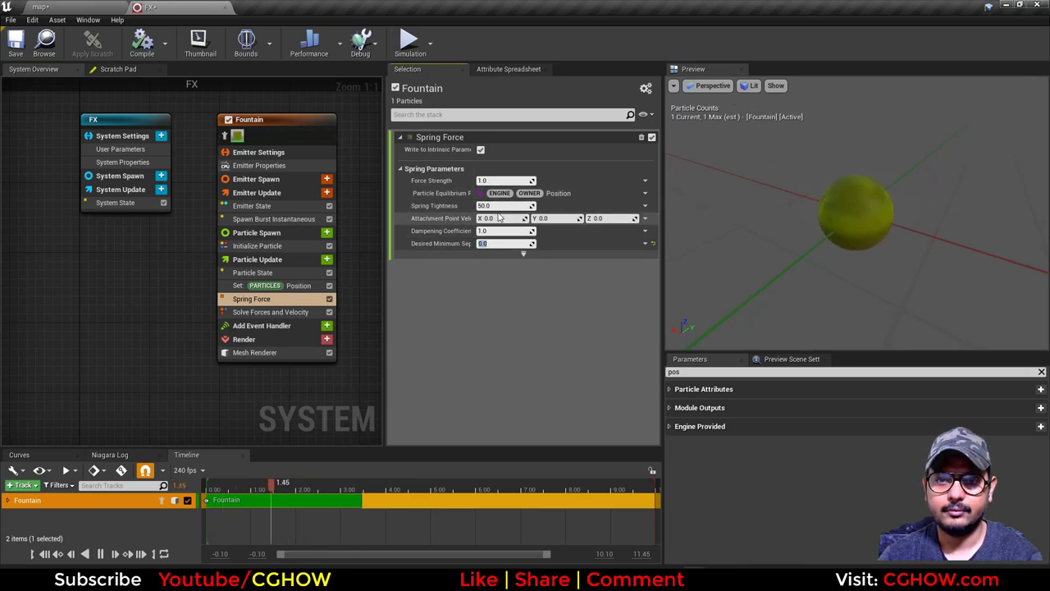
- Set the position offset's random range to a maximum of 1.0 in Y and Z and a minimum of -1.0 on all axes
click(271, 285)
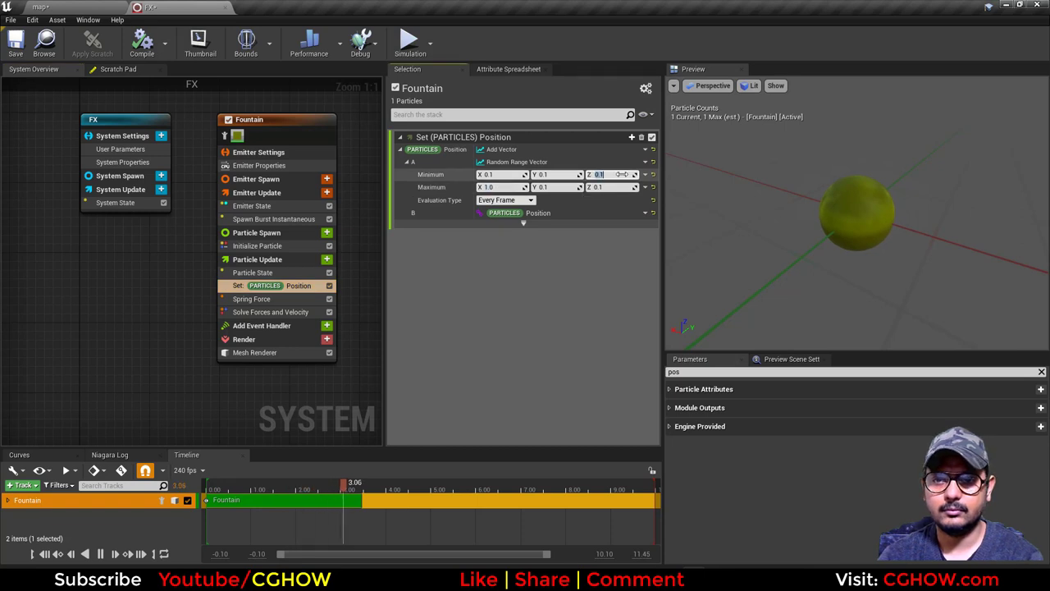
click(575, 187)
text(1)
key(Return)
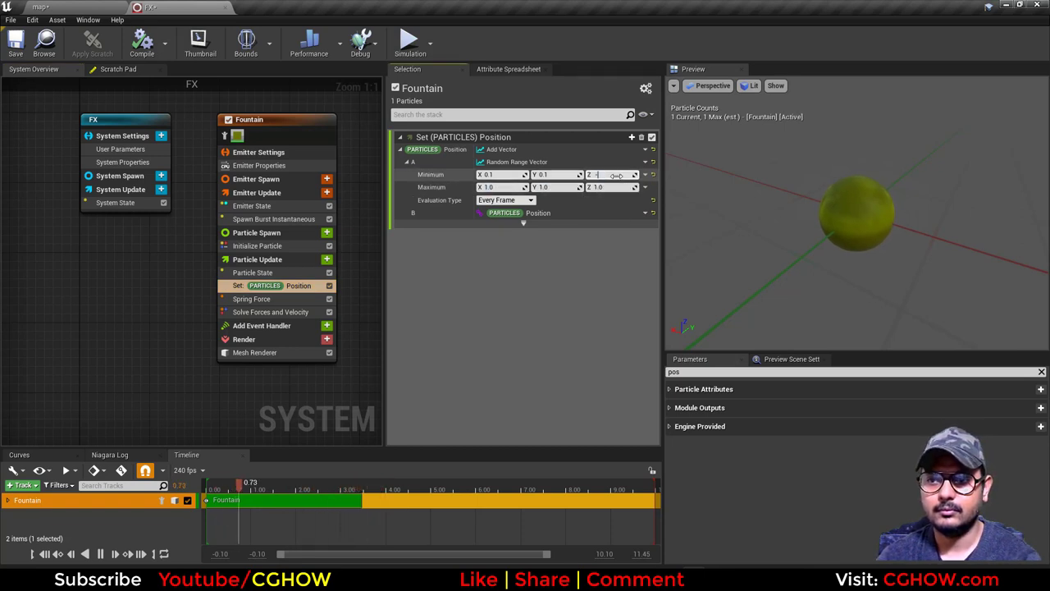
text(-)
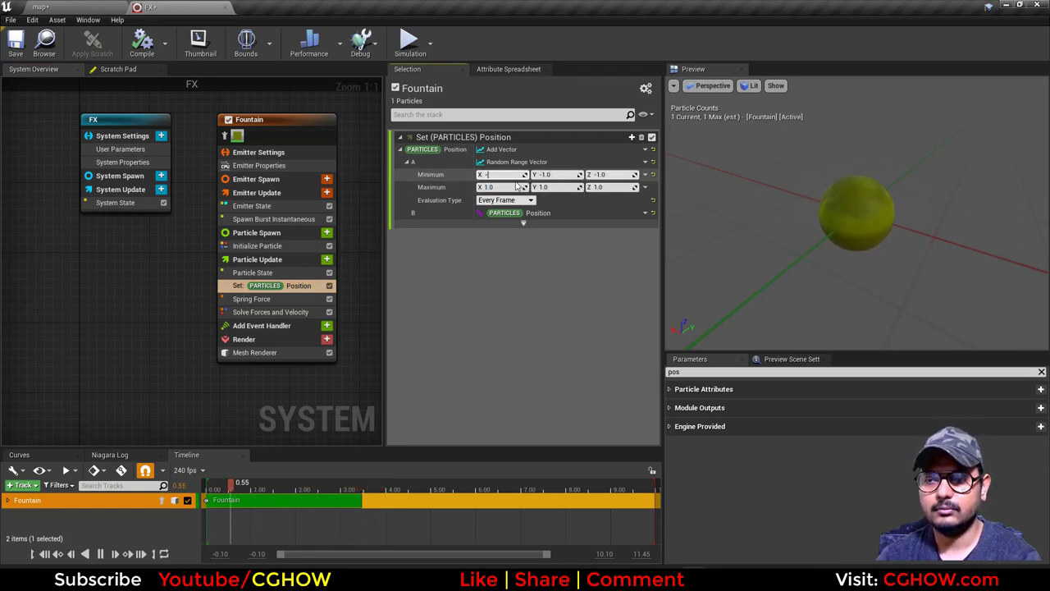
text(1)
key(Return)
drag(822, 251, 826, 236)
right_drag(826, 236, 853, 237)
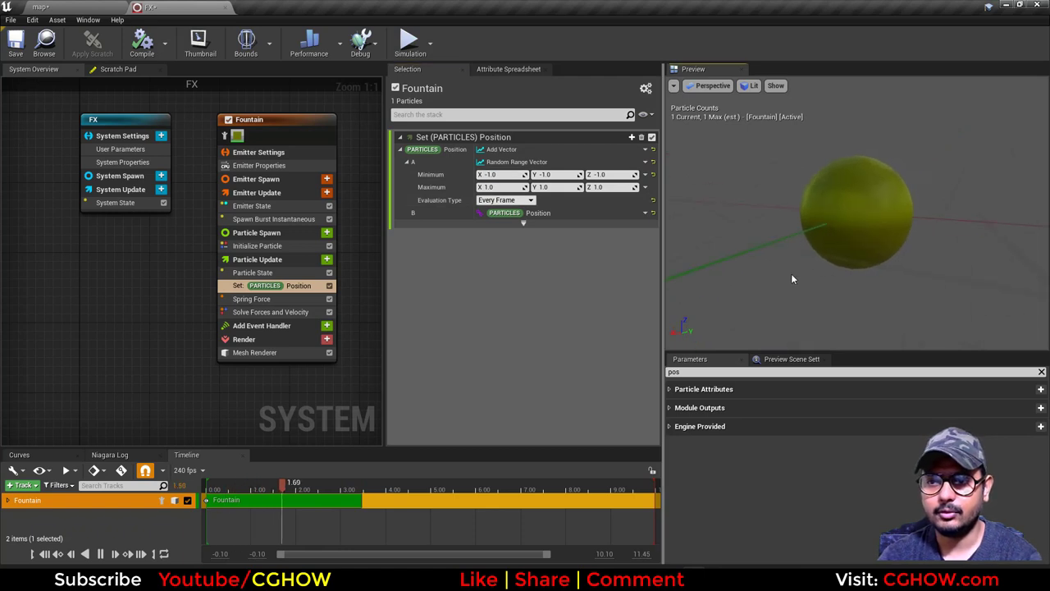
drag(791, 274, 824, 274)
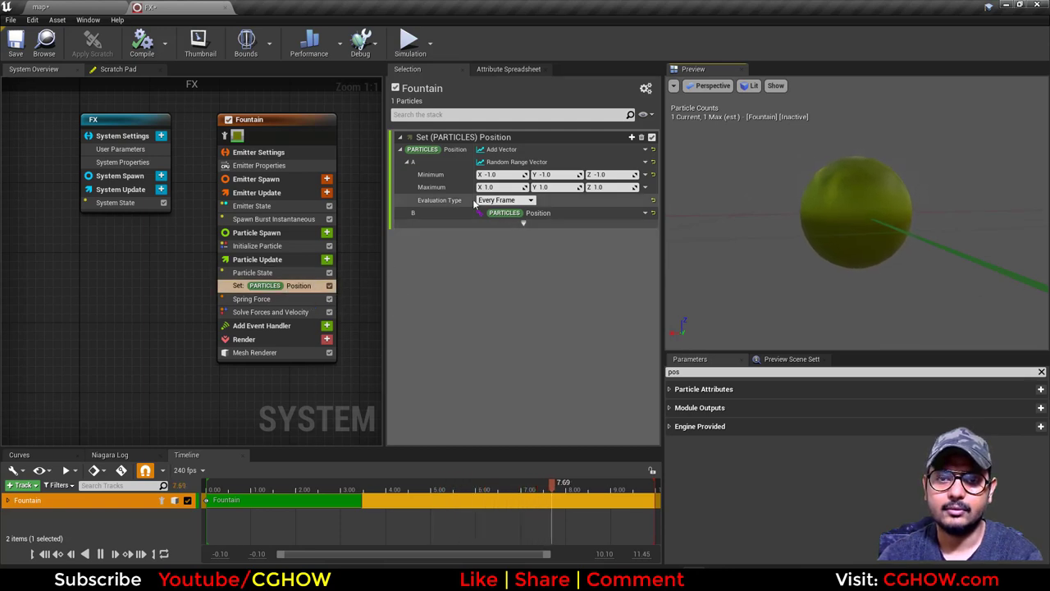
- Set the Random Range Vector's maximum to 5.0 and its minimum to -5.0 on all three axes
click(607, 186)
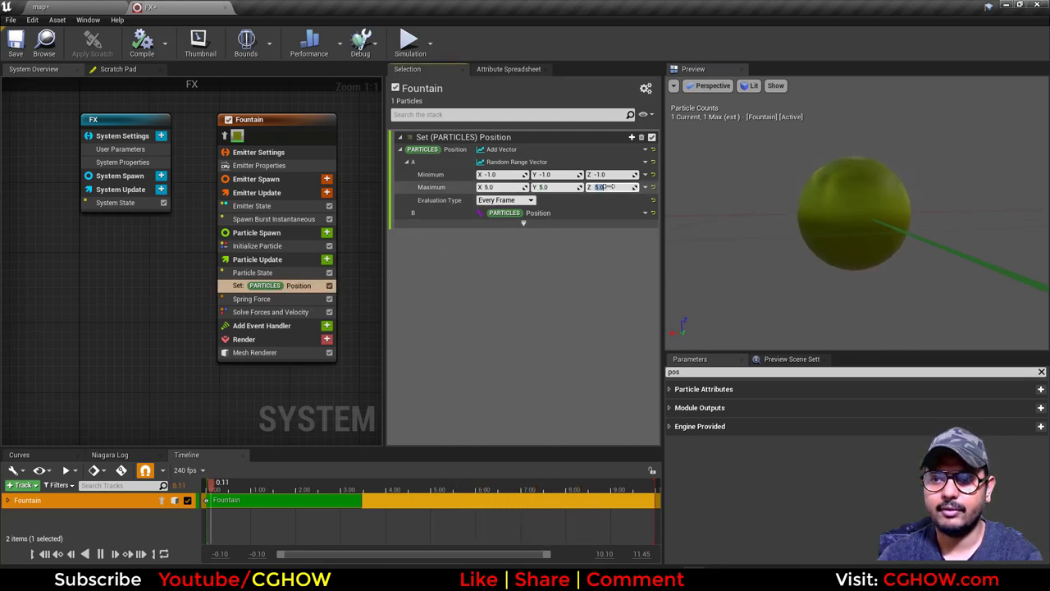
text(5)
click(604, 174)
text(-5)
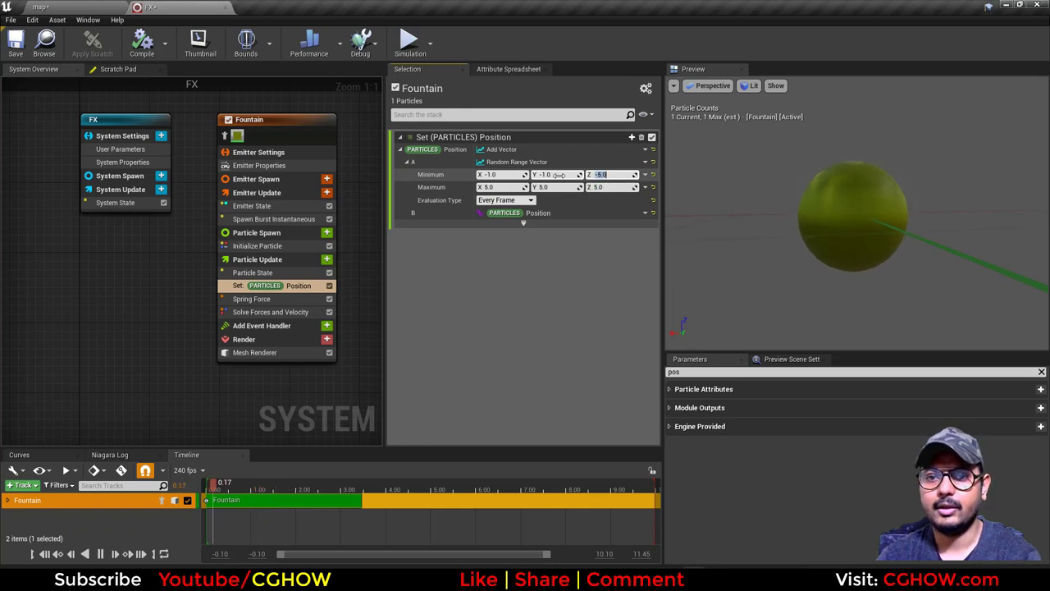
click(567, 175)
text(-5)
click(506, 175)
text(-5)
key(Return)
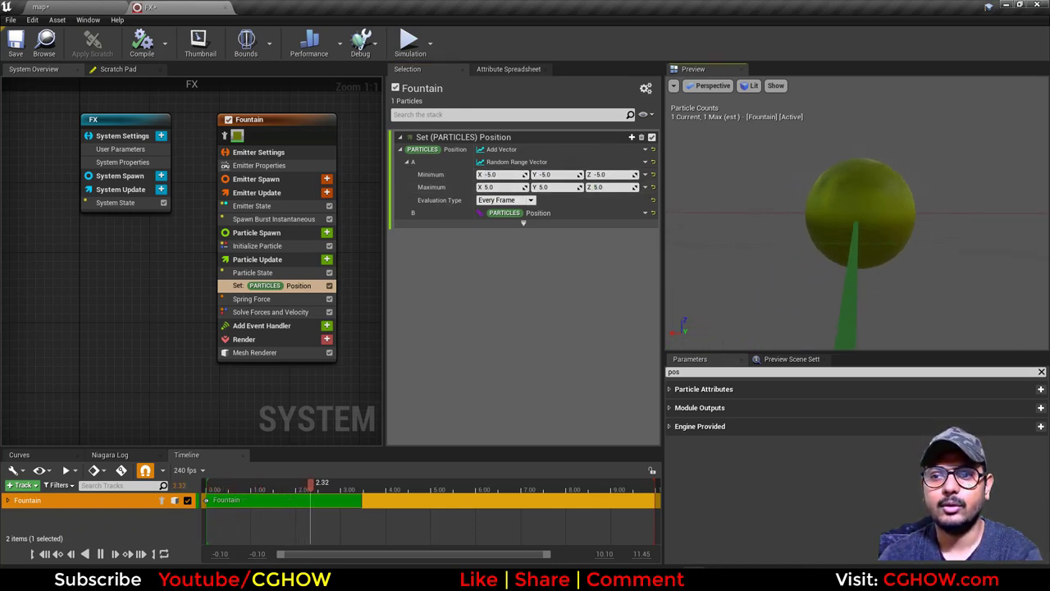
- Set the Random Range Vector's maximum to 3.0 and its minimum to -3.0 on all three axes
click(614, 187)
text(3)
click(555, 187)
text(3)
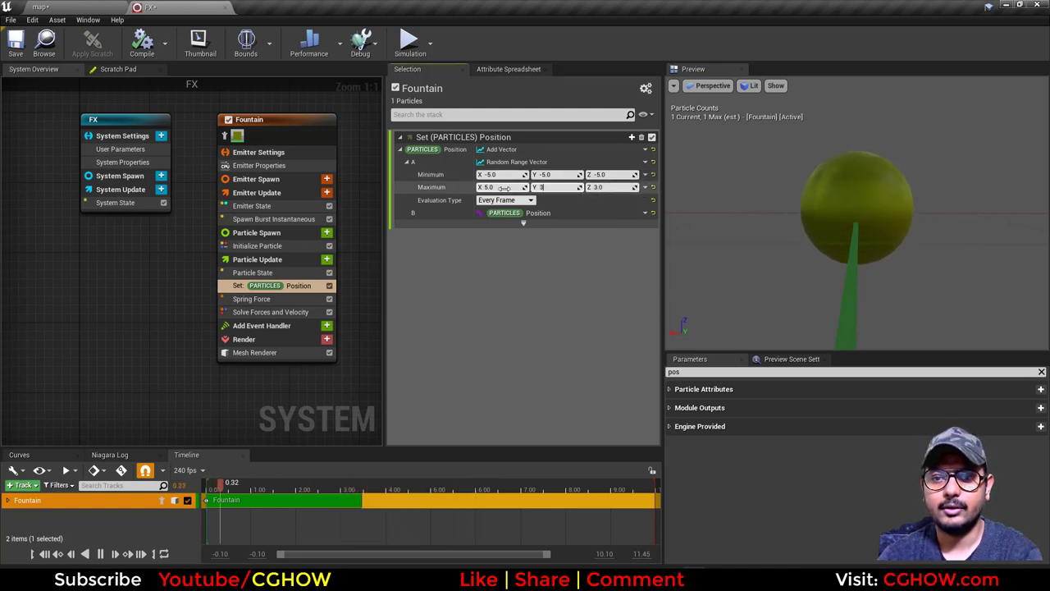
click(502, 187)
text(3)
click(615, 175)
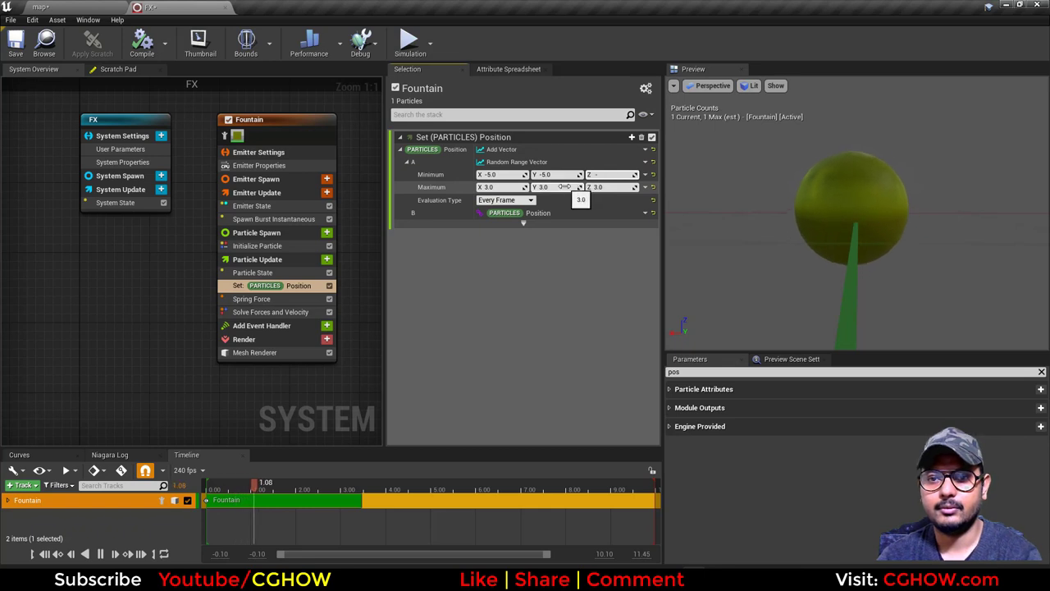
text(-23)
key(shift+Tab)
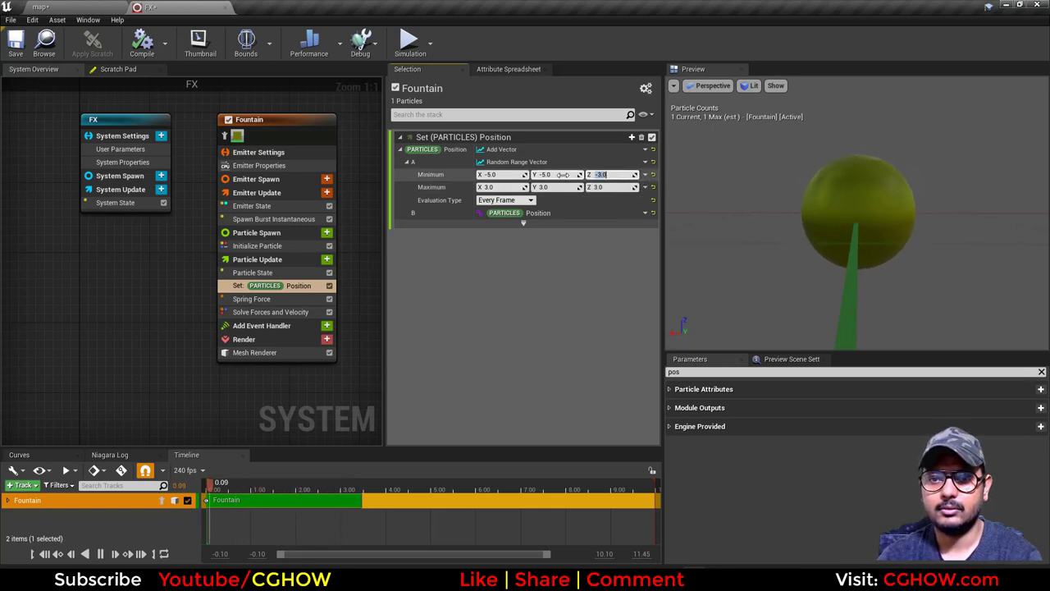
text(-3)
key(shift+Tab)
text(-3)
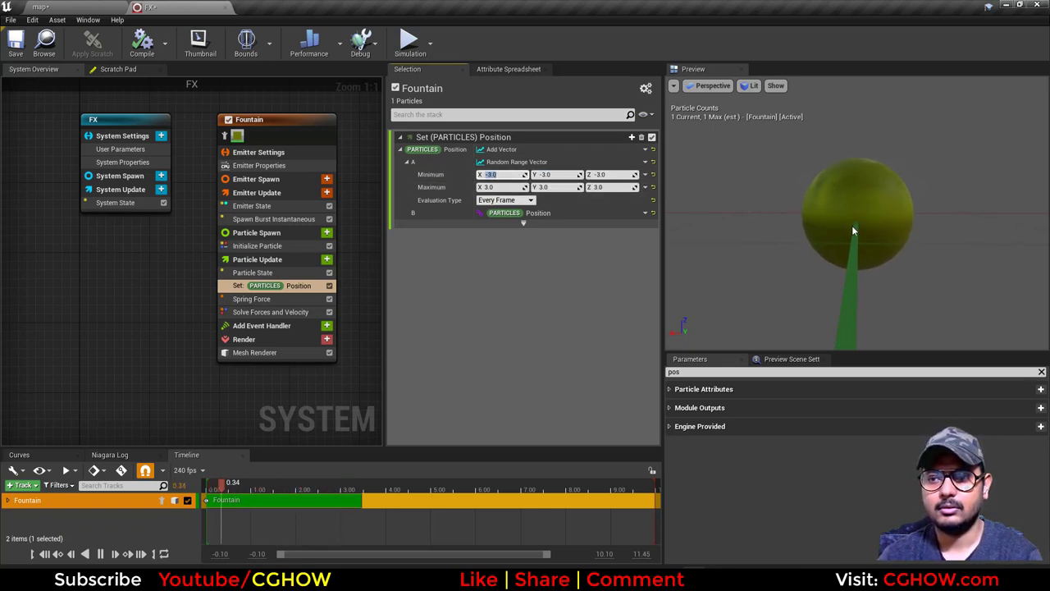
- Set the Spring Force module's force strength to 10.0 and raise its spring tightness to about 97
click(271, 302)
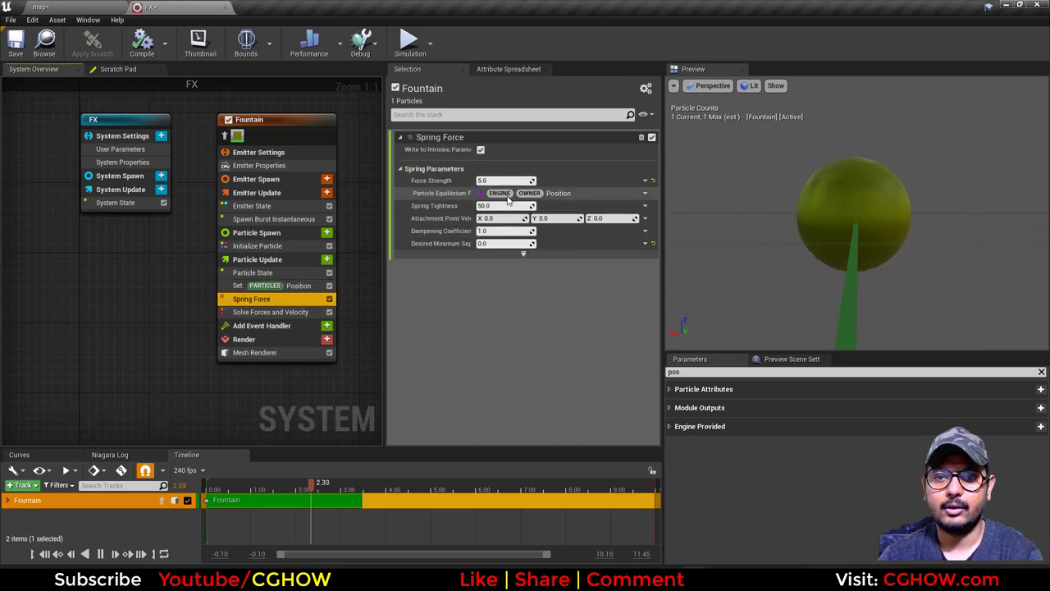
click(490, 181)
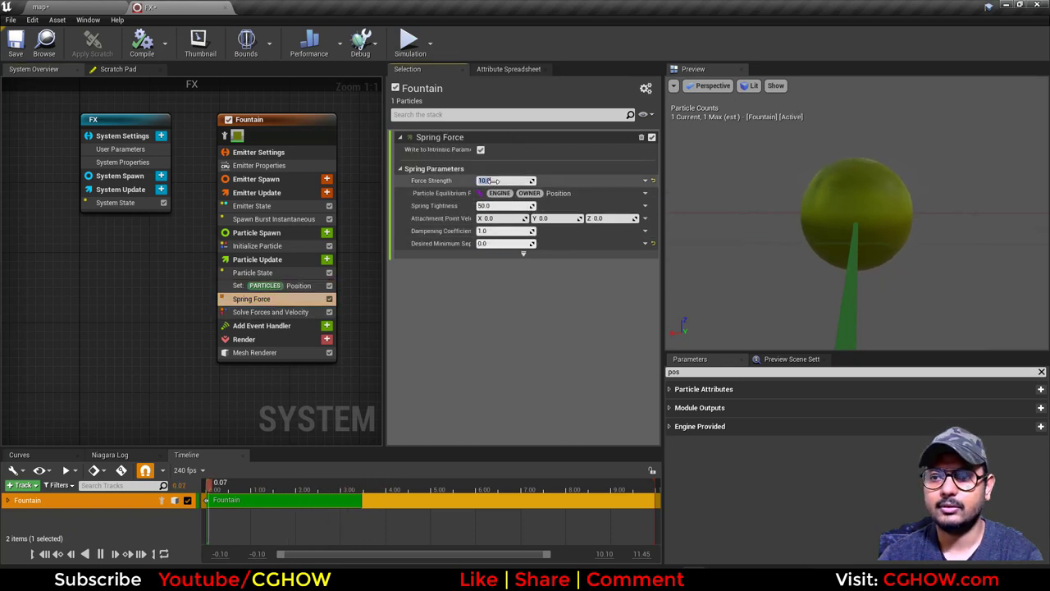
drag(750, 210, 813, 222)
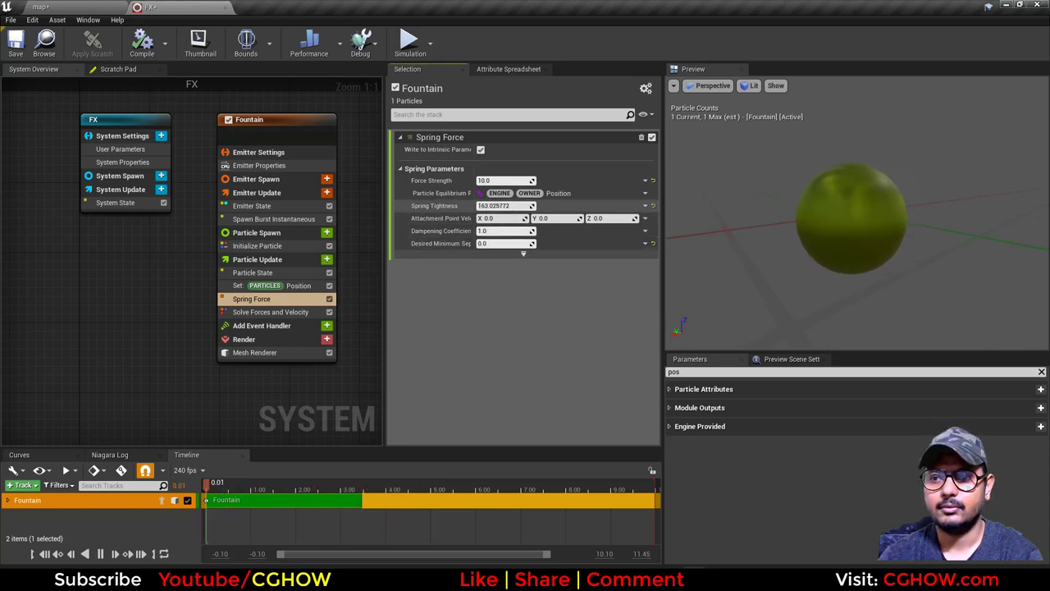
drag(502, 206, 504, 208)
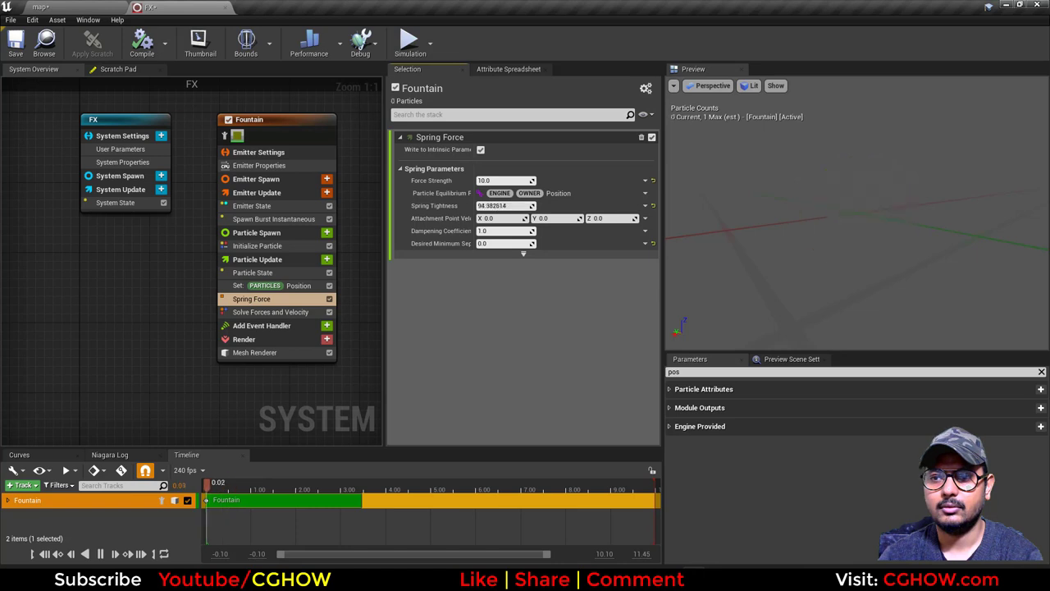
drag(872, 260, 857, 238)
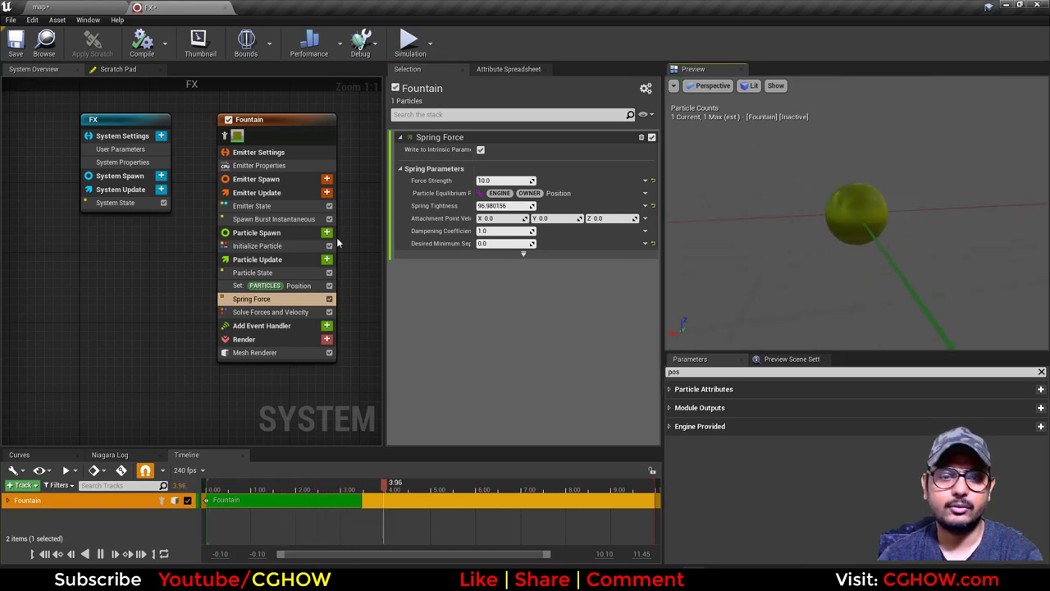
- Set Initialize Particle's mesh scale mode to Uniform with a mesh uniform scale of 2.0
click(261, 246)
click(502, 414)
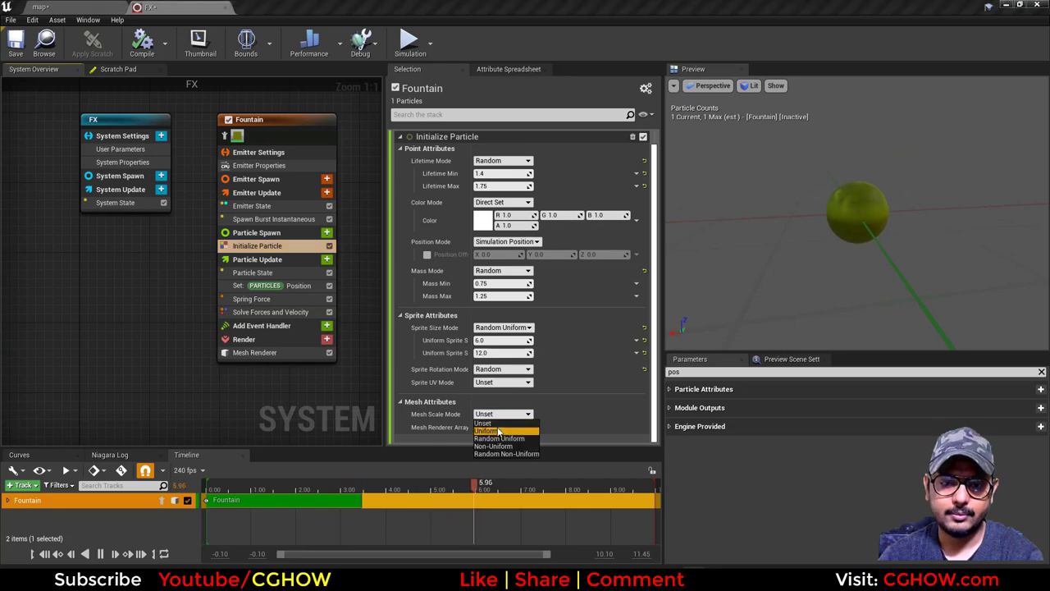
click(498, 431)
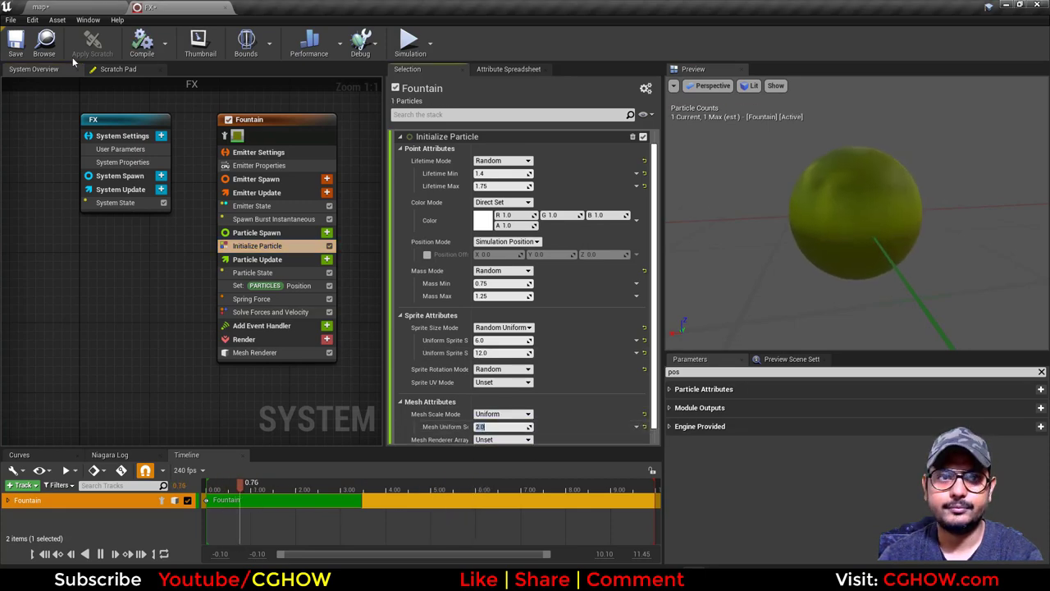
- Place the FX Niagara system in the map level and reset its location to the world origin
click(86, 9)
drag(241, 480, 437, 284)
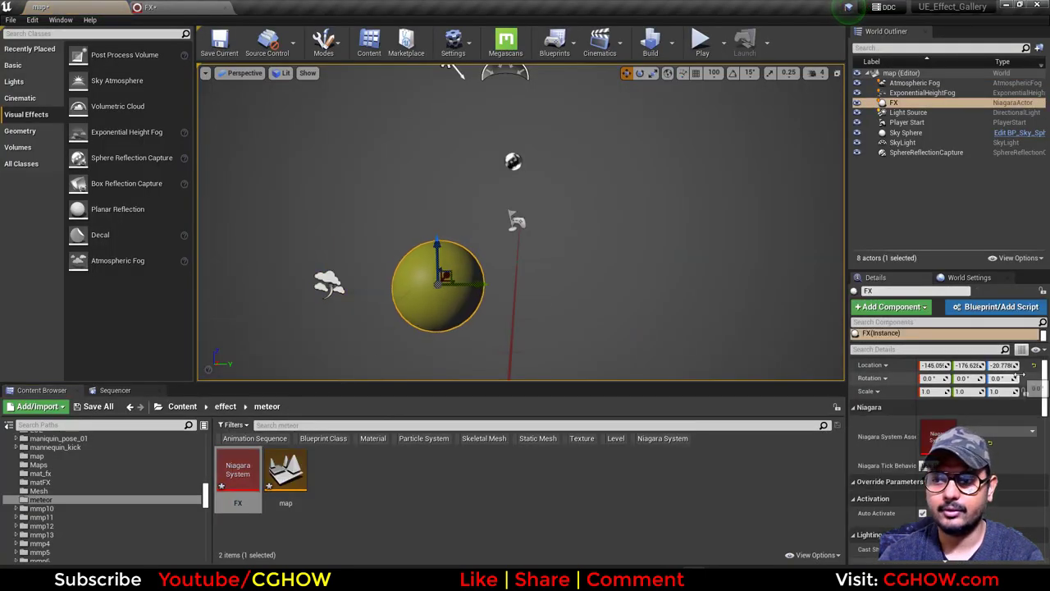
click(1033, 365)
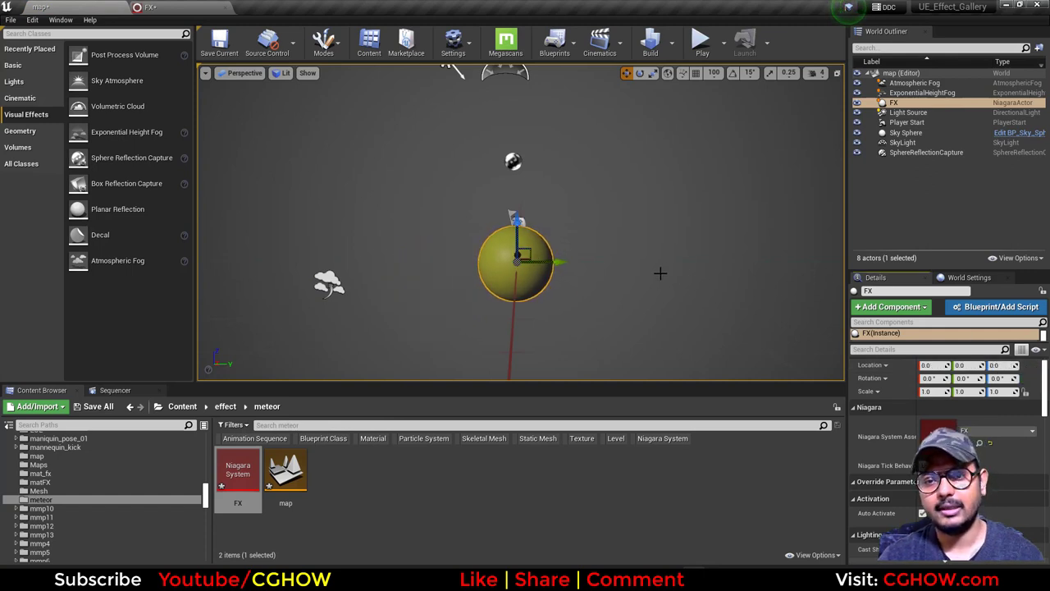
right_drag(664, 270, 663, 274)
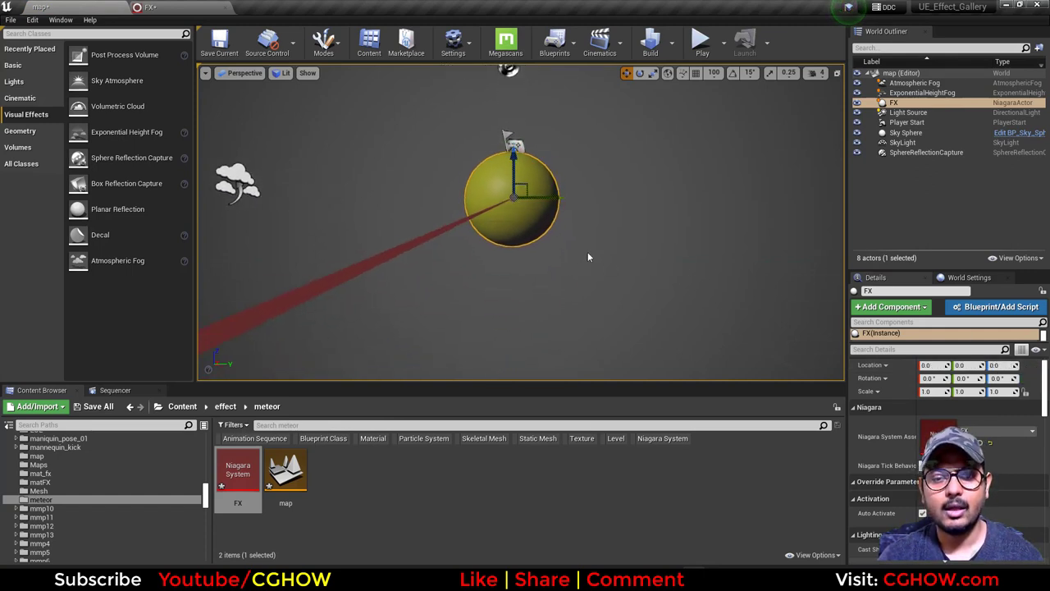
middle_drag(587, 252, 393, 95)
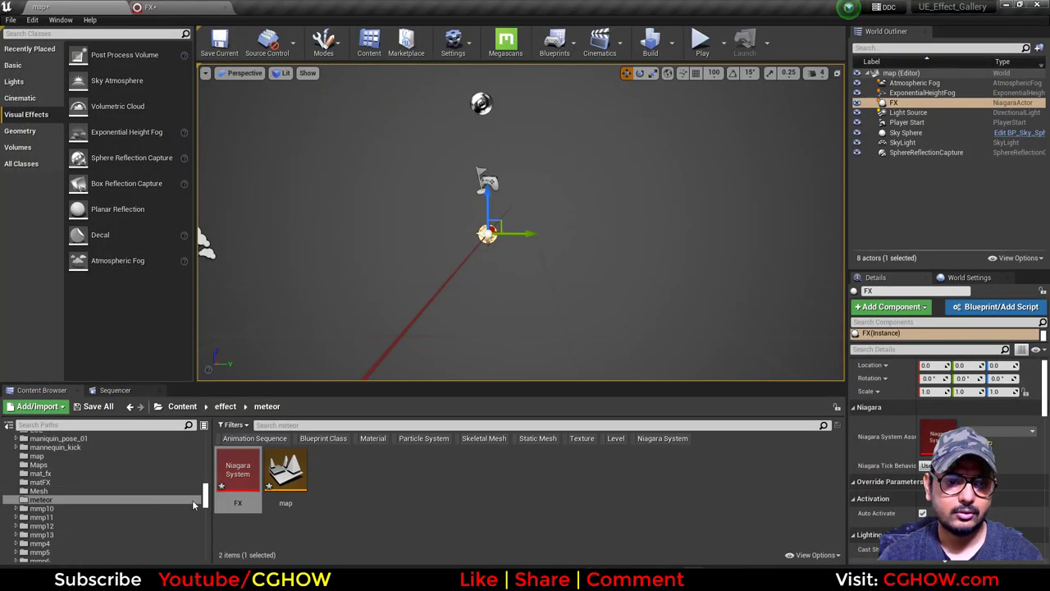
- Switch to Maya and delete the existing platonic sphere from the scene
scroll(193, 503, up, 10)
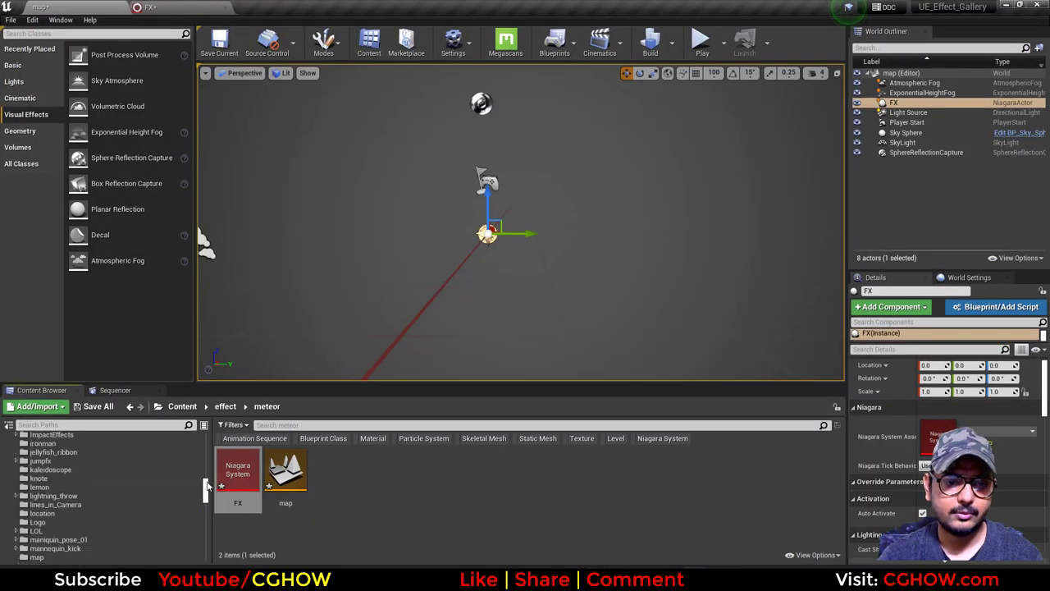
click(41, 438)
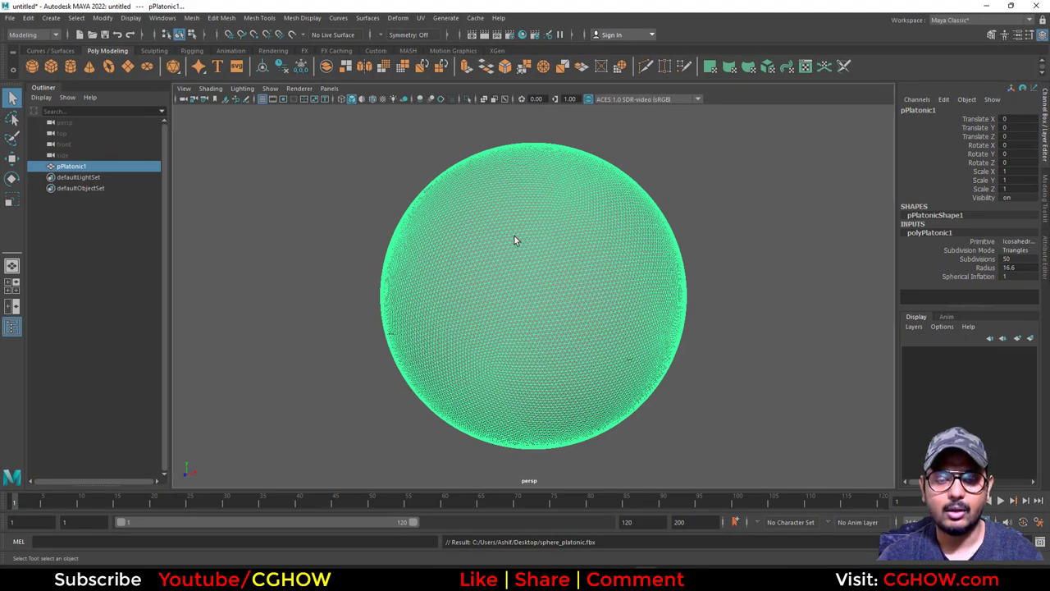
key(Delete)
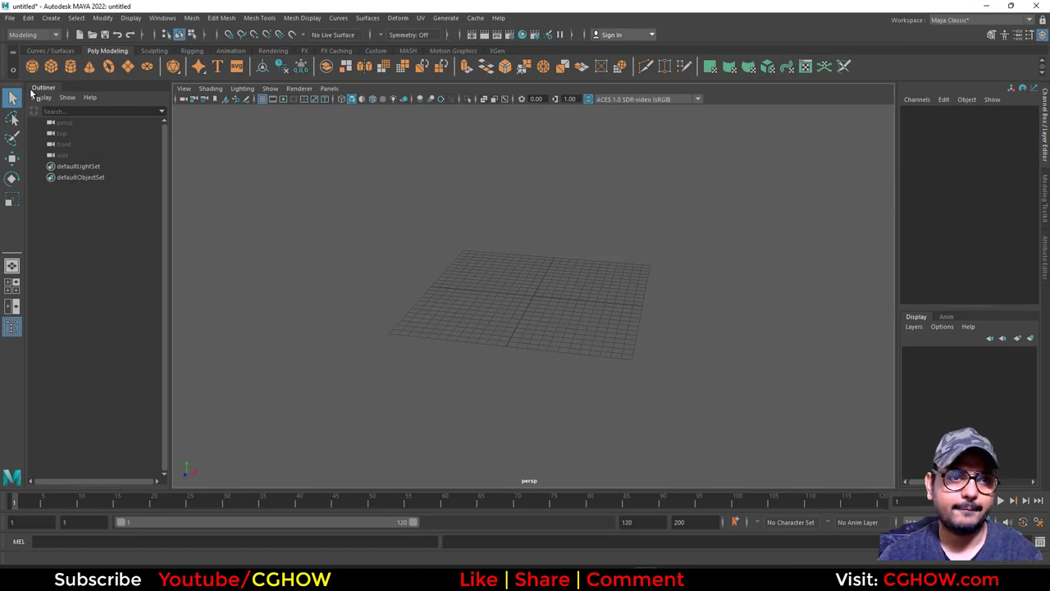
click(71, 67)
key(f)
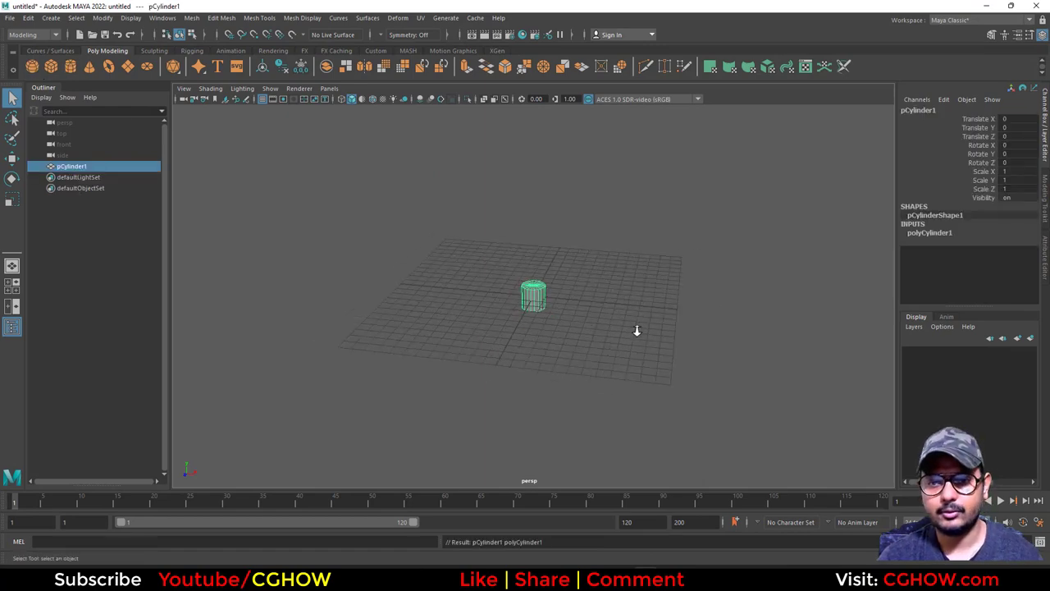
click(930, 232)
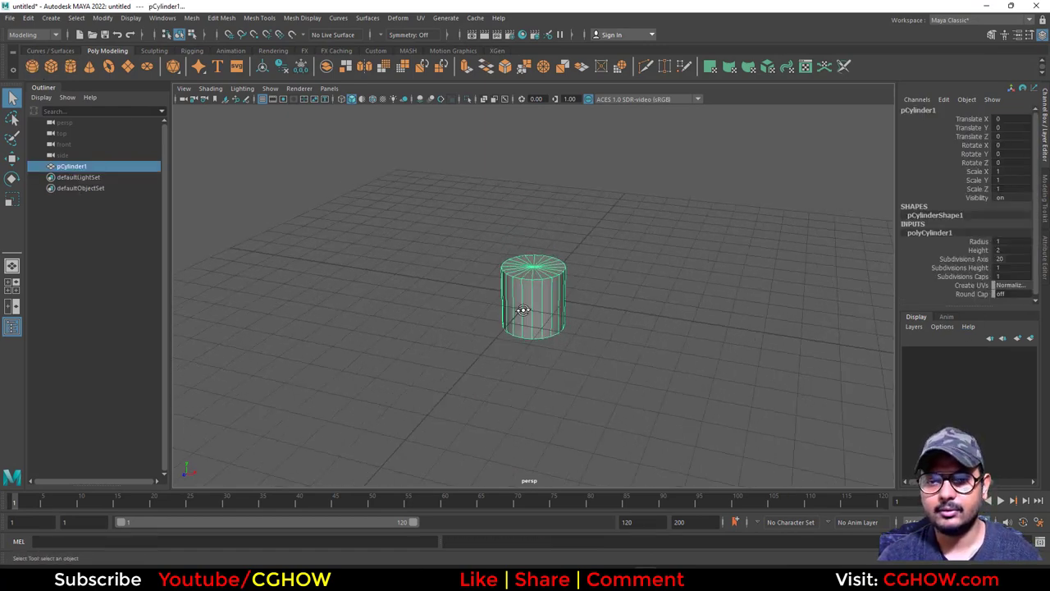
alt+right_drag(540, 316, 694, 347)
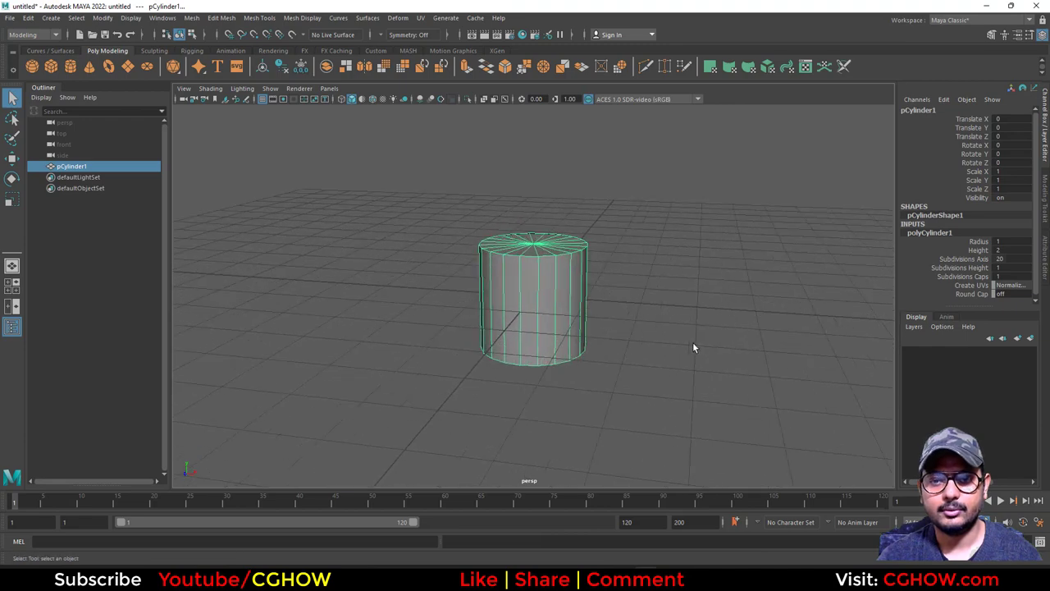
alt+middle_drag(689, 345, 645, 346)
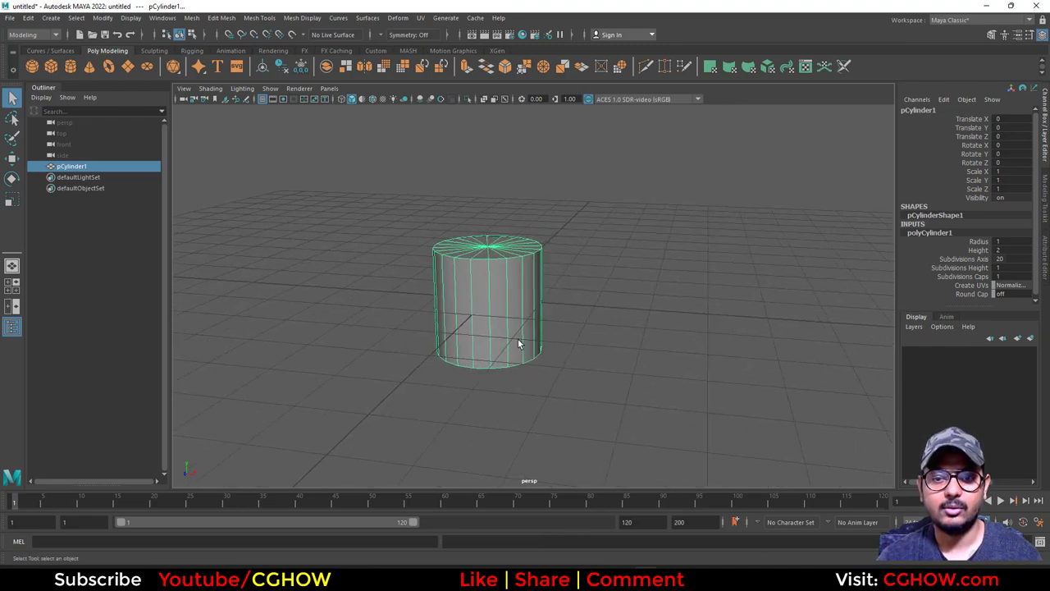
alt+drag(517, 338, 496, 360)
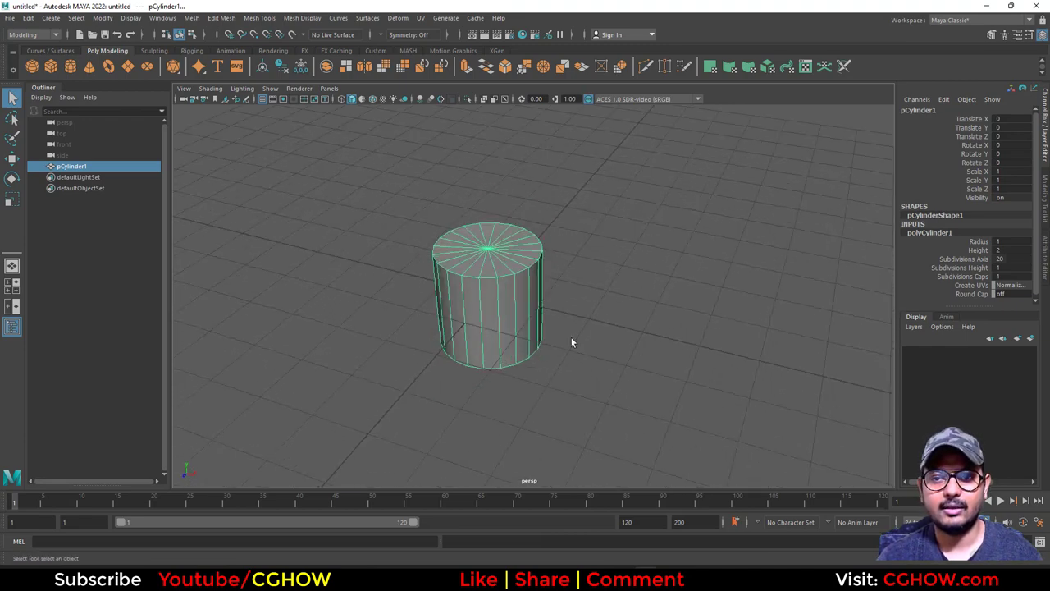
key(Delete)
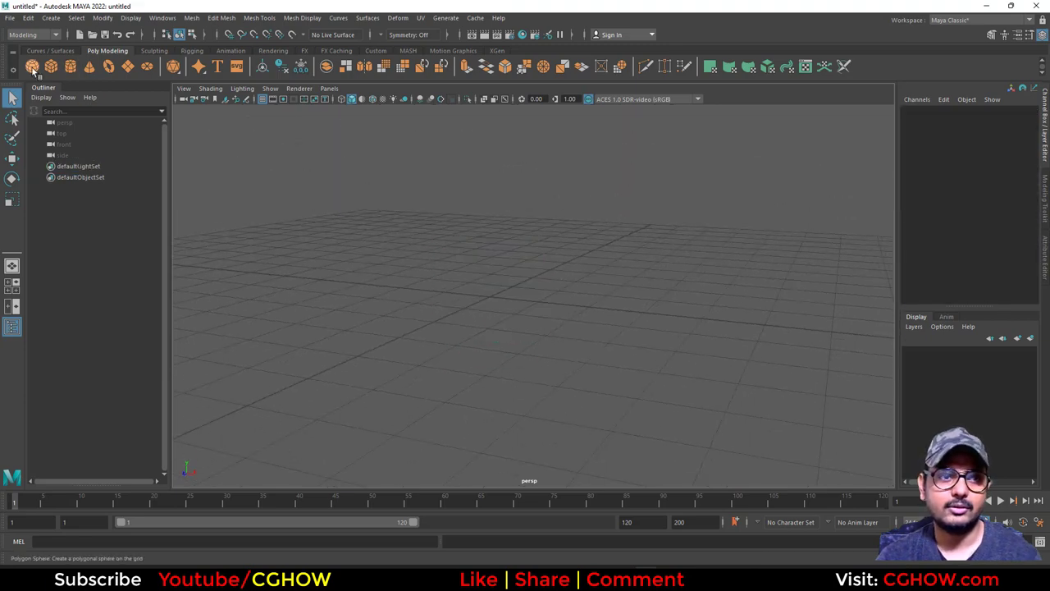
- Create a polygon sphere and delete its lower half of faces to leave a hemisphere
click(33, 70)
scroll(644, 317, up, 5)
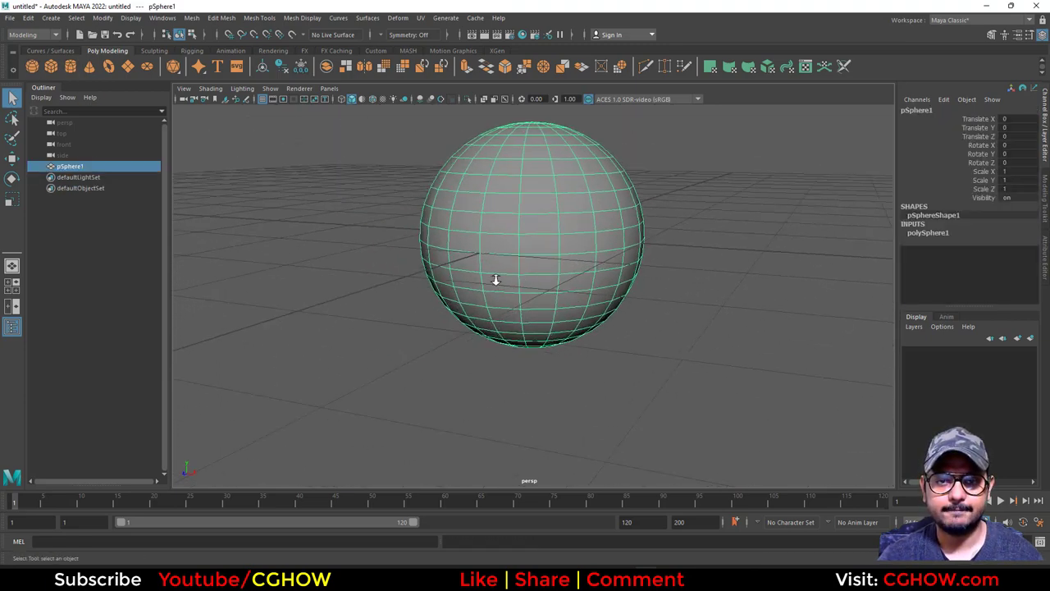
right_drag(534, 248, 539, 276)
alt+drag(551, 289, 582, 283)
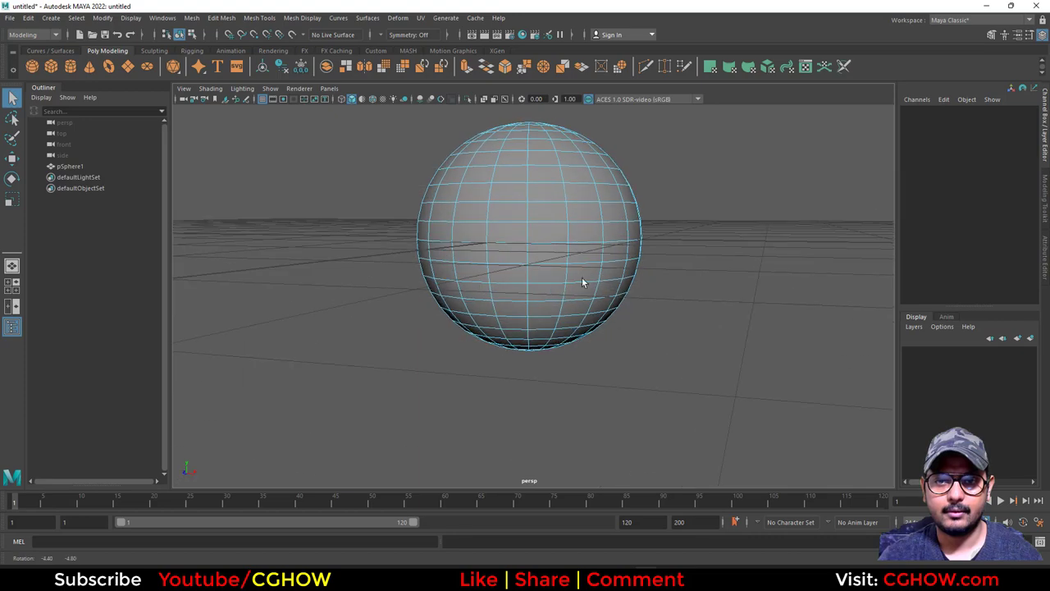
drag(268, 363, 264, 383)
key(Delete)
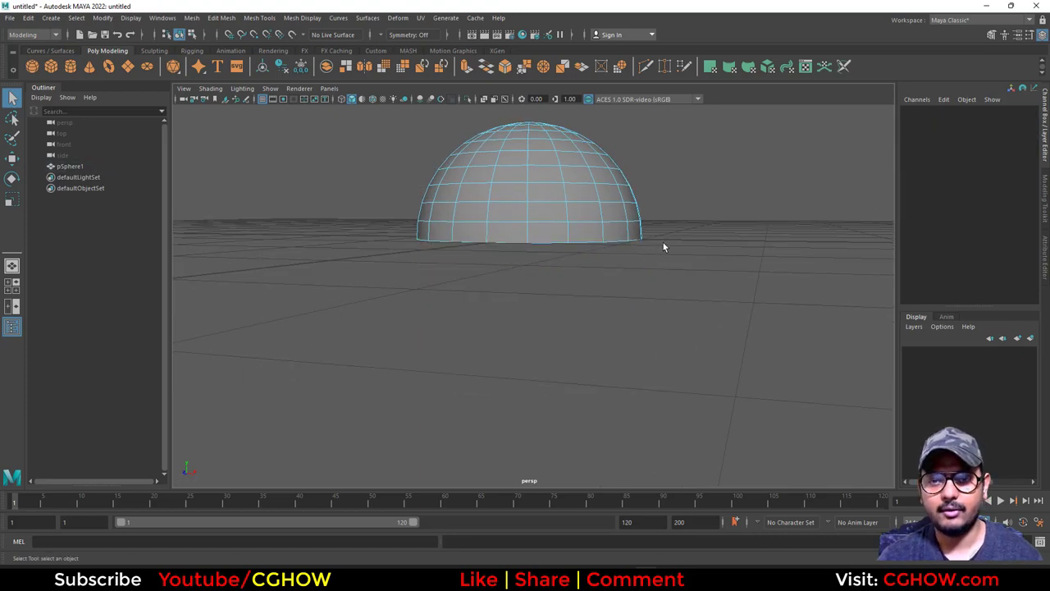
- Move the hemisphere's entire mesh down in component mode so its top pole sits at the origin and pivot
alt+drag(663, 246, 563, 276)
right_drag(563, 164, 628, 150)
key(w)
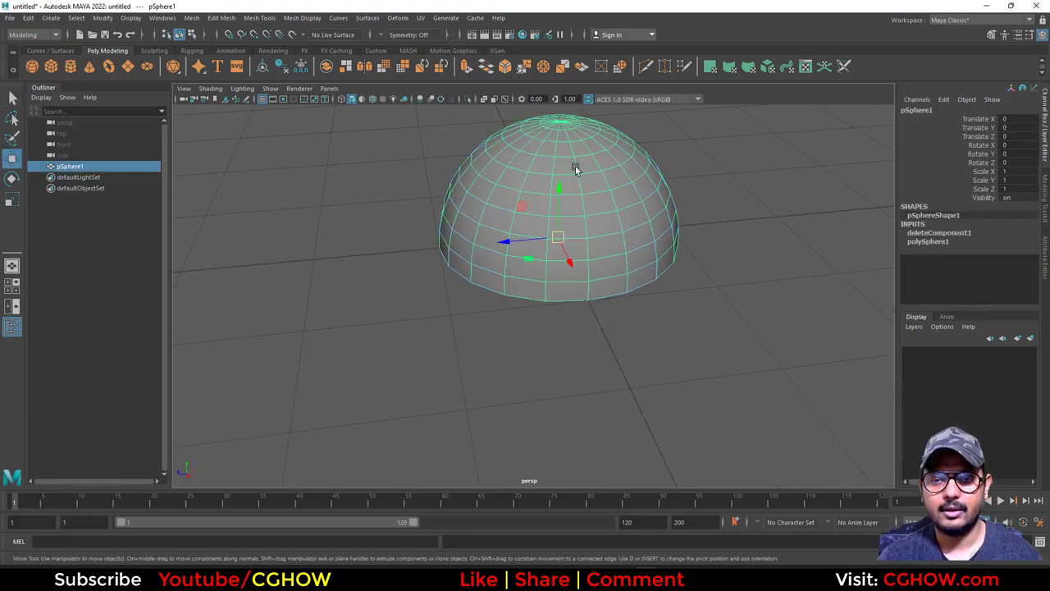
alt+drag(574, 192, 599, 199)
right_drag(600, 200, 595, 230)
double_click(592, 228)
drag(565, 175, 557, 285)
right_drag(584, 284, 625, 262)
alt+drag(572, 280, 737, 195)
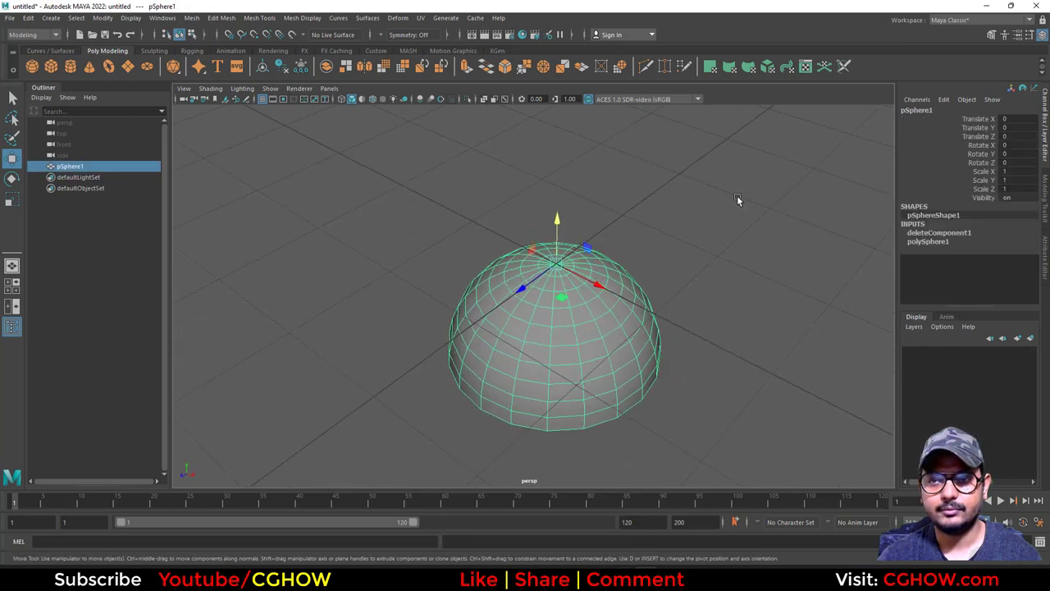
- Normalize the hemisphere's UVs in the UV Editor to fill the 0–1 tile, and return to object mode
click(805, 66)
right_drag(522, 357, 490, 347)
drag(552, 210, 557, 70)
scroll(579, 287, down, 3)
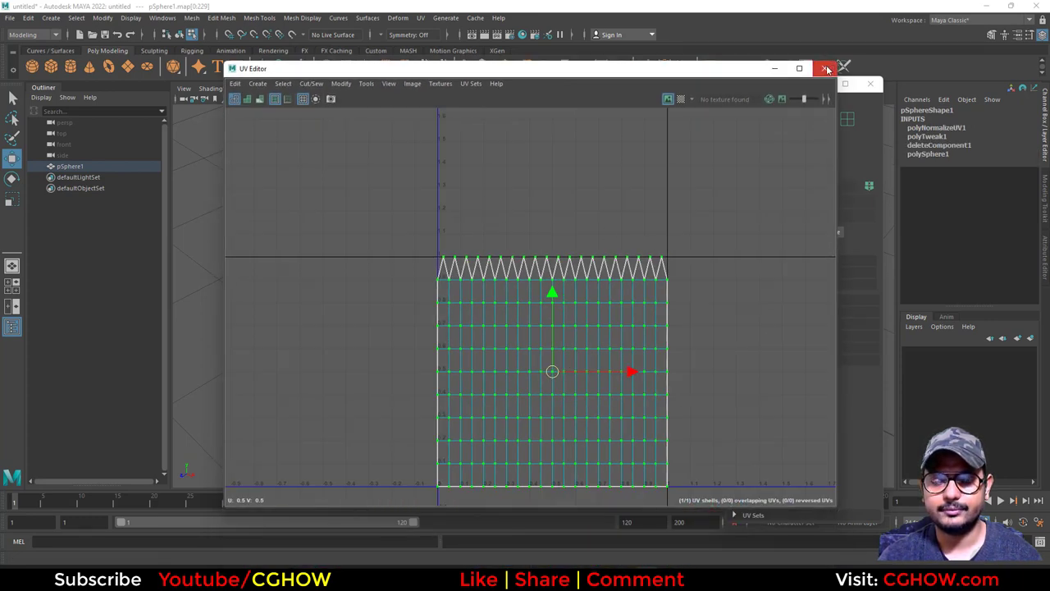
click(827, 69)
click(870, 83)
right_drag(541, 287, 617, 297)
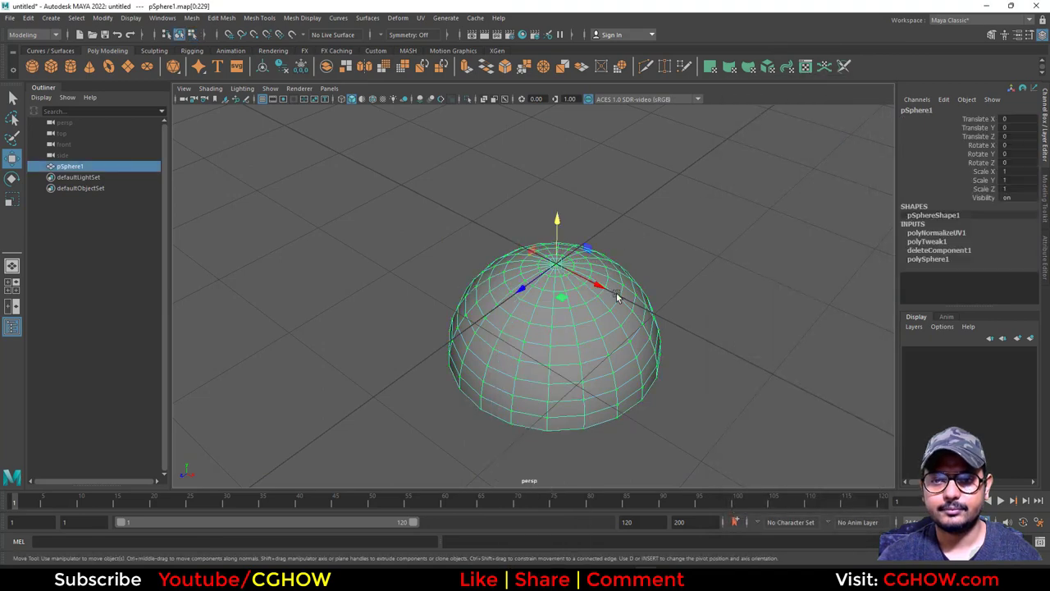
- Export the selected hemisphere to the Desktop as hemi_sphere.fbx and return to the FX Niagara system in Unreal Engine
alt+middle_drag(666, 317, 637, 281)
alt+middle_drag(558, 296, 515, 244)
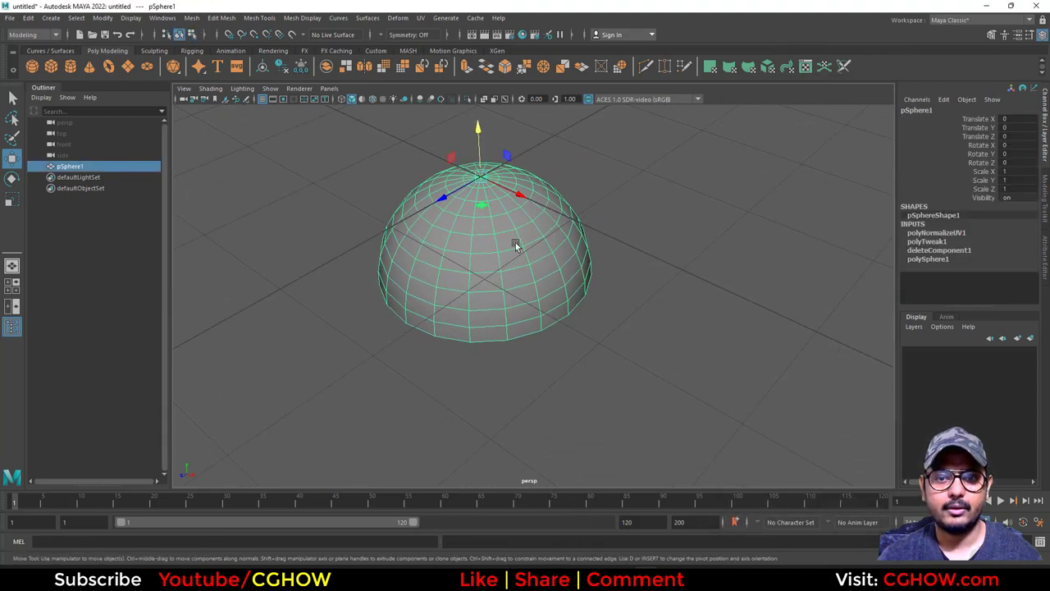
click(31, 13)
mouse_move(9, 17)
click(99, 158)
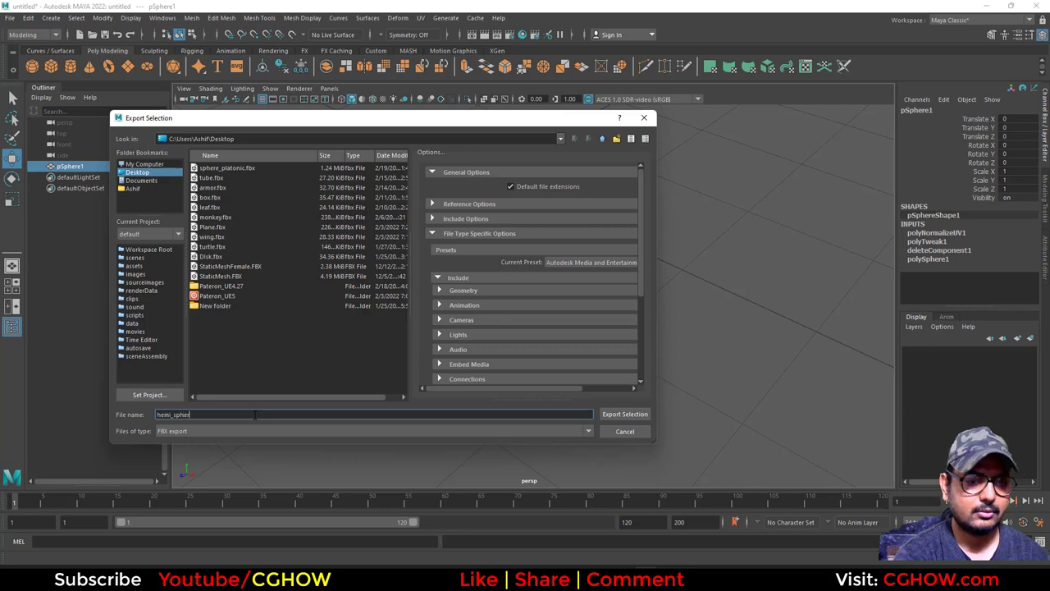
key(Return)
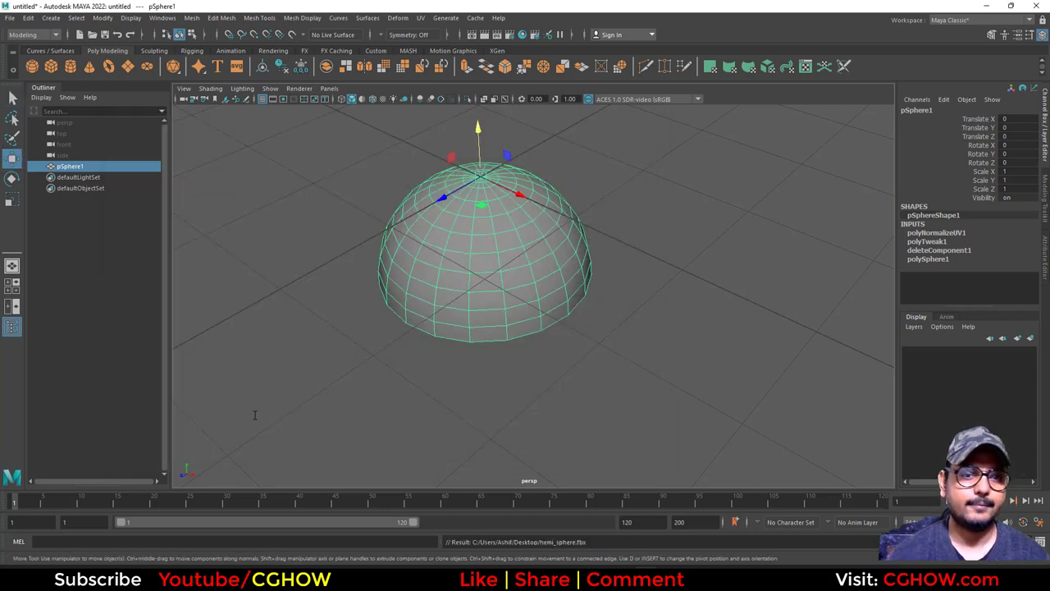
click(994, 5)
click(168, 8)
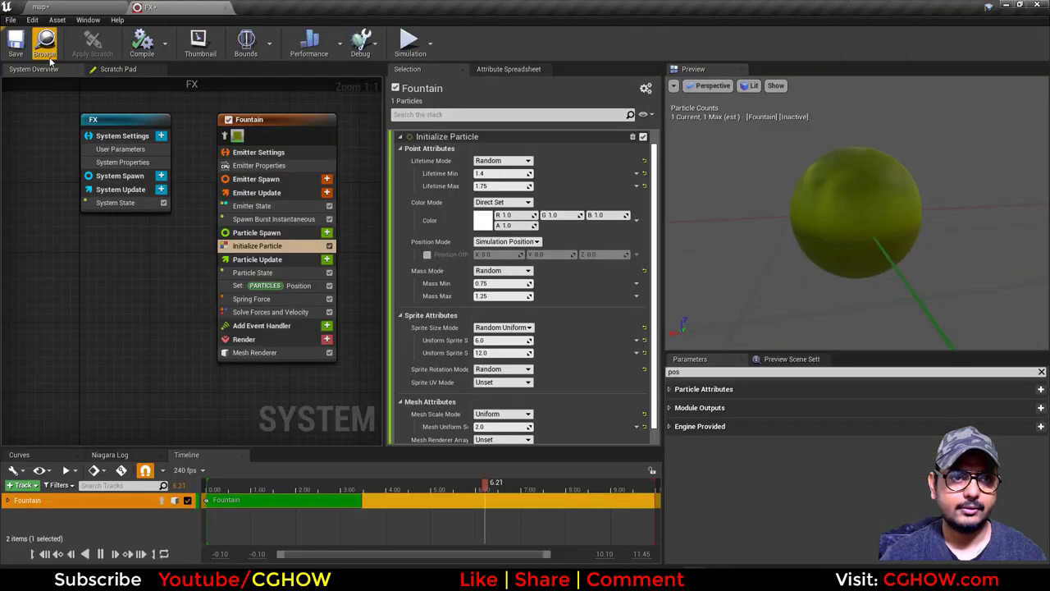
- Import hemi_sphere.fbx from the Desktop into the meteor content folder as a static mesh and save all modified assets
click(45, 47)
right_click(361, 474)
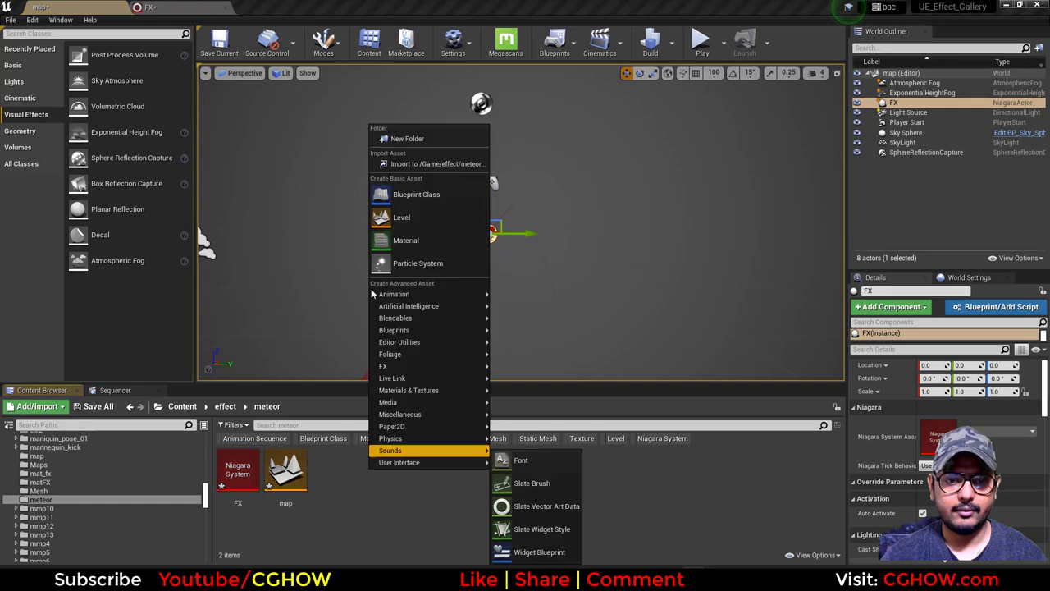
click(414, 165)
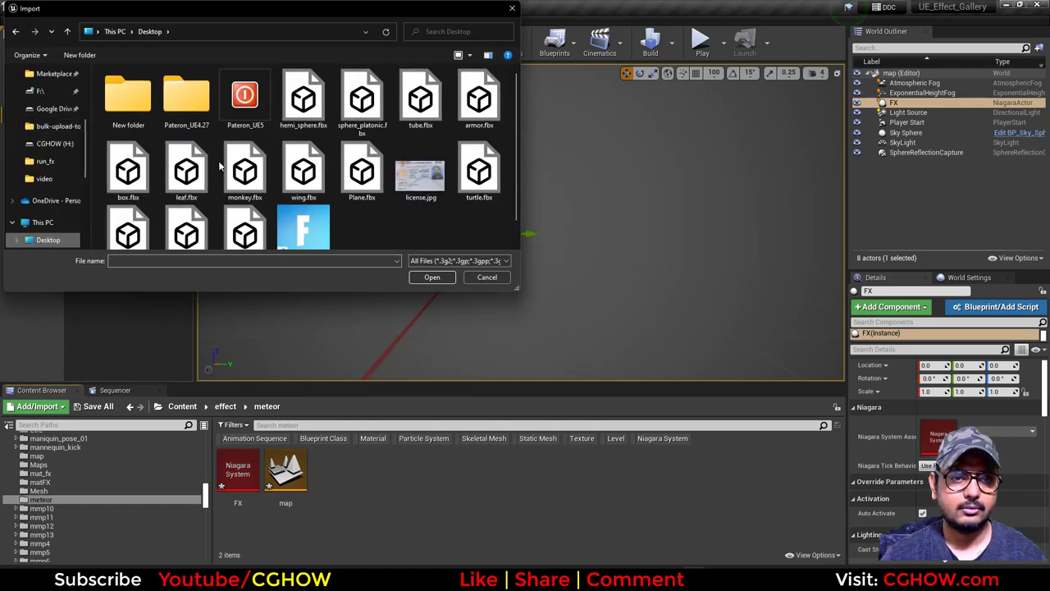
double_click(303, 99)
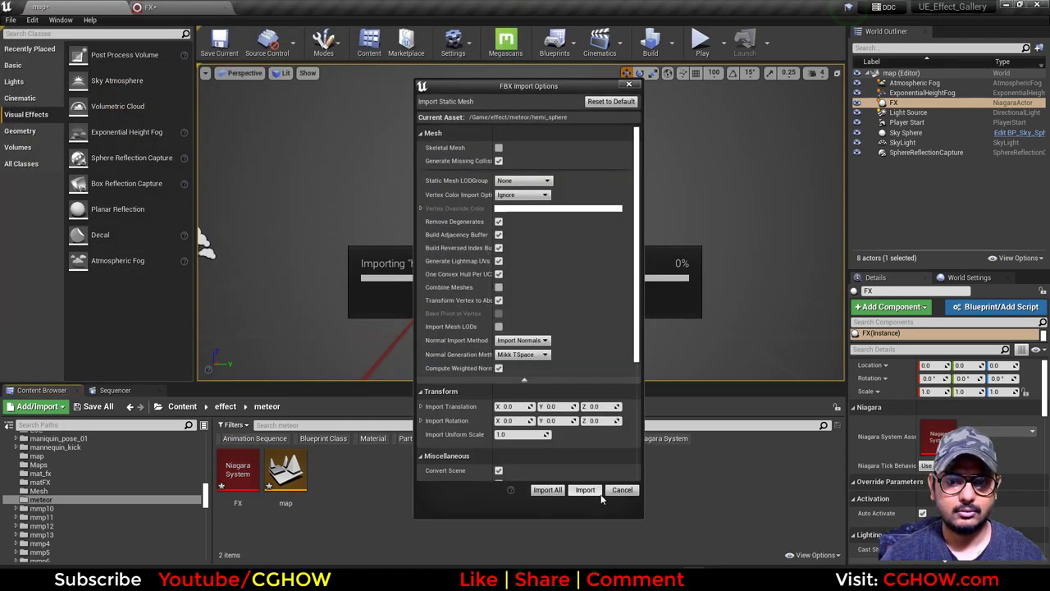
click(585, 489)
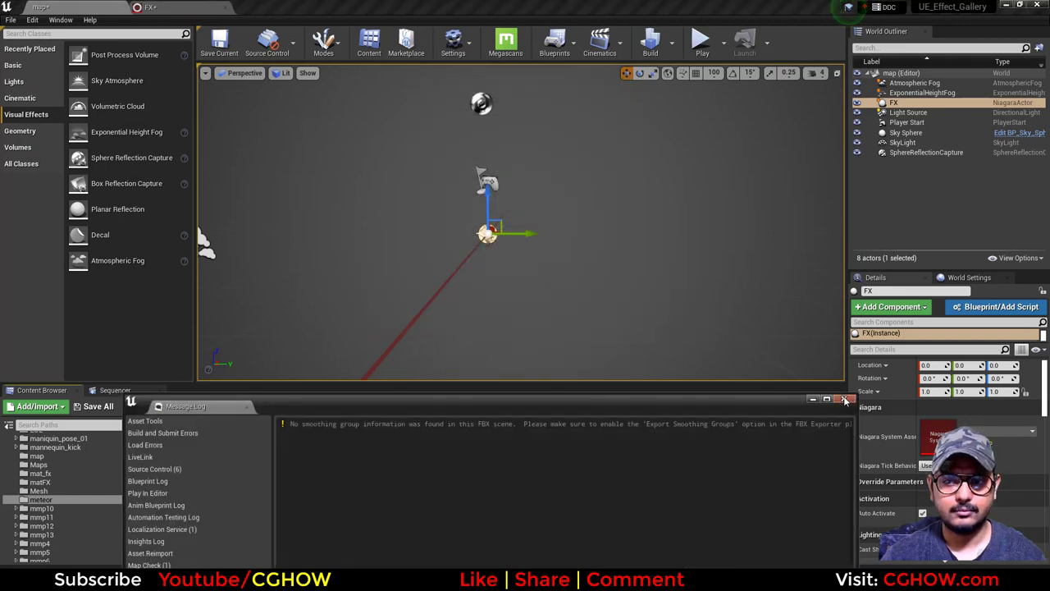
click(845, 400)
click(98, 406)
click(621, 387)
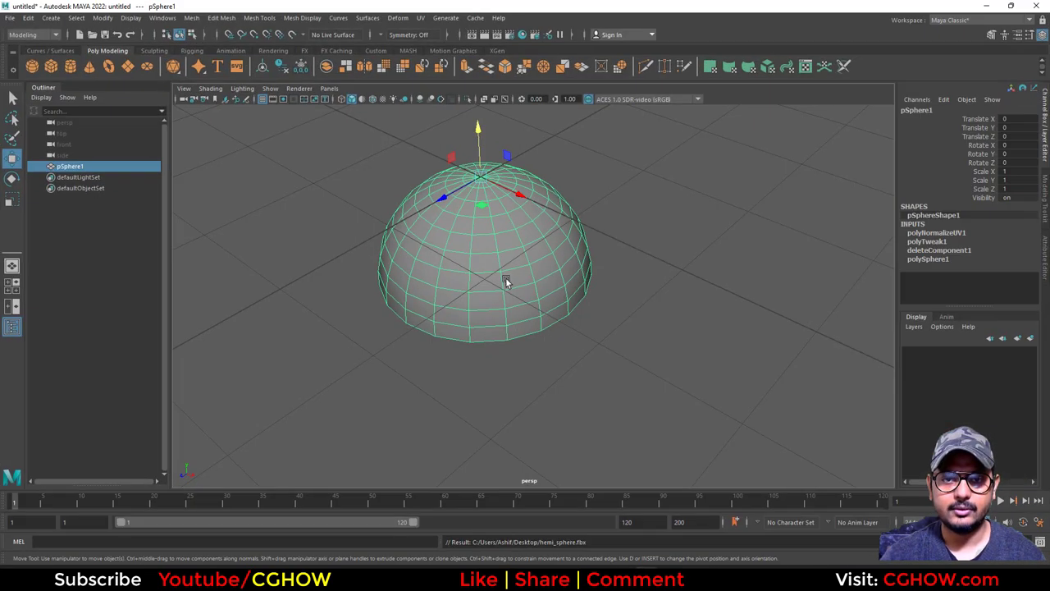
- In Maya, scale the hemisphere uniformly to about 28.8 and freeze its transformations
scroll(506, 277, down, 6)
key(r)
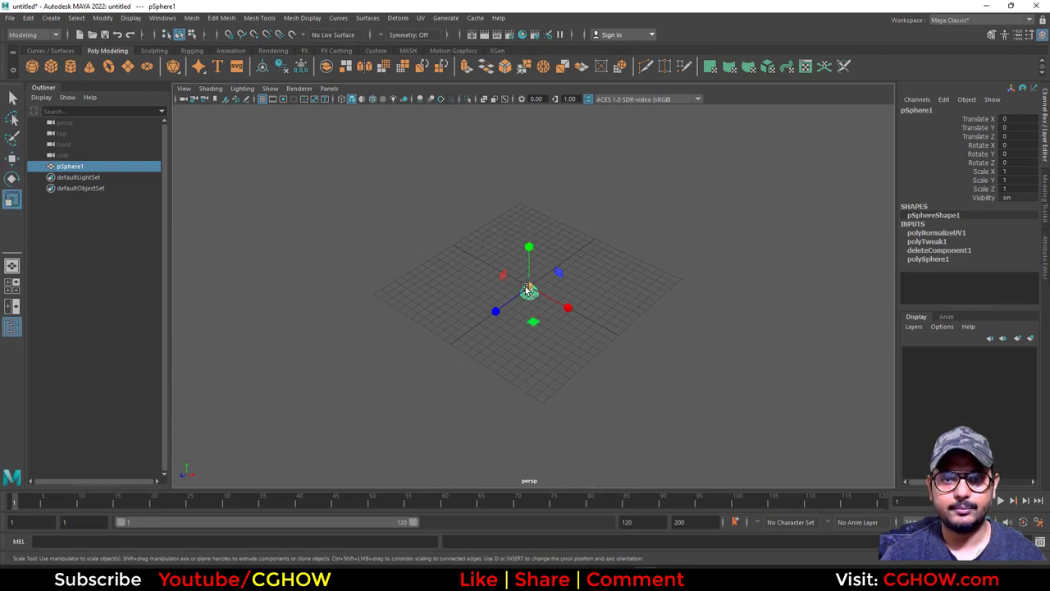
drag(527, 290, 963, 299)
click(107, 18)
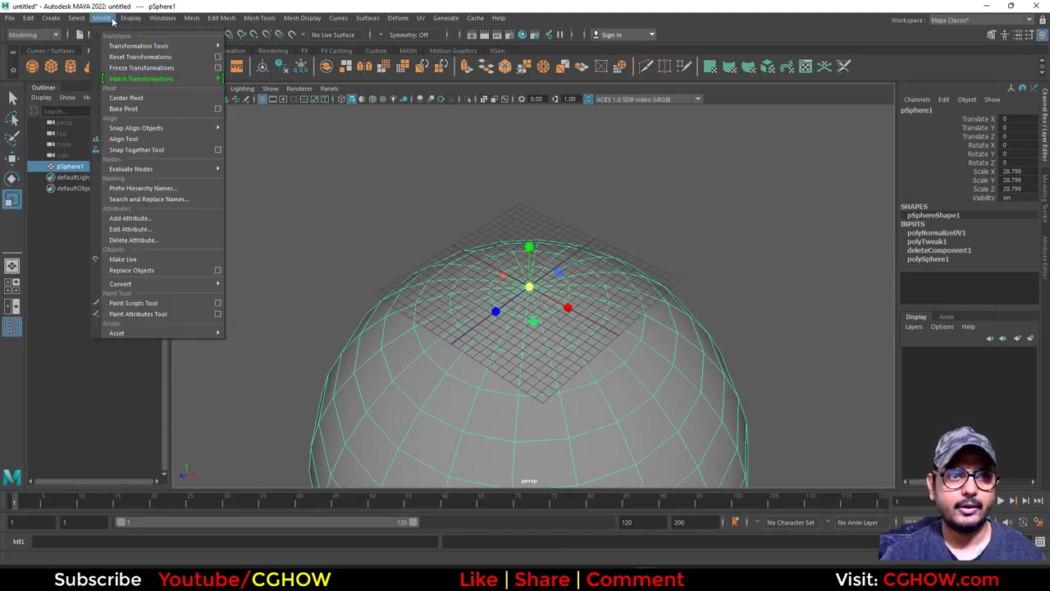
click(112, 18)
click(102, 18)
click(141, 68)
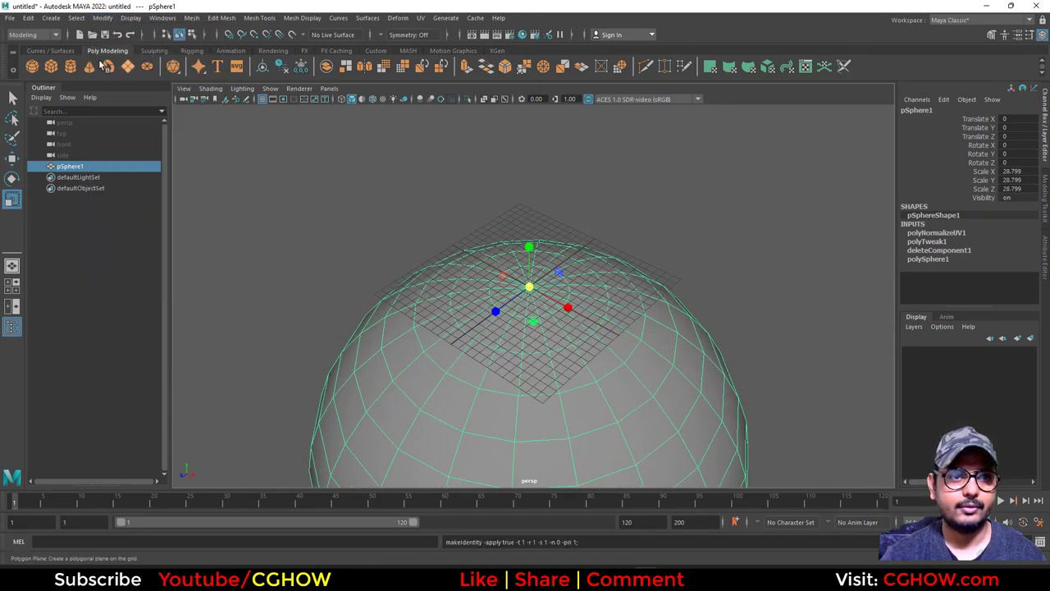
- Export the selected hemisphere as FBX again, overwriting hemi_sphere.fbx on the Desktop
click(9, 19)
click(63, 159)
click(231, 169)
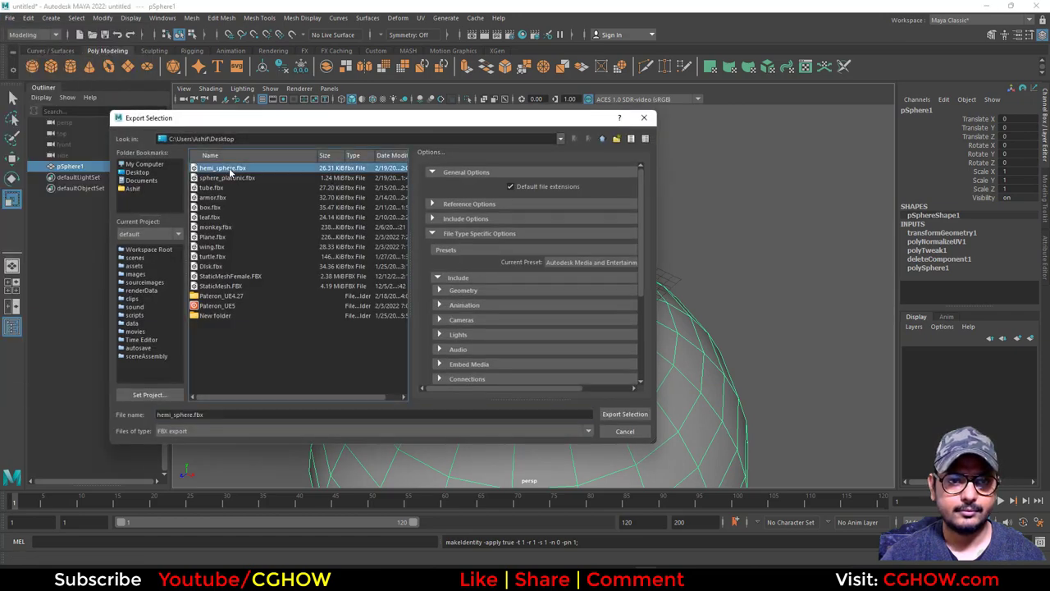
double_click(230, 169)
click(361, 298)
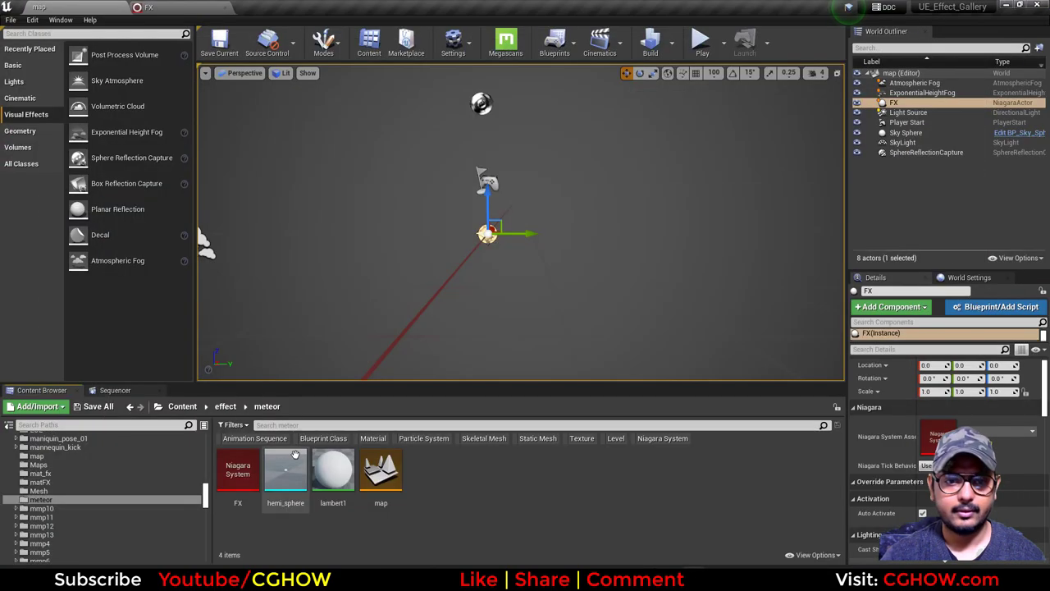
- Restart Unreal Engine by closing the editor and reopening the UE_Effect_Gallery project with the meteor folder's map level
right_click(297, 458)
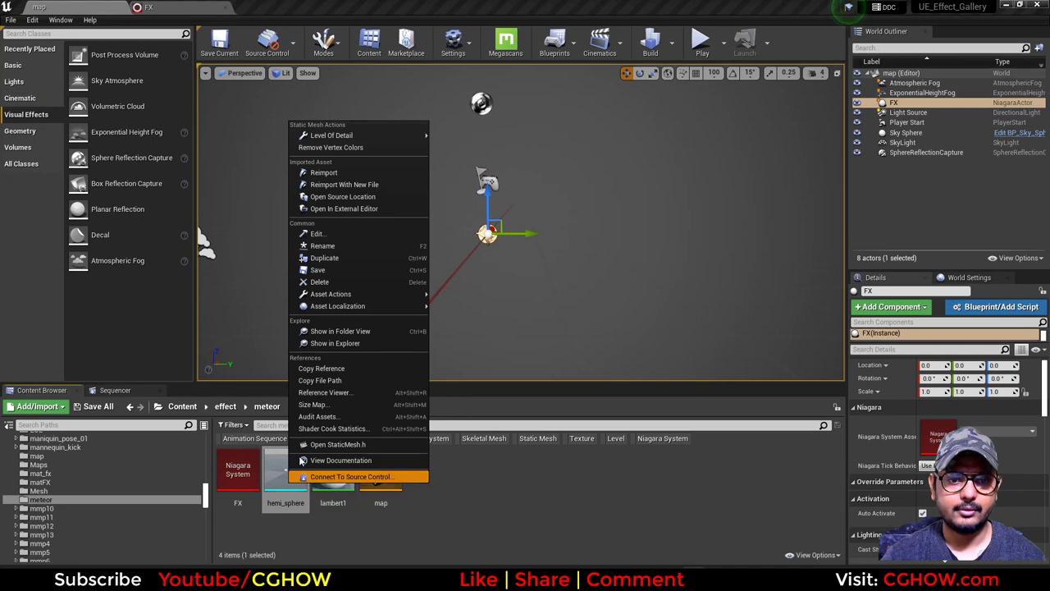
click(109, 407)
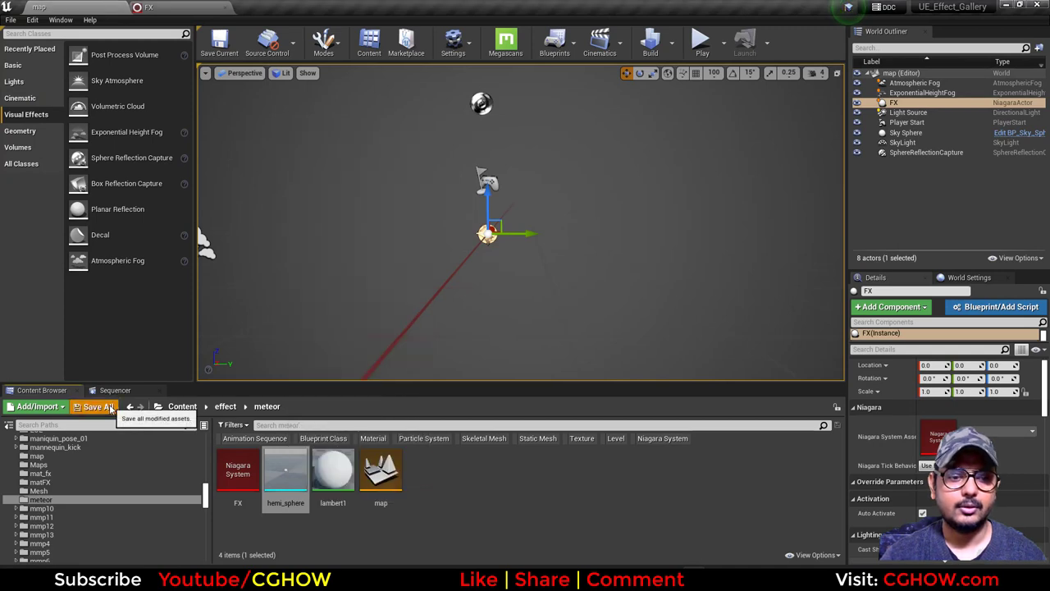
click(1038, 5)
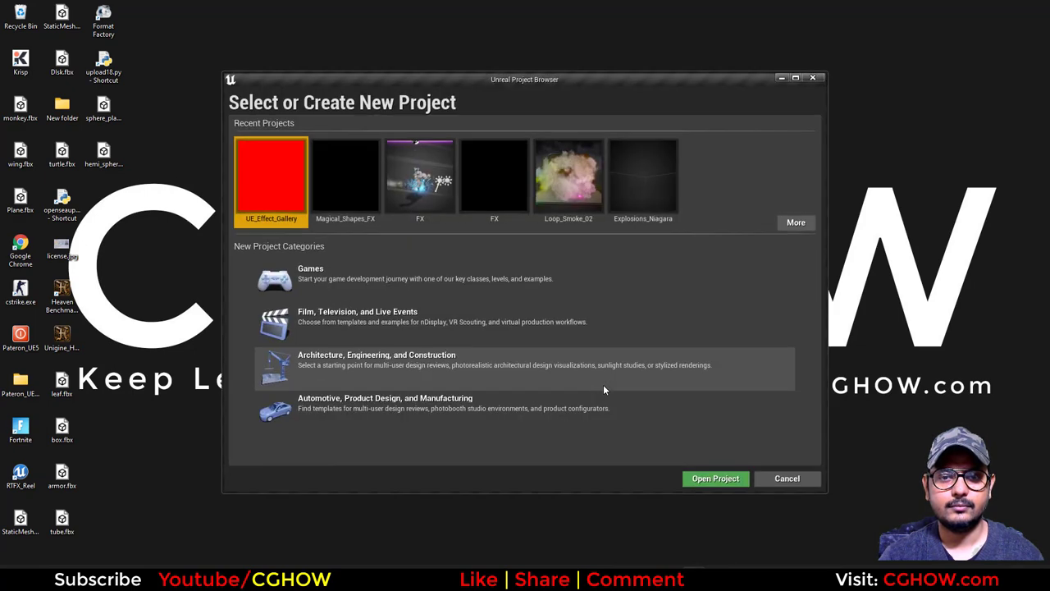
double_click(301, 205)
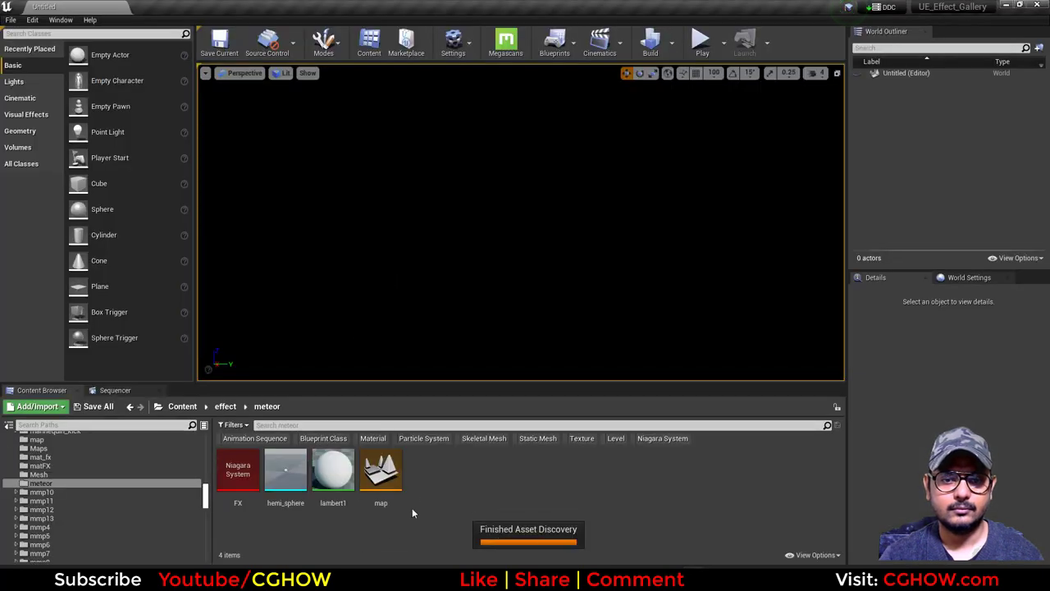
double_click(382, 480)
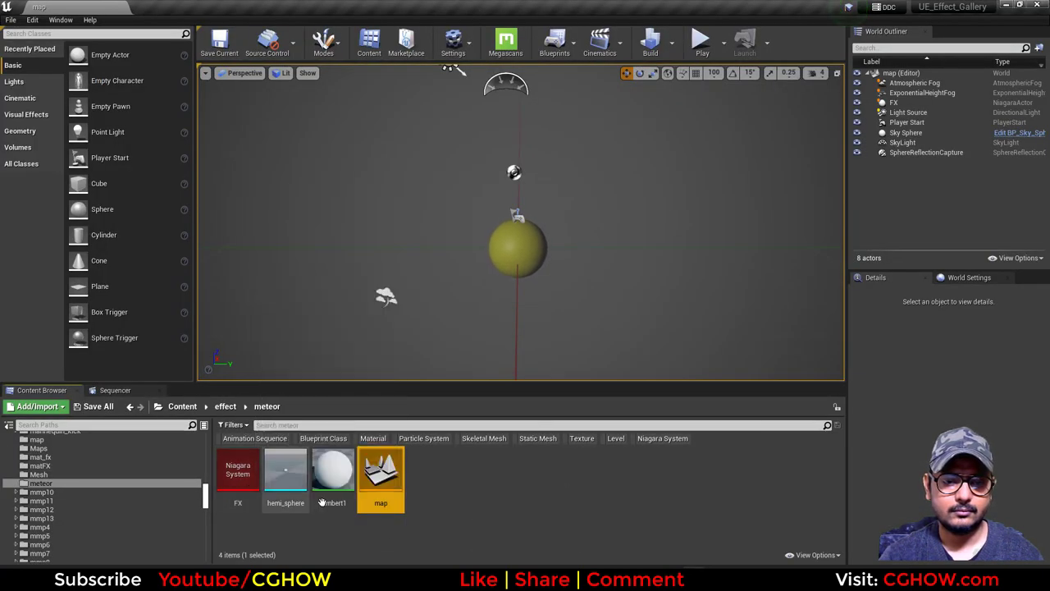
- Reimport the hemi_sphere mesh from the updated file and rename the lambert1 material as m_speed_lines
right_click(287, 474)
click(324, 187)
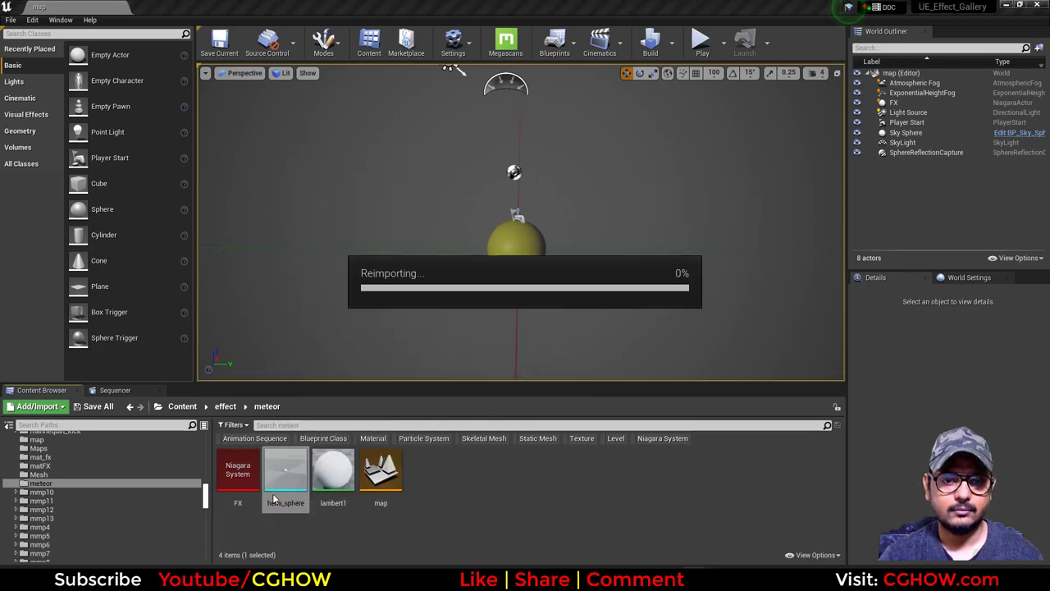
click(329, 480)
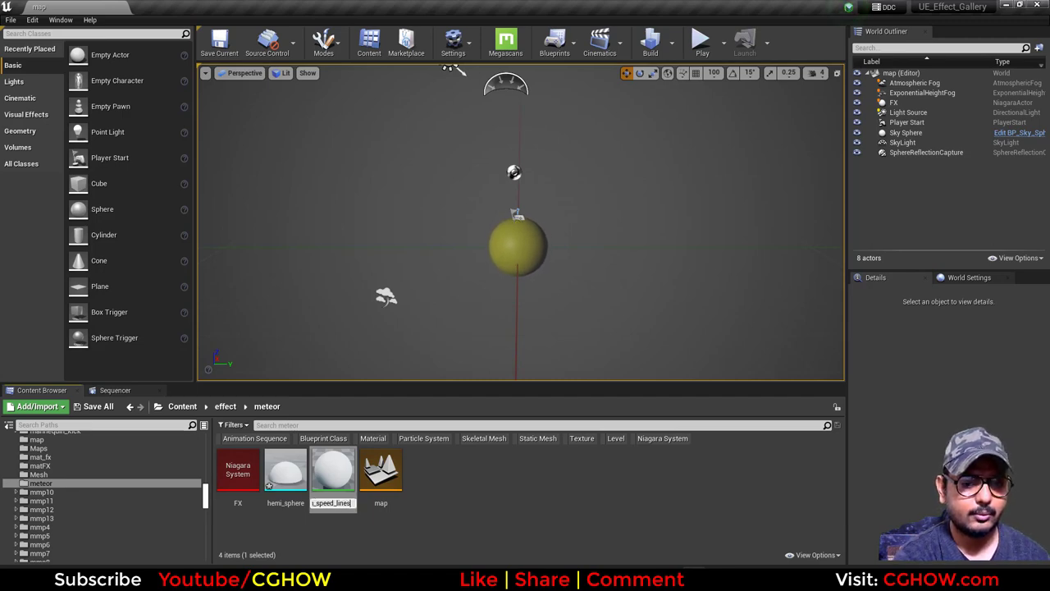
key(Return)
- Review the meteor reference video in Chrome, and return to Unreal Engine to preview the m_speed_lines material on the hemi_sphere mesh
click(672, 574)
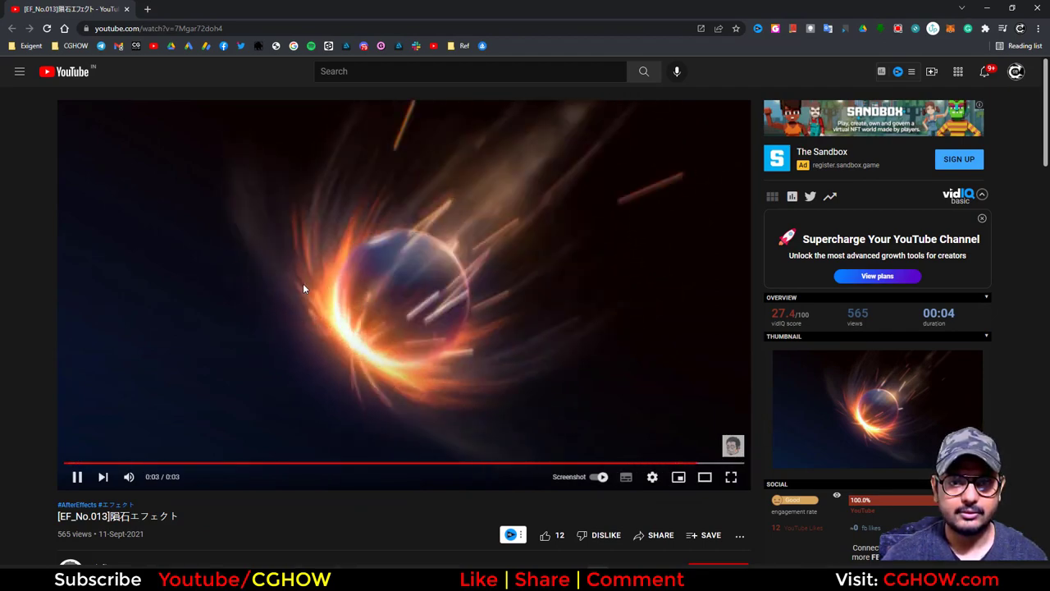
click(984, 7)
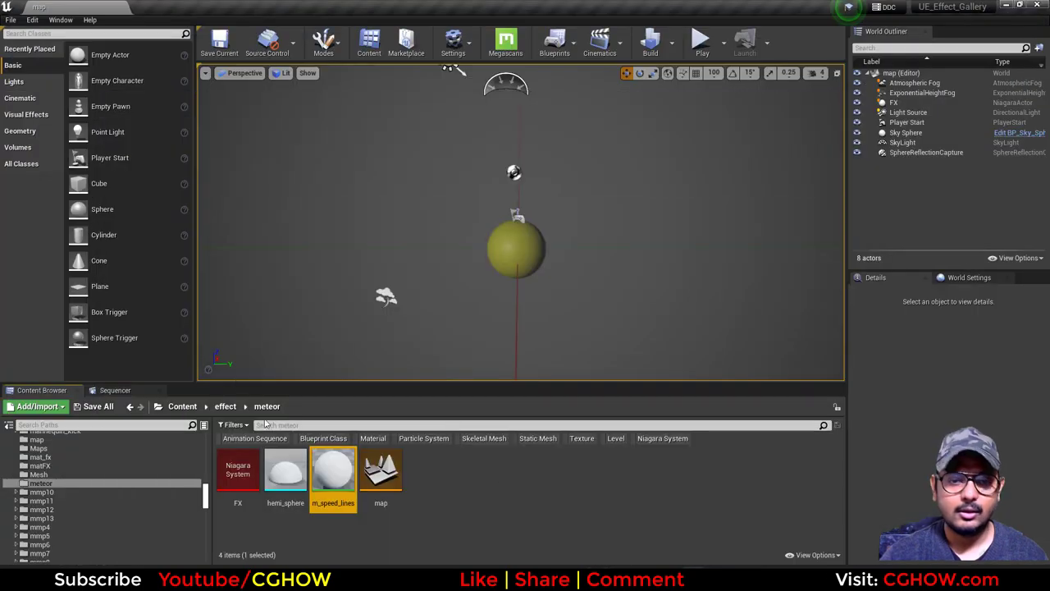
double_click(339, 474)
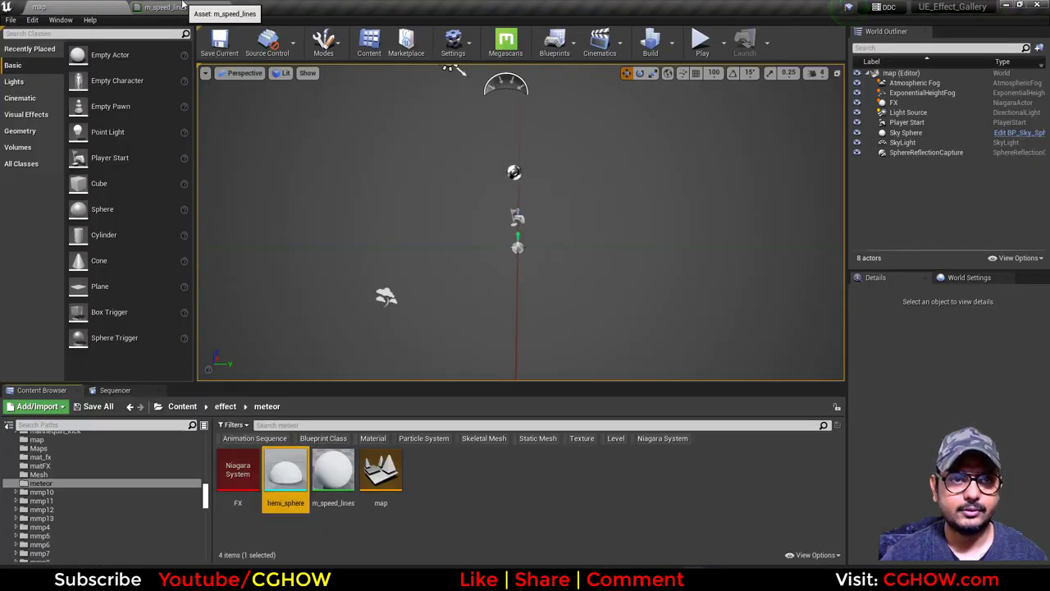
click(182, 7)
click(304, 345)
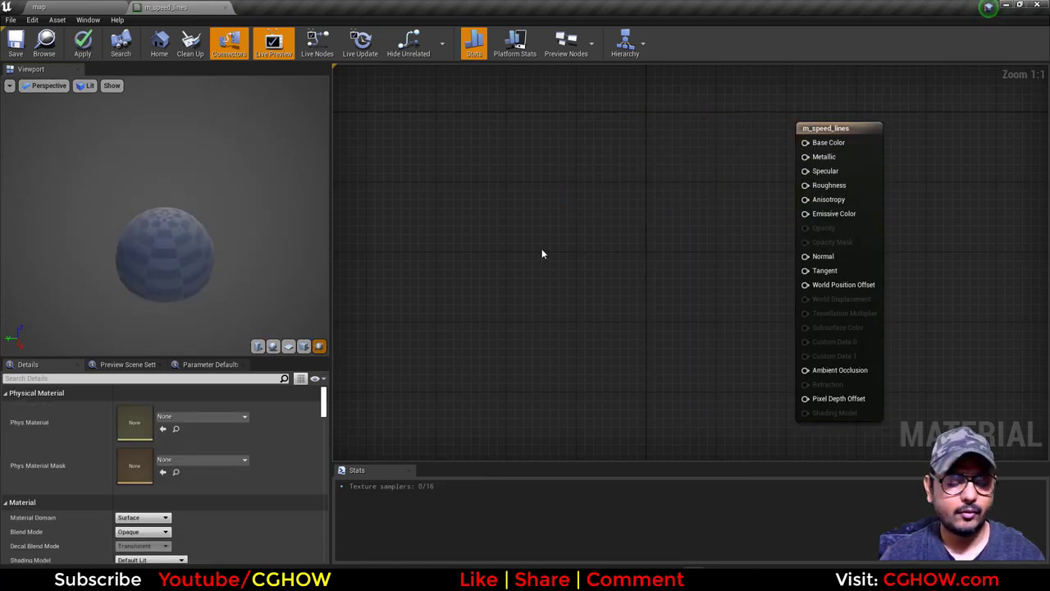
- Add a Texture Sample using the aura_blur texture and connect its R output to the material's Emissive Color
click(513, 227)
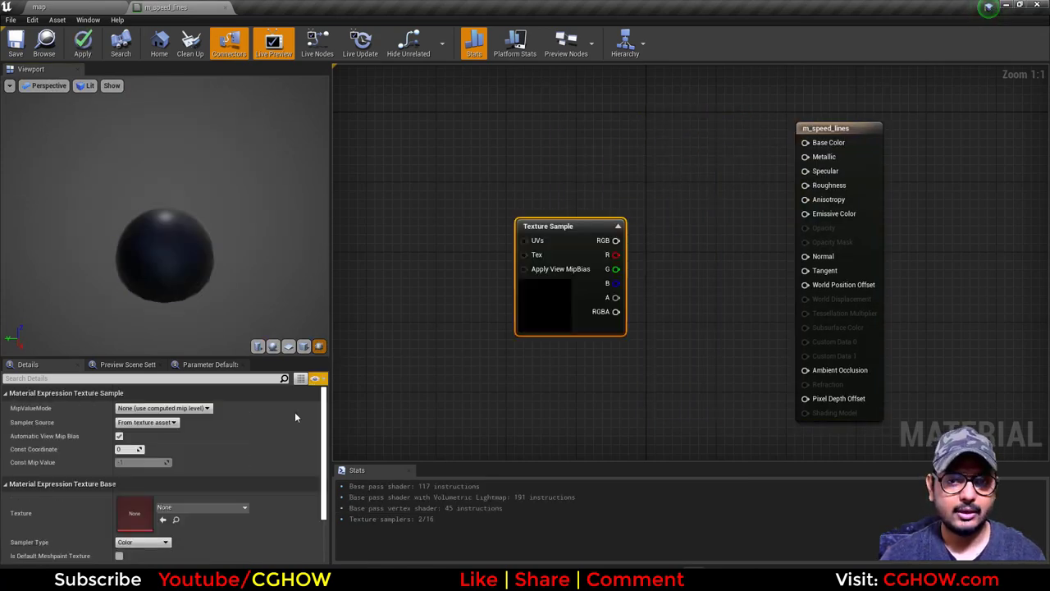
click(196, 507)
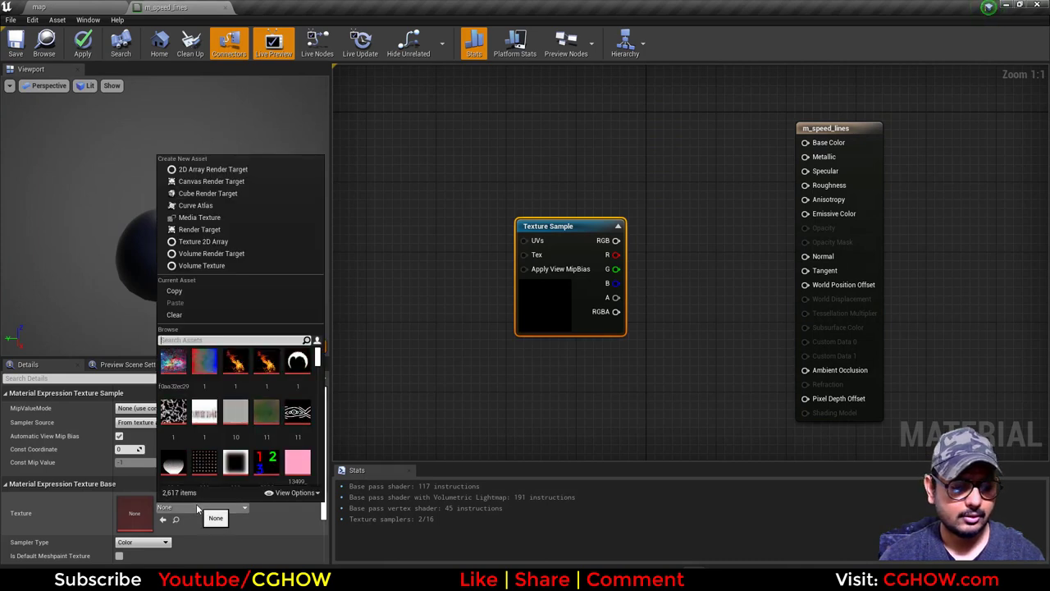
text(blu)
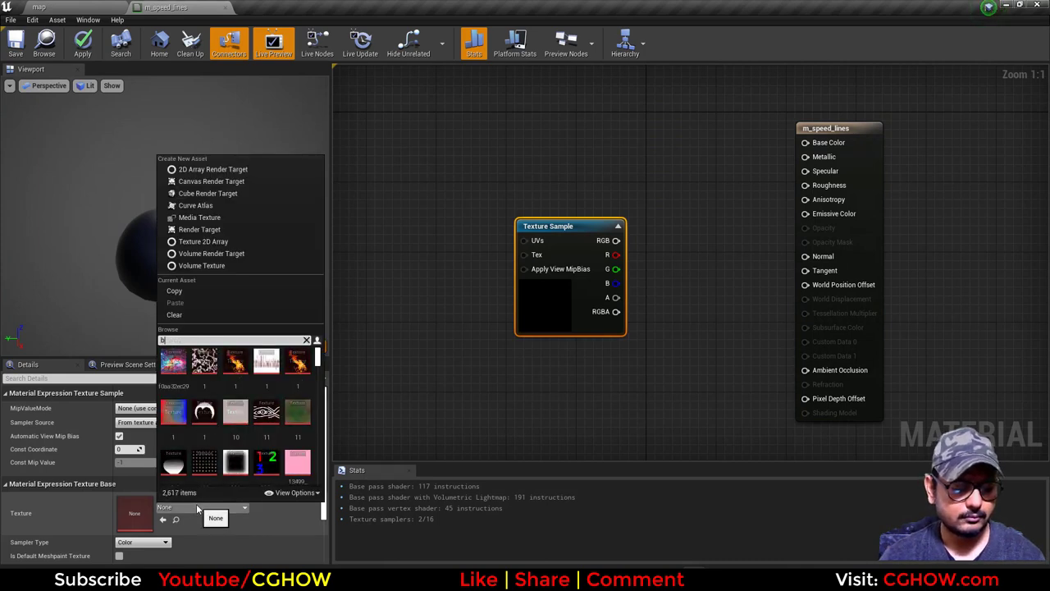
text(r)
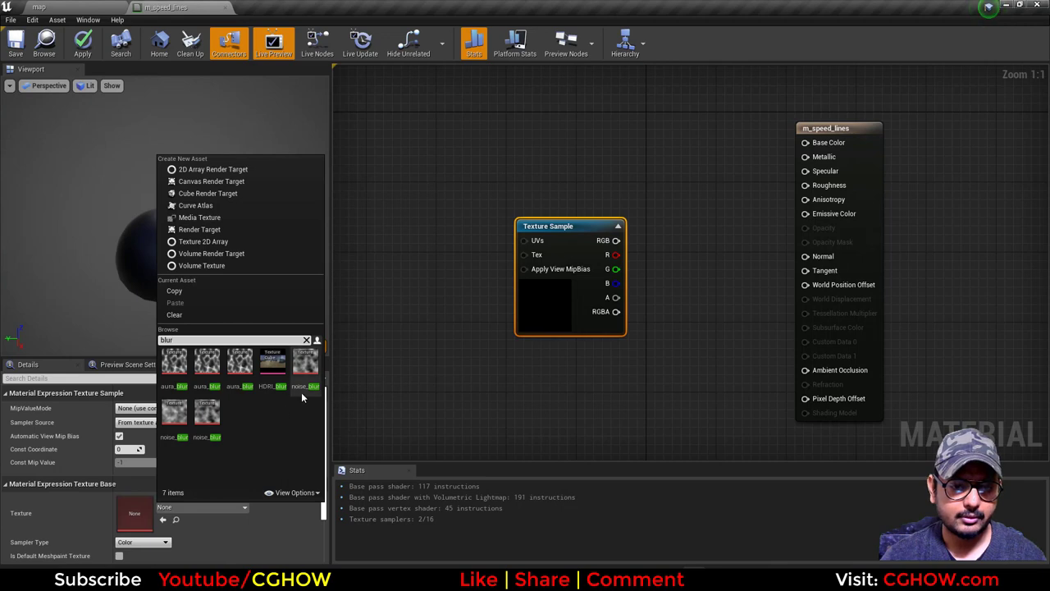
click(240, 365)
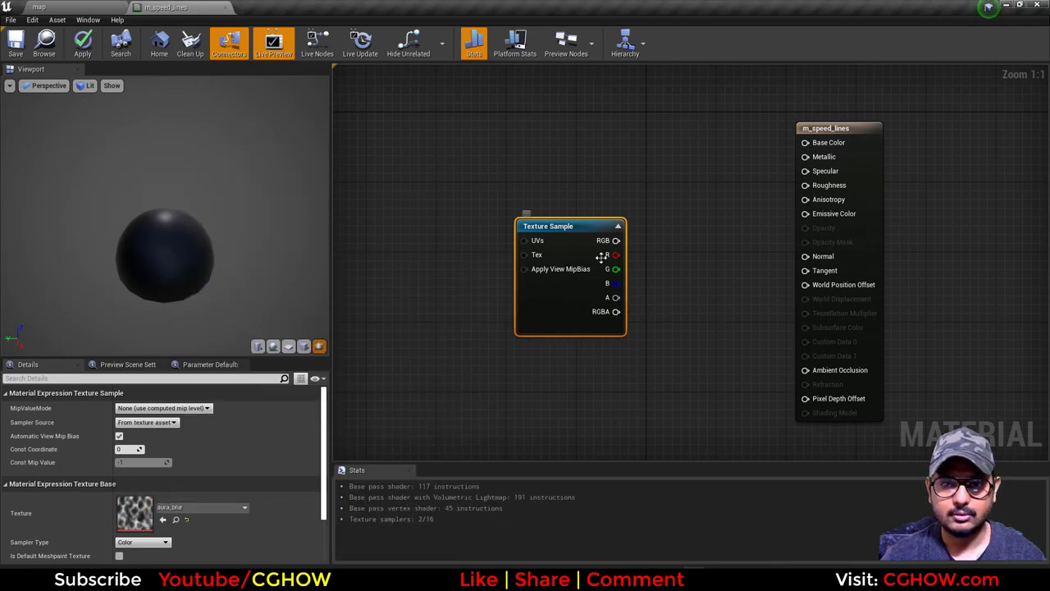
drag(616, 255, 620, 259)
drag(824, 217, 825, 216)
drag(543, 294, 543, 267)
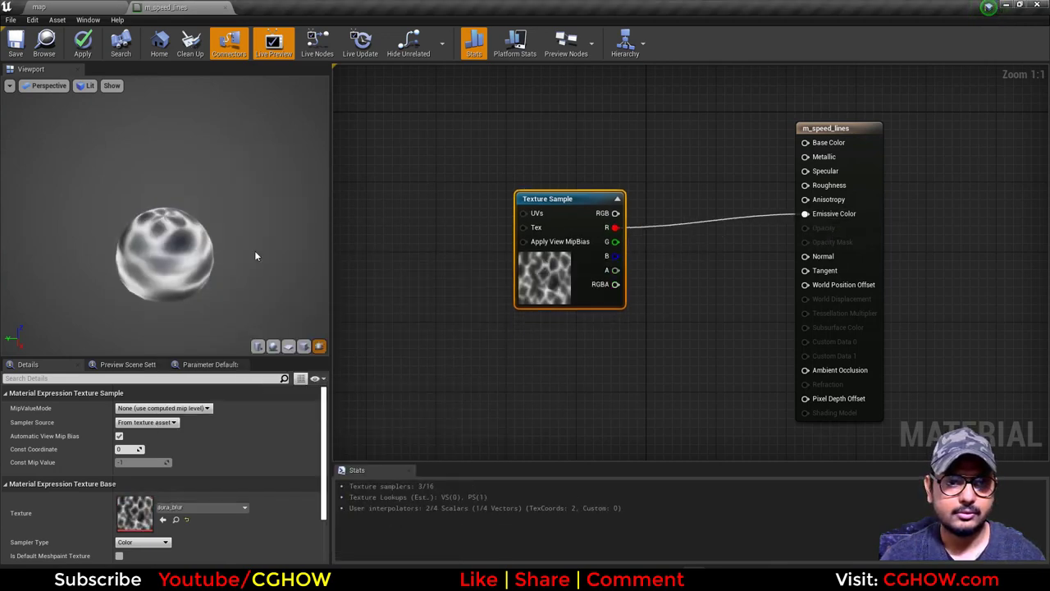
drag(254, 250, 254, 226)
- Add a Panner node feeding the Texture Sample's UVs and set its Speed Y to 1
click(468, 216)
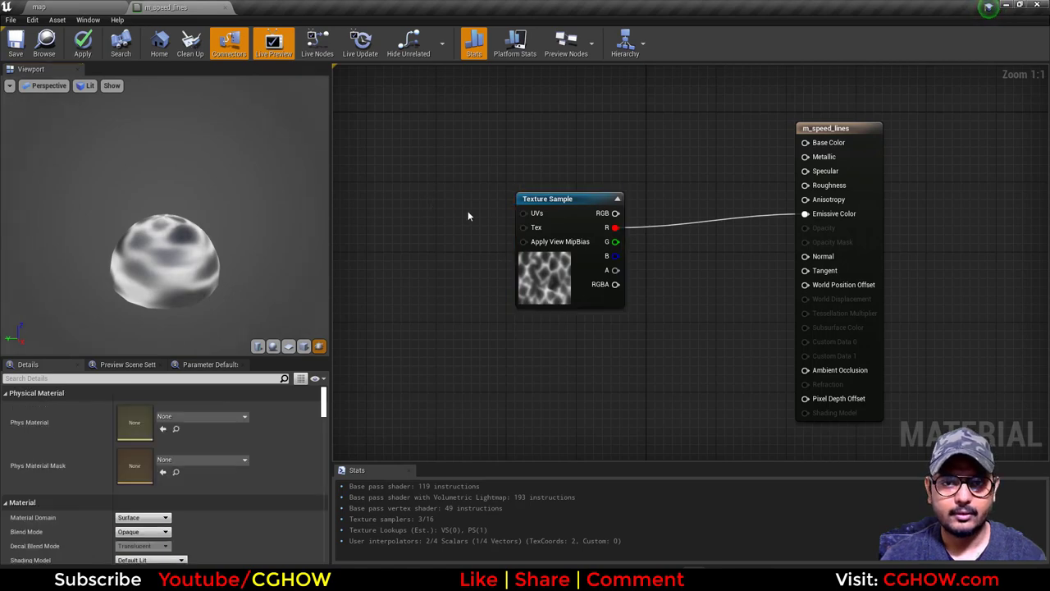
click(417, 198)
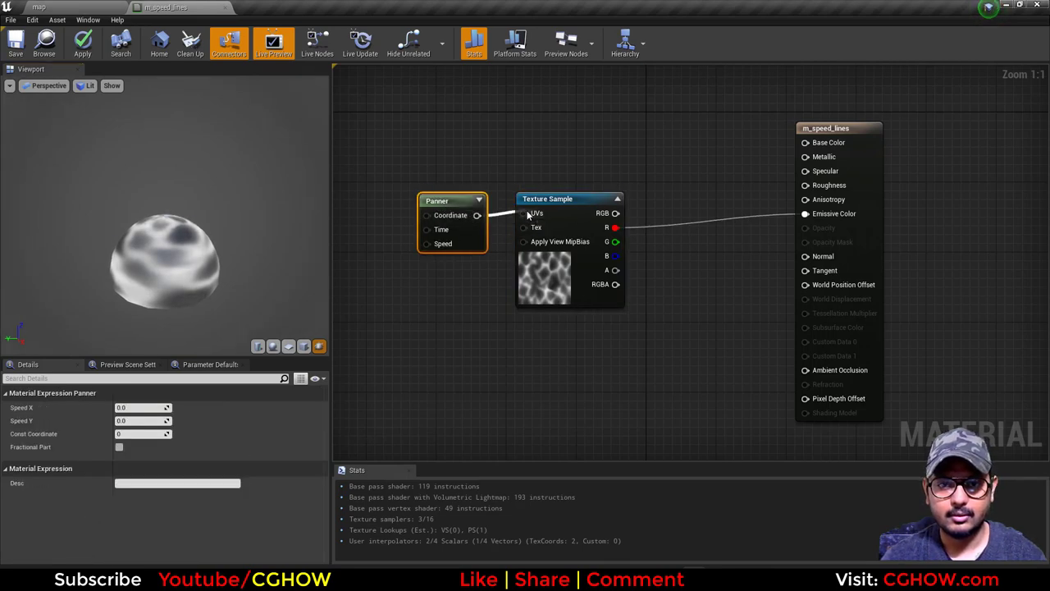
drag(527, 214, 528, 215)
click(134, 420)
text(1)
key(Return)
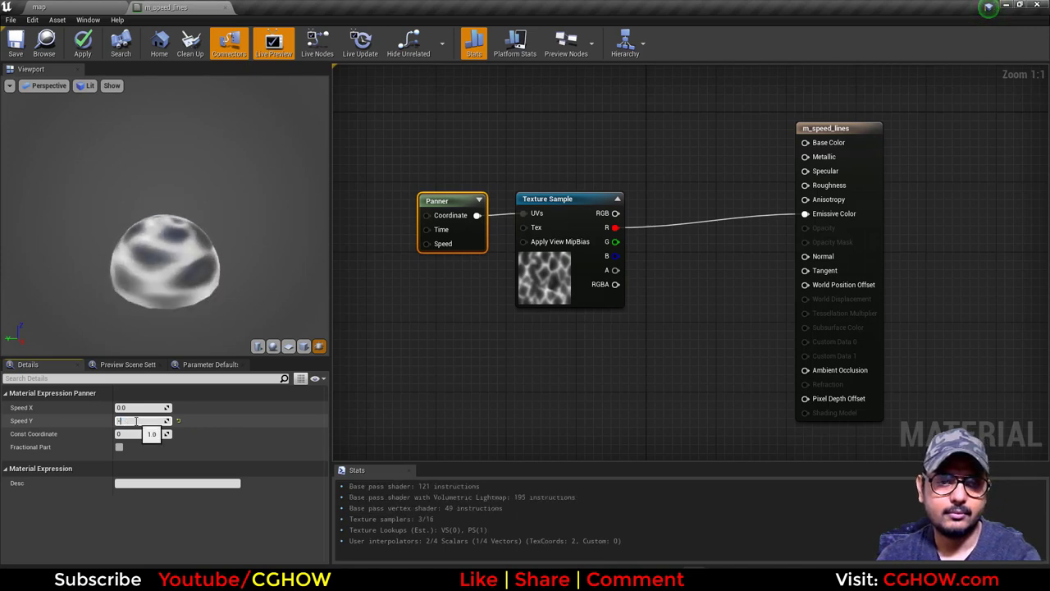
- Try Speed Y values of -5 and -3 on the Panner and settle on -2
text(-5)
key(Return)
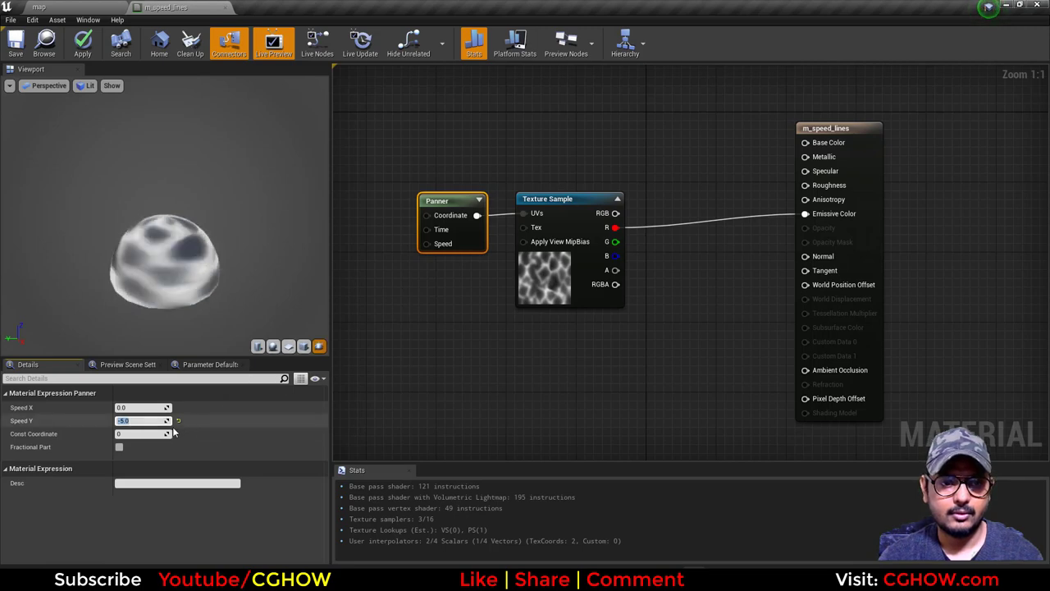
text(--3)
key(Return)
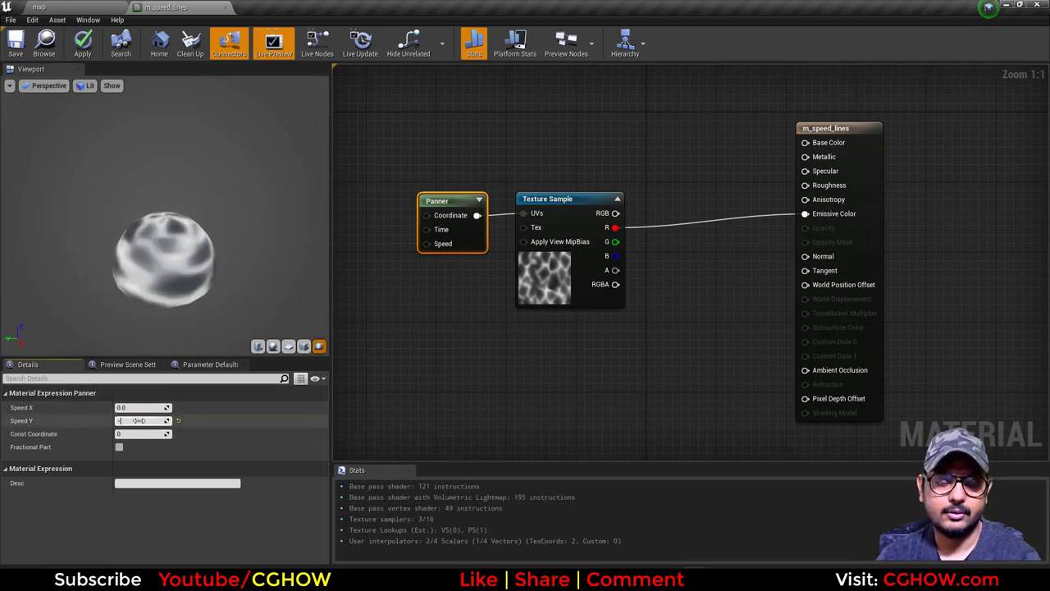
text(-2)
- Add a TexCoord node before the Panner and connect it to the Panner's Coordinate input
right_drag(462, 262, 484, 298)
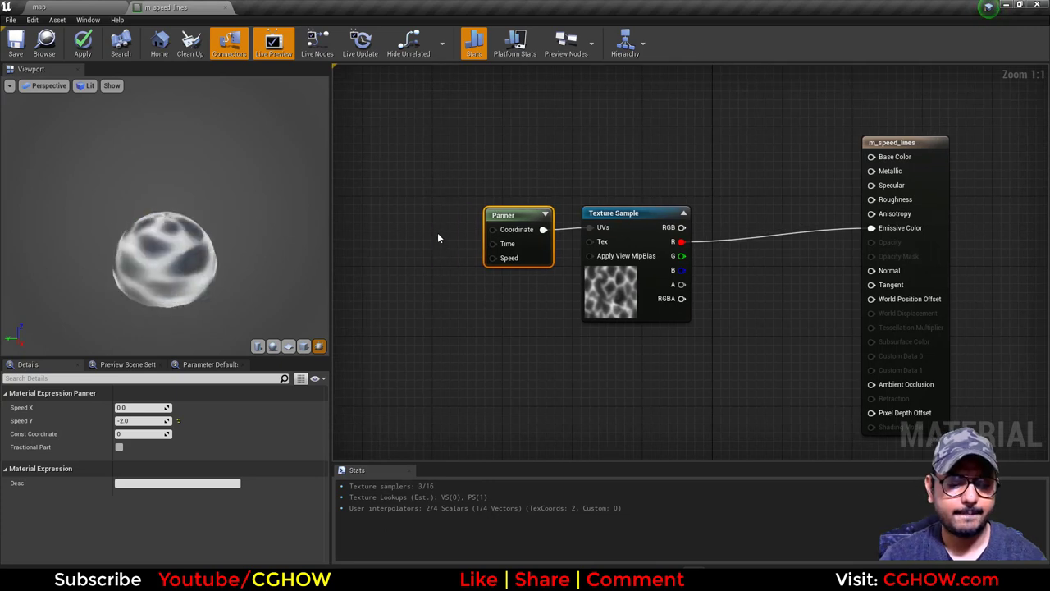
click(423, 217)
drag(470, 229, 404, 213)
- Try a UTiling of 0.2 on the TexCoord node and set it back to 1
text(0.2)
key(Return)
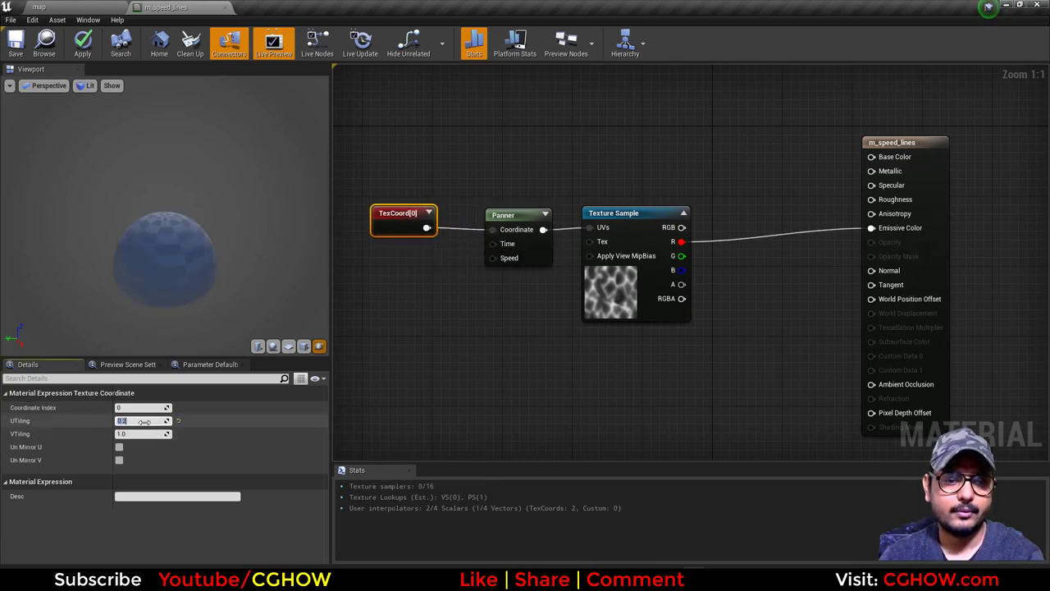
text(1)
key(Return)
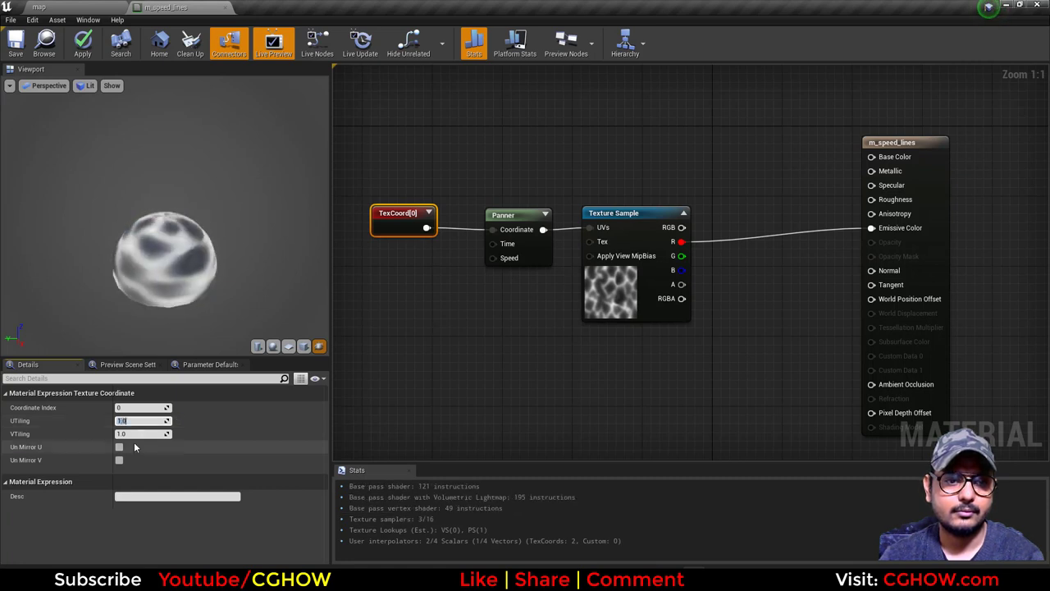
- Try VTiling values of 0.1 and 0.5 on the TexCoord node and settle on 0.3
click(136, 437)
text(.1)
key(Return)
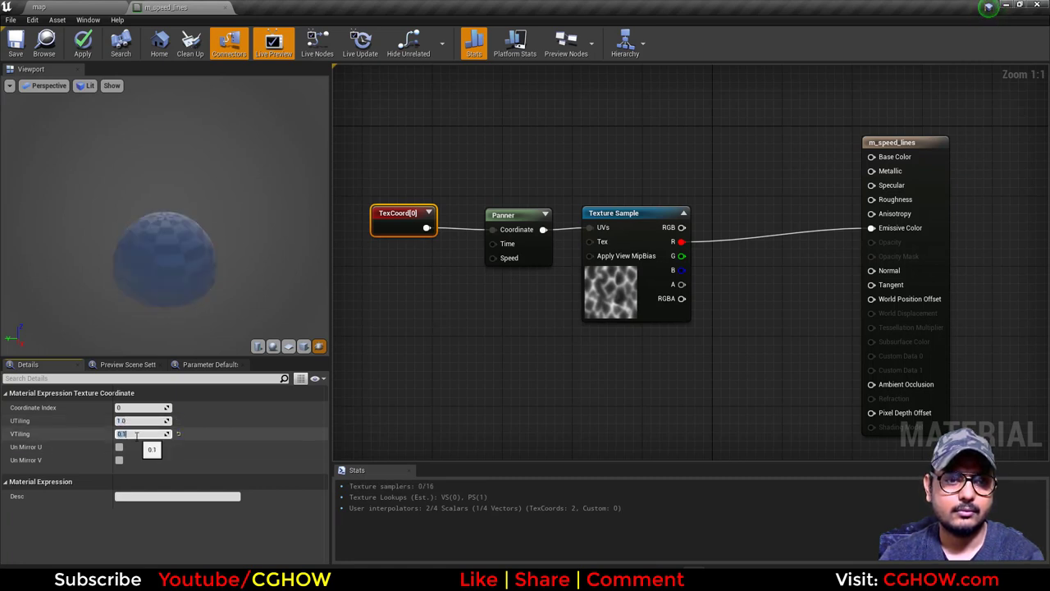
text(0.5)
key(Return)
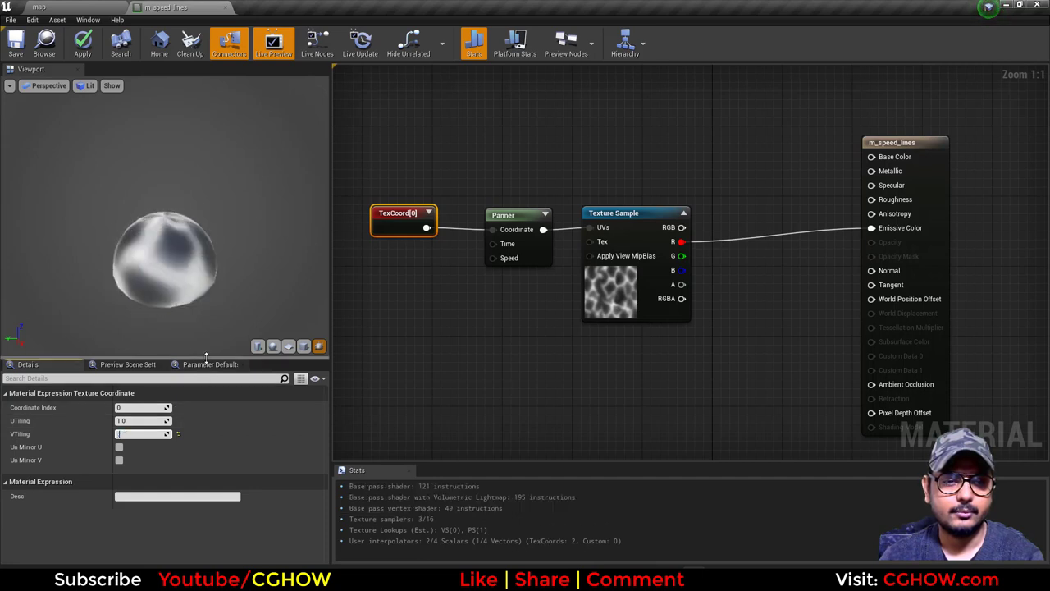
text(0.3)
key(Return)
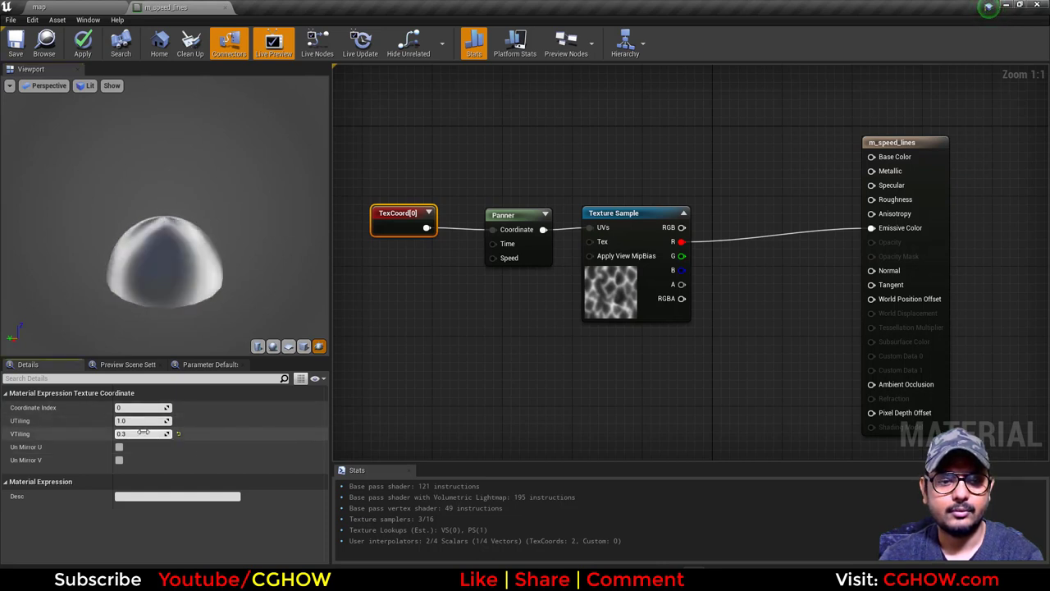
- Move the TexCoord, Panner and Texture Sample nodes farther from the material output to make room in the graph
drag(384, 228, 333, 236)
right_drag(498, 236, 446, 214)
drag(514, 230, 466, 220)
right_drag(550, 268, 476, 255)
drag(538, 262, 493, 245)
right_drag(495, 334, 569, 318)
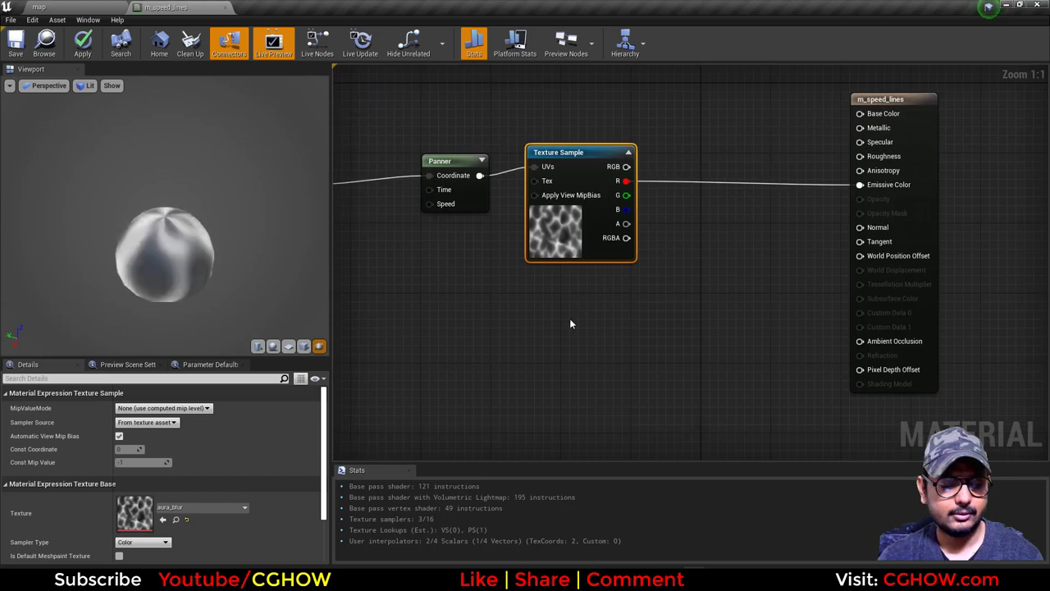
- Add a new TexCoord node below the Texture Sample, feed it into a Component Mask set to G only, and preview the mask
click(565, 317)
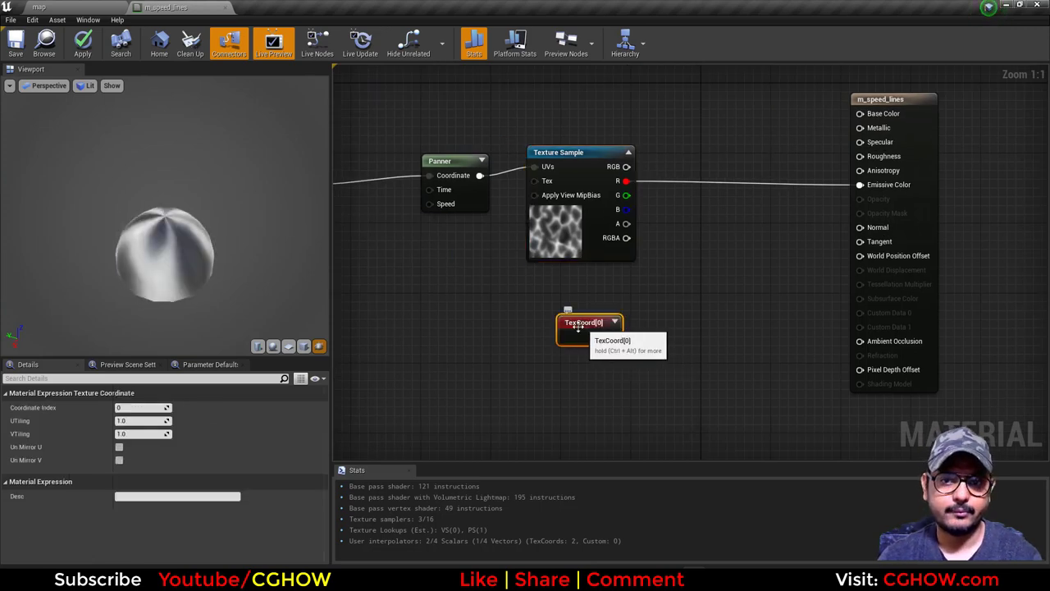
drag(585, 330, 530, 327)
click(586, 310)
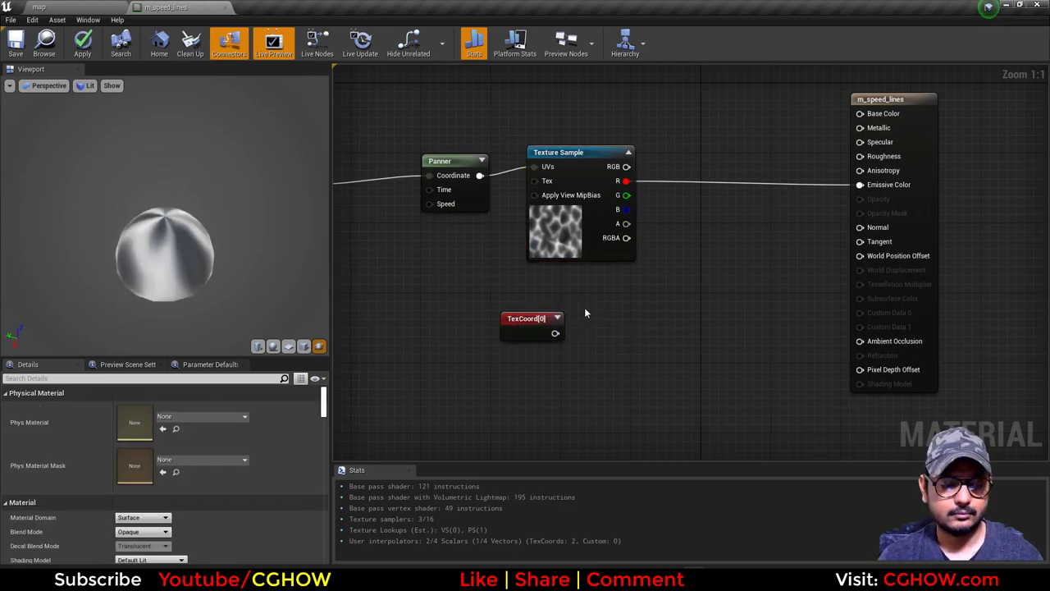
click(585, 312)
drag(591, 335, 591, 332)
key(space)
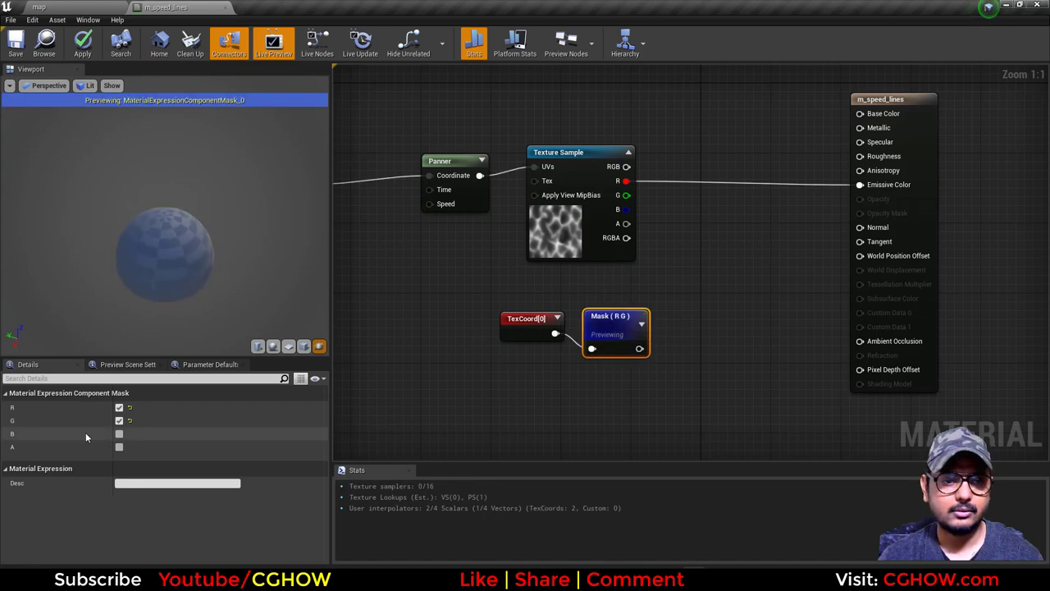
click(119, 408)
right_drag(661, 323, 627, 315)
right_click(626, 314)
text(sin)
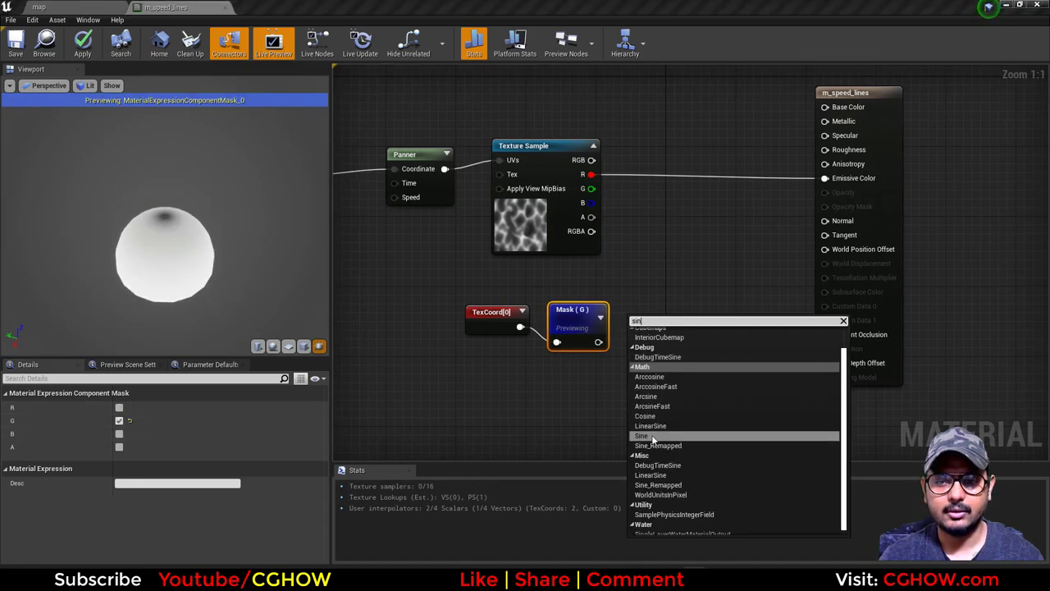
click(652, 437)
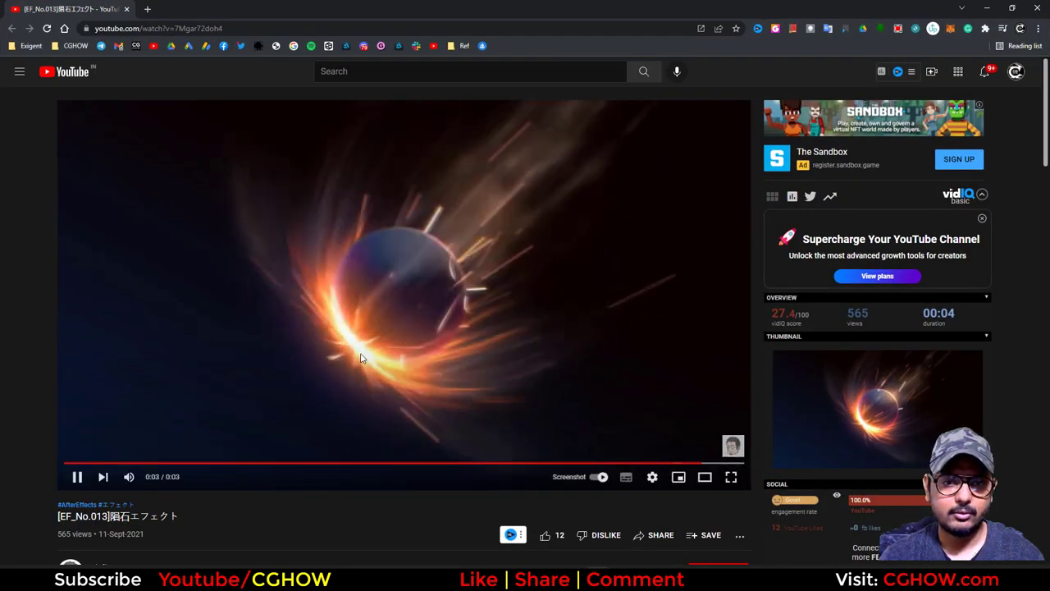
click(986, 6)
key(Delete)
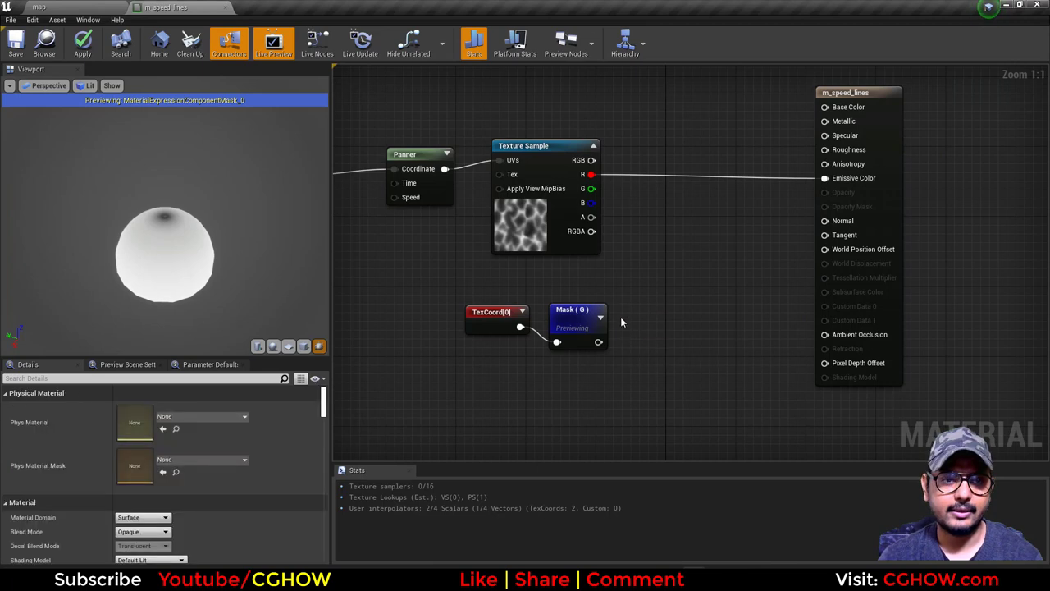
- Invert the G mask with a One Minus node, feed it into a Power node's Base, and preview the gradient on the hemisphere
drag(589, 317, 584, 309)
click(612, 314)
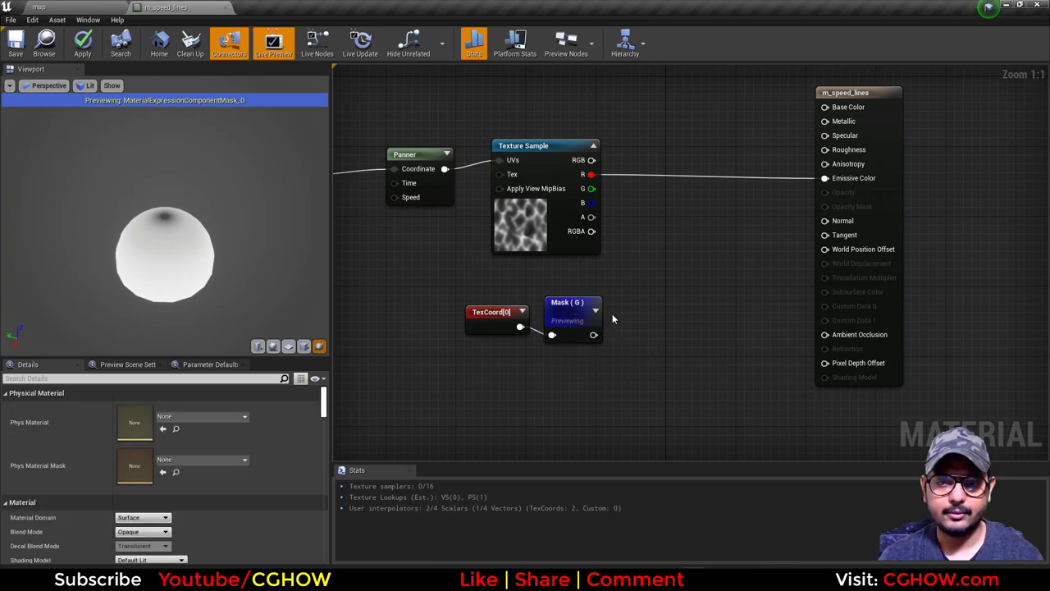
click(666, 316)
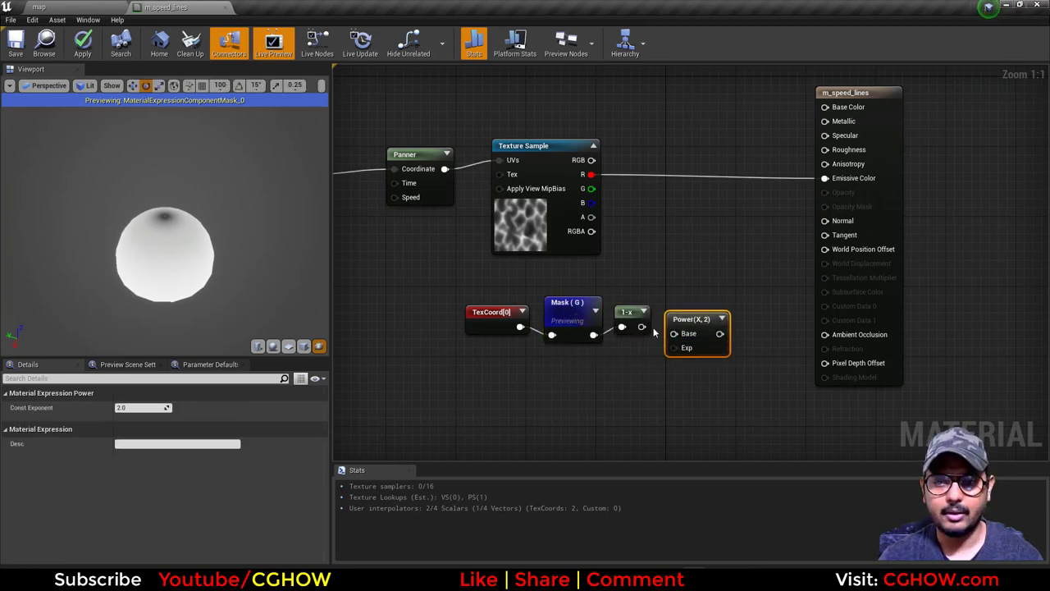
drag(685, 336, 685, 336)
key(space)
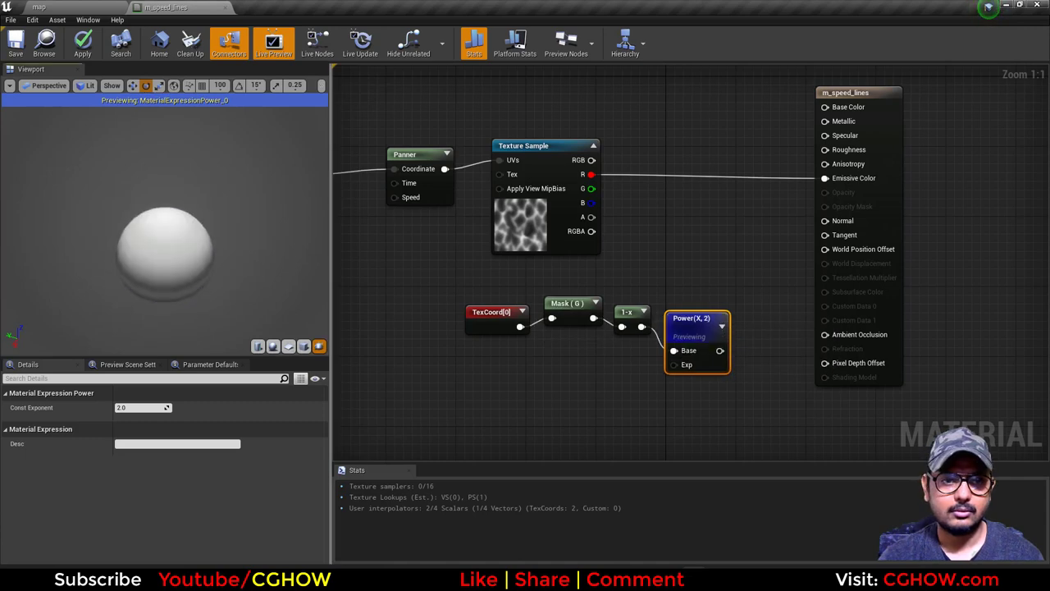
mouse_move(182, 289)
mouse_down()
mouse_move(182, 271)
mouse_move(186, 293)
mouse_up()
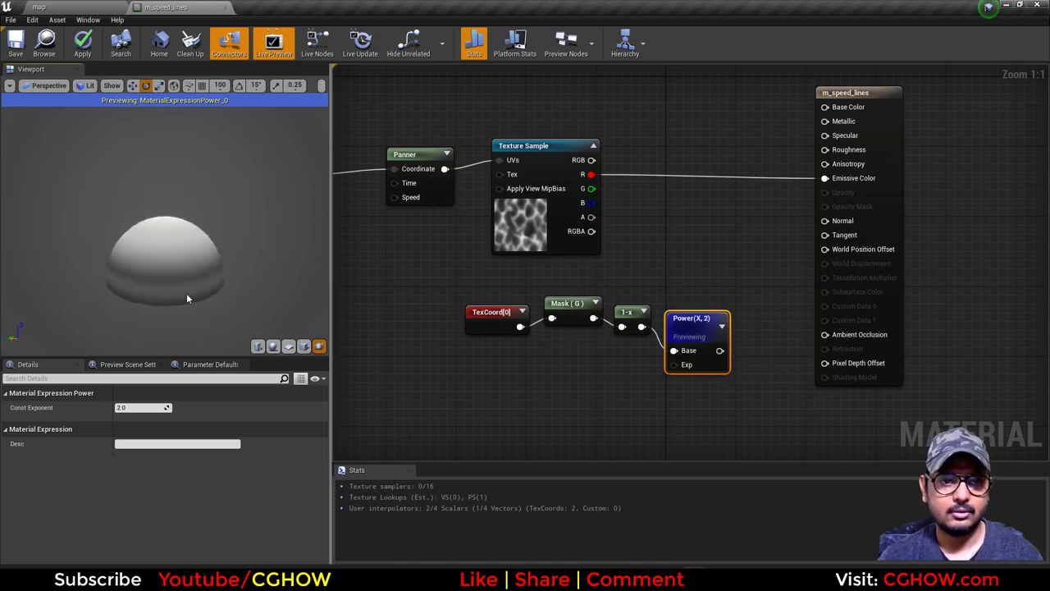
middle_drag(233, 251, 187, 220)
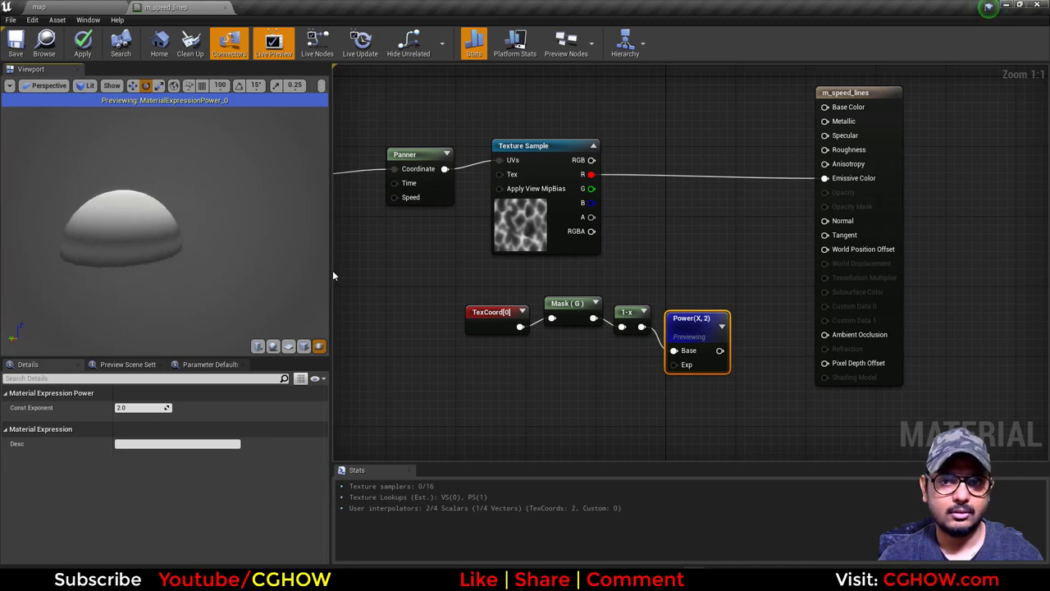
key(space)
- Add a Multiply node combining the texture's R channel with the Power output, and connect it to Emissive Color
drag(704, 329, 696, 312)
right_drag(692, 275, 678, 313)
key(m)
click(691, 253)
drag(696, 355, 700, 289)
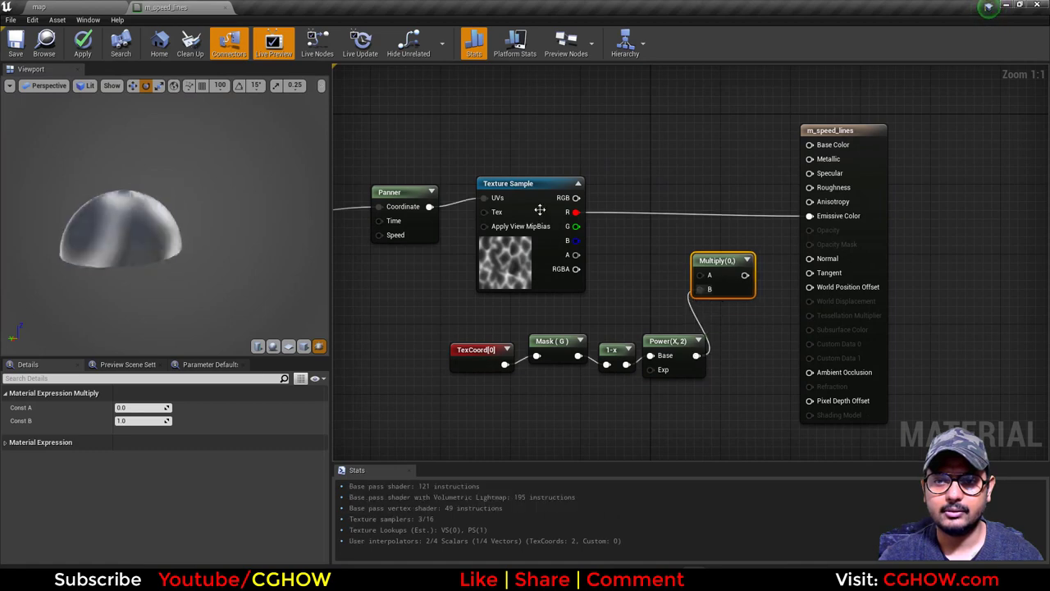
drag(576, 212, 809, 216)
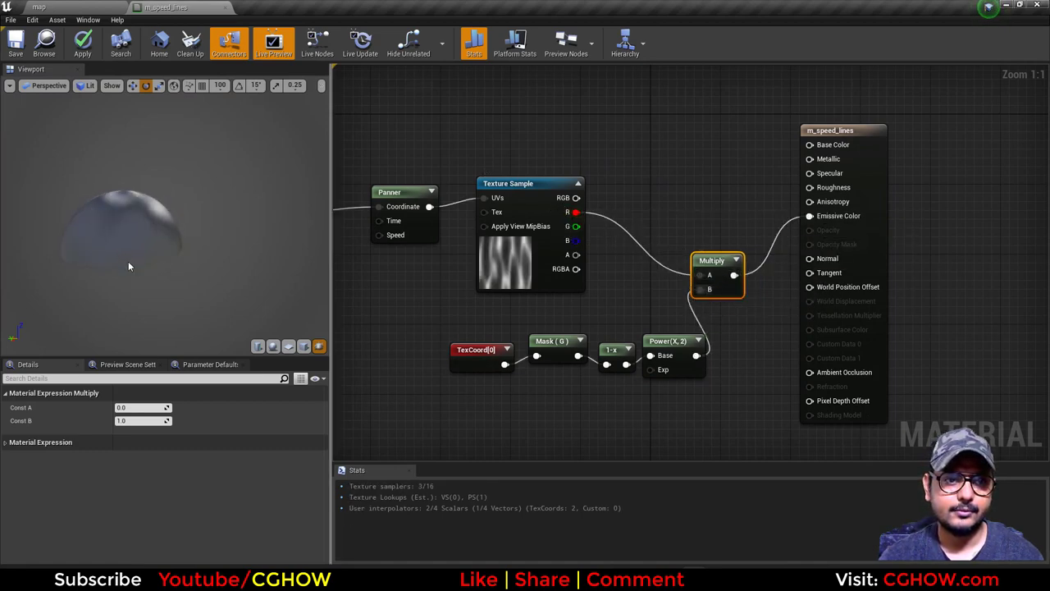
mouse_move(128, 261)
mouse_down()
mouse_move(164, 246)
mouse_move(124, 257)
mouse_up()
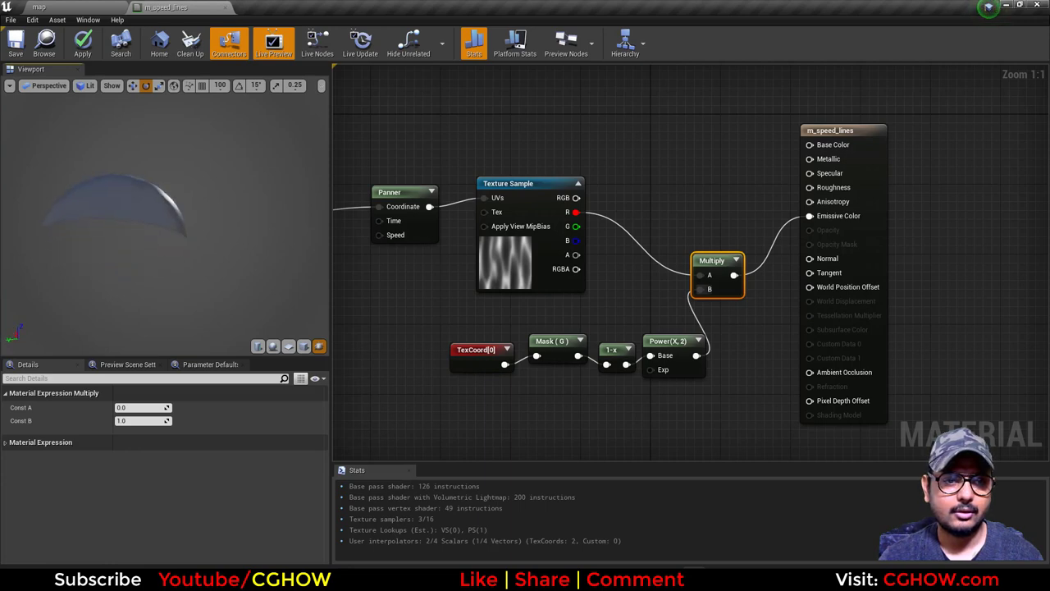
- Disable Post Processing in the preview scene settings and return to the node details
click(127, 364)
scroll(166, 473, down, 10)
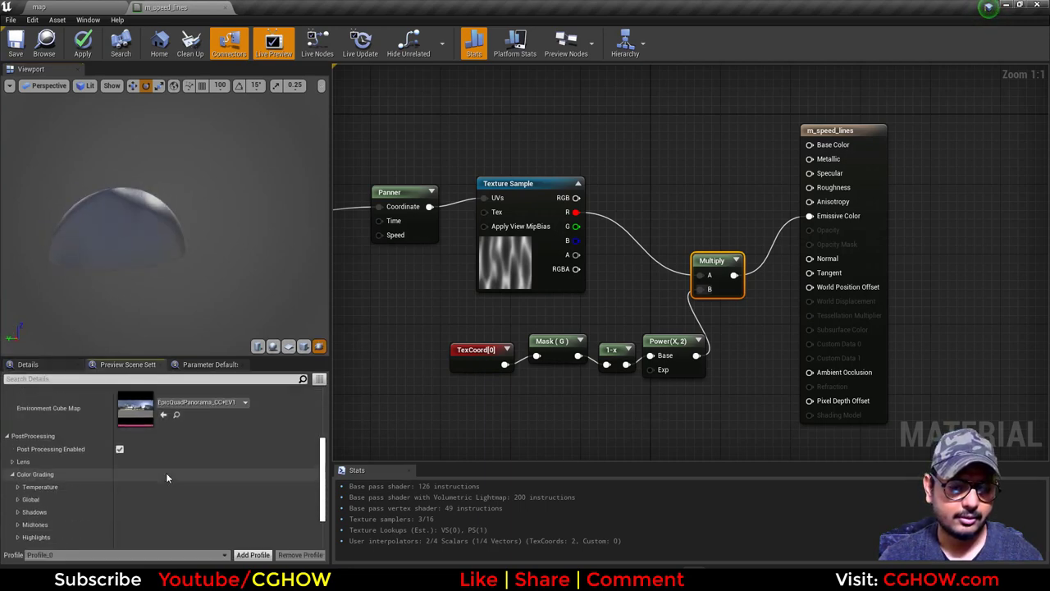
click(120, 413)
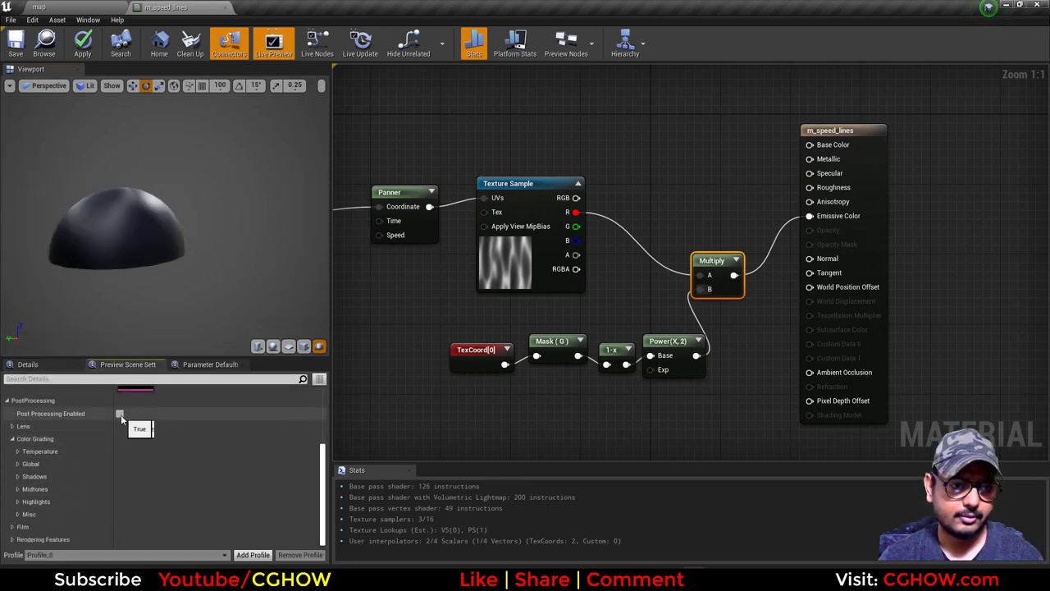
click(46, 363)
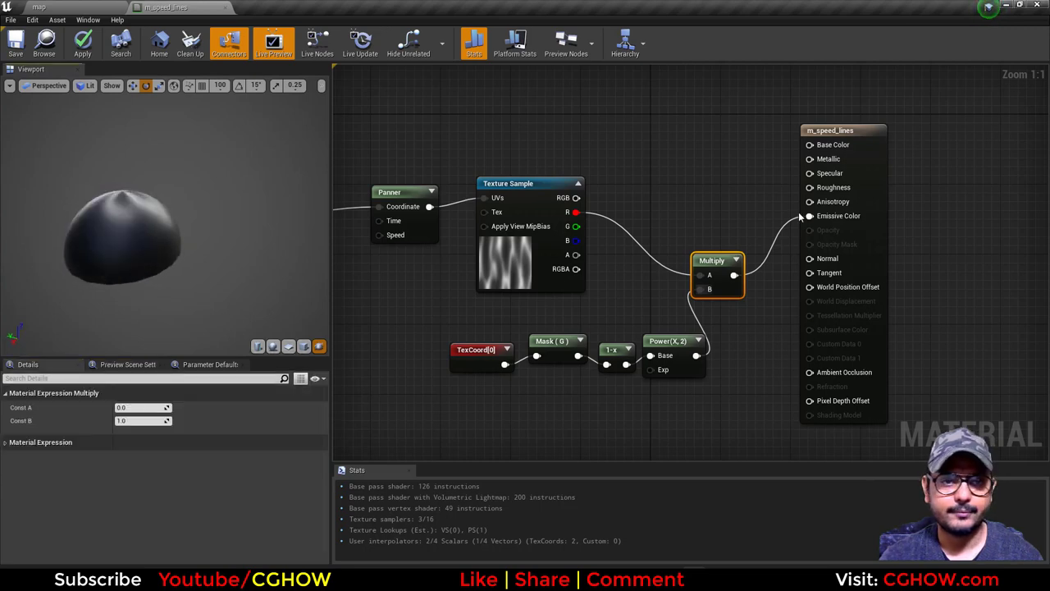
- Preview the Power node's output on the hemisphere, followed by the Multiply node's output
click(671, 346)
key(space)
click(734, 286)
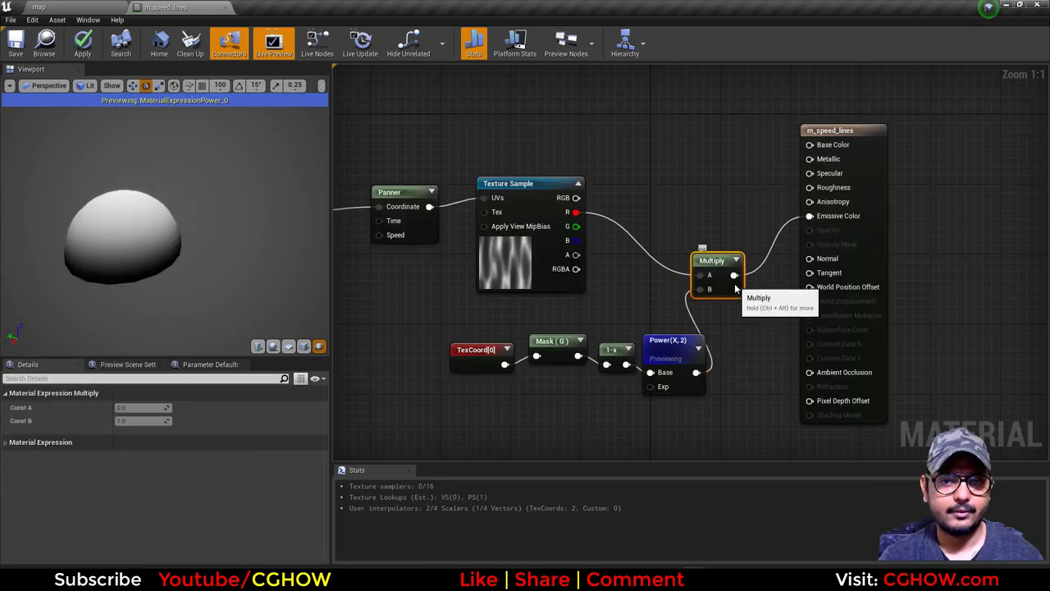
key(space)
- Add a Particle Color node feeding Emissive Color, and multiply its alpha with the masked texture into the Opacity input
drag(889, 172, 957, 163)
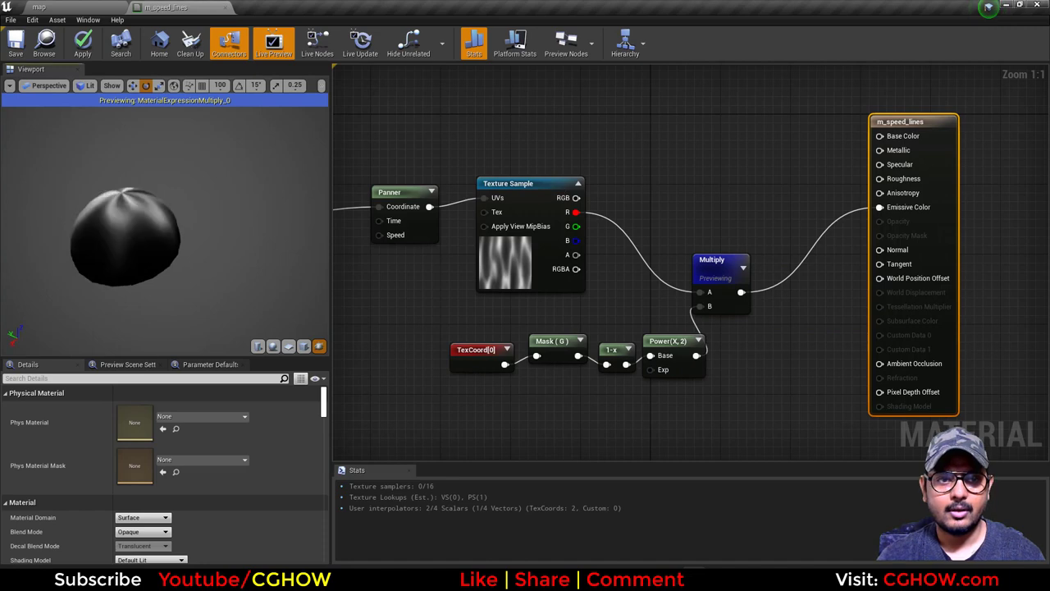
right_click(657, 116)
text(particle)
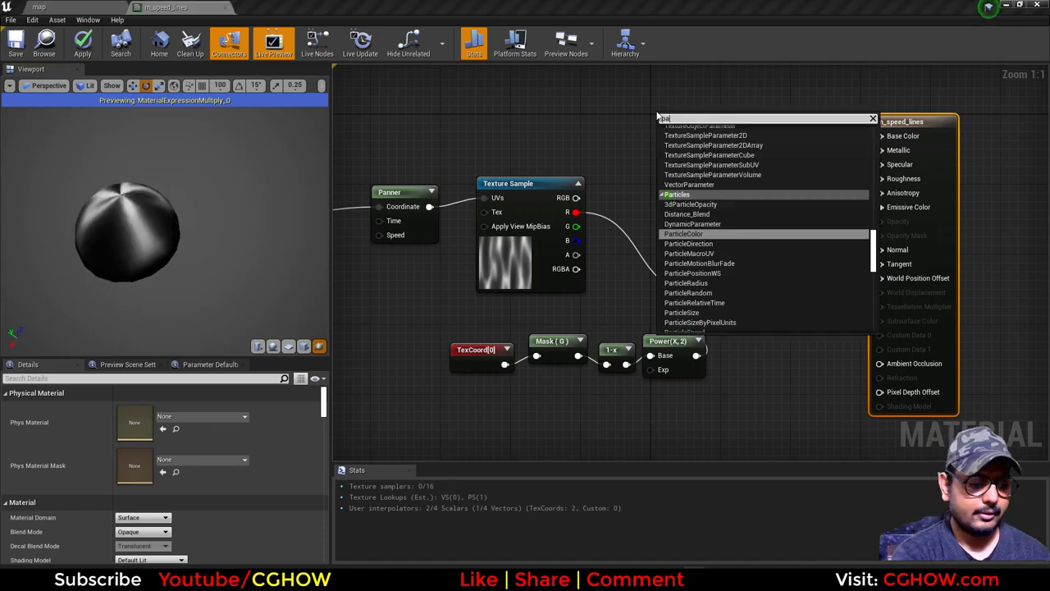
key(Return)
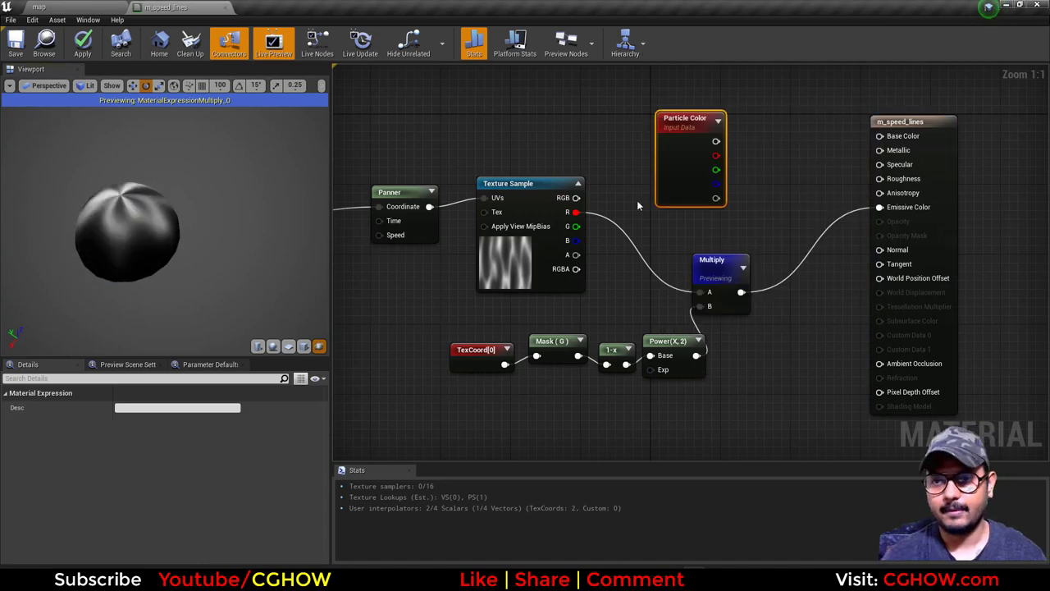
drag(716, 142, 893, 208)
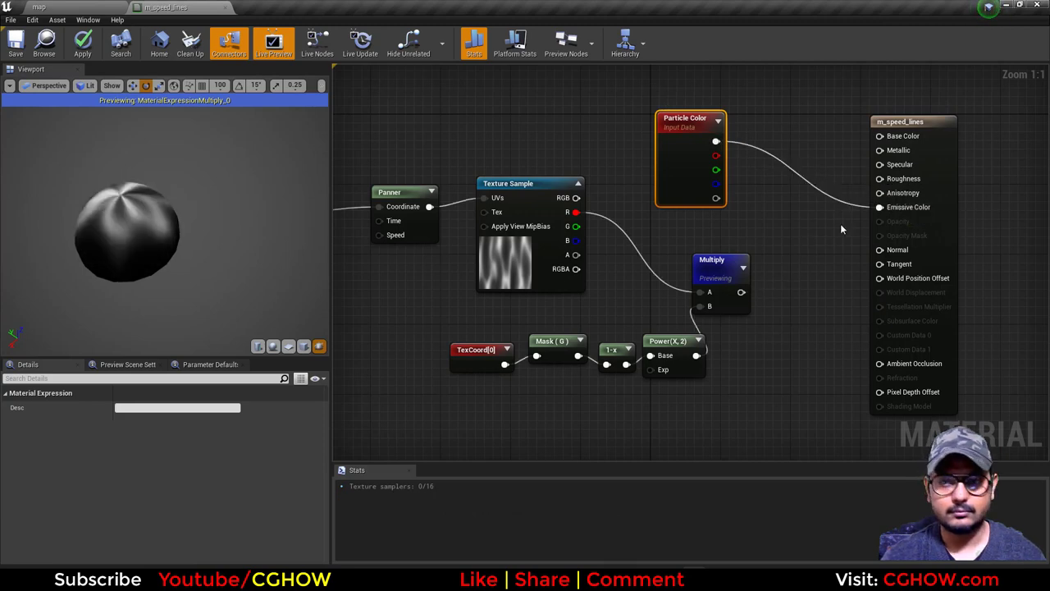
click(783, 231)
mouse_move(792, 264)
mouse_down()
mouse_move(770, 244)
mouse_move(794, 248)
mouse_up()
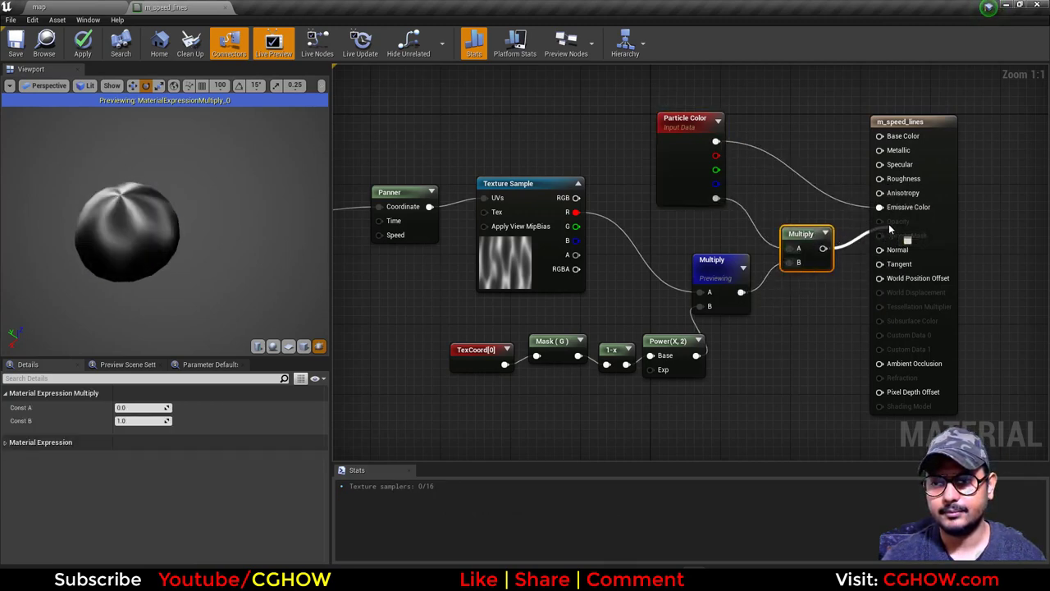
- Set the material to Translucent blend mode, Unlit shading and Two Sided, and save it
click(951, 188)
scroll(164, 459, down, 3)
click(143, 462)
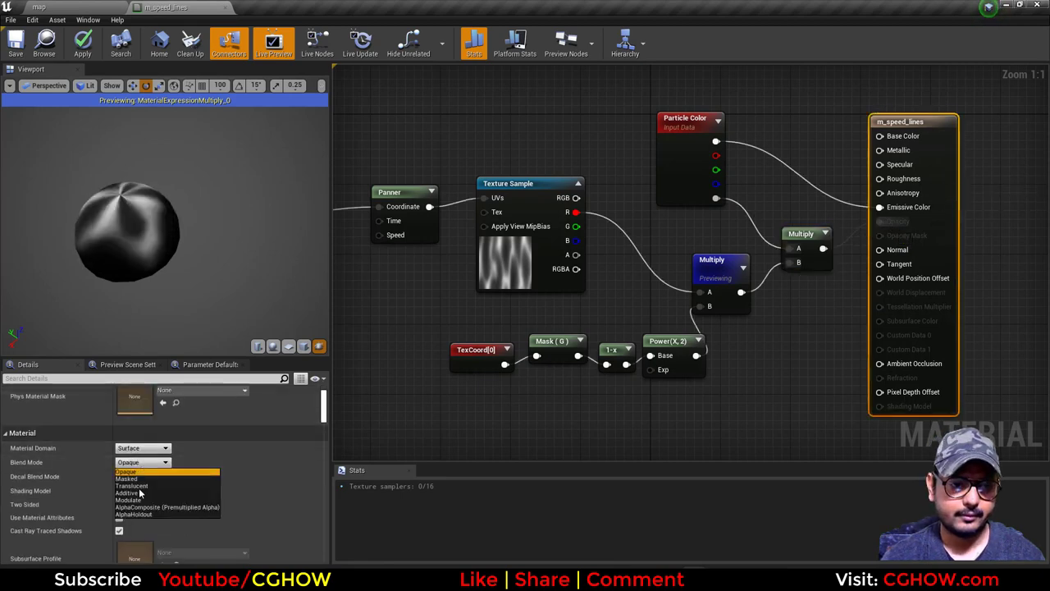
click(146, 500)
click(150, 490)
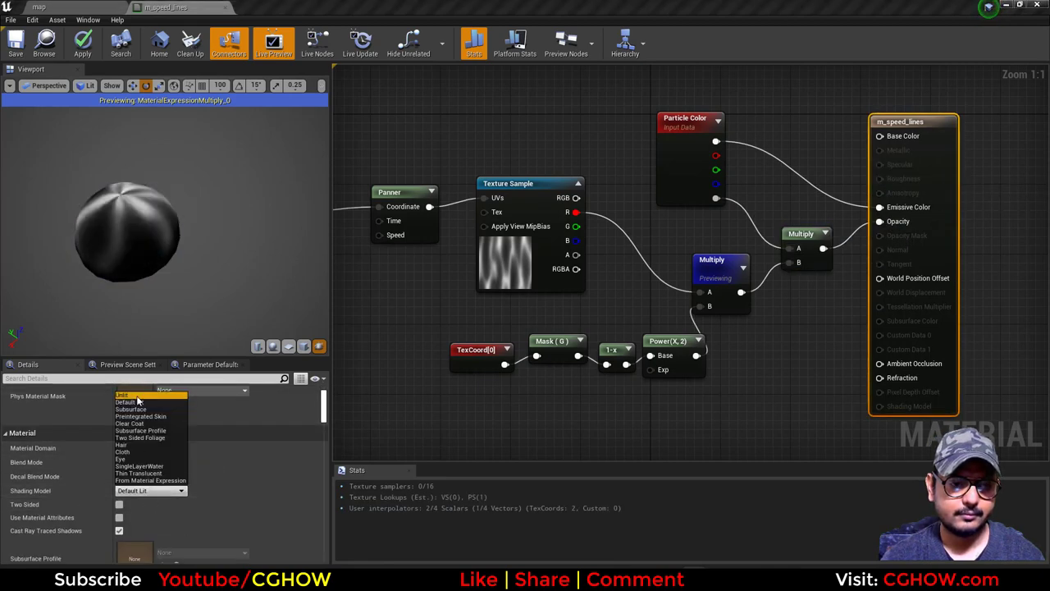
click(145, 394)
click(118, 503)
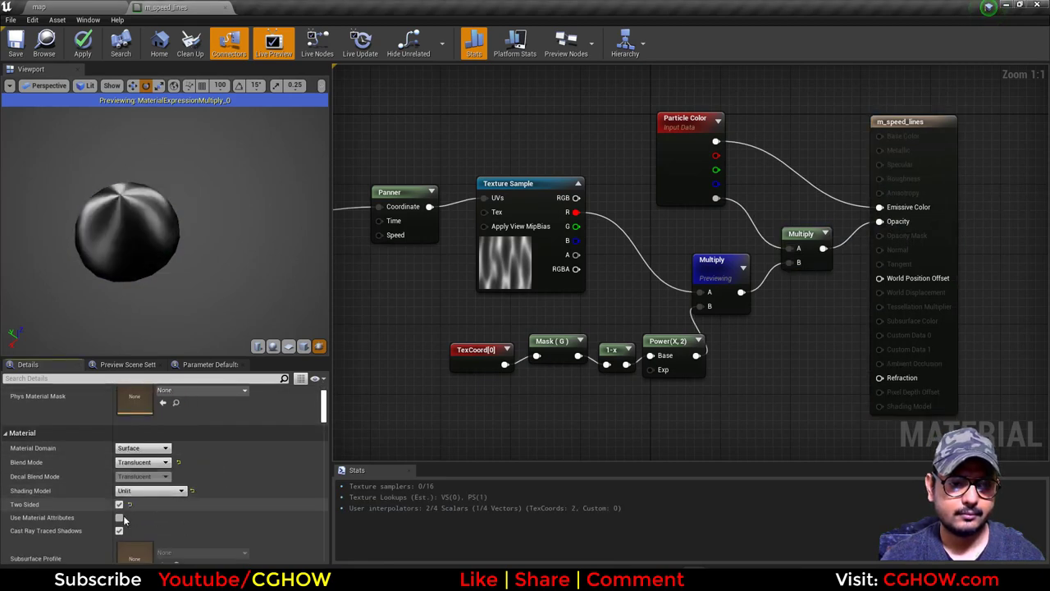
click(16, 46)
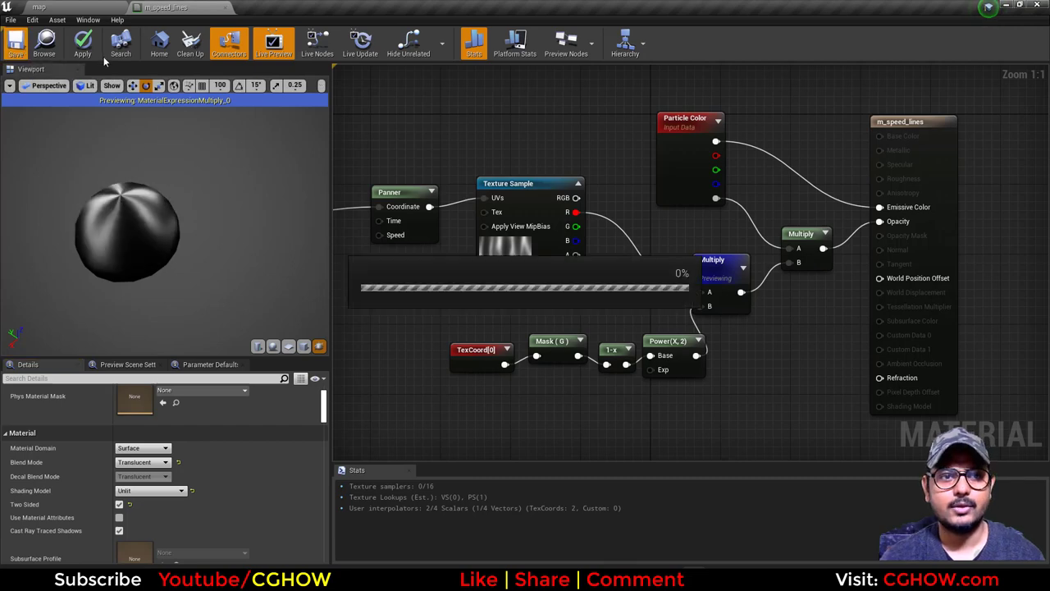
- Open the FX Niagara system from the meteor folder and duplicate its Fountain emitter
click(46, 45)
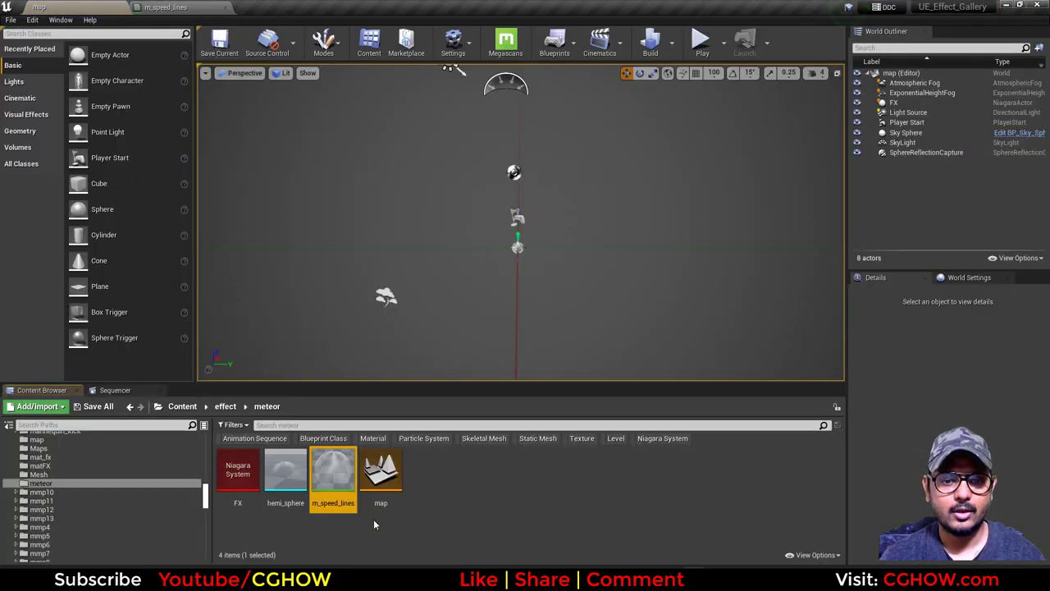
double_click(239, 476)
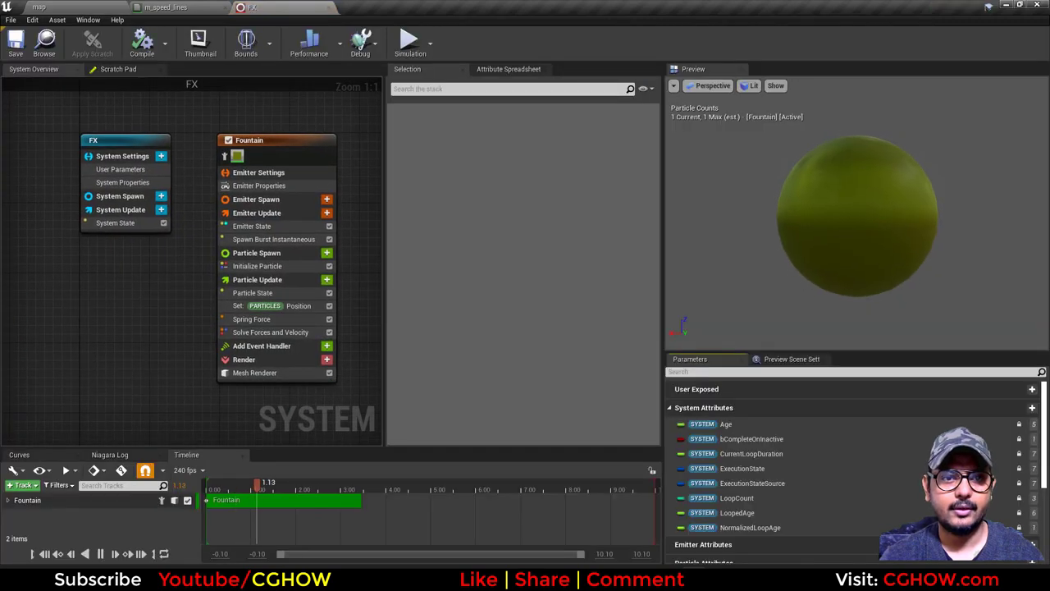
click(139, 151)
key(ctrl+c)
key(ctrl+v)
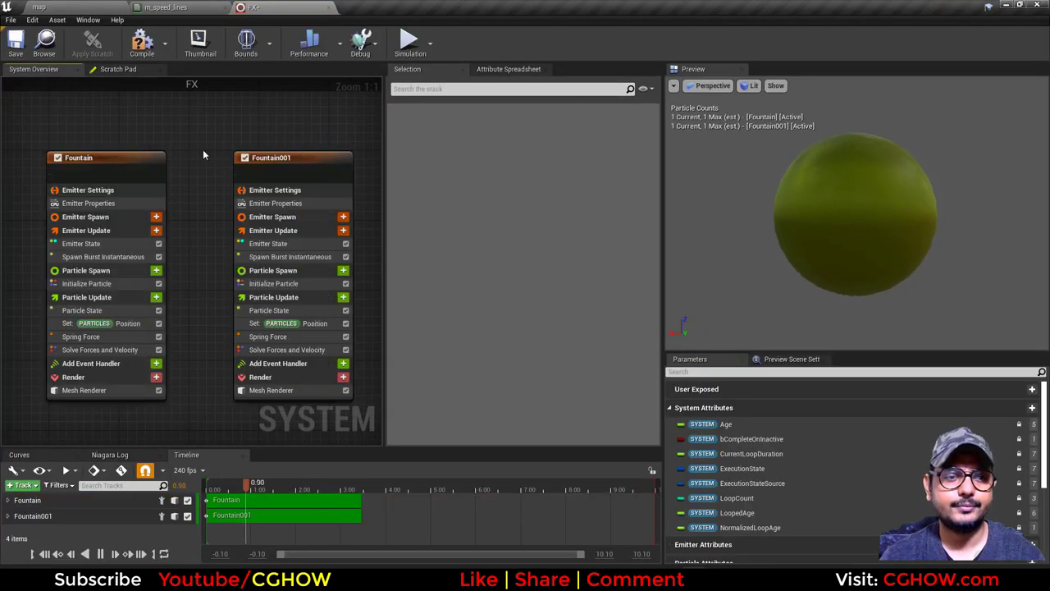
- Rename the Fountain emitter to sphere and the Fountain001 emitter to core
double_click(127, 163)
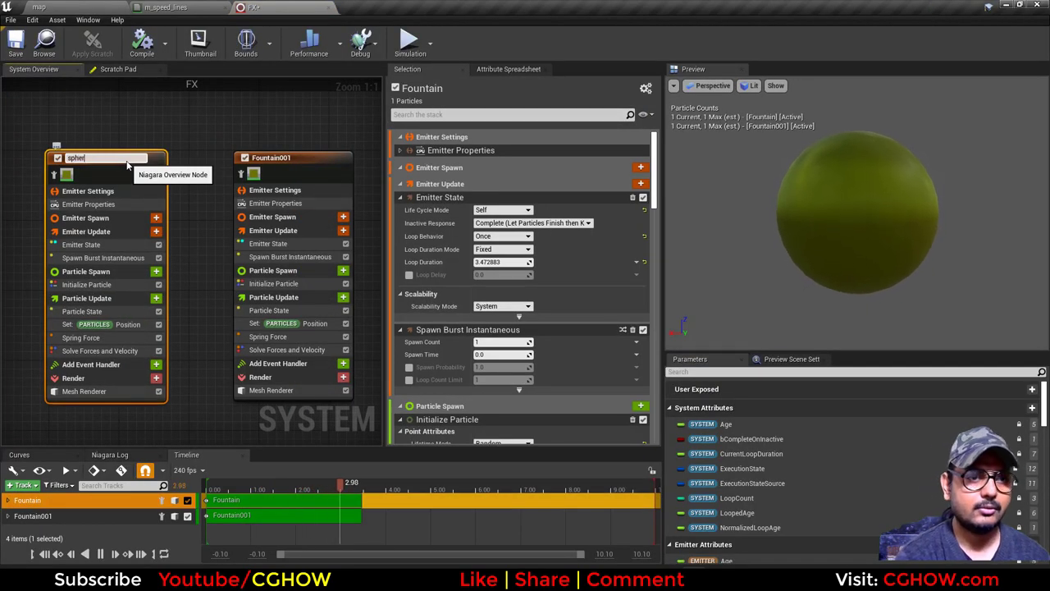
key(Return)
double_click(257, 159)
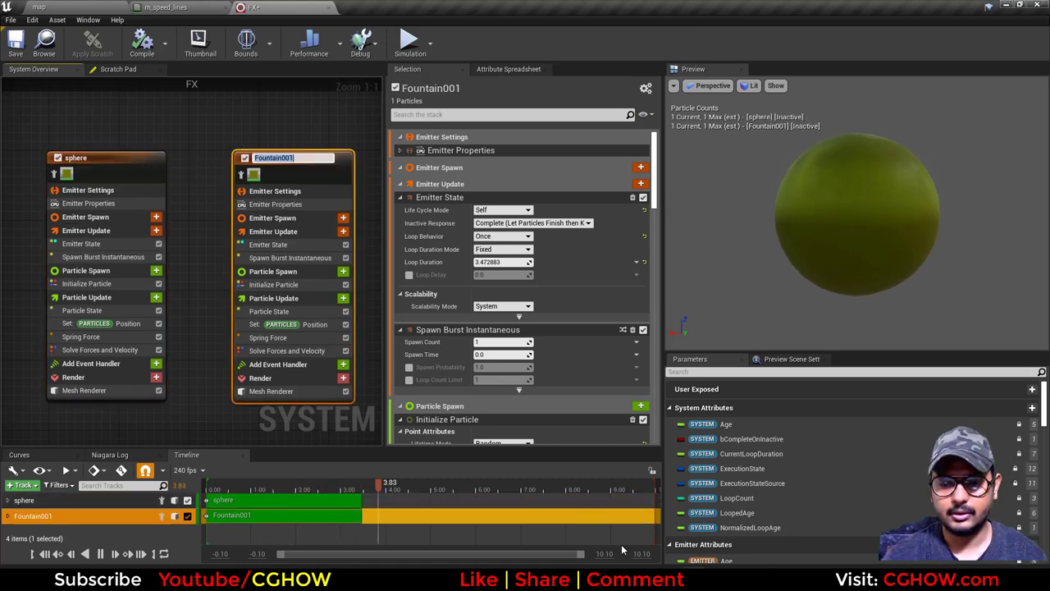
key(alt+Tab)
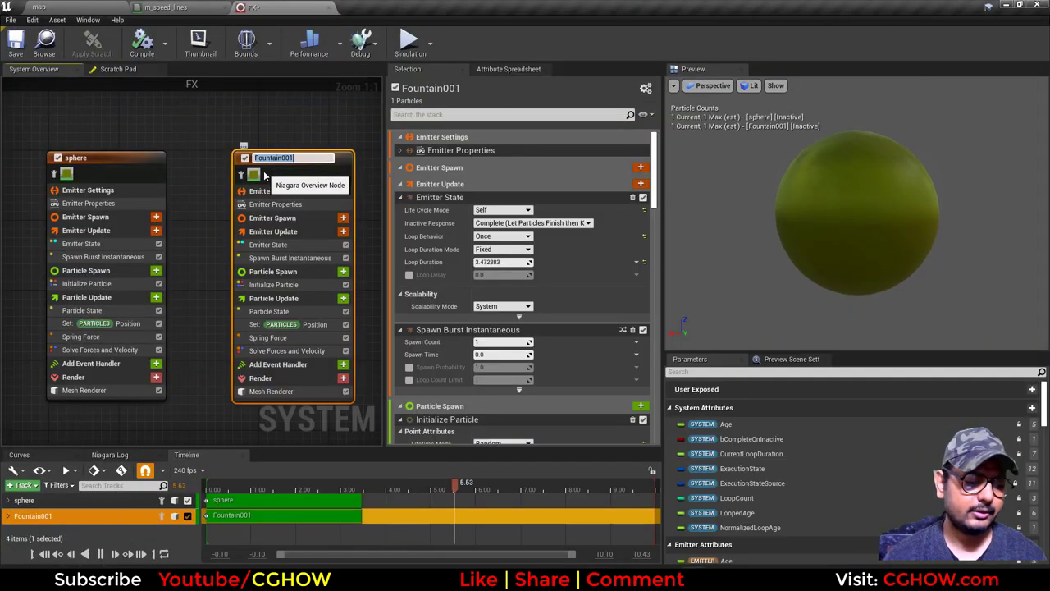
key(Return)
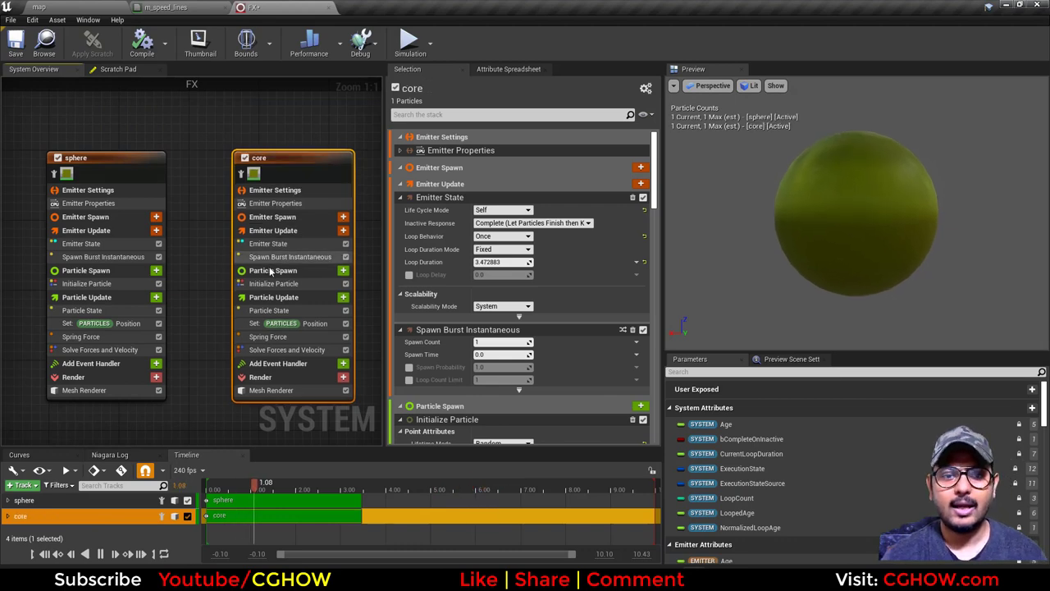
- Assign the hemi_sphere mesh to the core emitter's Mesh Renderer
right_drag(232, 265, 180, 230)
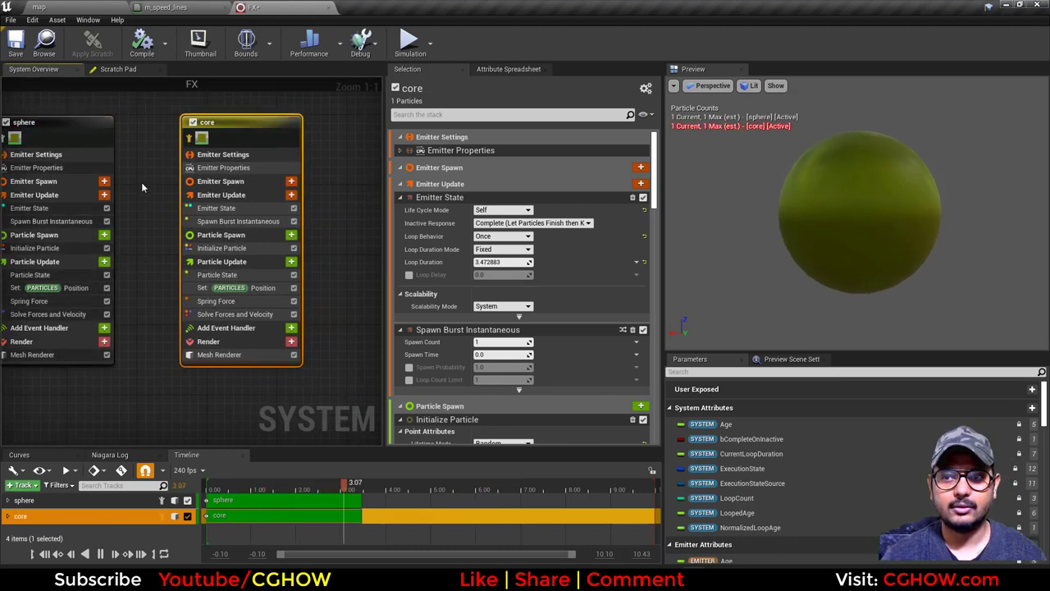
click(230, 354)
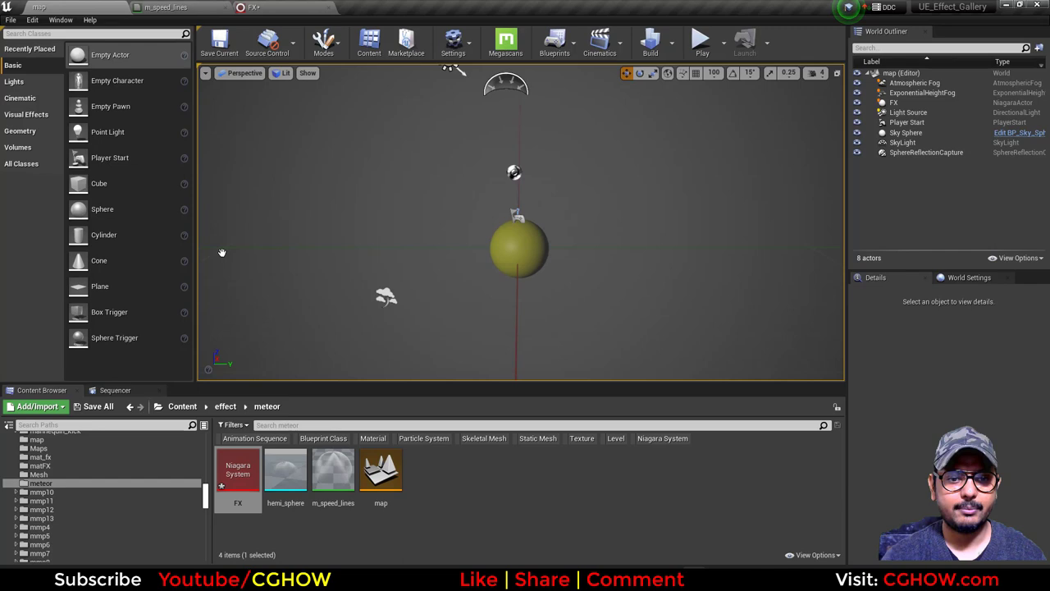
click(286, 470)
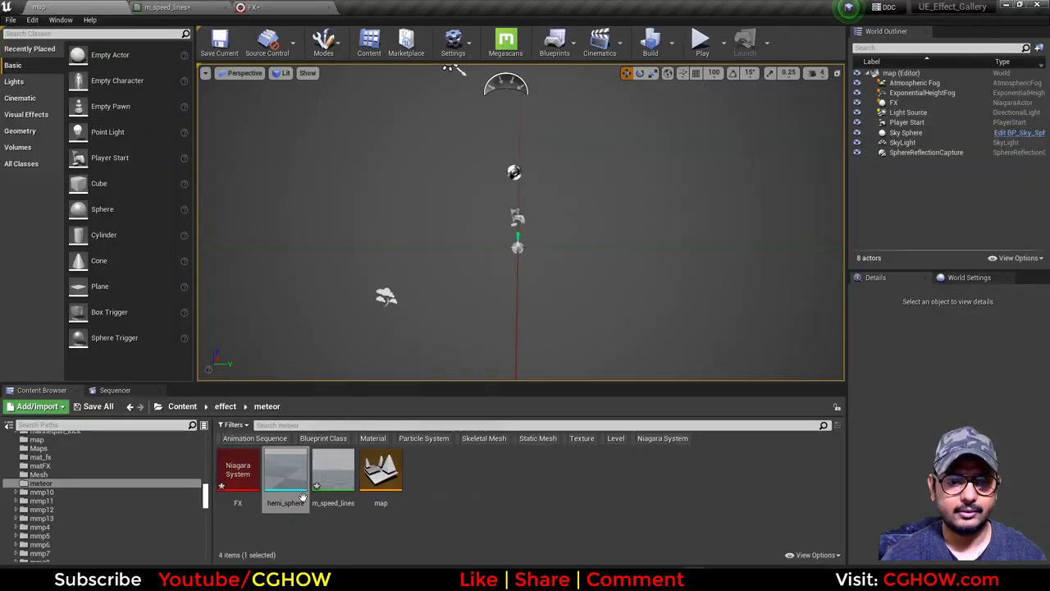
- Enable material overrides on the core's Mesh Renderer and add m_speed_lines as the explicit material
click(333, 469)
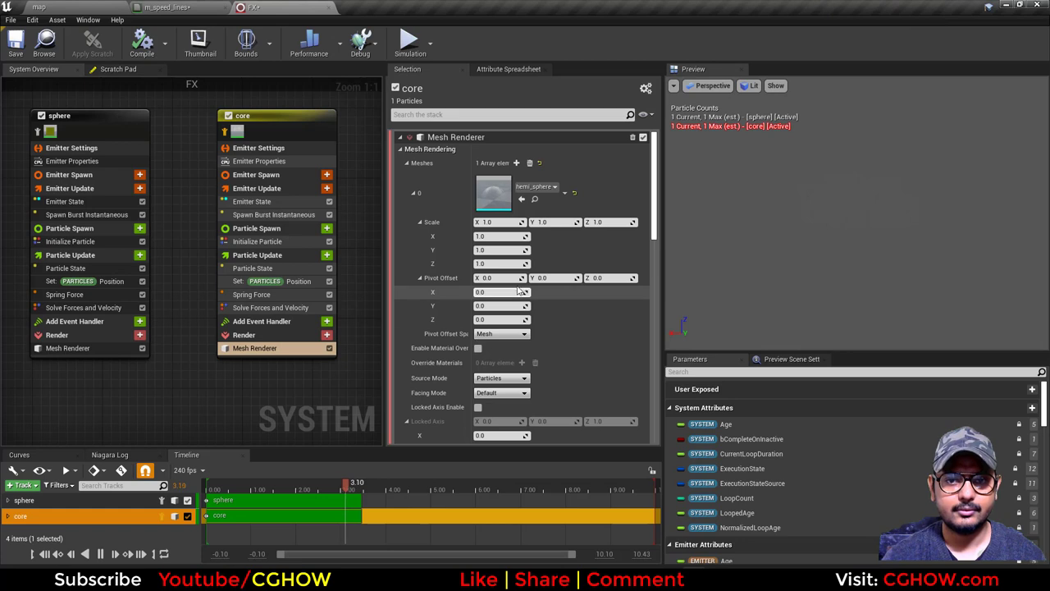
scroll(518, 291, down, 2)
click(477, 295)
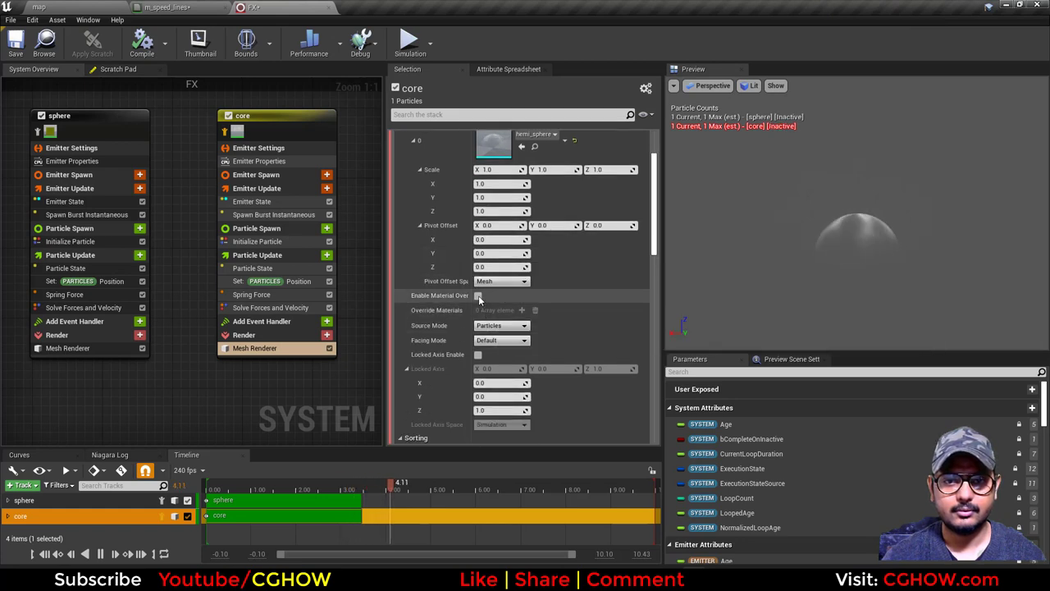
click(516, 309)
click(522, 361)
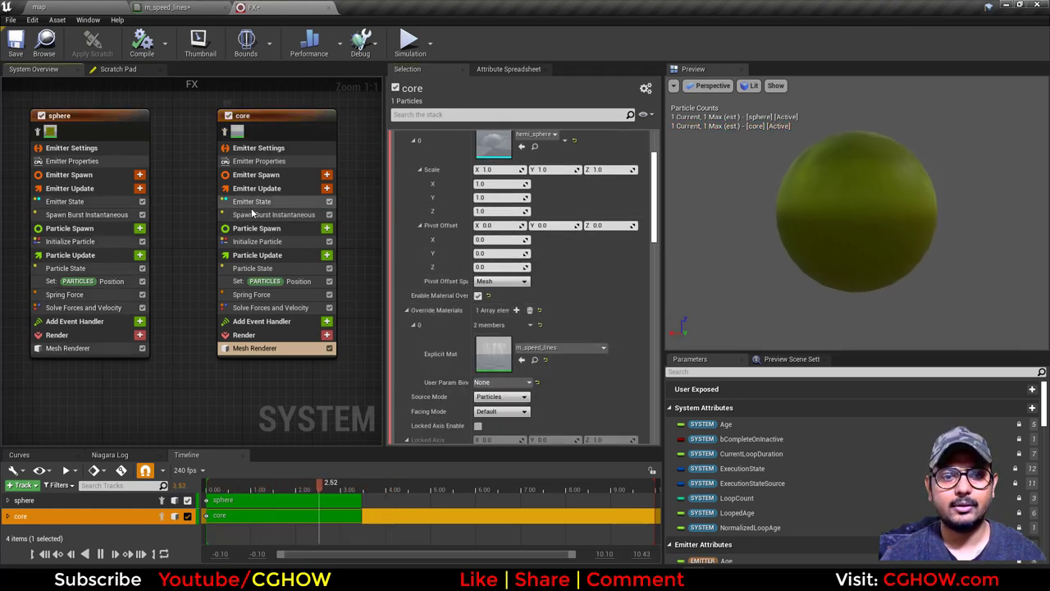
- In the core's Initialize Particle, set sprite size mode and mass mode to Unset and the mesh uniform scale to 5
click(256, 242)
click(502, 311)
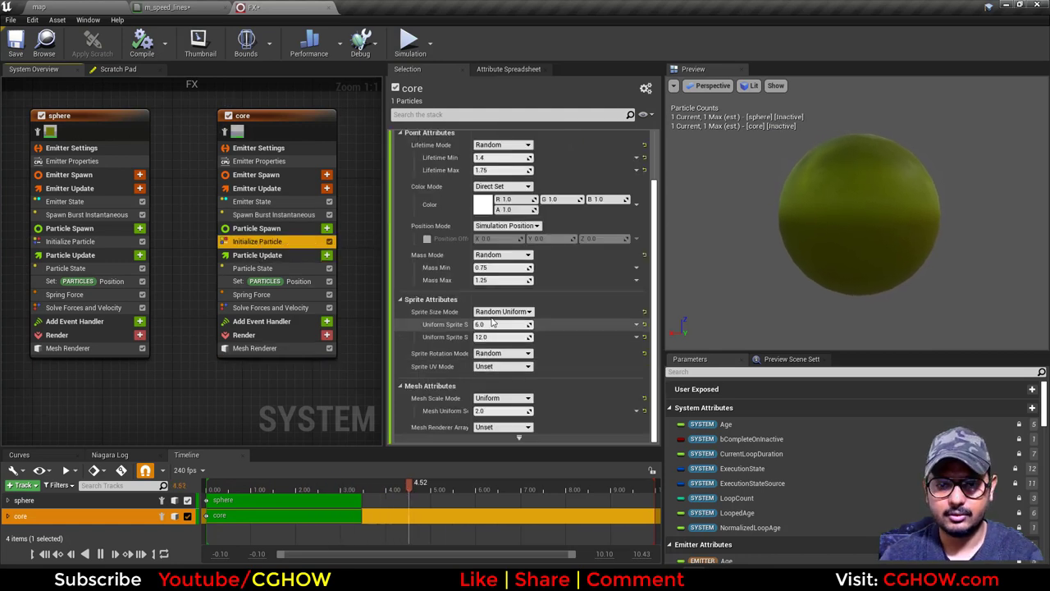
click(486, 320)
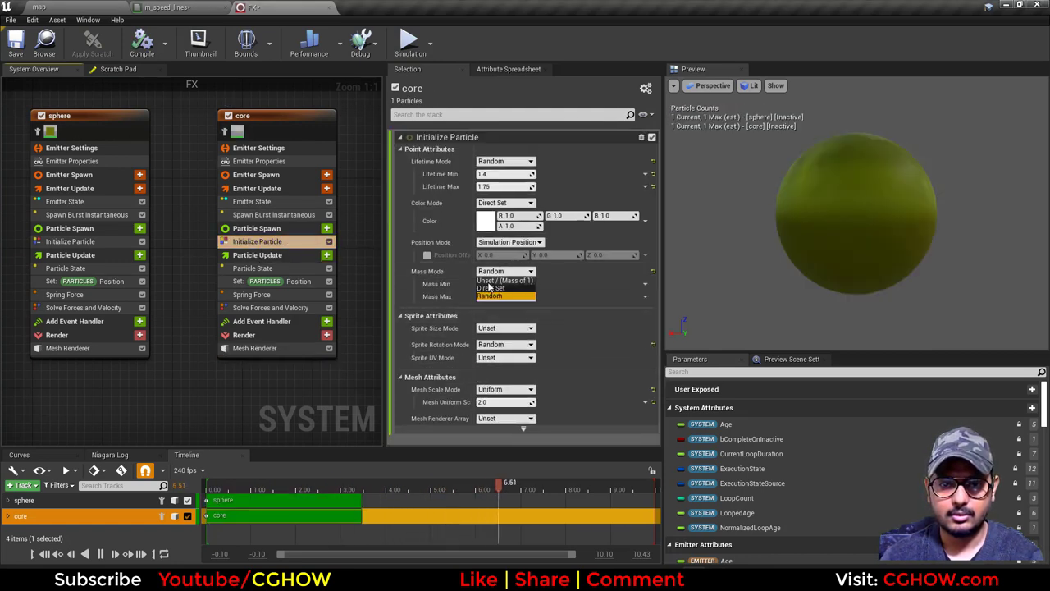
click(493, 378)
text(5)
key(Return)
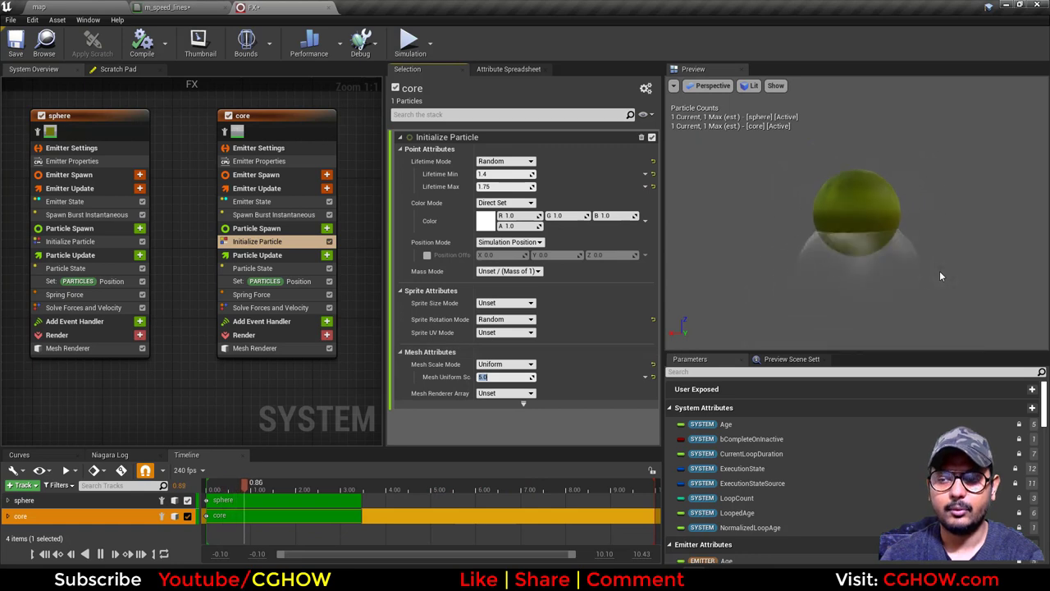
- Enable the position offset in the core's Initialize Particle and raise its Z value
click(101, 283)
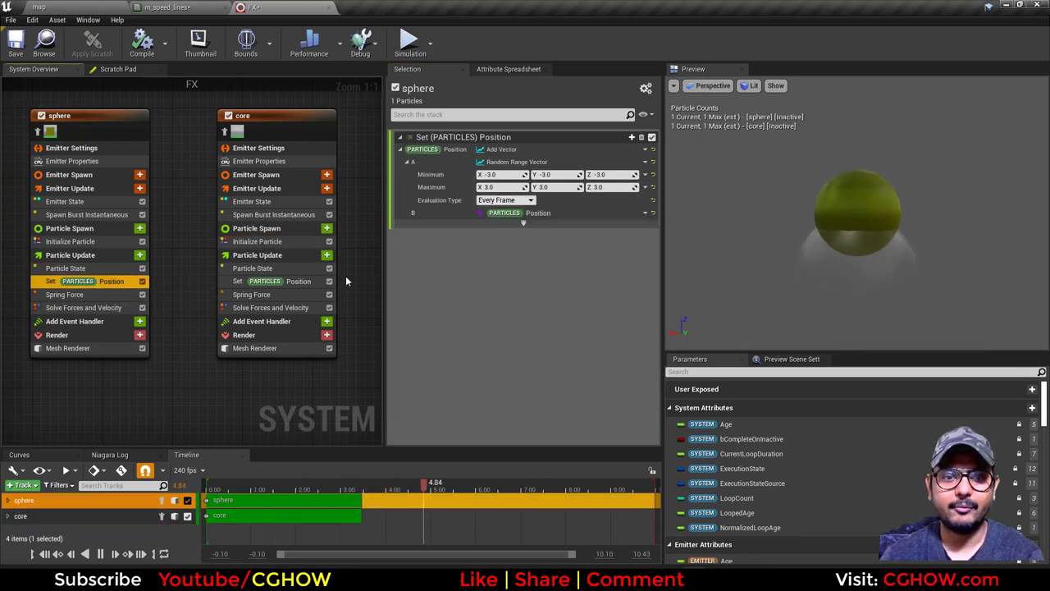
click(297, 282)
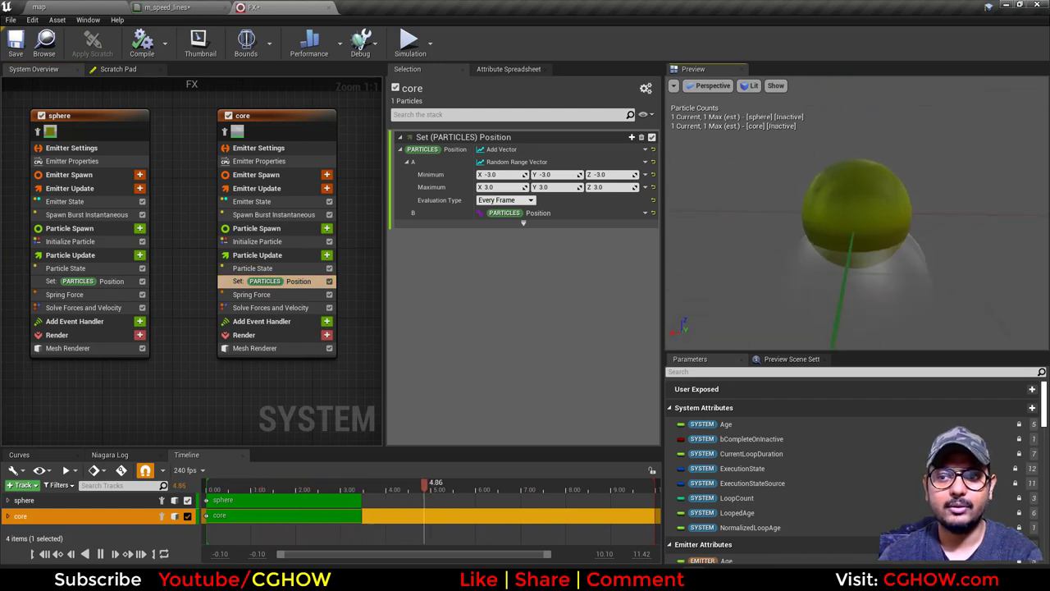
click(260, 241)
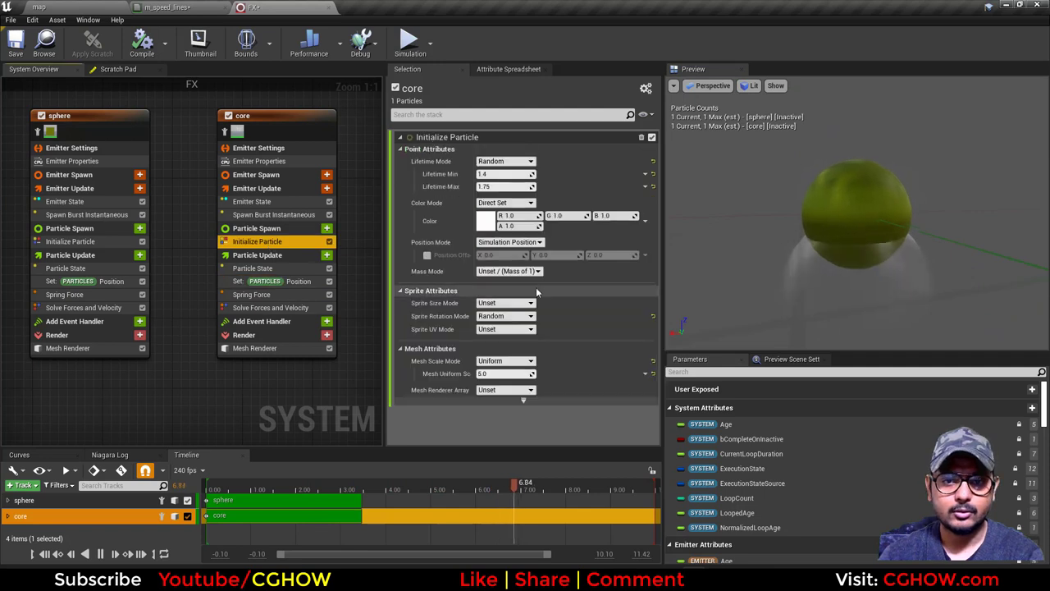
click(426, 255)
drag(608, 254, 624, 255)
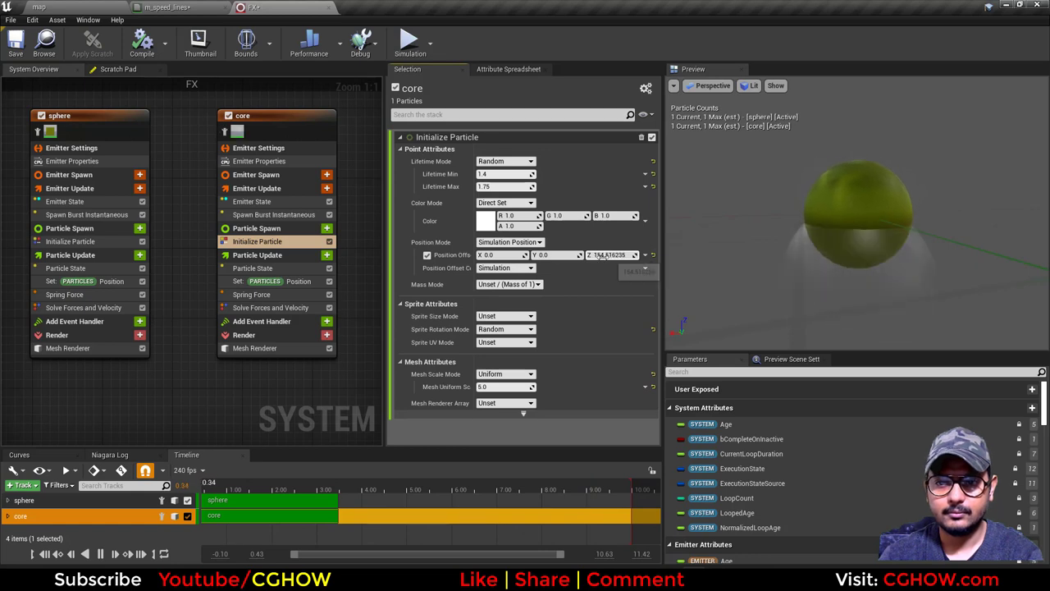
- Set the Z minimum and maximum of the core's random position range to 0
click(279, 282)
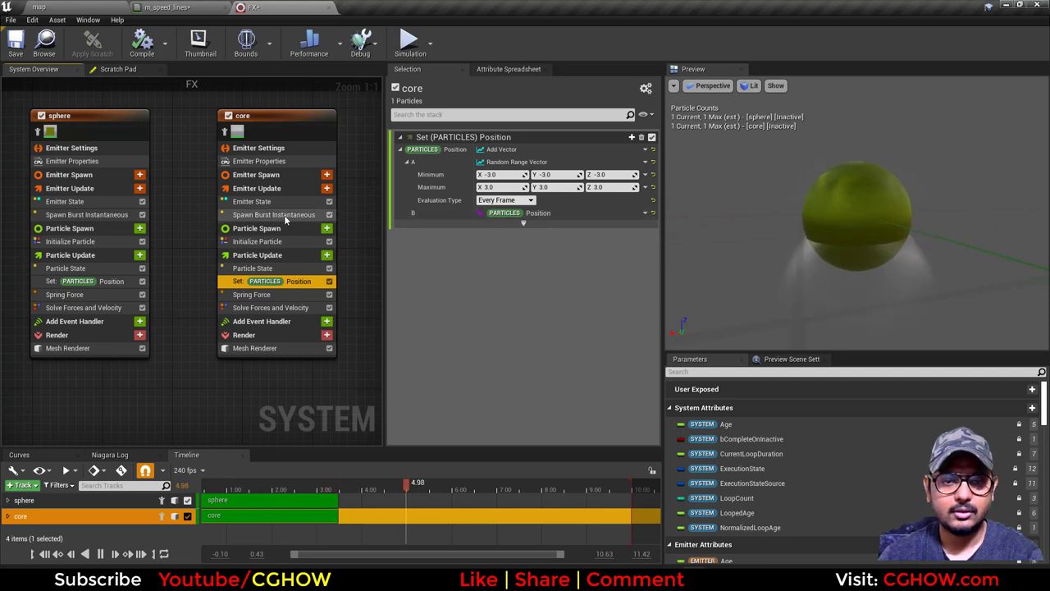
click(614, 187)
click(611, 174)
text(0)
key(Return)
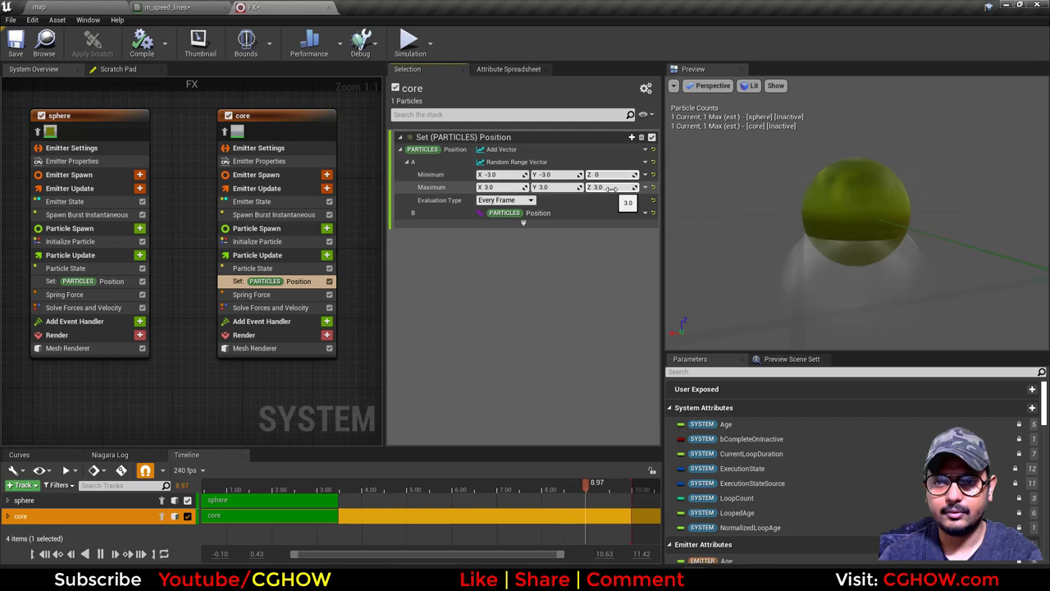
- Try the core's random position range with a Z minimum of 20, and set both Z minimum and maximum to 100
click(612, 175)
text(20)
click(614, 187)
text(20)
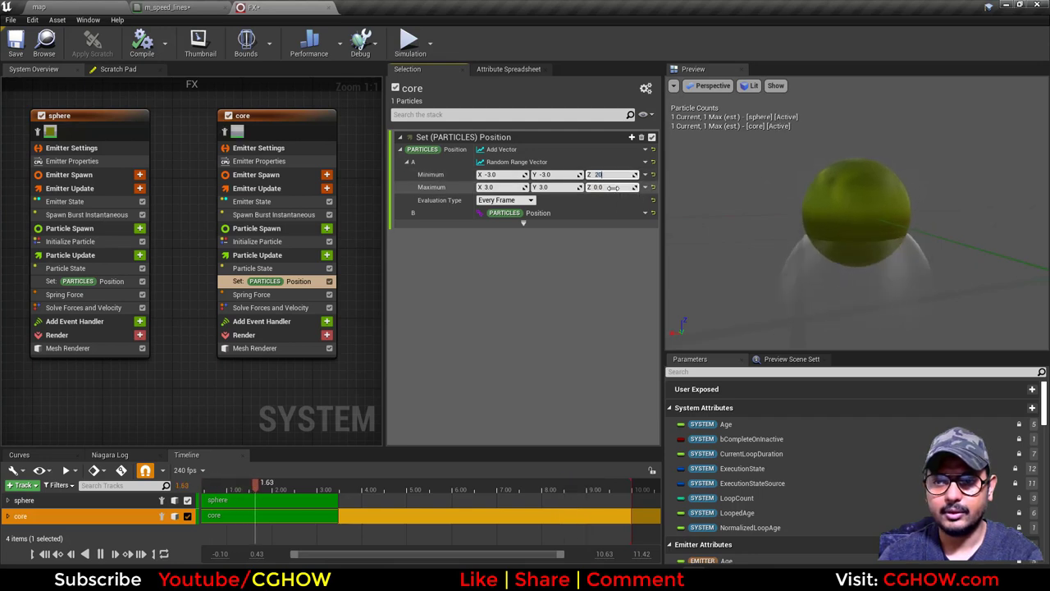
key(Return)
text(100)
key(Return)
click(611, 175)
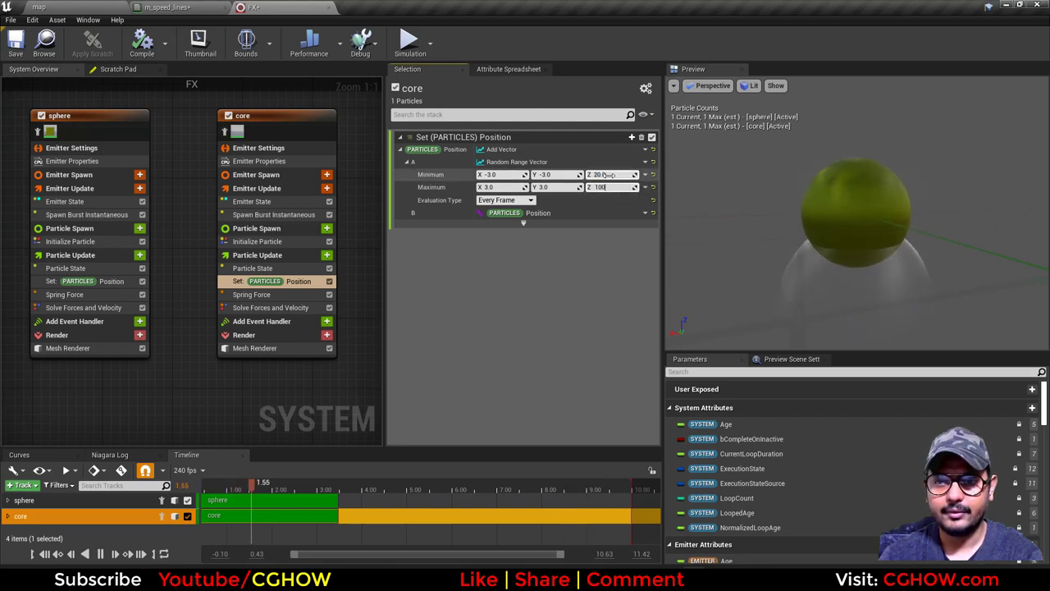
text(100)
key(Return)
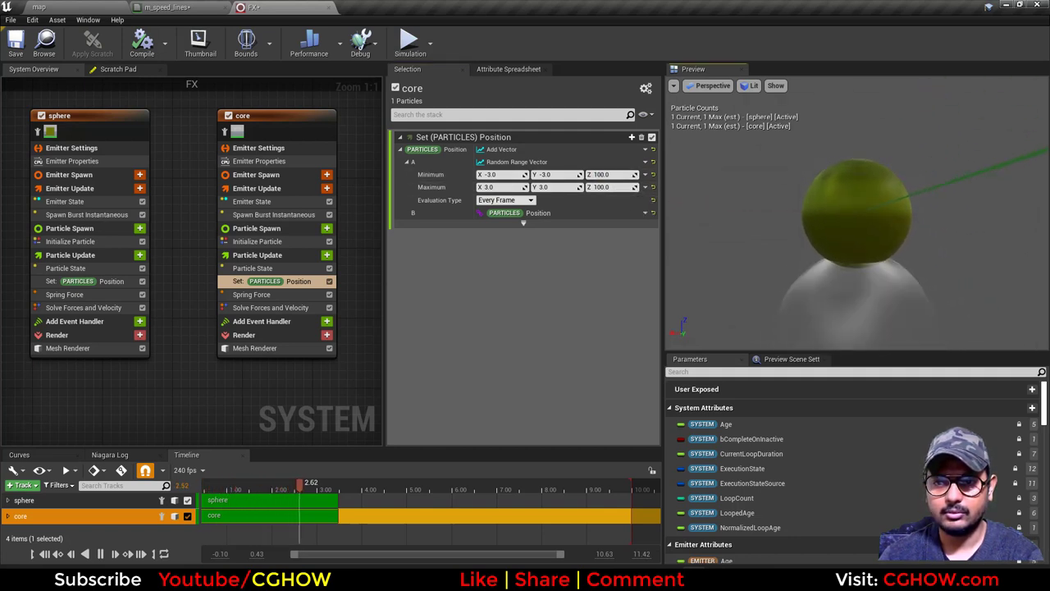
- Change the Z minimum and maximum of the core's random position range to -100
click(606, 187)
text(-1)
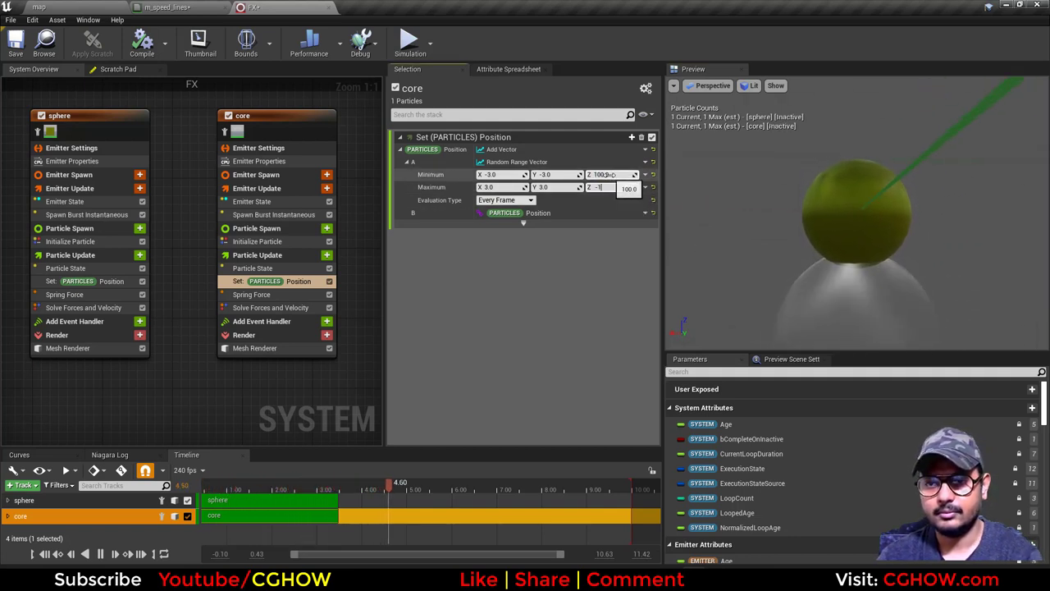
text(00)
key(Return)
click(605, 175)
text(-100)
key(Return)
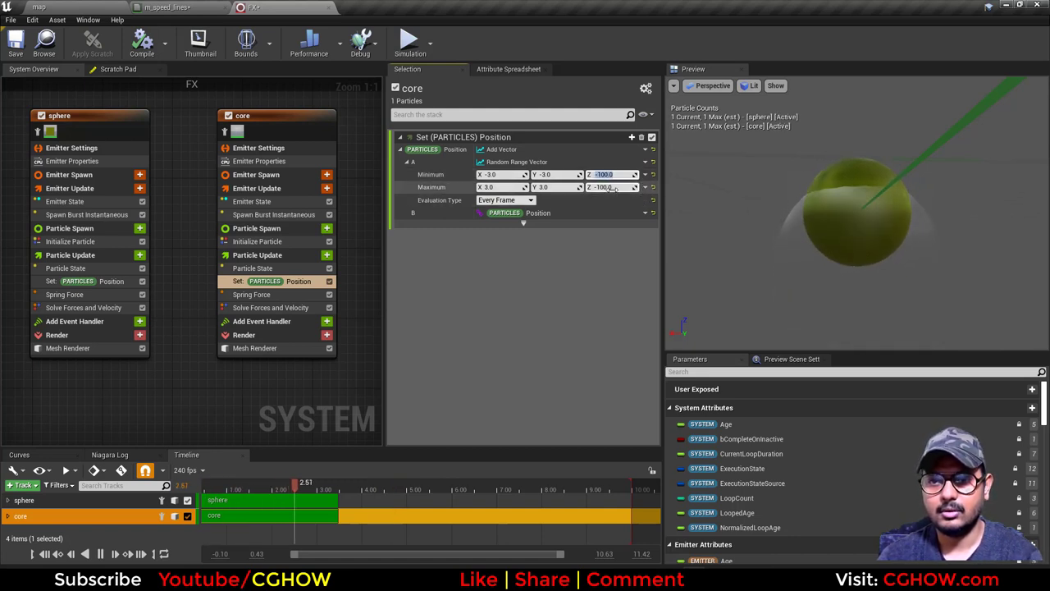
- Try -120 for the Z minimum and maximum of the core's random position range and check the hemisphere around the sphere
text(-120)
key(Return)
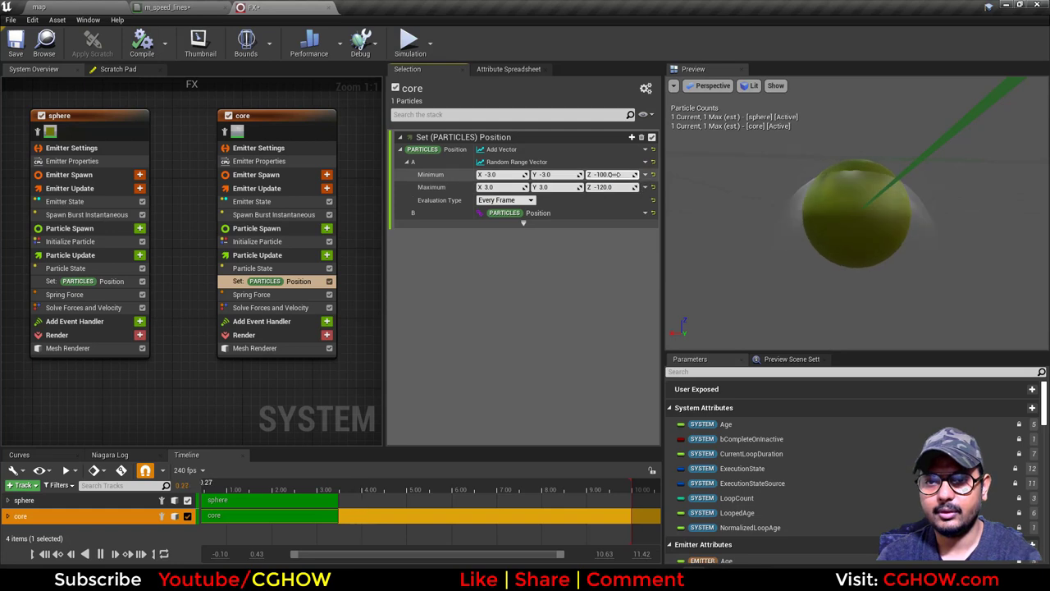
click(614, 175)
text(-120)
key(Return)
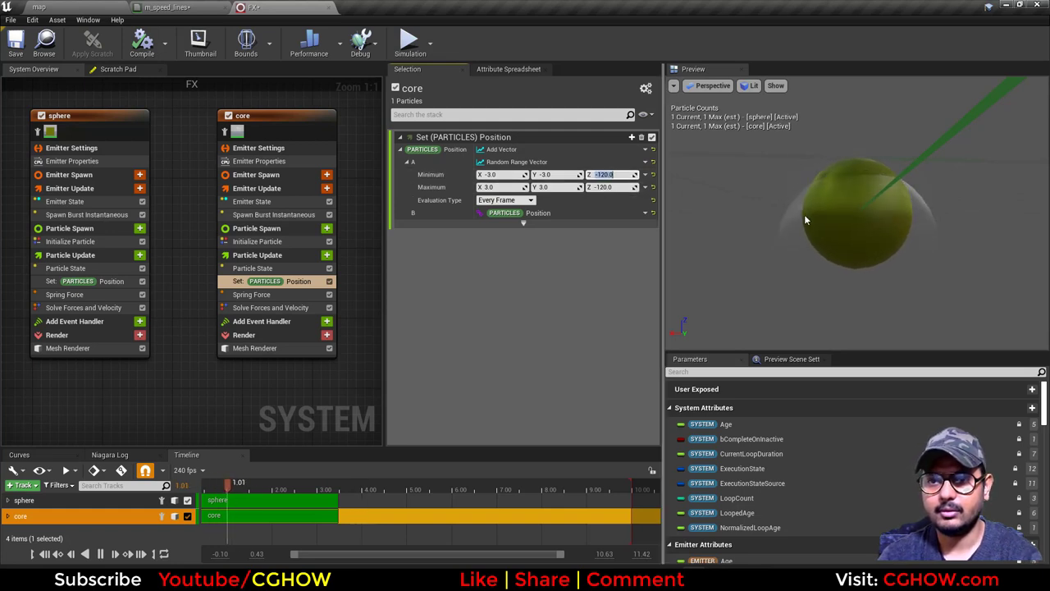
drag(757, 215, 742, 263)
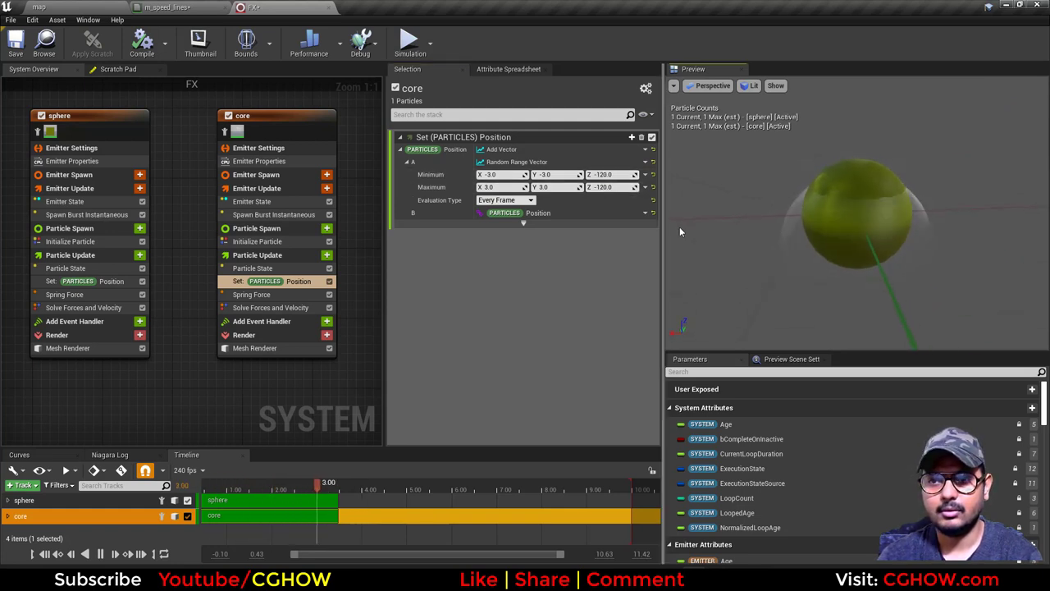
- Set the Z minimum and maximum of the core's random position range to -150 and save the FX system
click(606, 187)
text(-1)
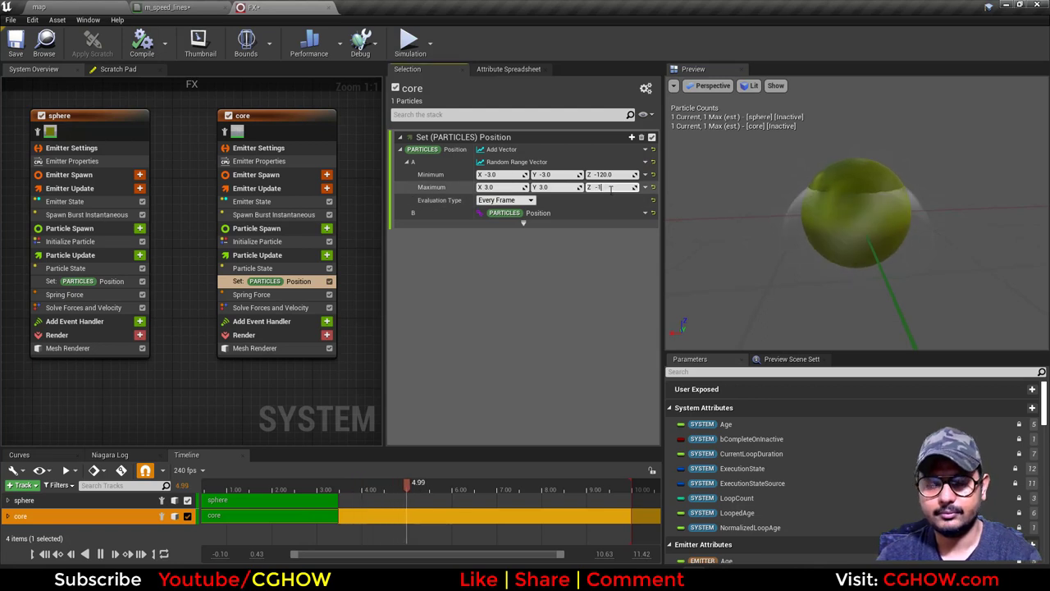
text(50)
click(608, 174)
text(-150)
key(Return)
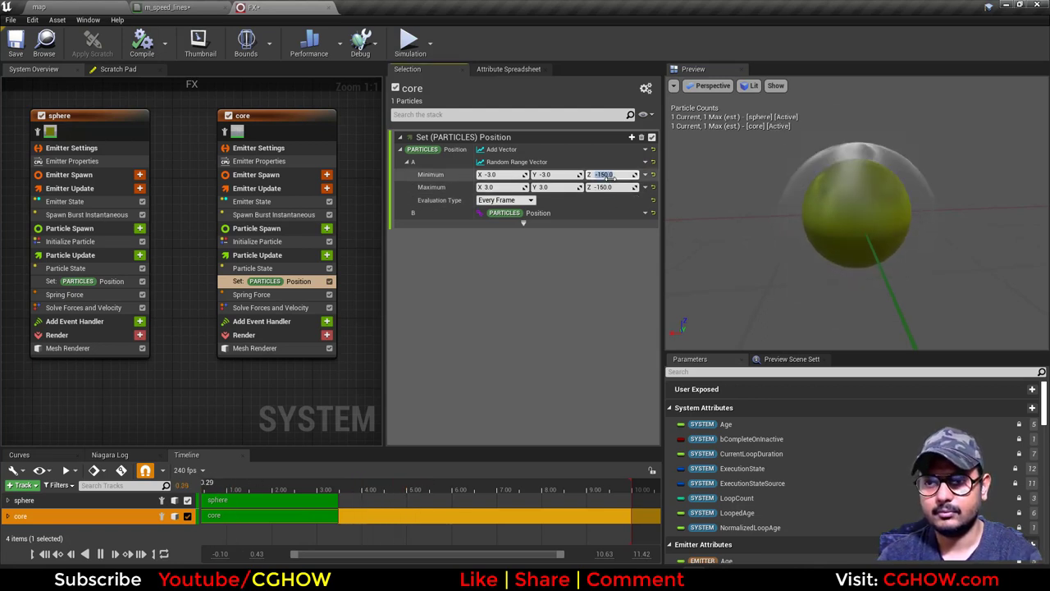
drag(738, 210, 776, 186)
click(15, 43)
- Select the FX actor in the level and inspect the sphere and hemisphere from another angle
click(54, 7)
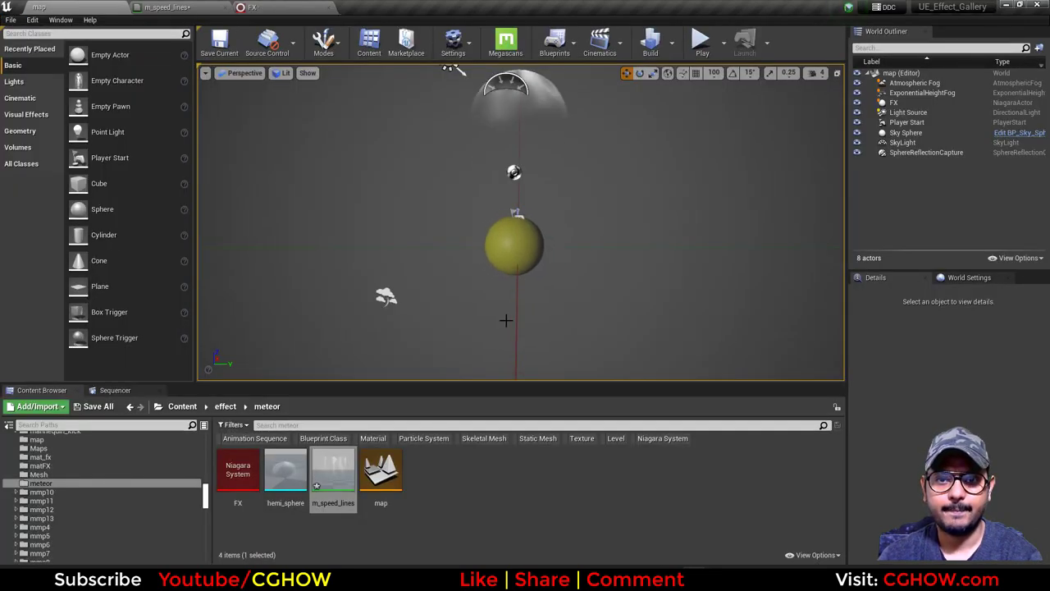
click(519, 241)
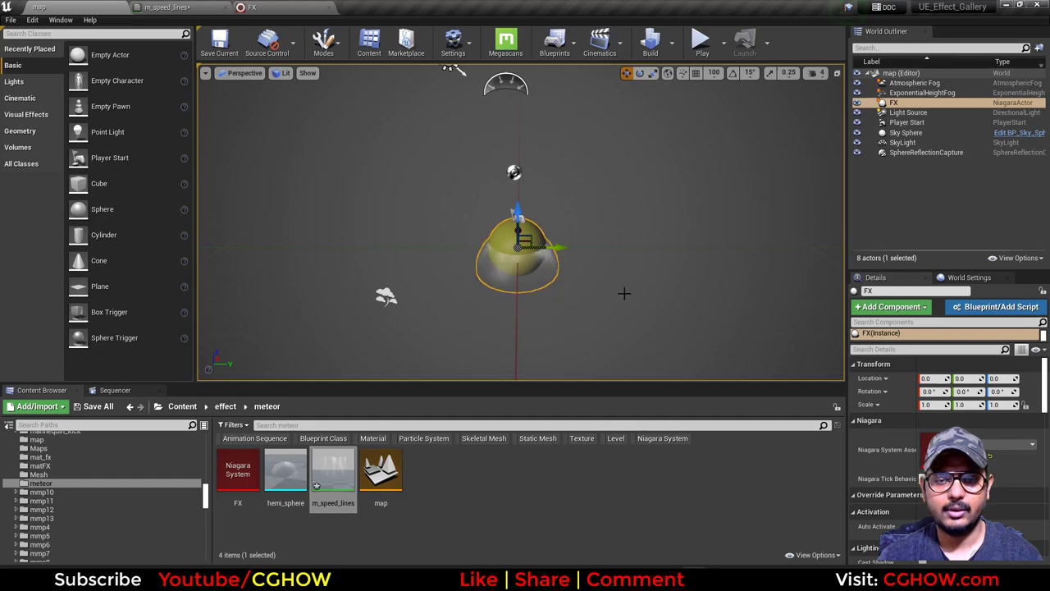
alt+drag(624, 293, 525, 293)
- Move the sphere and core emitter nodes closer together, save the FX system and return to the level
click(270, 7)
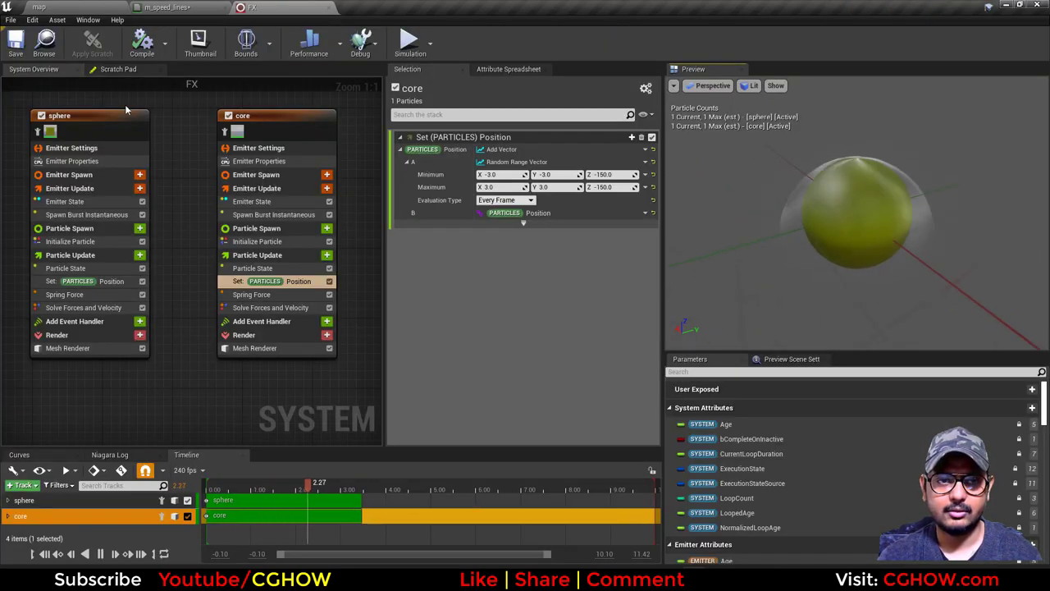
drag(131, 125, 160, 125)
drag(287, 122, 270, 123)
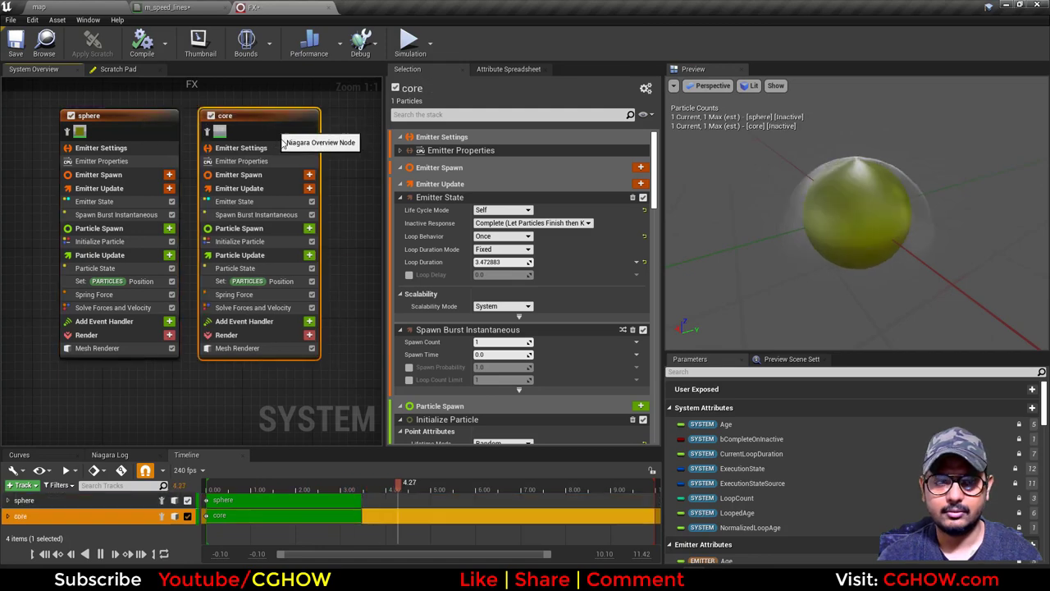
click(263, 280)
drag(779, 270, 779, 250)
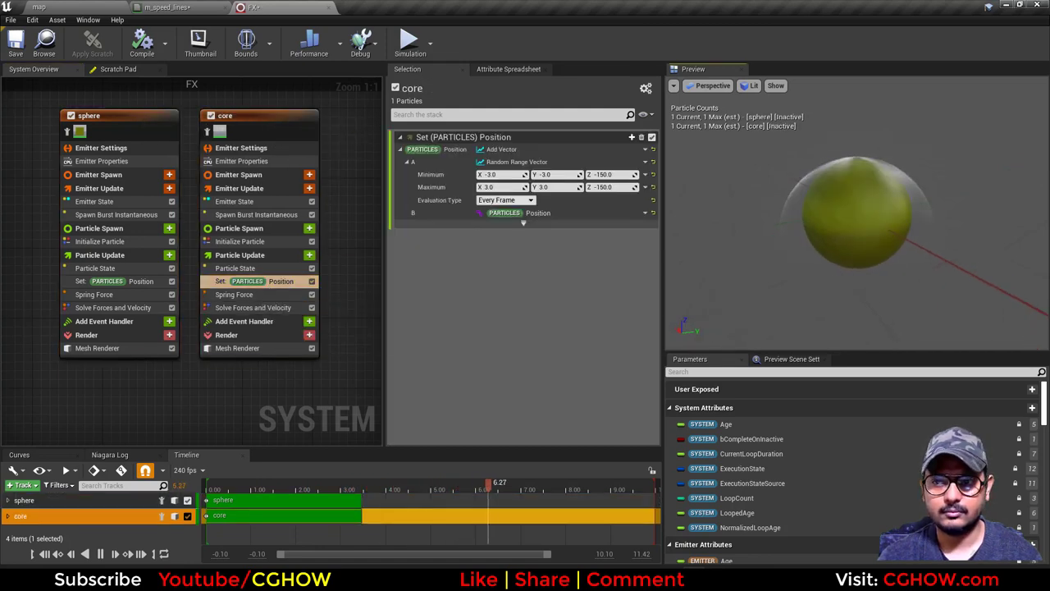
click(15, 42)
click(39, 7)
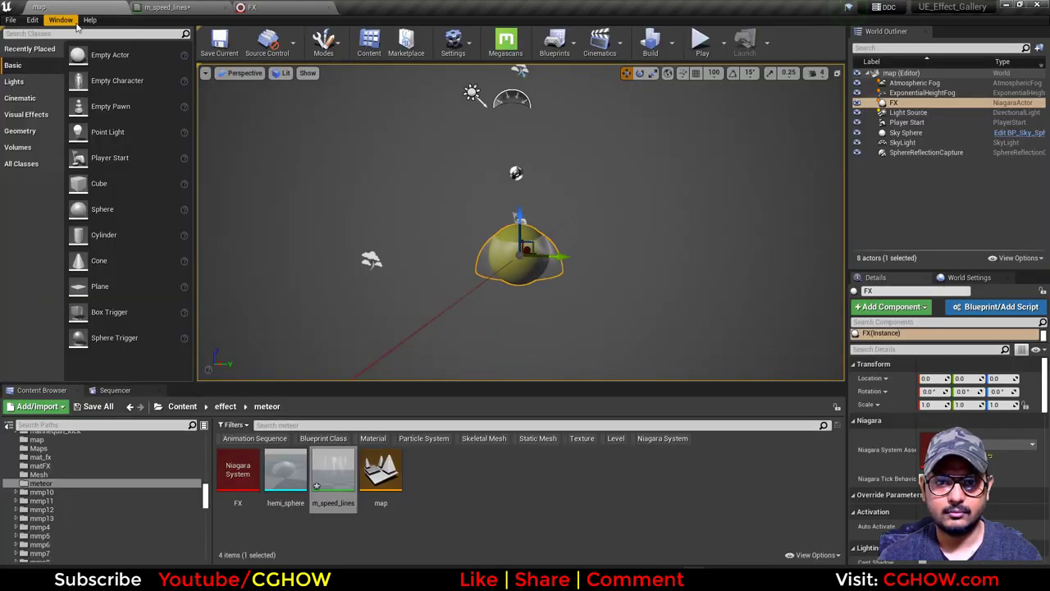
- Remove the Set Position and Spring Force modules from both the sphere and core emitters of the FX system
click(256, 6)
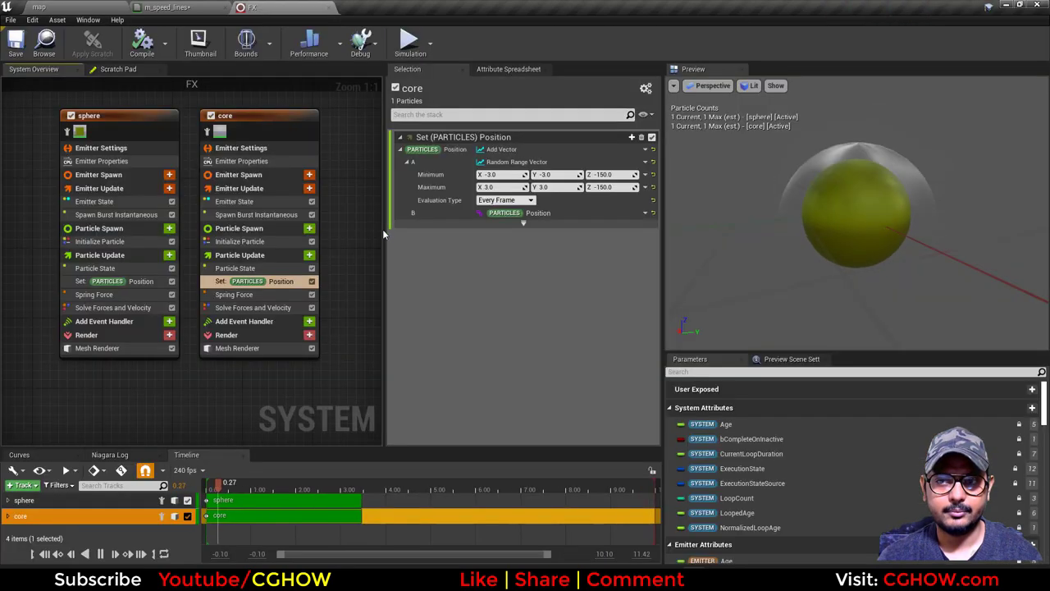
click(245, 295)
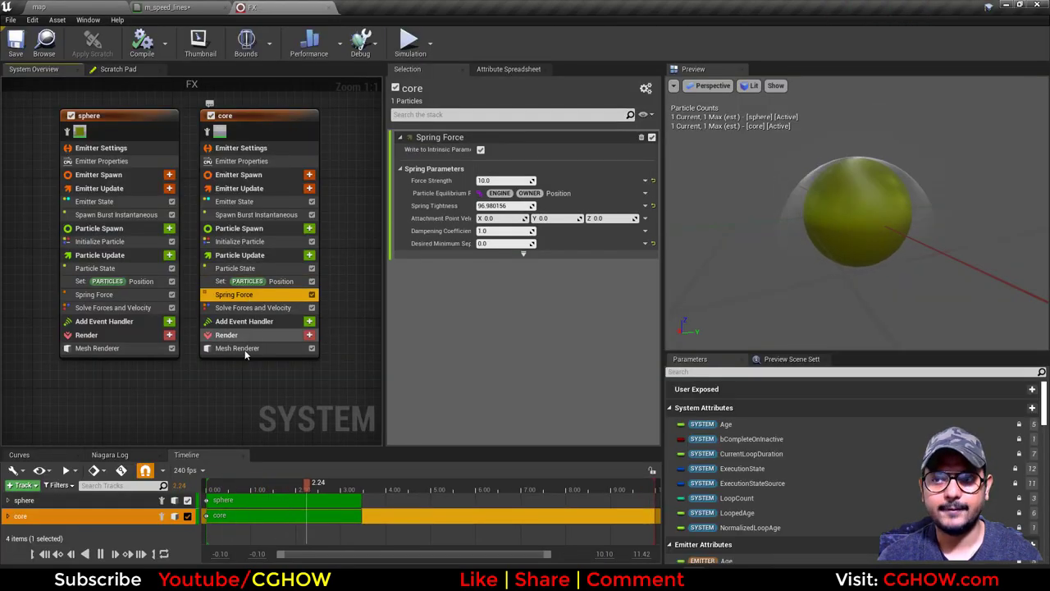
click(117, 295)
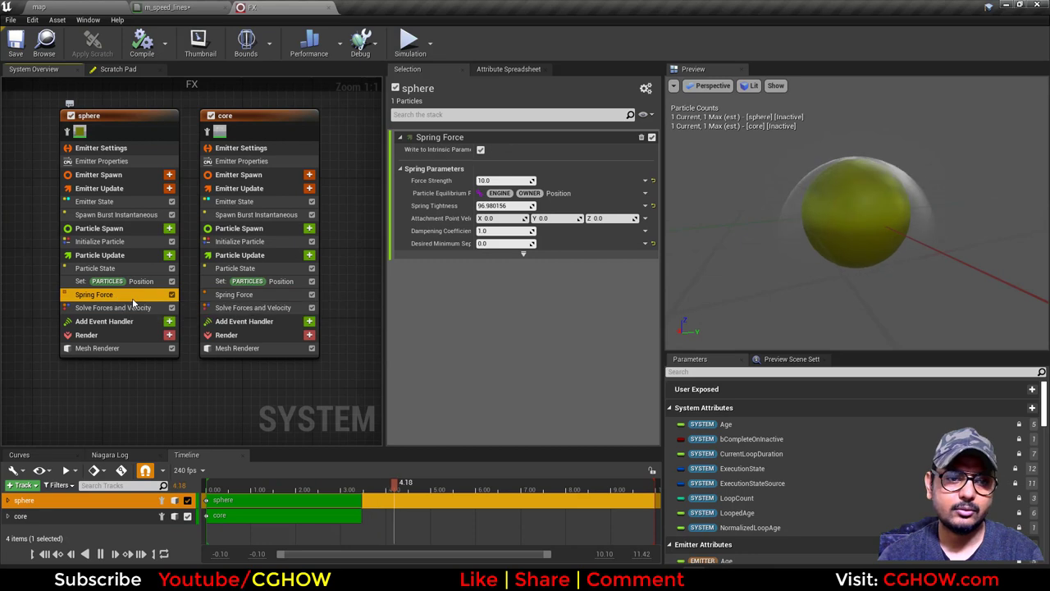
key(Delete)
click(156, 282)
click(261, 282)
key(Delete)
click(247, 283)
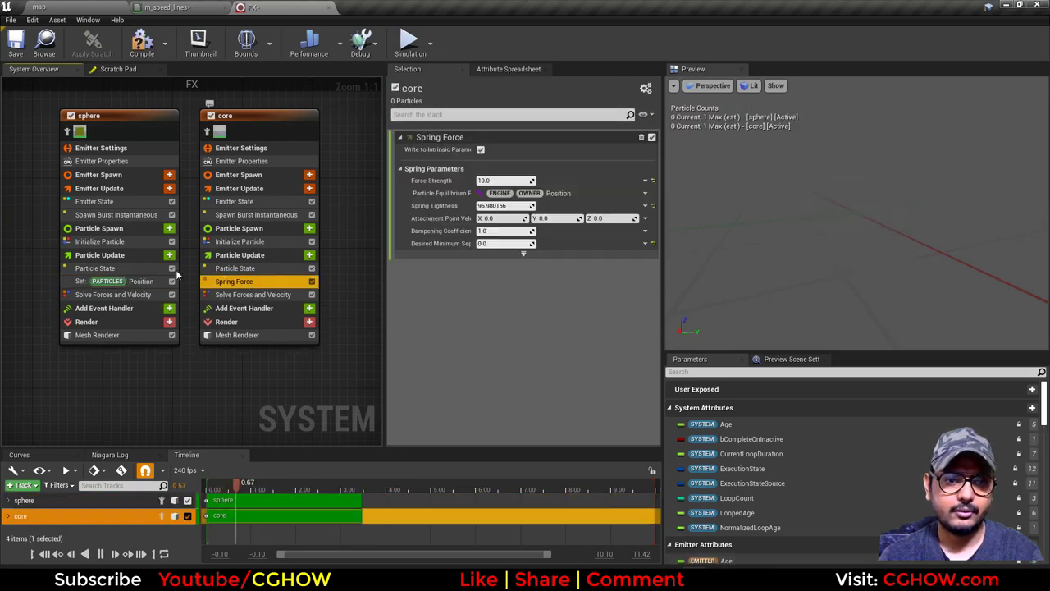
key(ctrl+z)
- Add a Jitter Position module to the sphere emitter's Particle Update and set its jitter amount to 3
click(169, 255)
text(j)
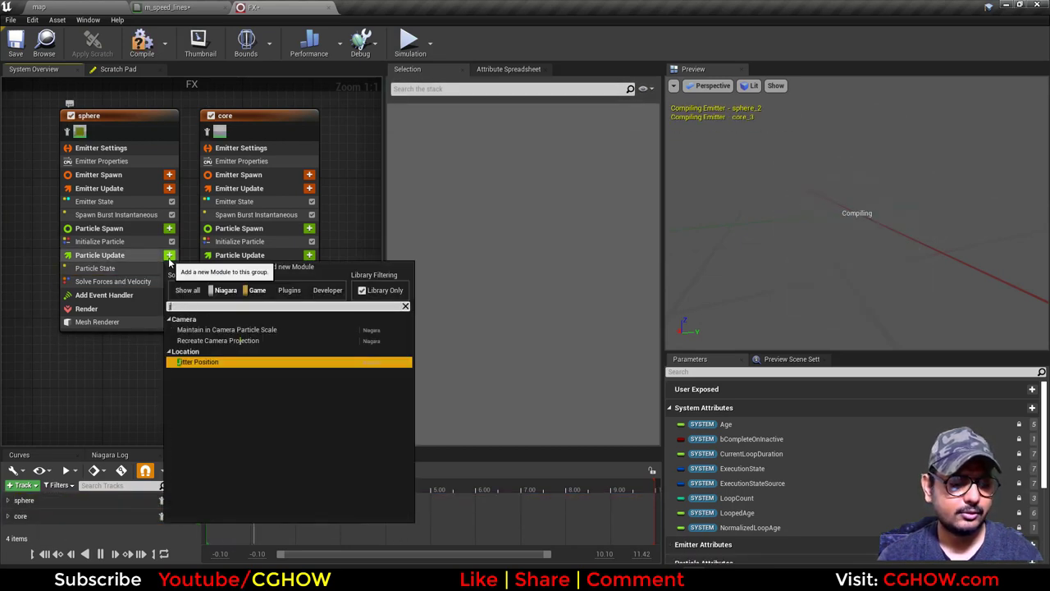
text(i)
click(187, 332)
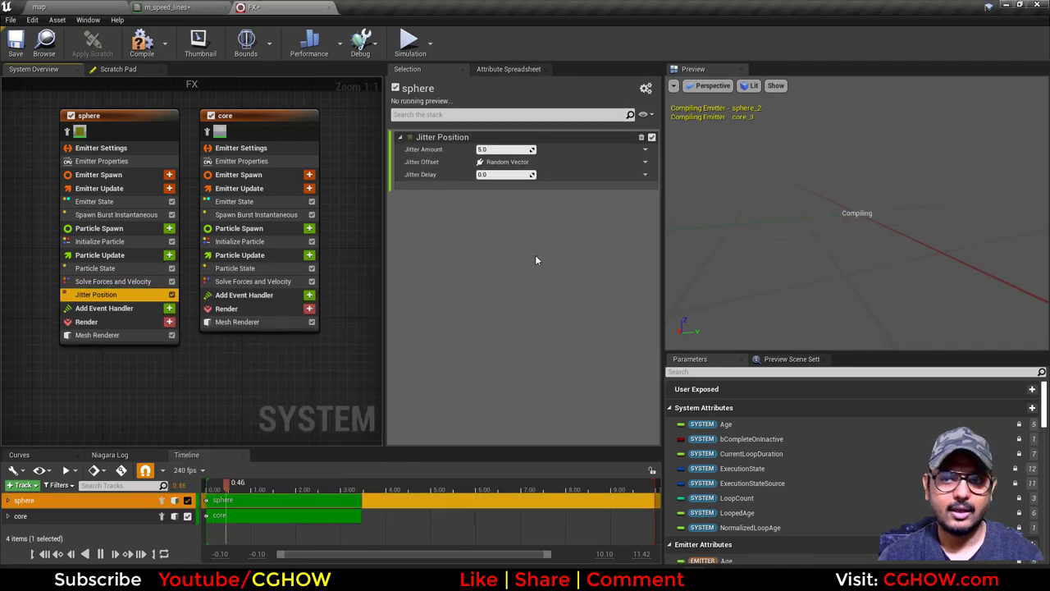
click(495, 150)
text(3)
key(Return)
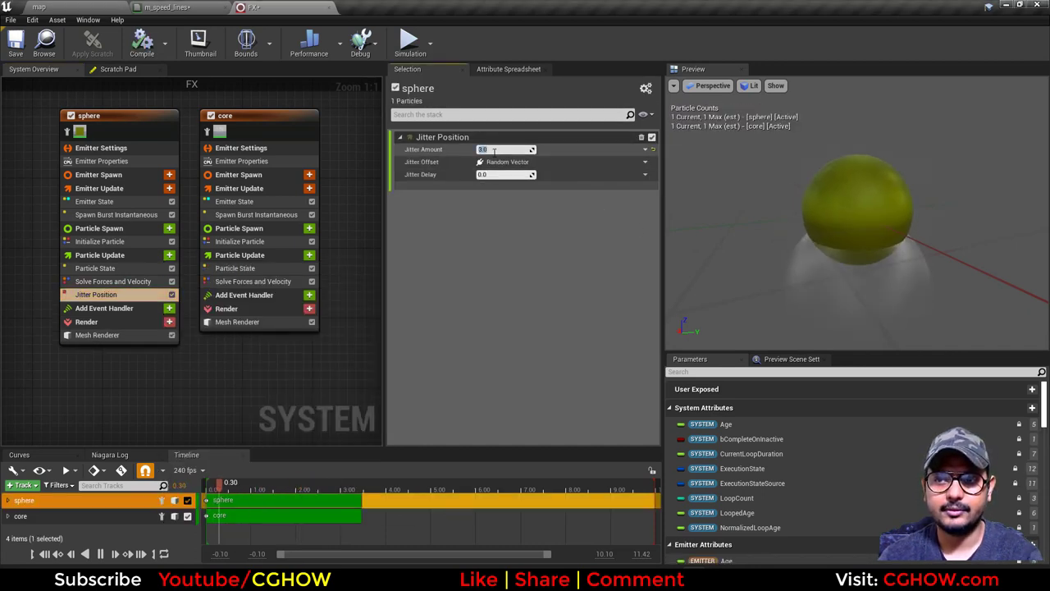
- Copy the sphere's Jitter Position module to core and set core's initial position offset to about 104 on Z
drag(144, 294, 258, 293)
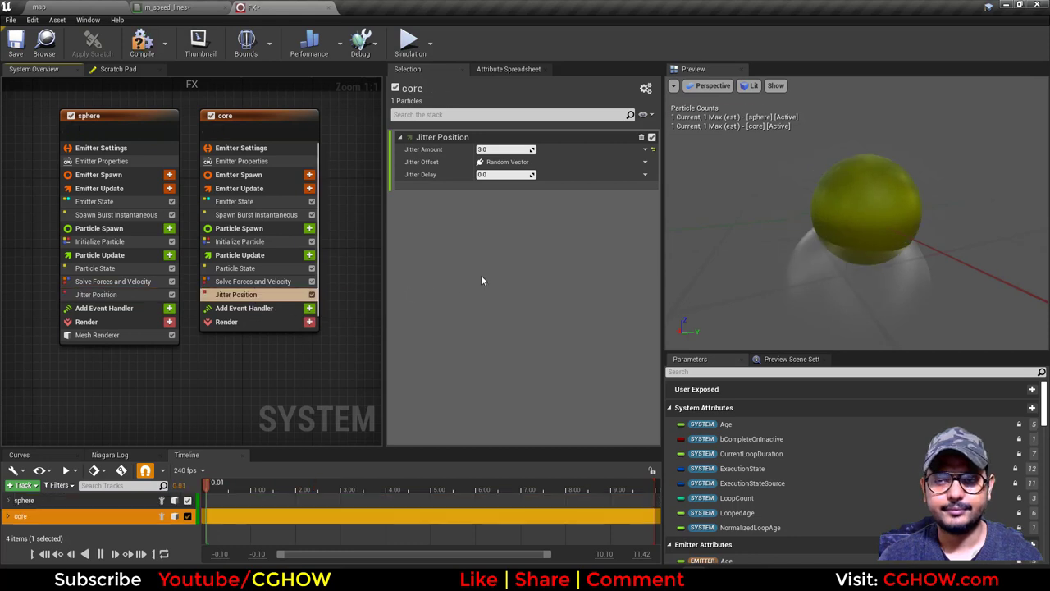
click(242, 242)
drag(607, 255, 656, 254)
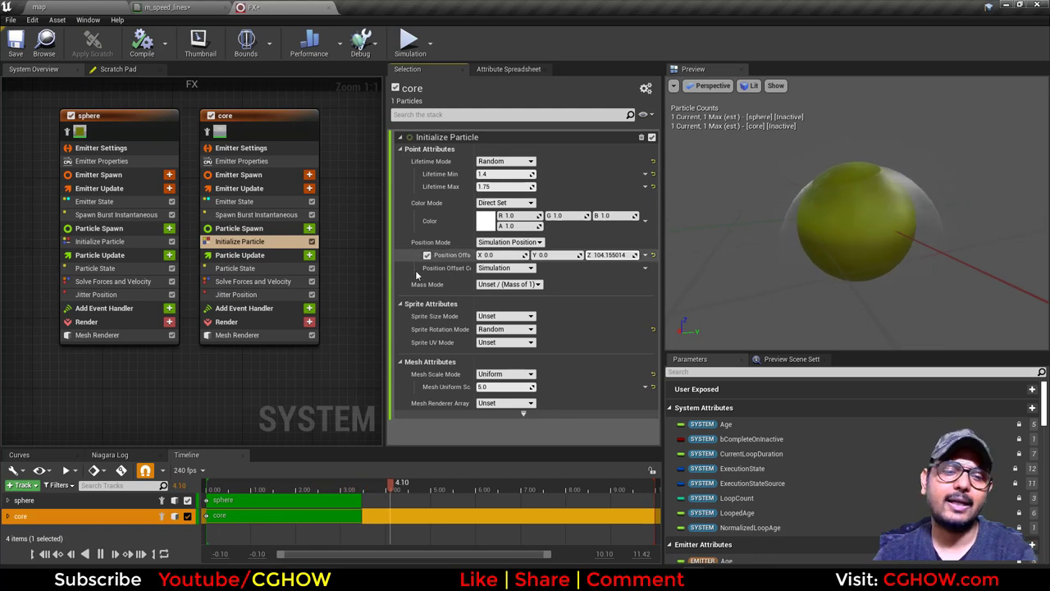
- Compare the Jitter Position modules of both emitters and remove the one from the core emitter
click(115, 294)
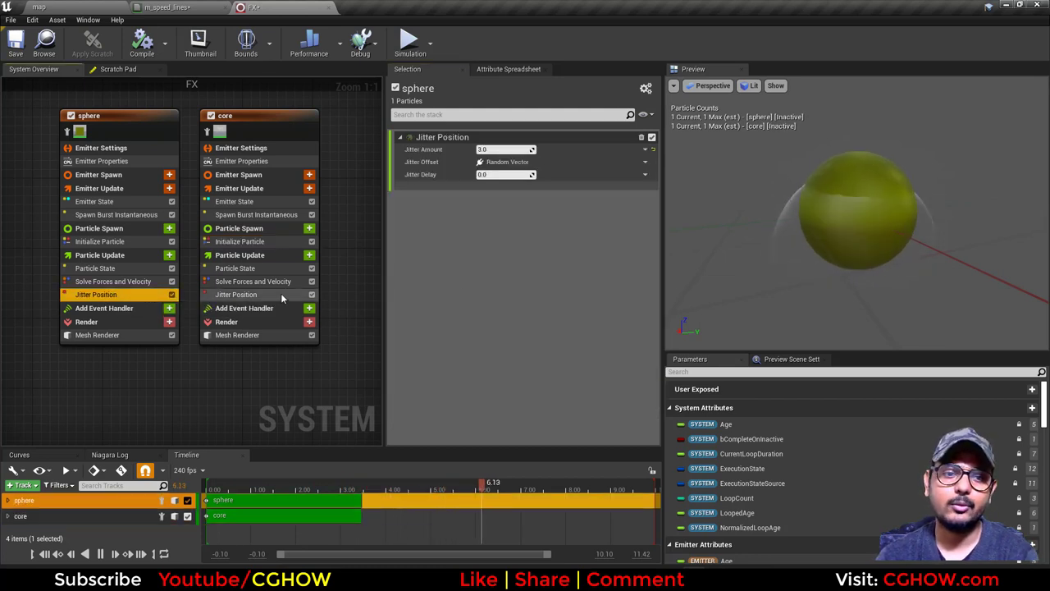
click(251, 296)
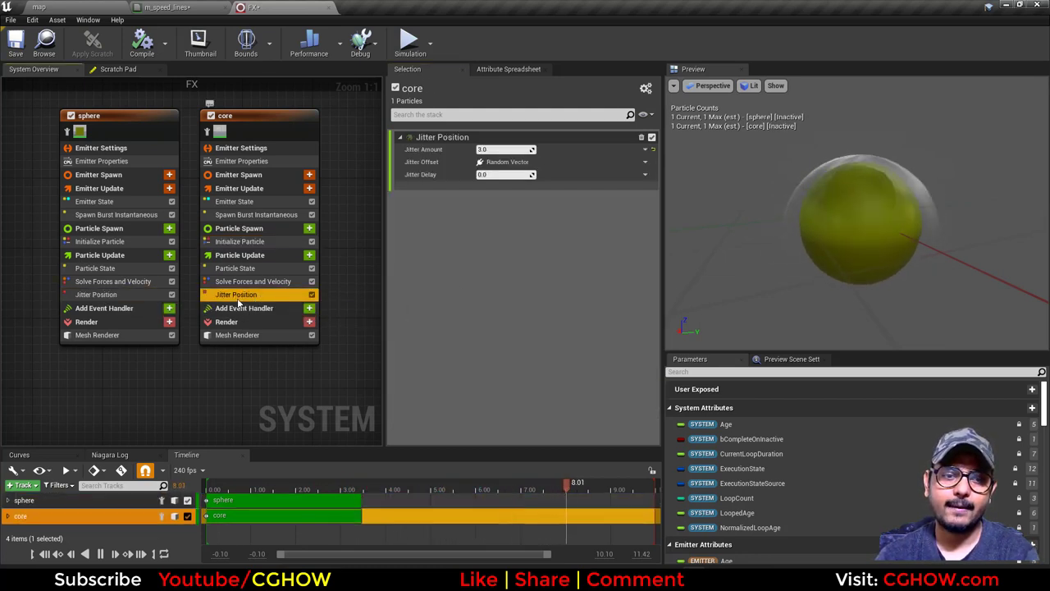
key(Delete)
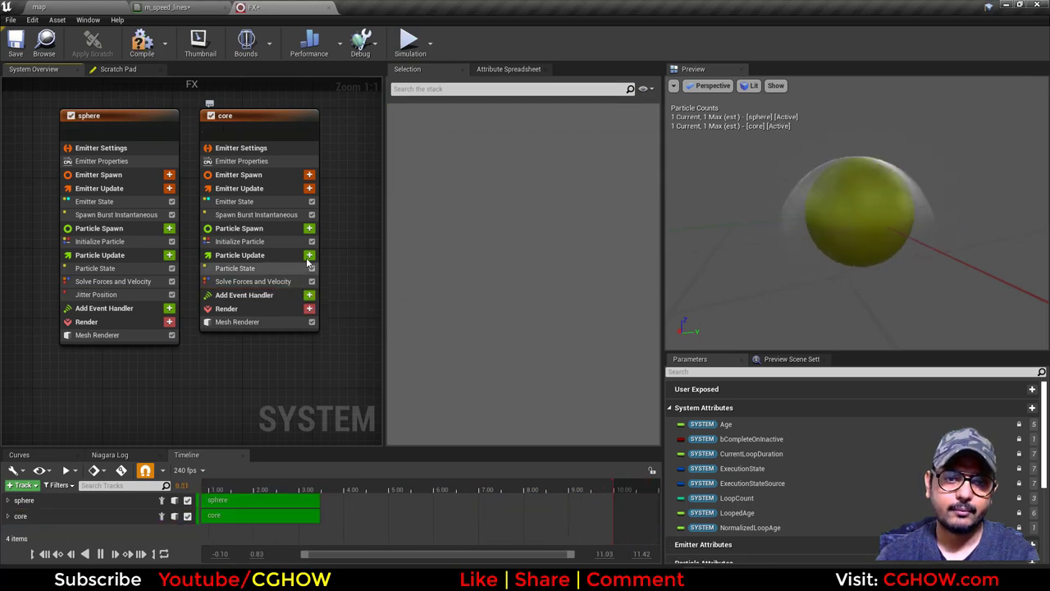
- Create a new scratch pad module in core's Particle Update and add a Particle Attribute Reader to its Map Get node
click(308, 254)
scroll(224, 390, down, 10)
scroll(152, 427, down, 2)
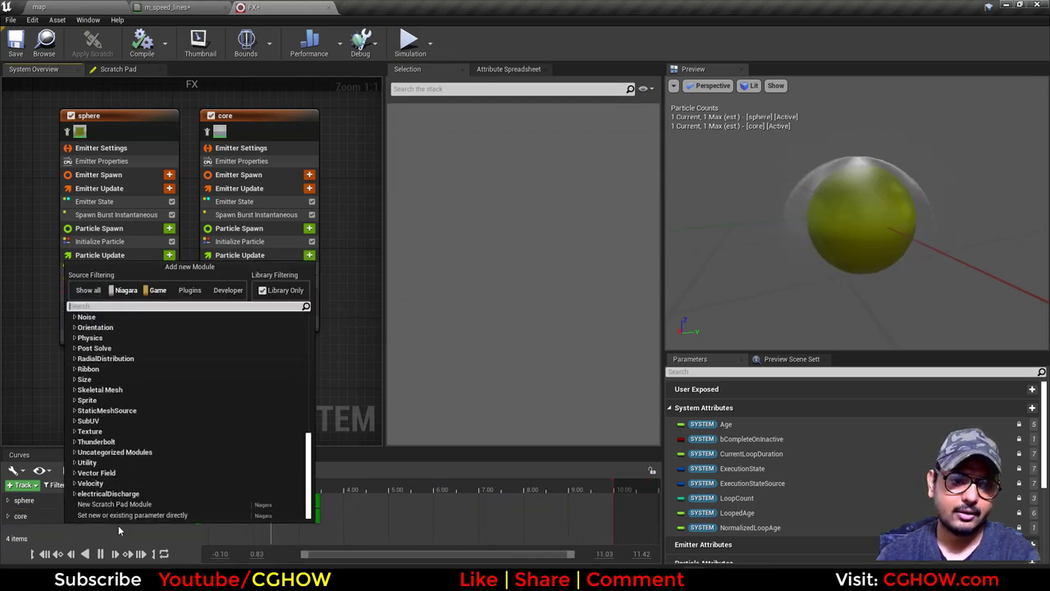
click(114, 504)
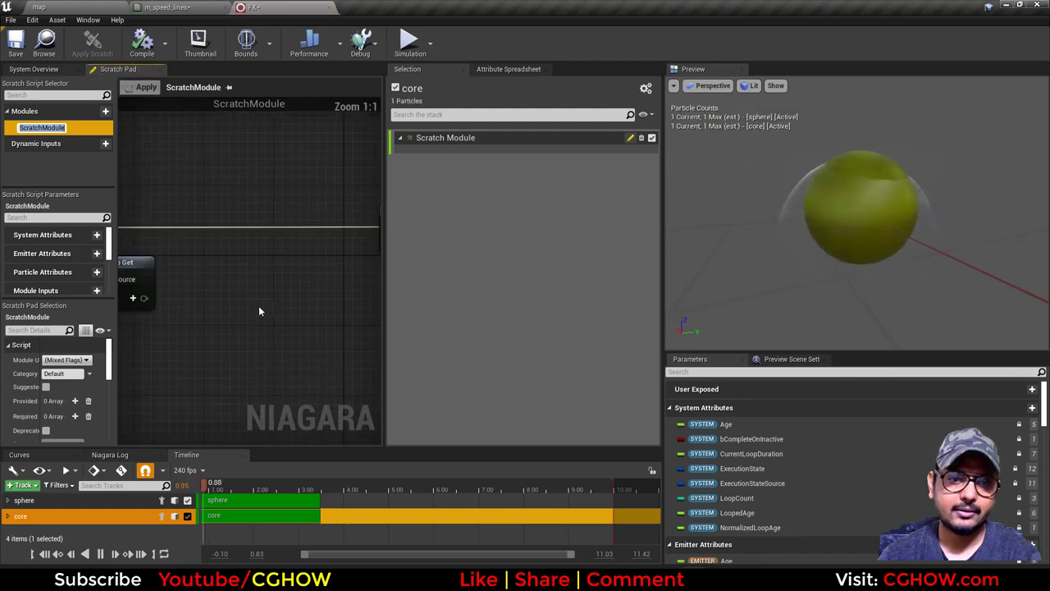
click(206, 278)
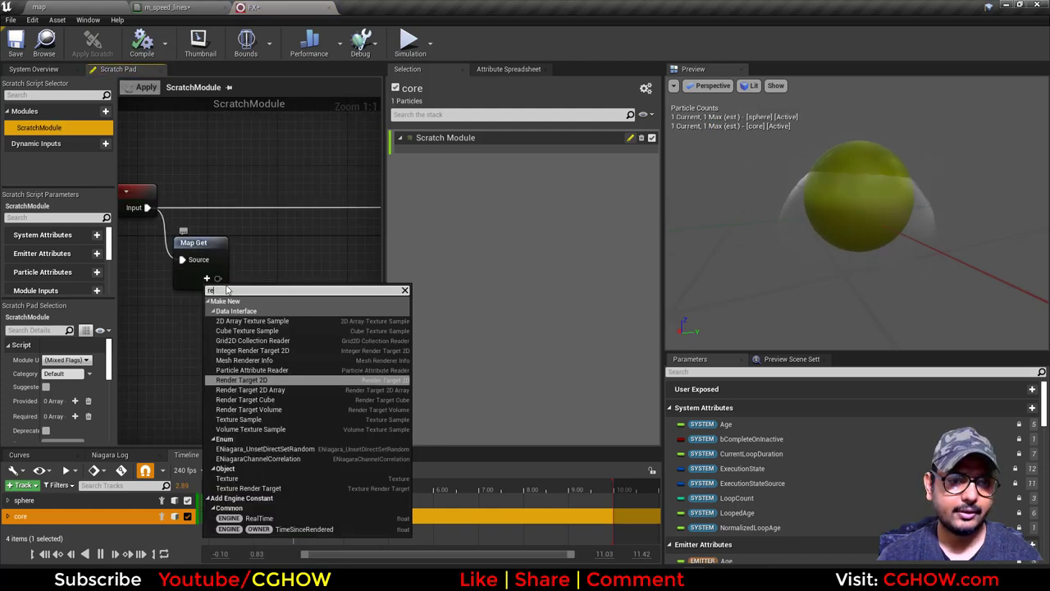
text(rea)
click(252, 331)
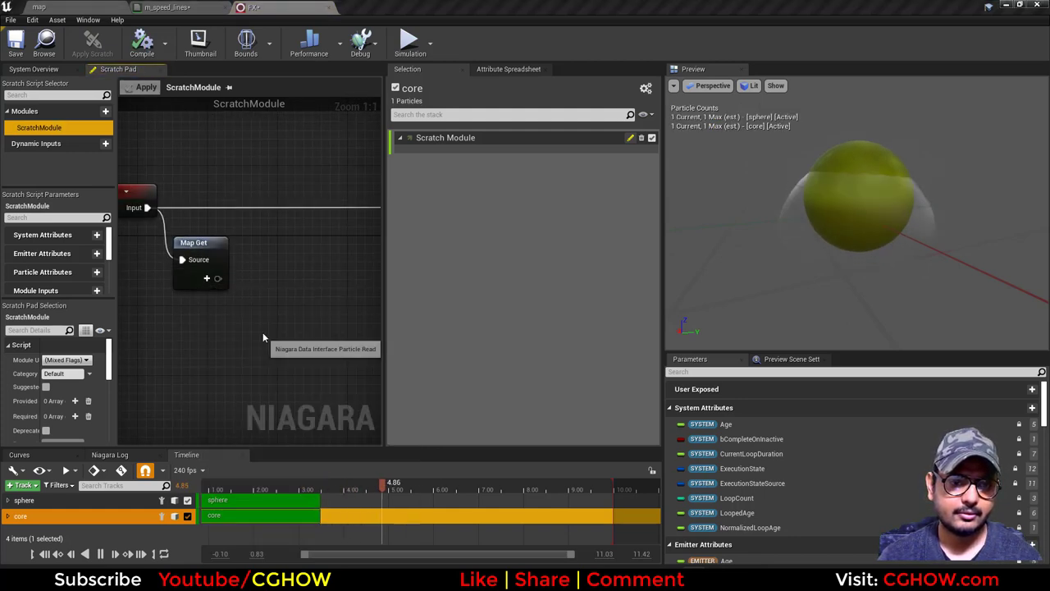
right_drag(263, 333, 205, 279)
- Try a Get Vector 2D by Index node on the attribute reader with its attribute set to Position
drag(244, 275, 244, 274)
text(vecto)
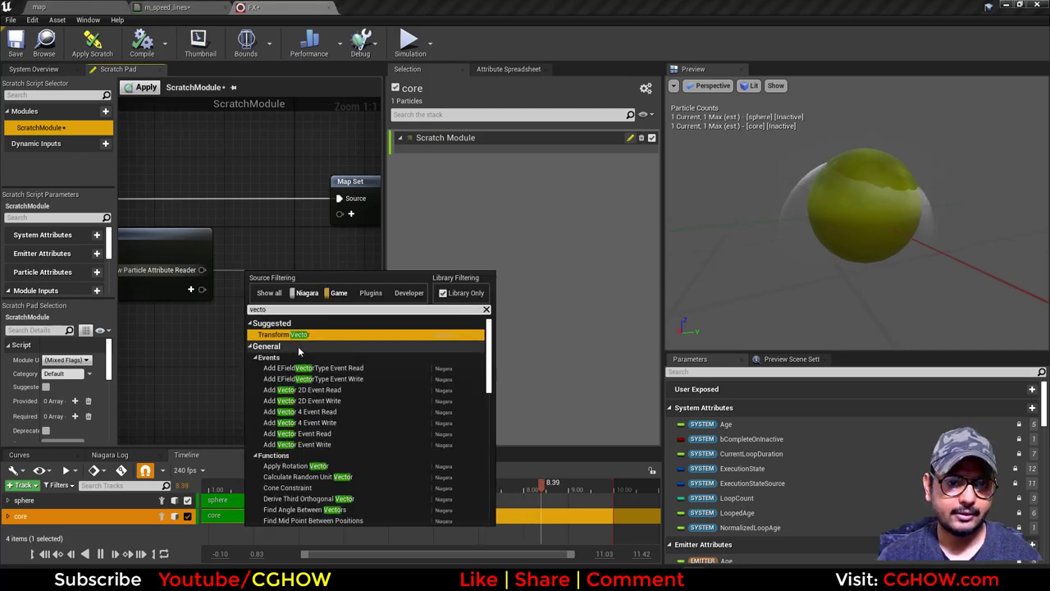
scroll(345, 426, down, 15)
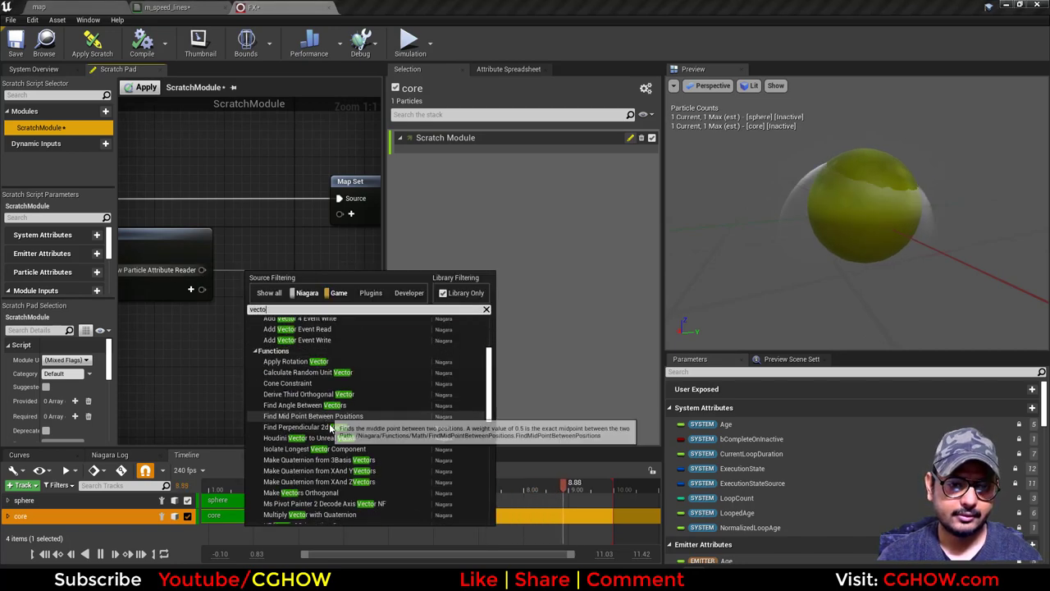
click(300, 474)
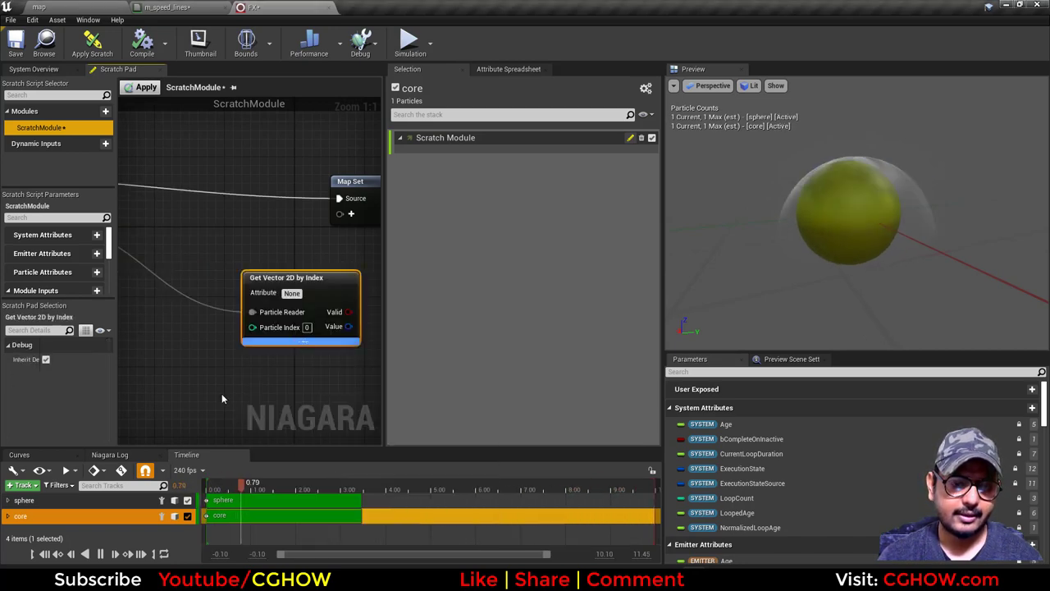
scroll(211, 350, down, 3)
right_drag(211, 349, 232, 345)
right_drag(351, 309, 304, 323)
scroll(303, 323, up, 3)
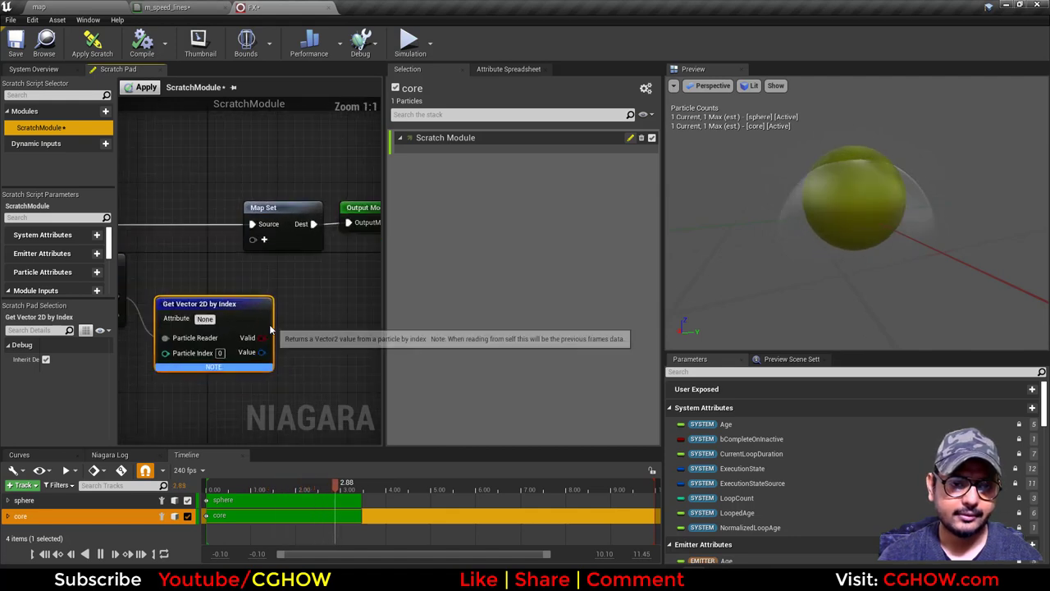
click(205, 318)
text(Position)
key(Return)
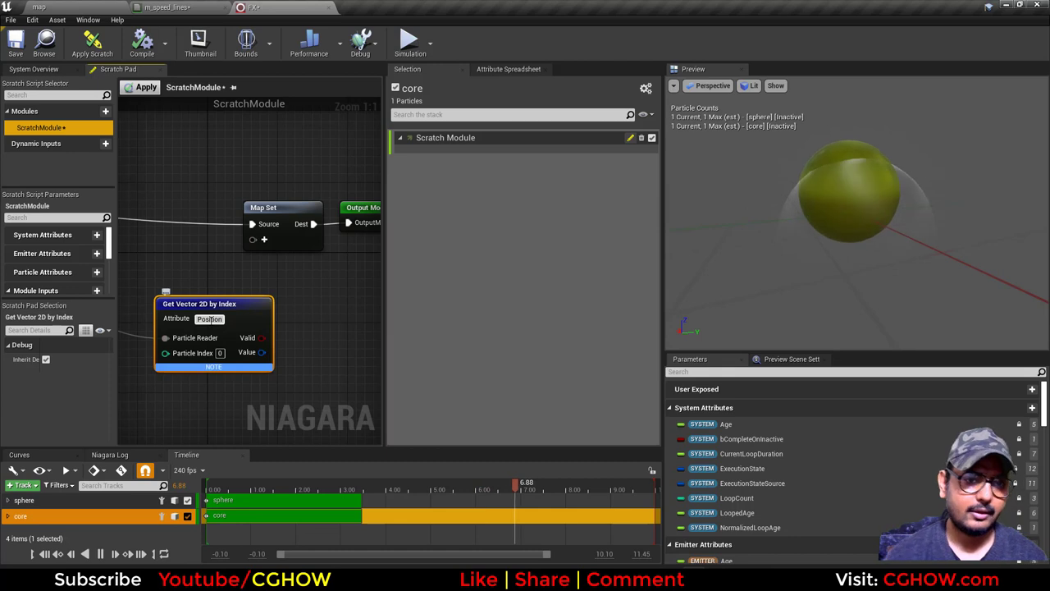
- Add Particles Position to the Map Set node, feed it the 2D vector value through a conversion node, and apply the script
click(264, 240)
text(pos)
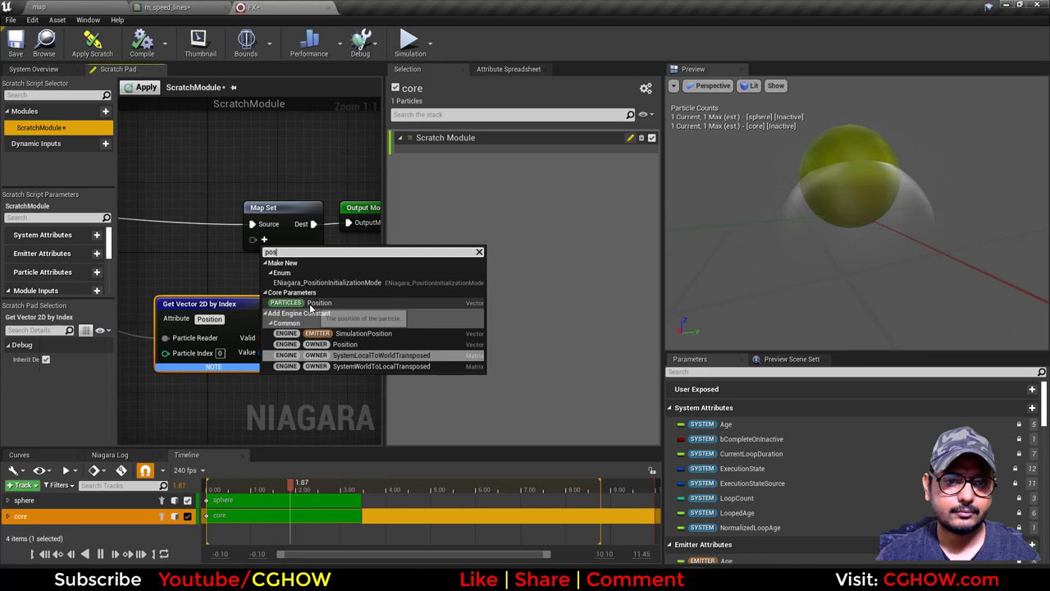
click(308, 305)
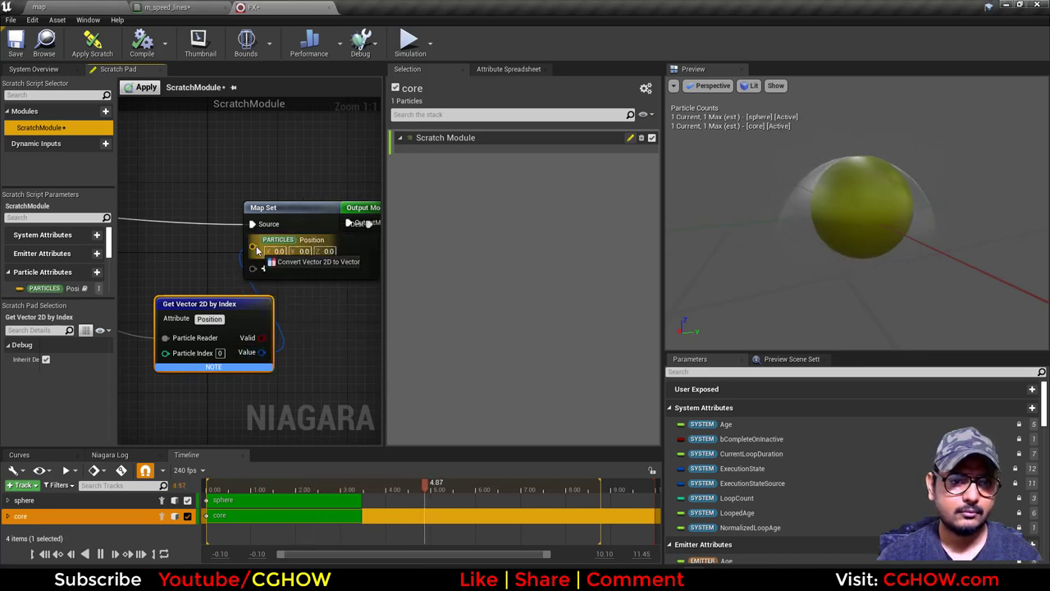
drag(257, 250, 304, 288)
click(146, 87)
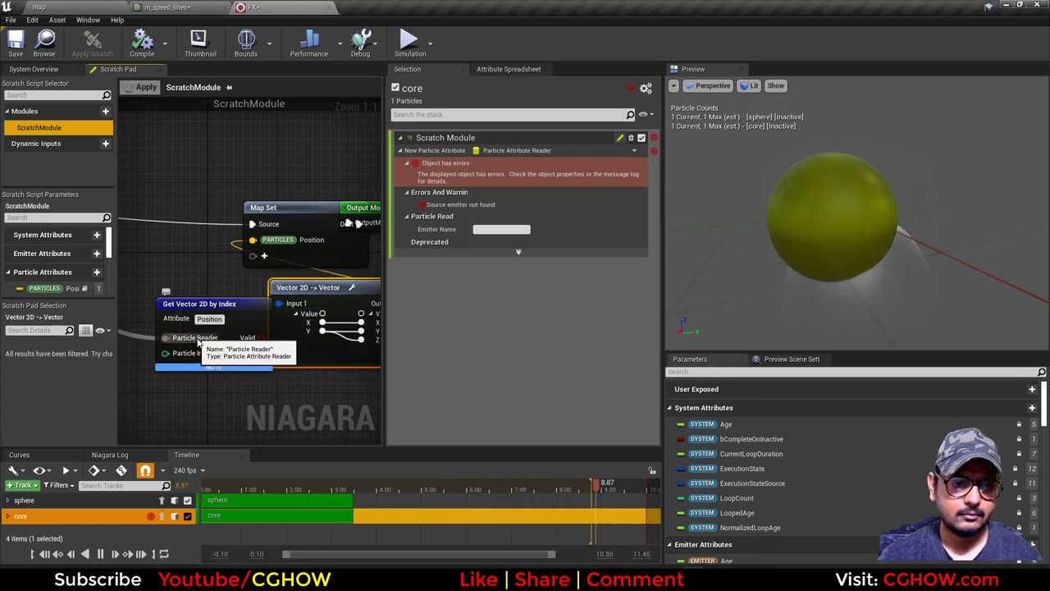
- Delete the Get Vector 2D by Index node and the Vector 2D to Vector conversion node
drag(205, 304, 194, 312)
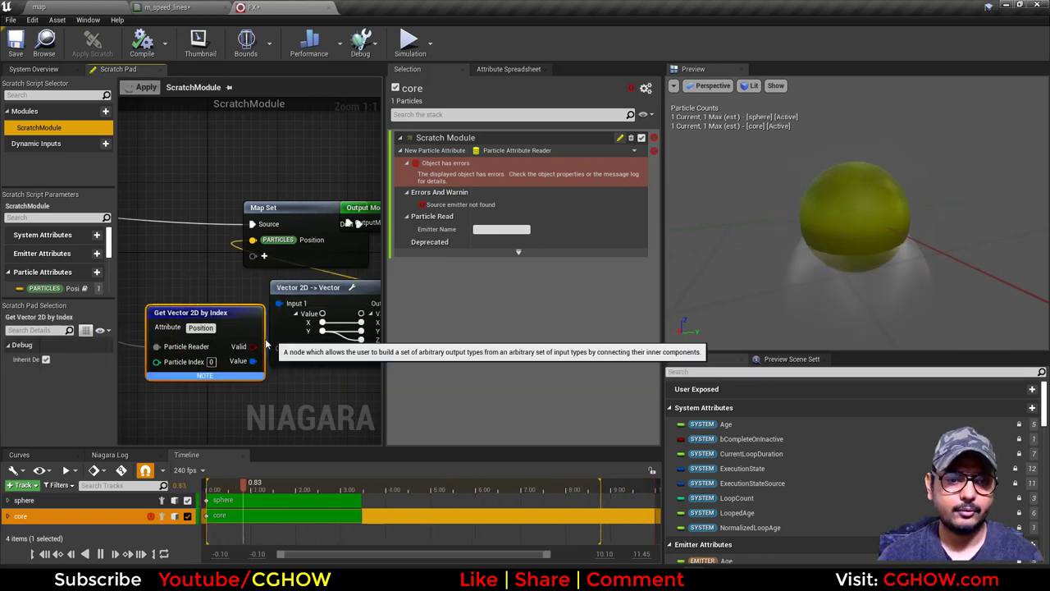
key(Delete)
click(272, 318)
key(Delete)
right_drag(208, 303, 304, 295)
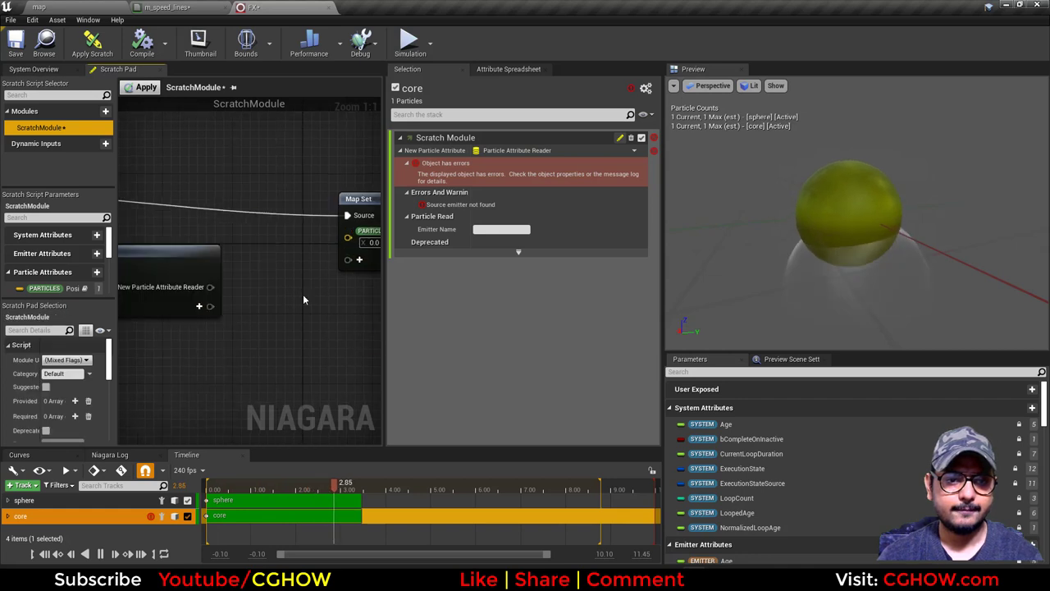
- Add a Get Vector by Index node to the attribute reader with attribute Position, connect its value to Particles Position, and apply
drag(210, 306, 269, 312)
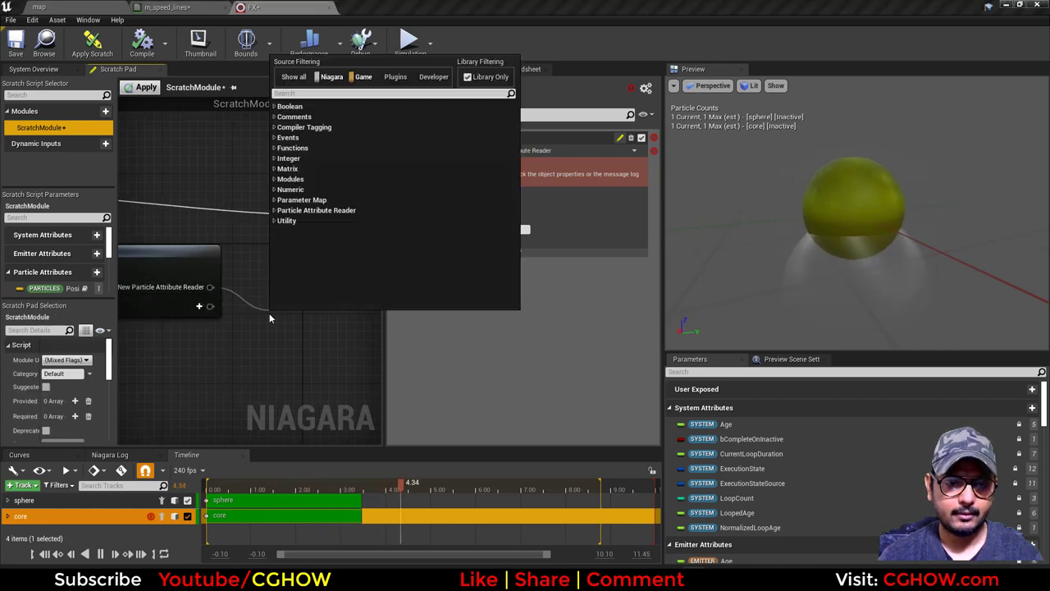
click(275, 211)
scroll(328, 246, down, 6)
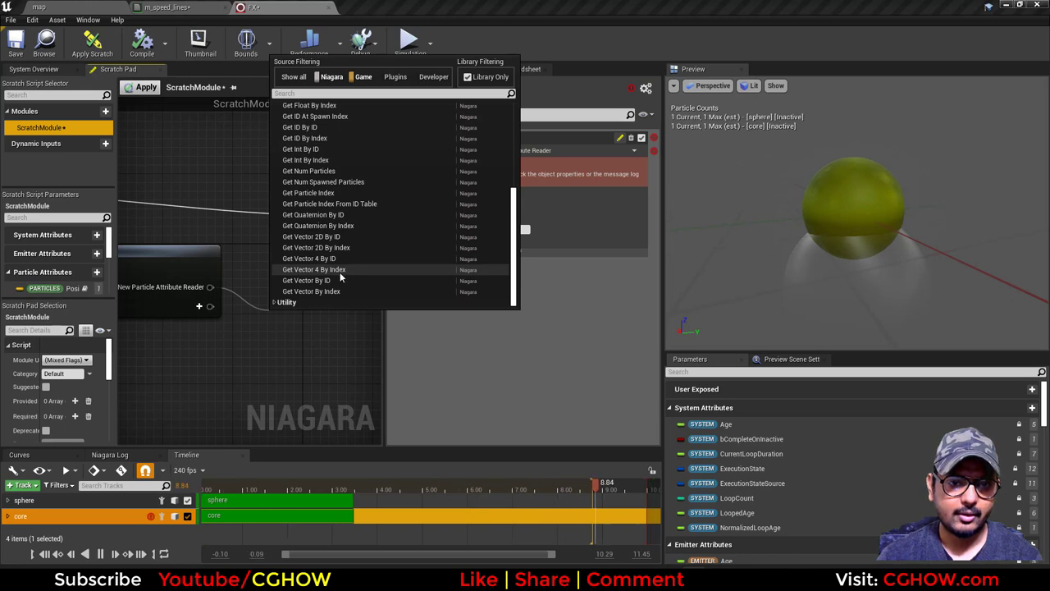
click(334, 291)
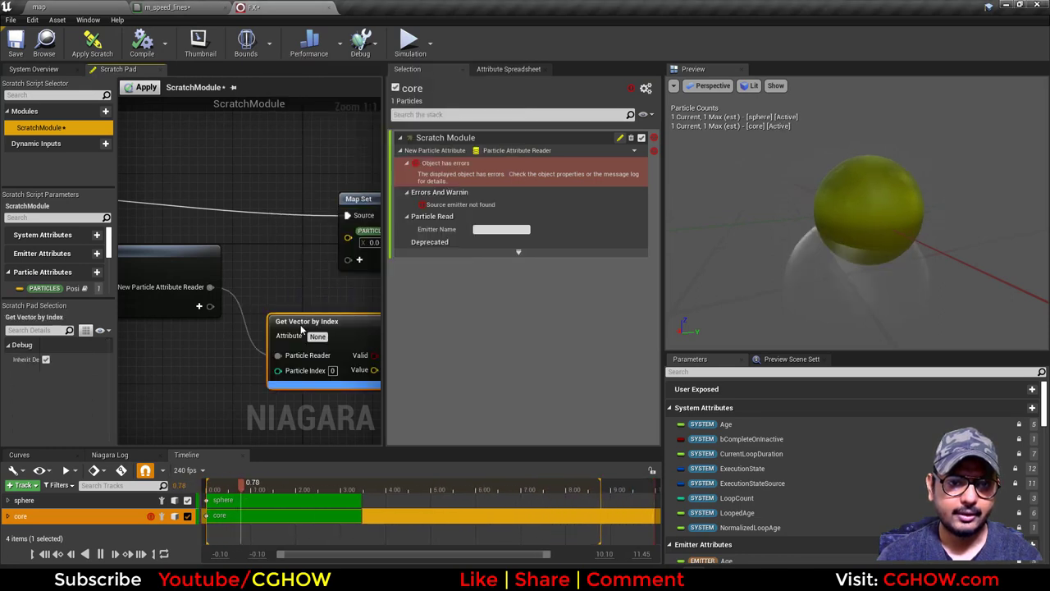
right_drag(281, 399, 227, 384)
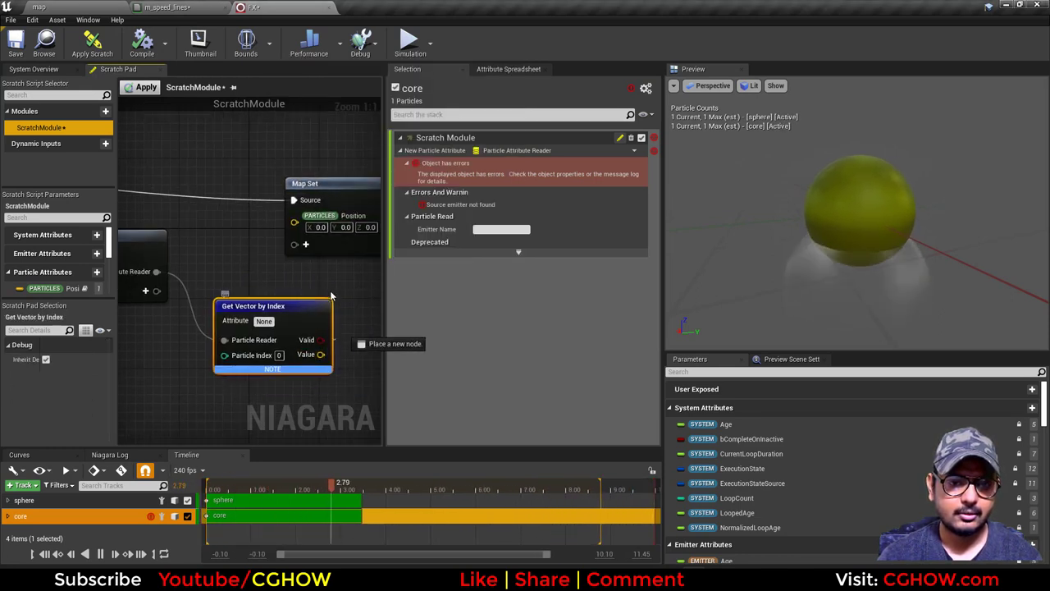
drag(300, 227, 299, 225)
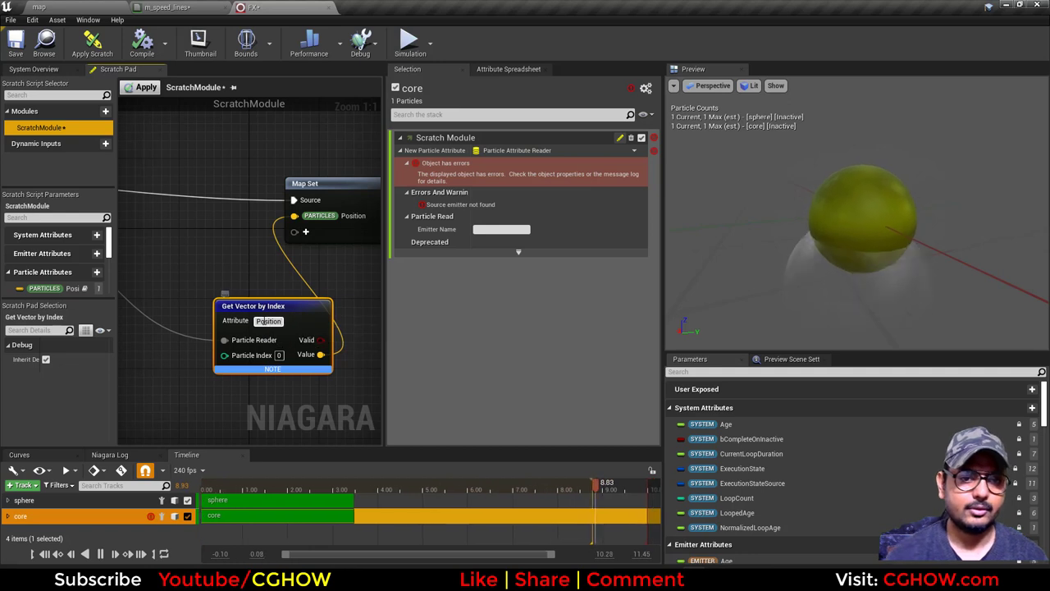
click(151, 89)
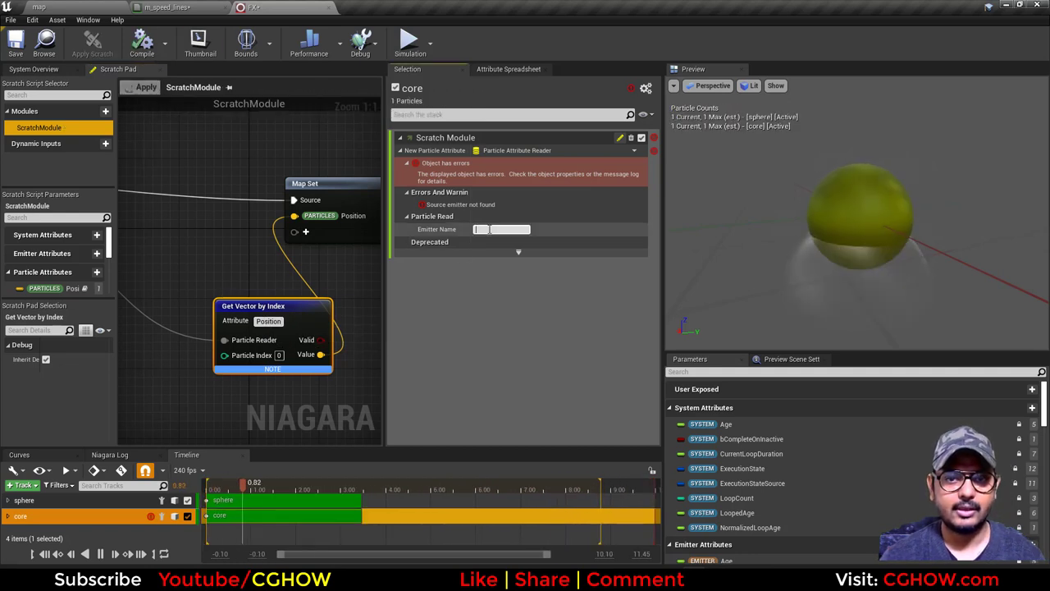
- Set the attribute reader's emitter name to Sphere, check the module in core's stack and reopen its graph
text(ere)
key(Return)
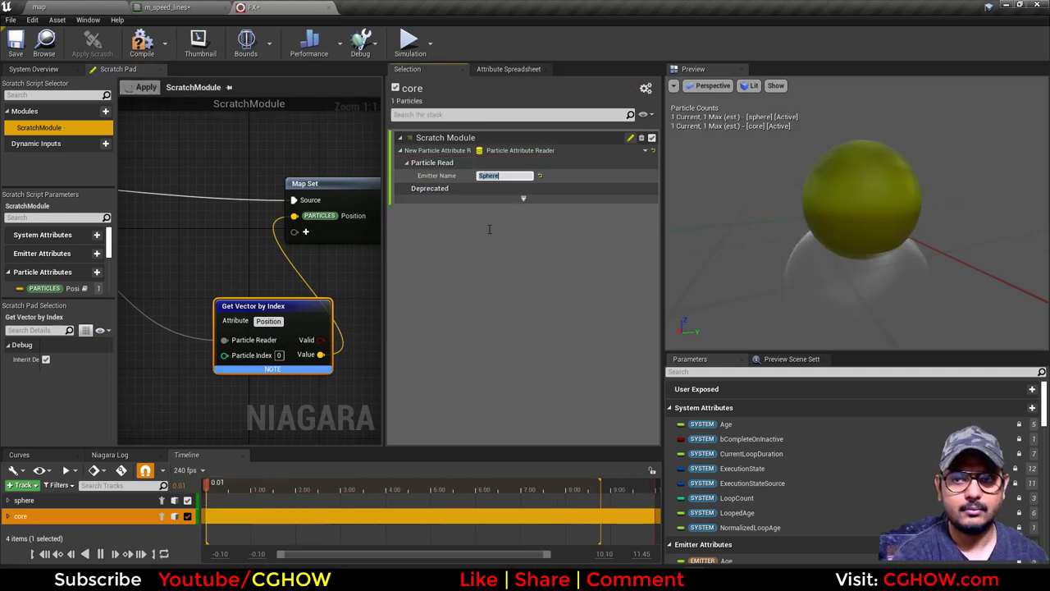
click(34, 69)
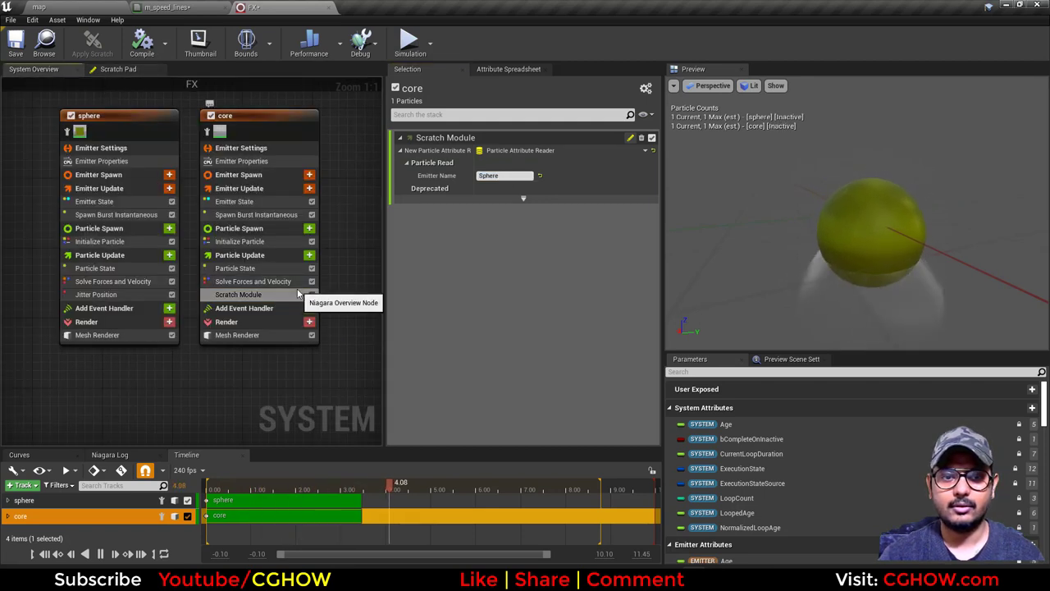
double_click(273, 297)
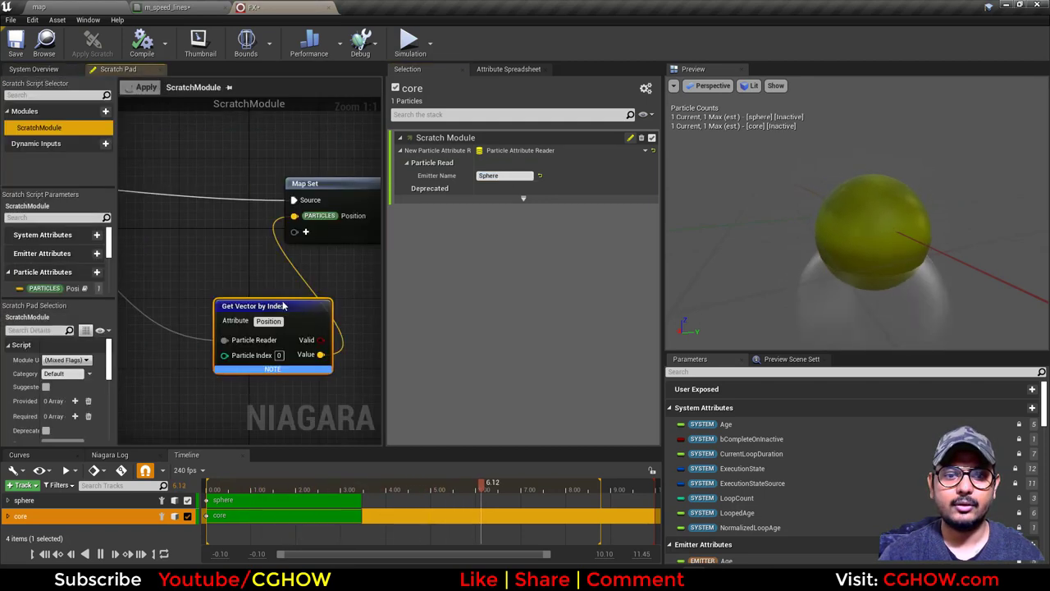
- Place an Add node in the scratch module graph, feed the Get Vector by Index value into A, and convert B to Vector
drag(320, 310, 276, 310)
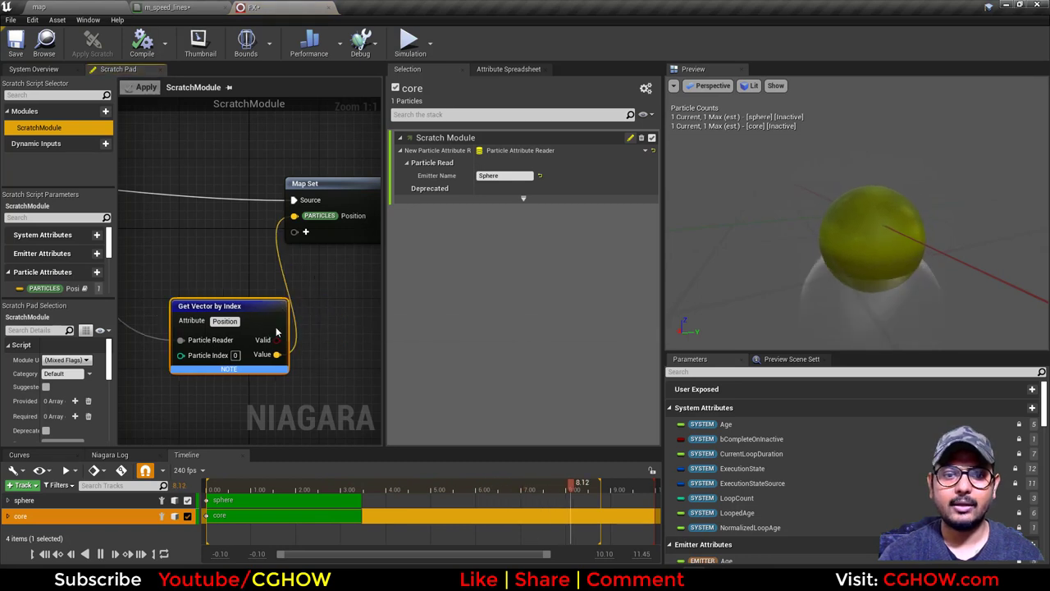
right_drag(263, 265, 240, 267)
key(a)
click(296, 273)
drag(254, 355, 300, 310)
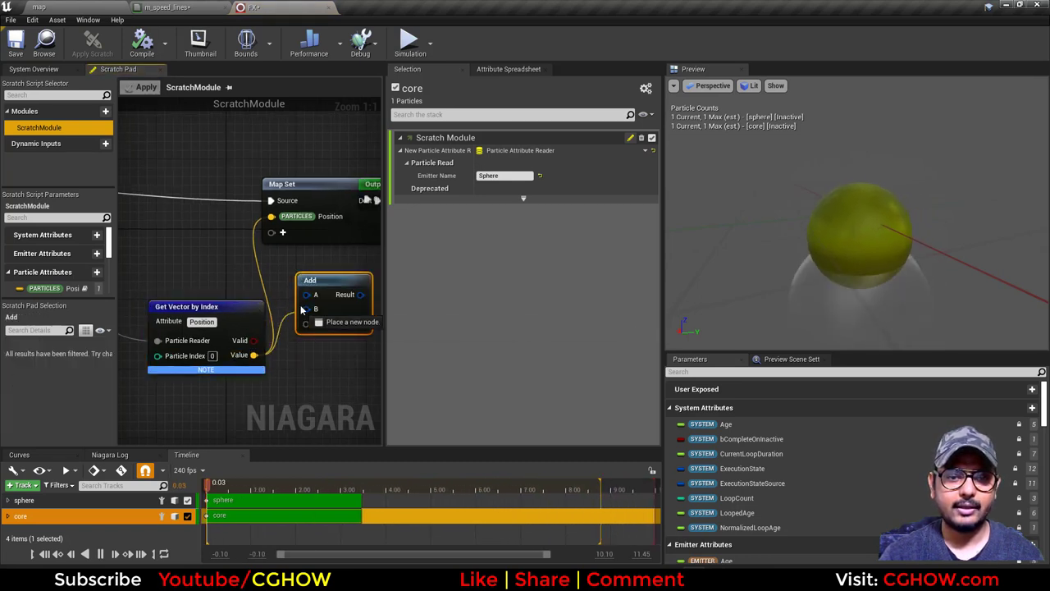
right_click(307, 309)
mouse_move(392, 347)
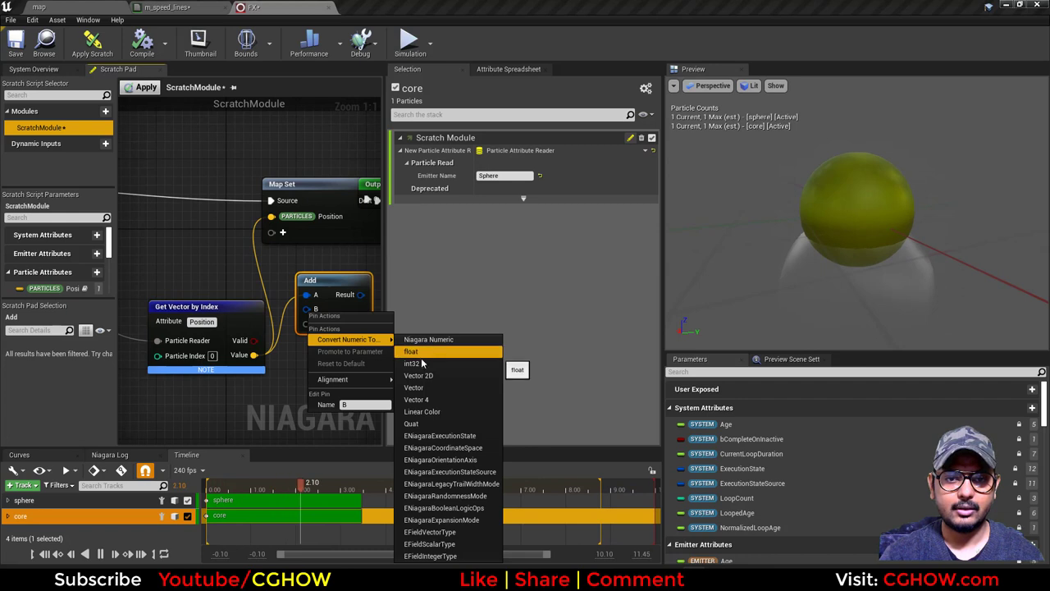
click(427, 388)
- Connect the Add result to Particles Position, expose B as a module input, and apply the script
right_drag(370, 304, 291, 300)
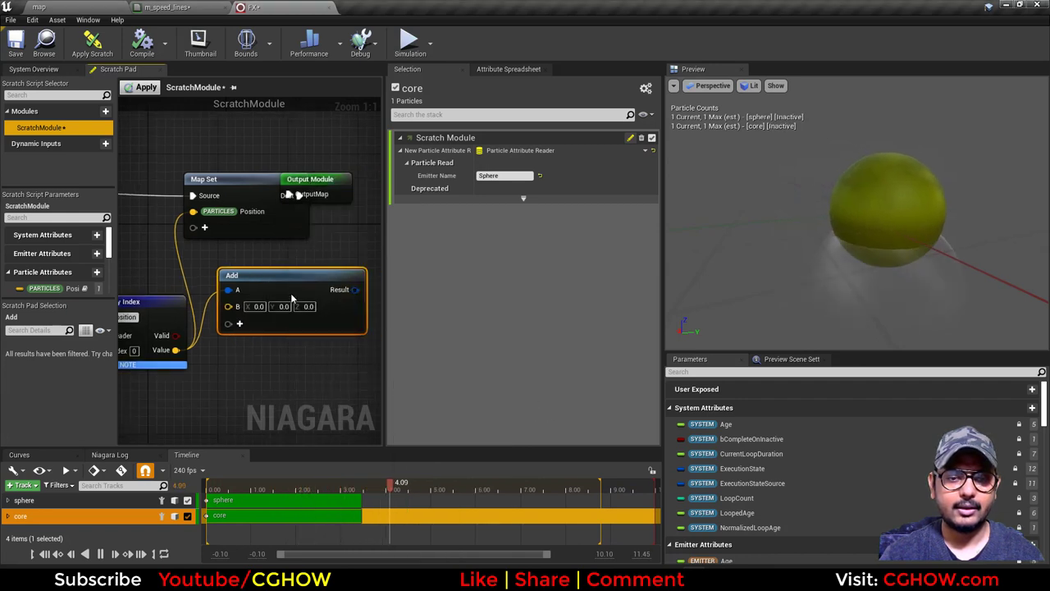
drag(216, 215, 215, 215)
right_drag(222, 309, 424, 299)
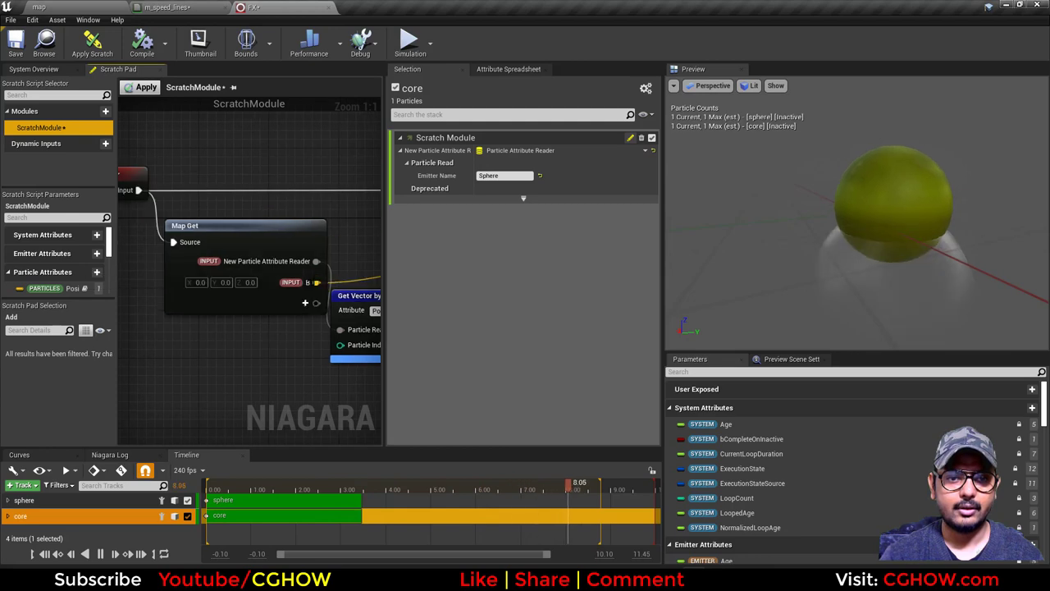
click(146, 87)
- Adjust the Z offset of core's scratch module input B, trying 150, 120 and 100 before settling on about 107.2
click(33, 69)
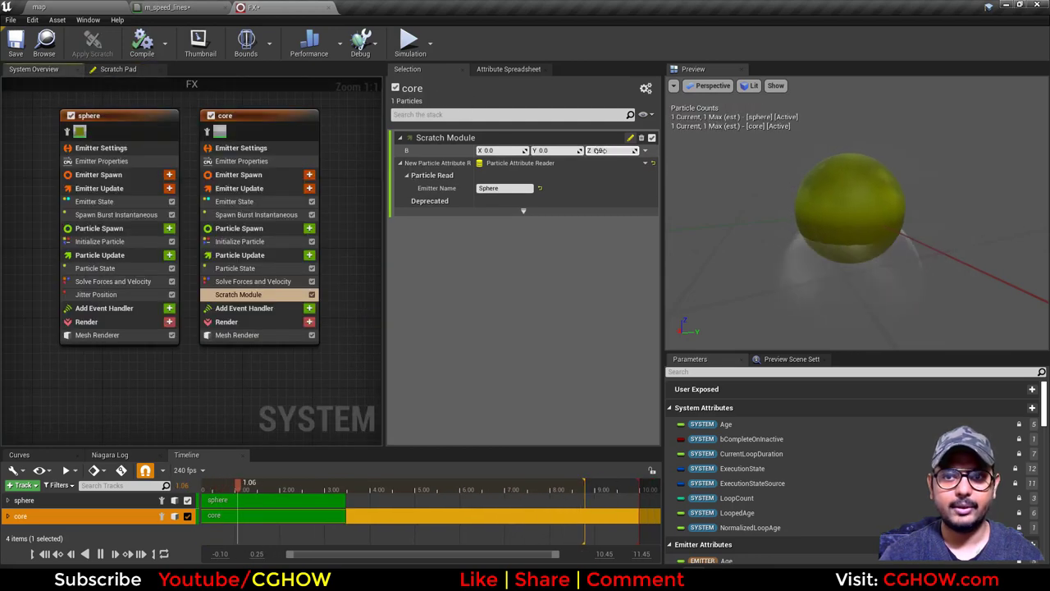
click(634, 151)
text(150)
key(Return)
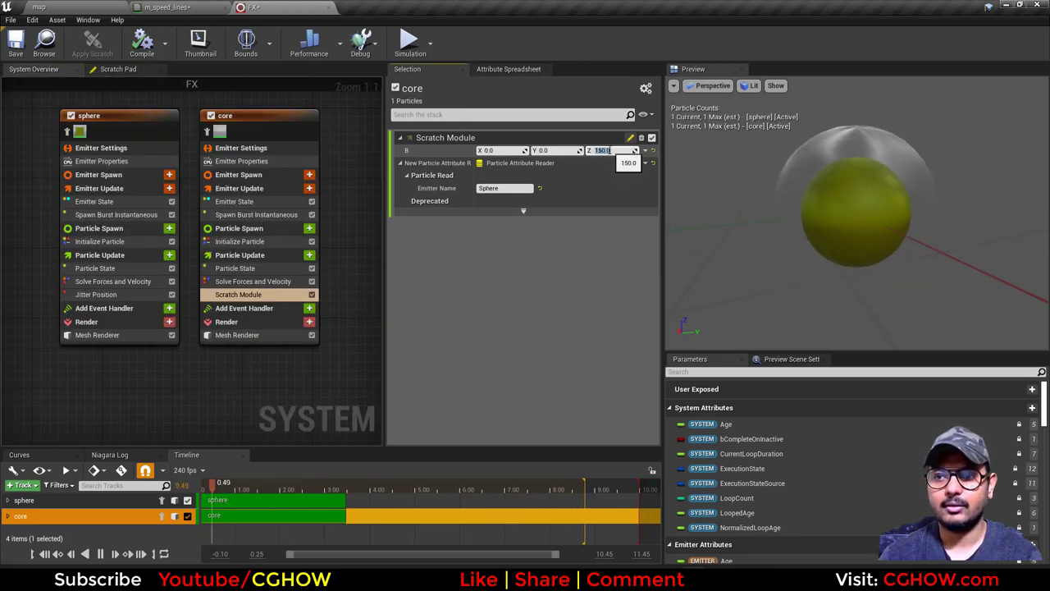
text(120)
key(Return)
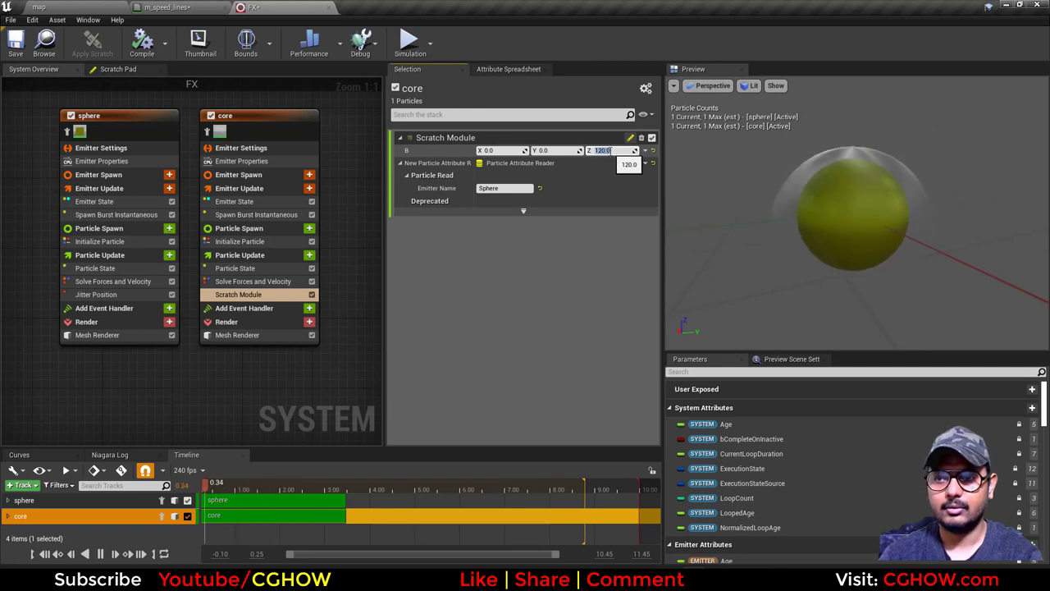
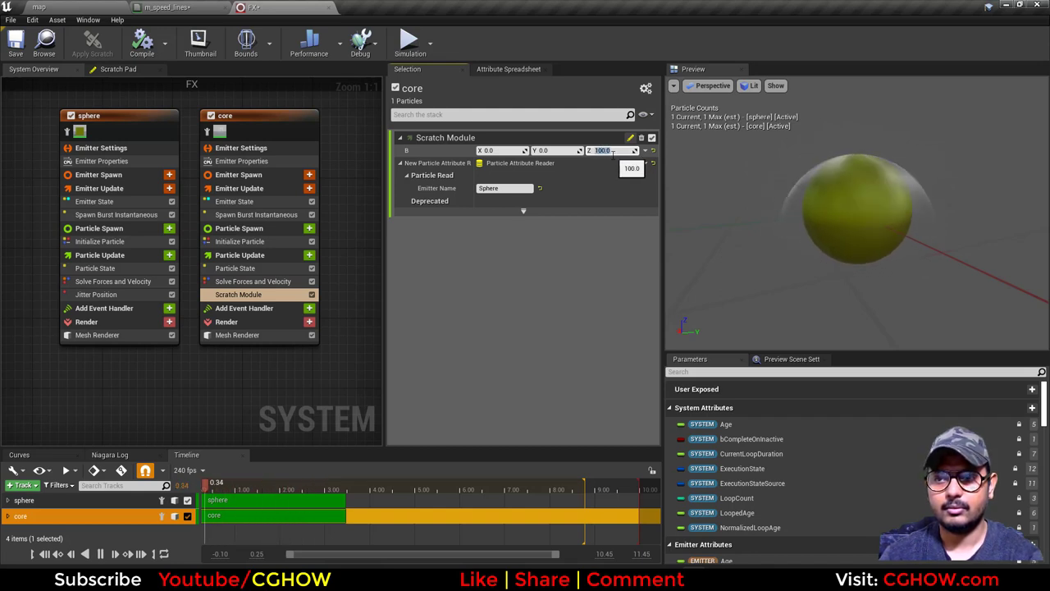
mouse_move(872, 257)
mouse_down()
mouse_move(927, 221)
mouse_move(910, 278)
mouse_move(871, 258)
mouse_up()
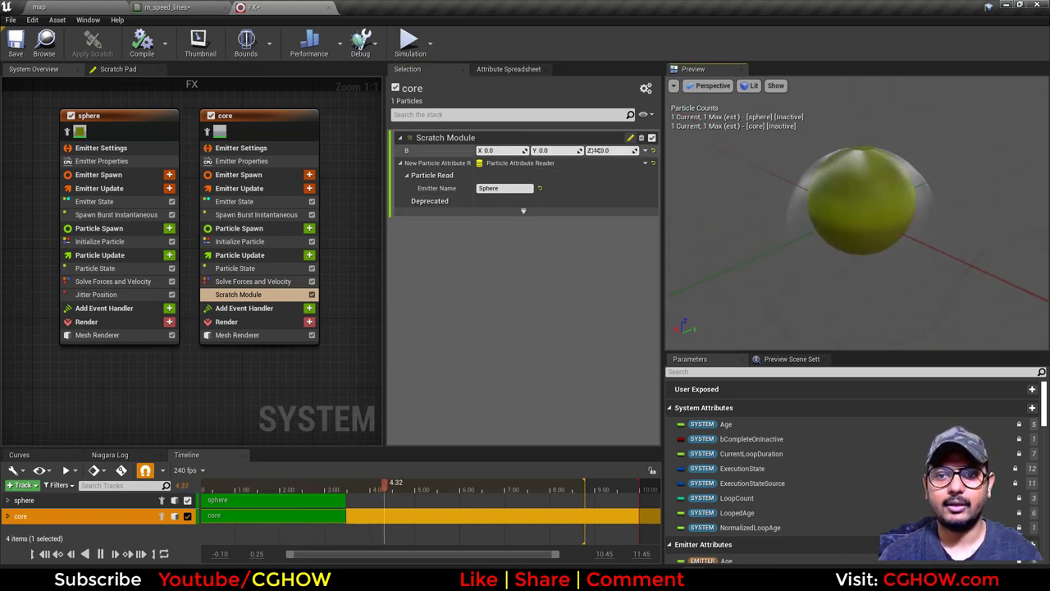
drag(610, 151, 624, 151)
drag(884, 218, 866, 220)
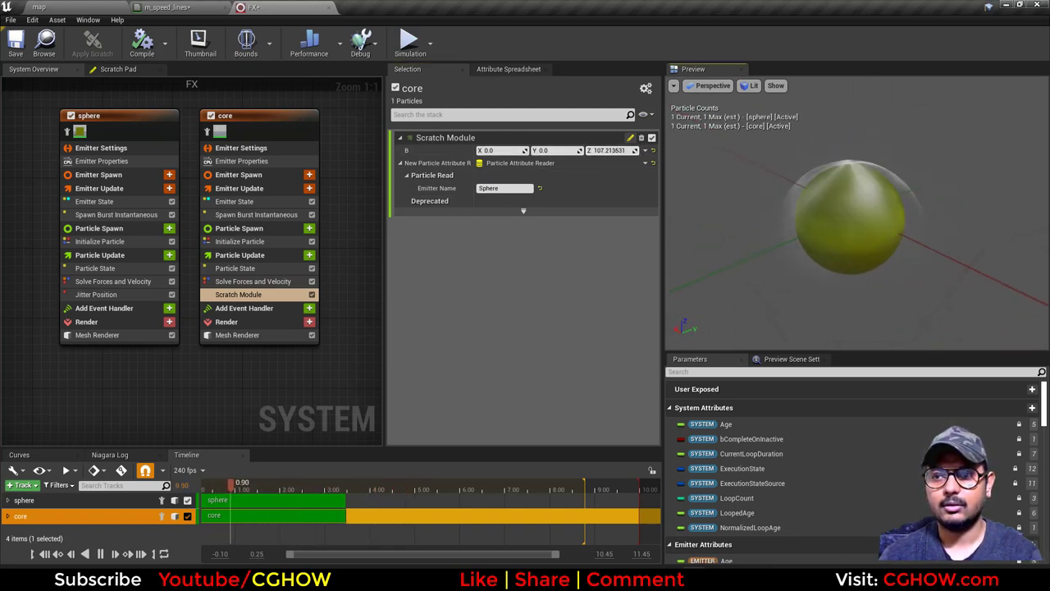
- Rotate the FX actor in the level by about -8.65° on X, and enable Local Space for both the core and sphere emitters
click(125, 6)
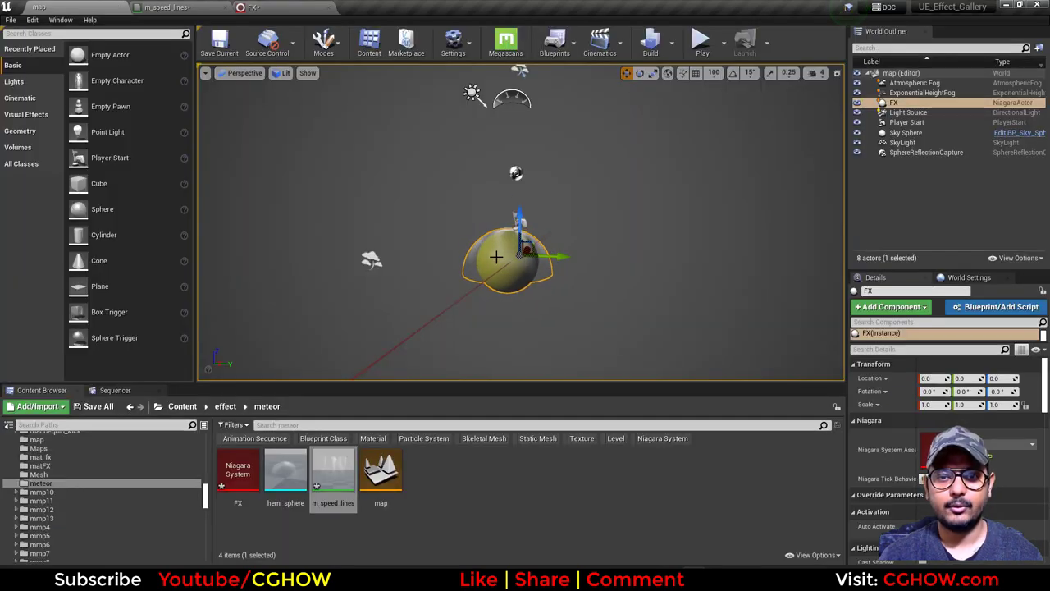
mouse_move(554, 217)
mouse_down()
mouse_move(533, 215)
mouse_move(543, 217)
mouse_up()
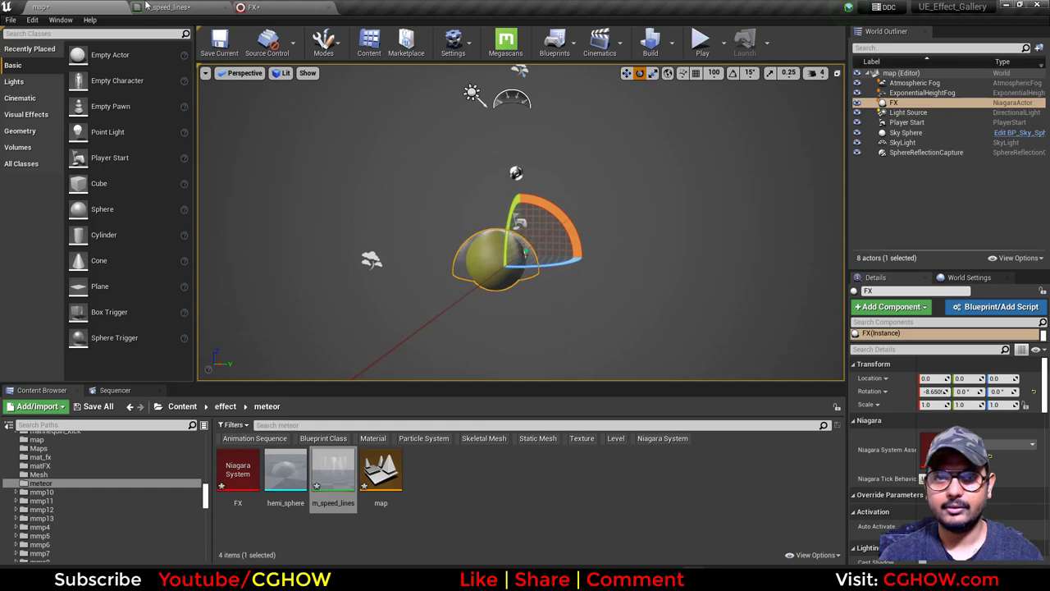
click(250, 6)
click(241, 161)
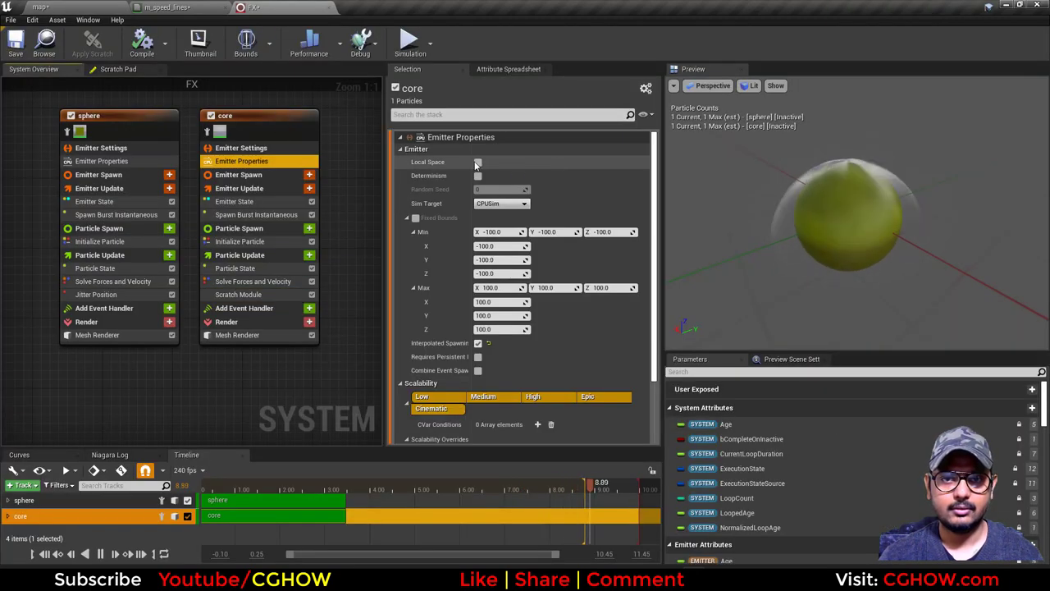
click(102, 160)
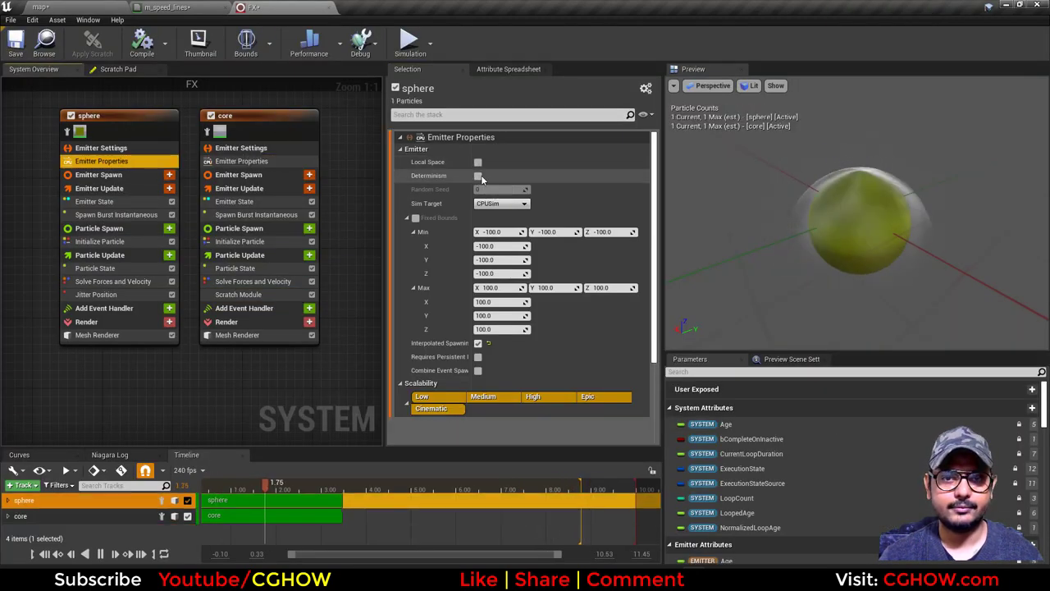
- Rotate the FX actor in the level around X to about -105° and check that both meshes follow the rotation
click(127, 7)
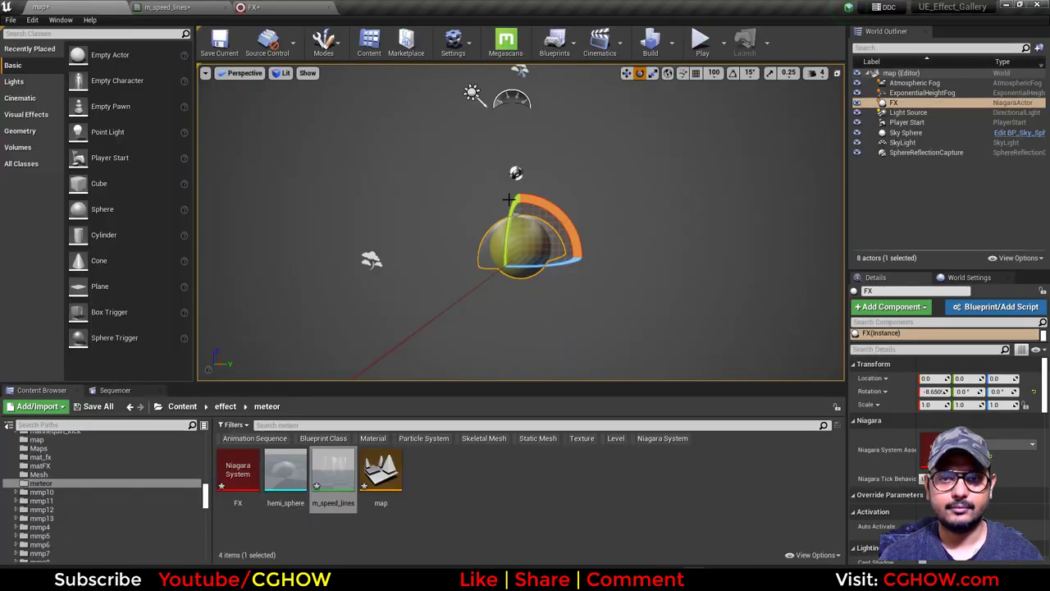
drag(553, 214, 472, 214)
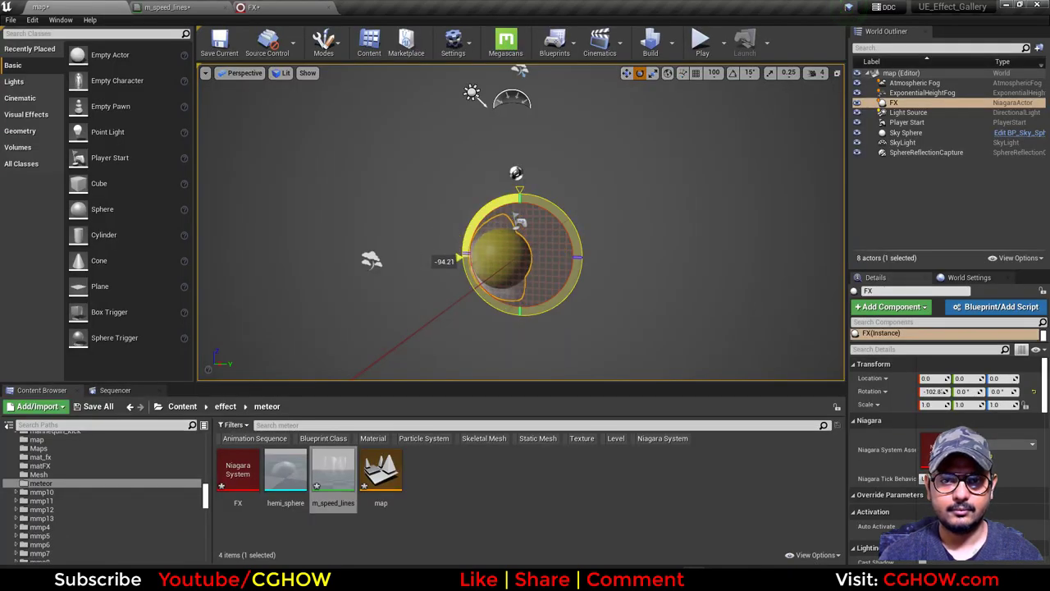
alt+drag(766, 308, 782, 307)
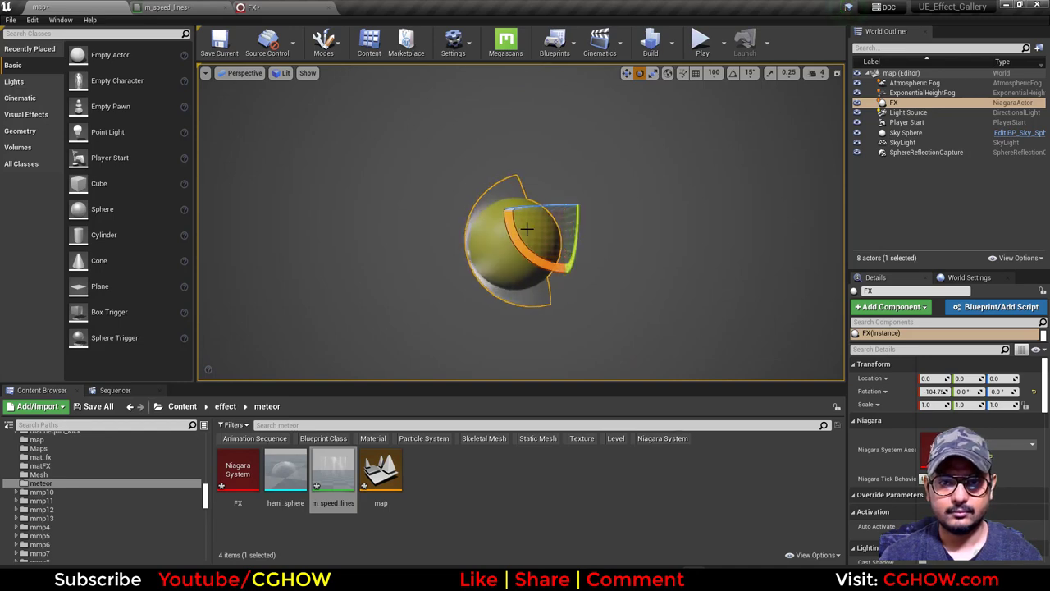
drag(520, 244, 490, 254)
click(443, 238)
- Set the core emitter's Initialize Particle color to R 37, G 7.5, B 0.2
click(261, 6)
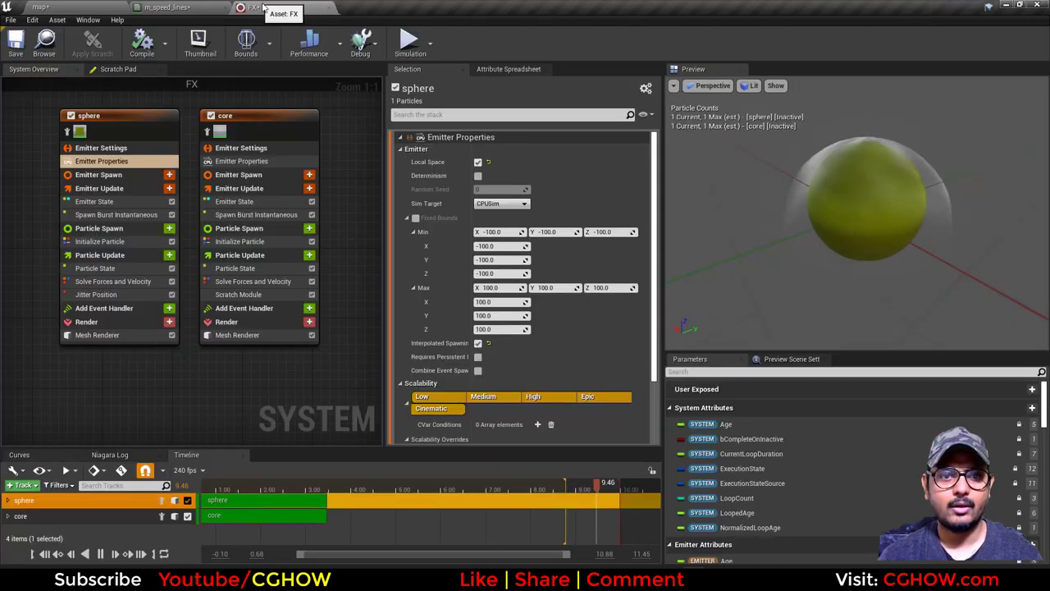
click(246, 241)
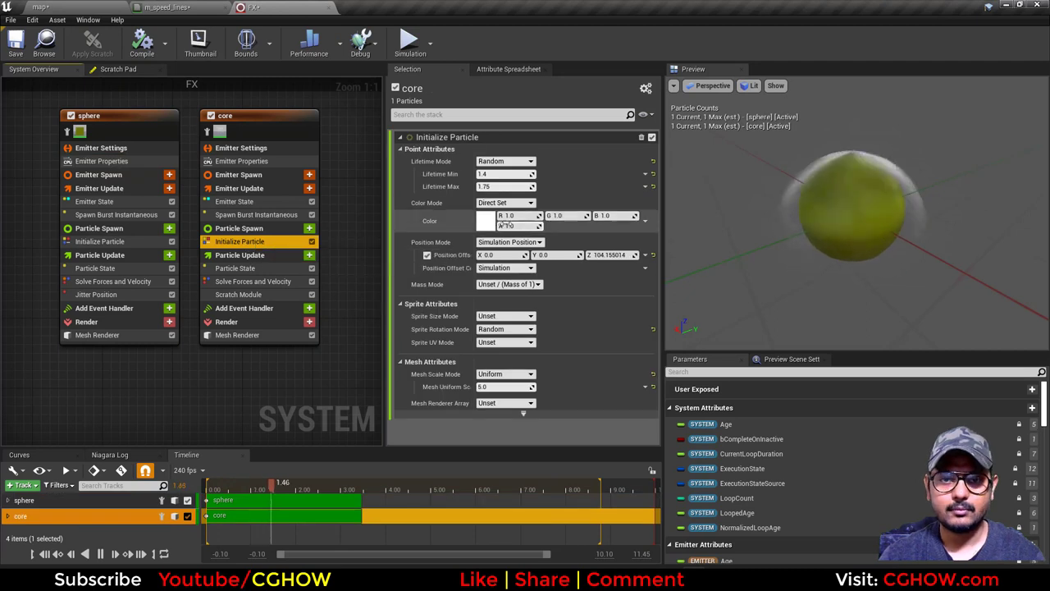
click(524, 215)
text(37)
click(560, 215)
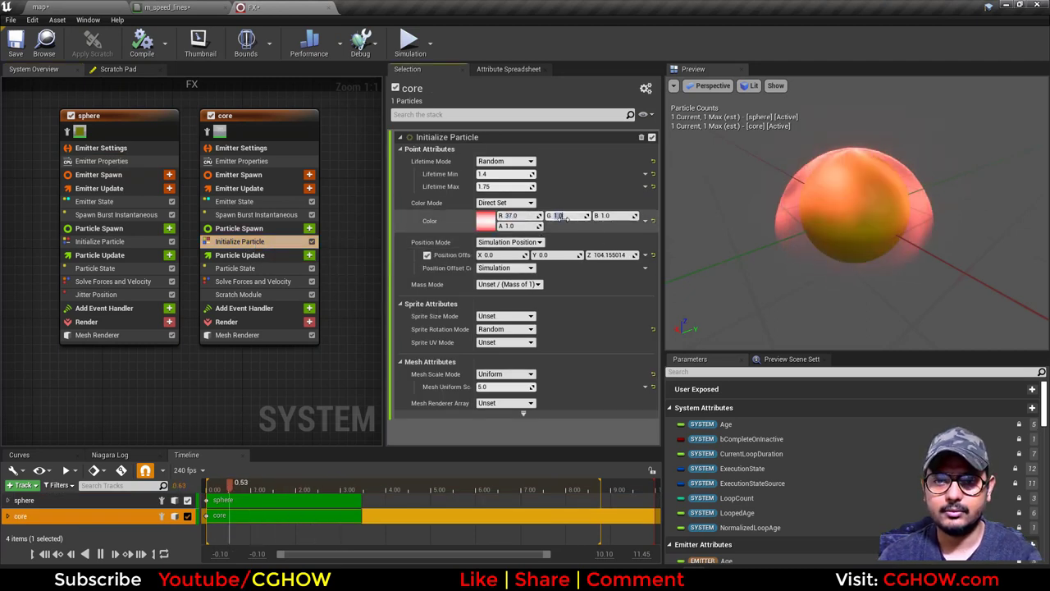
text(7.5)
key(Tab)
text(0.2)
key(Return)
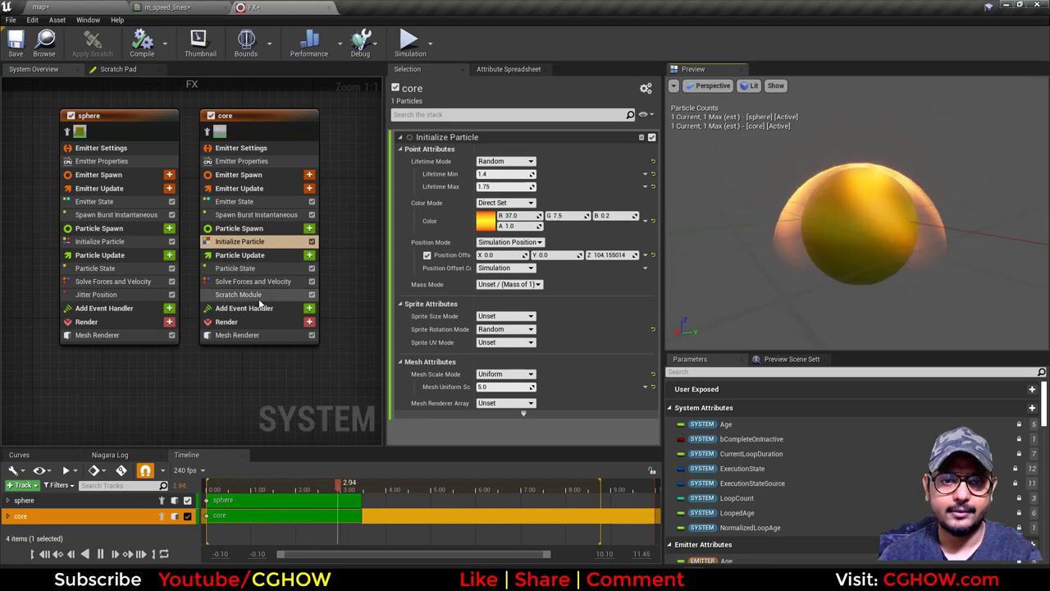
- Tidy the m_speed_lines material graph by spacing out the panned texture nodes and the TexCoord mask chain feeding Power
click(177, 8)
right_drag(376, 314, 533, 312)
drag(374, 160, 656, 246)
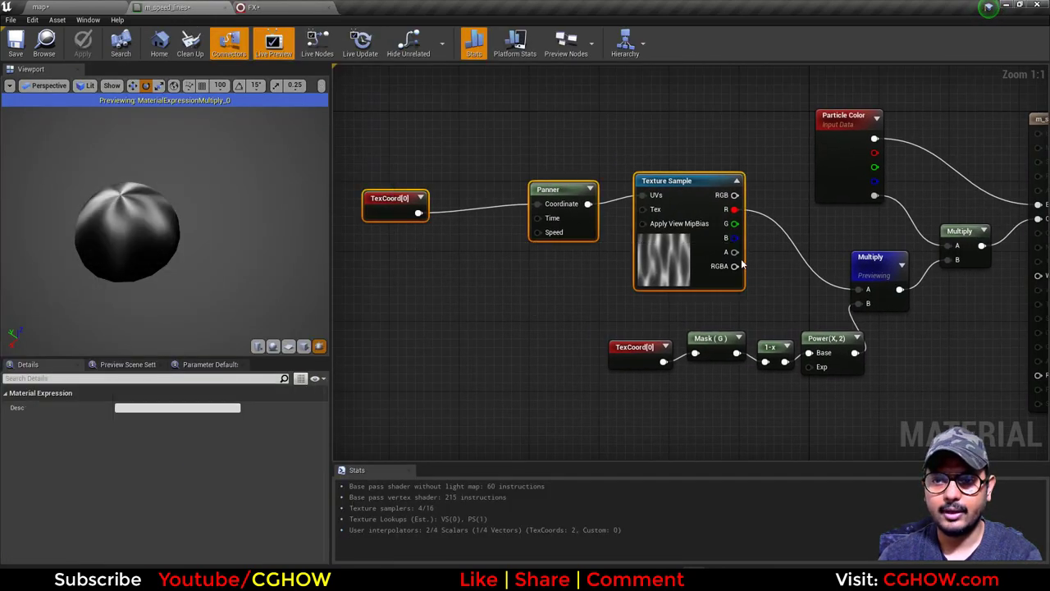
drag(615, 328, 709, 395)
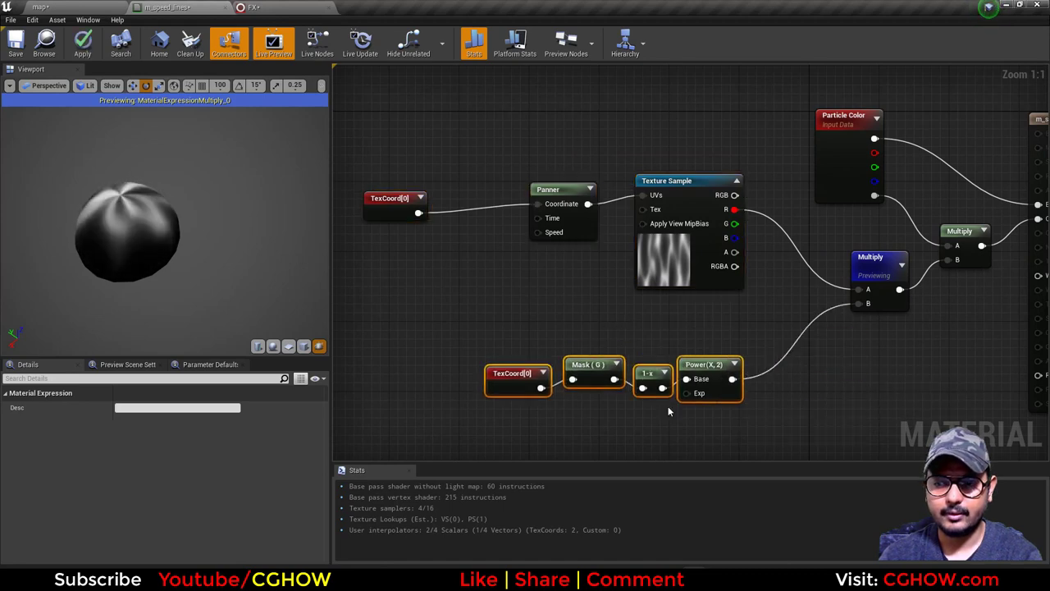
click(668, 406)
drag(517, 347, 653, 406)
drag(644, 373, 608, 373)
click(739, 394)
drag(382, 157, 605, 242)
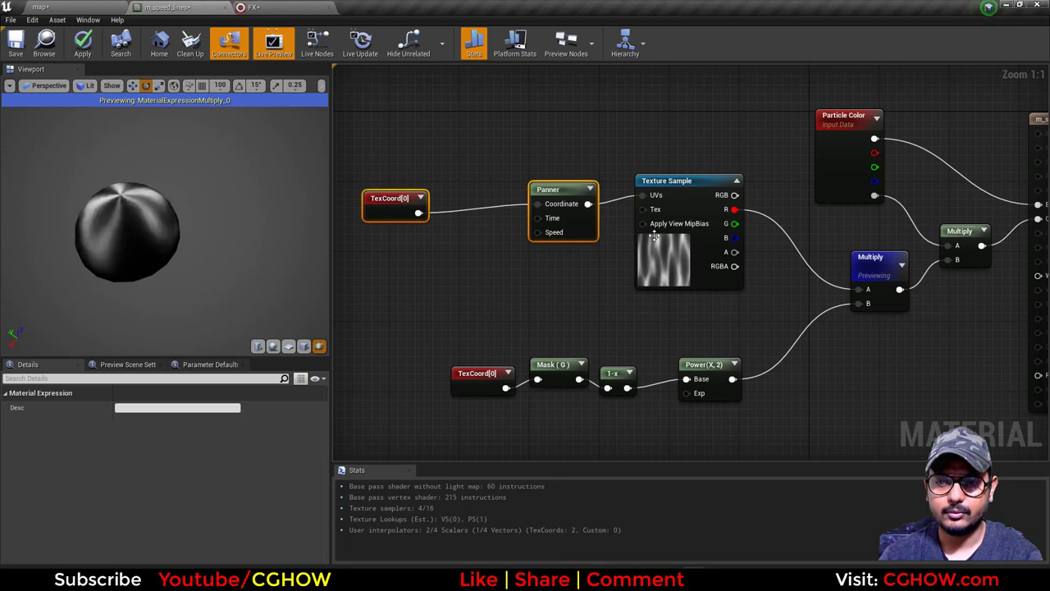
right_drag(724, 295, 595, 261)
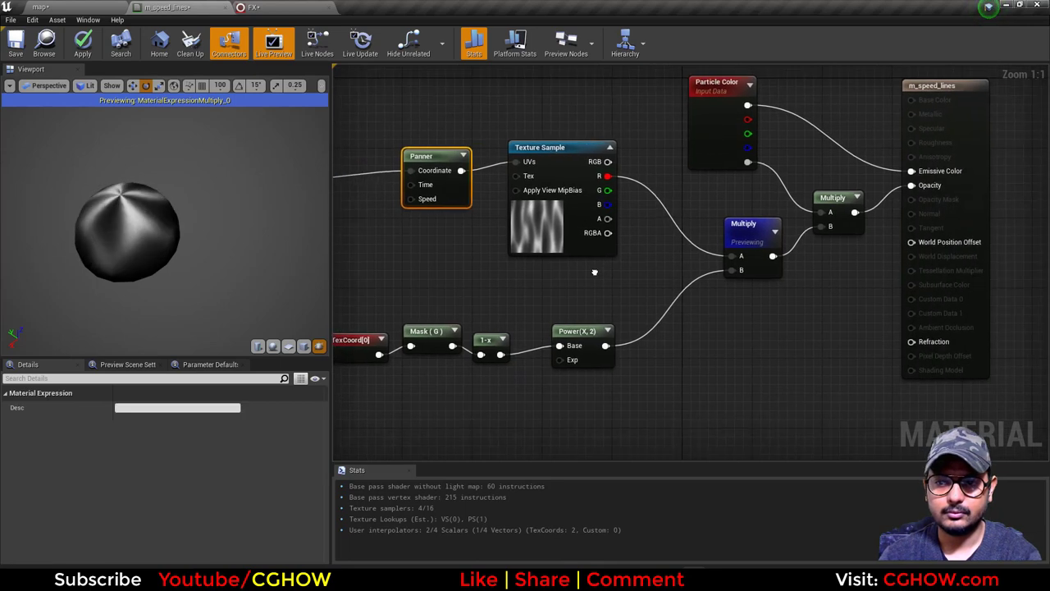
- Add a Dynamic Parameter node and connect its first output to the Power node's Exp input
right_click(537, 391)
text(dytn)
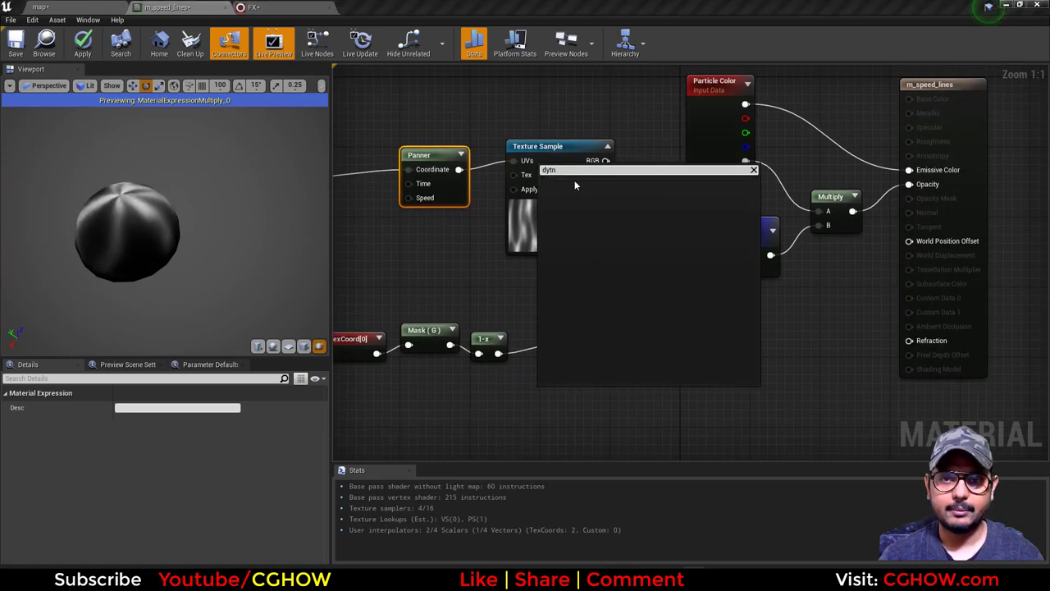
right_click(499, 383)
text(dy)
click(533, 216)
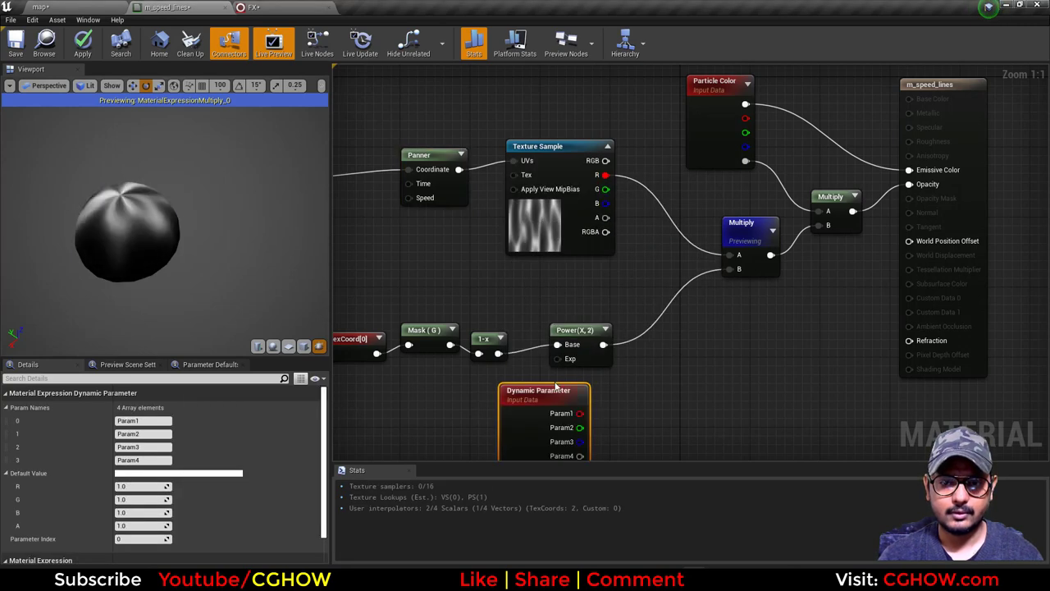
drag(580, 412, 557, 358)
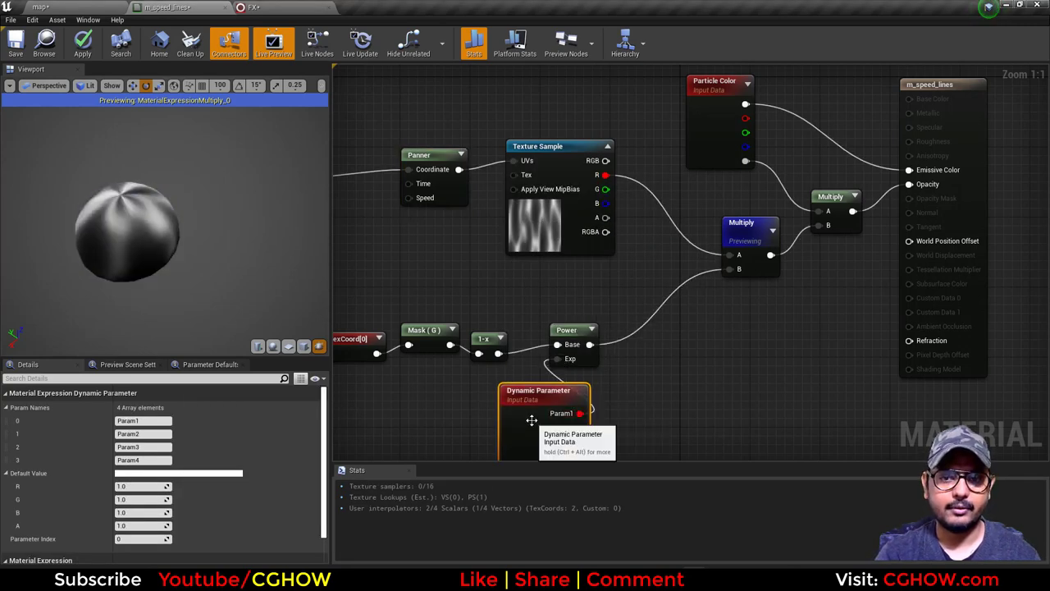
- Name the first dynamic parameter pow and apply the material
click(141, 420)
text(pow)
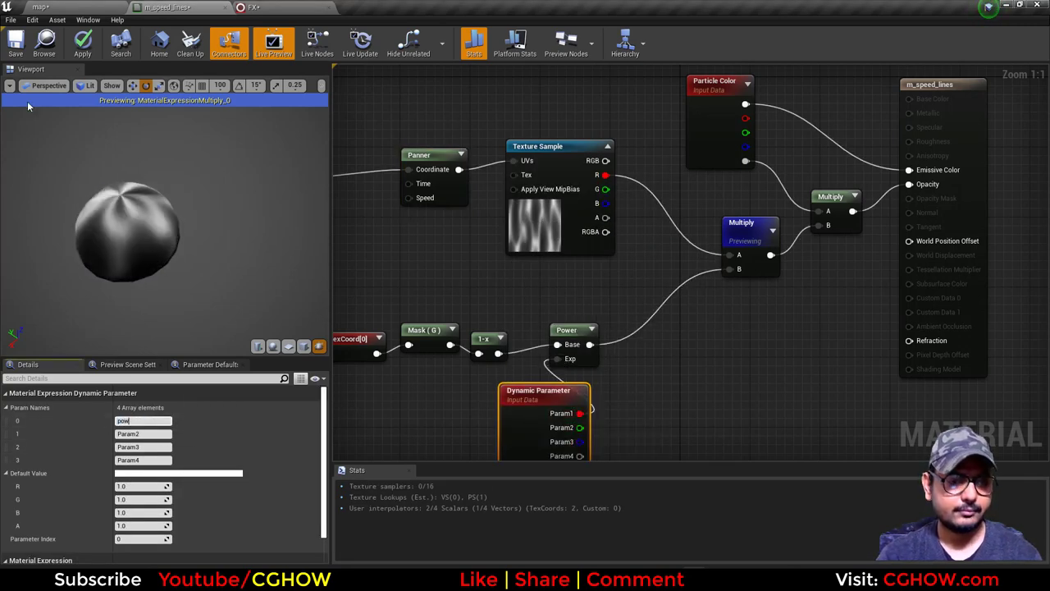
key(Return)
click(82, 41)
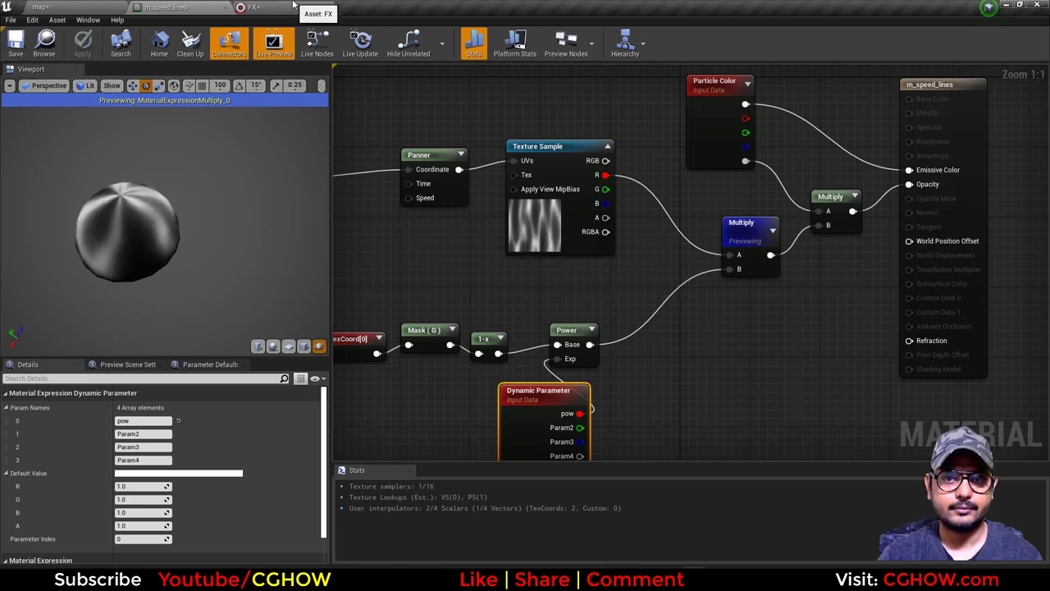
- Add Dynamic Material Parameters to core's Particle Update in the FX system and raise the pow value
click(288, 6)
click(238, 293)
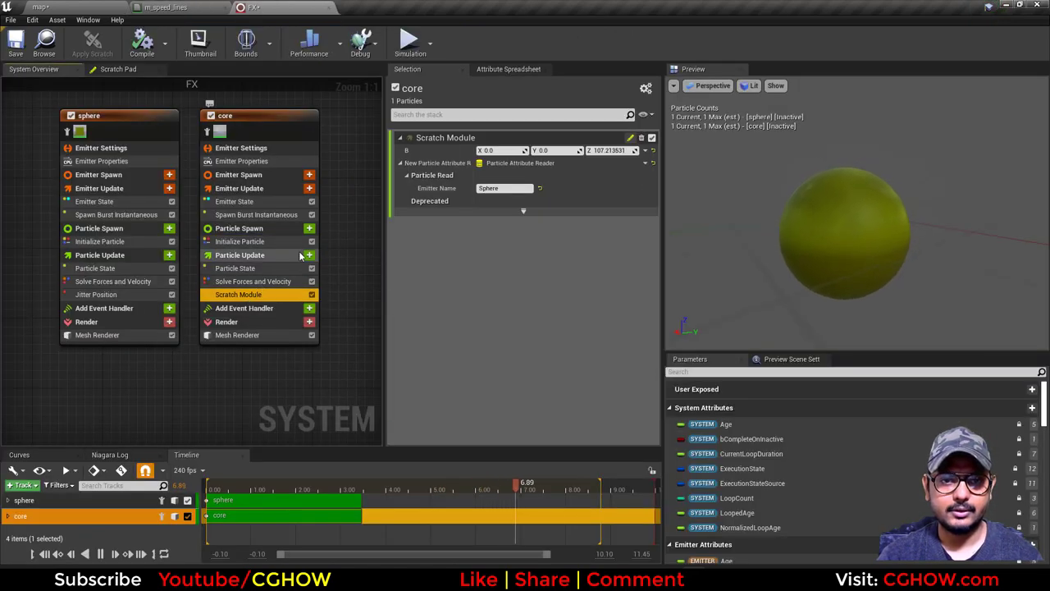
click(309, 254)
text(dyn)
click(148, 329)
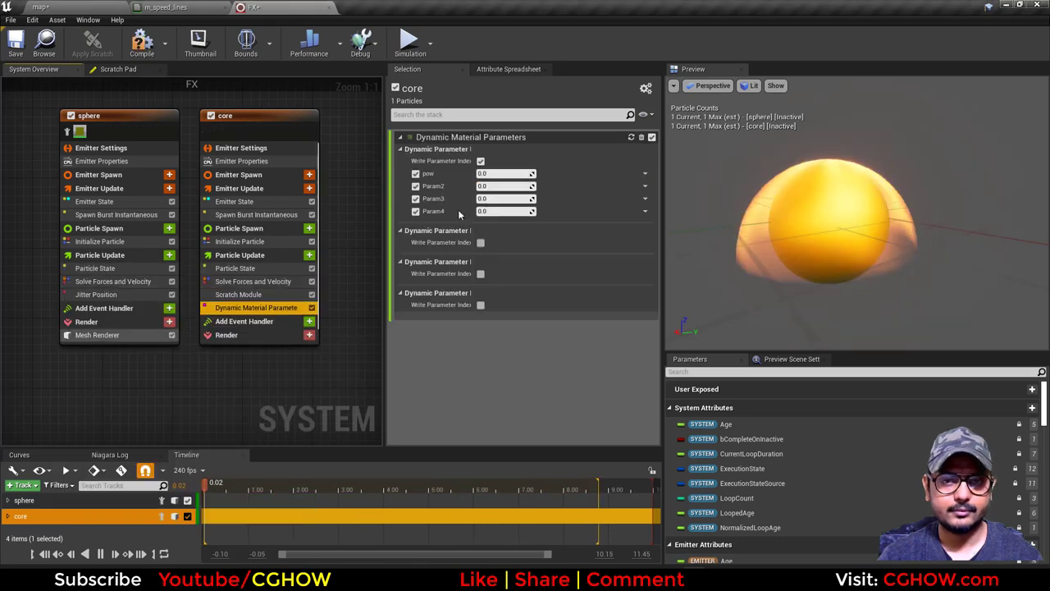
drag(496, 174, 583, 173)
mouse_move(980, 213)
mouse_down()
mouse_move(980, 270)
mouse_move(968, 217)
mouse_up()
- Set the Spawn Count of core's Spawn Burst Instantaneous module to 20
click(250, 215)
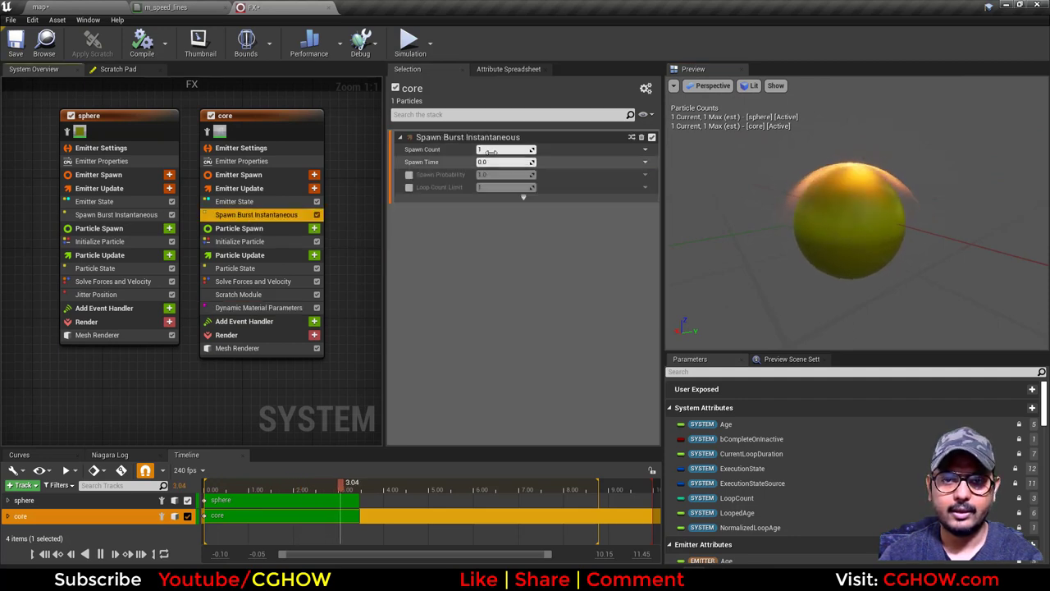
click(493, 150)
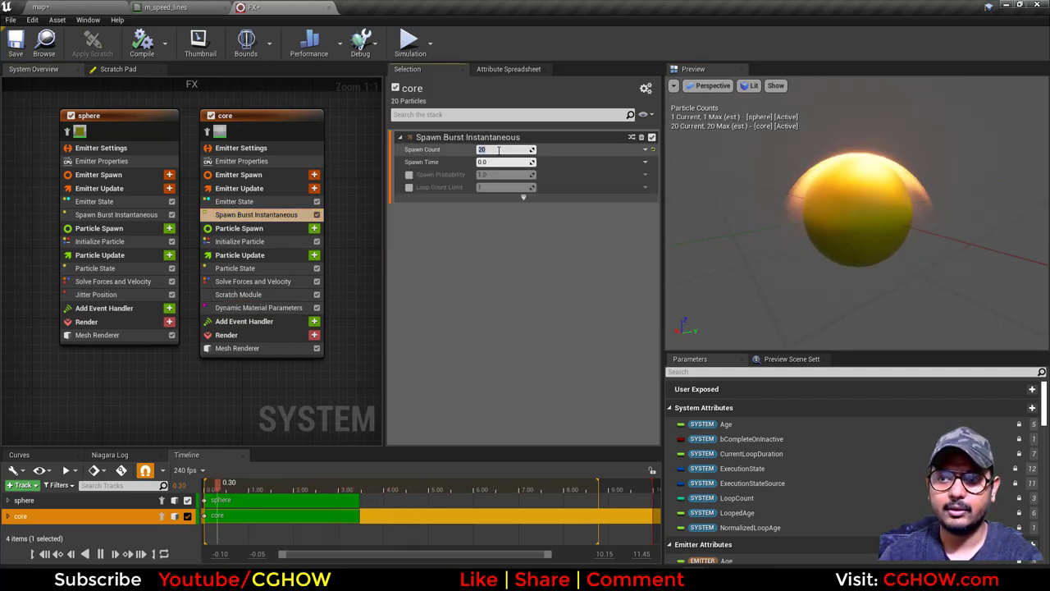
- Set core's Spawn Count to 10 and add an Initial Mesh Orientation module to core's Particle Spawn
click(314, 228)
scroll(189, 393, down, 10)
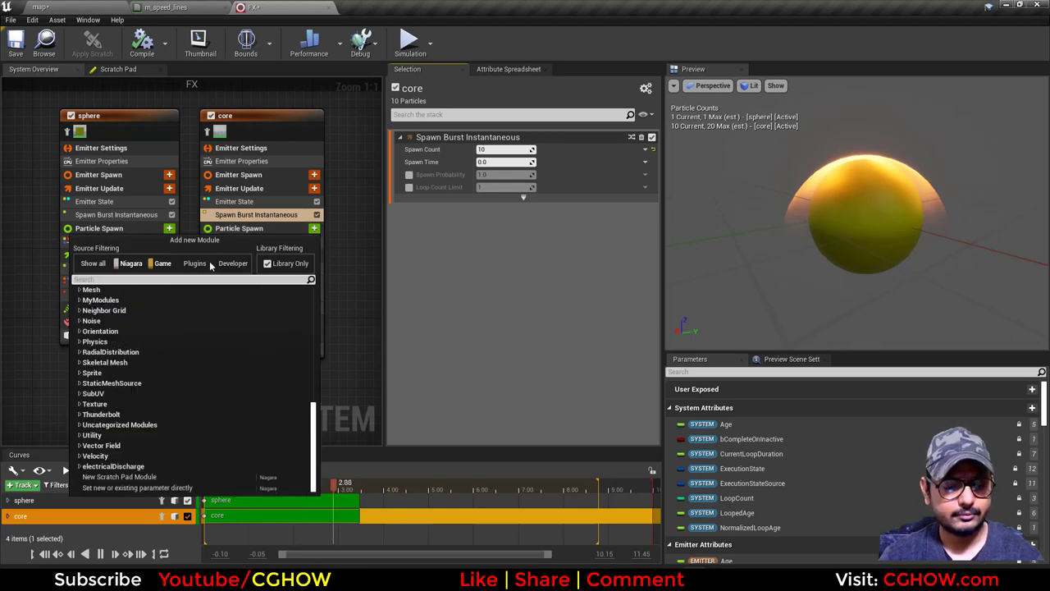
text(ini)
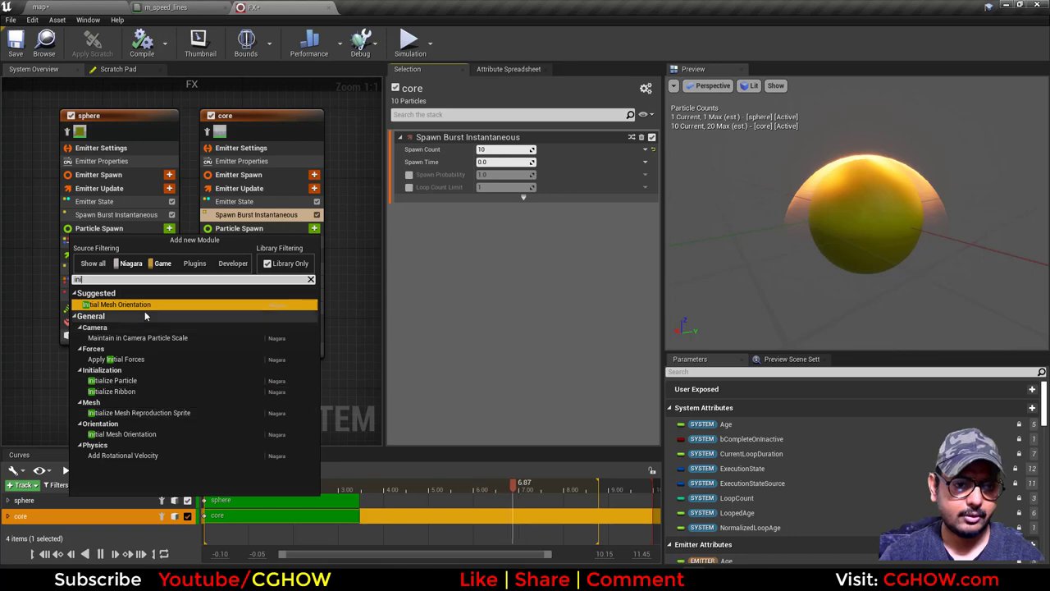
click(144, 308)
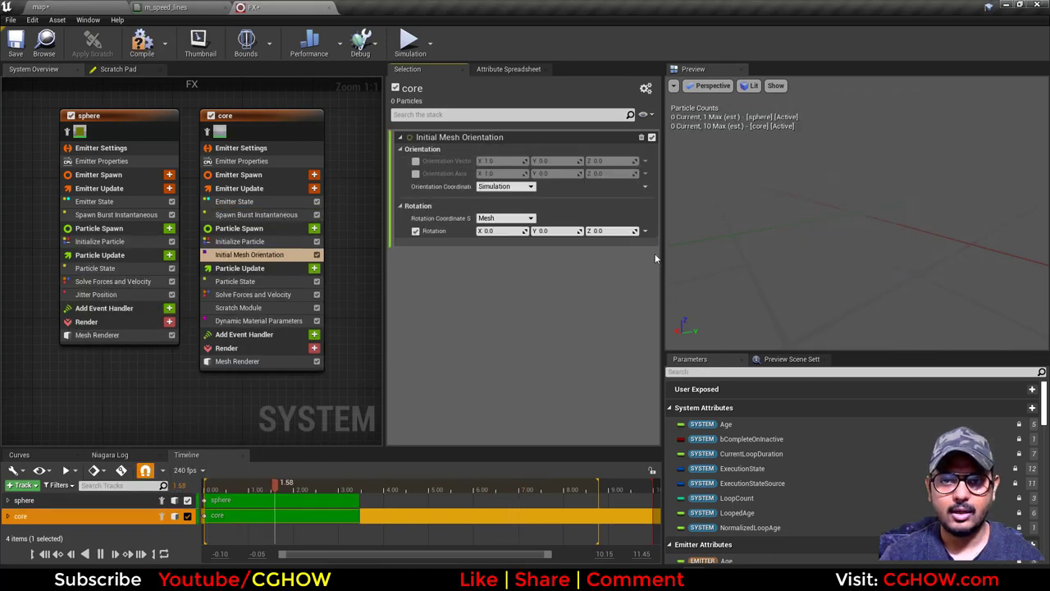
- Drive the Initial Mesh Orientation rotation with a Random Range Vector and set its Maximum X and Y to 0
click(648, 233)
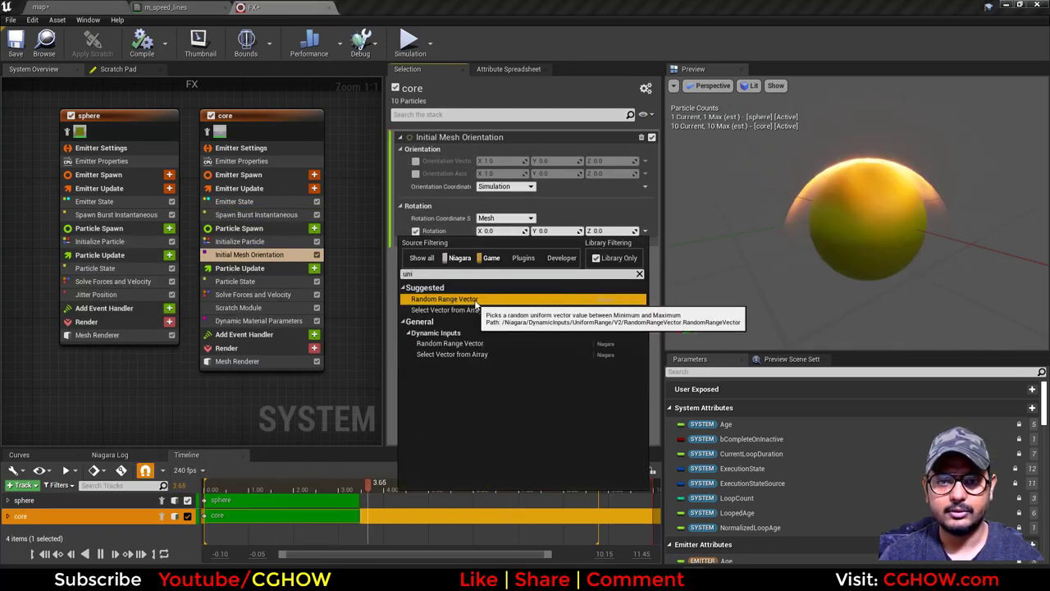
click(445, 298)
click(557, 256)
text(0)
click(497, 256)
text(0)
key(Return)
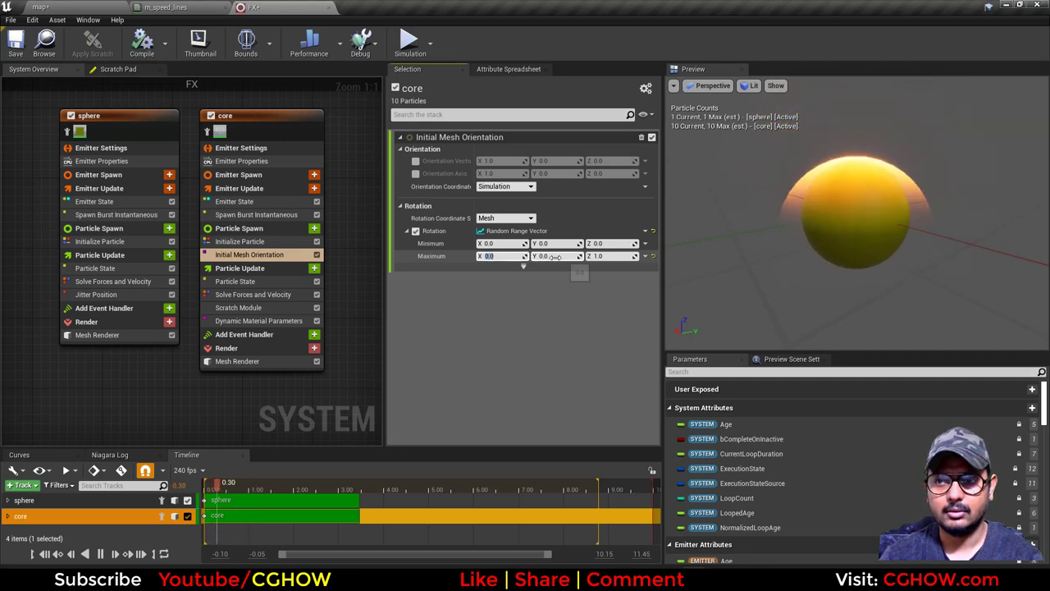
- Set the random rotation's Maximum to 0.02 on both X and Y
text(0.1)
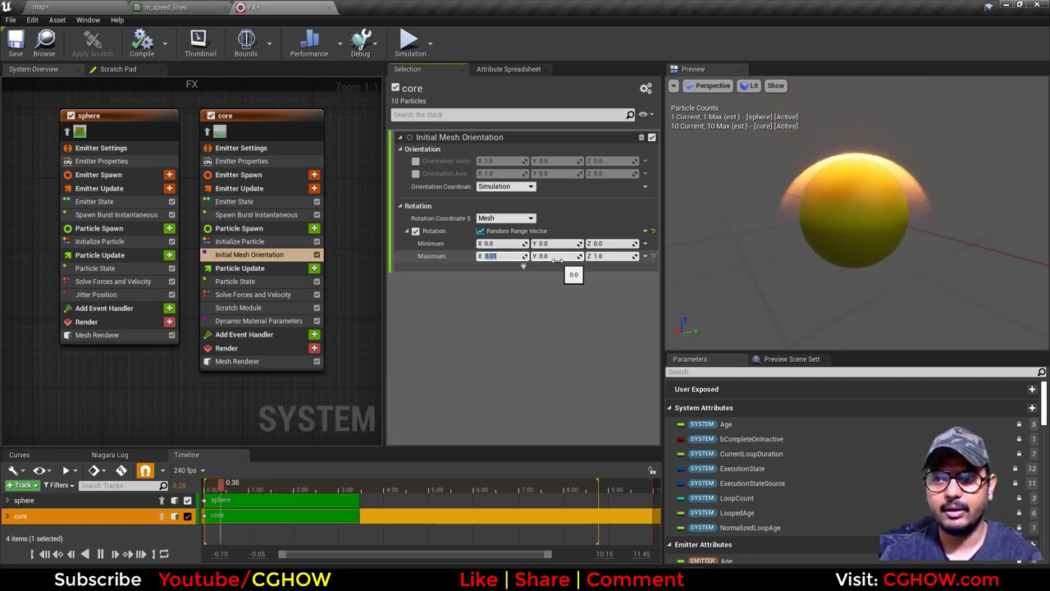
key(Return)
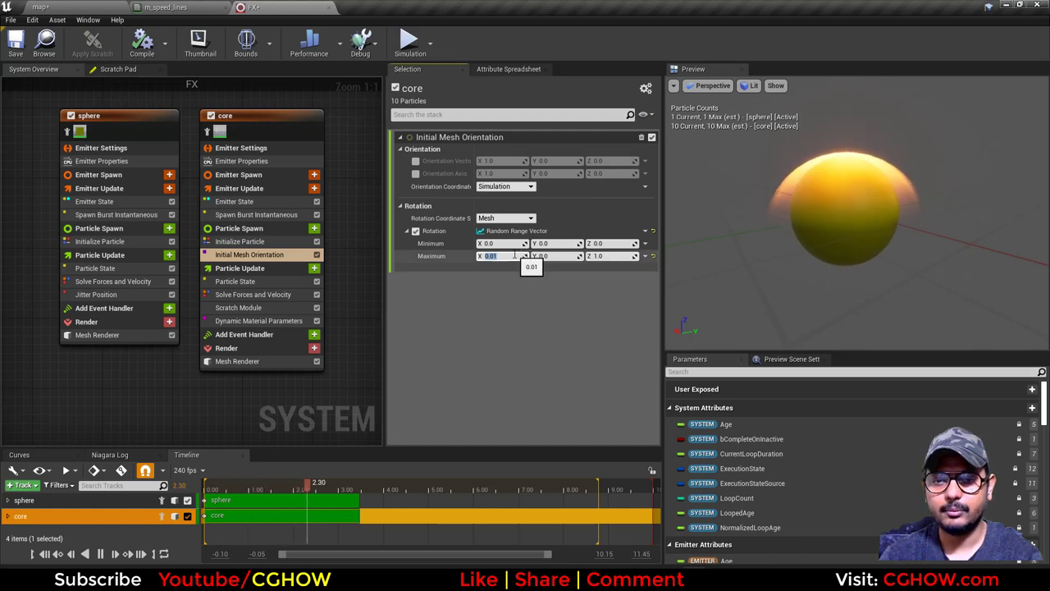
text(.02)
key(Return)
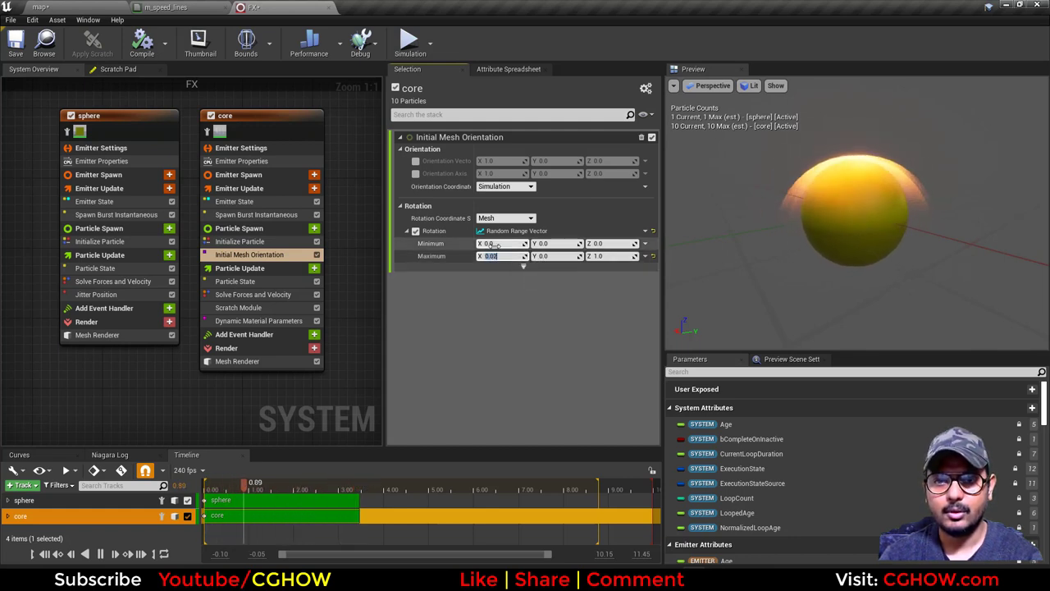
click(540, 256)
text(.02)
key(Return)
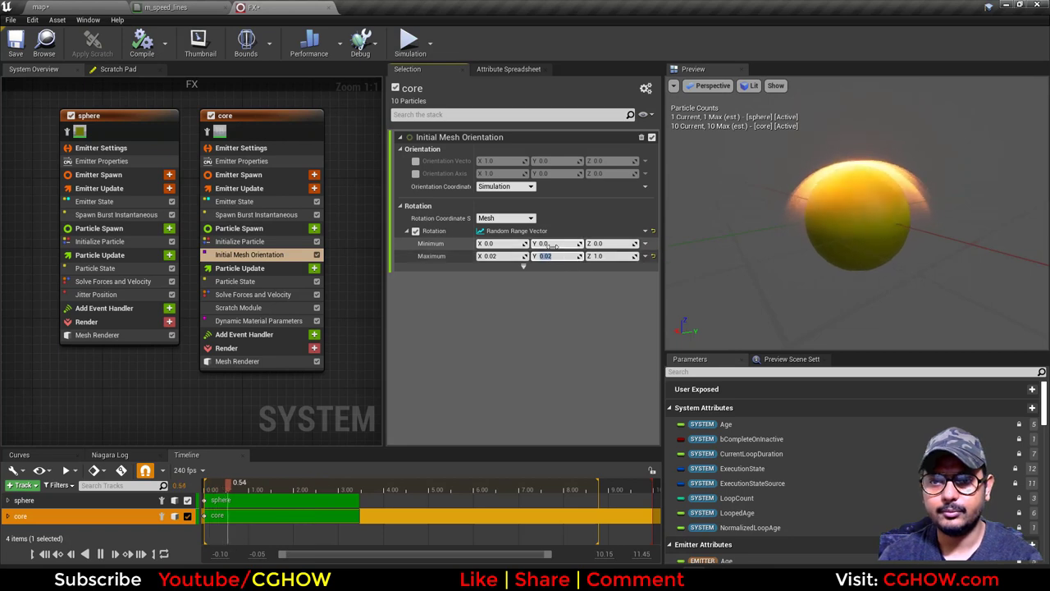
- Set the random rotation's Minimum to -0.02 on X and Y and -1.0 on Z
click(554, 245)
text(-0.02)
key(Return)
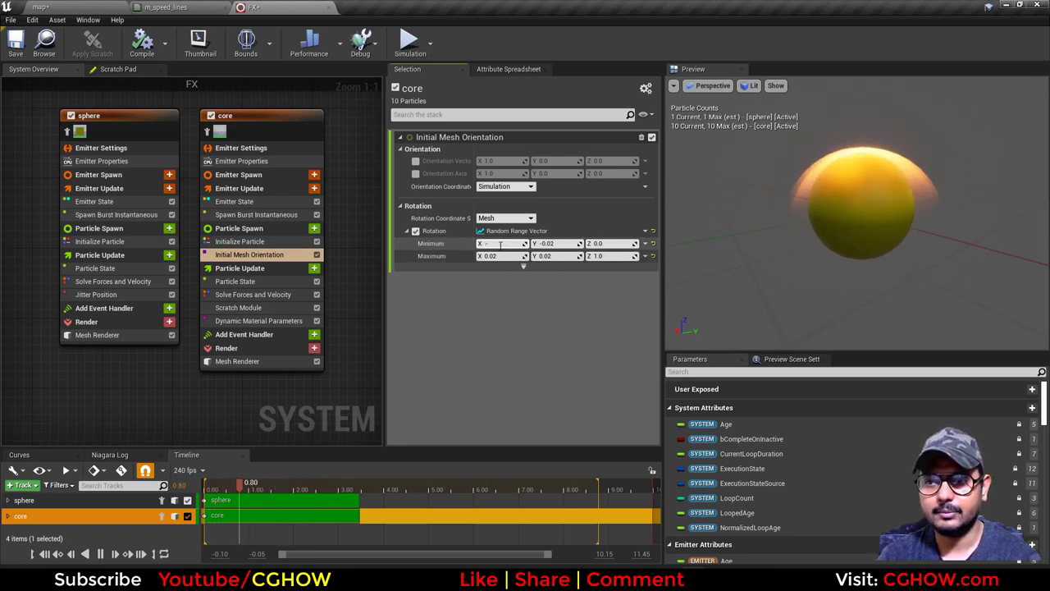
text(-0.02)
key(Return)
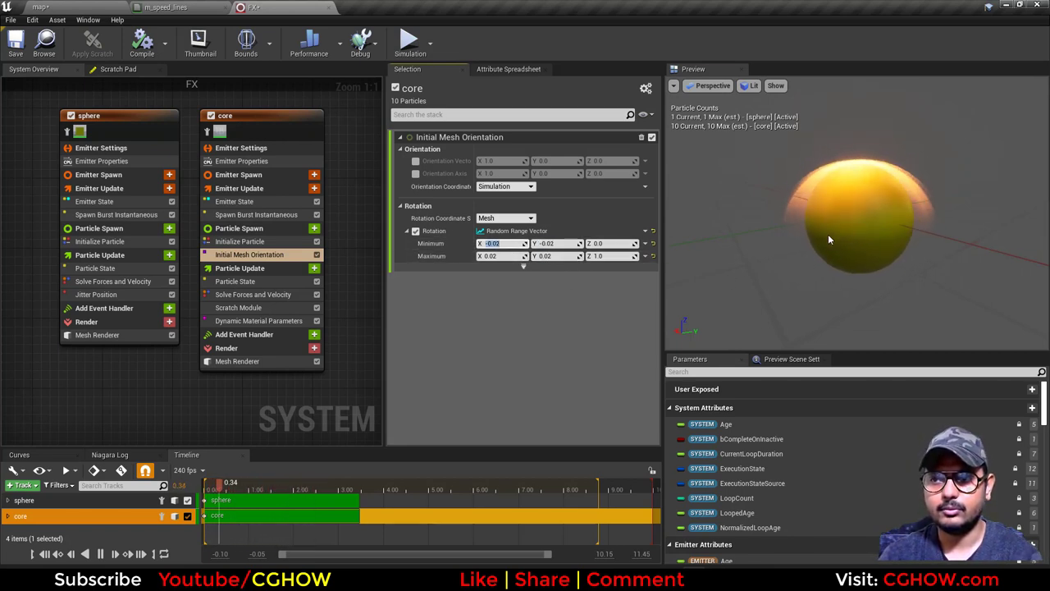
mouse_move(828, 237)
mouse_down()
mouse_move(877, 236)
mouse_move(845, 236)
mouse_up()
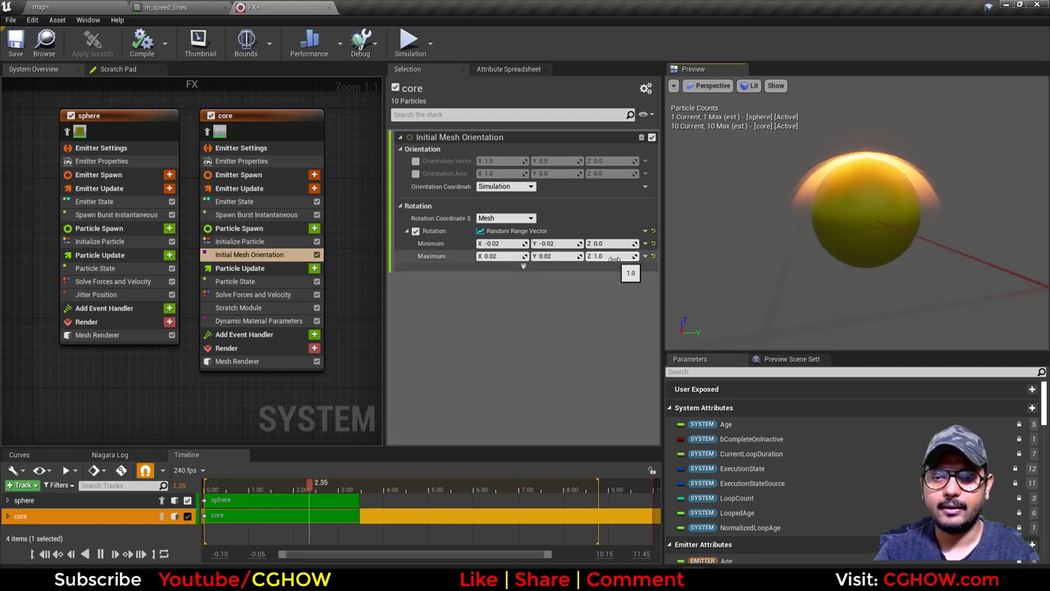
- Switch core's Mesh Scale Mode to Random Non-Uniform in Initialize Particle and set Mesh Scale Min and Max to 5 on all axes
click(240, 241)
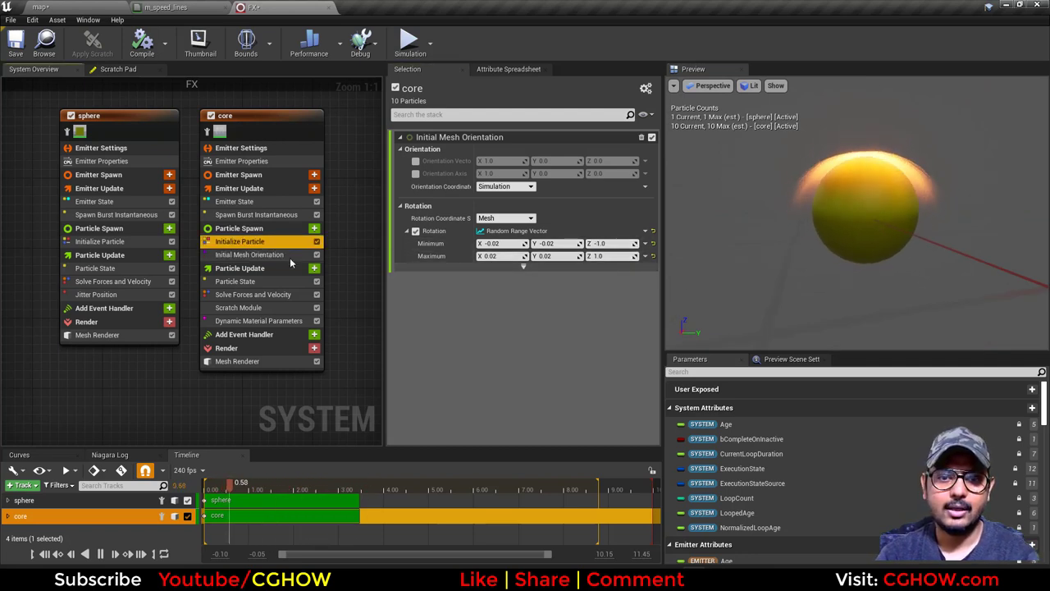
click(512, 375)
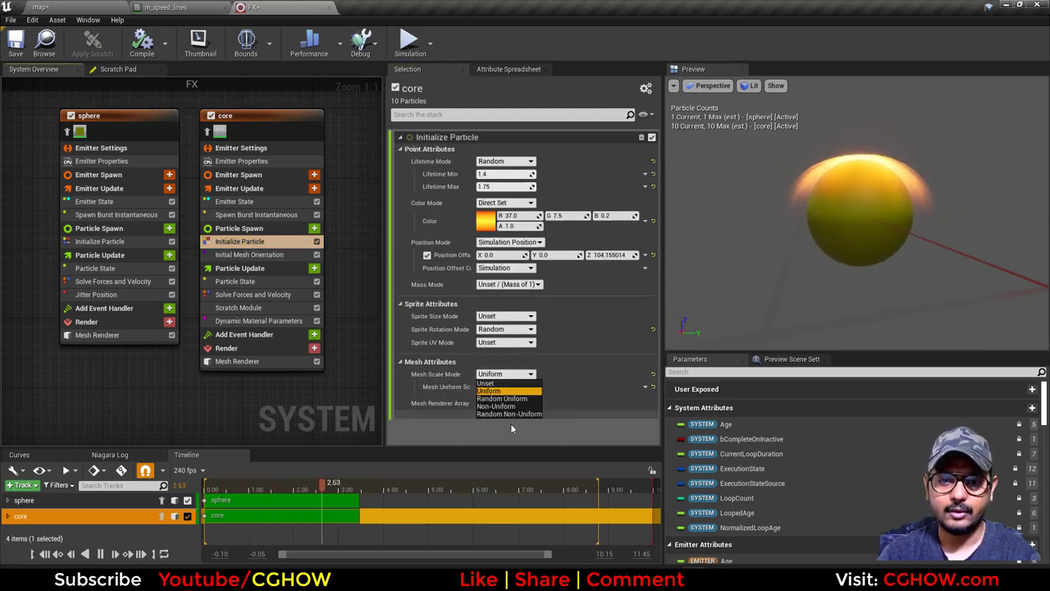
click(516, 414)
click(597, 399)
text(5)
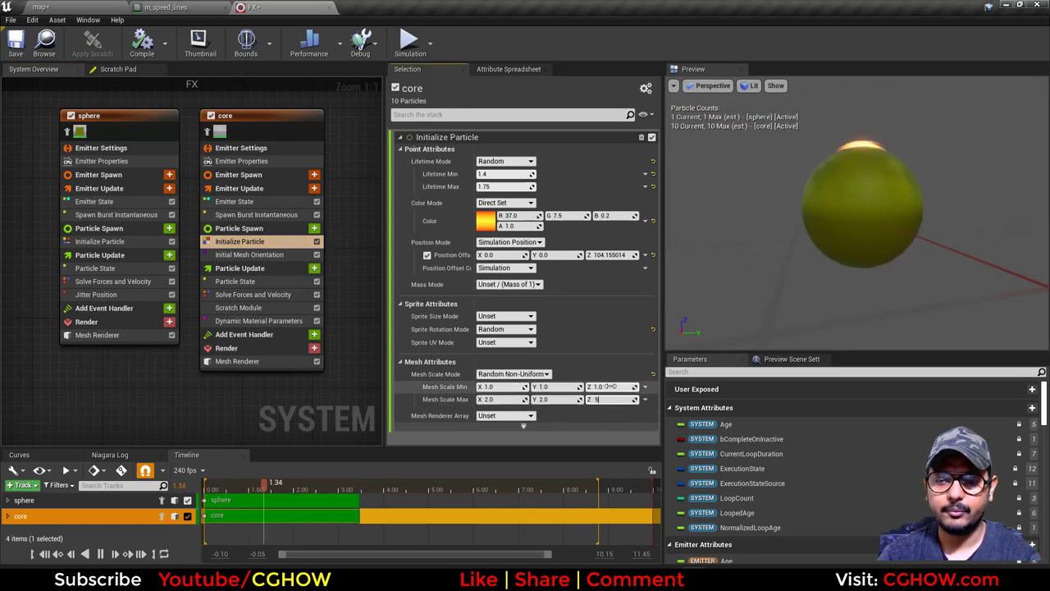
click(562, 399)
text(5)
click(543, 386)
text(5)
click(502, 386)
text(5)
click(497, 399)
text(5)
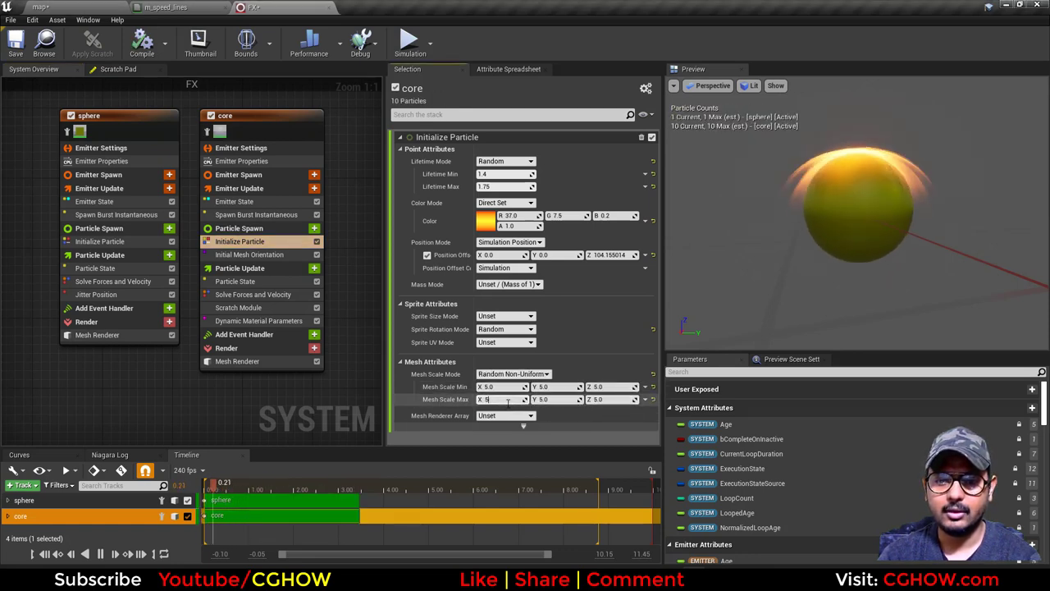
- Set core's Mesh Scale Min to 4 on X and Y, and Mesh Scale Max Z to 10
click(496, 386)
text(4)
click(544, 386)
text(4)
key(Return)
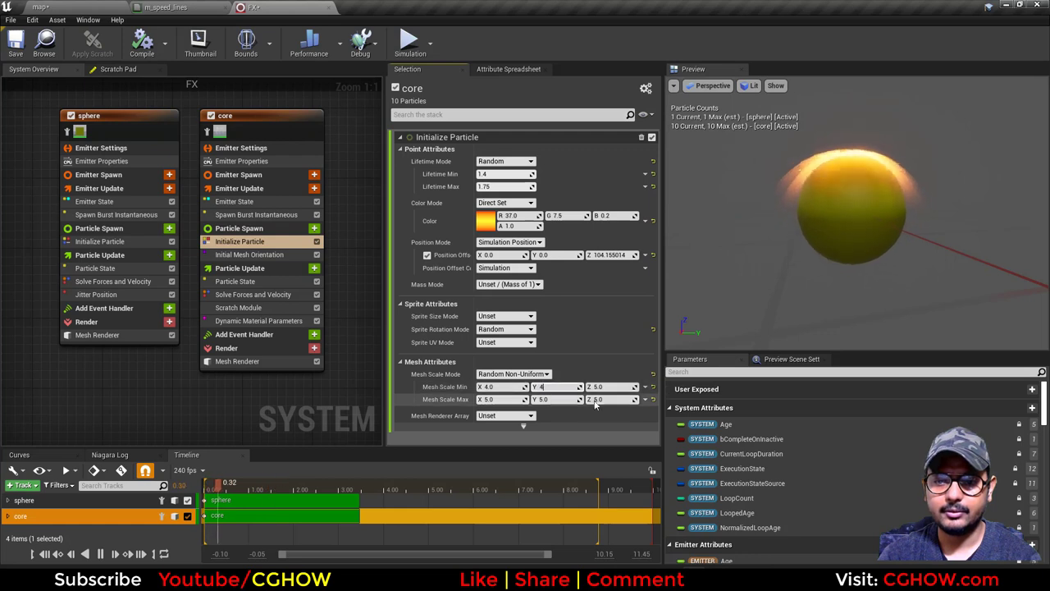
click(616, 400)
text(10)
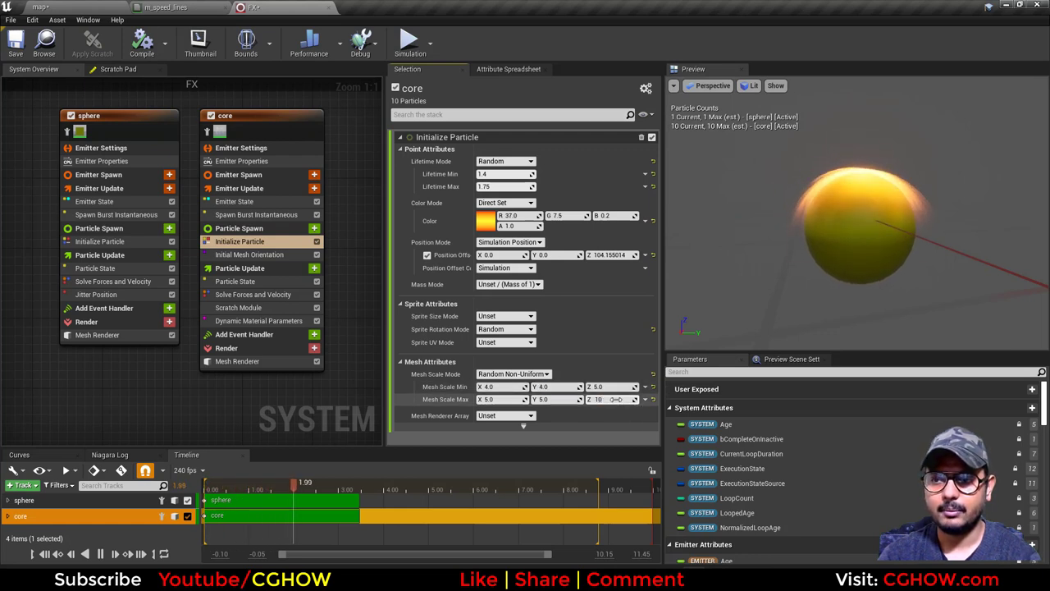
key(Return)
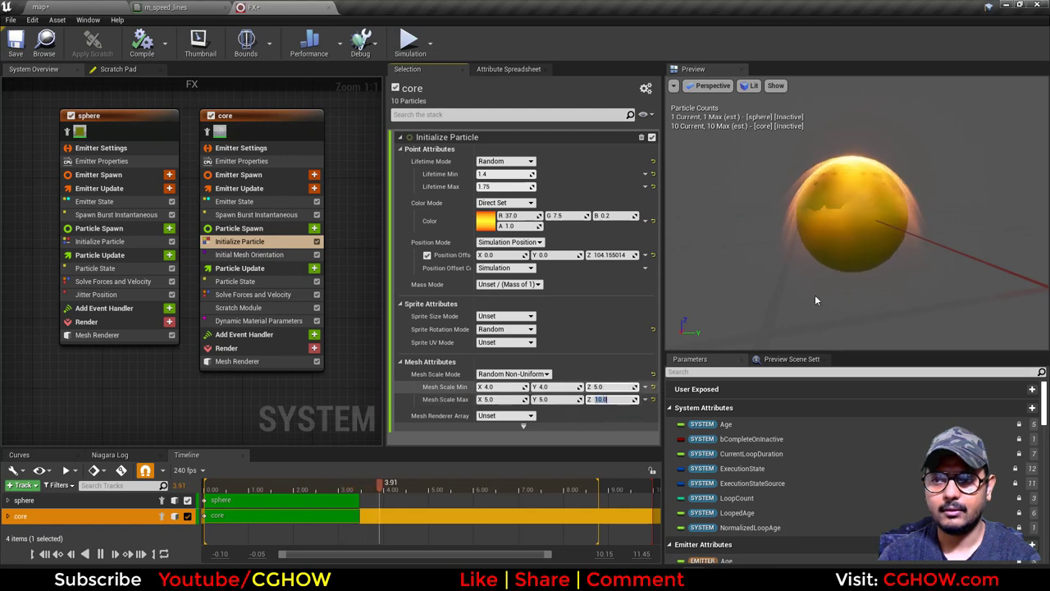
- Set core's Mesh Scale Min Z to 2 and Mesh Scale Max Z to 6
drag(814, 300, 836, 302)
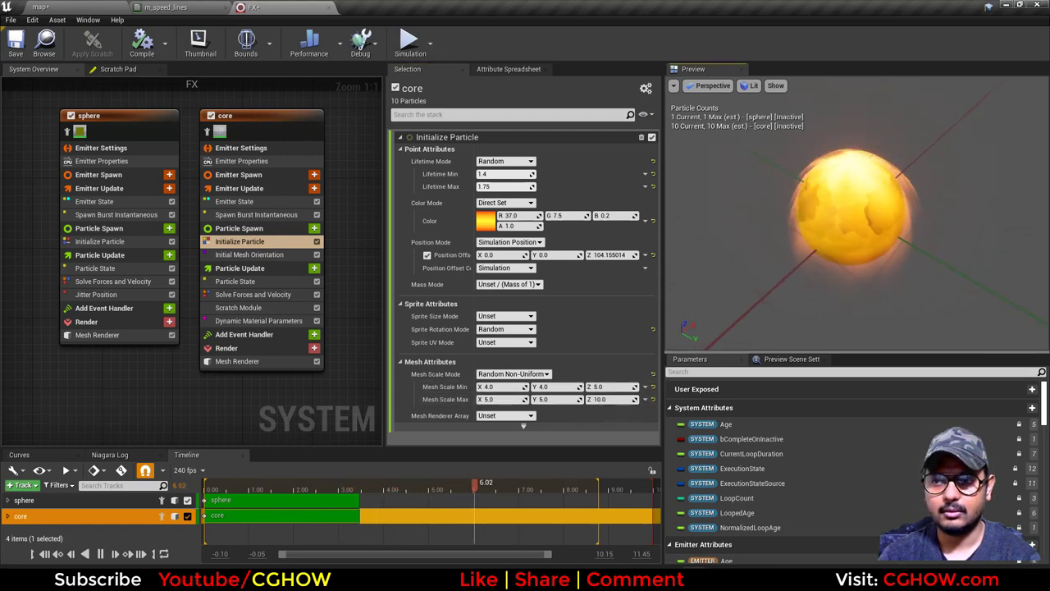
click(607, 385)
text(2)
key(Return)
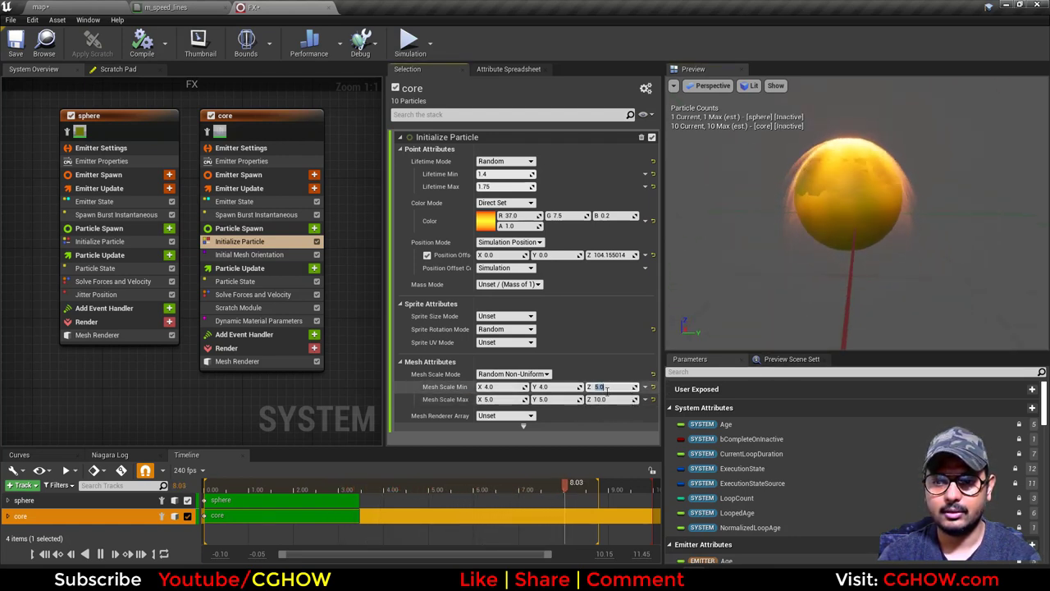
click(612, 399)
text(6)
key(Return)
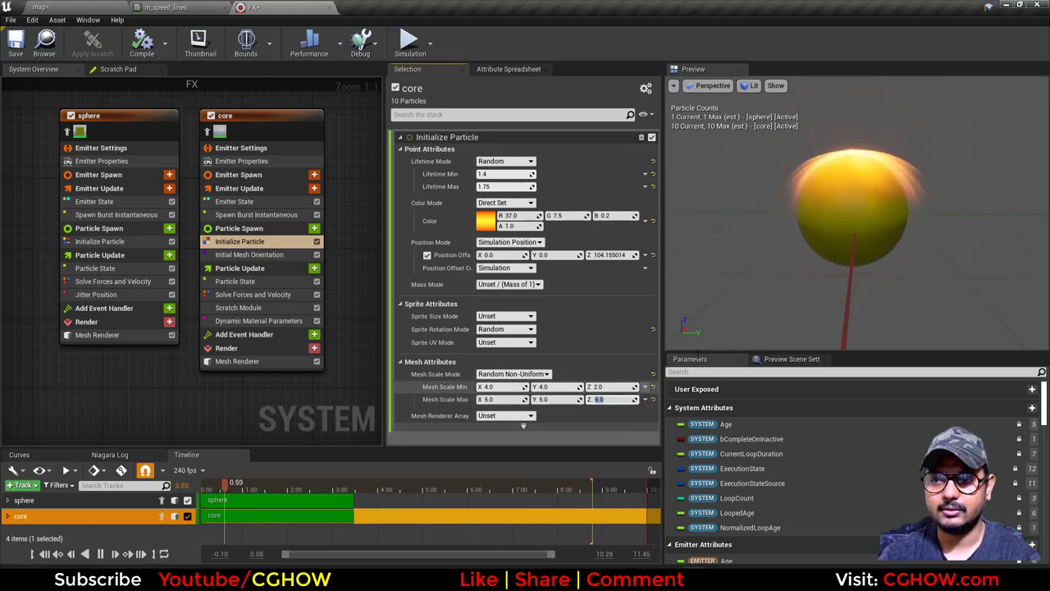
- Replace the fixed pow value in core's Dynamic Material Parameters with a Random Range Float
drag(709, 234, 623, 243)
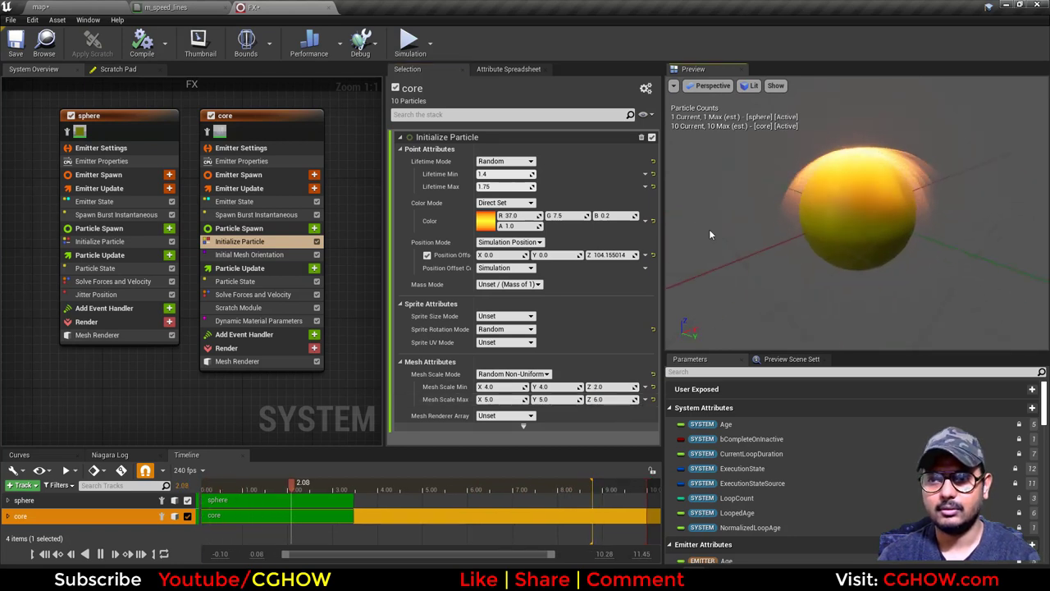
click(262, 320)
drag(495, 173, 571, 173)
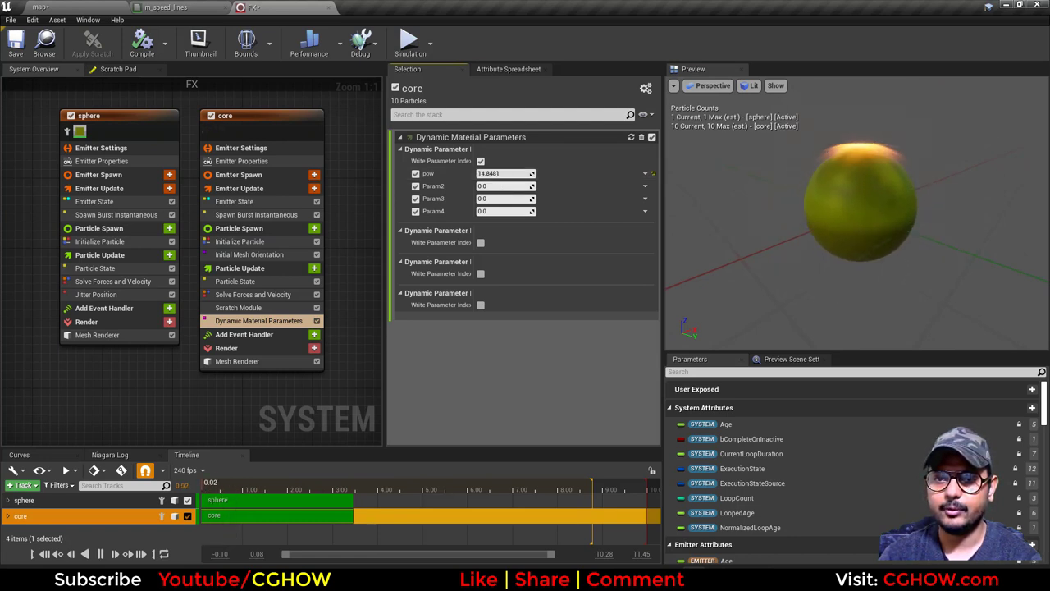
click(643, 175)
text(ran)
click(444, 242)
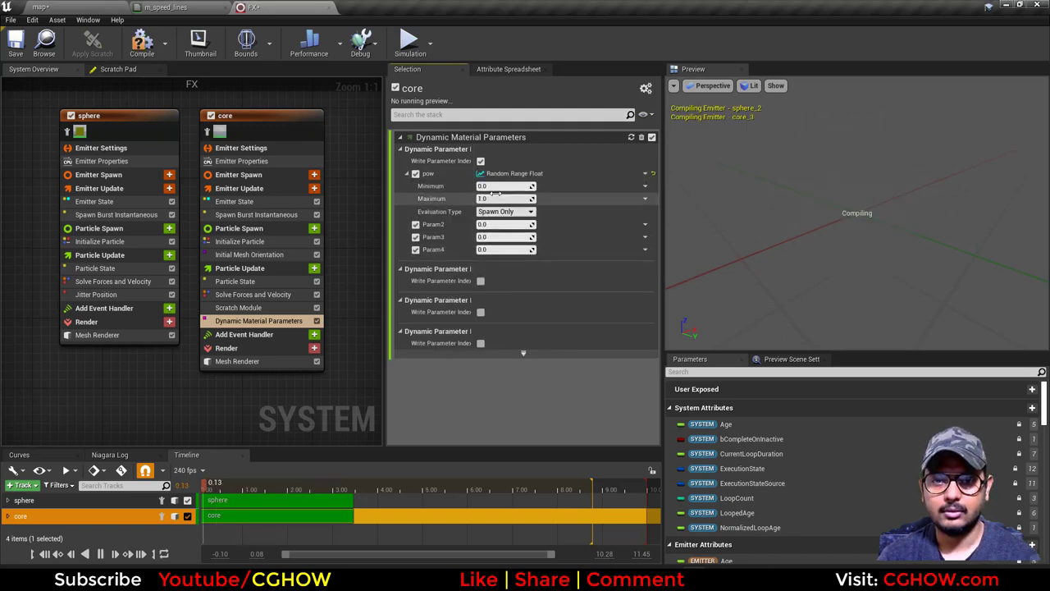
- Set pow's random range to a Minimum of 5 and a Maximum of 20
click(493, 186)
text(5)
click(490, 198)
text(20)
key(Return)
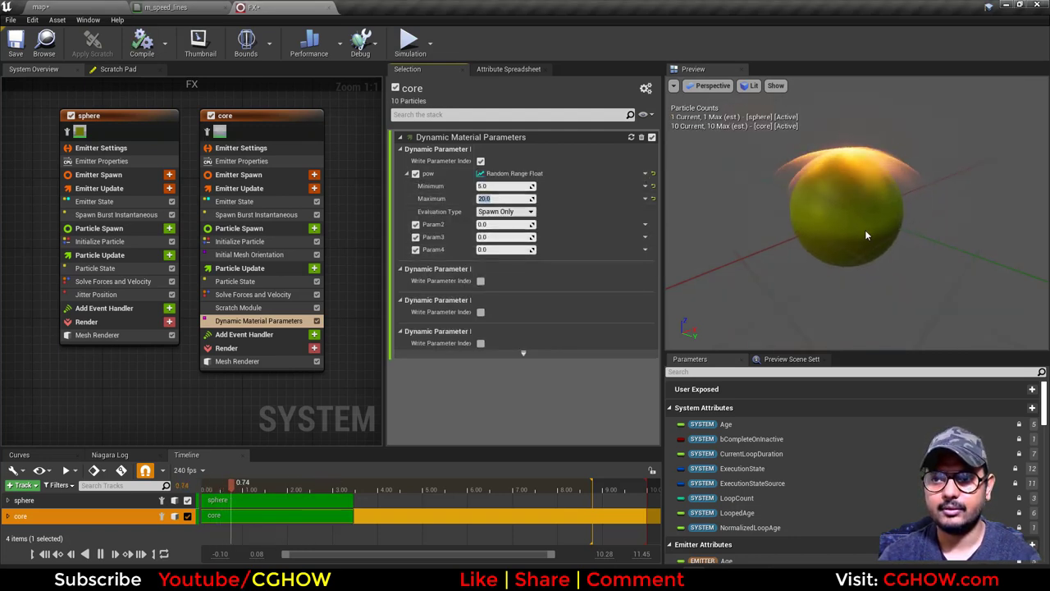
- Save the FX system, select the FX actor in the level, and save the map
drag(865, 235, 816, 230)
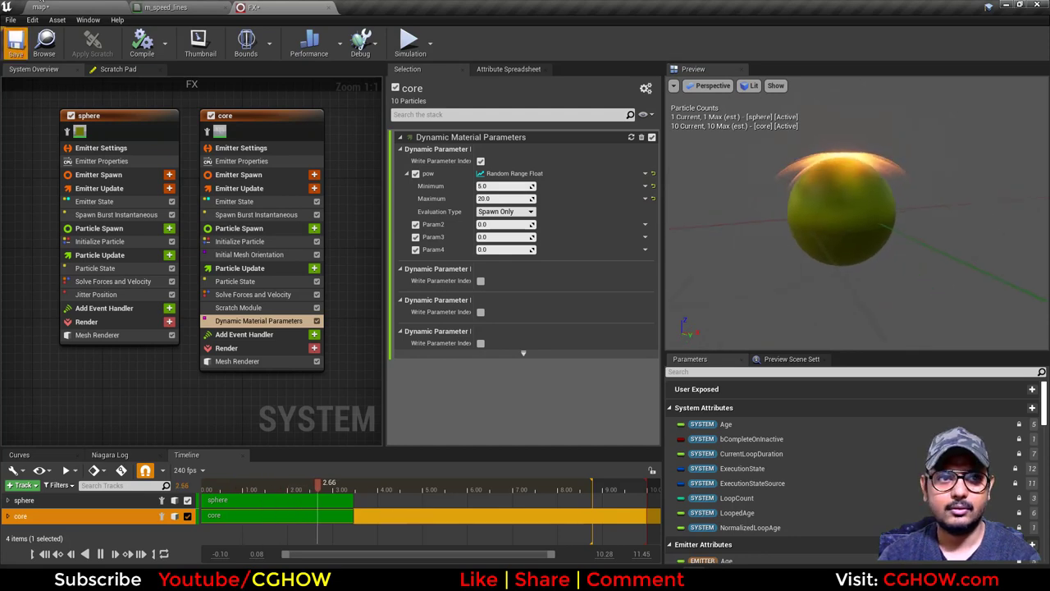
click(98, 5)
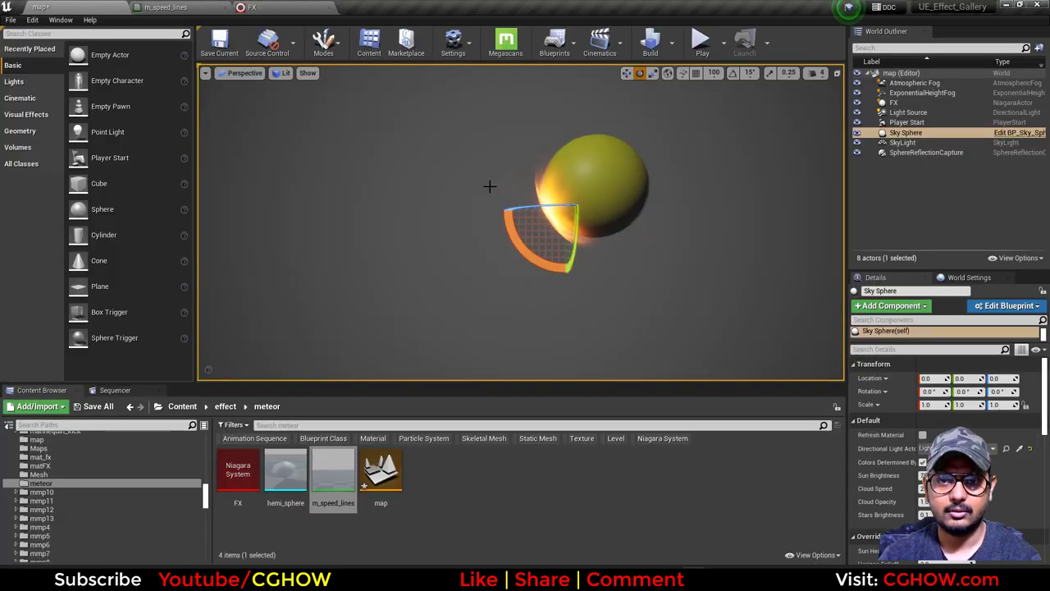
click(630, 252)
click(96, 406)
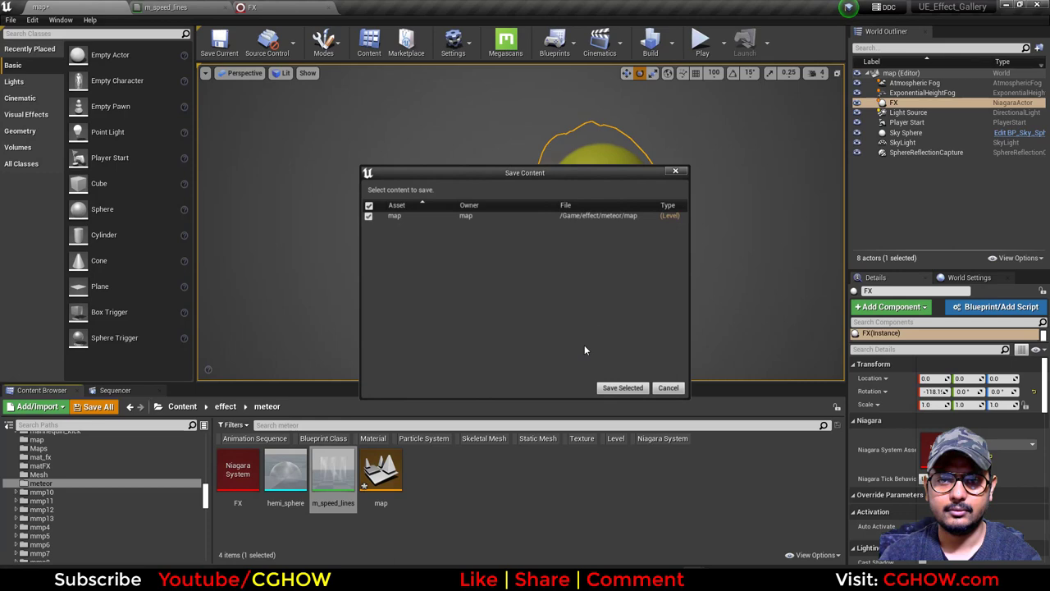
click(622, 387)
- Return to the FX system and set pow's random Minimum to 3
click(246, 6)
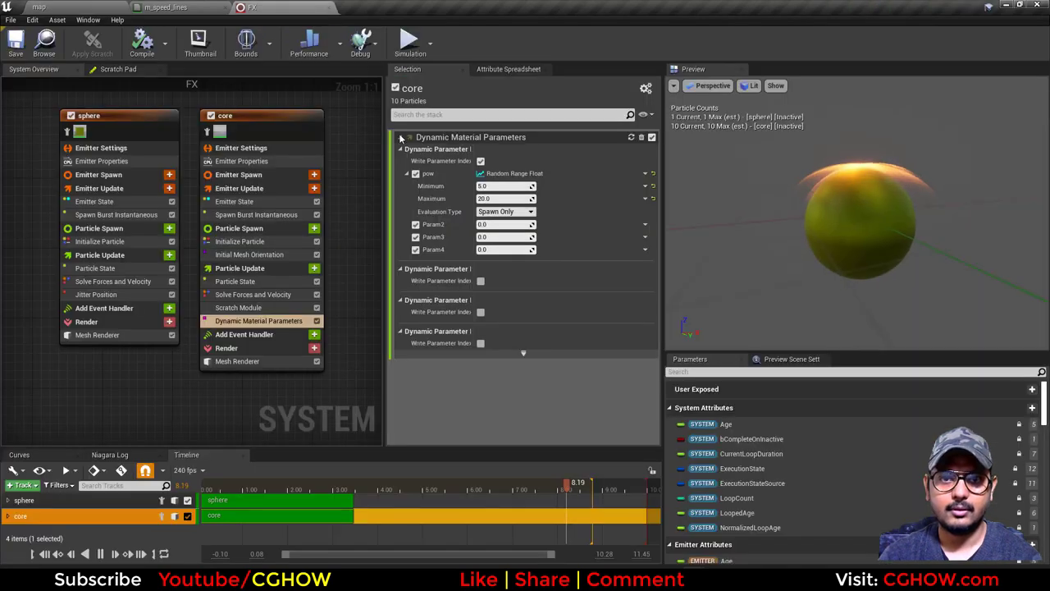
click(508, 186)
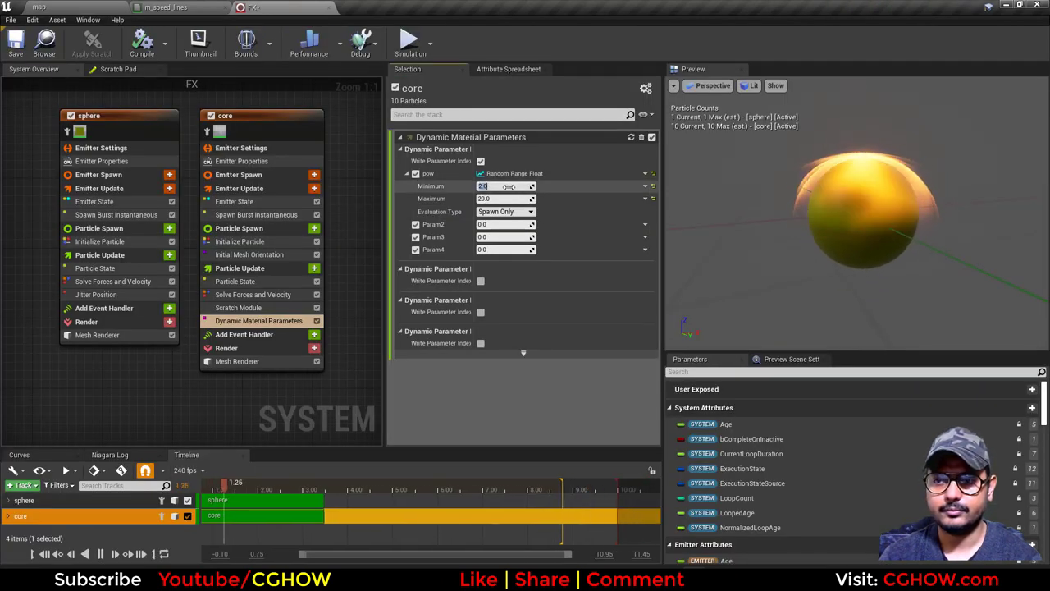
text(3)
key(Return)
- Duplicate the core emitter, place the copy beside the original, and rename it dust
right_drag(274, 115, 167, 121)
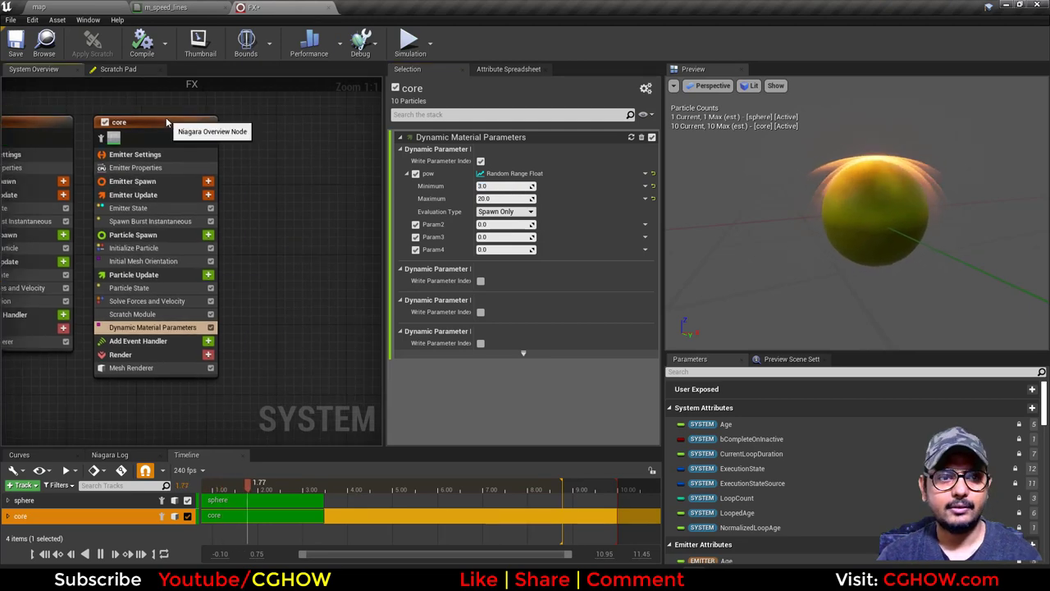
click(166, 121)
key(ctrl+v)
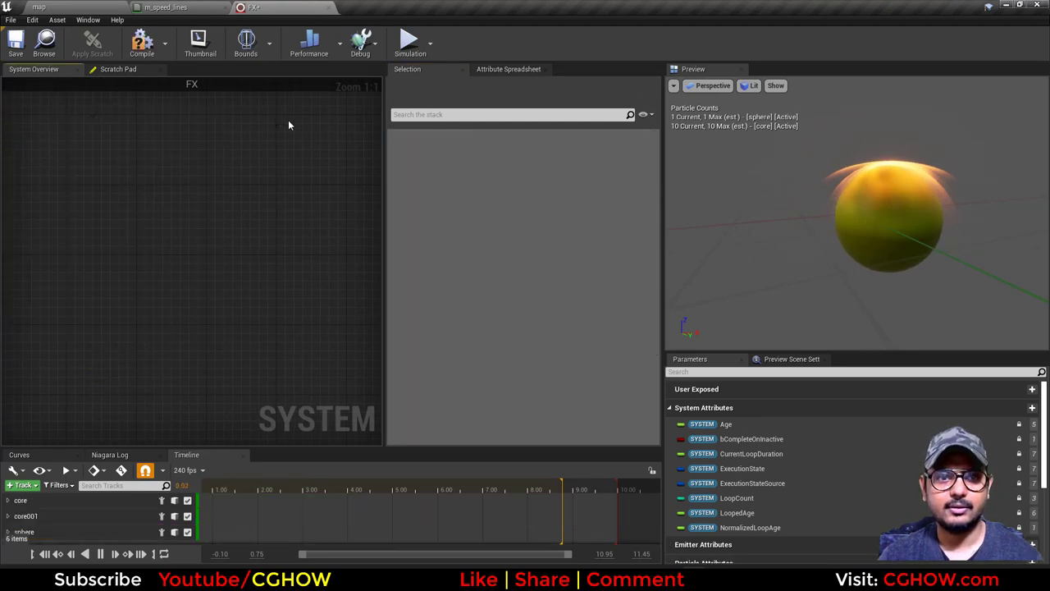
drag(307, 132, 282, 129)
double_click(283, 130)
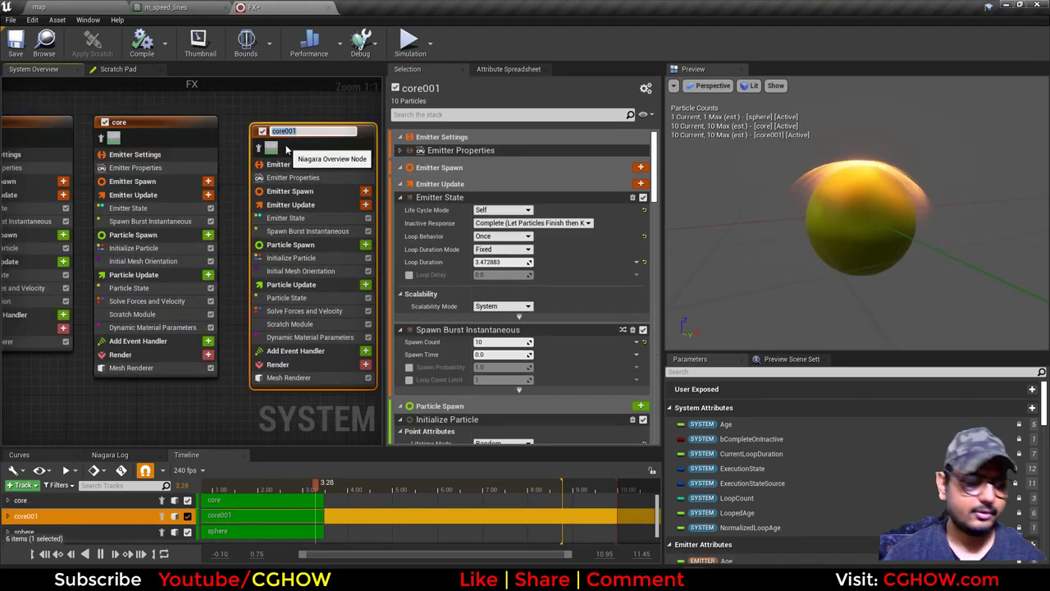
key(Return)
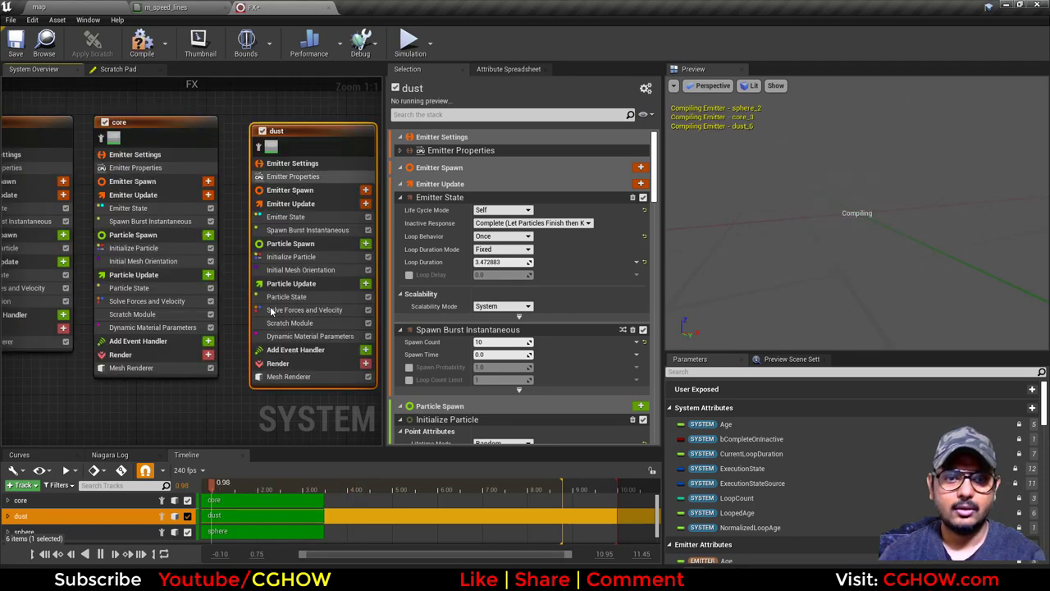
- Set the dust emitter's Initialize Particle color to a muted tan of R 0.473958, G 0.343182, B 0.235492
right_drag(254, 422, 172, 405)
click(209, 240)
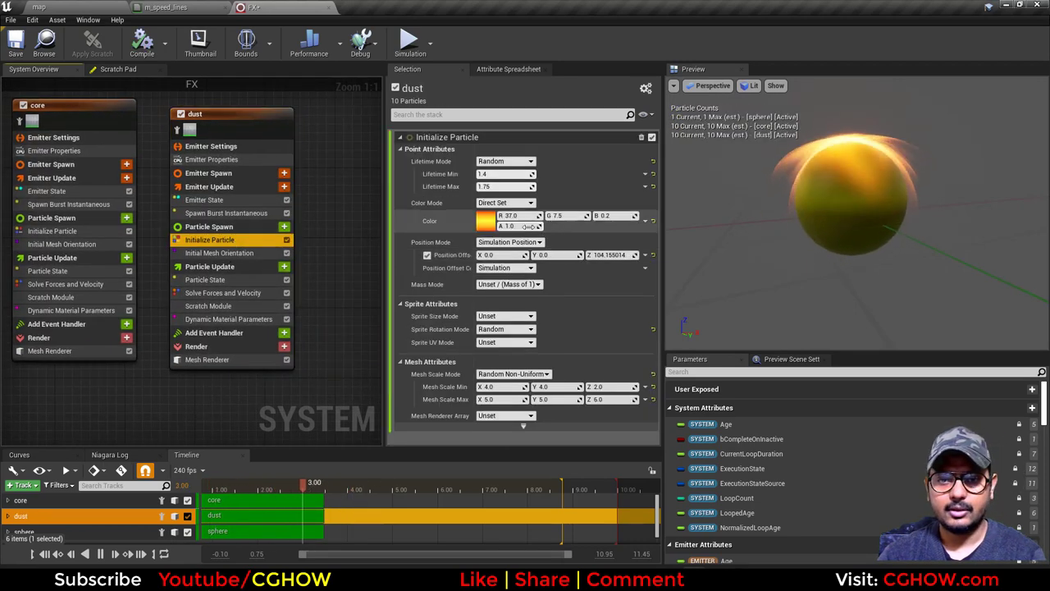
click(488, 225)
drag(635, 329, 639, 384)
drag(654, 344, 646, 421)
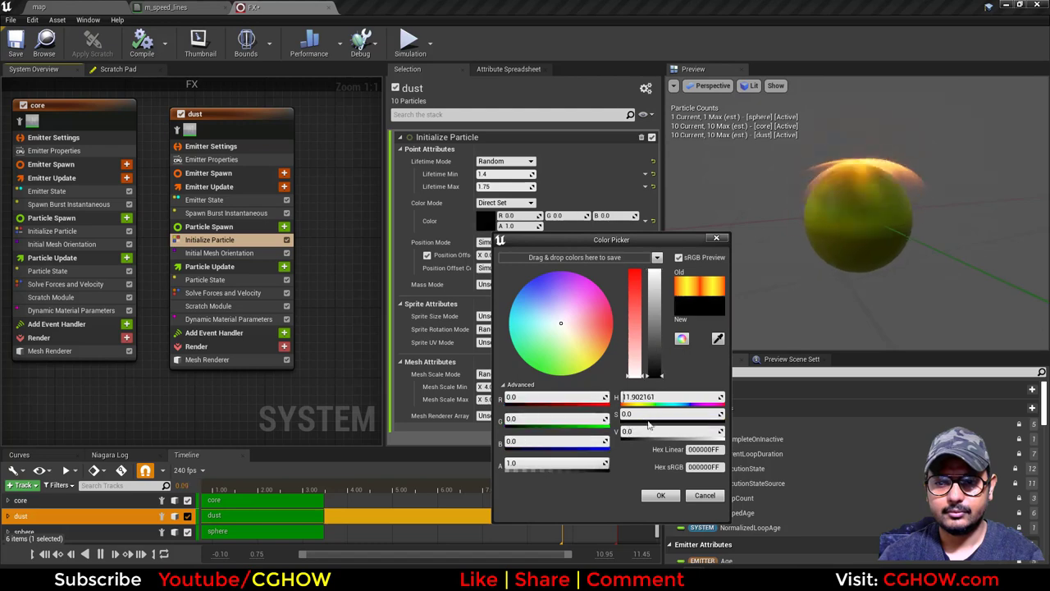
click(585, 329)
click(653, 327)
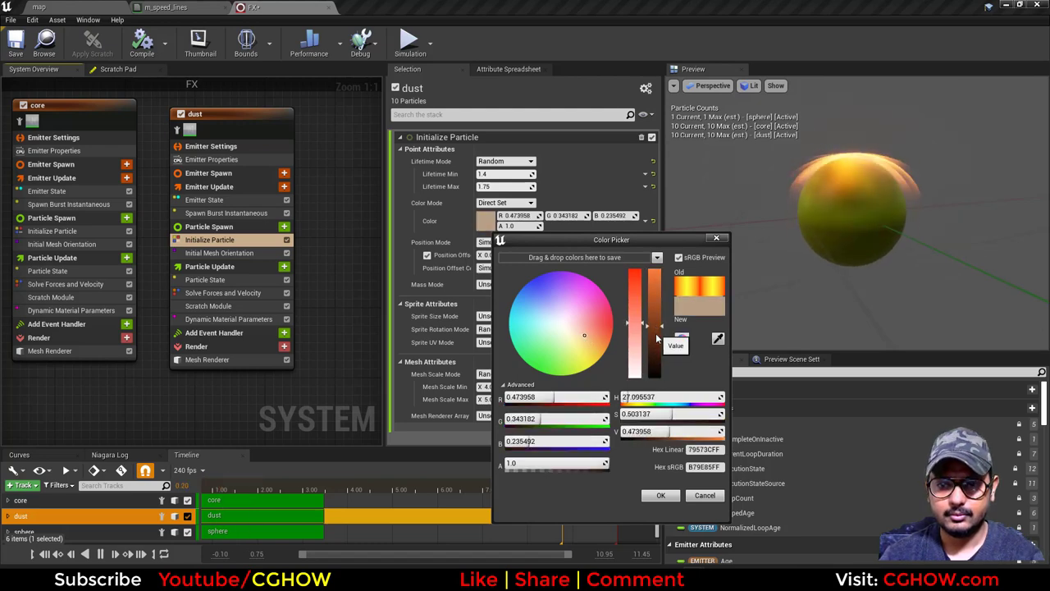
click(663, 496)
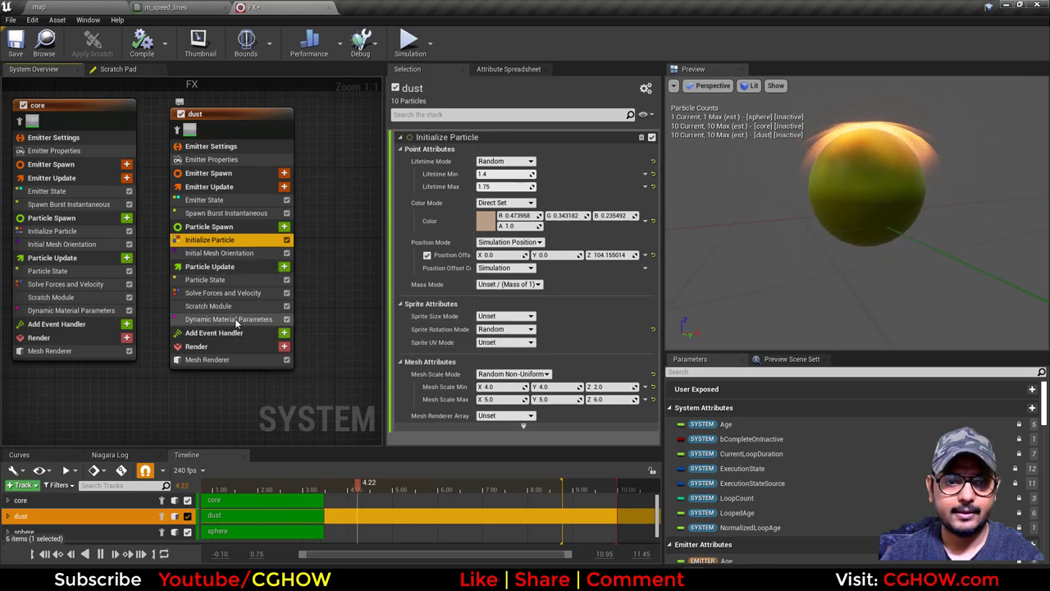
- Set the dust emitter's Mesh Scale Max to 10 on X, Y and Z
click(510, 400)
text(10)
key(Tab)
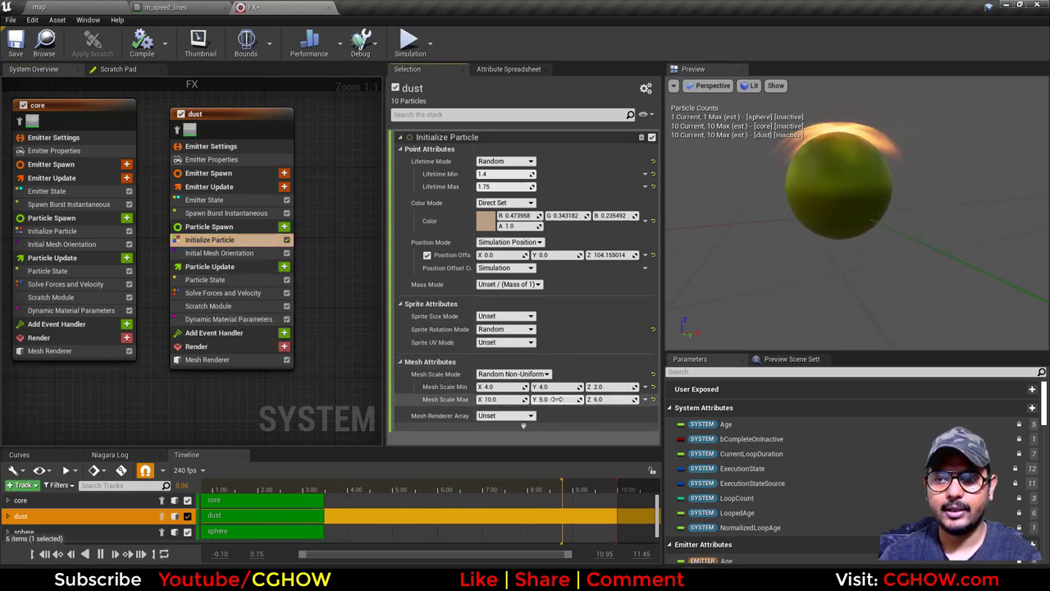
text(10)
key(Return)
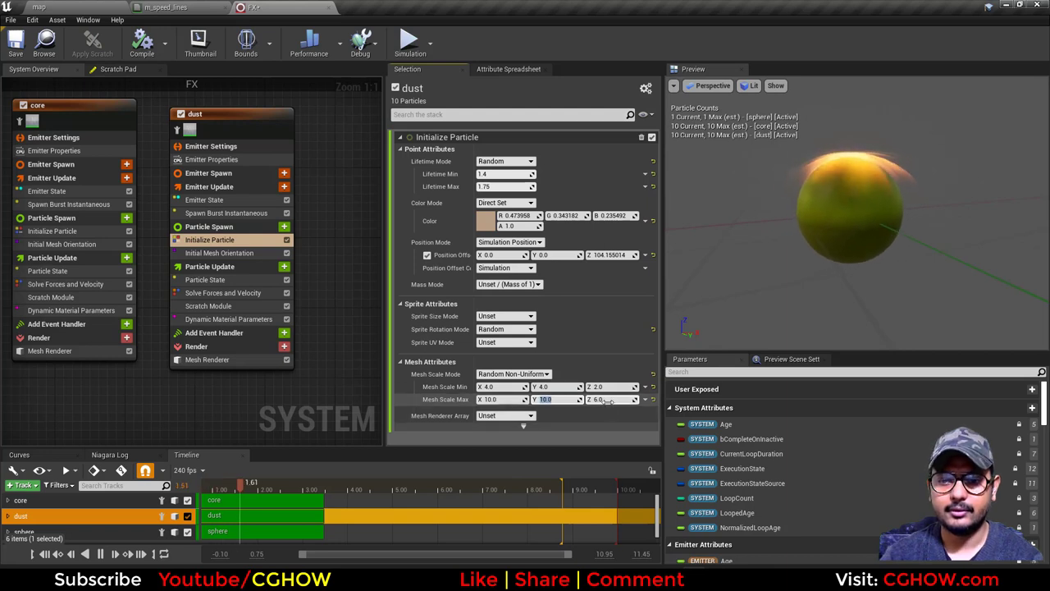
key(Return)
drag(829, 248, 787, 252)
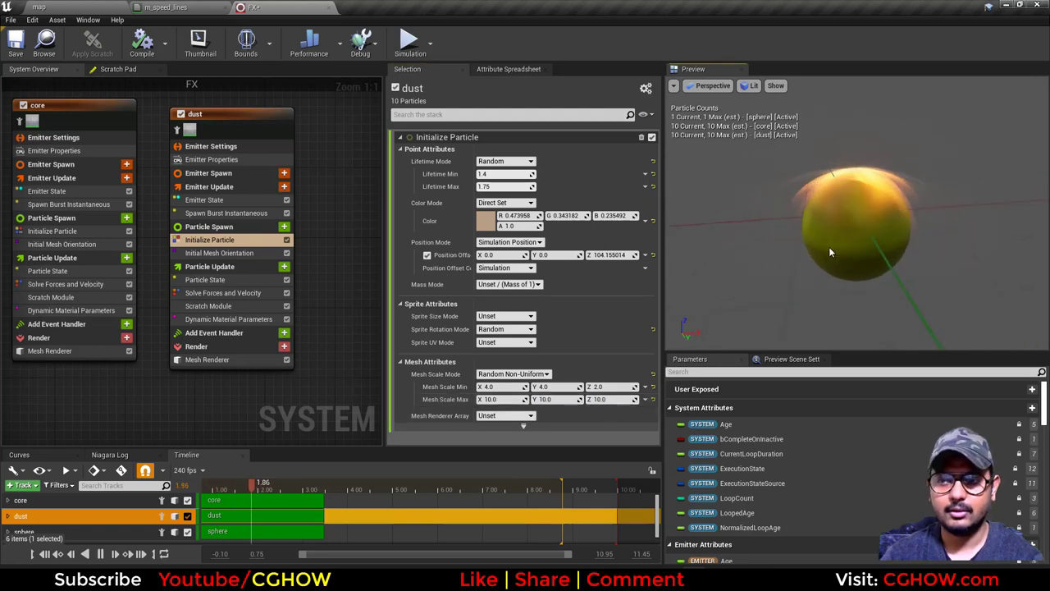
- Try alpha values of 5 and 3 for the dust particle color
click(517, 225)
text(5)
key(Return)
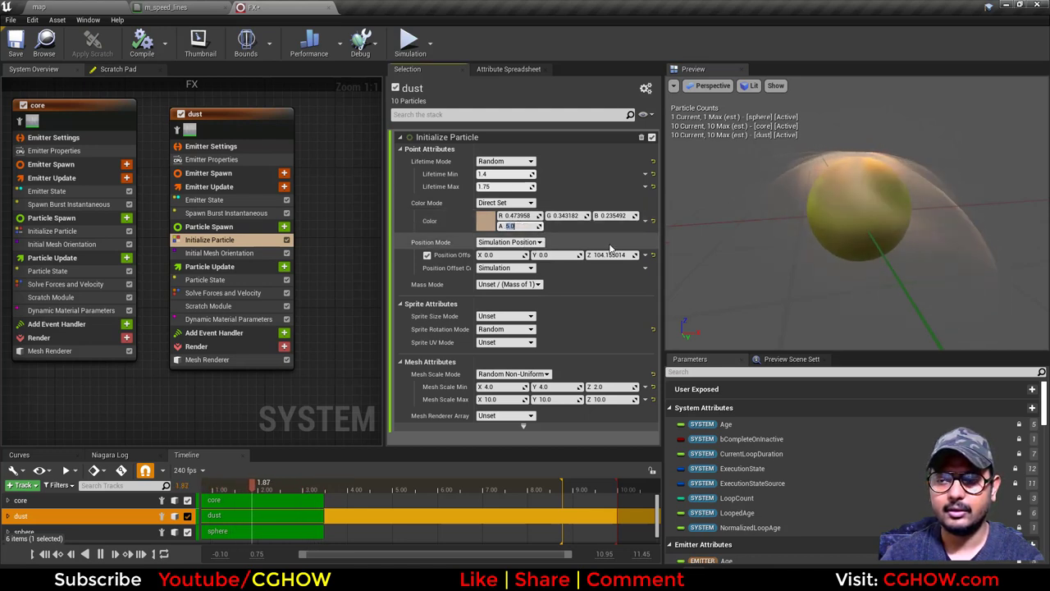
text(3)
key(Return)
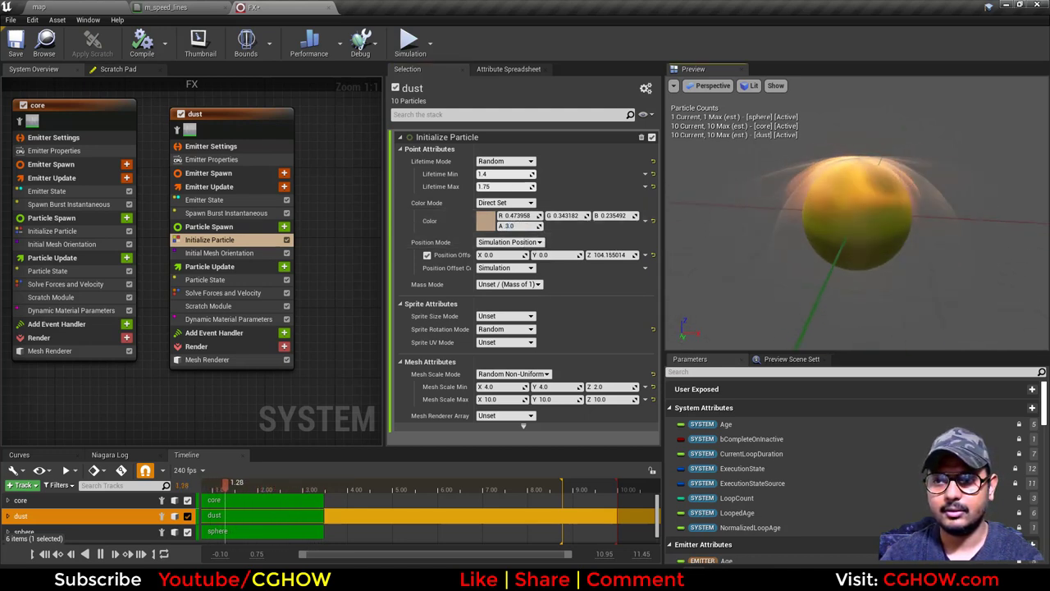
- Set the Sort Order Hint of the core emitter's Mesh Renderer to 1
right_drag(246, 338, 306, 339)
click(139, 352)
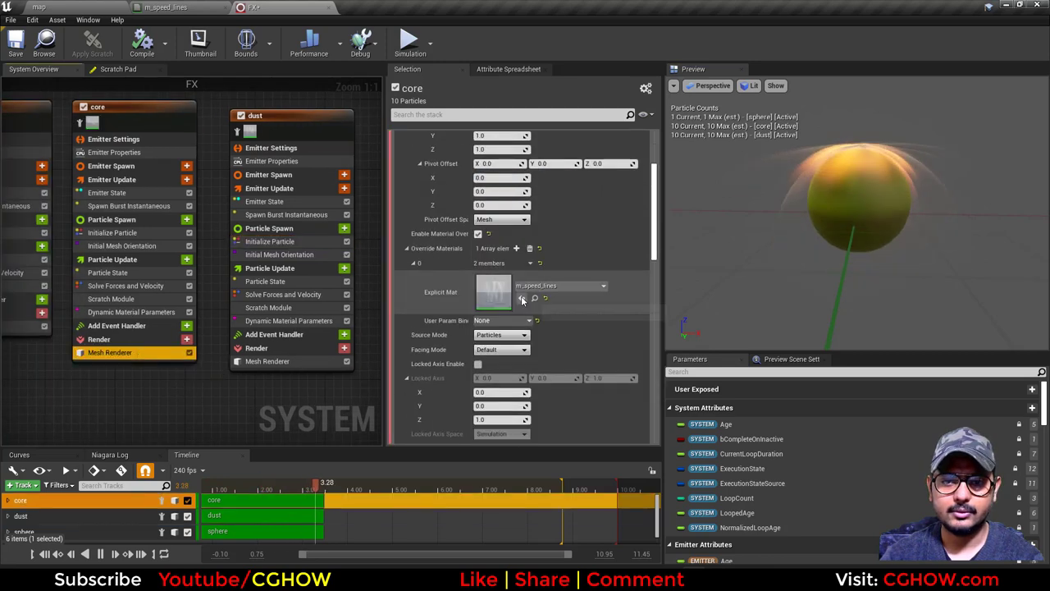
scroll(522, 300, down, 15)
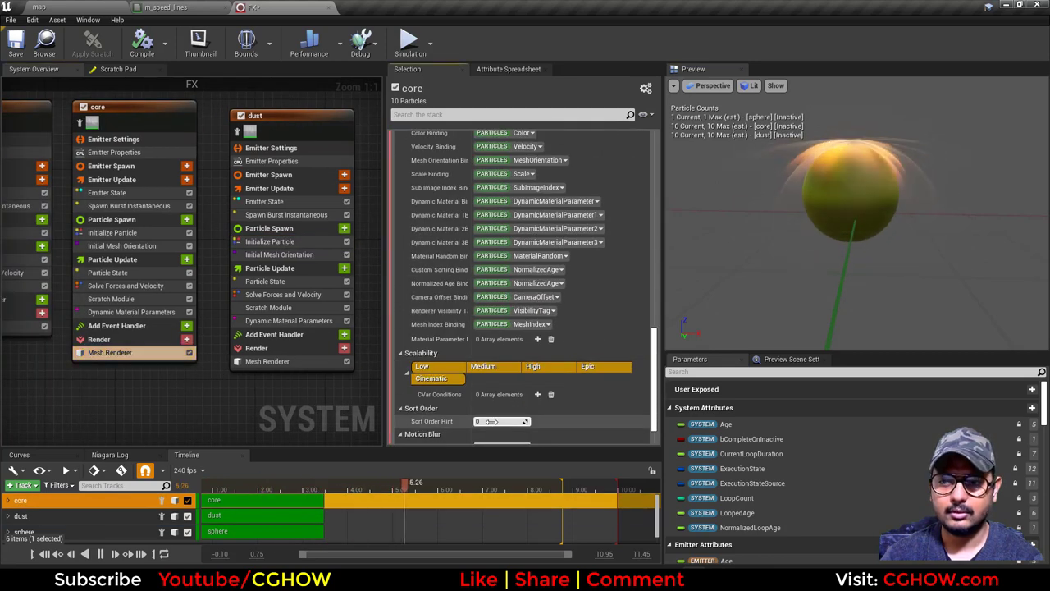
drag(491, 420, 502, 420)
drag(772, 217, 730, 234)
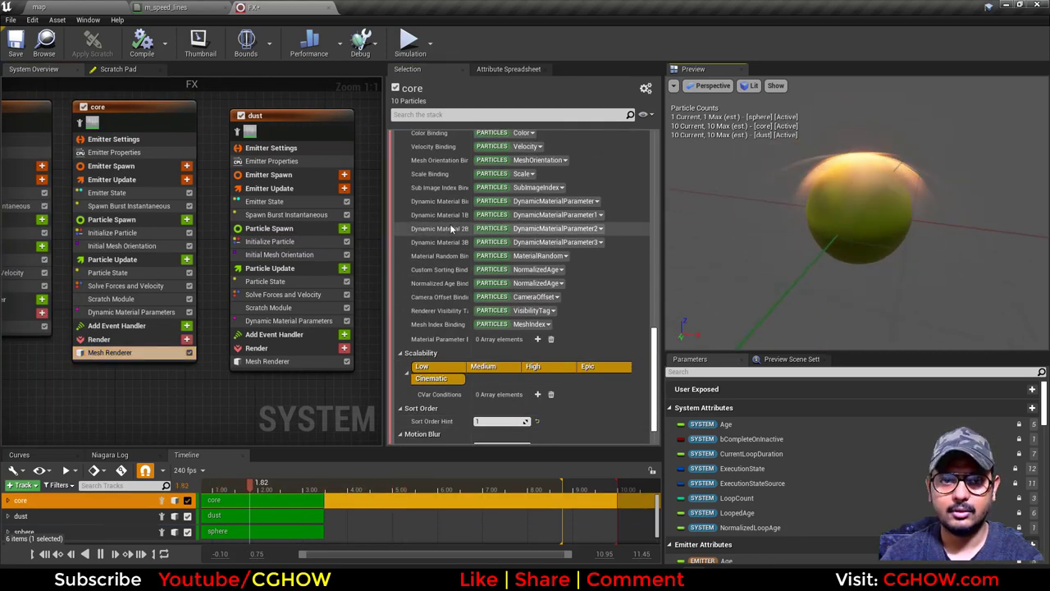
- Set the dust emitter's color alpha to 5 and its Mesh Scale Max to 7 on X and Y
click(271, 242)
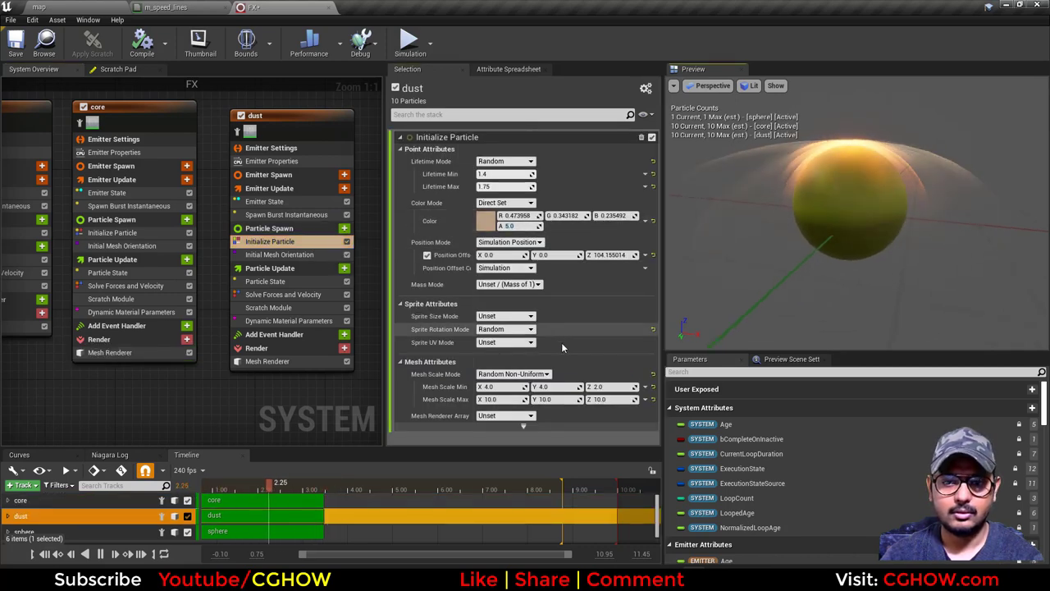
click(551, 399)
text(6)
click(504, 399)
text(6)
key(Return)
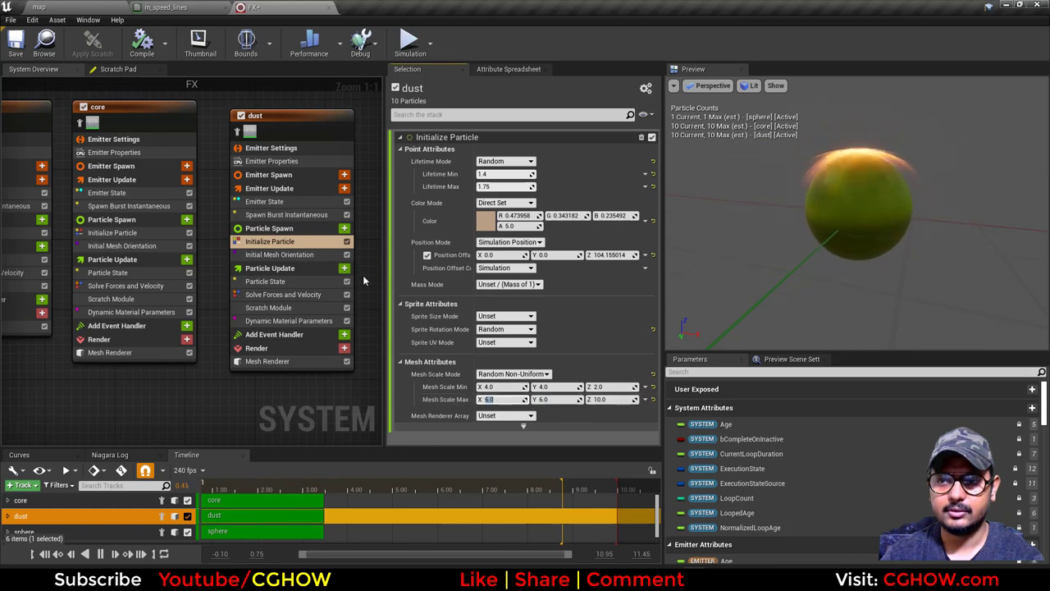
text(4)
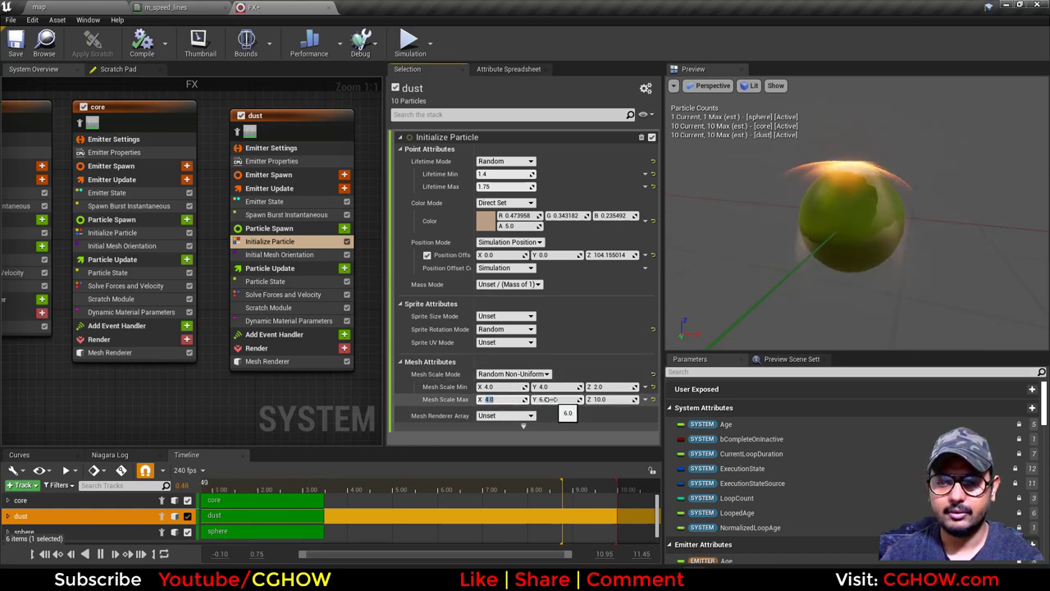
text(7)
key(Return)
- Set the dust emitter's Mesh Scale Min to 5 on X, Y and Z
click(542, 386)
text(5)
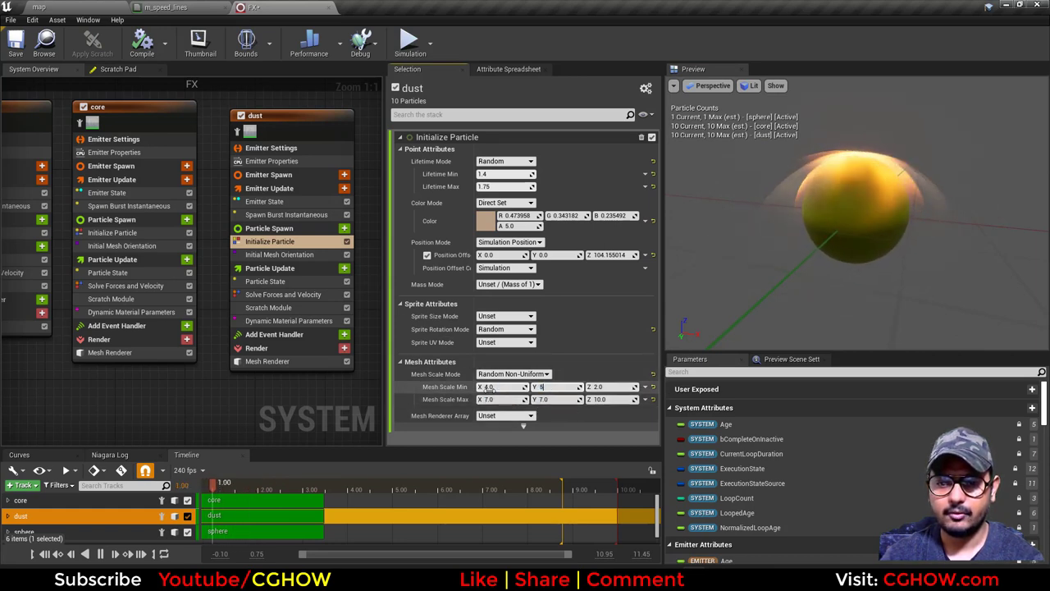
click(489, 386)
text(5)
key(Return)
- Check the effect in the level, and set the dust color's alpha to 10 and Mesh Scale Min X and Y to 6
click(39, 6)
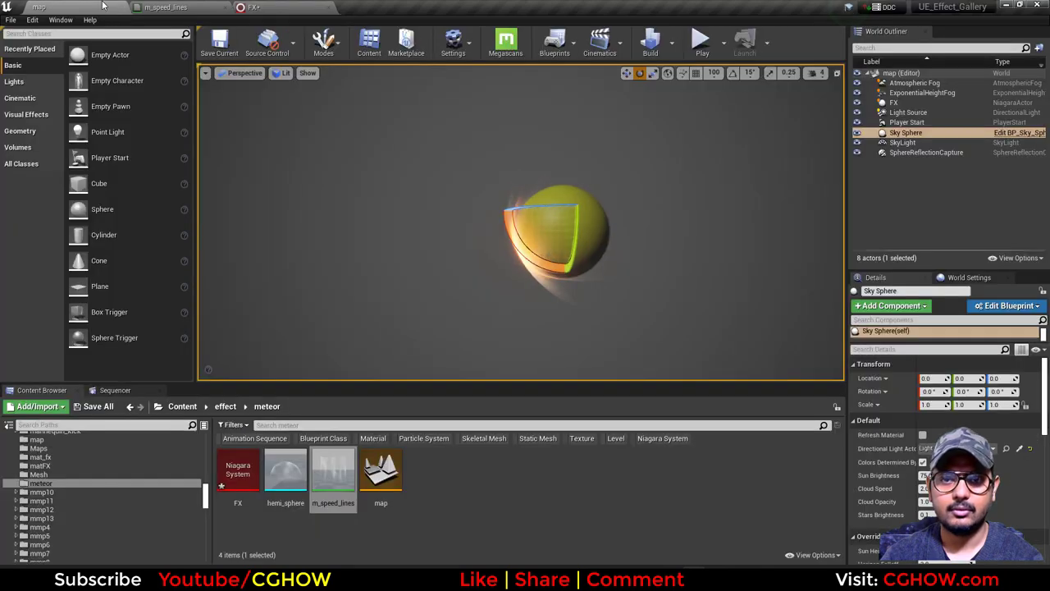
click(275, 7)
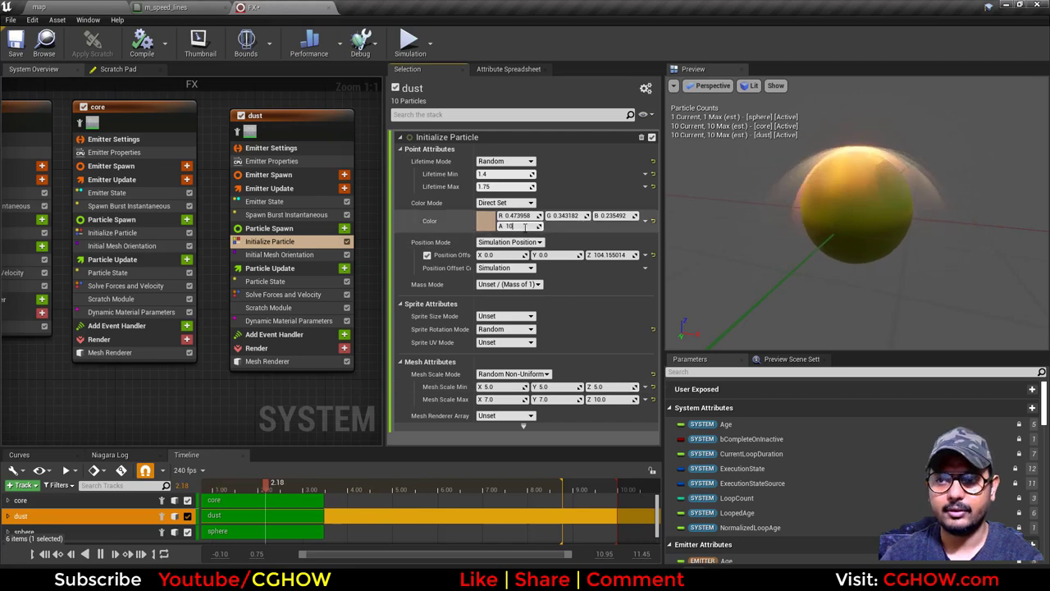
click(45, 6)
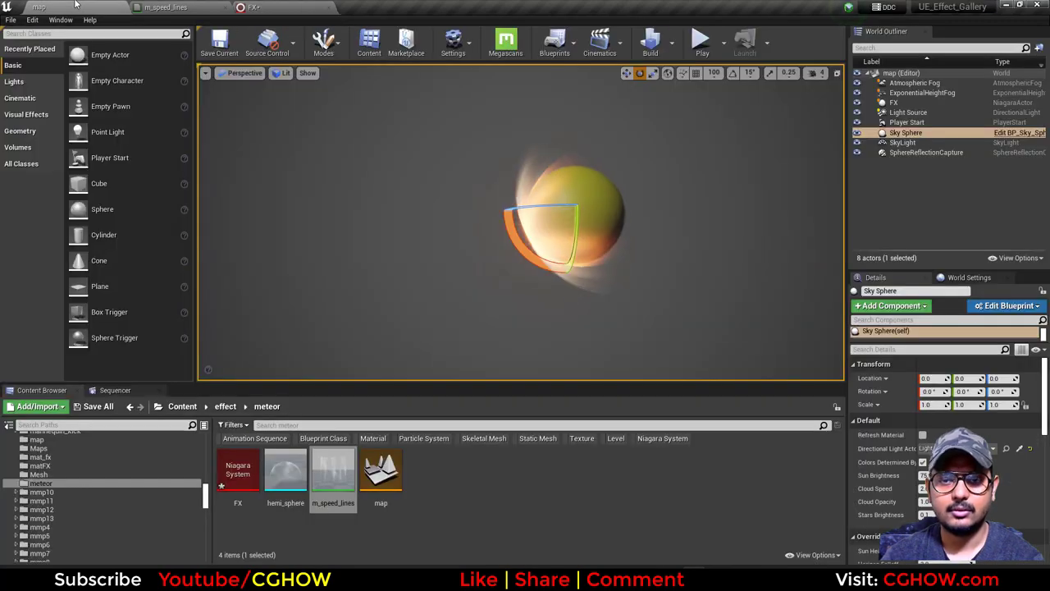
click(253, 7)
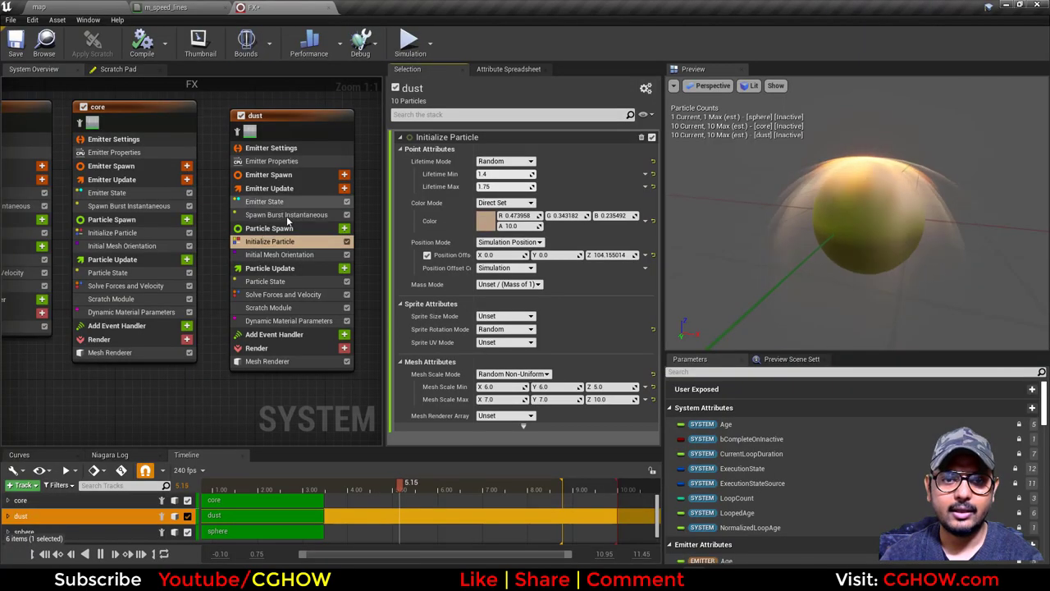
- Change the Z value of the B input in the core emitter's Scratch Module
right_drag(112, 388, 160, 390)
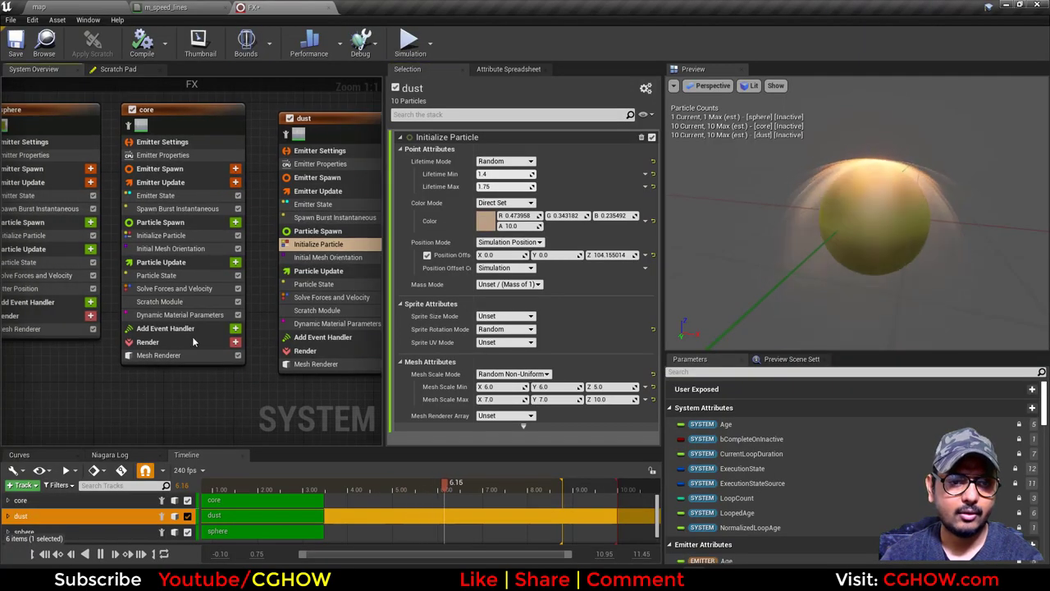
click(164, 302)
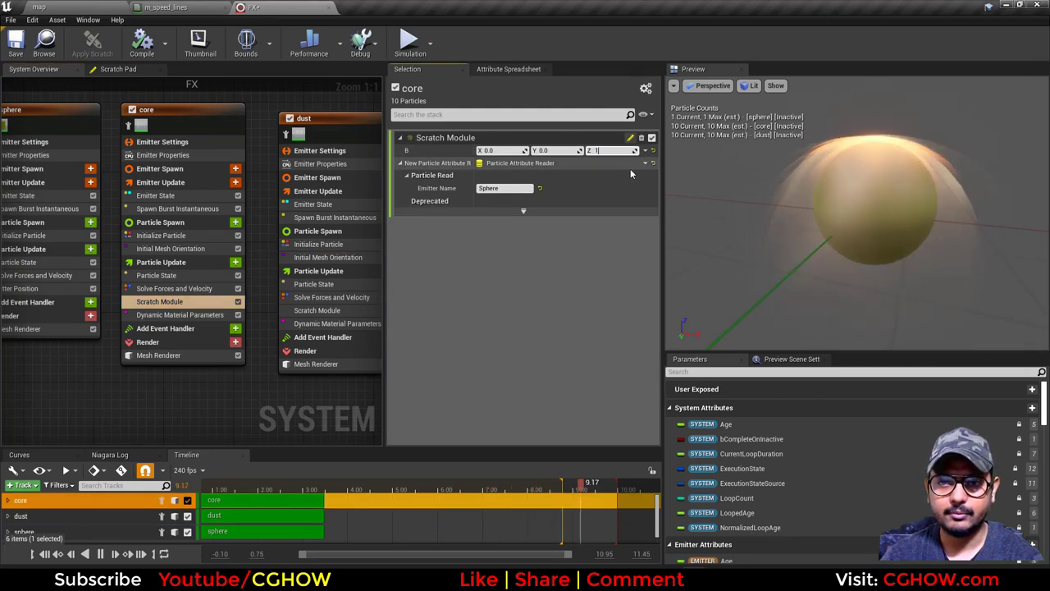
key(Return)
- Check the meteor in the level and save the modified FX system
click(73, 7)
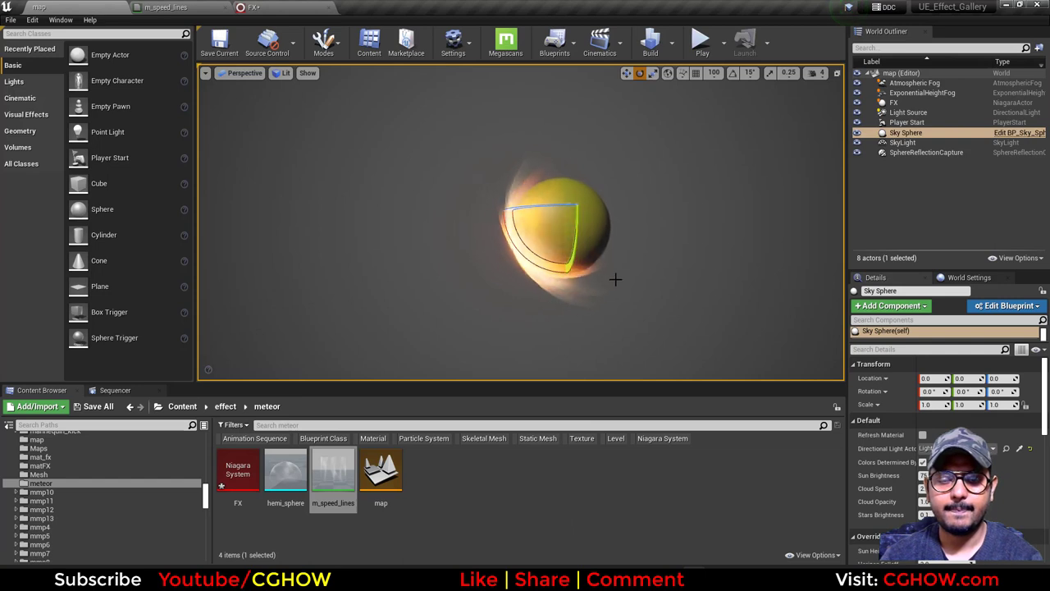
click(95, 406)
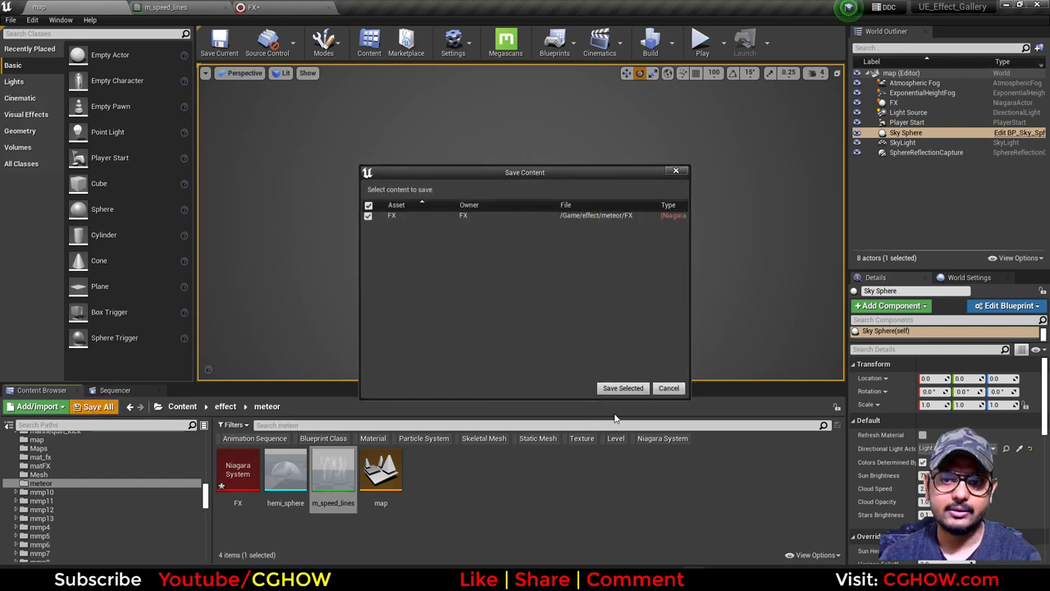
click(619, 388)
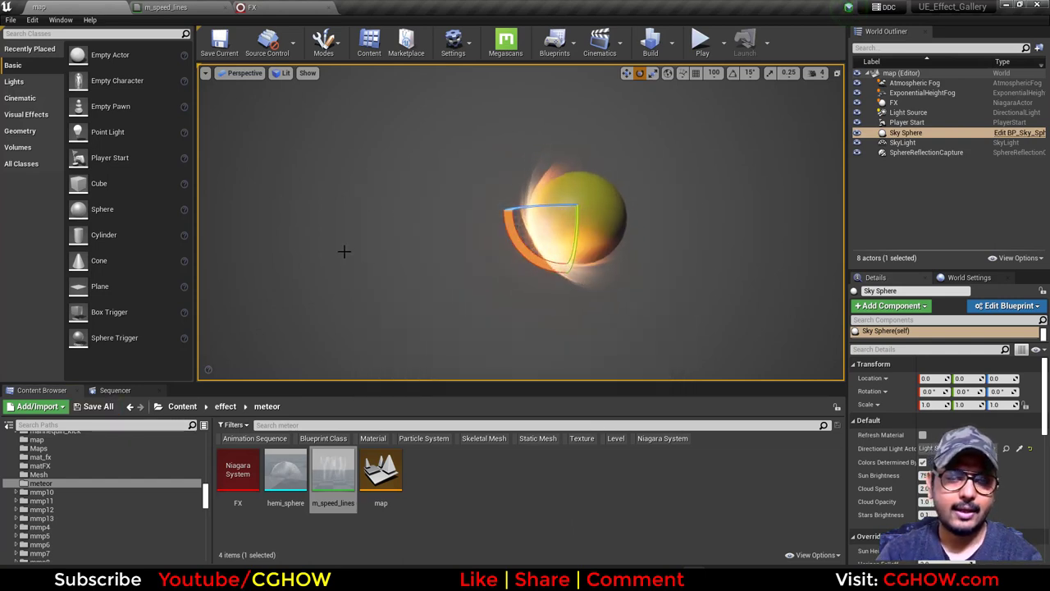
- Add an override material to the sphere emitter's Mesh Renderer and assign a floor material to it
click(164, 7)
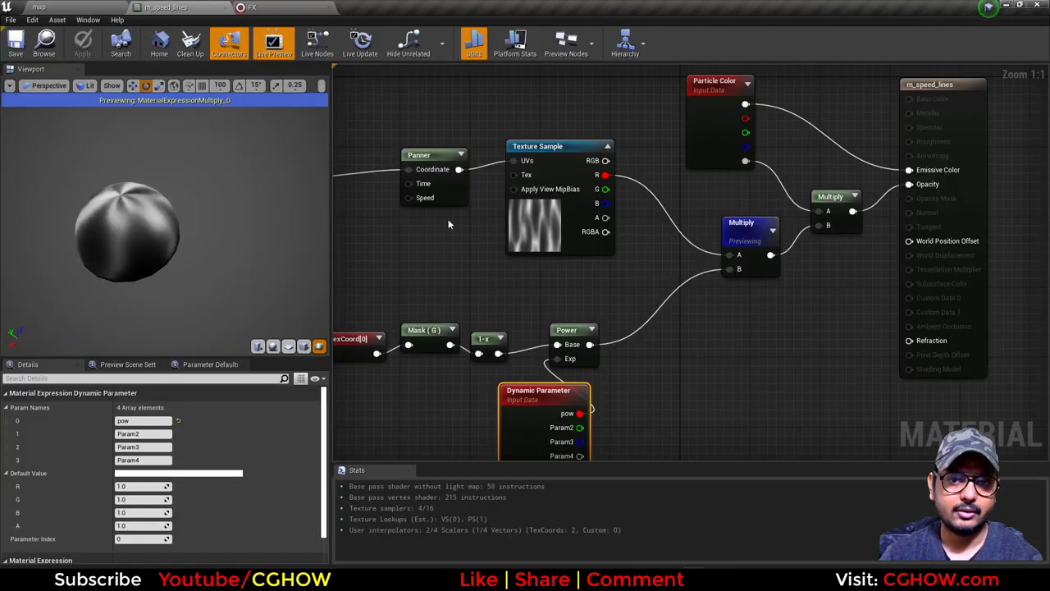
click(277, 6)
right_drag(112, 382, 336, 369)
click(252, 317)
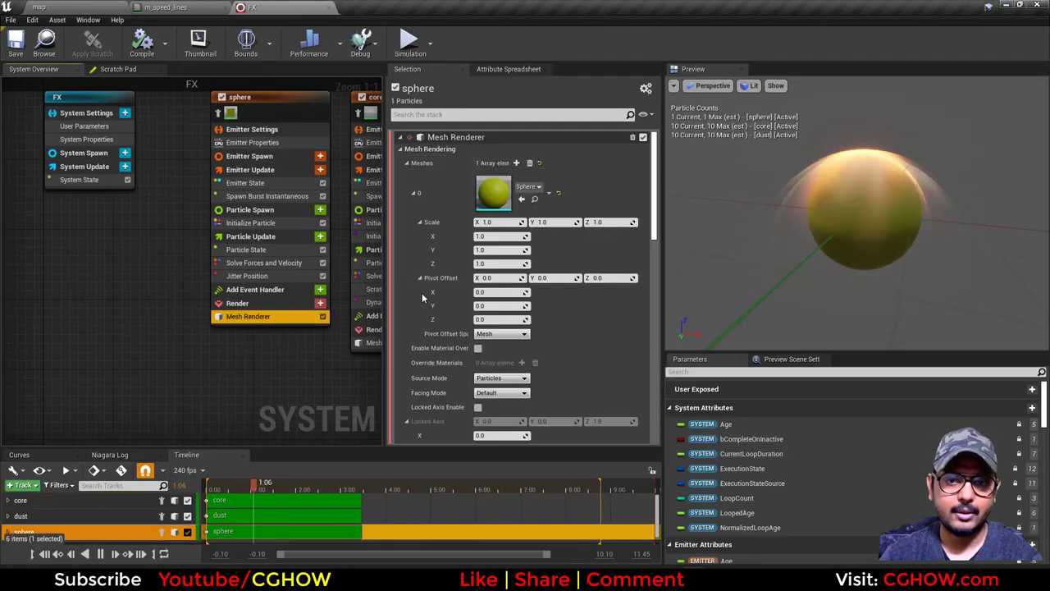
scroll(421, 292, down, 6)
scroll(514, 288, up, 5)
scroll(518, 262, down, 1)
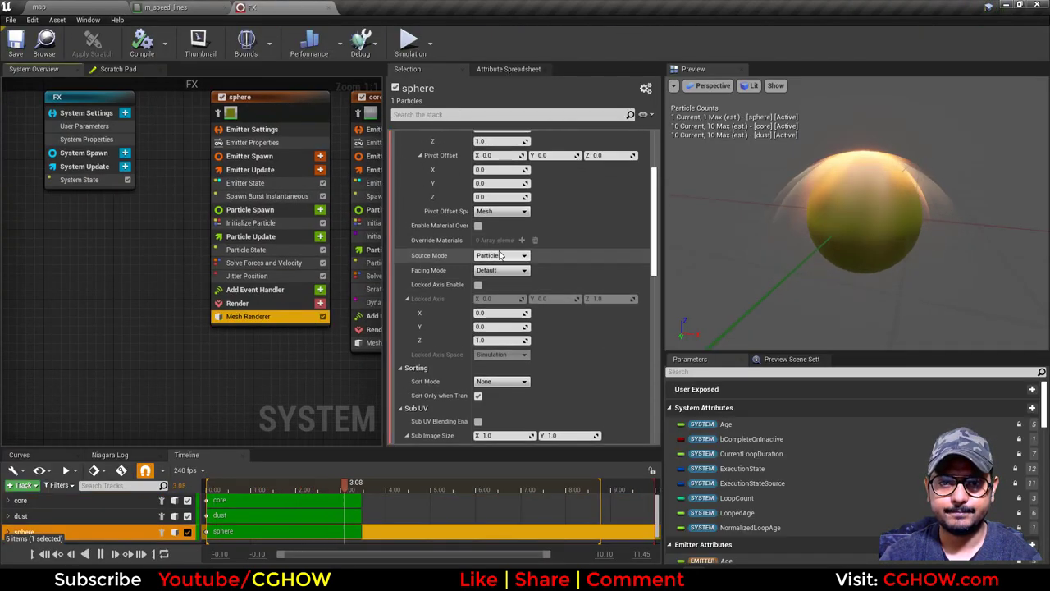
click(521, 239)
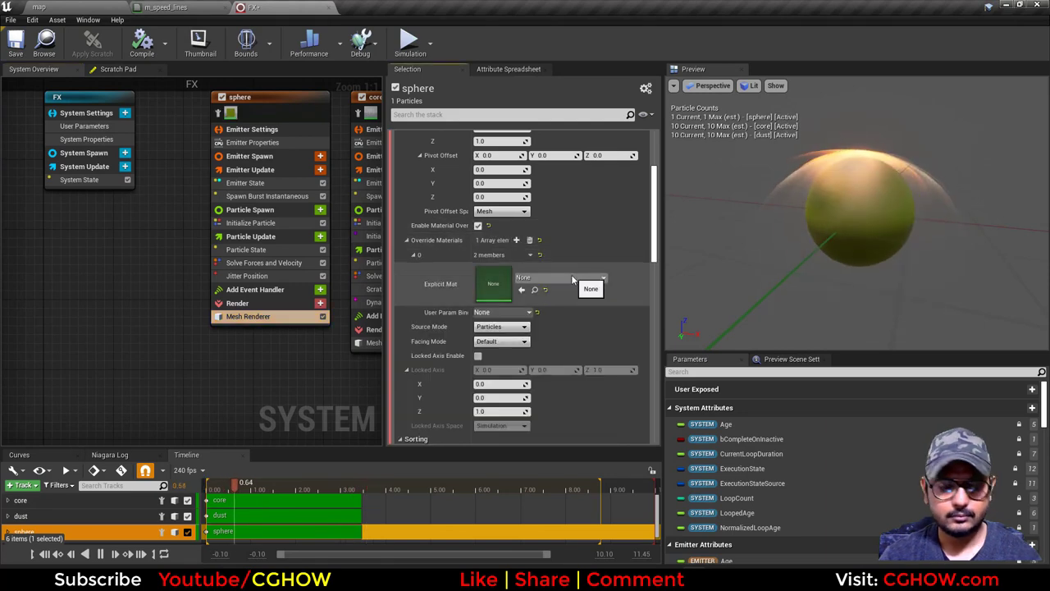
click(572, 279)
text(floo)
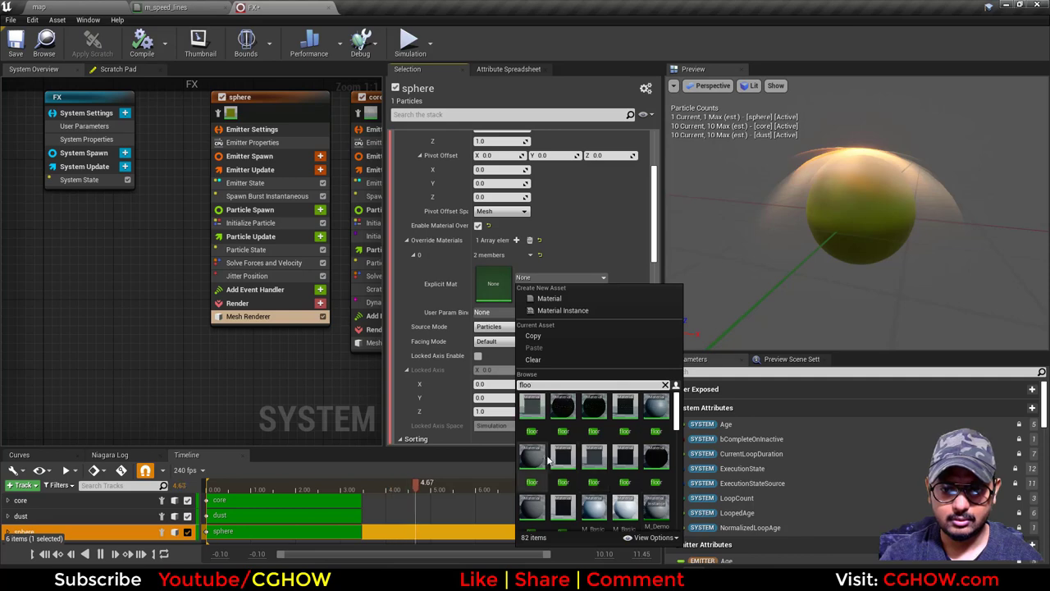
click(548, 461)
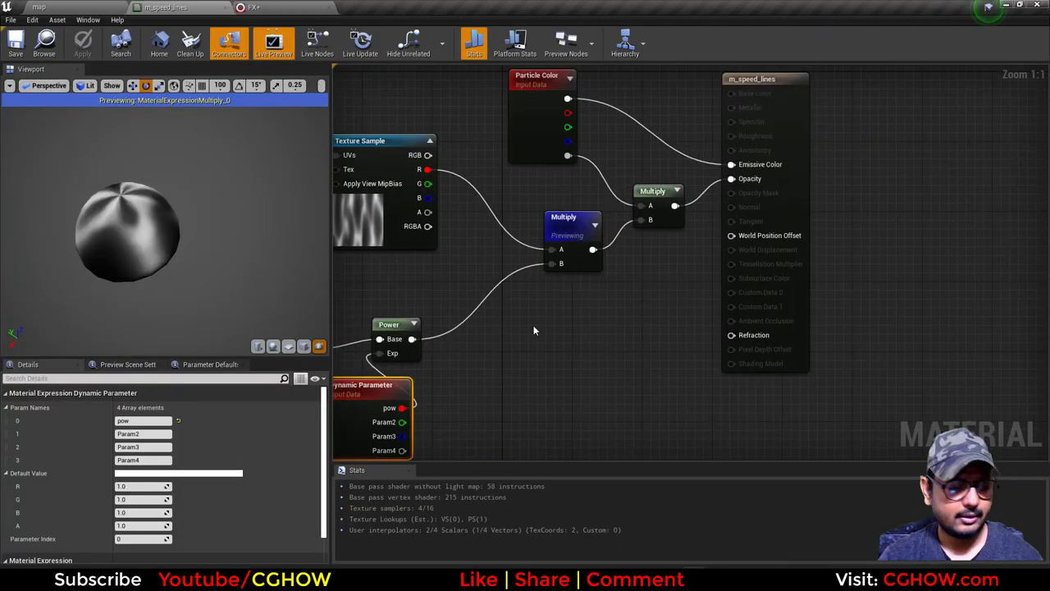
- In m_speed_lines, add a Depth Fade node, multiply it with the streak mask, and feed the product into the opacity Multiply's B input
right_click(533, 330)
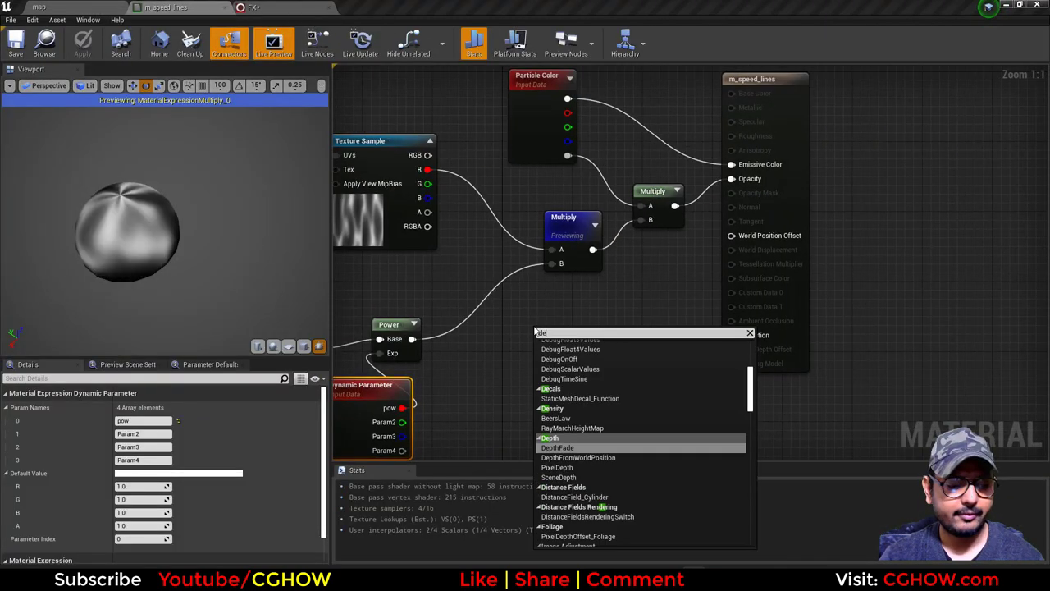
text(depth)
click(579, 369)
drag(594, 370, 620, 344)
key(m)
click(609, 309)
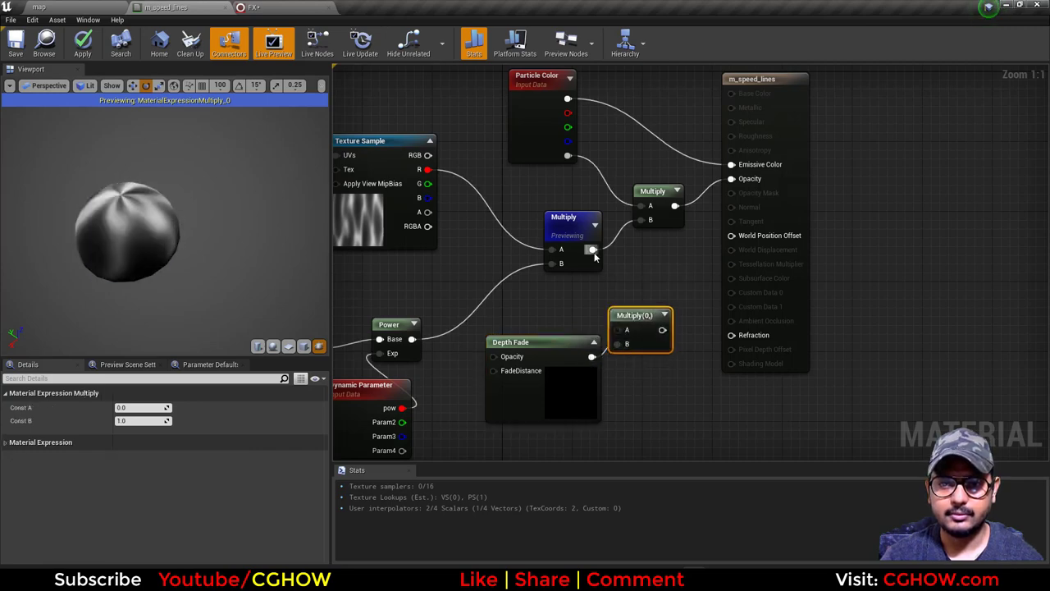
drag(592, 249, 643, 220)
- Set the Depth Fade's Fade Distance Default to 20, apply the material, and return to the level
click(542, 402)
click(136, 420)
text(20)
key(Return)
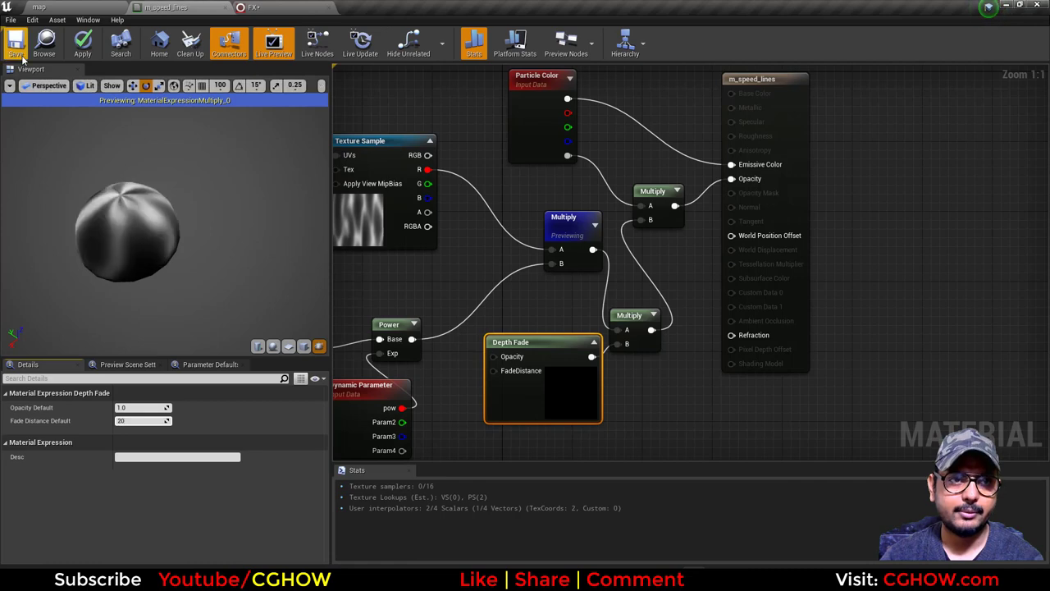
click(83, 45)
click(70, 5)
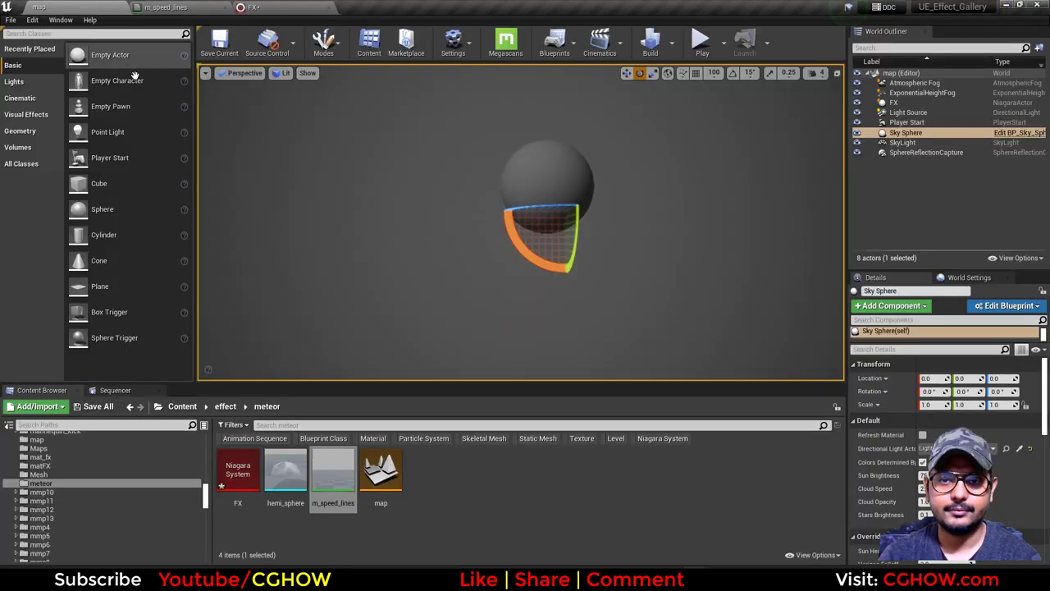
- Save the modified floor material and FX system, and switch the level viewport to game view to hide the gizmo
click(94, 408)
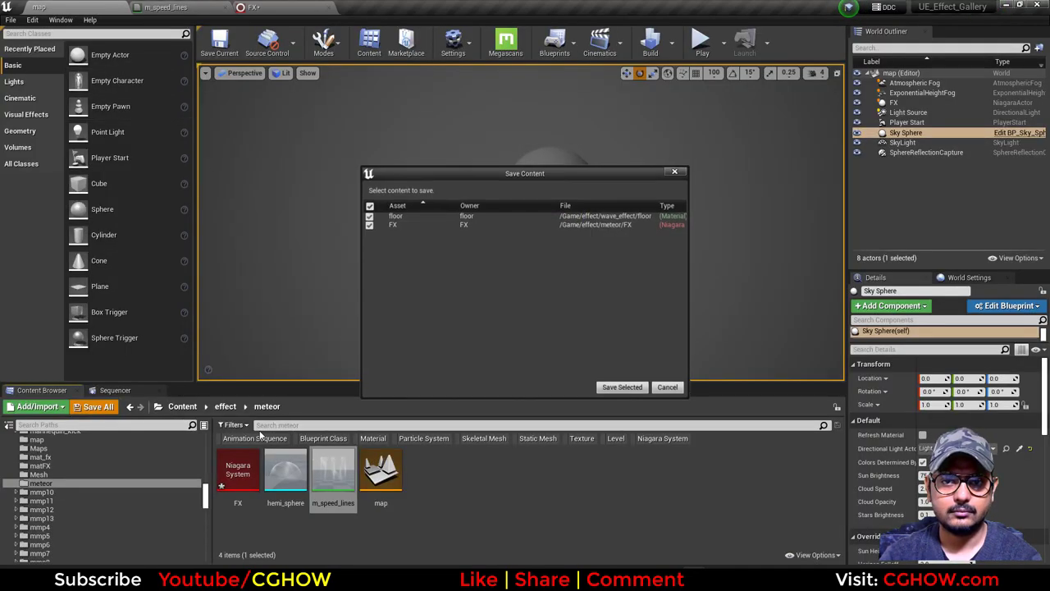
click(607, 389)
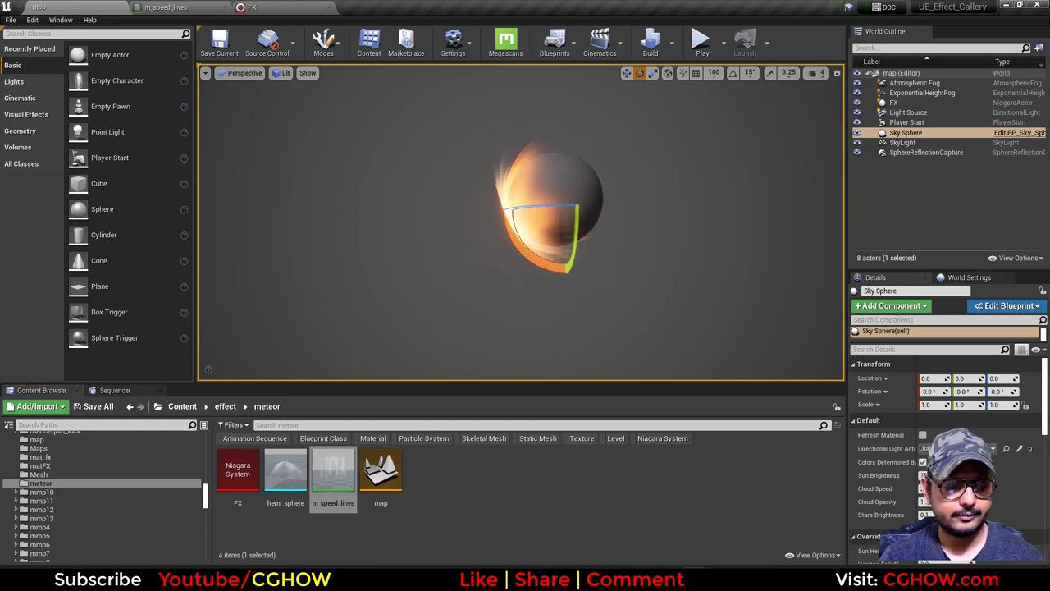
key(g)
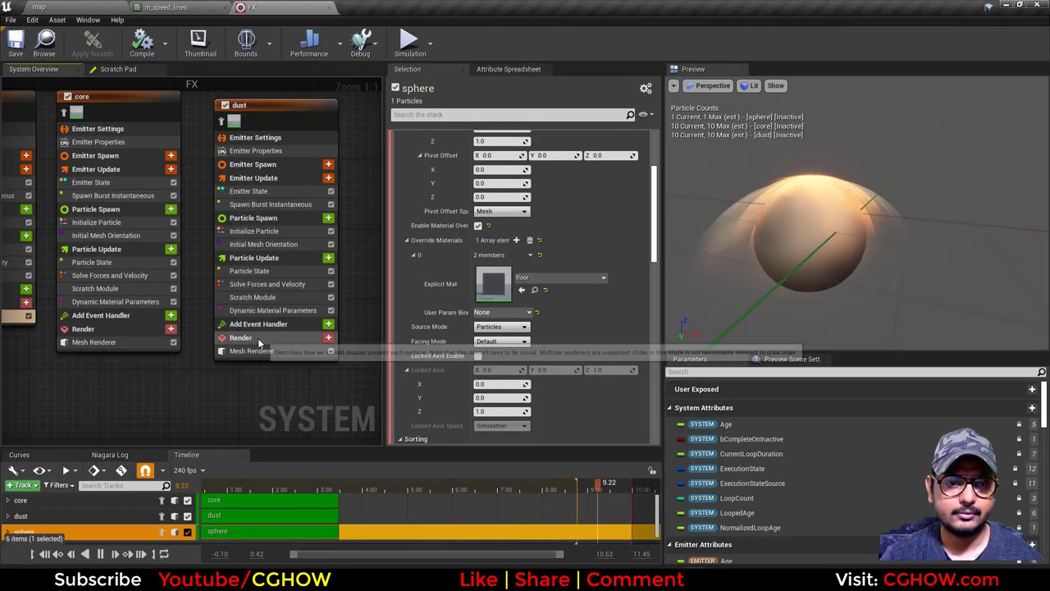
- Review the dust emitter's Dynamic Material Parameters, and compare the effect with the reference meteor video on YouTube
click(270, 310)
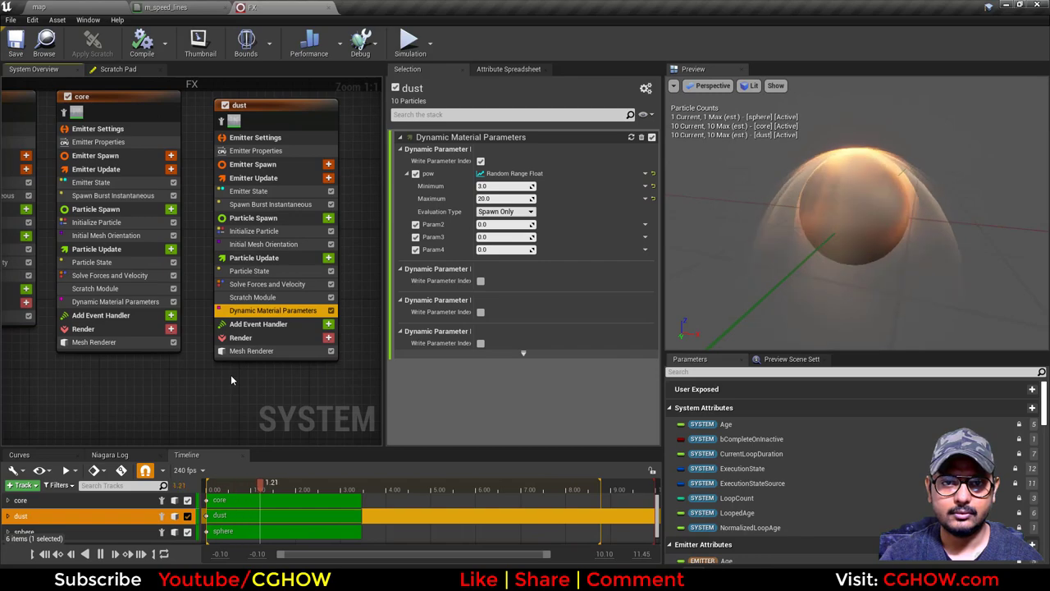
right_drag(230, 374, 178, 383)
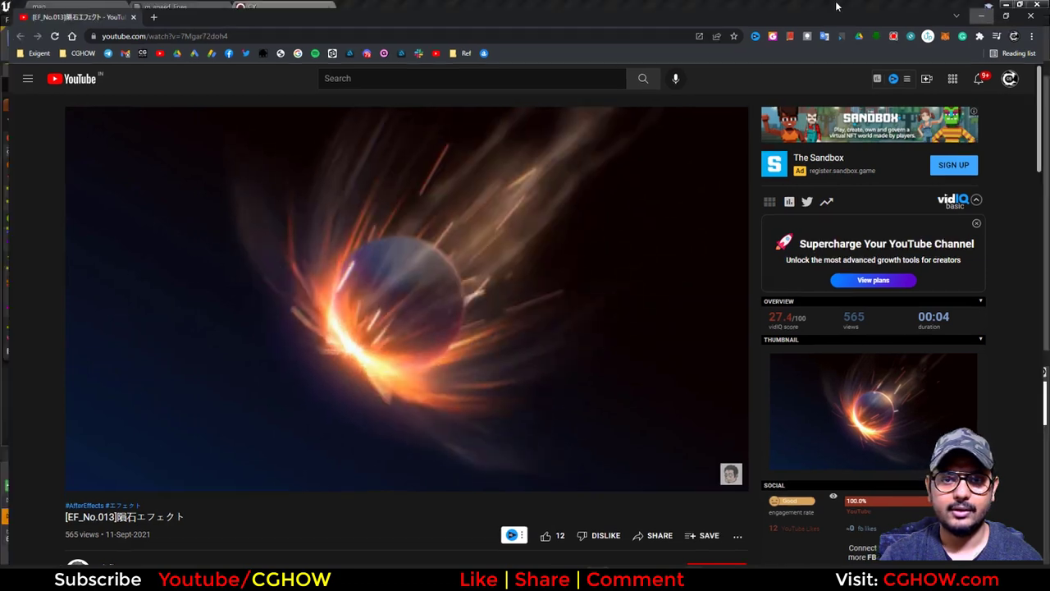
click(986, 7)
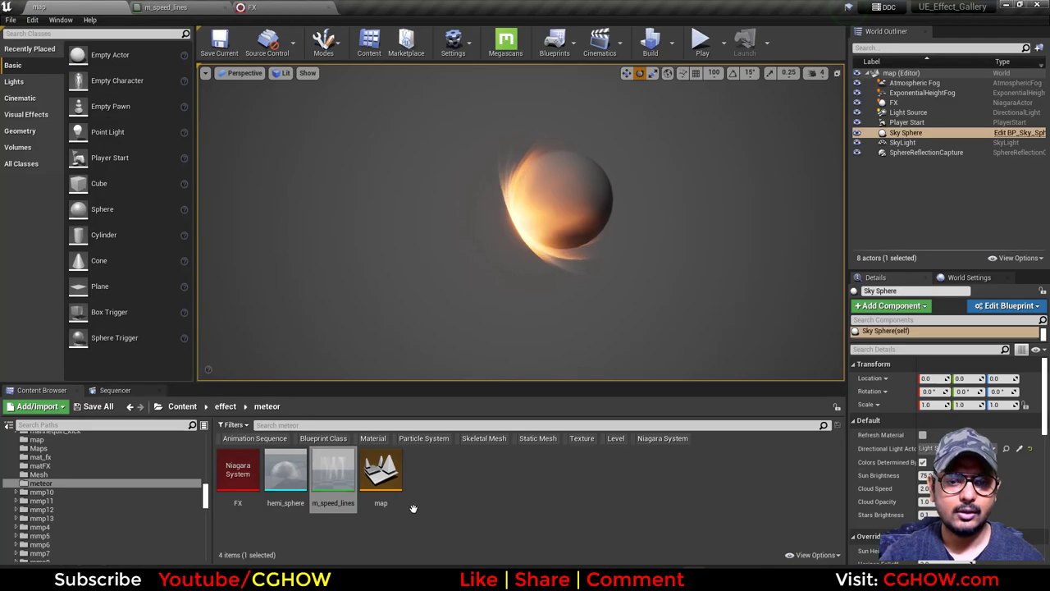
right_click(447, 491)
mouse_move(478, 479)
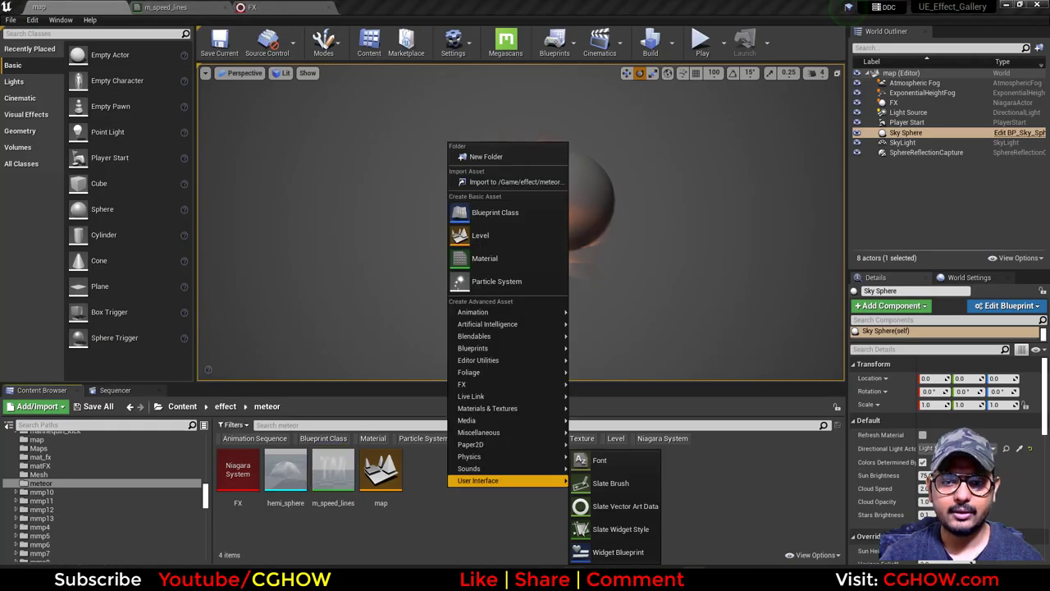
click(428, 515)
- Duplicate the m_speed_lines material as m_spark_cube and open the copy
right_click(428, 515)
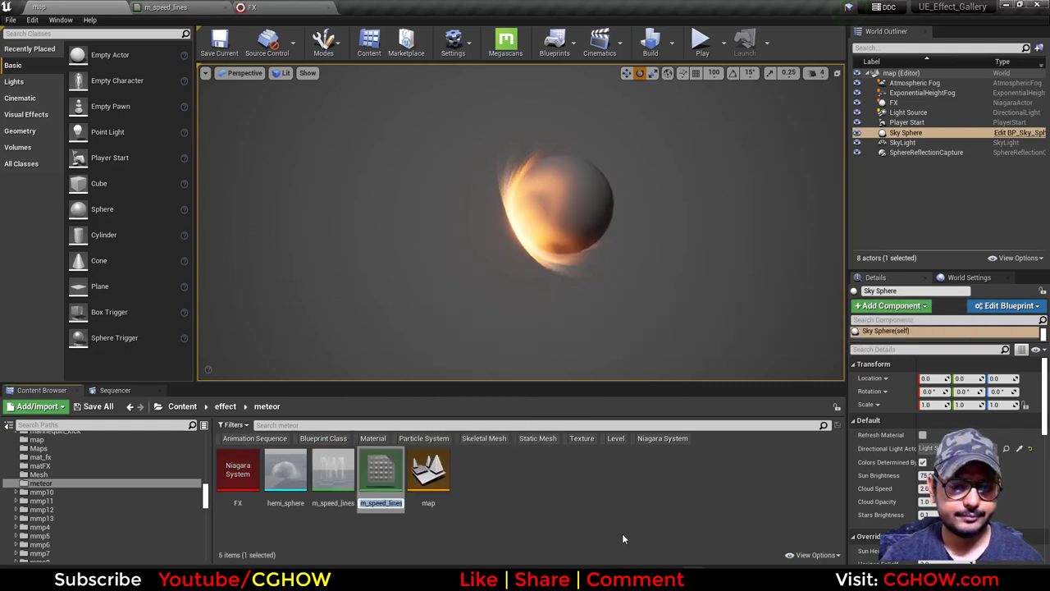
text(m_)
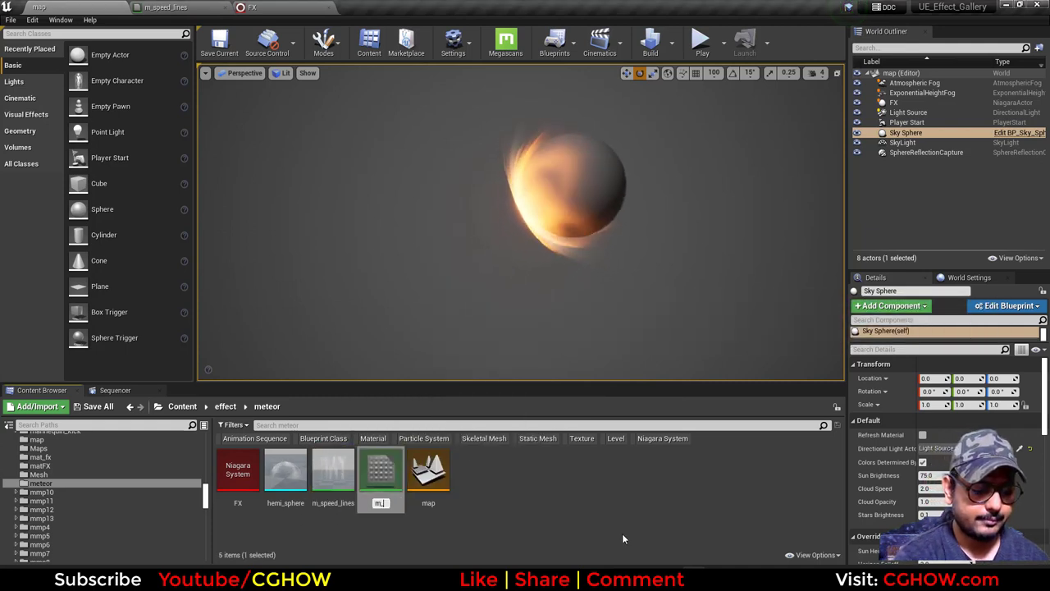
text(spark_)
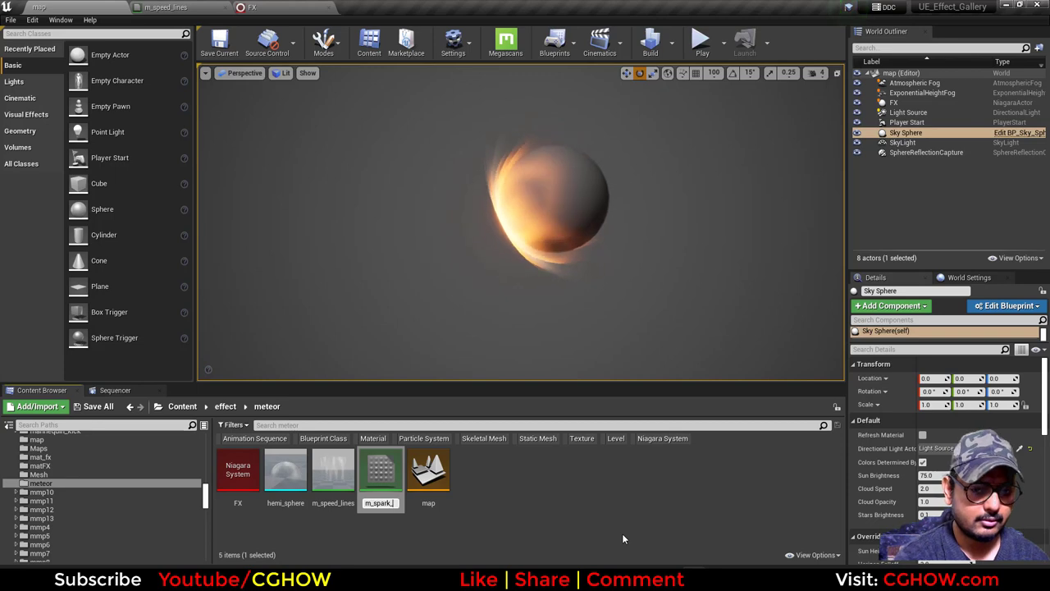
text(cube)
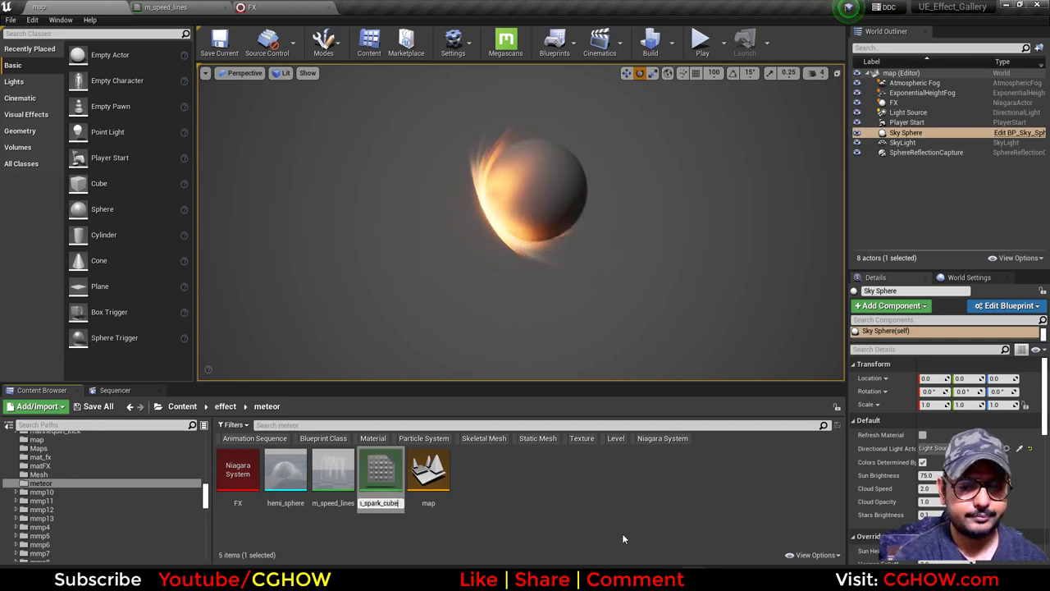
key(Return)
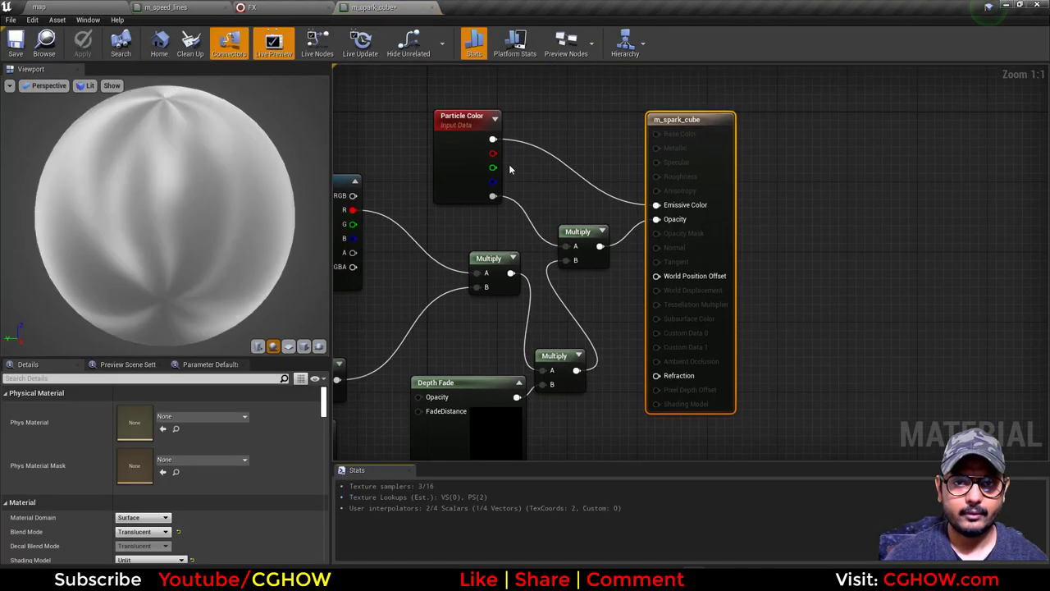
- Connect Particle Color's alpha directly to the Opacity input and set m_spark_cube's Blend Mode to Additive
drag(493, 196, 662, 220)
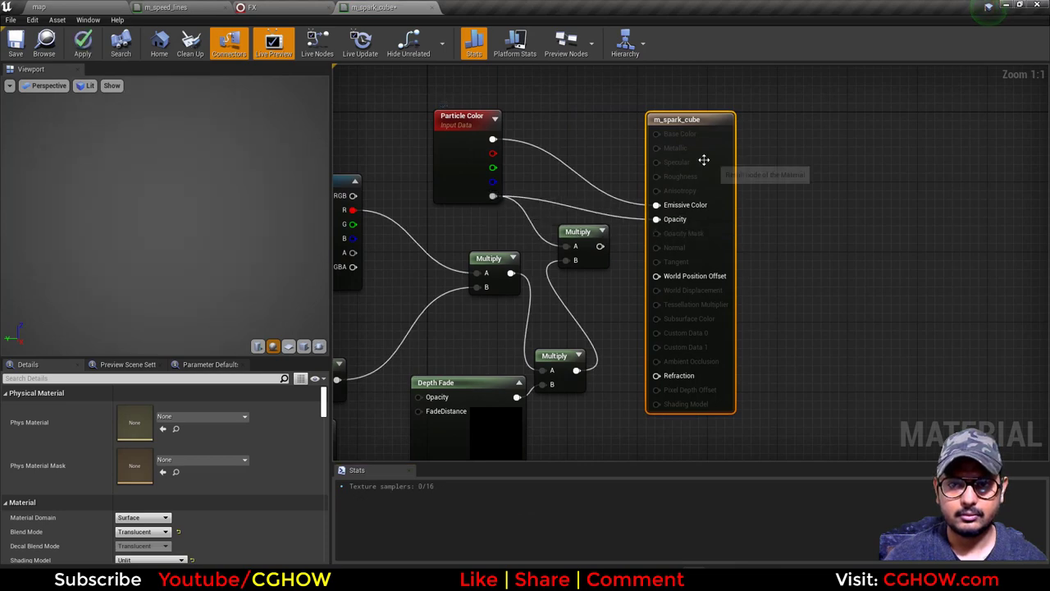
scroll(162, 506, down, 1)
click(148, 498)
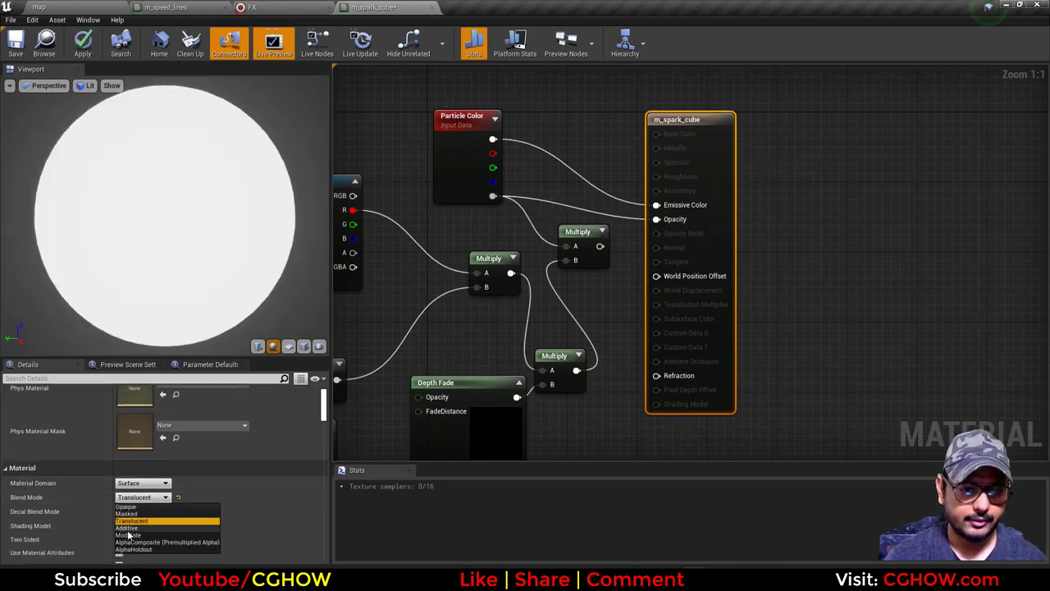
click(127, 529)
- Clean up the unused nodes in m_spark_cube, and save the material with a plane as its preview shape
right_drag(543, 326, 679, 312)
click(190, 45)
scroll(640, 239, down, 2)
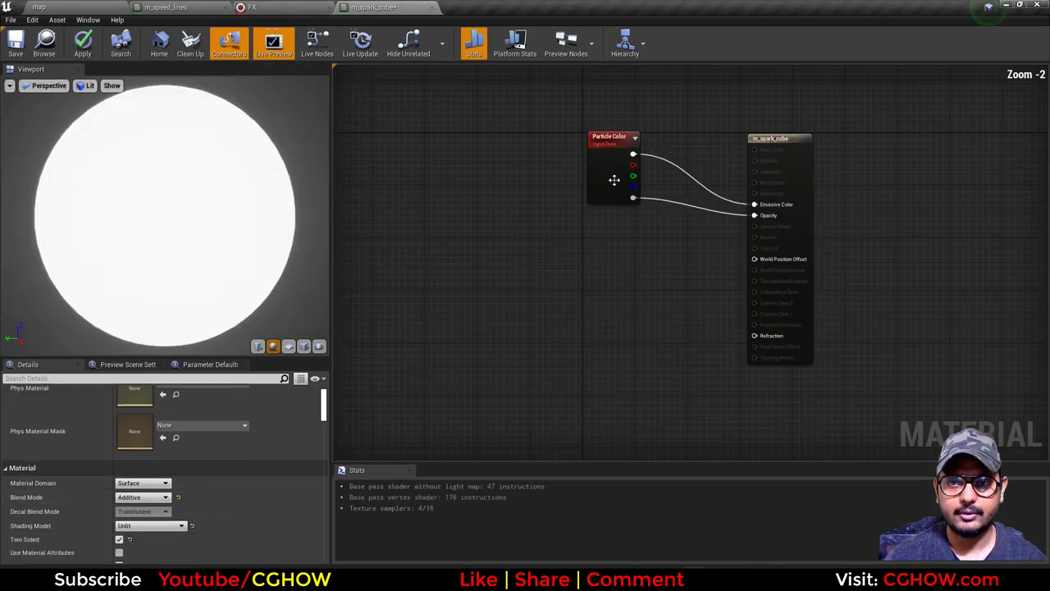
drag(614, 180, 608, 248)
click(288, 346)
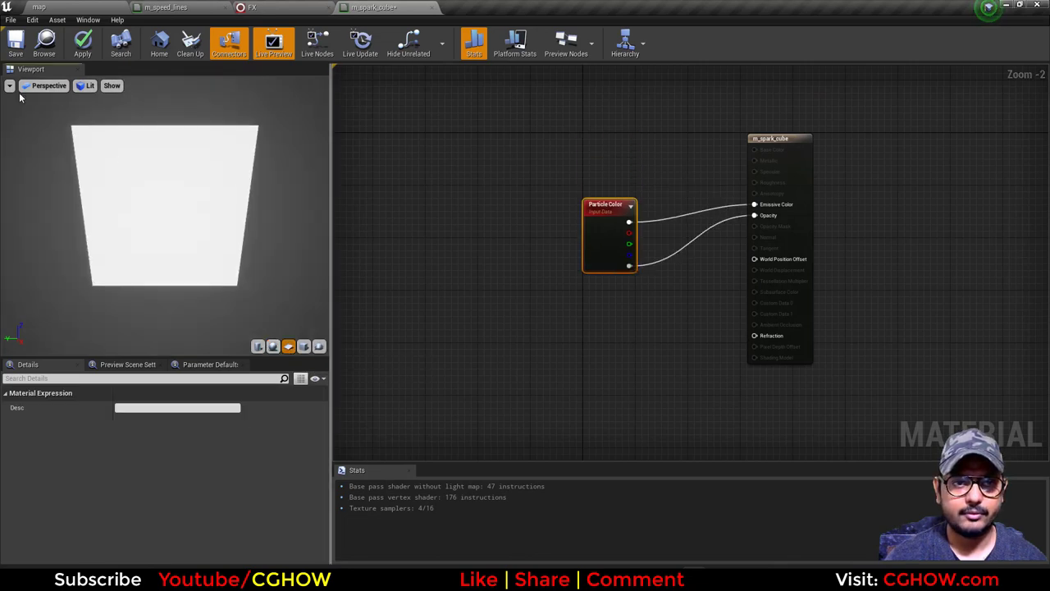
click(12, 46)
click(44, 43)
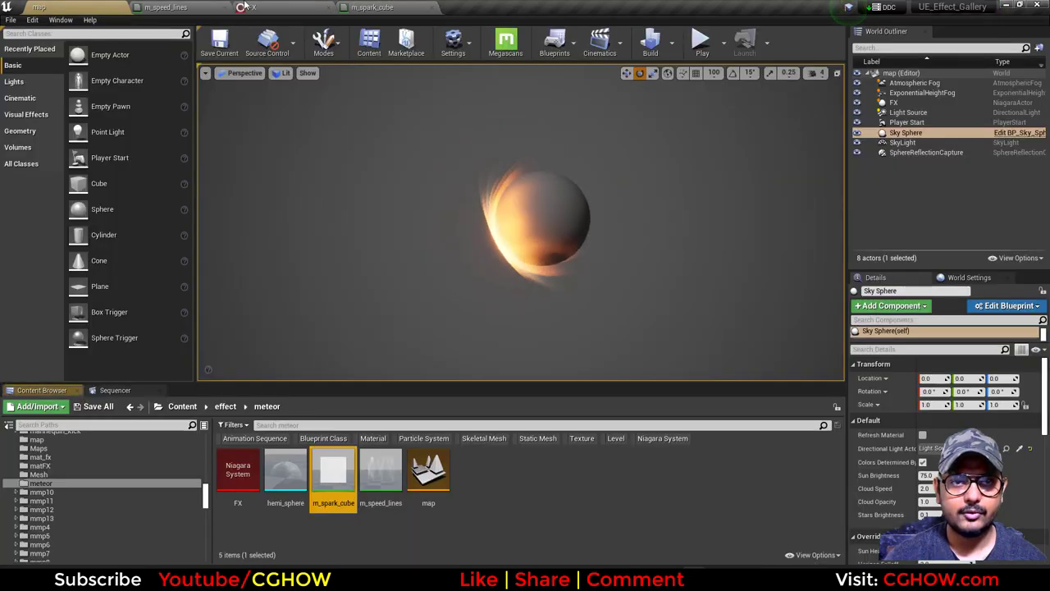
- Duplicate the dust emitter in the FX system and rename the copy sparks
click(246, 7)
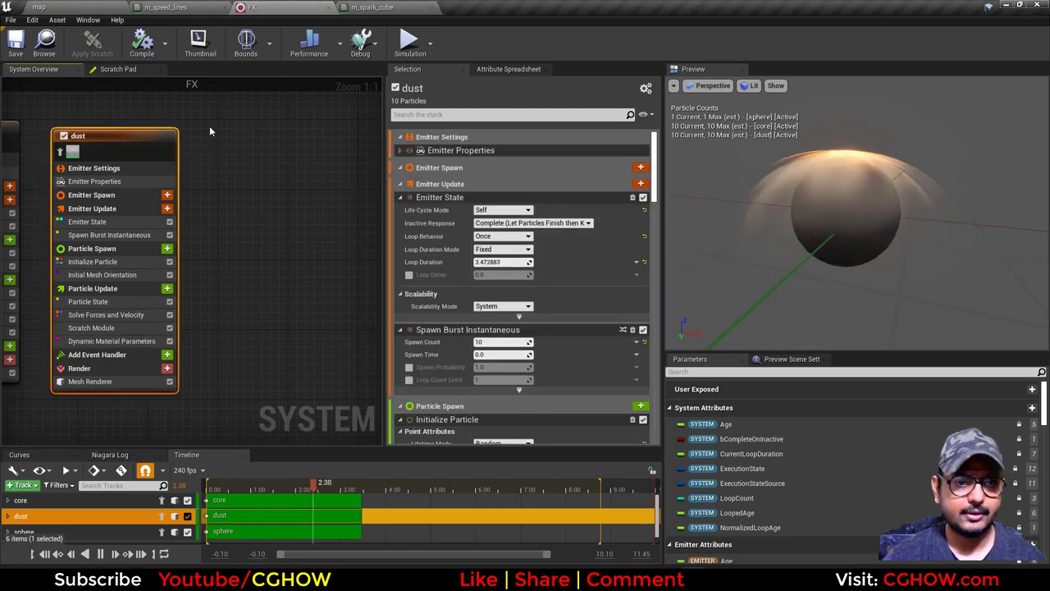
key(ctrl+c)
key(ctrl+v)
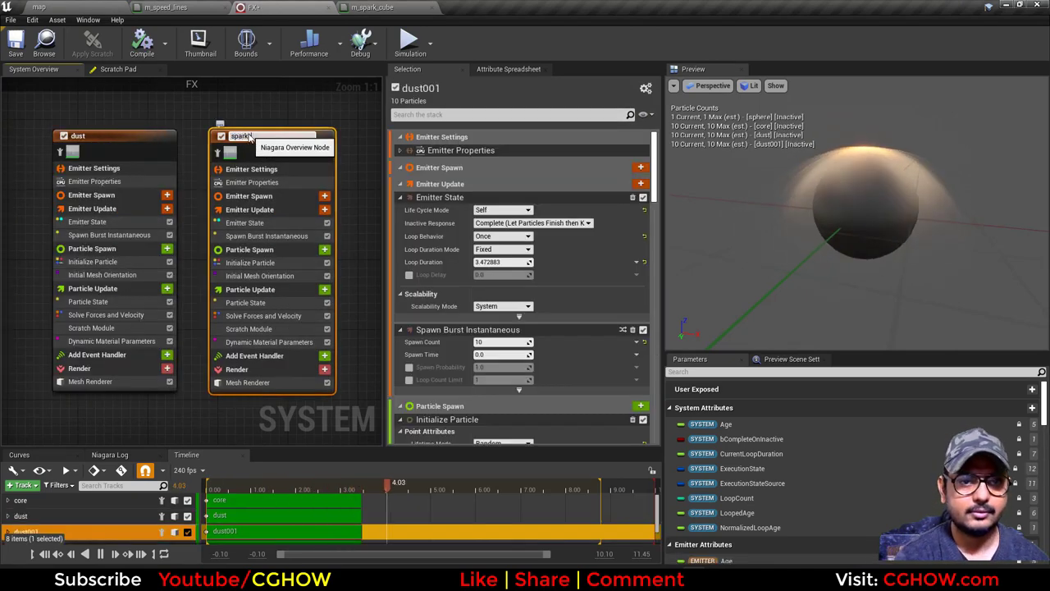
text(sparks)
key(Return)
- Replace the sparks emitter's Mesh Renderer with a Sprite Renderer using the m_spark_cube material and Velocity Aligned alignment
click(243, 382)
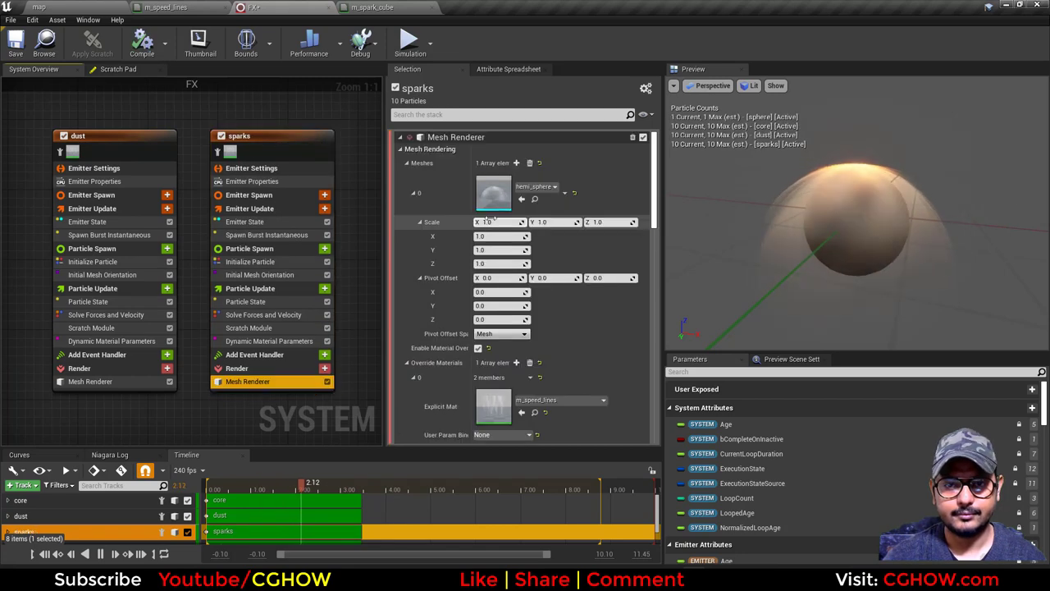
key(Delete)
click(324, 362)
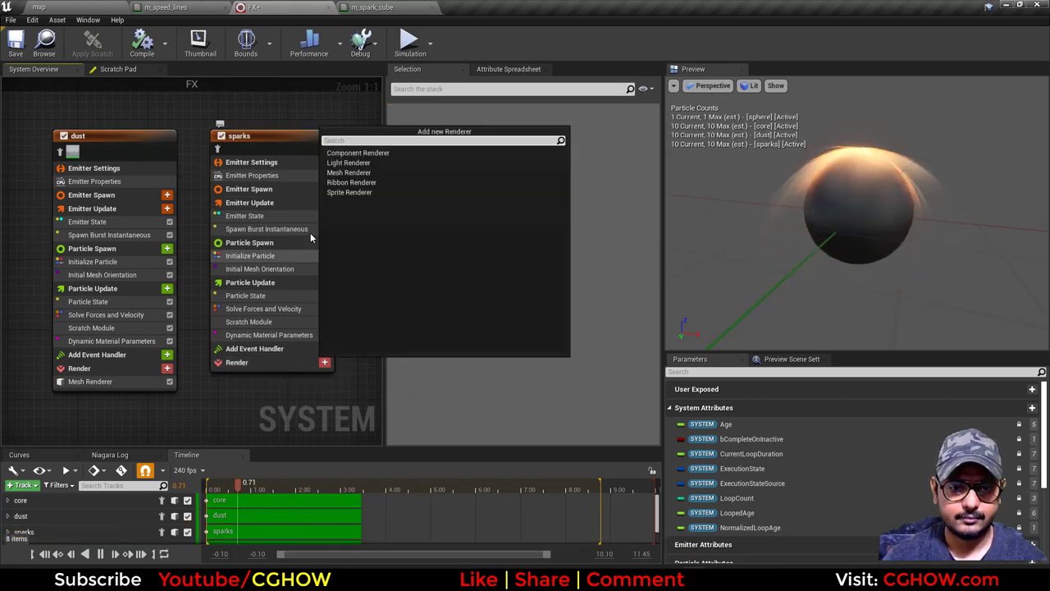
click(348, 193)
click(247, 381)
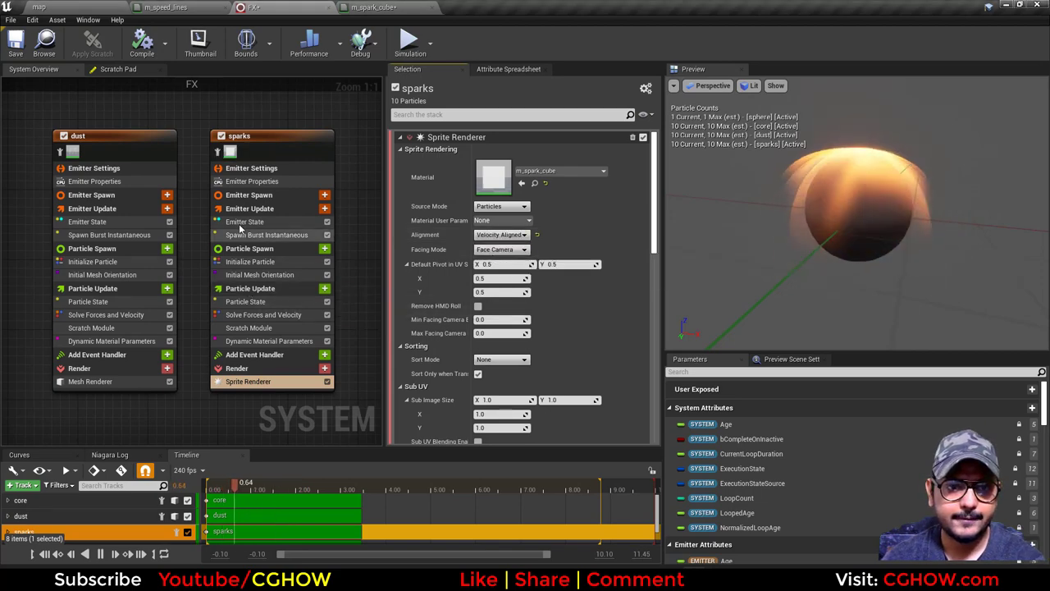
- Set the sparks emitter's Initialize Particle color to R 37, G 7.5 and B 0.2
click(266, 235)
click(294, 266)
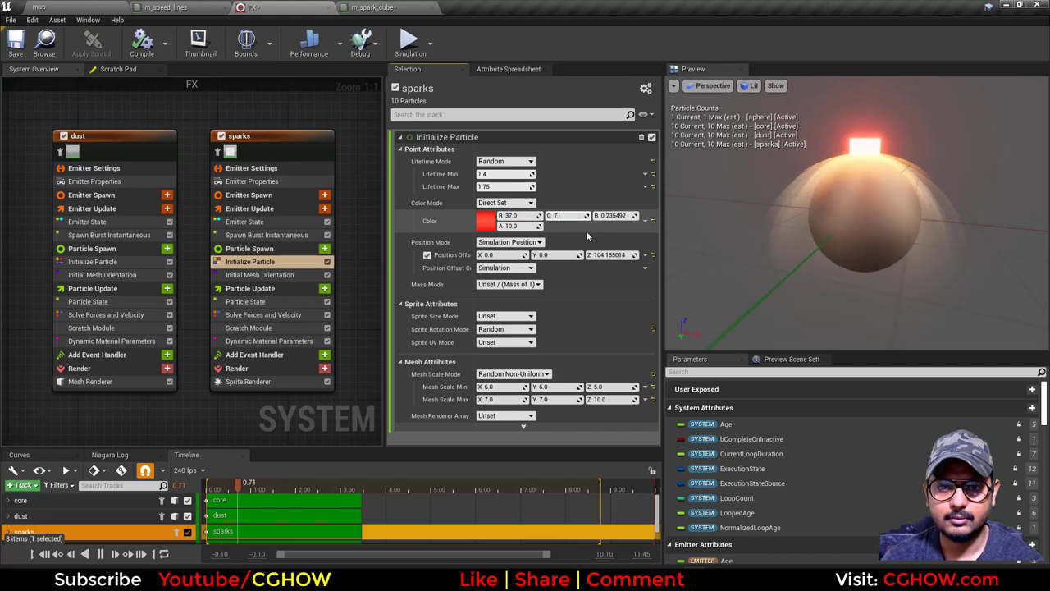
click(616, 216)
text(2)
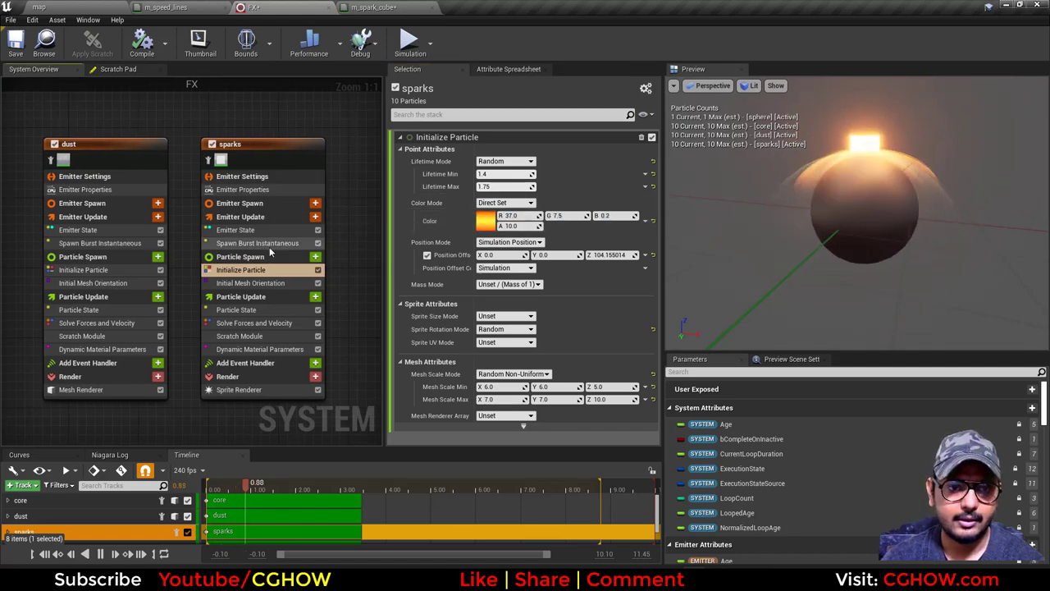
- Replace the sparks emitter's Spawn Burst Instantaneous module with a Spawn Rate module set to 92
click(273, 243)
key(Delete)
click(315, 217)
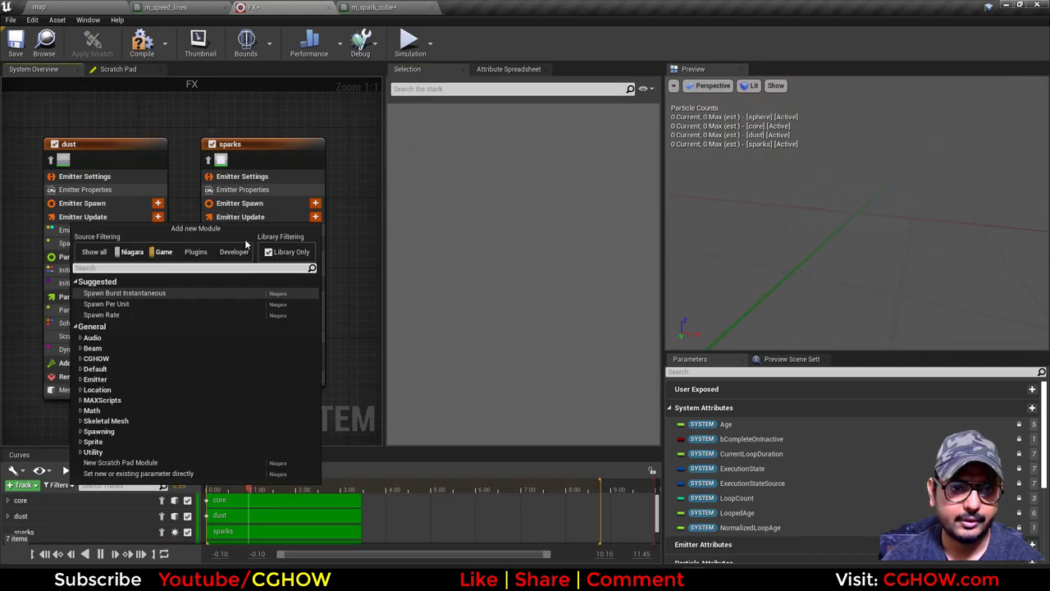
click(101, 315)
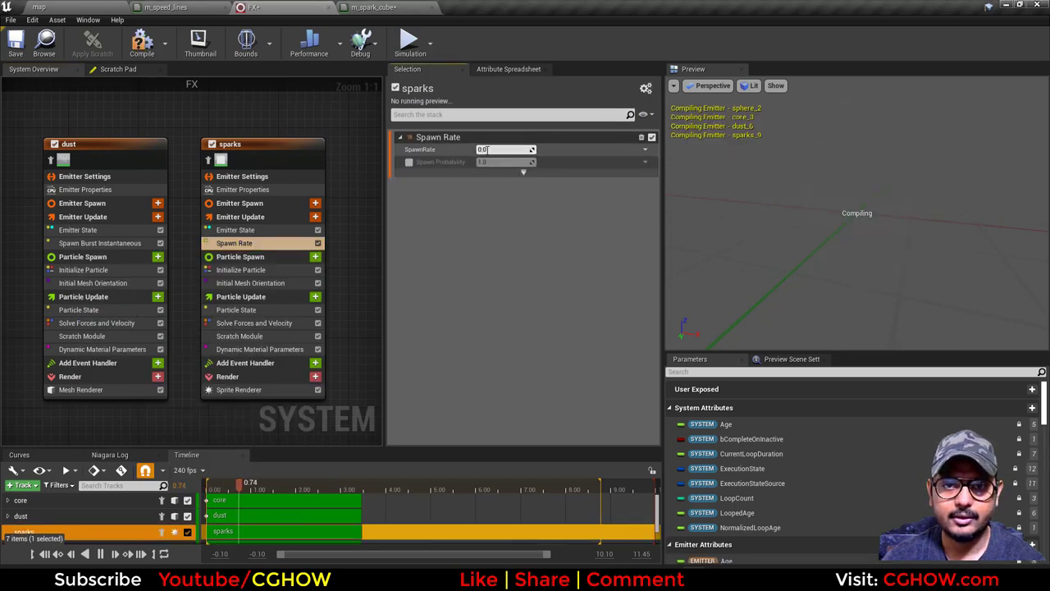
text(80)
key(Return)
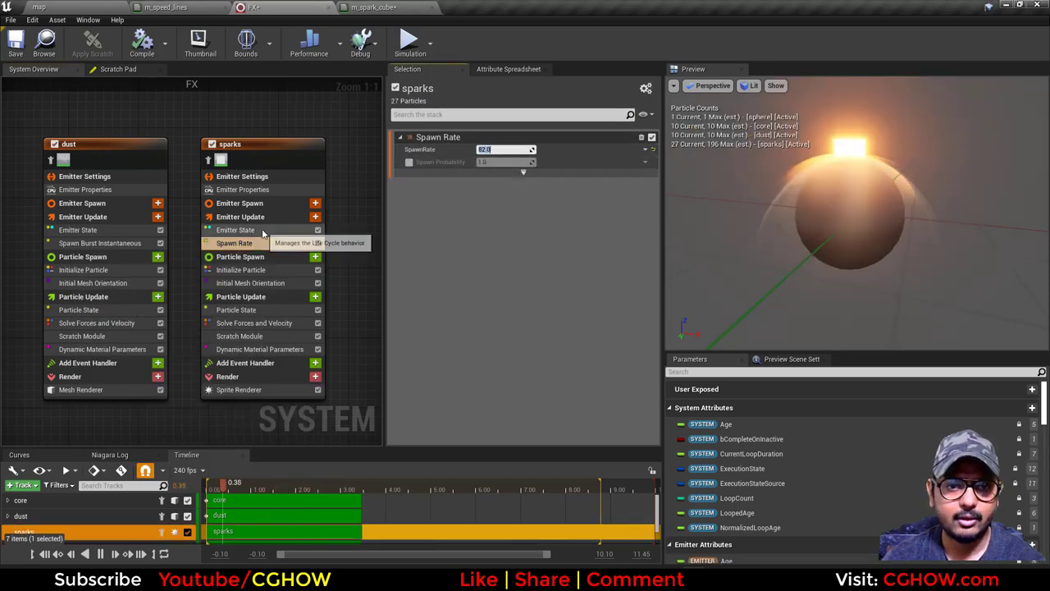
- Reset the sparks emitter's Loop Behavior to Infinite and its Loop Duration to the default 5.0
click(262, 231)
click(653, 175)
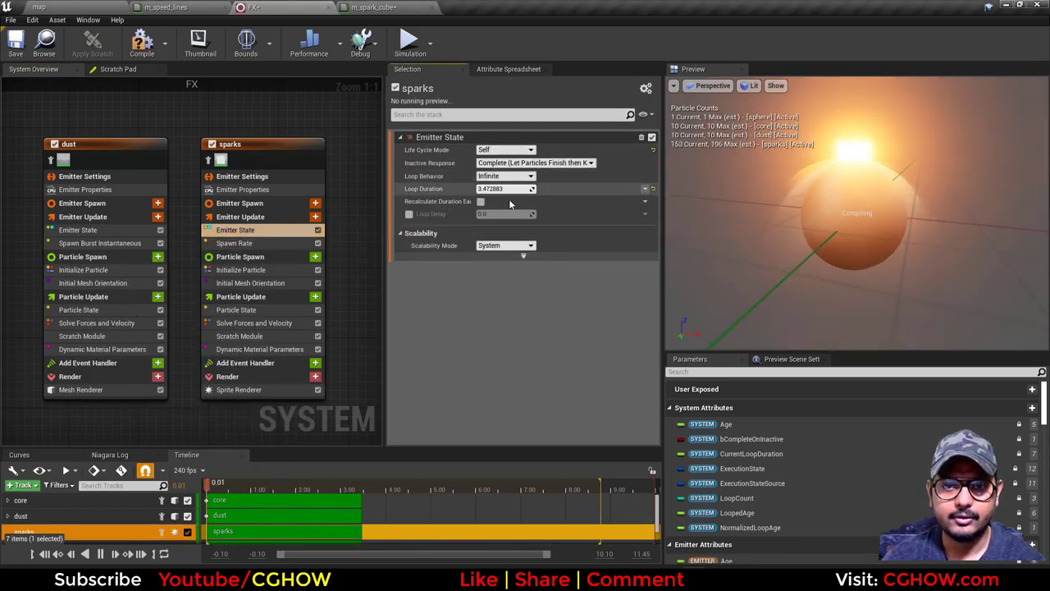
click(653, 189)
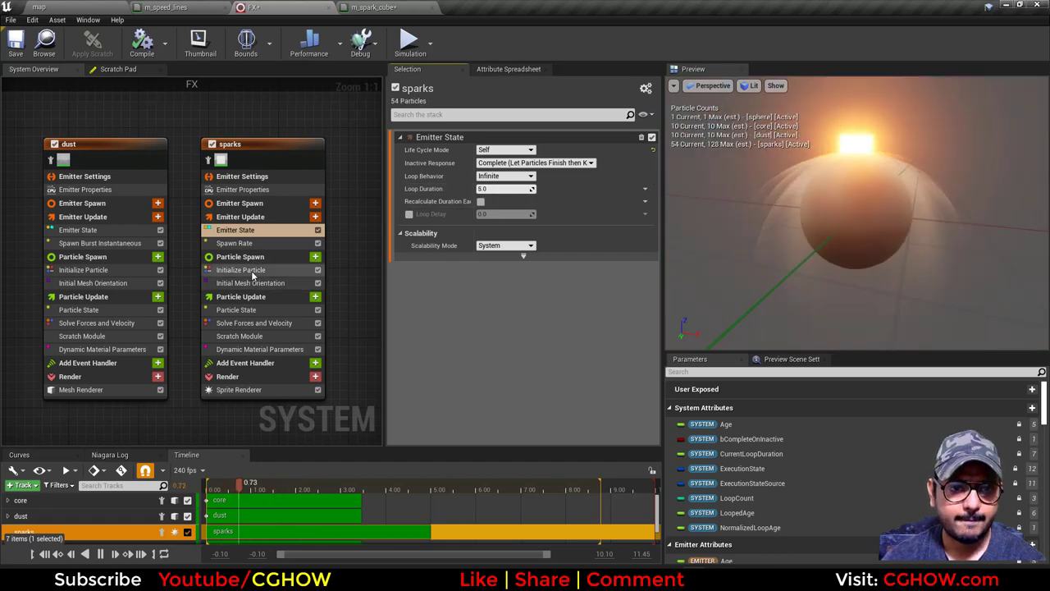
- Delete the Initial Mesh Orientation module from the sparks emitter
click(274, 283)
key(Delete)
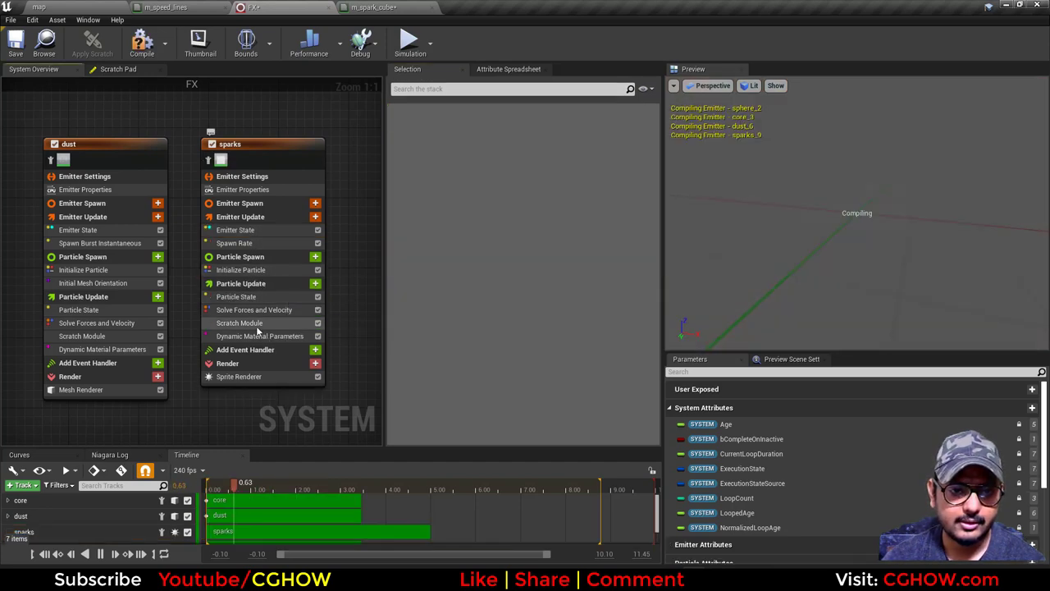
- Open the sparks emitter's Scratch Module graph and copy its Map Get, Get Vector by Index and Add nodes
click(278, 324)
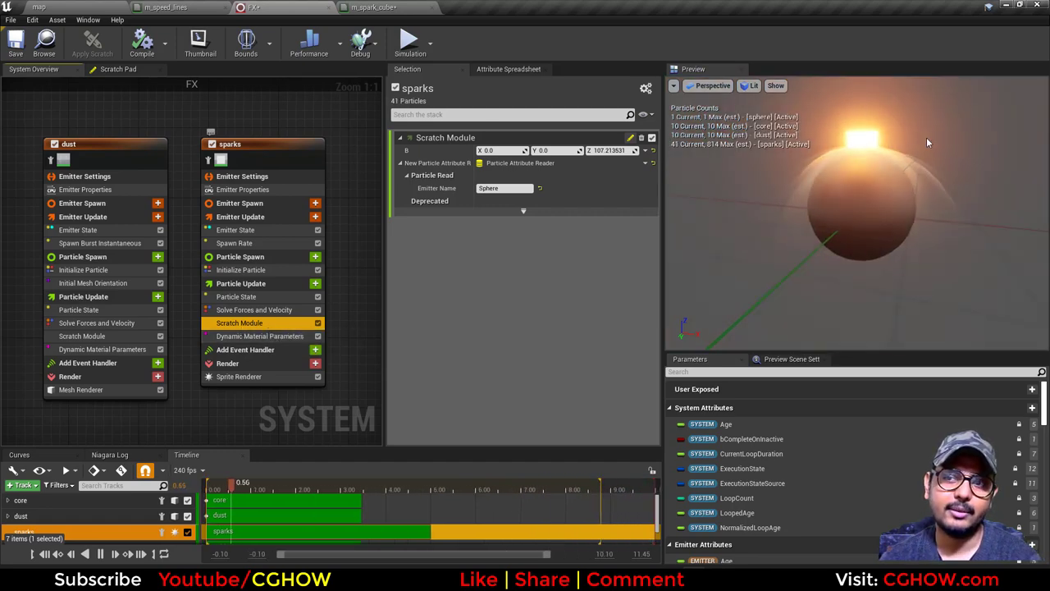
double_click(257, 324)
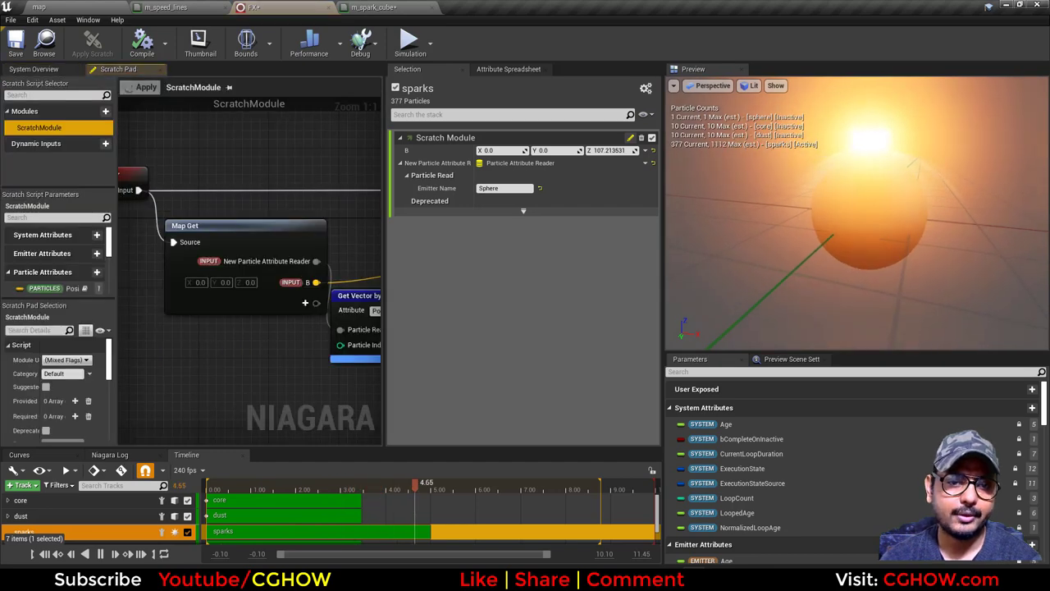
right_drag(367, 340, 197, 332)
scroll(197, 332, down, 2)
right_drag(201, 264, 253, 262)
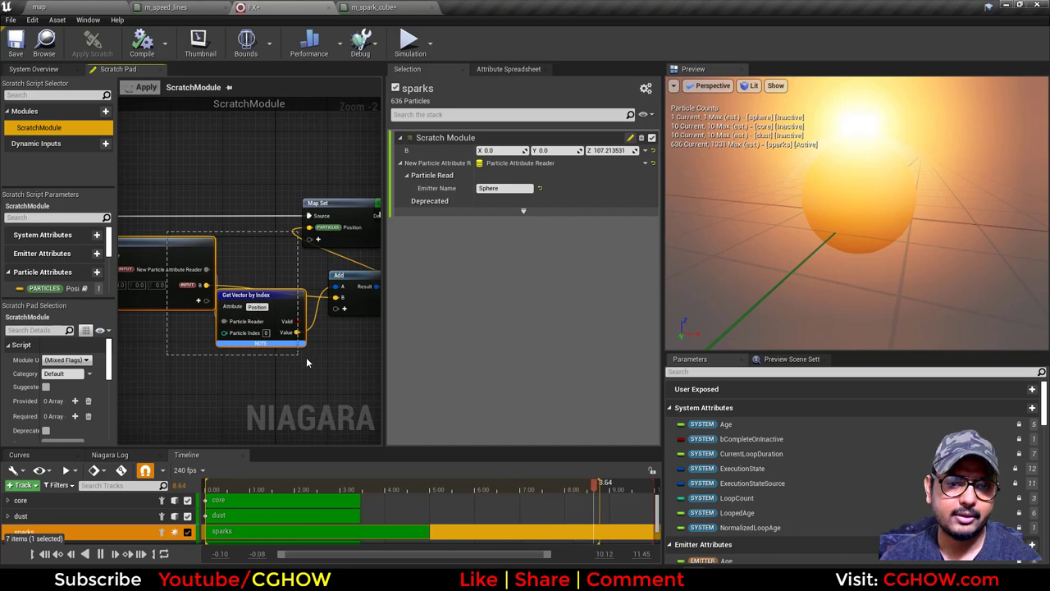
drag(358, 367, 357, 369)
right_drag(265, 223, 193, 217)
drag(274, 157, 318, 179)
right_drag(253, 244, 329, 225)
click(203, 223)
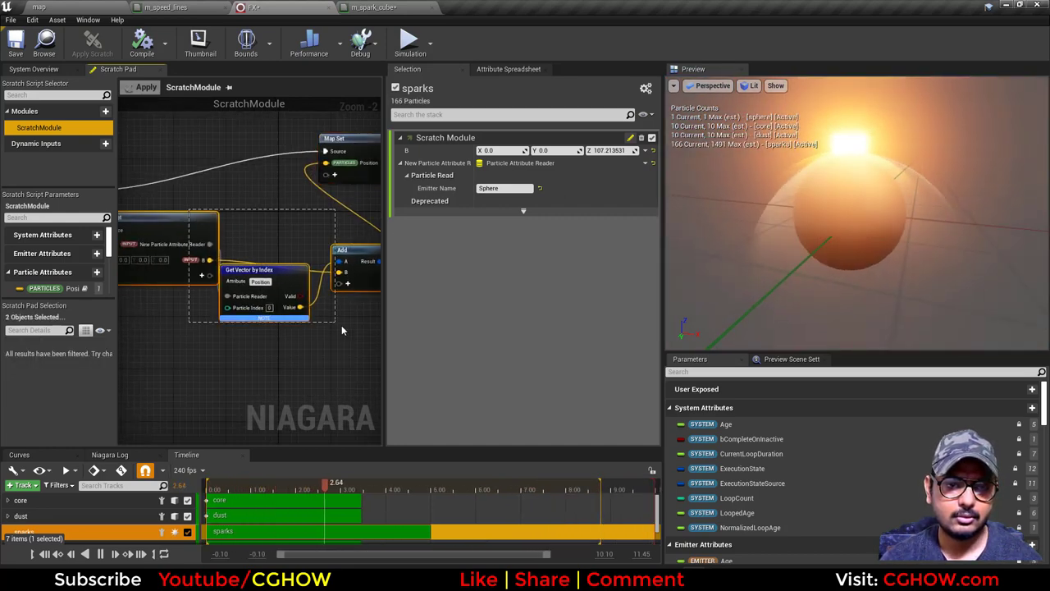
drag(342, 328, 361, 335)
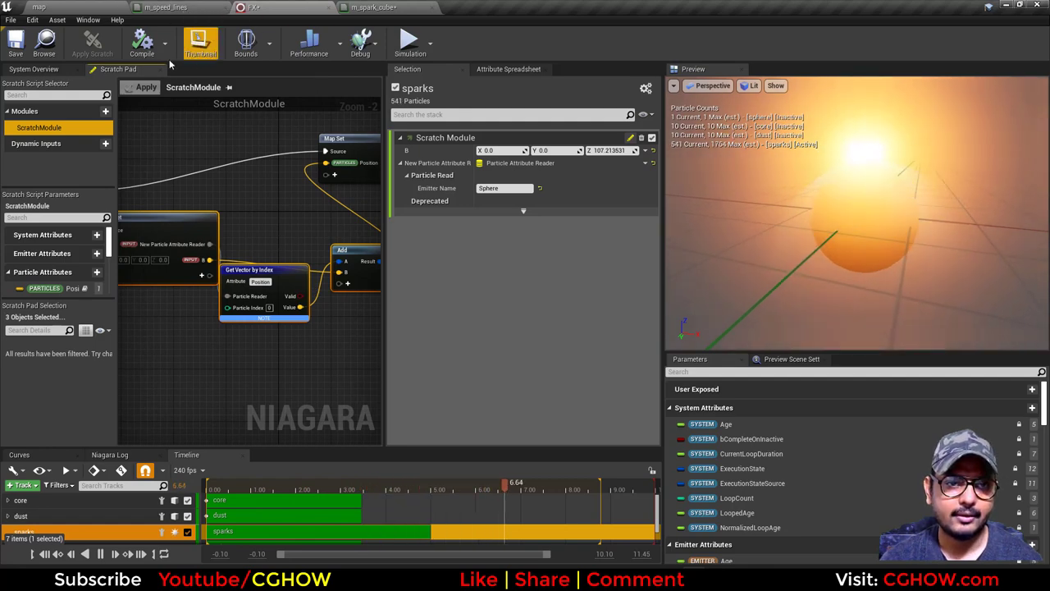
- Replace the sparks emitter's Scratch Module with a new scratch pad module under Particle Update
click(41, 70)
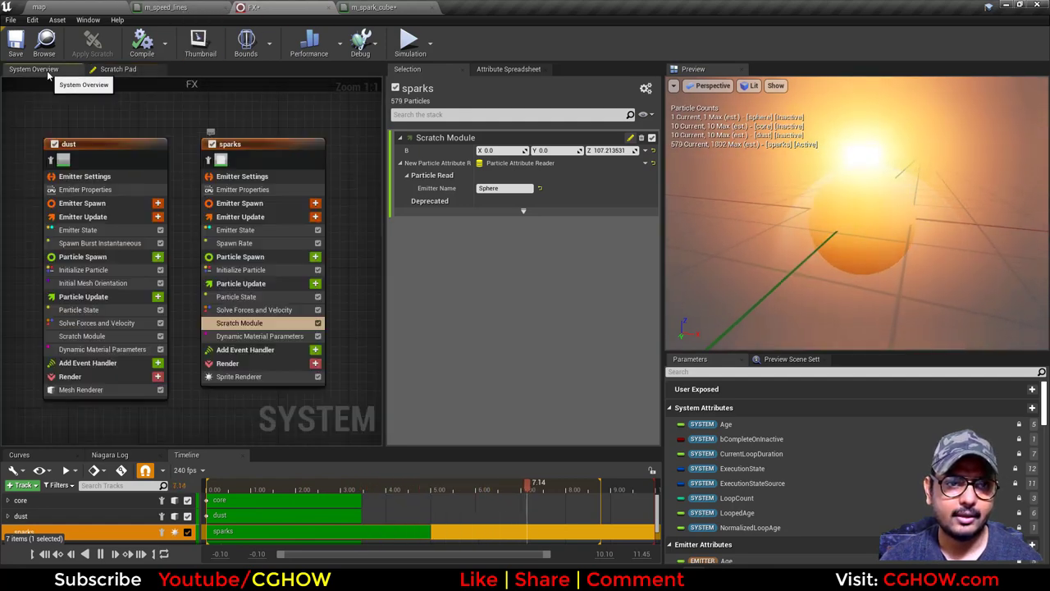
click(315, 283)
scroll(199, 468, down, 10)
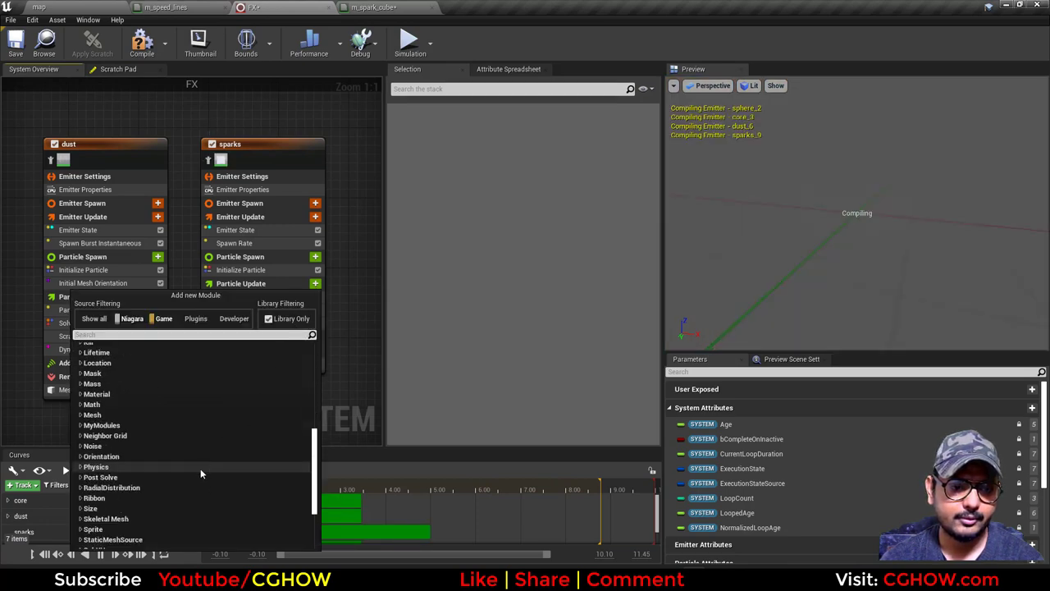
click(134, 534)
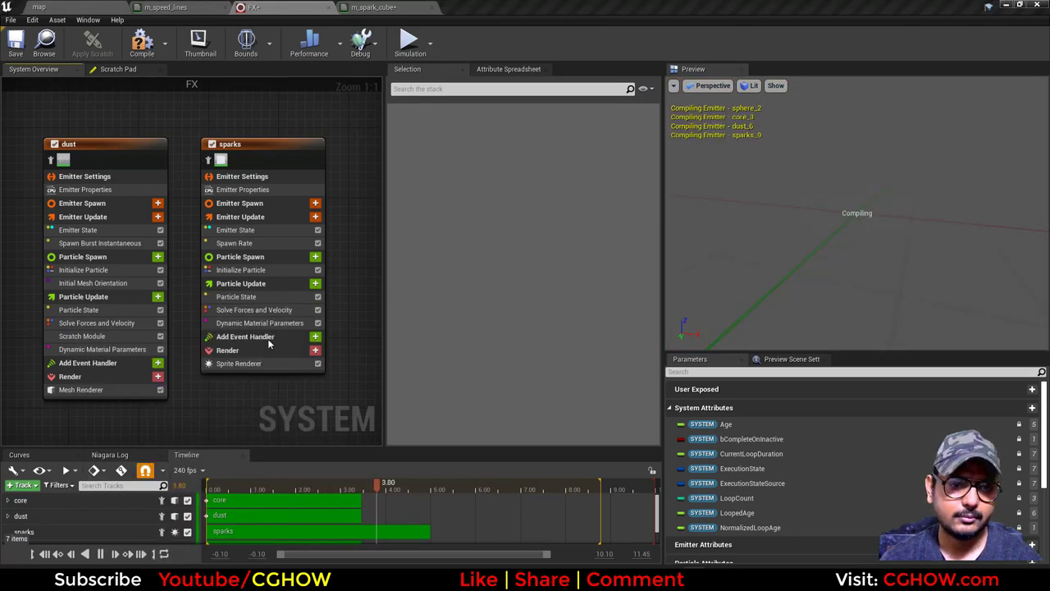
- Paste the copied nodes into the new module's graph, move them below the main line and delete the default Map Get node
key(ctrl+v)
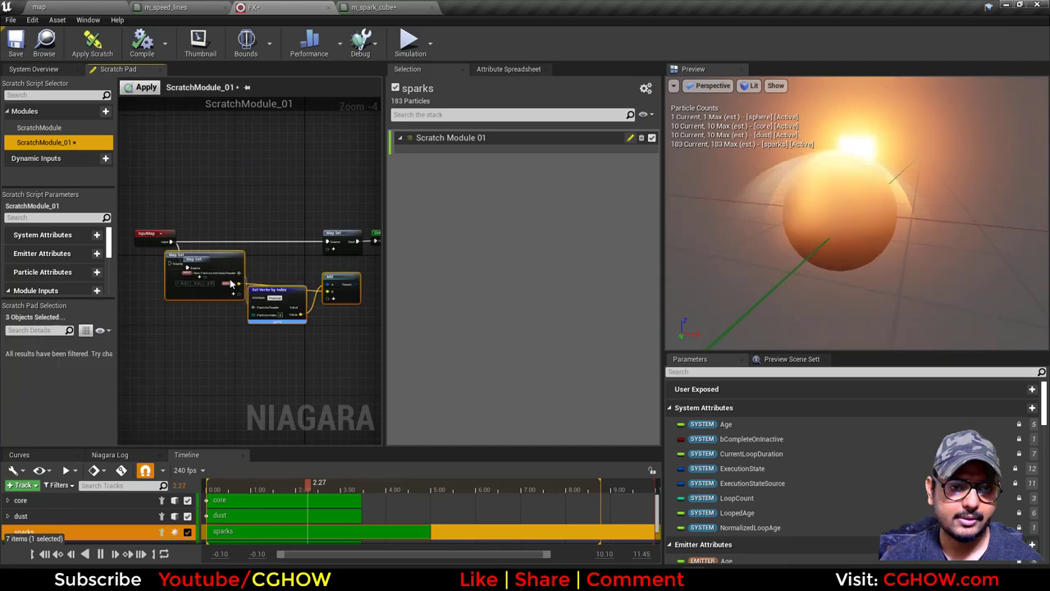
scroll(229, 280, up, 1)
drag(202, 301, 198, 350)
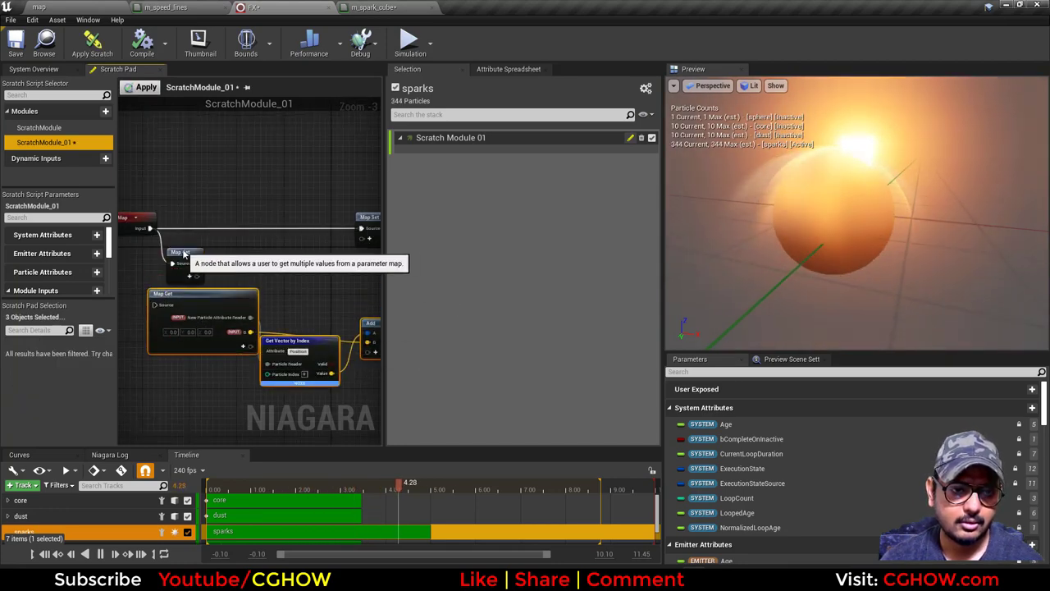
click(183, 252)
key(Delete)
- Add a new Vector input to the pasted Map Get node
right_drag(313, 285, 233, 271)
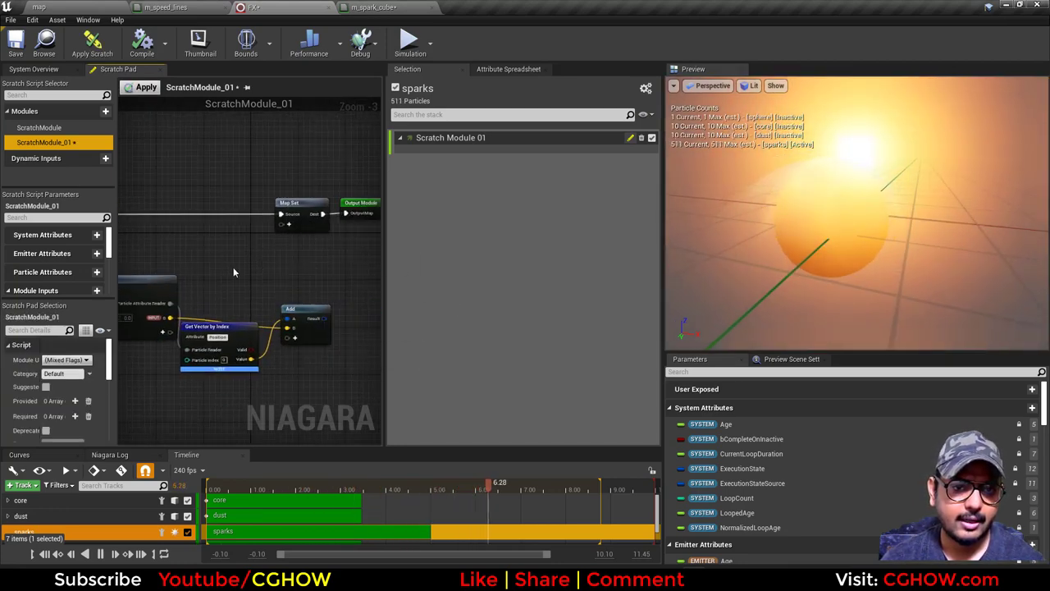
click(289, 225)
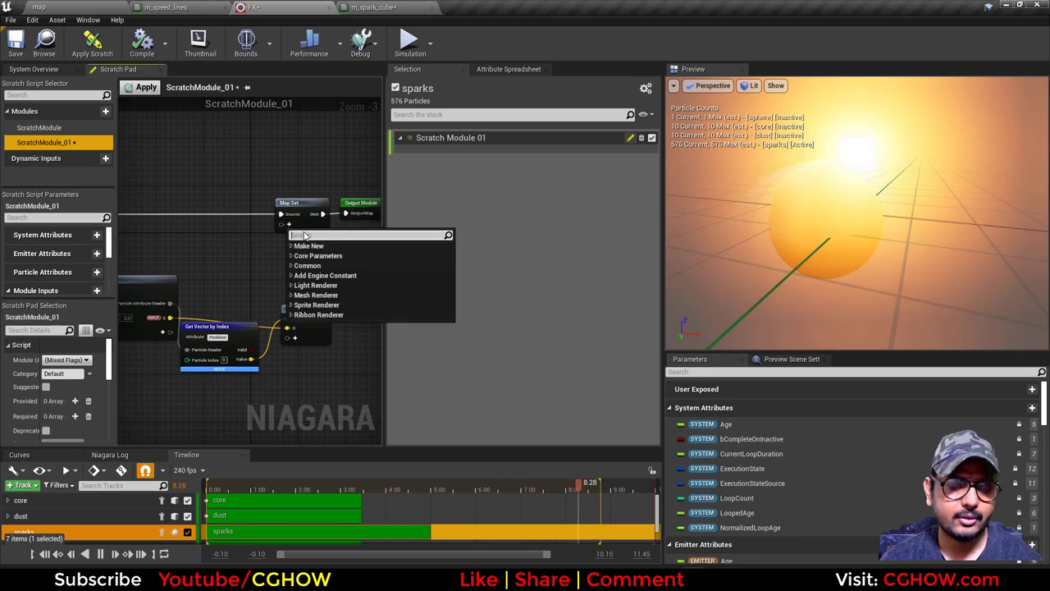
right_drag(221, 293, 242, 262)
scroll(192, 314, up, 2)
click(186, 297)
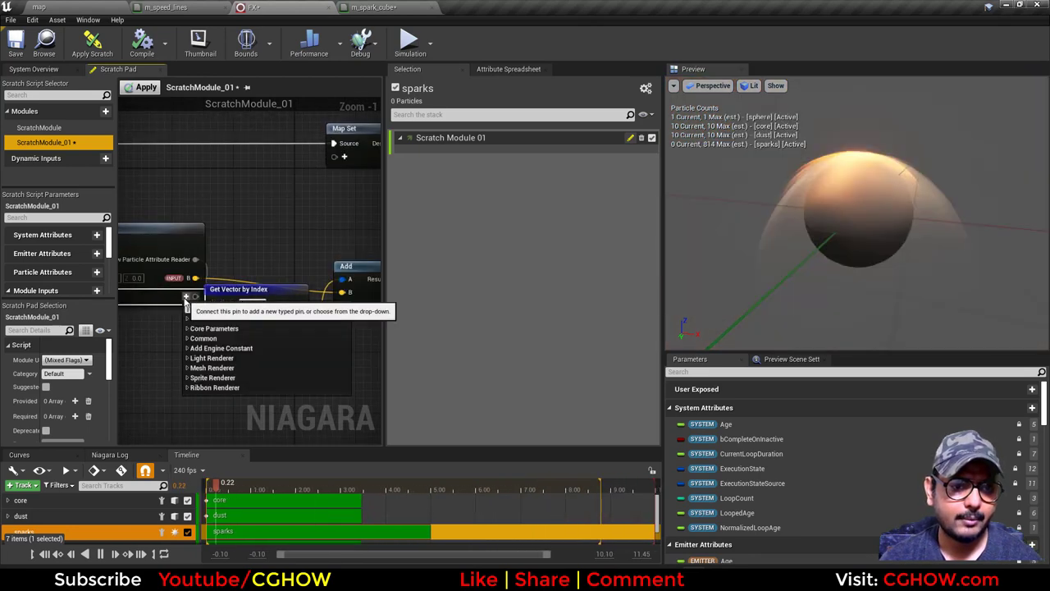
text(vec)
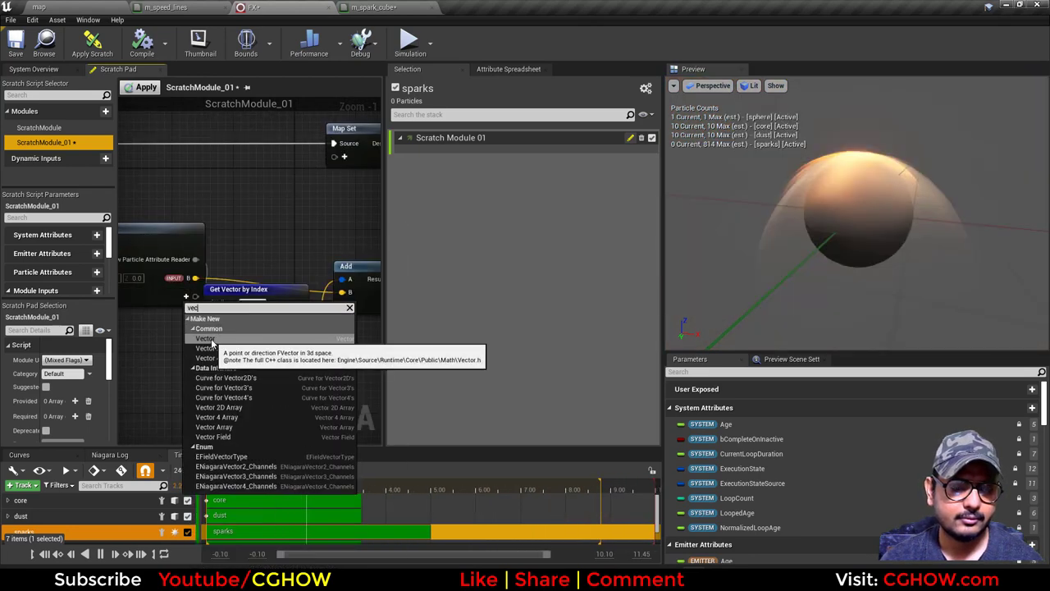
right_drag(293, 228, 229, 215)
click(175, 269)
text(vec)
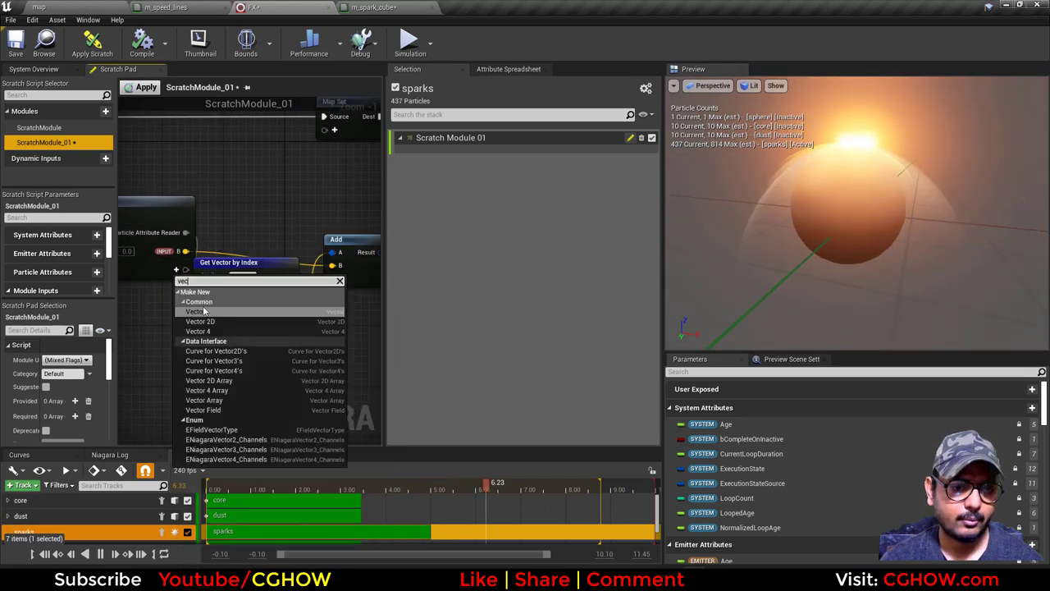
click(196, 312)
- Move the Get Vector by Index and Add nodes away from the Map Get node so they no longer overlap
scroll(250, 271, down, 1)
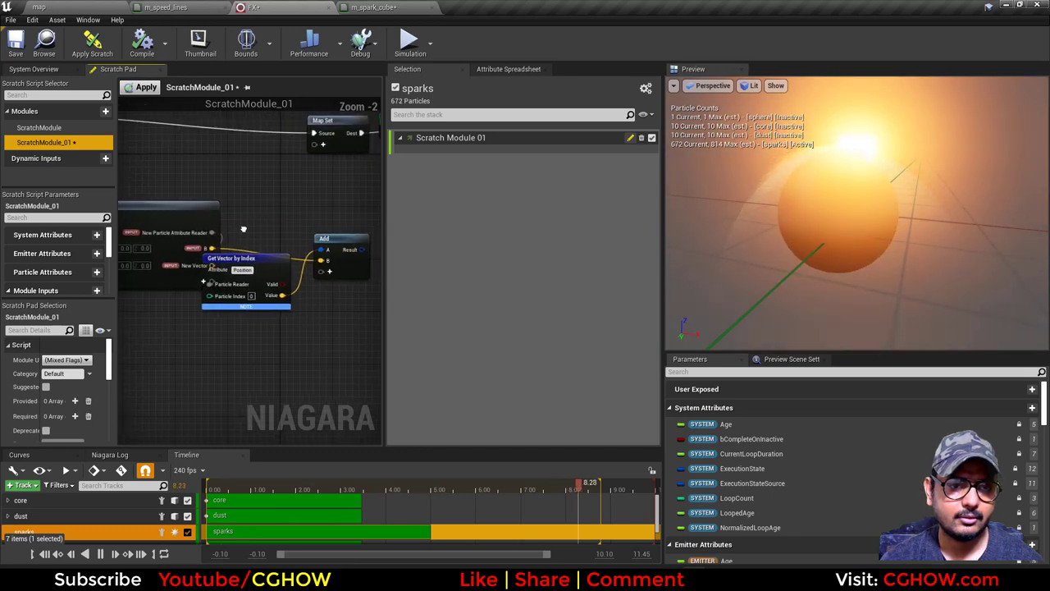
drag(263, 282, 290, 301)
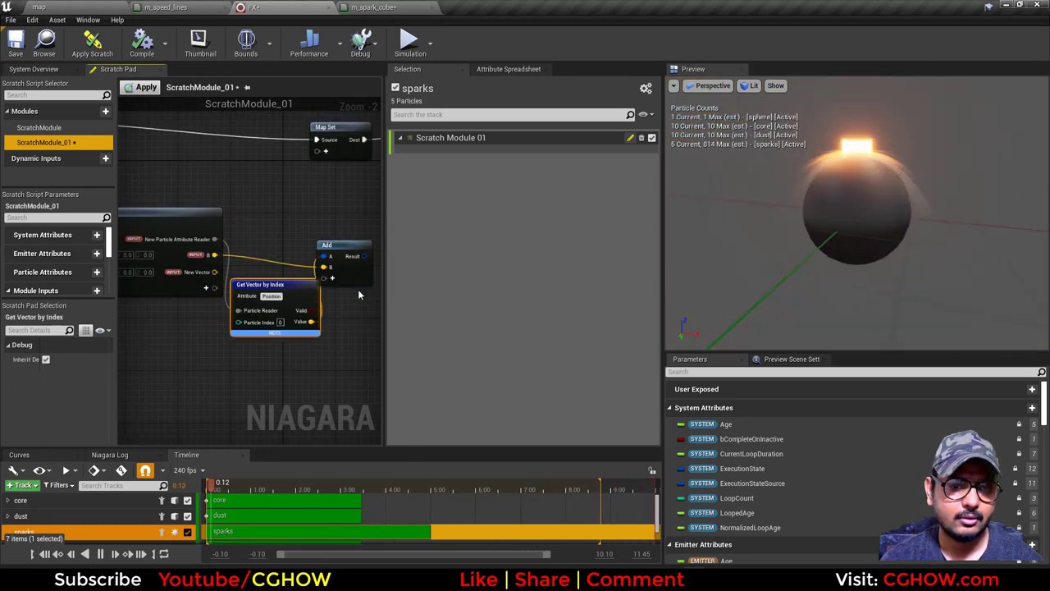
right_drag(352, 283, 297, 284)
drag(296, 277, 318, 272)
right_drag(271, 275, 330, 281)
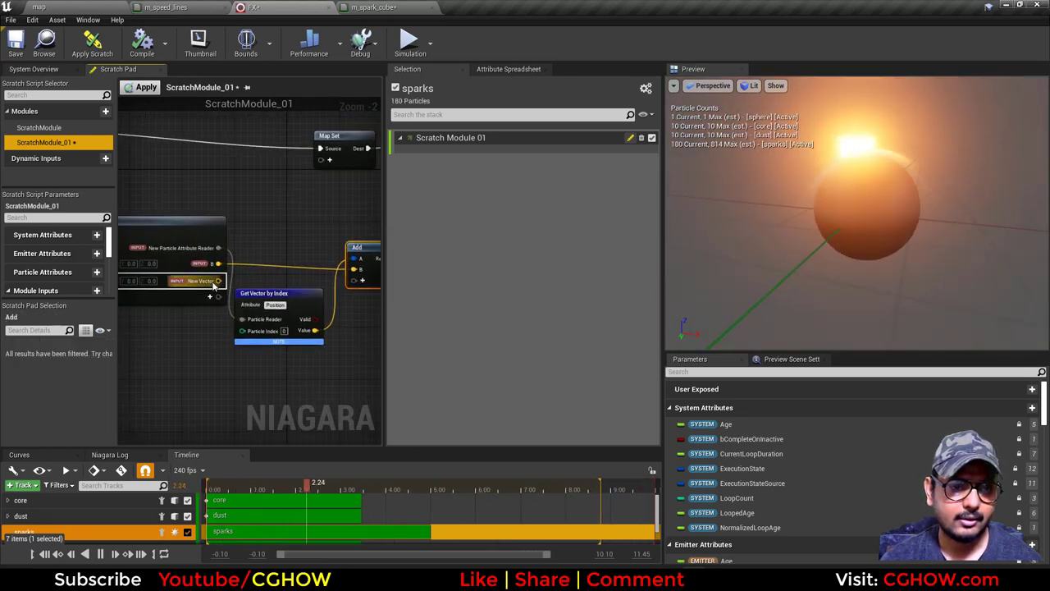
- Rename the Map Get node's new vector input to iniP
double_click(199, 283)
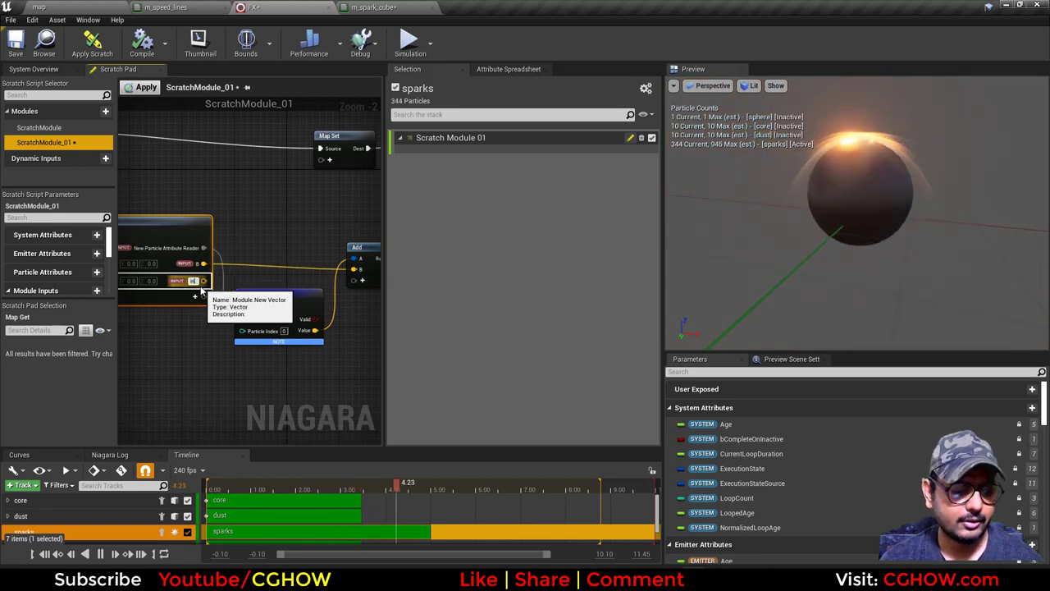
scroll(230, 320, up, 2)
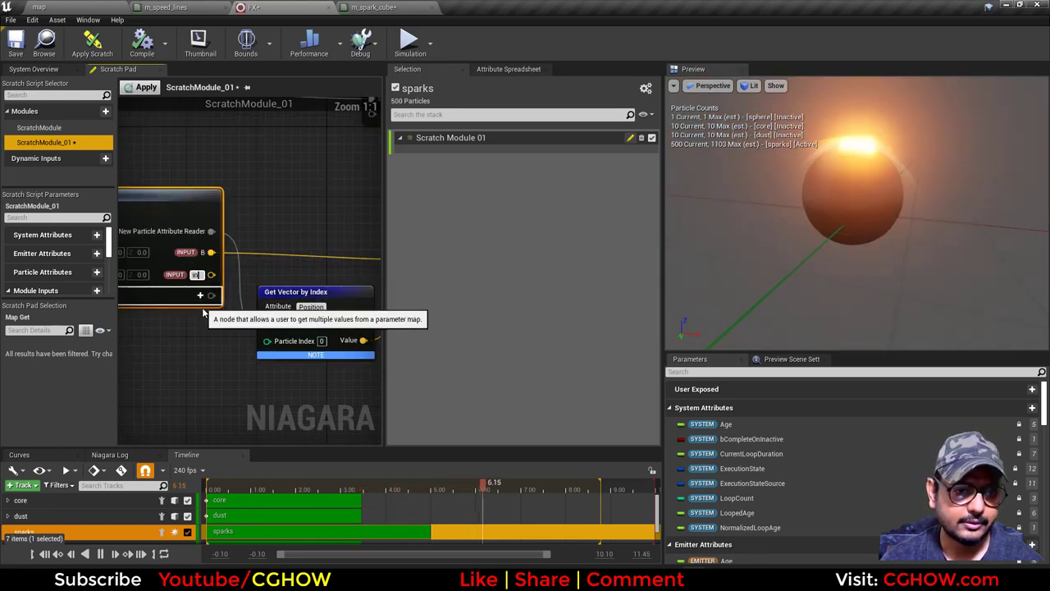
text(iniP)
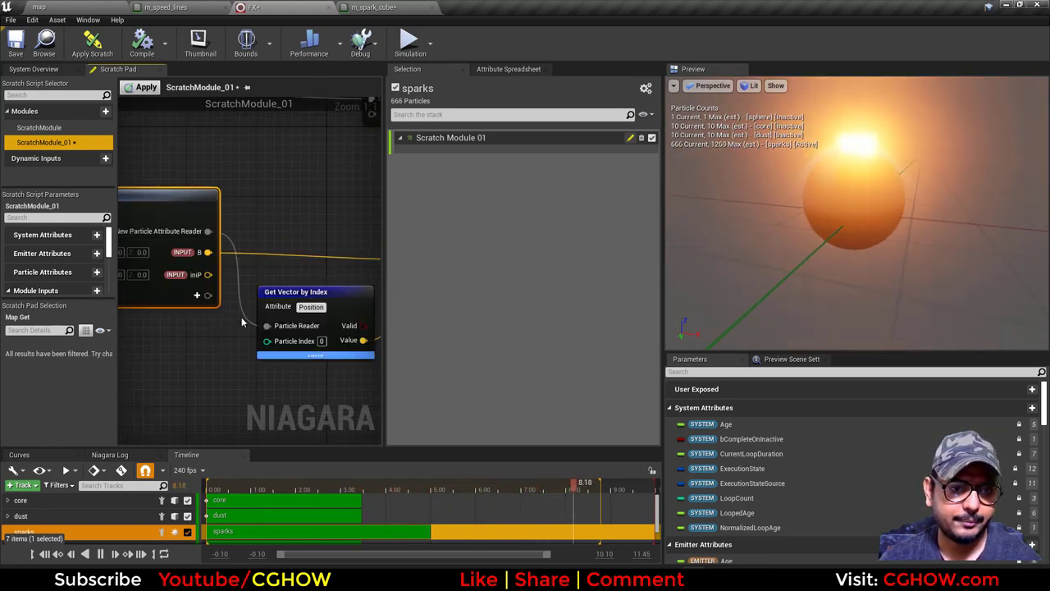
key(Return)
- Place a second Add node and connect iniP to its A input and the first Add node's result to B
scroll(269, 221, down, 1)
click(287, 240)
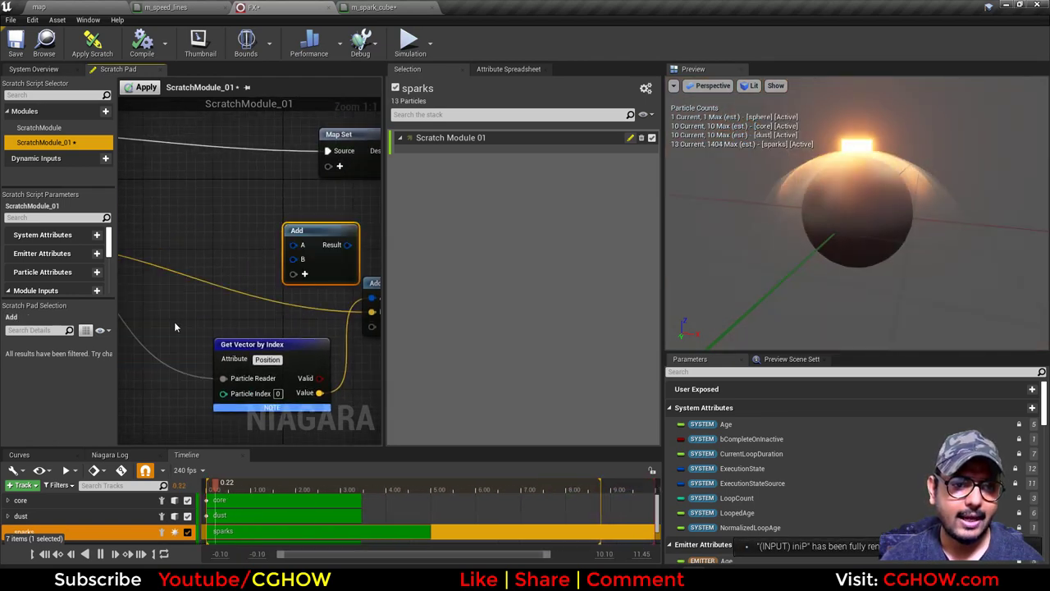
scroll(177, 325, down, 2)
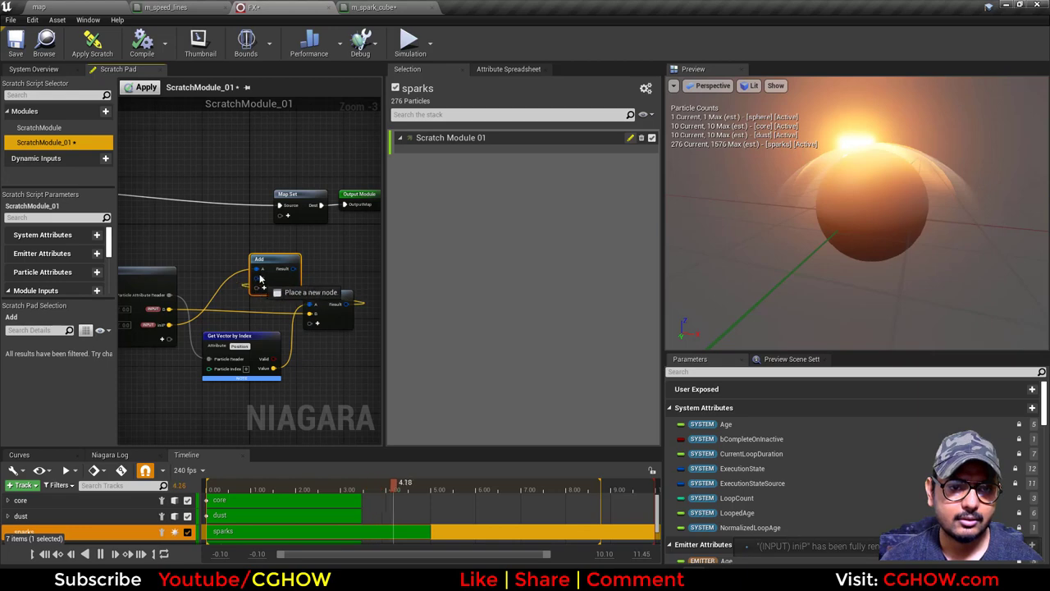
- Add the Particles Position parameter to Map Set, connect the second Add node's result to it and apply the scratch module
scroll(261, 283, up, 2)
click(283, 215)
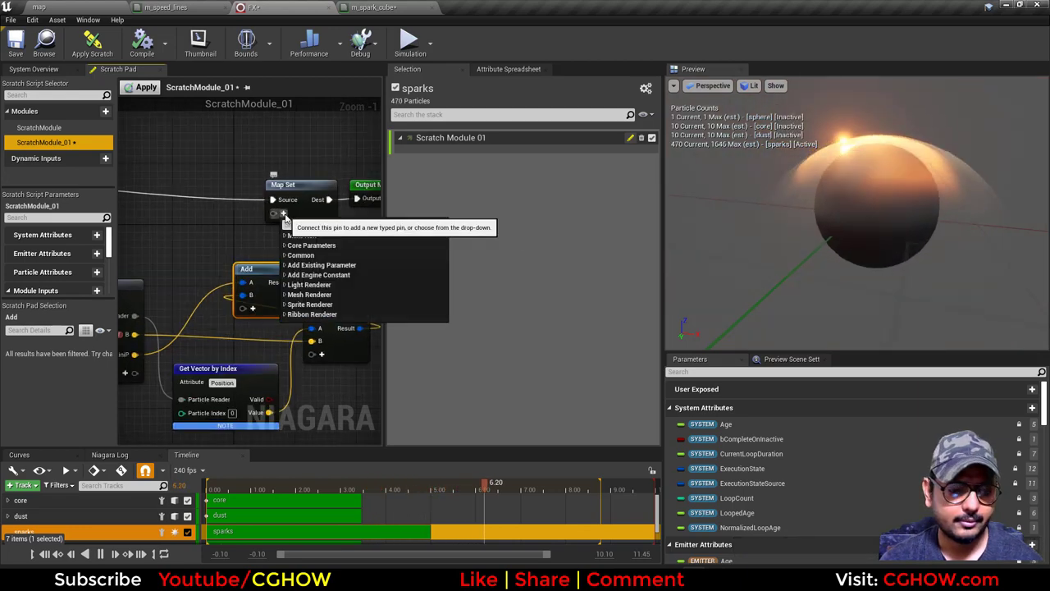
text(pos)
click(318, 274)
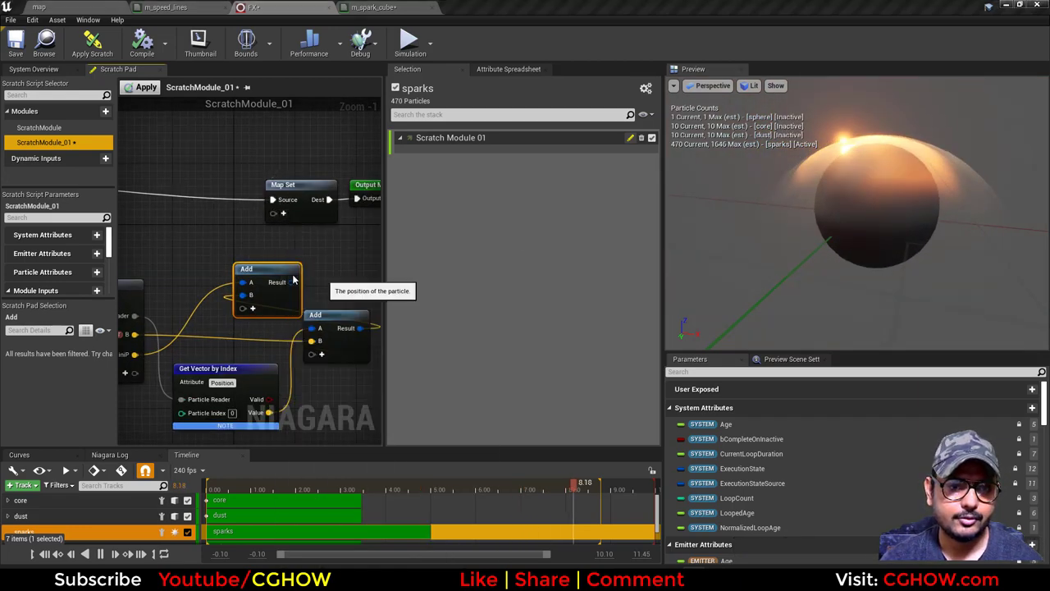
drag(292, 282, 273, 219)
click(146, 87)
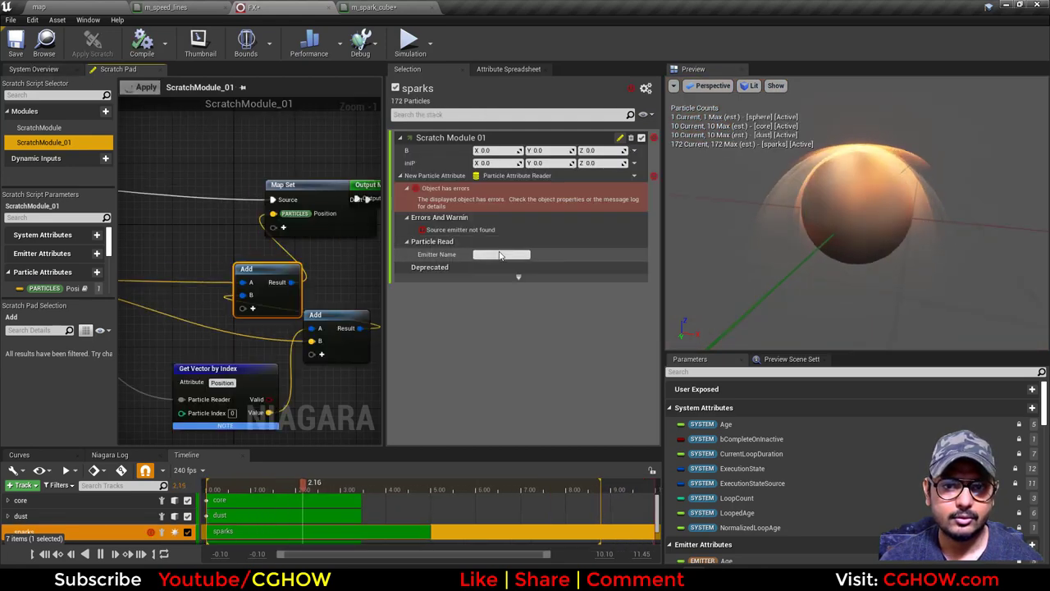
- Set the Particle Attribute Reader's Emitter Name to Sphere
click(498, 255)
text(Sphere)
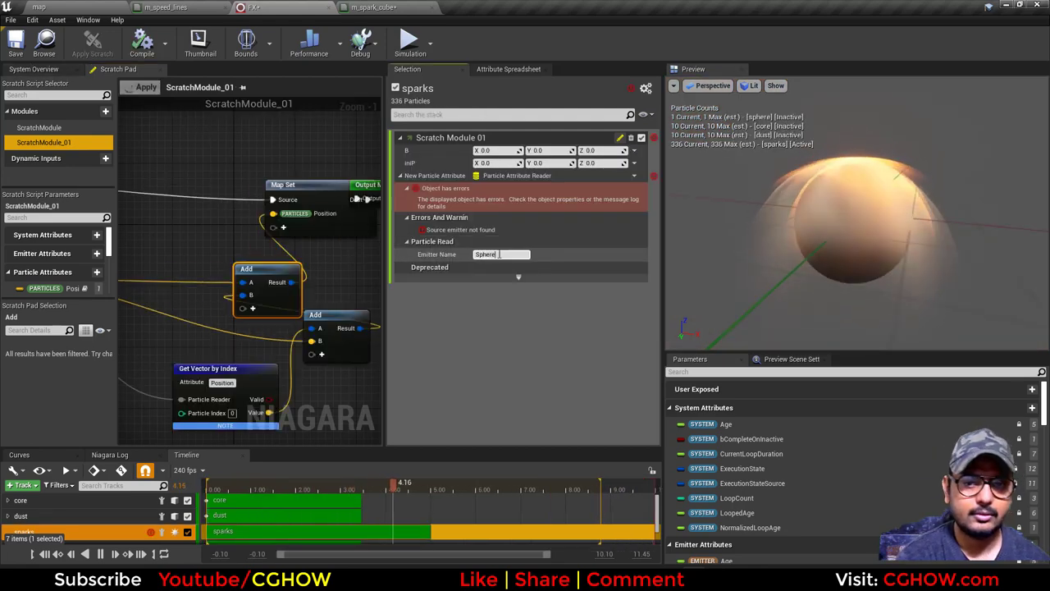
key(Return)
- Link the module's iniP input to Particles Initial Position
click(644, 162)
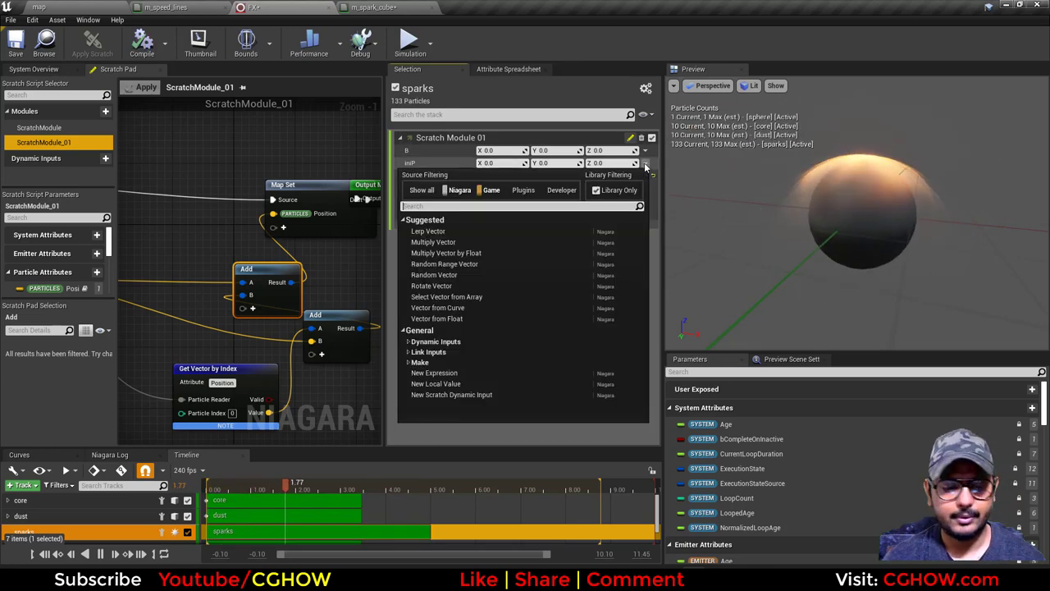
text(ini)
click(506, 242)
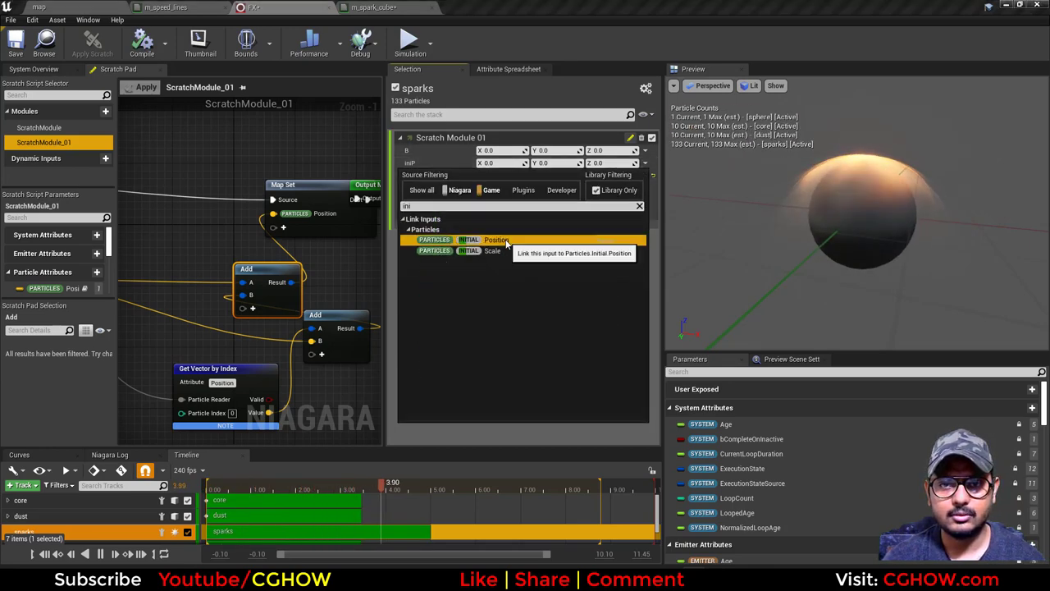
- Examine the node connections from Map Get through both Add nodes to the Map Set position
scroll(338, 220, down, 1)
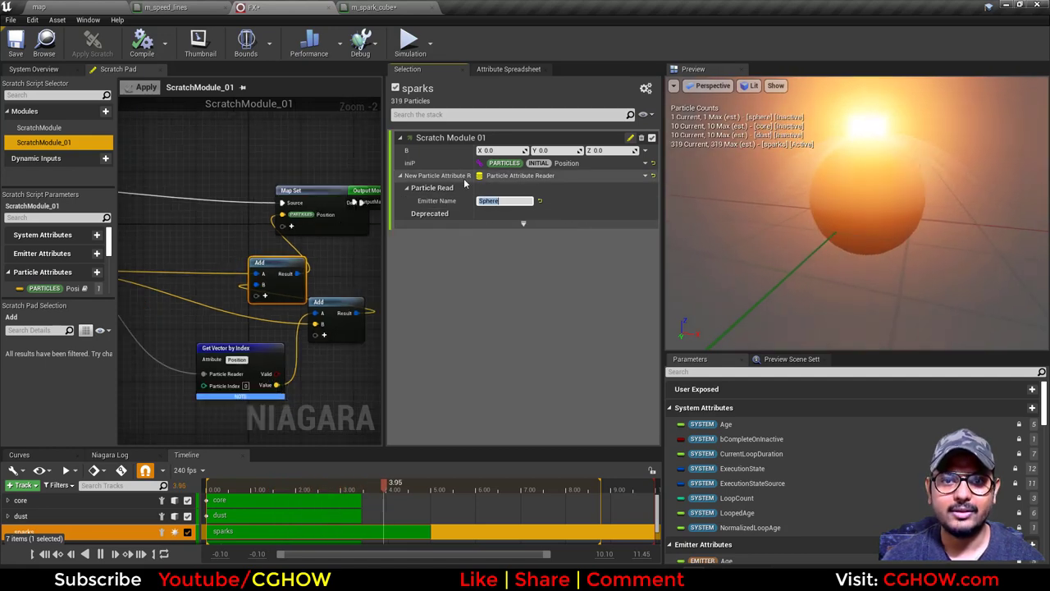
scroll(366, 261, down, 1)
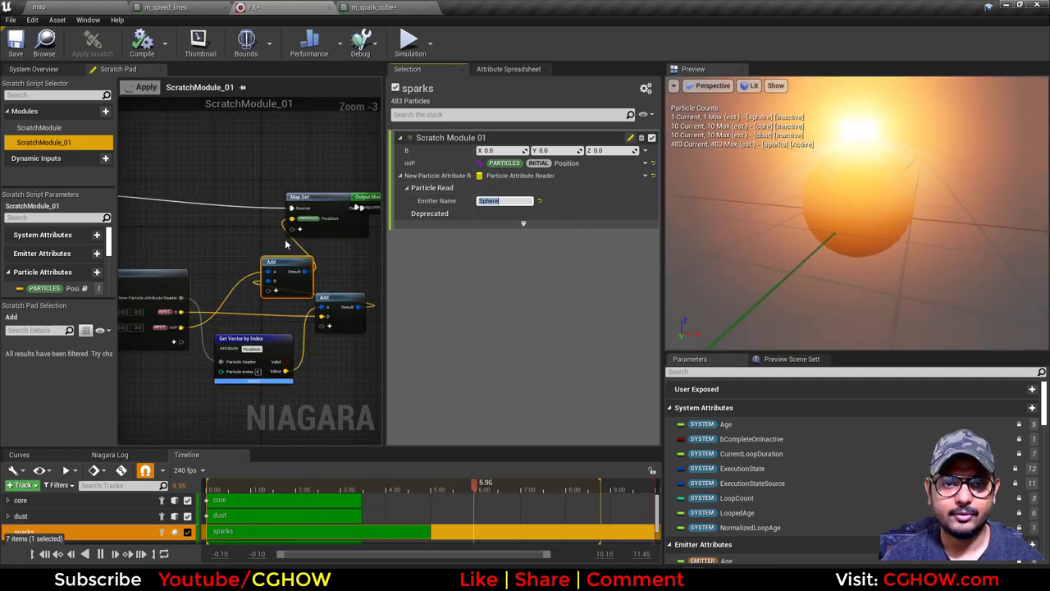
right_drag(353, 258, 311, 196)
scroll(317, 234, down, 1)
scroll(264, 194, up, 2)
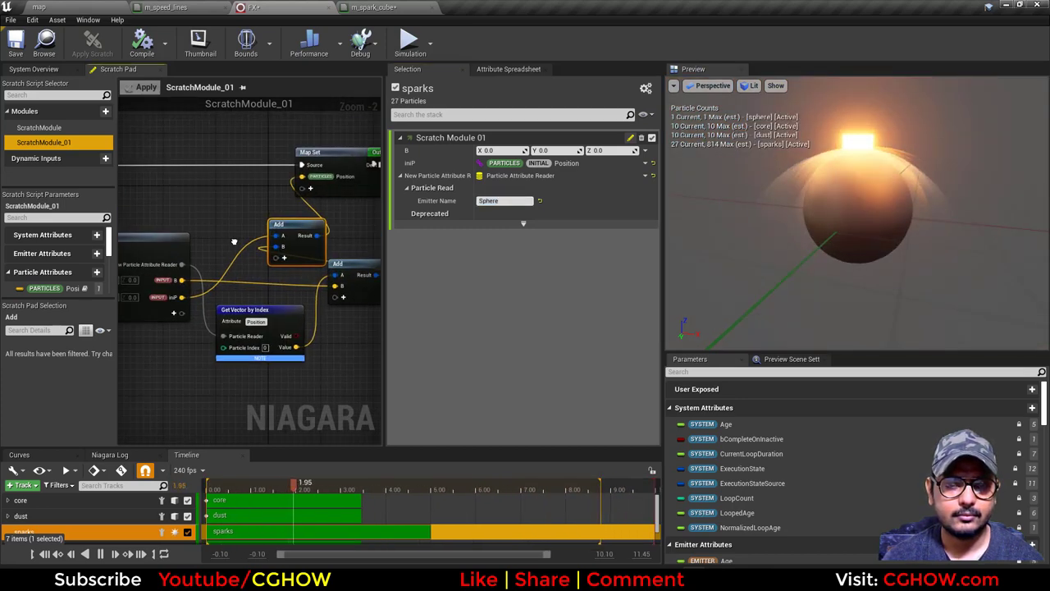
right_drag(324, 201, 257, 228)
click(331, 185)
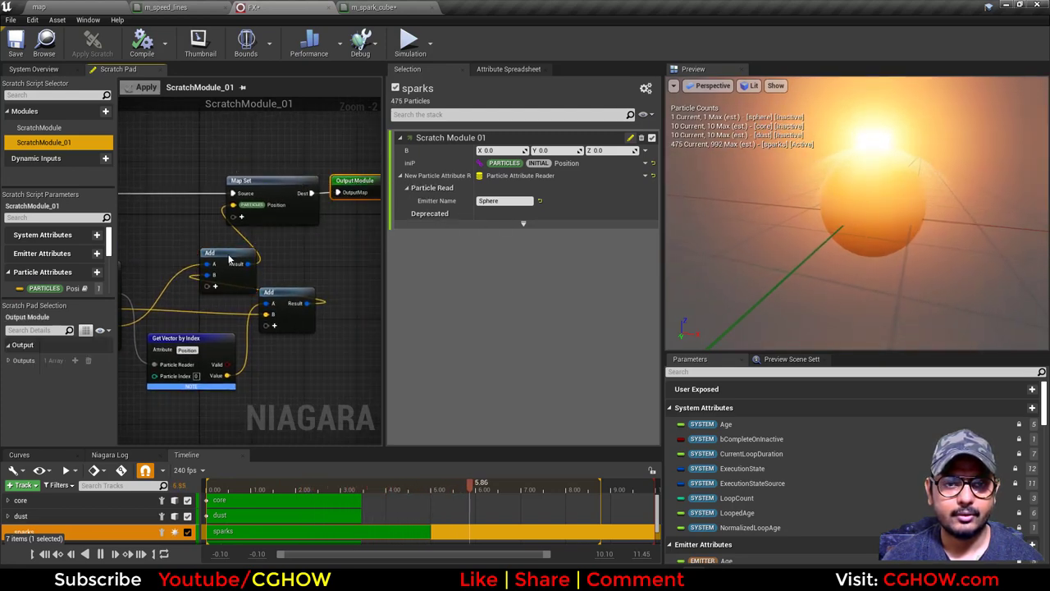
right_drag(210, 254, 310, 224)
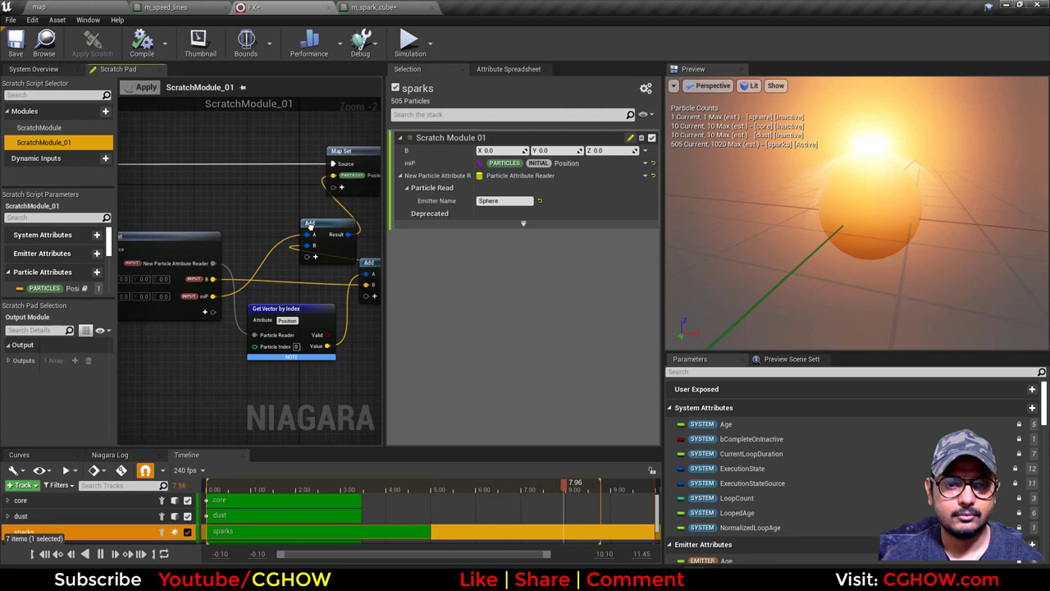
- In the sparks emitter's Initialize Particle, set Sprite Size Mode to Random Non-Uniform with minimum 5 × 20 and maximum 10 × 50
drag(212, 262, 254, 334)
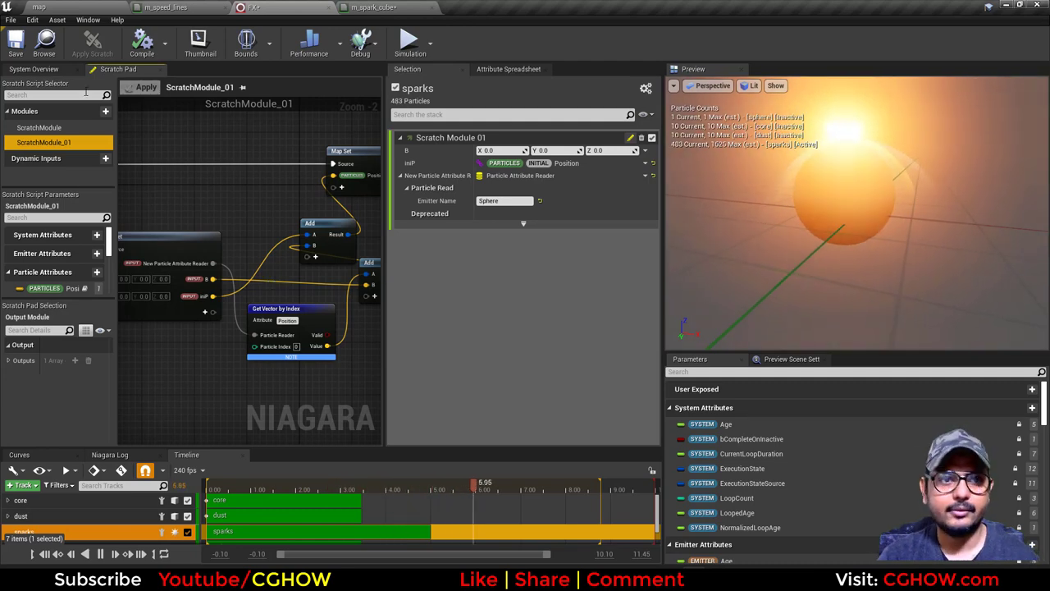
click(33, 70)
click(241, 270)
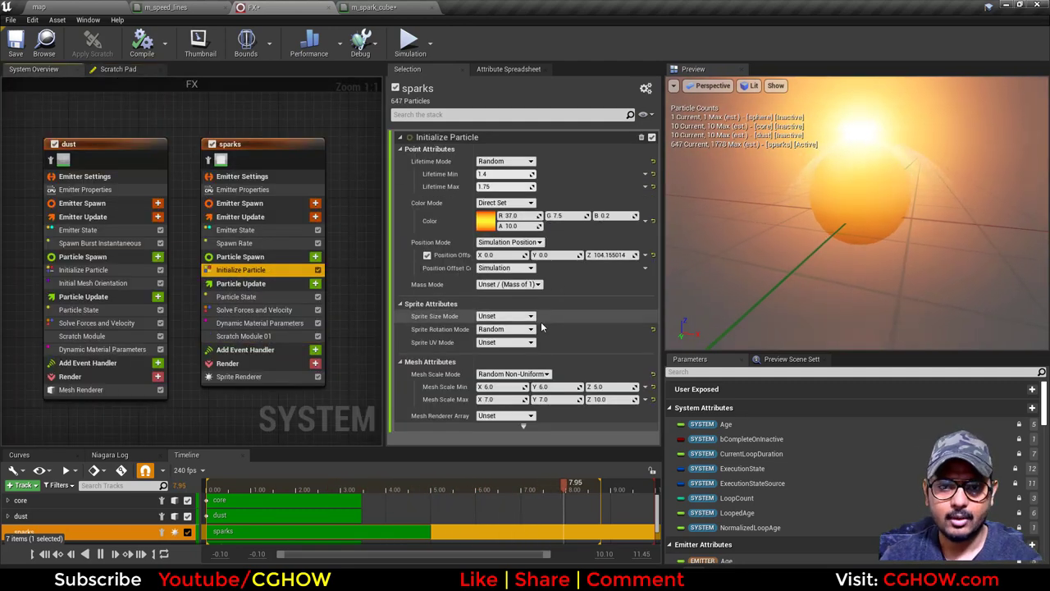
click(503, 317)
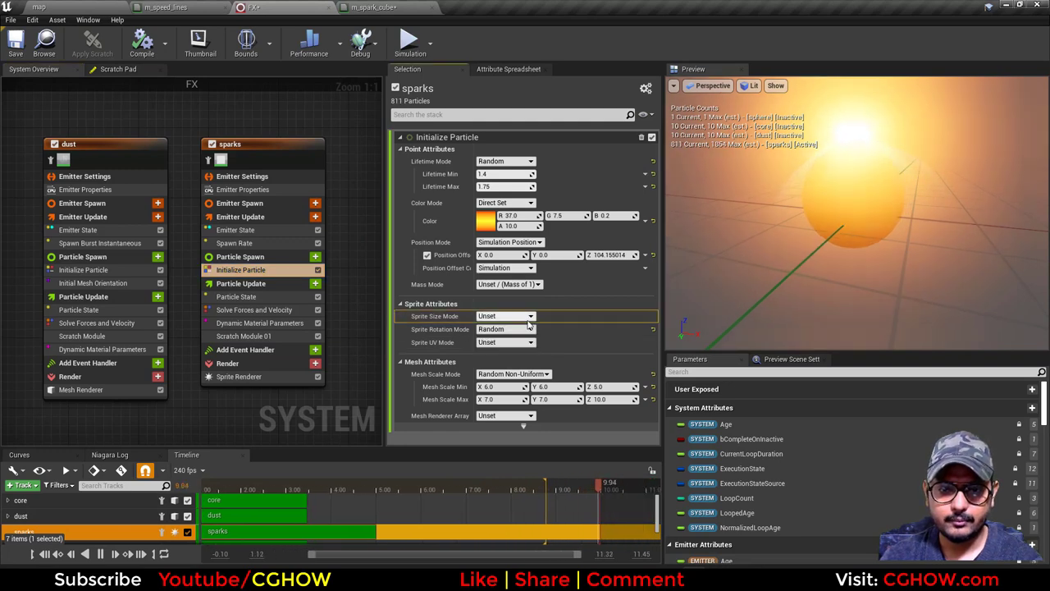
click(507, 355)
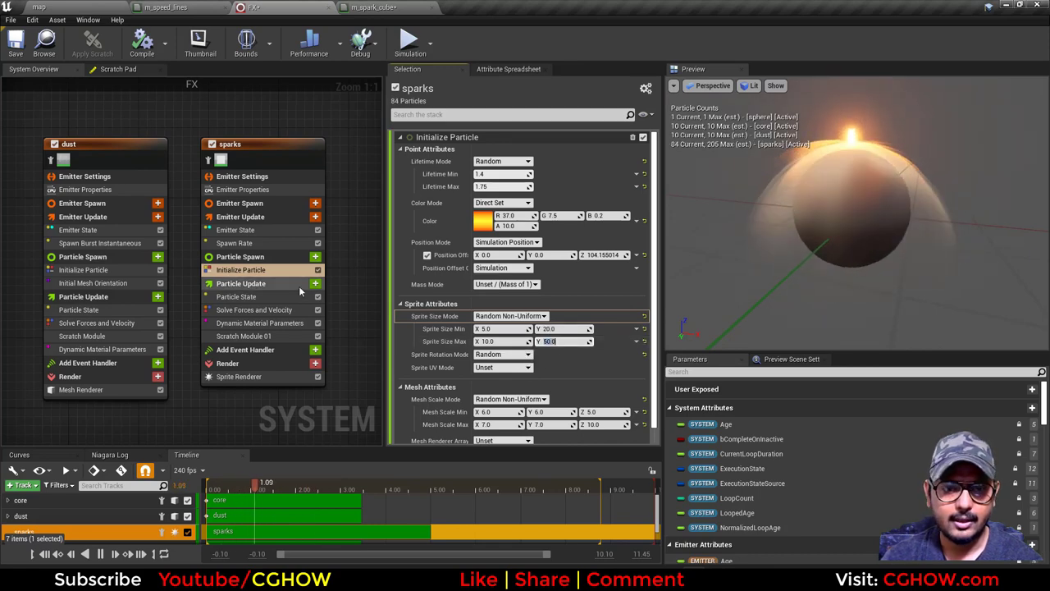
- Add the Add Velocity in Cone module to the sparks emitter's Particle Spawn and set its Velocity Strength to about 320
click(314, 257)
text(velo)
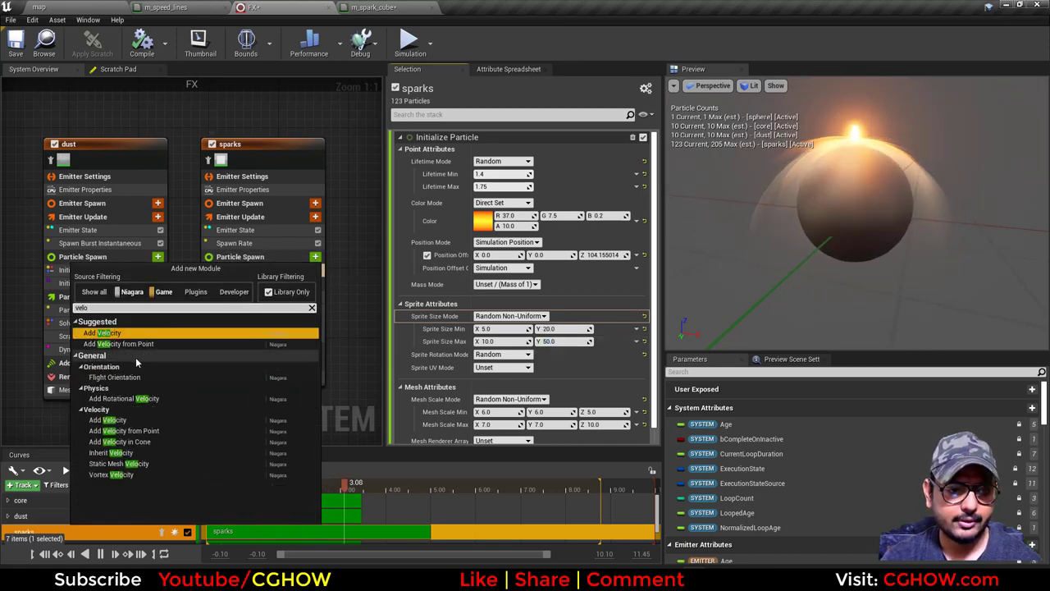
click(152, 441)
drag(502, 149, 607, 149)
drag(707, 164, 738, 222)
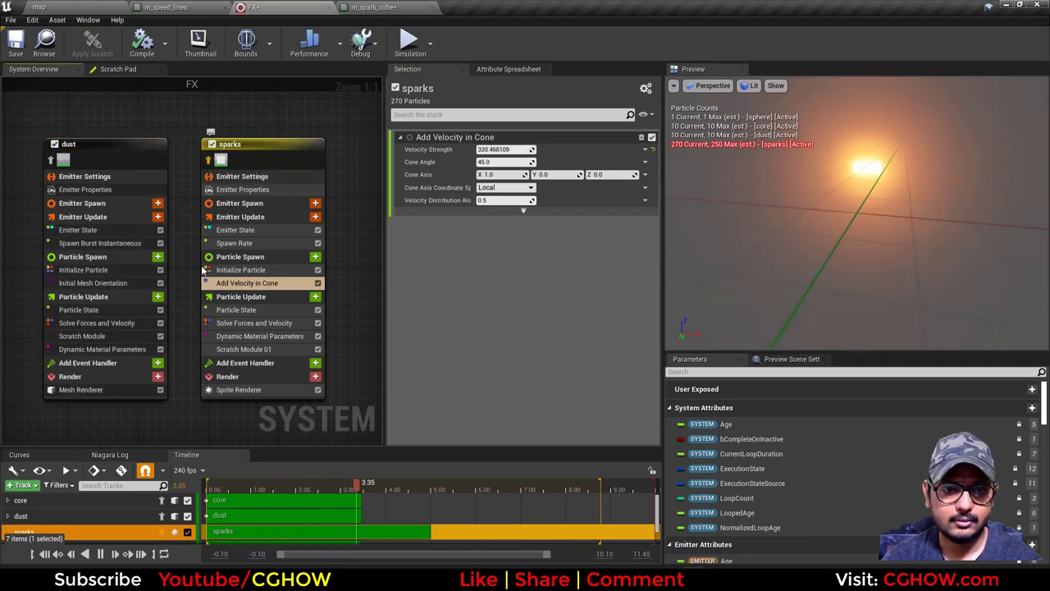
- Lower the brightness value of the sparks' Initialize Particle color to 1
click(234, 270)
click(483, 220)
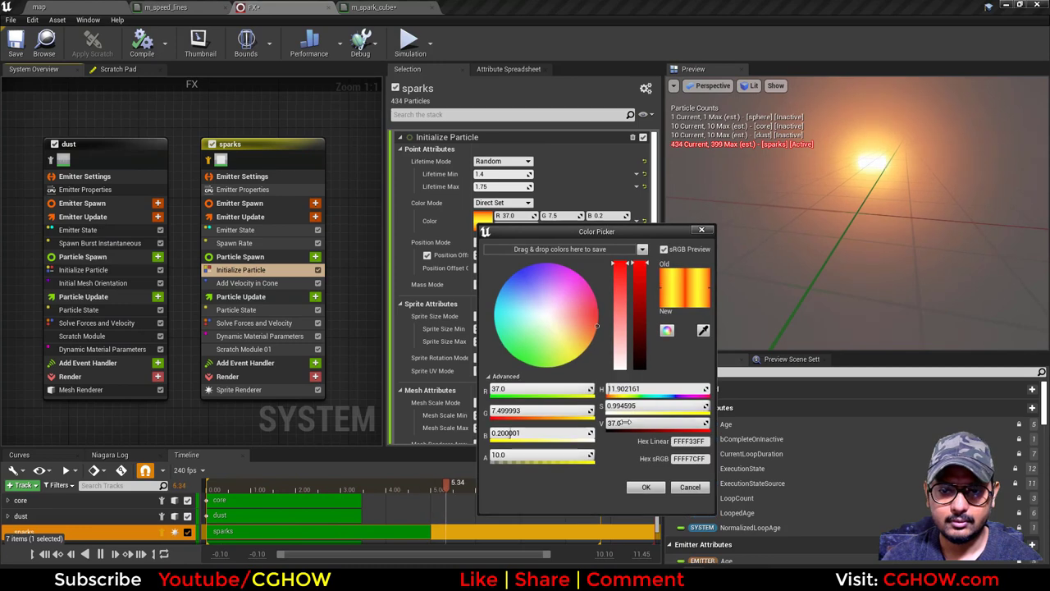
text(1)
key(Return)
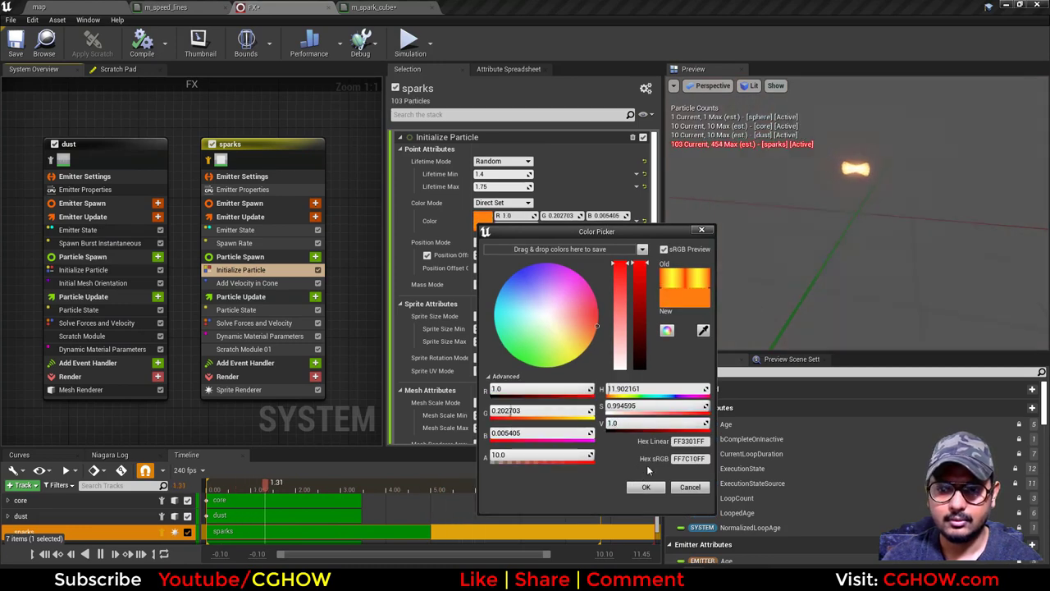
click(640, 488)
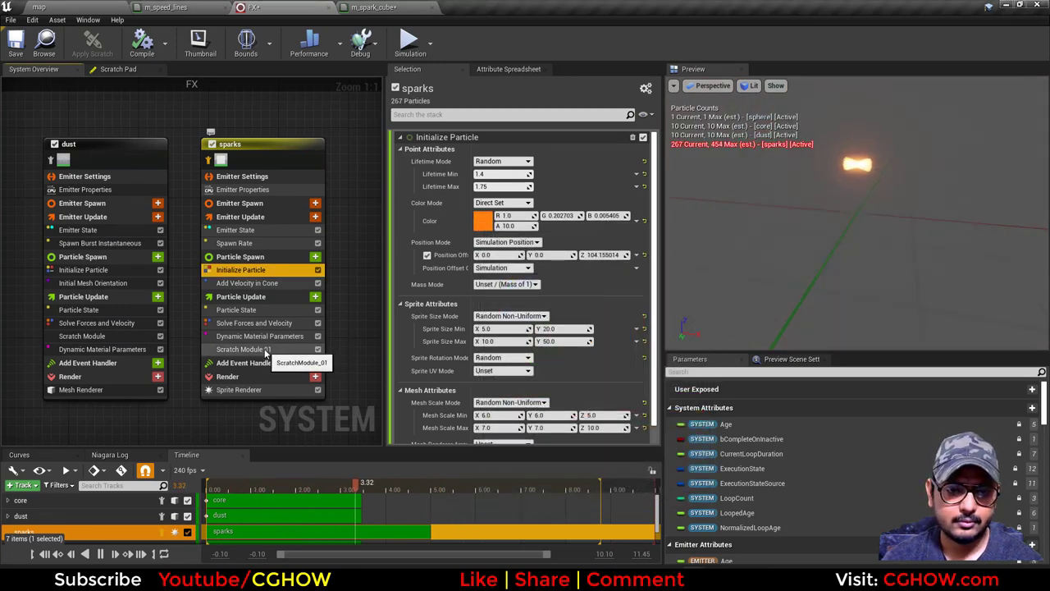
- Move Scratch Module 01 from Particle Update into the sparks' Particle Spawn, between Initialize Particle and Add Velocity in Cone
drag(265, 351, 254, 283)
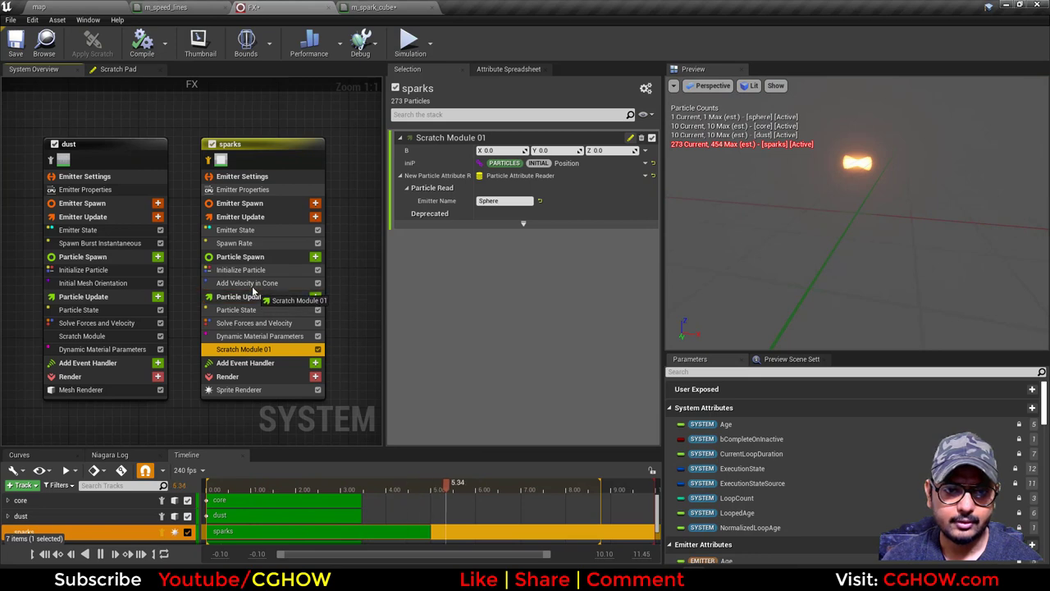
drag(256, 283, 256, 283)
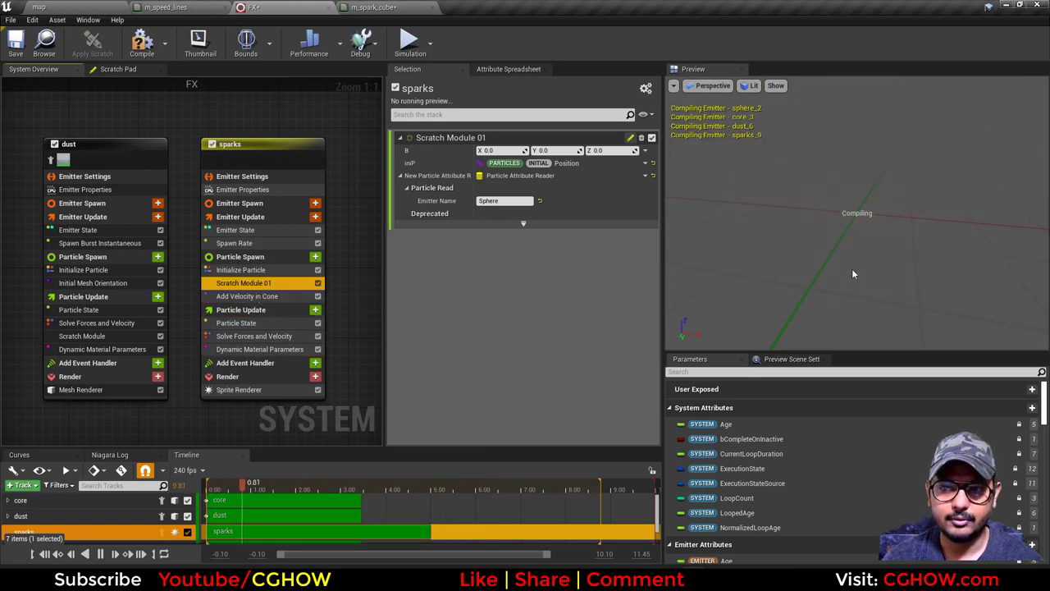
drag(795, 243, 816, 243)
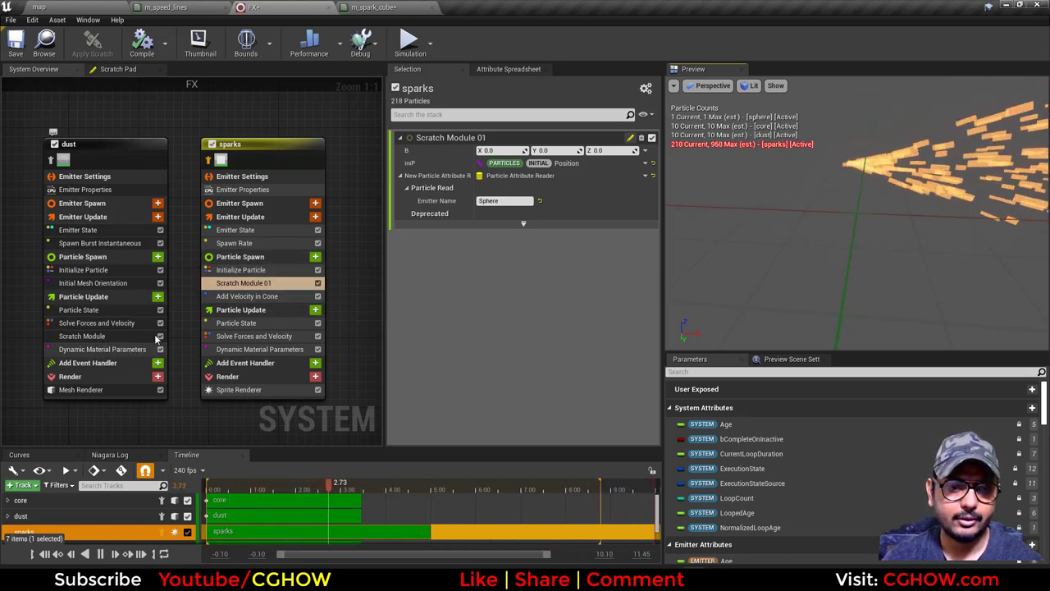
- Set the sparks' Add Velocity in Cone axis to 0, 0, -1 and its Cone Angle to about 212
click(274, 296)
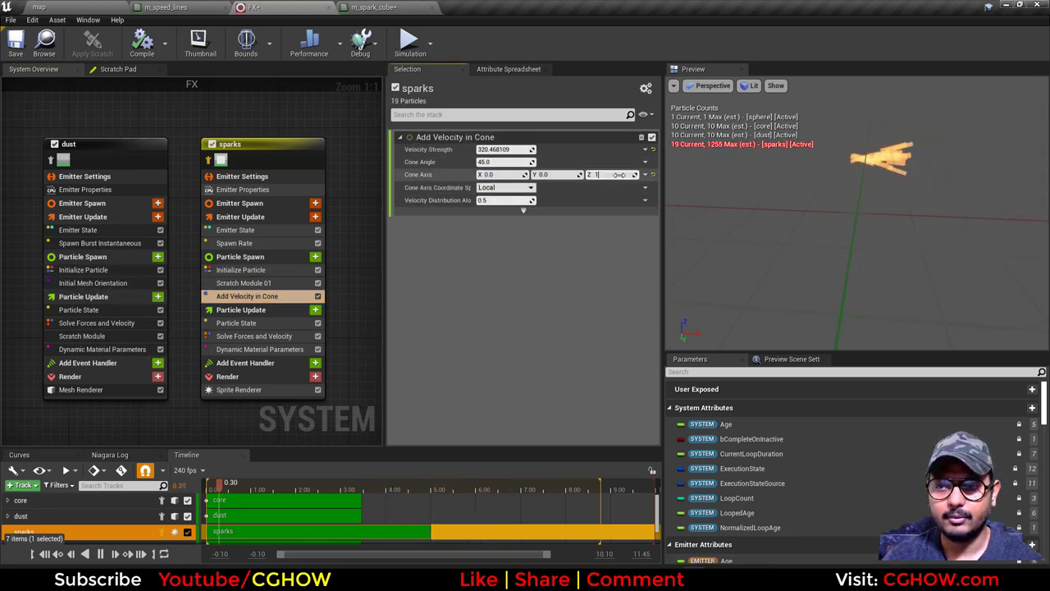
drag(496, 162, 574, 162)
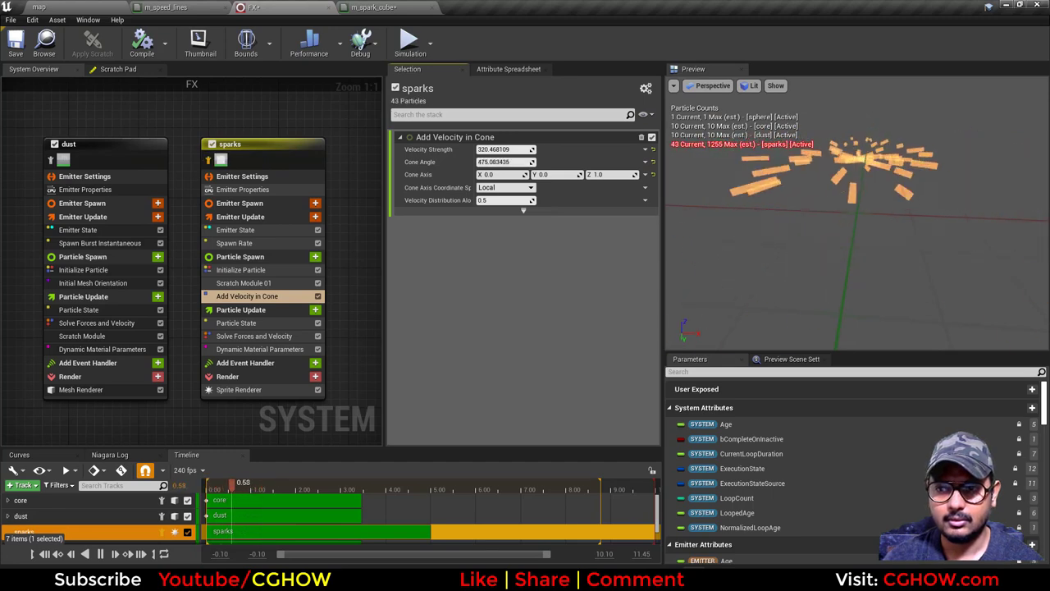
click(613, 174)
text(-1)
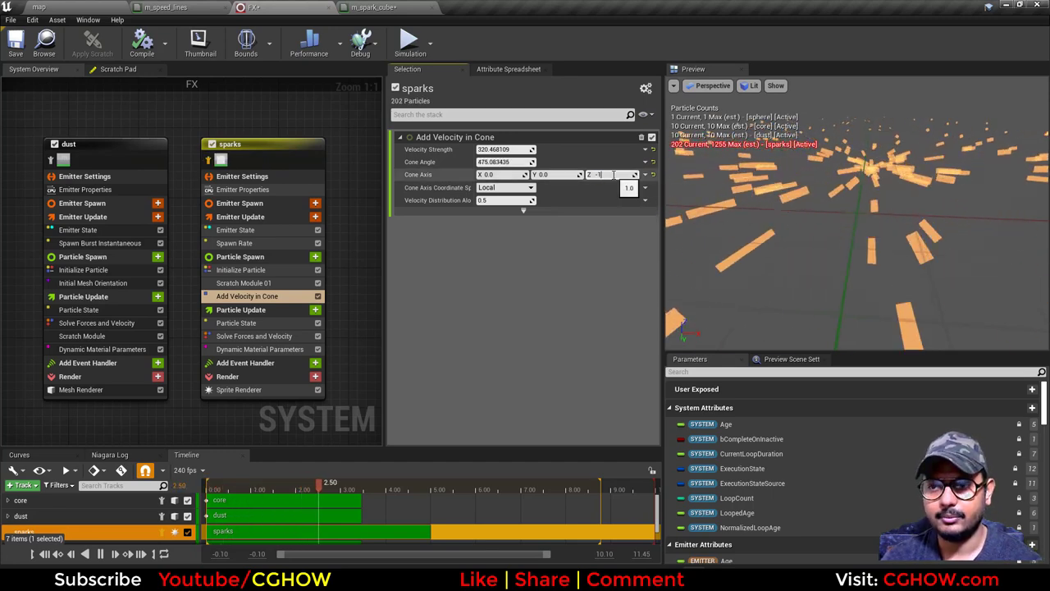
key(Return)
drag(502, 162, 443, 161)
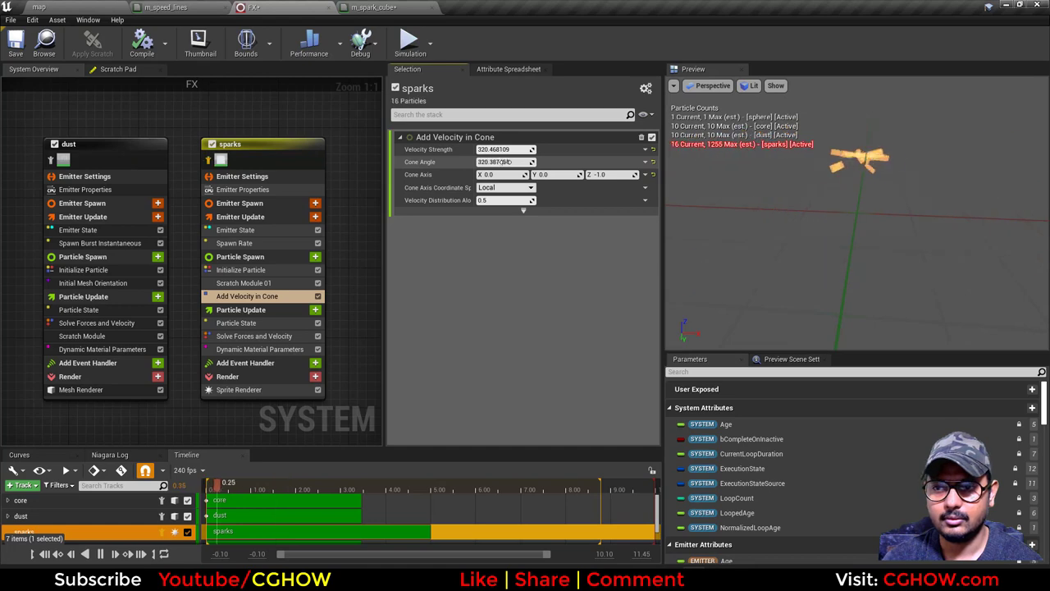
drag(506, 161, 502, 162)
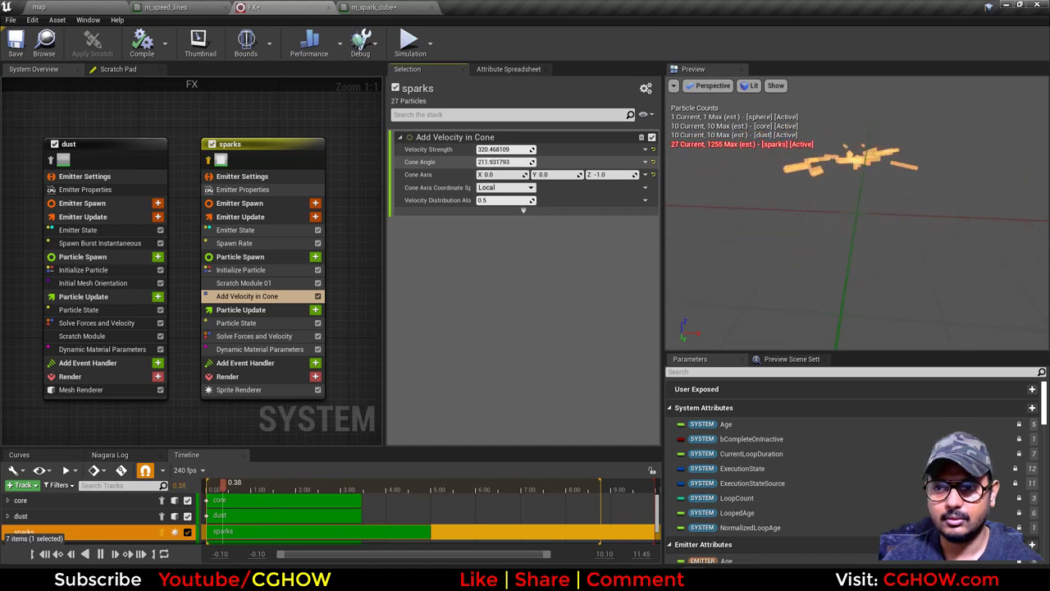
click(315, 310)
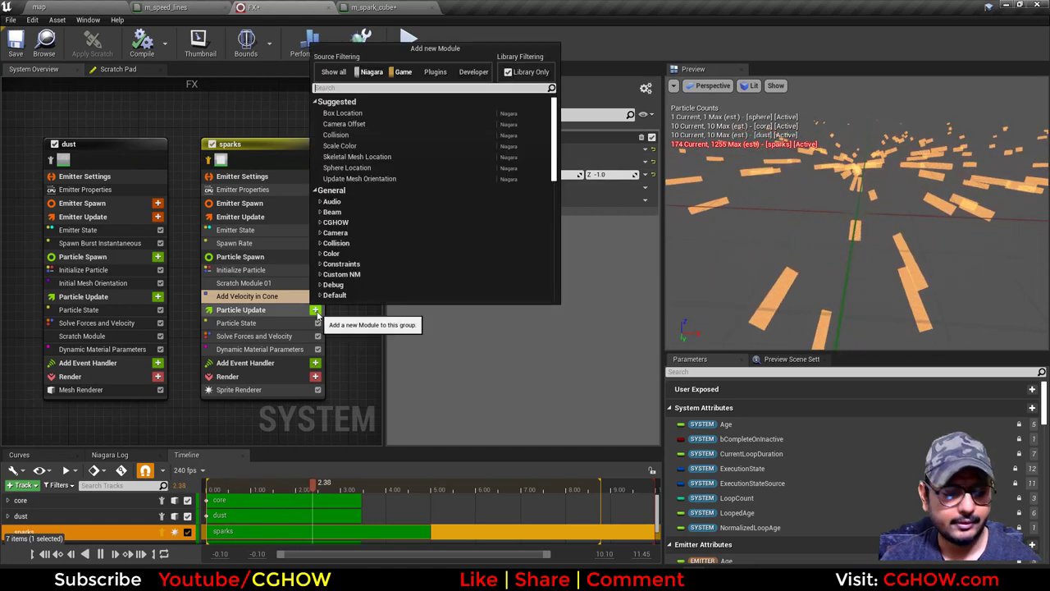
text(gr)
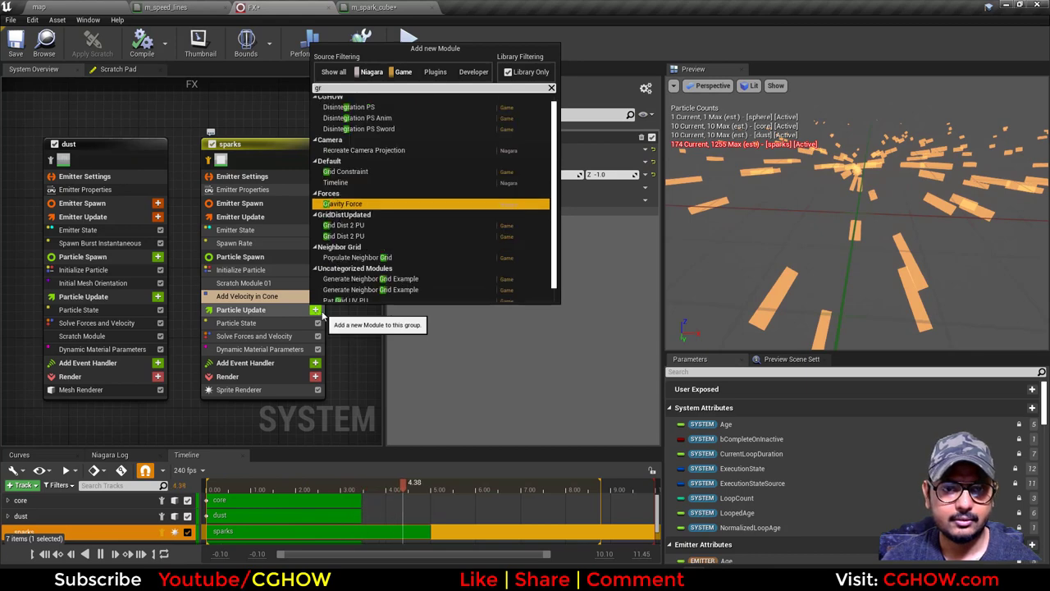
click(343, 327)
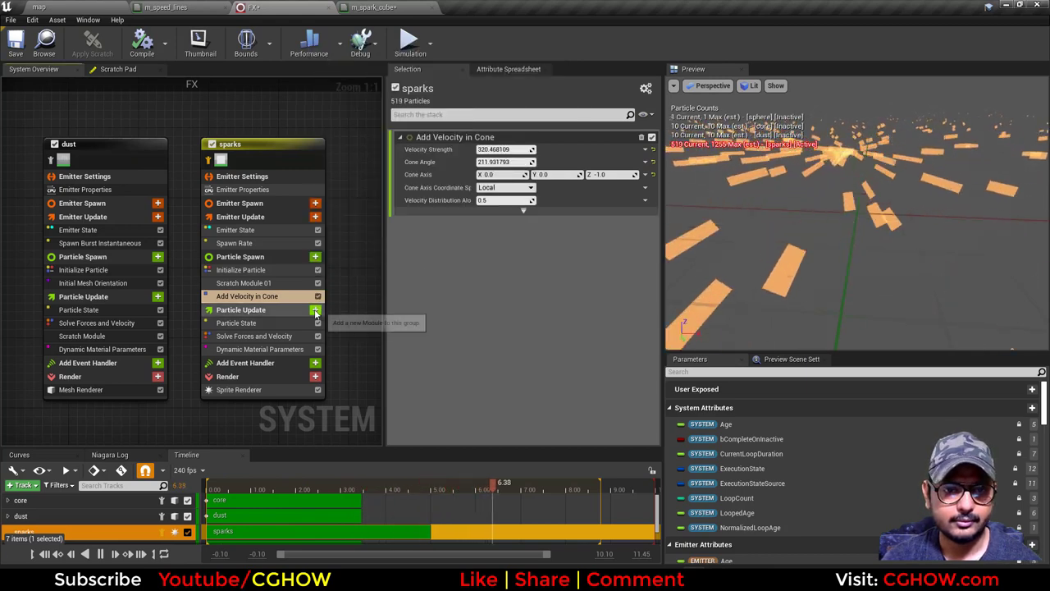
- Add a Gravity Force module to the sparks emitter's Particle Update, ahead of Solve Forces and Velocity
click(315, 310)
text(gra)
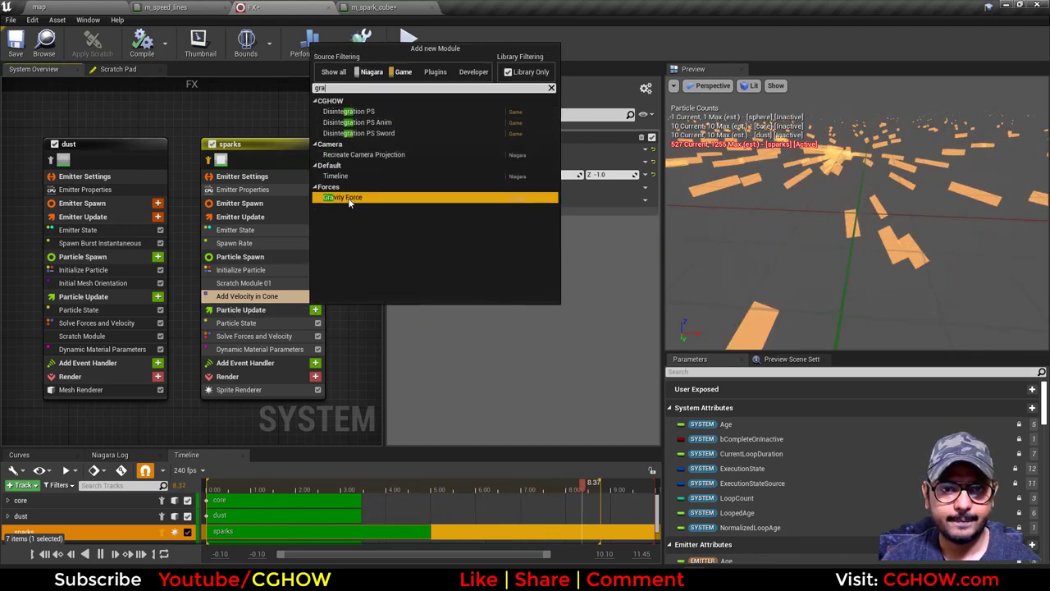
click(352, 198)
click(628, 187)
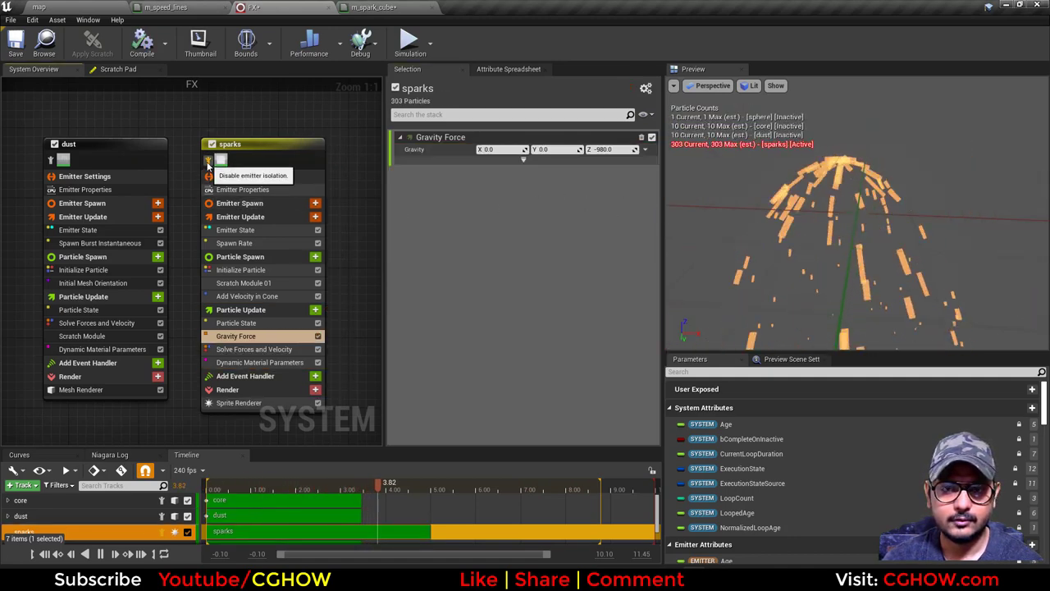
- Raise the sparks' Add Velocity in Cone angle to about 1228 and its Velocity Strength to about 527
click(254, 296)
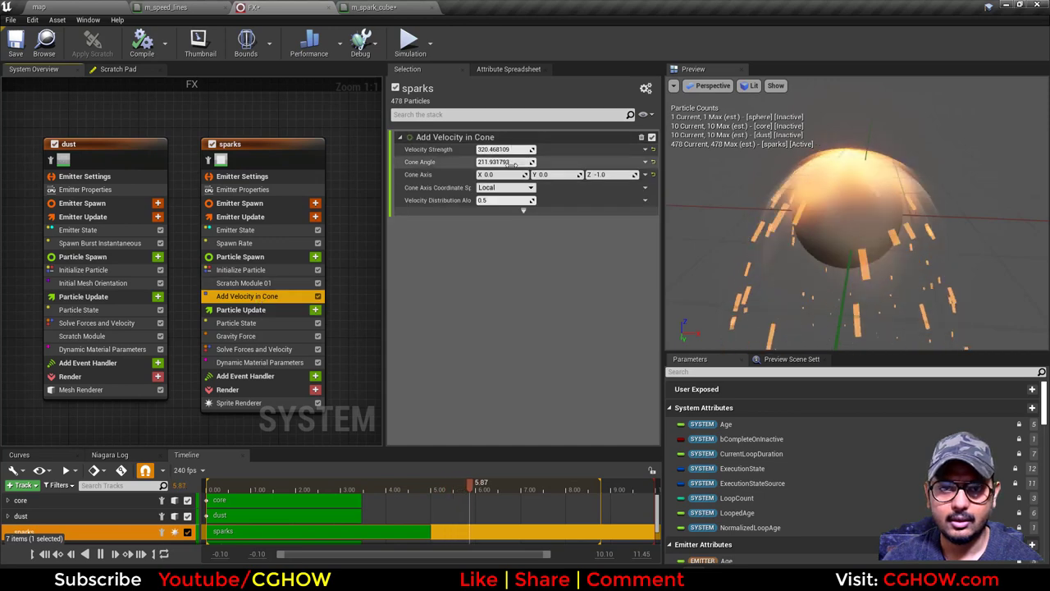
mouse_move(492, 162)
mouse_down()
mouse_move(553, 161)
mouse_move(504, 150)
mouse_up()
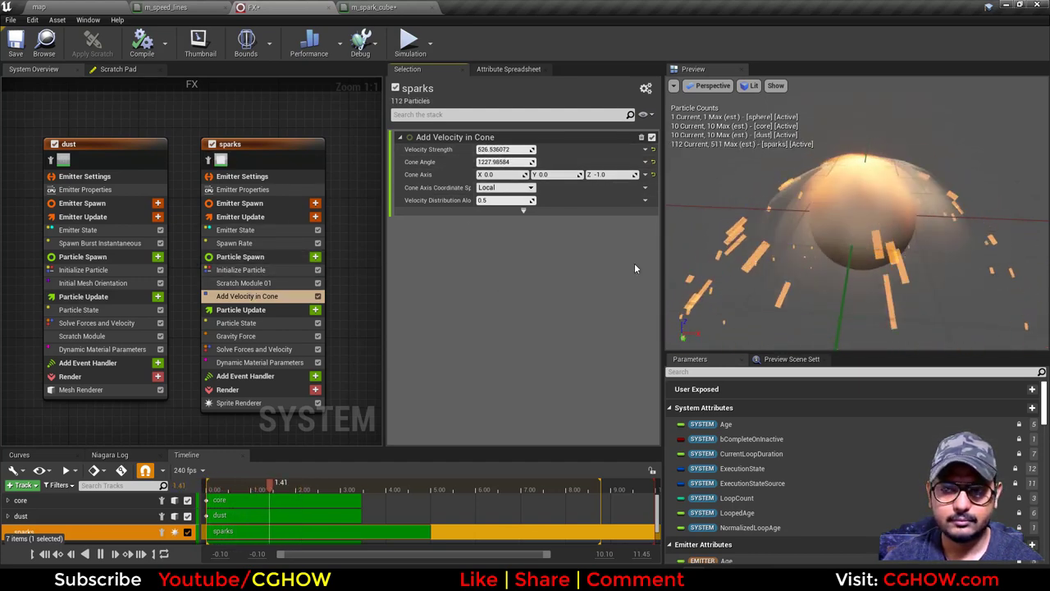
click(738, 262)
- Raise the brightness value of the sparks' Initialize Particle color to 50
click(283, 270)
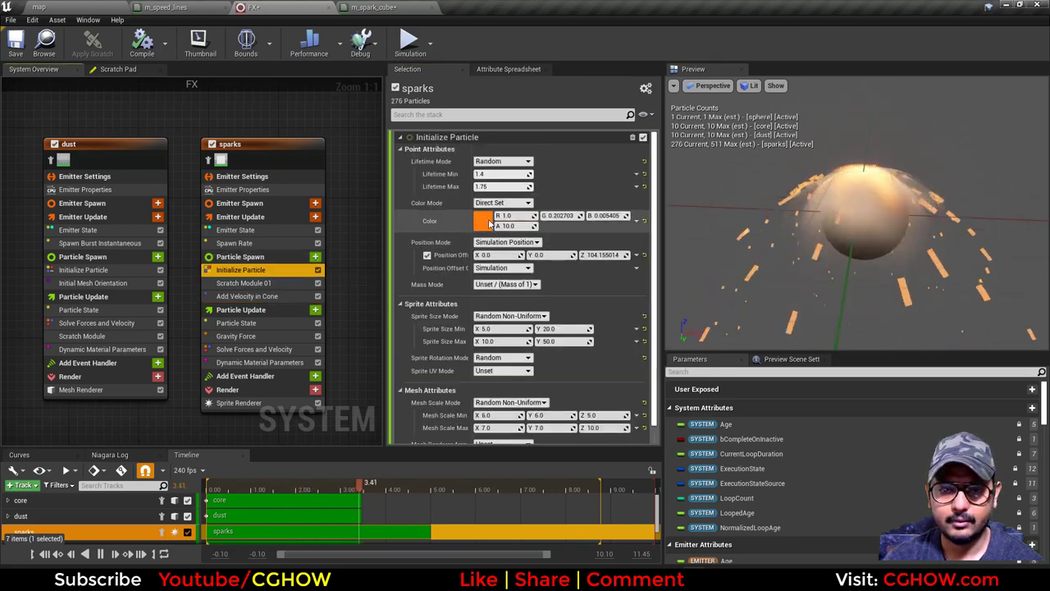
click(482, 221)
click(656, 420)
text(50)
key(Return)
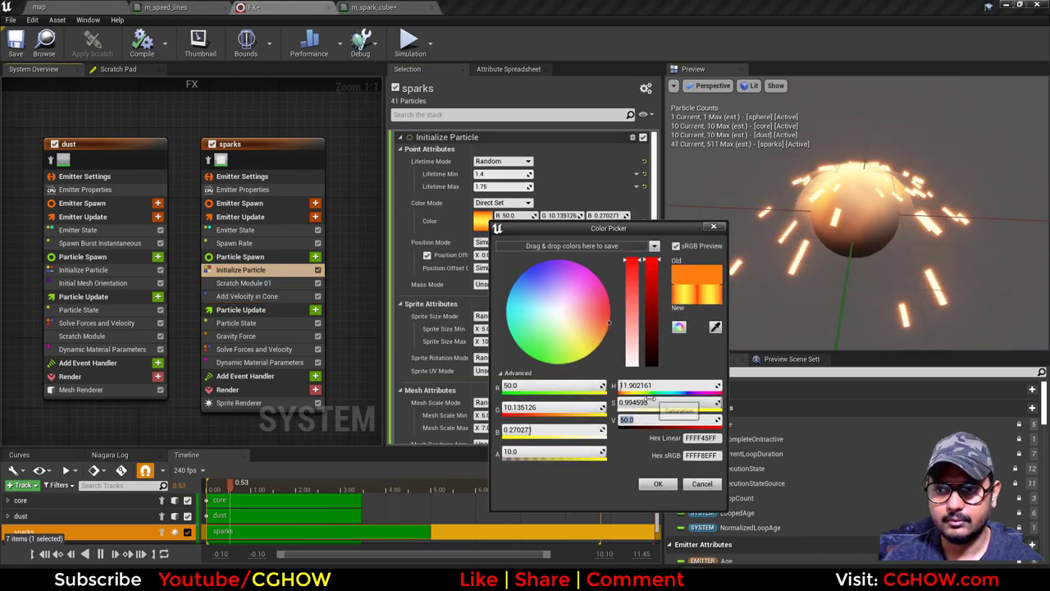
click(657, 484)
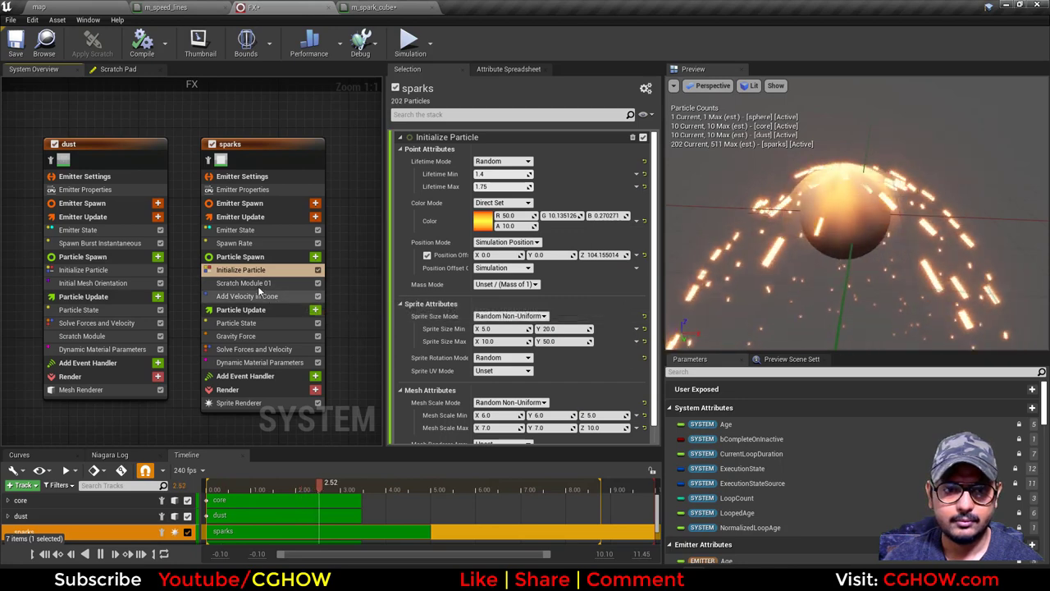
- Shorten the sparks' random lifetime to a minimum of 0.1 and a maximum of 0.6
text(0.6)
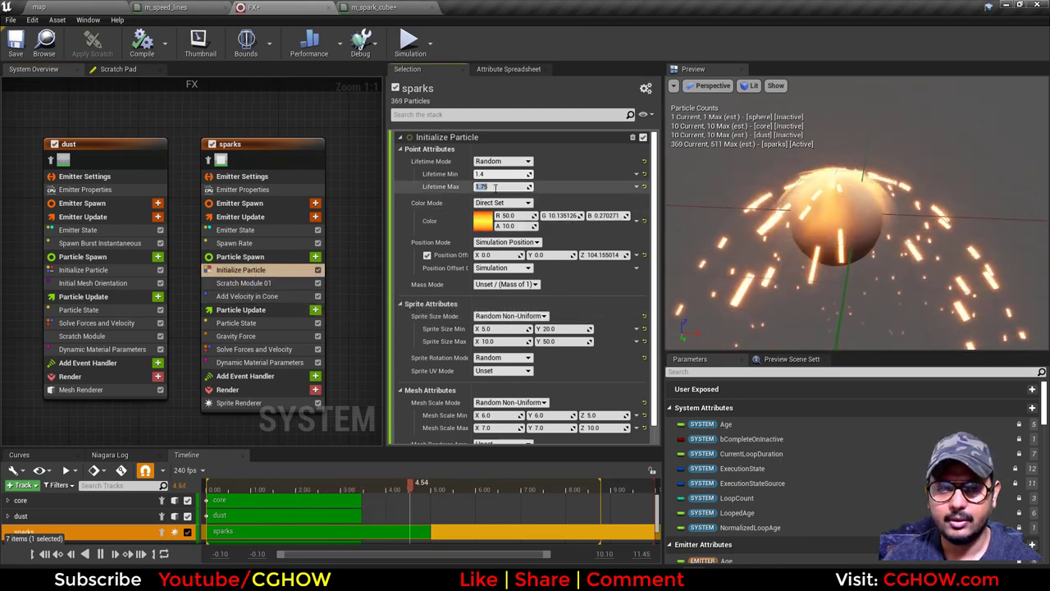
click(484, 174)
key(BackSpace)
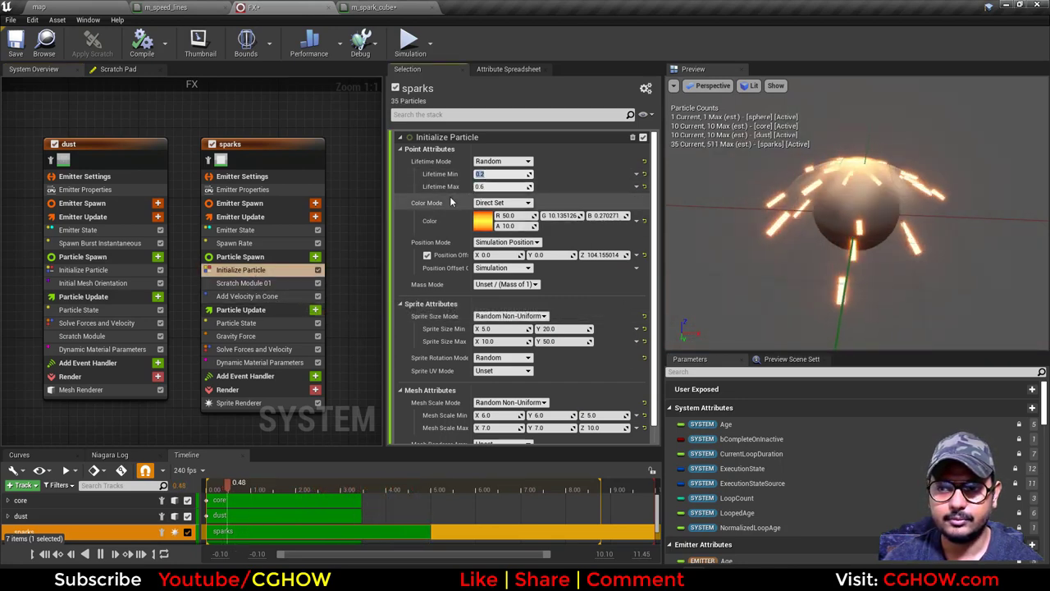
text(0.1)
key(Return)
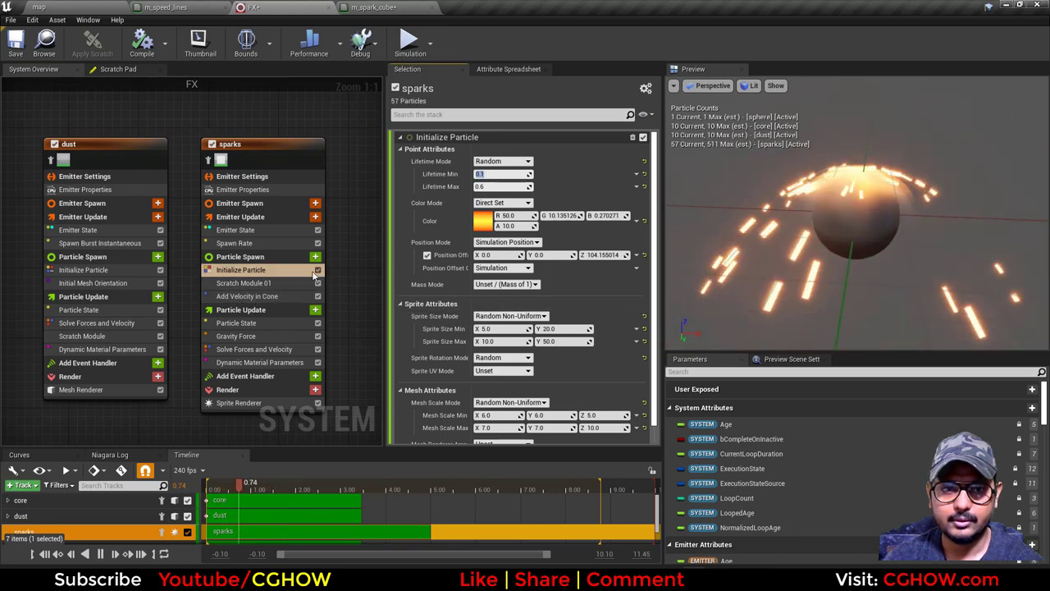
- Narrow the spark sprites by setting Sprite Size Min X to 1 and Sprite Size Max X to 5
click(508, 328)
text(1)
click(508, 342)
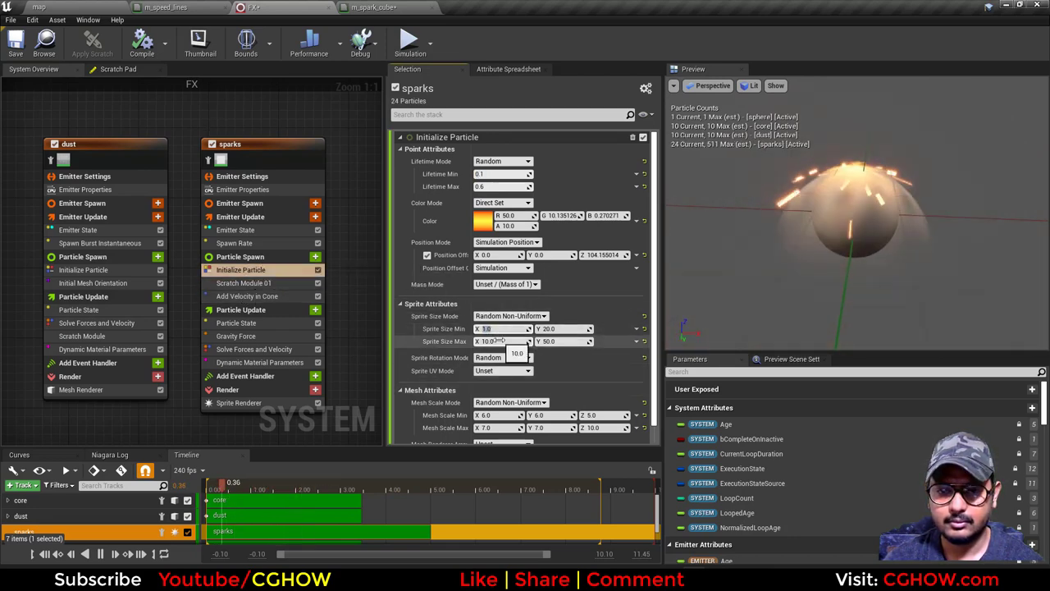
text(5)
key(Return)
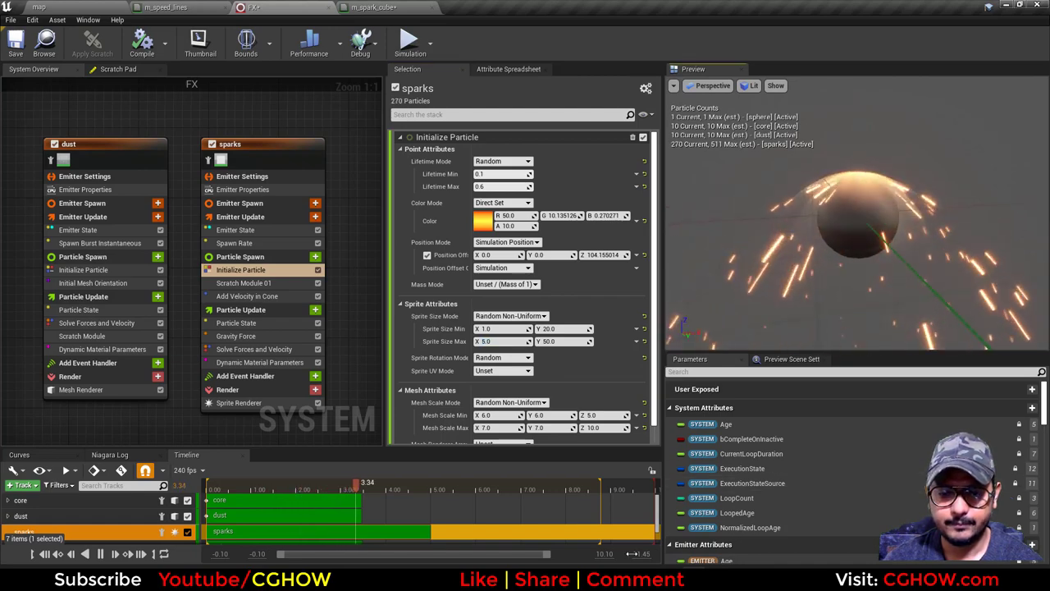
- Switch to the YouTube reference video to check the motion of the meteor's sparks, and return to the Niagara editor
key(alt+Tab)
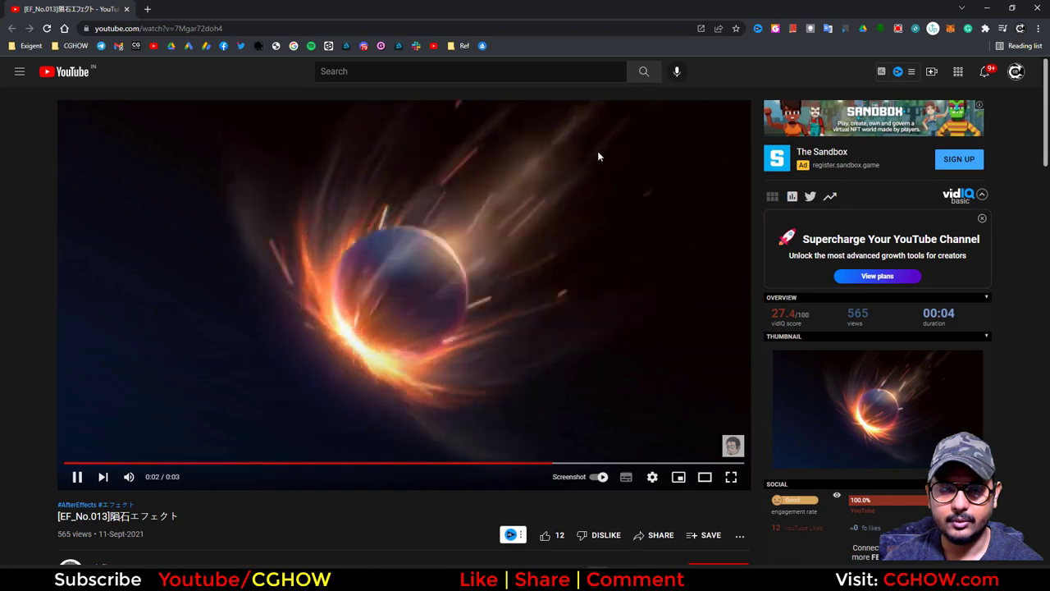
click(988, 8)
key(super+Down)
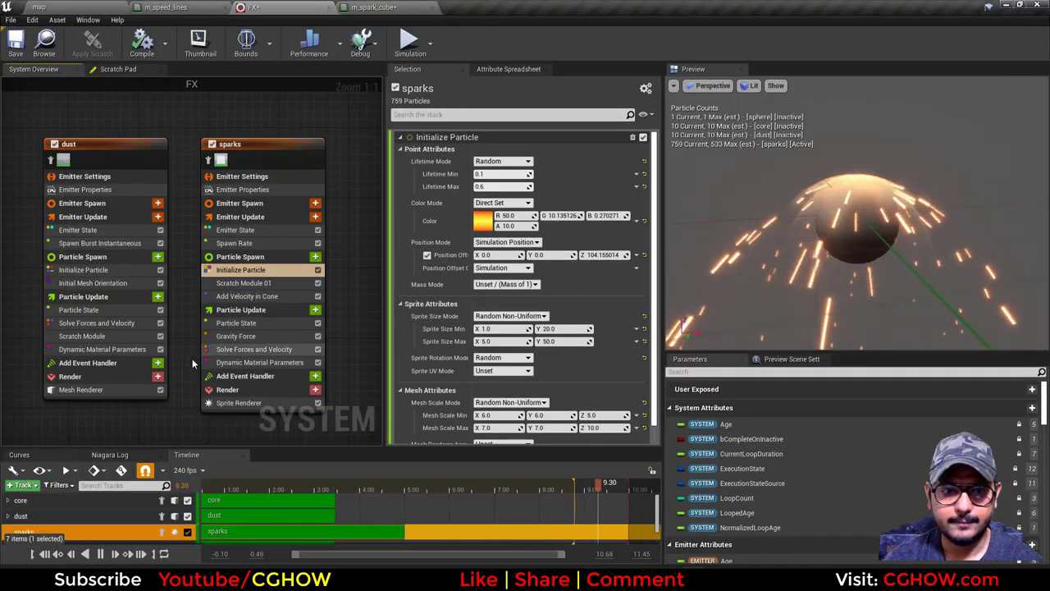
- Set the sparks' Gravity Force Z to about -7904 and compare the effect in the map level
click(317, 334)
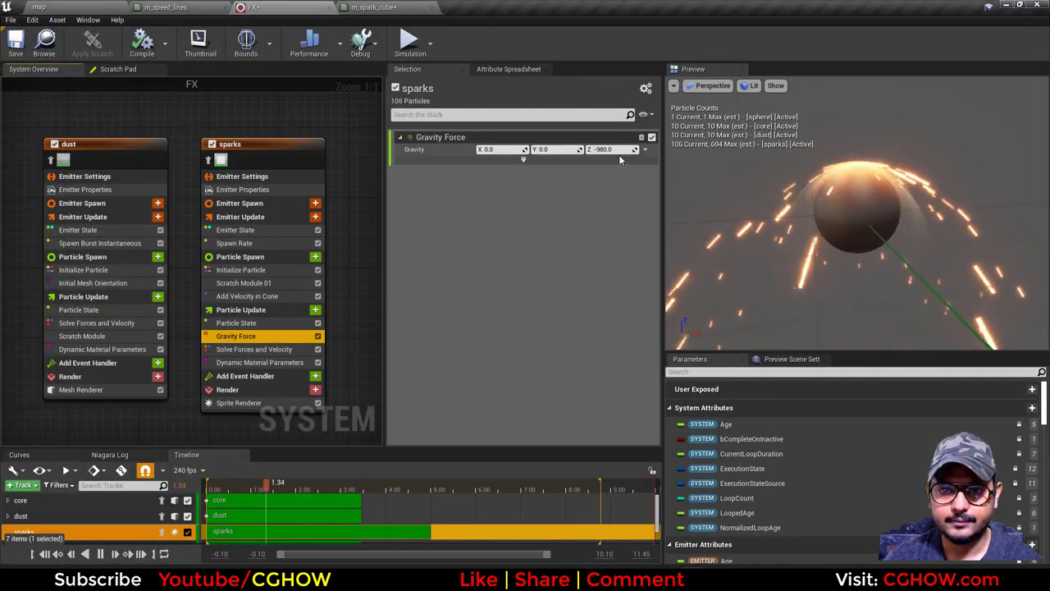
drag(618, 154, 581, 159)
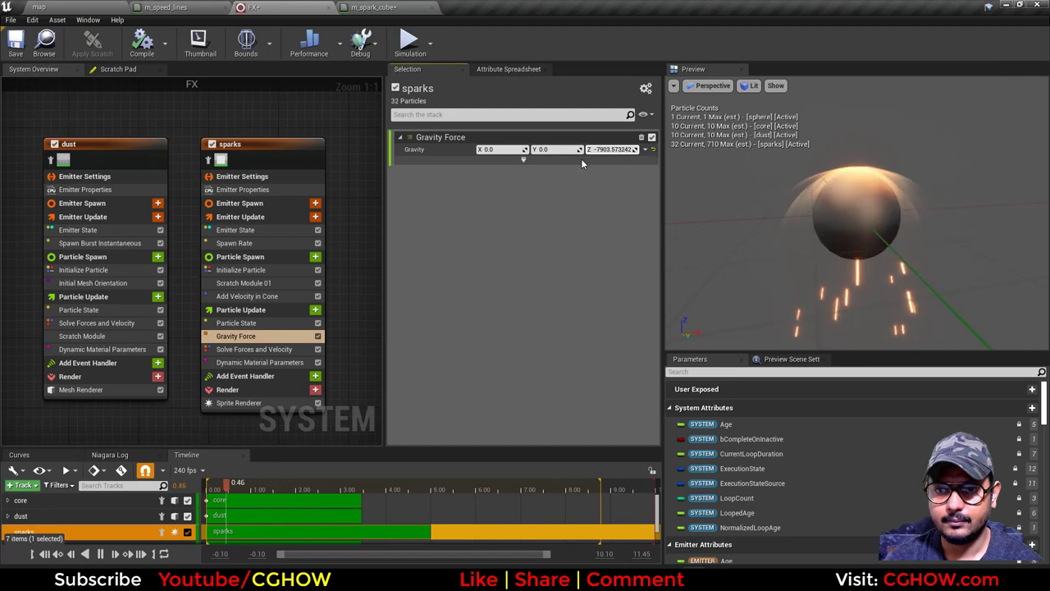
click(525, 160)
click(502, 162)
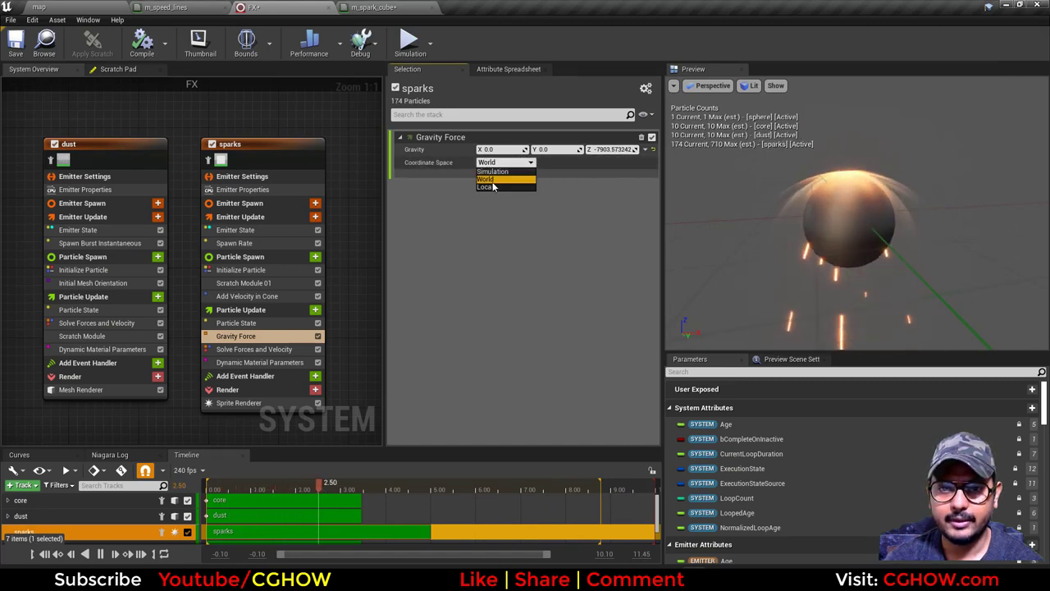
click(473, 232)
click(38, 7)
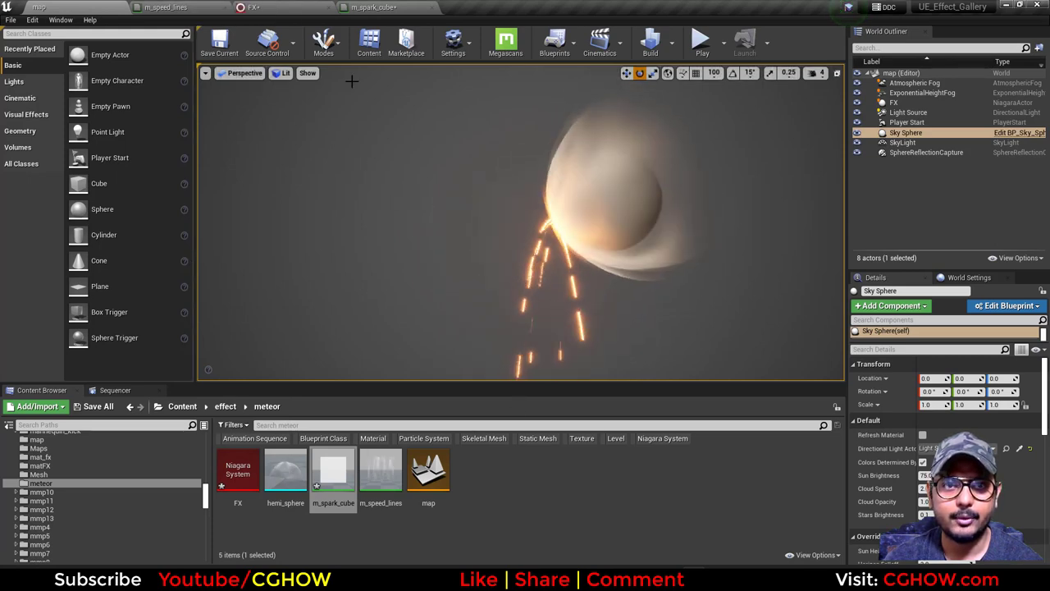
click(250, 7)
- Switch the Gravity Force coordinate space to Local and check the sparks' direction in the map level
click(505, 162)
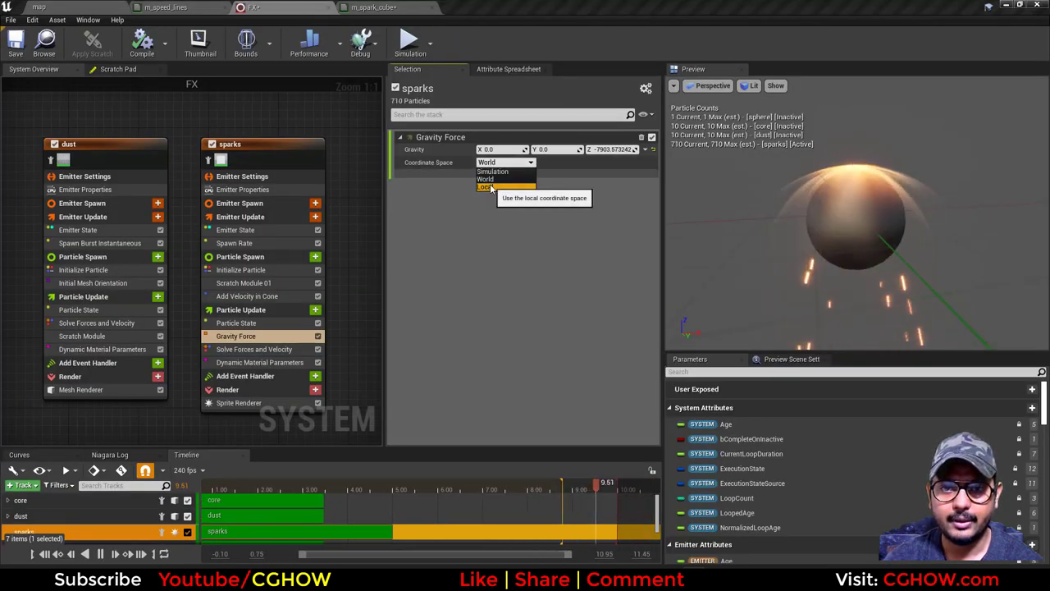
click(496, 185)
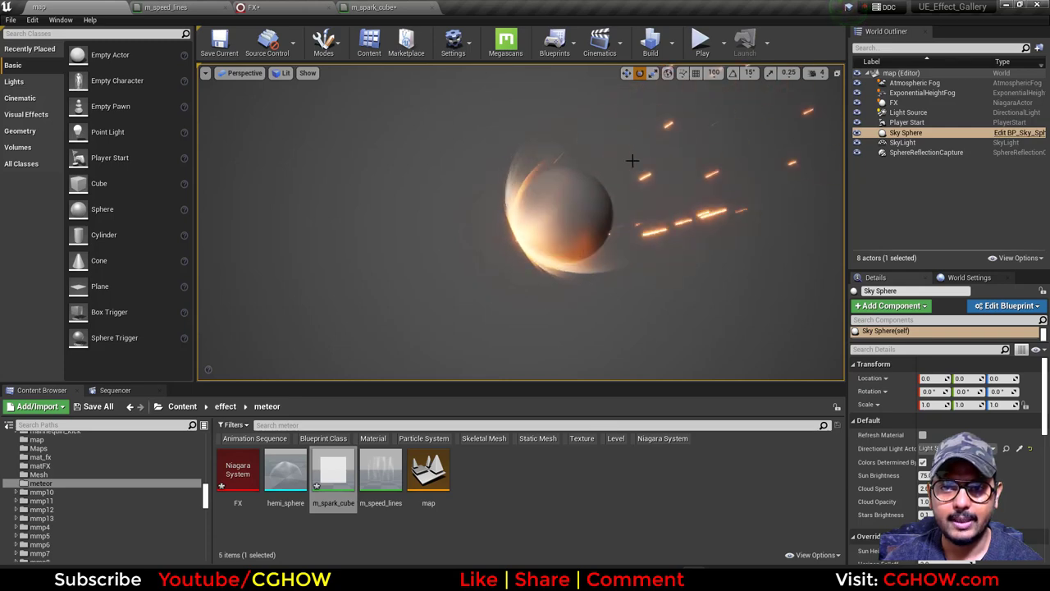
click(267, 6)
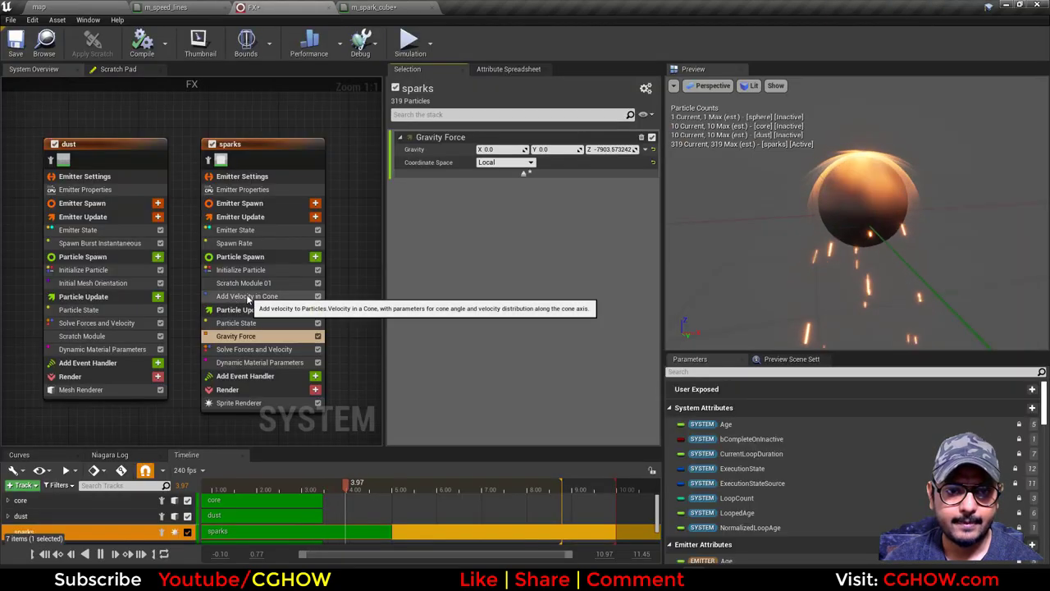
- Raise the sparks' cone Velocity Strength to about 1228 and set their Spawn Rate to 200
click(246, 296)
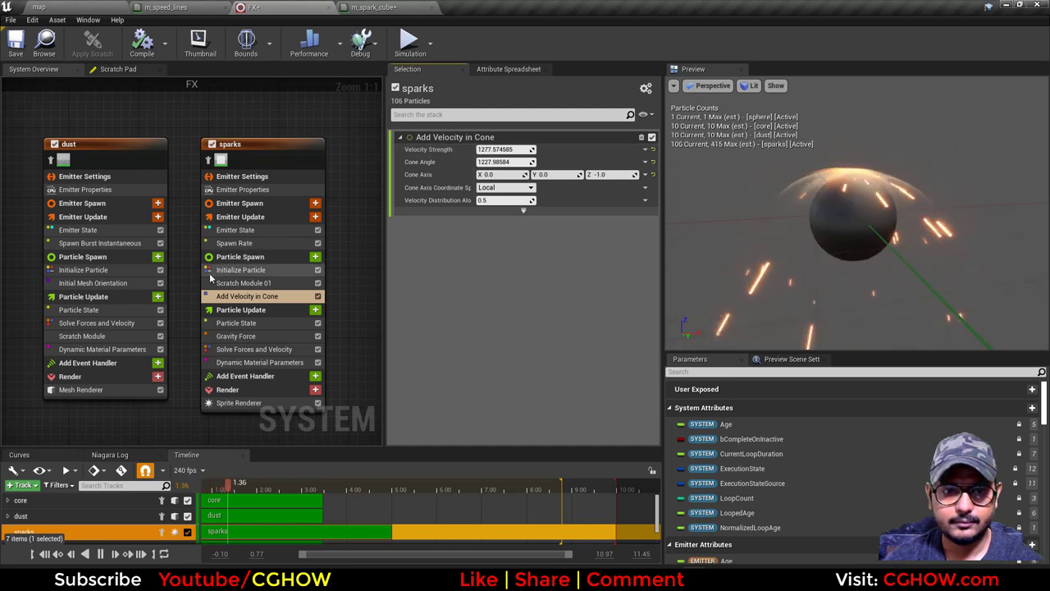
click(235, 243)
click(506, 150)
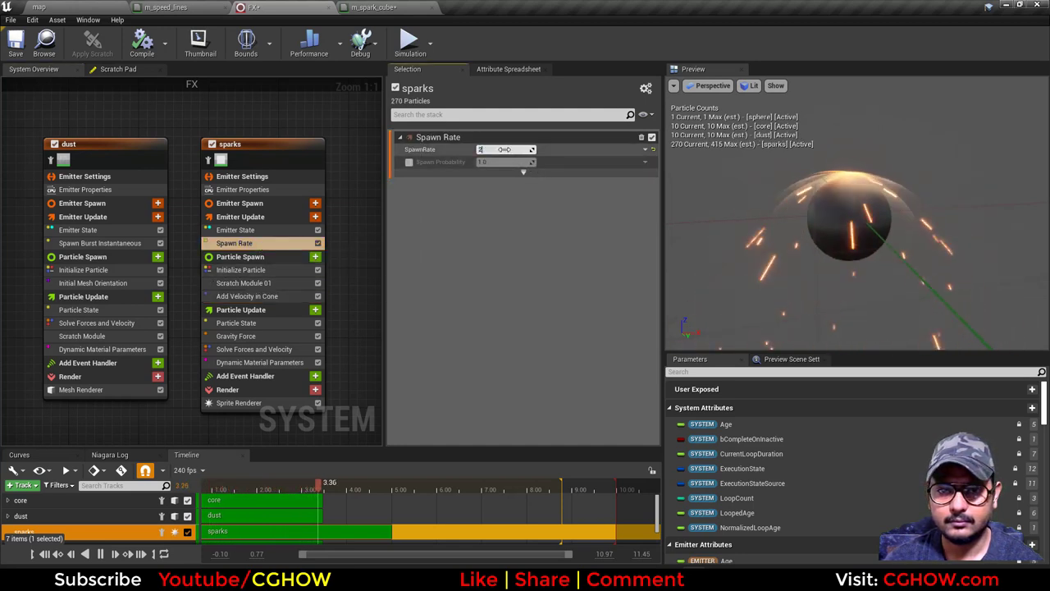
text(200)
key(Return)
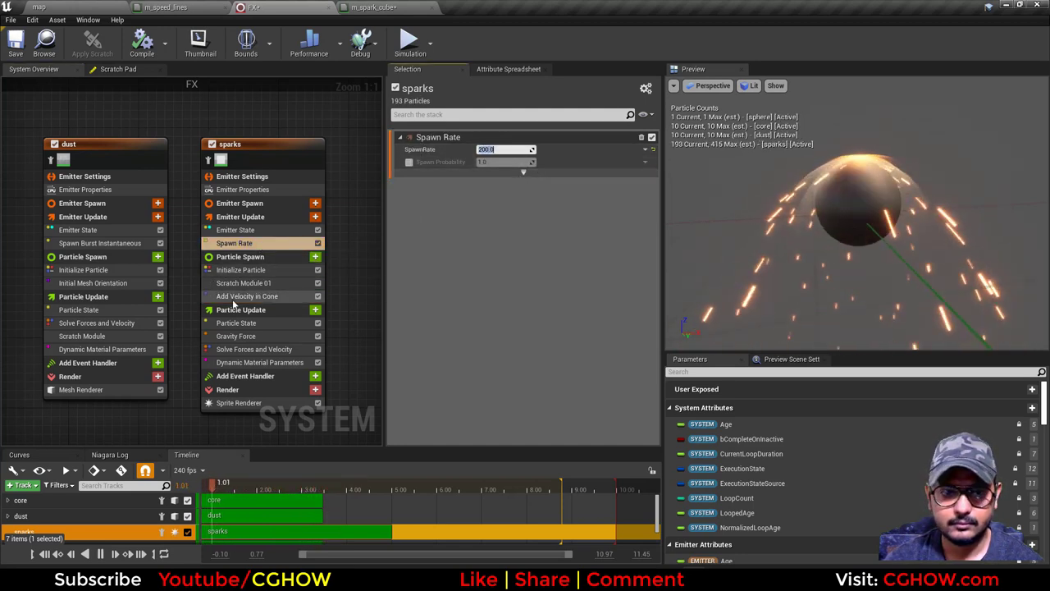
- Add a Curl Noise Force to the sparks' Particle Update with a Noise Strength of about 10606
click(315, 309)
text(cur)
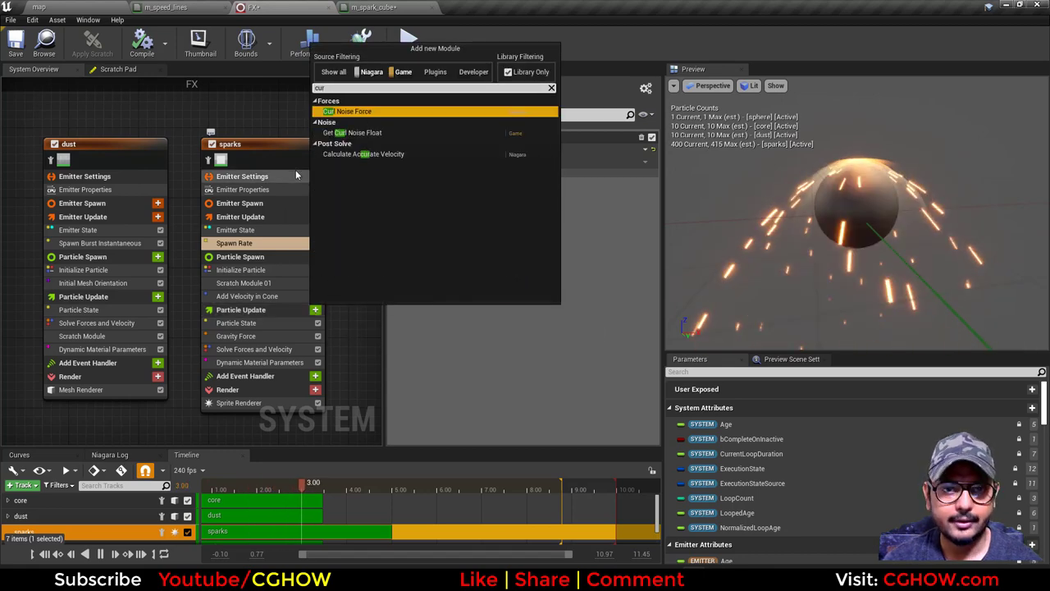
click(357, 115)
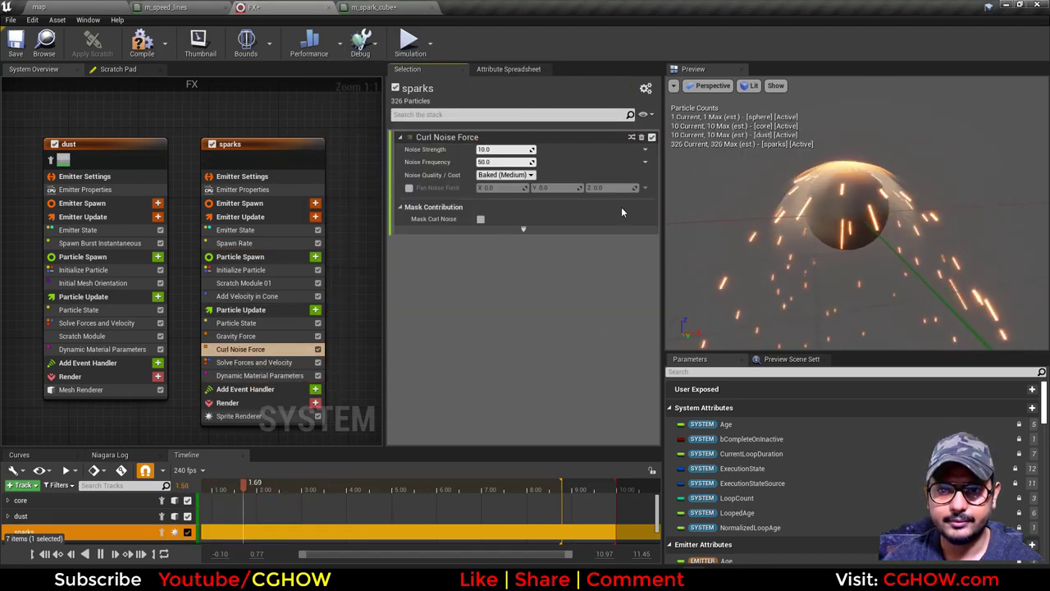
drag(502, 149, 518, 149)
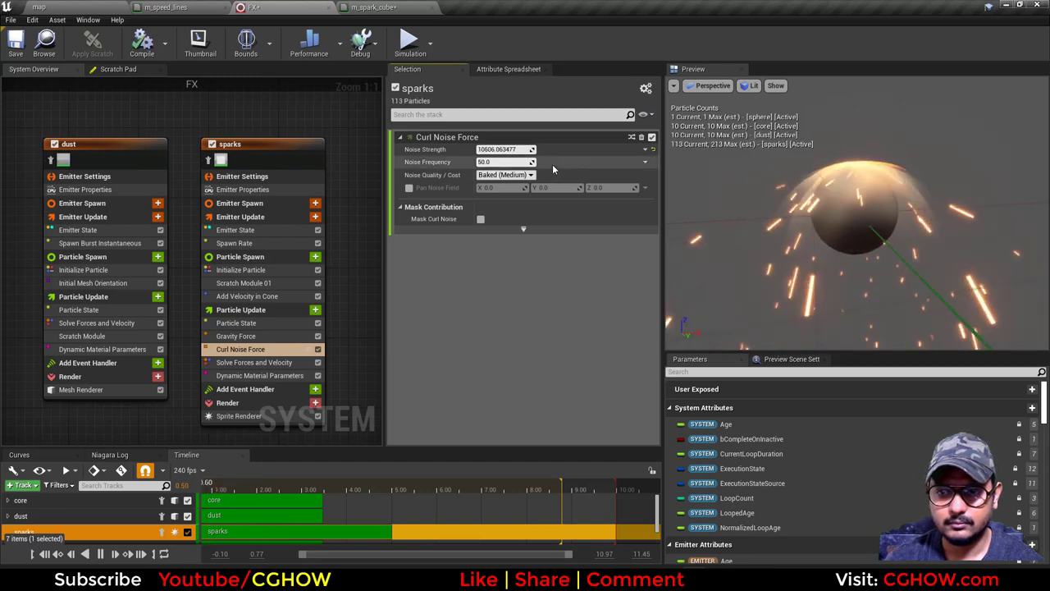
- Enable Pan Noise Field at X 1, Y 2, Z 5 and set the Noise Frequency to about 42.9
click(408, 188)
click(616, 188)
text(5)
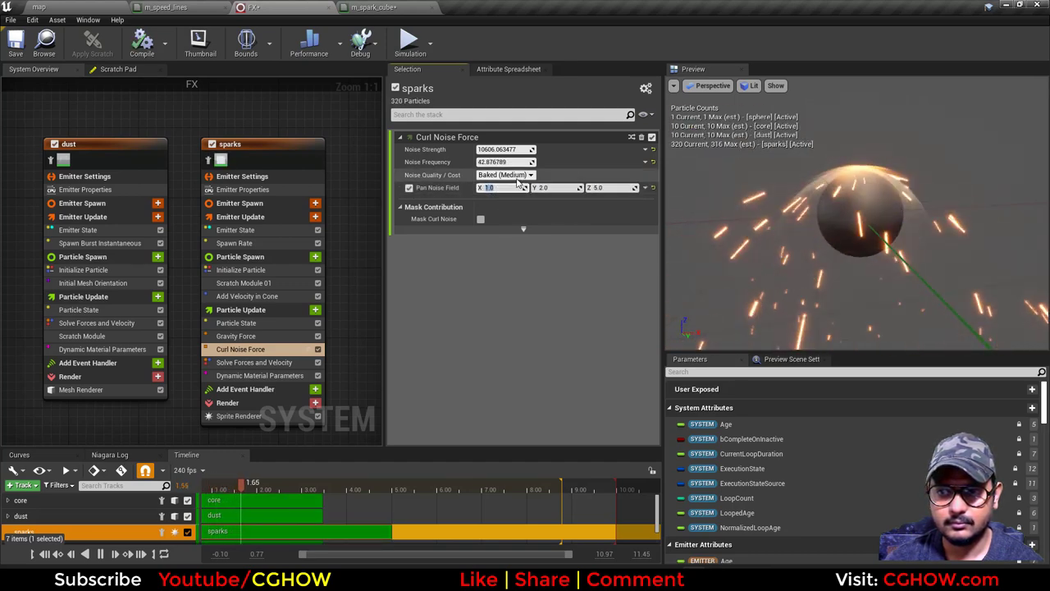
- Adjust Add Velocity in Cone to a strength of about 1278 and a cone angle of about 143, checking it in the map level
click(263, 269)
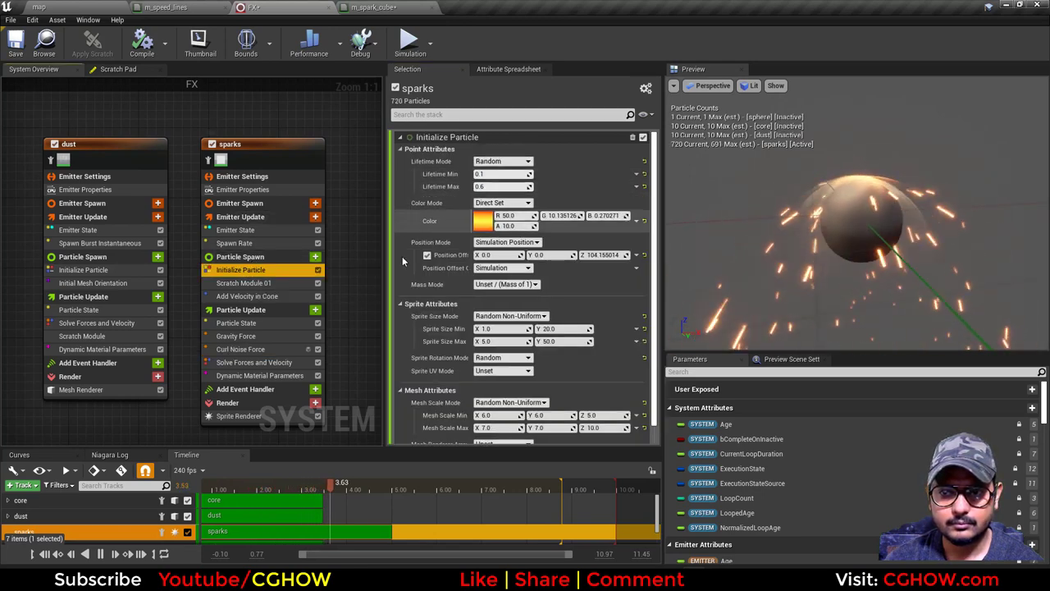
click(277, 296)
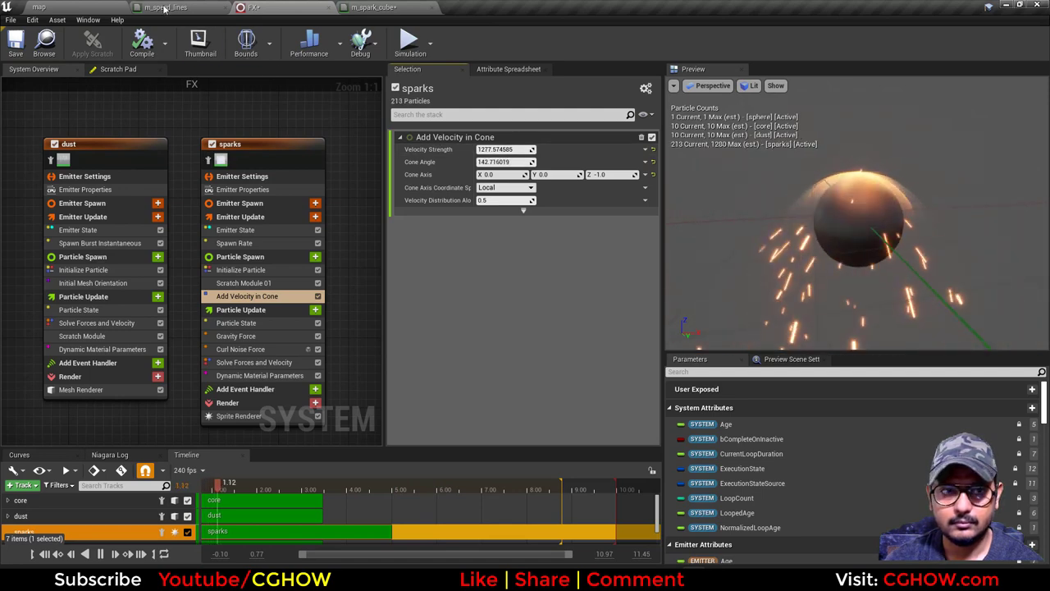
click(105, 9)
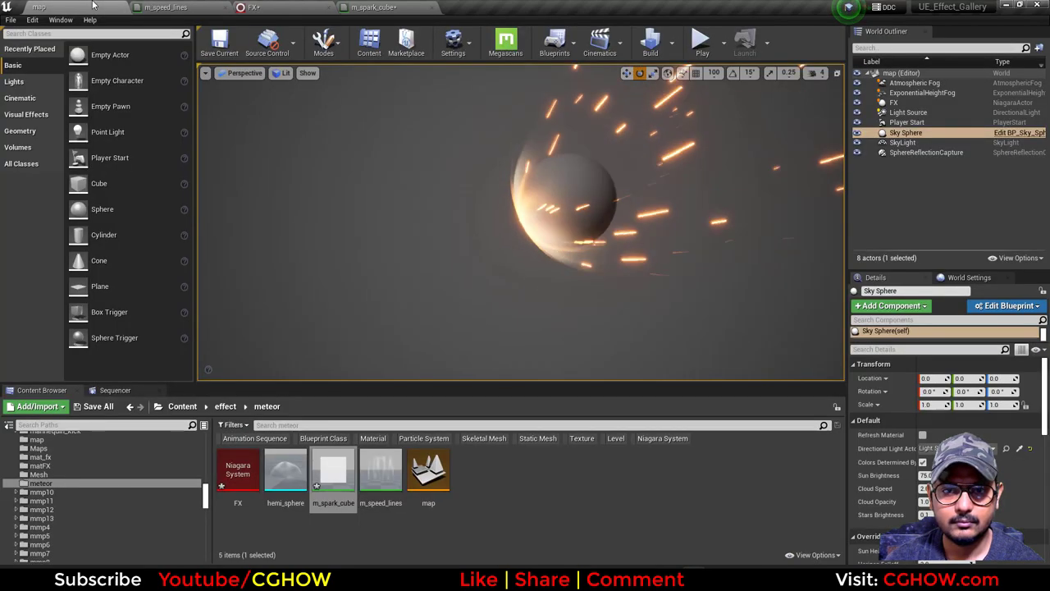
click(156, 7)
click(253, 6)
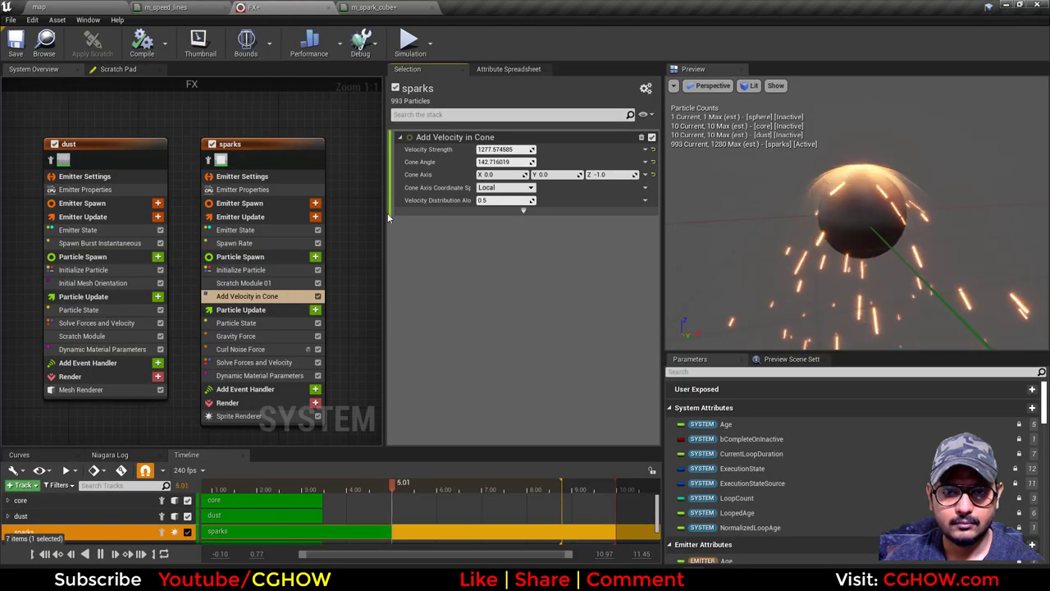
- Reduce the cone Velocity Strength to about 473 and check the sparks in the map level
drag(504, 149, 475, 149)
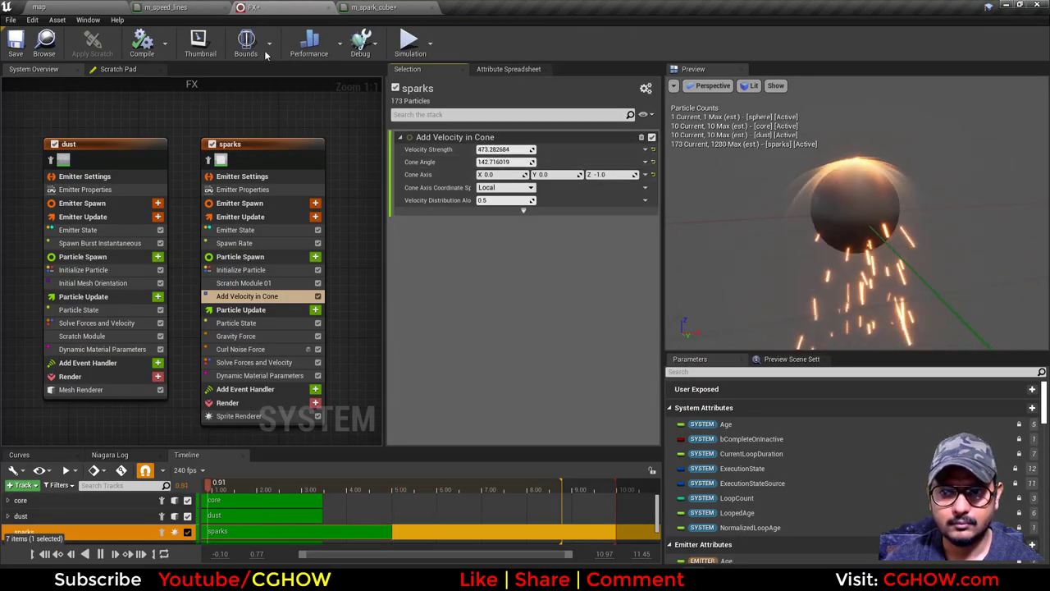
click(77, 7)
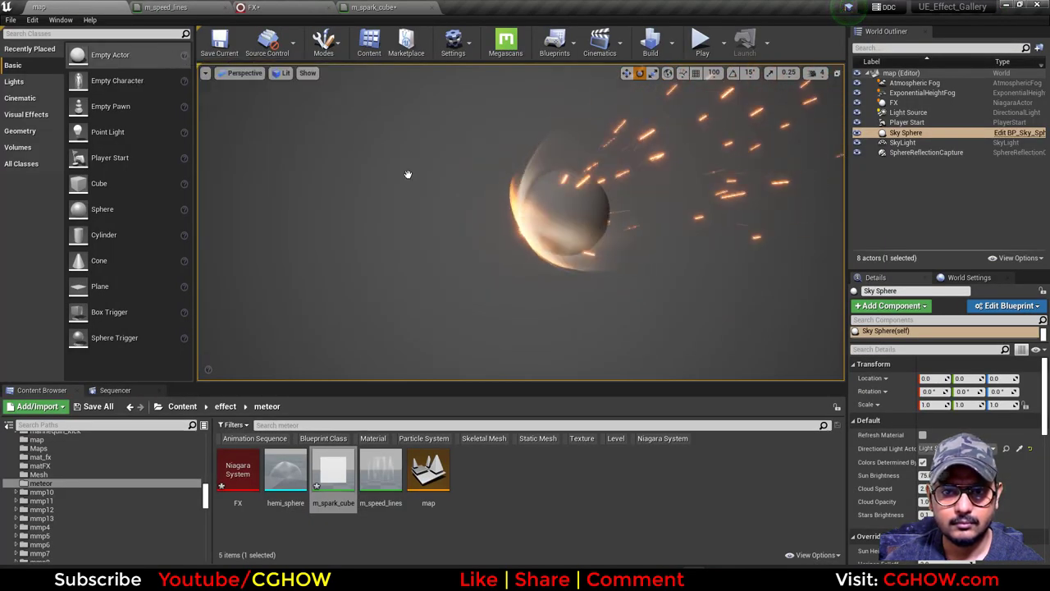
click(261, 6)
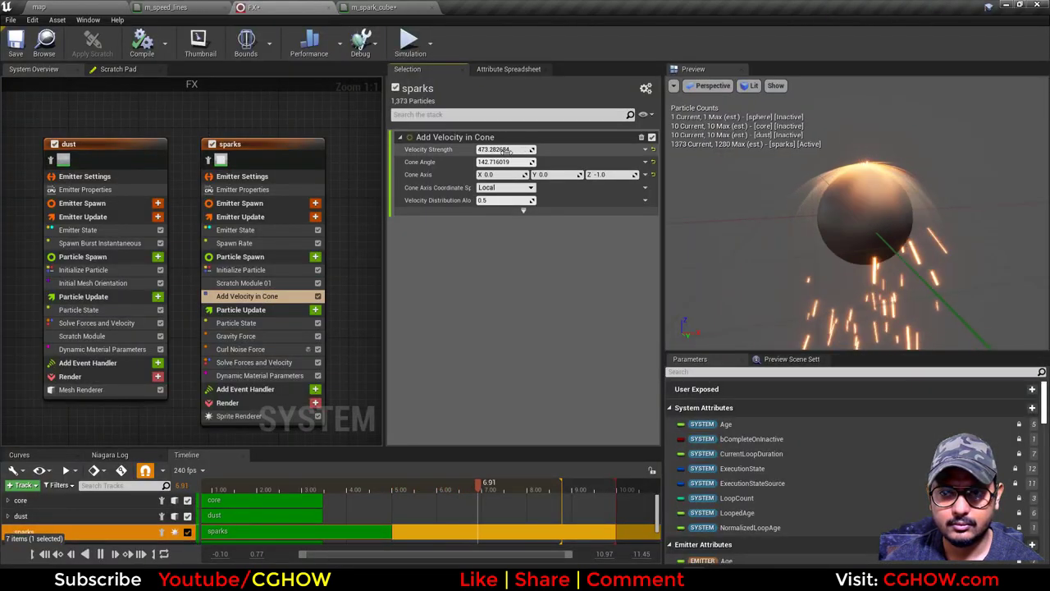
- Drive the sparks' Gravity with a Multiply Vector input and make its A value a Make Vector
click(273, 351)
click(271, 337)
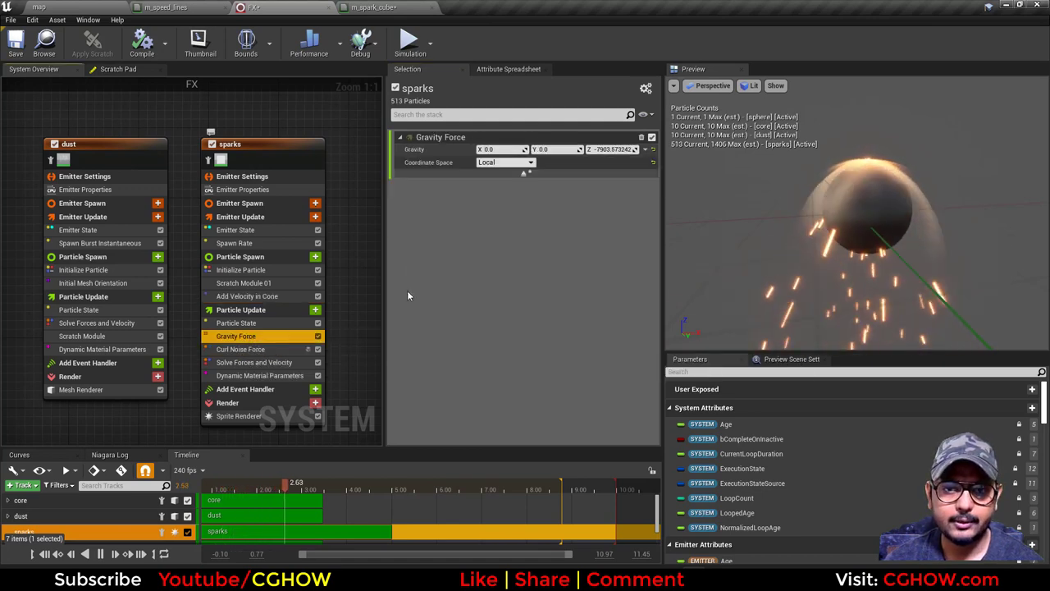
click(645, 151)
text(mu)
click(444, 220)
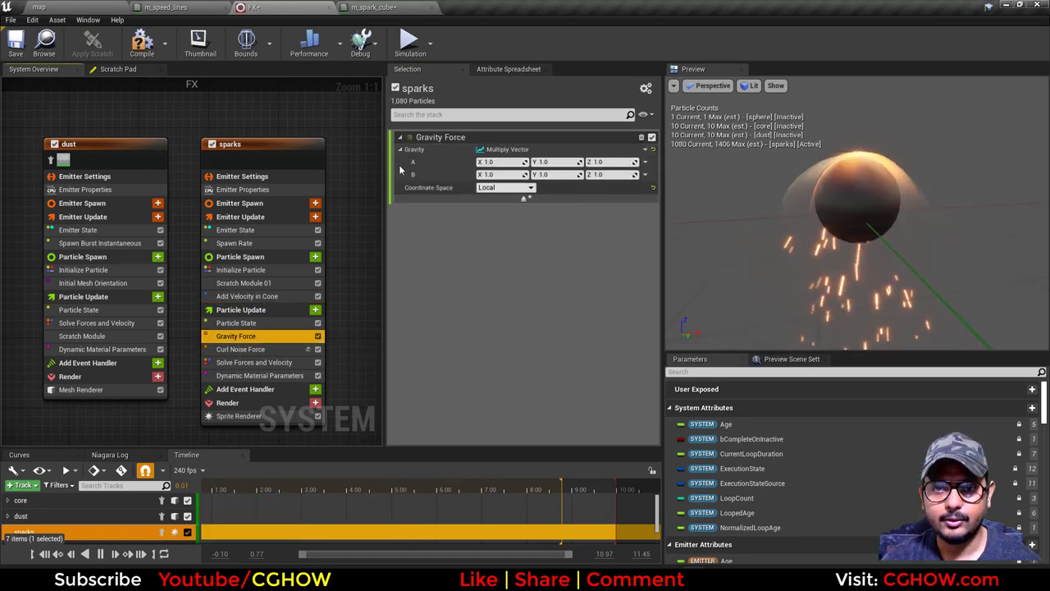
click(647, 162)
text(make)
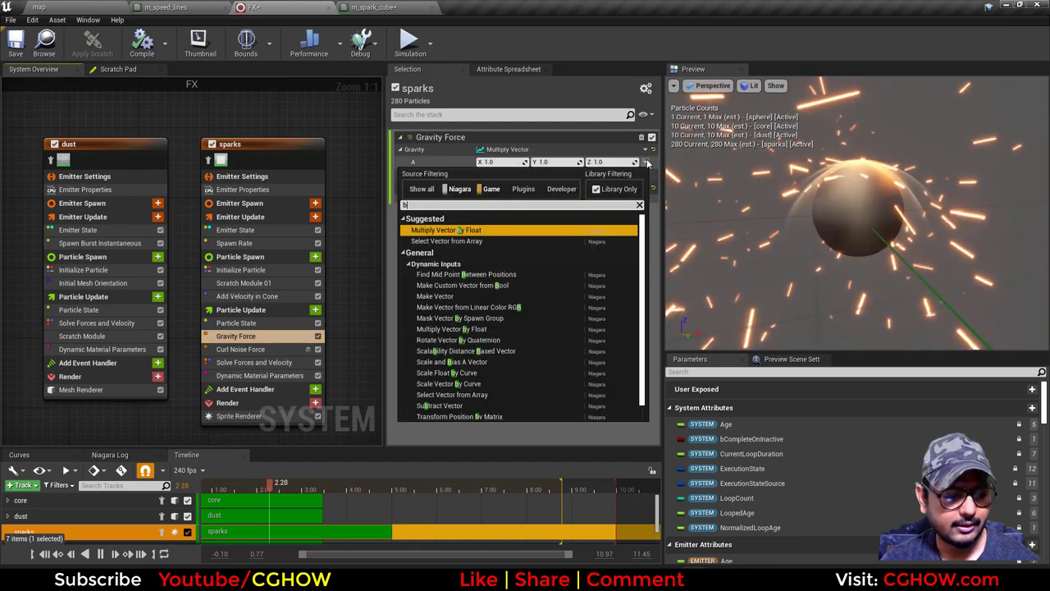
click(495, 228)
- Set the Multiply Vector's B to X 0, Y 0, Z -200 and the Make Vector's Z to 1
click(510, 212)
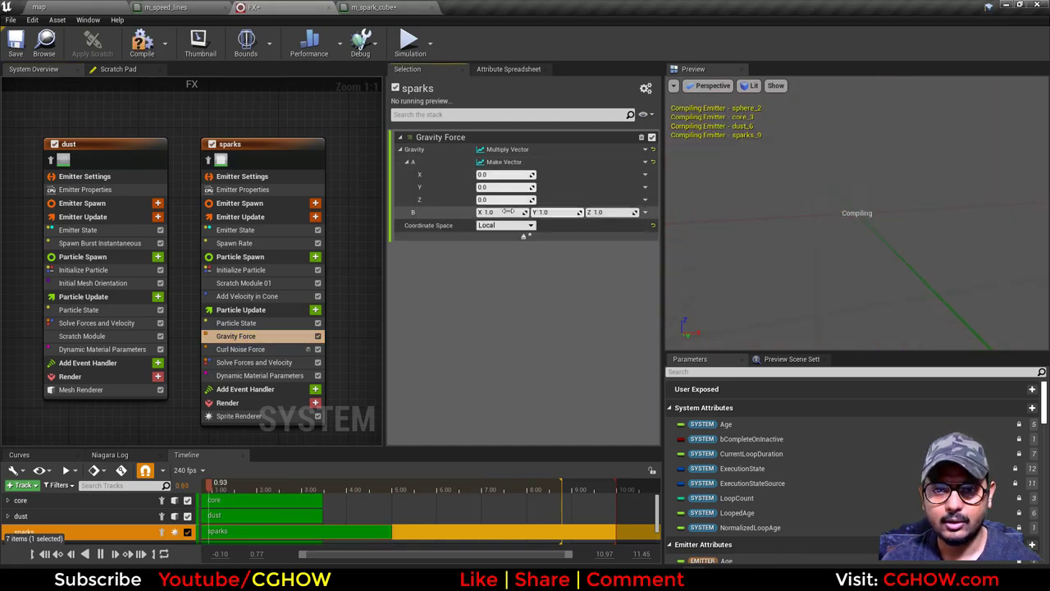
text(0)
key(Tab)
text(0)
key(Tab)
text(-)
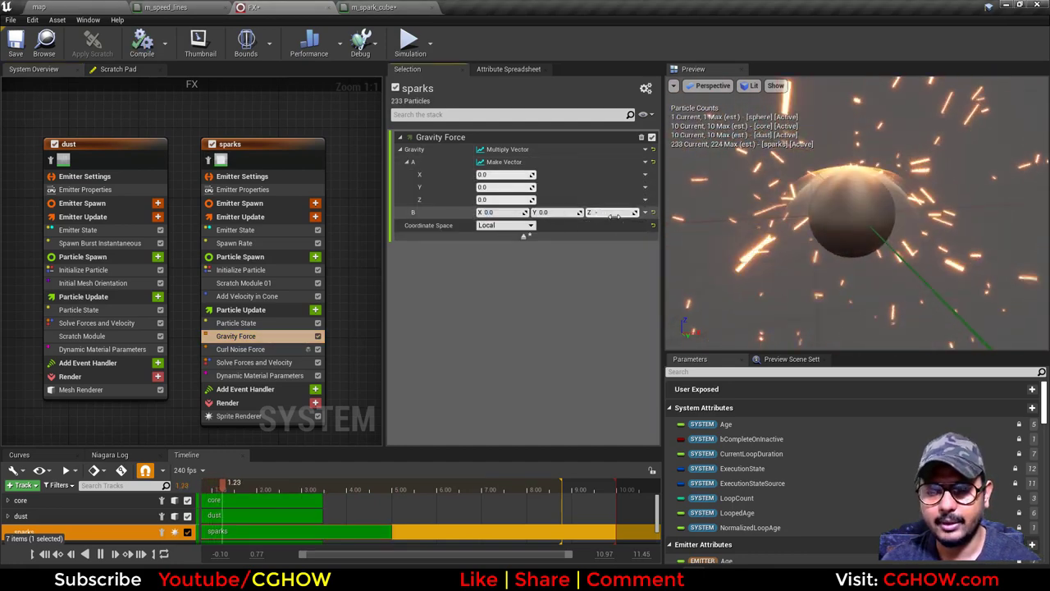
text(200)
key(Return)
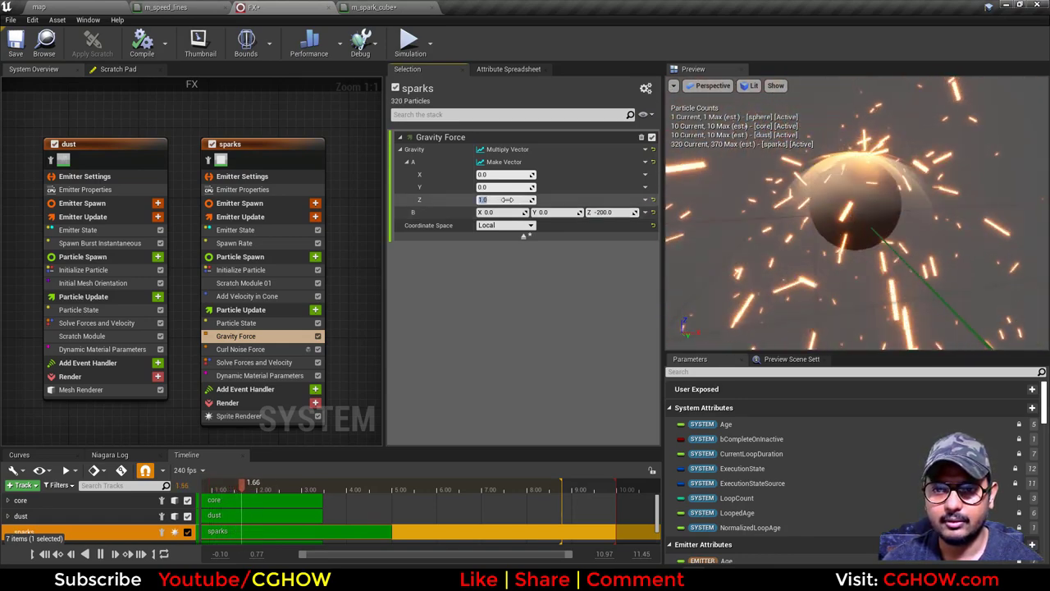
- Strengthen the gravity by setting the Z component of the Multiply Vector's B to -2000
click(607, 212)
text(0)
key(Return)
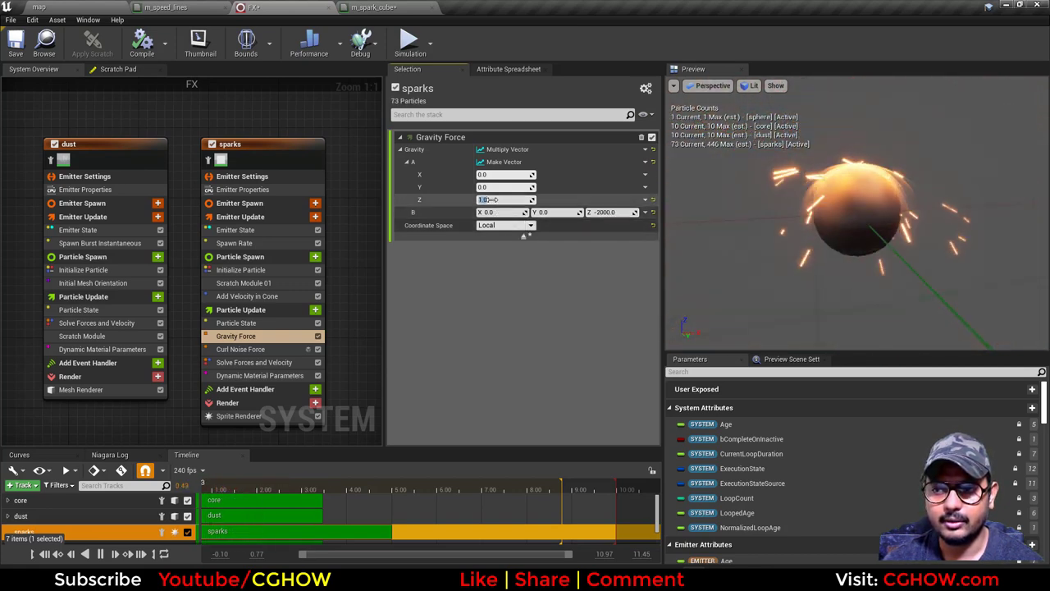
- Drive the Make Vector's Z with a Float from Curve that rises from 0 to 1 at 0.2, and check the map level
click(645, 200)
text(cur)
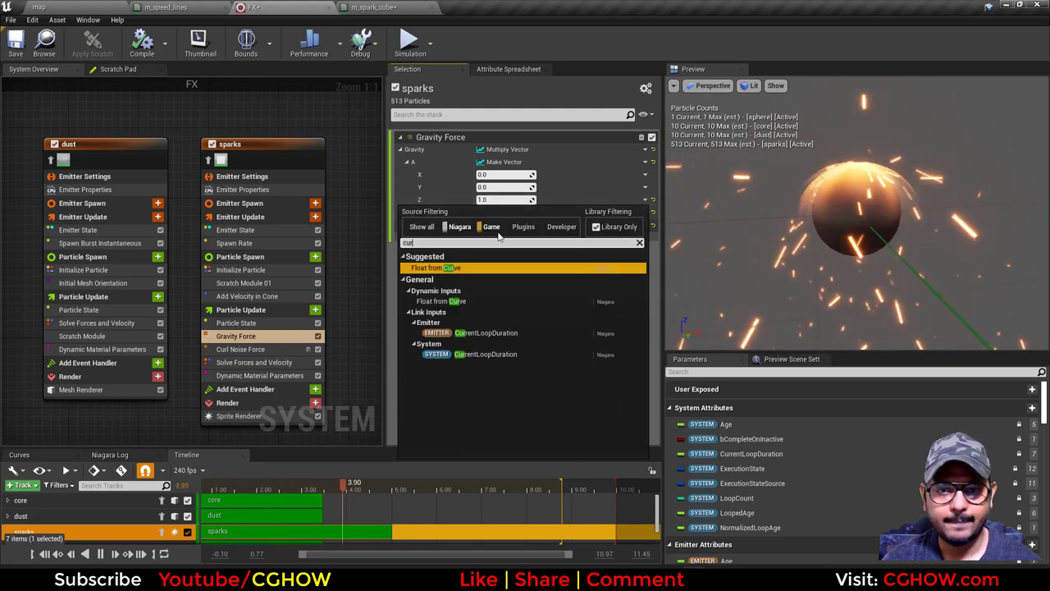
click(451, 268)
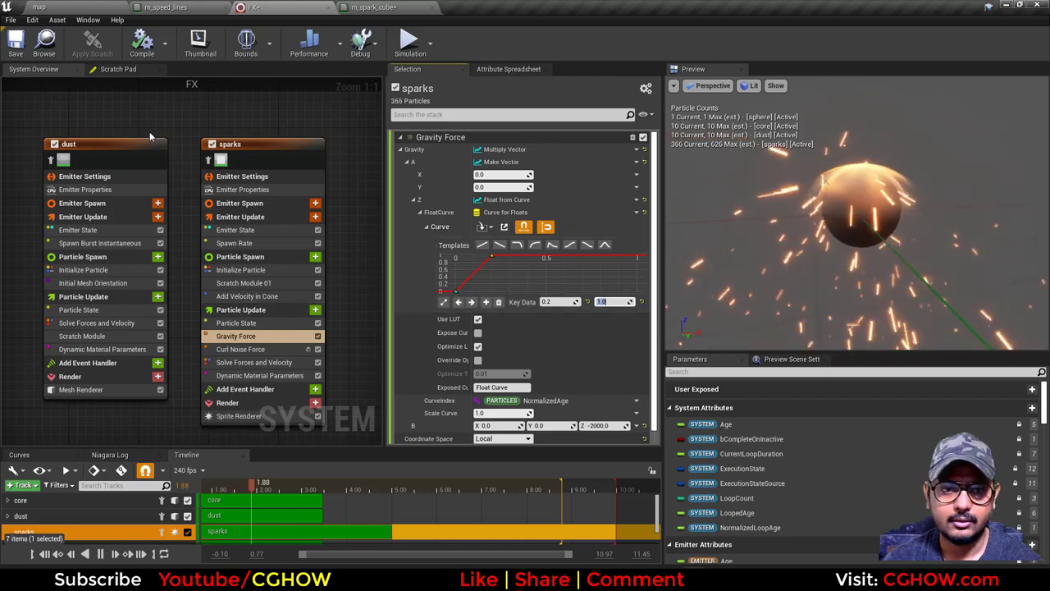
click(38, 6)
click(168, 7)
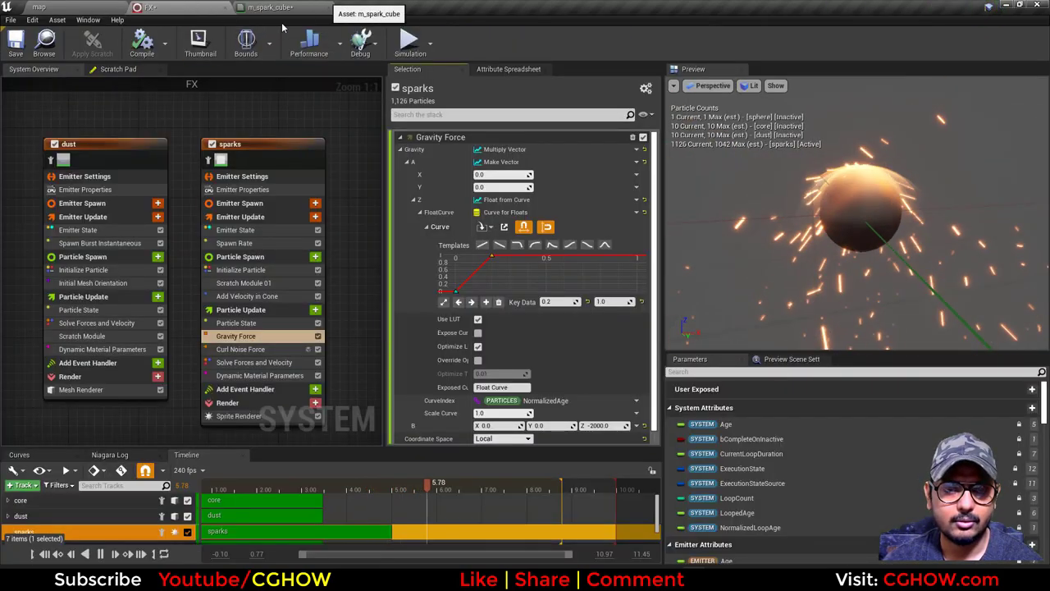
- Lower the sparks' Curl Noise Strength to about 5258 and check the result in the map level
click(246, 349)
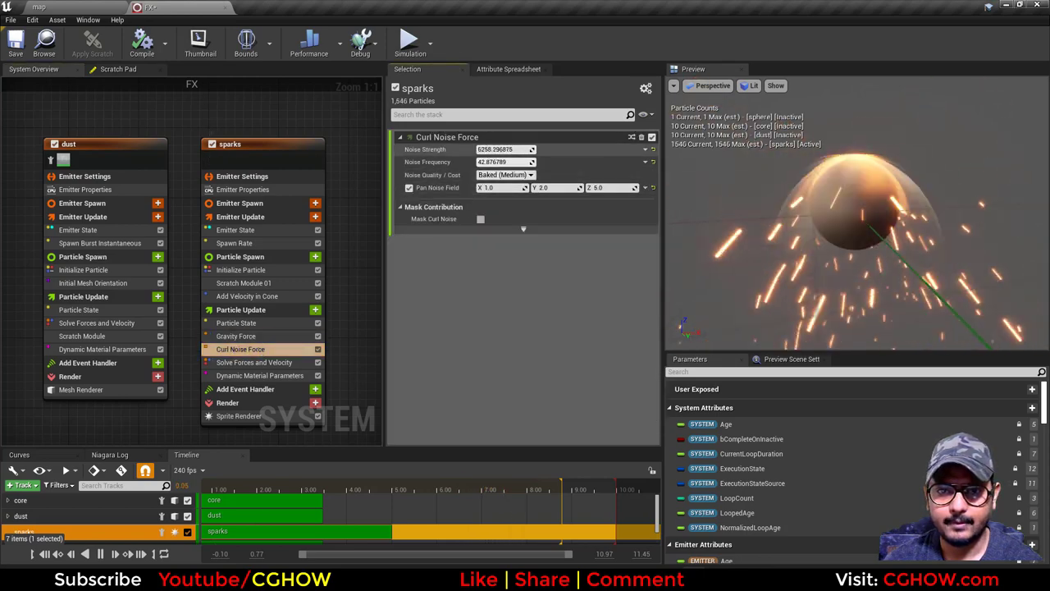
click(104, 5)
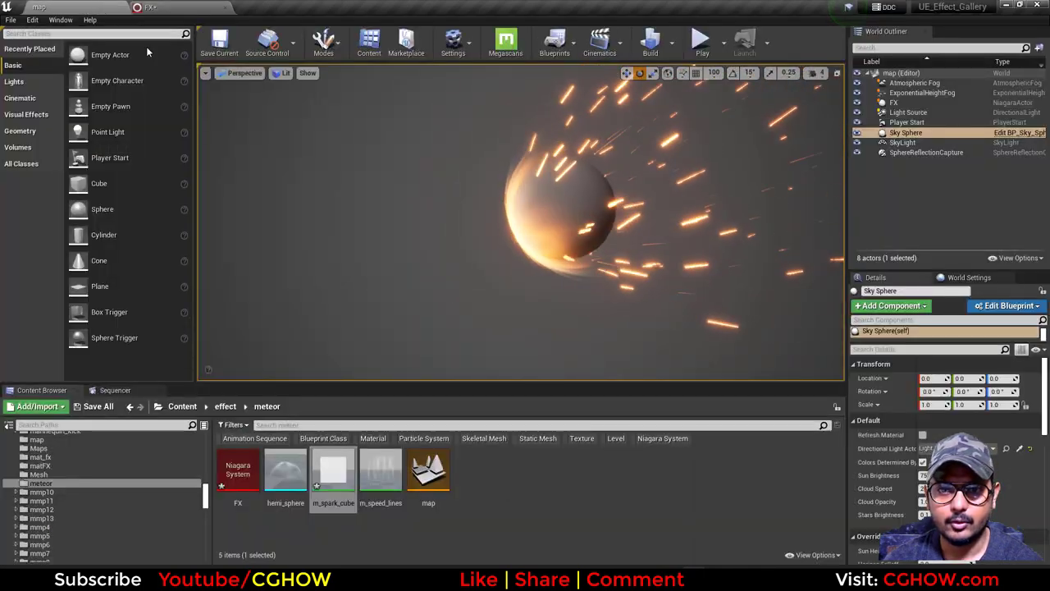
click(191, 6)
- Move the second key of the gravity curve to 0.3 and view the sparks in the map level
click(246, 335)
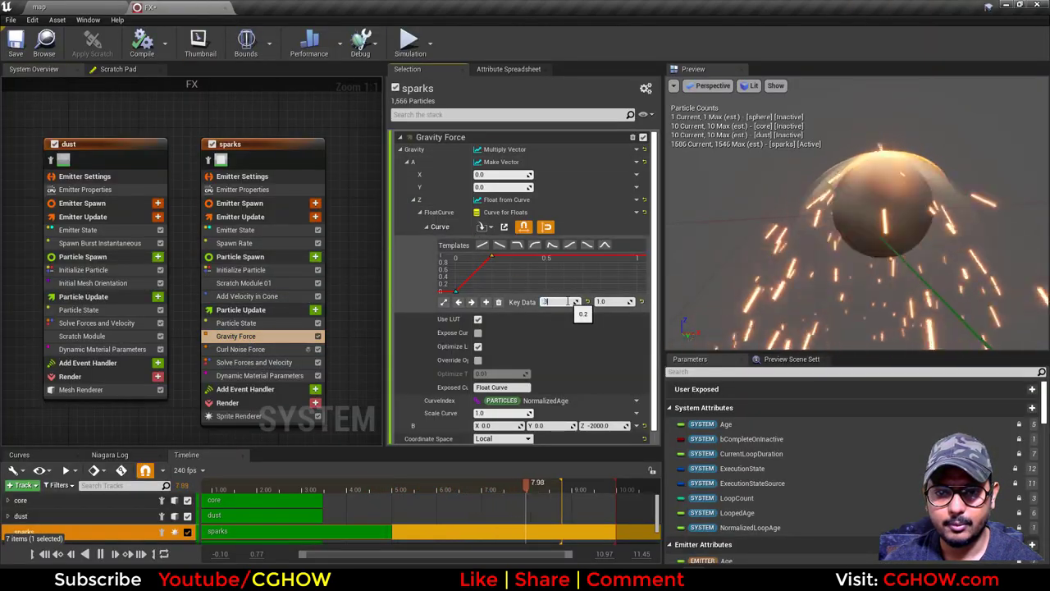
click(72, 5)
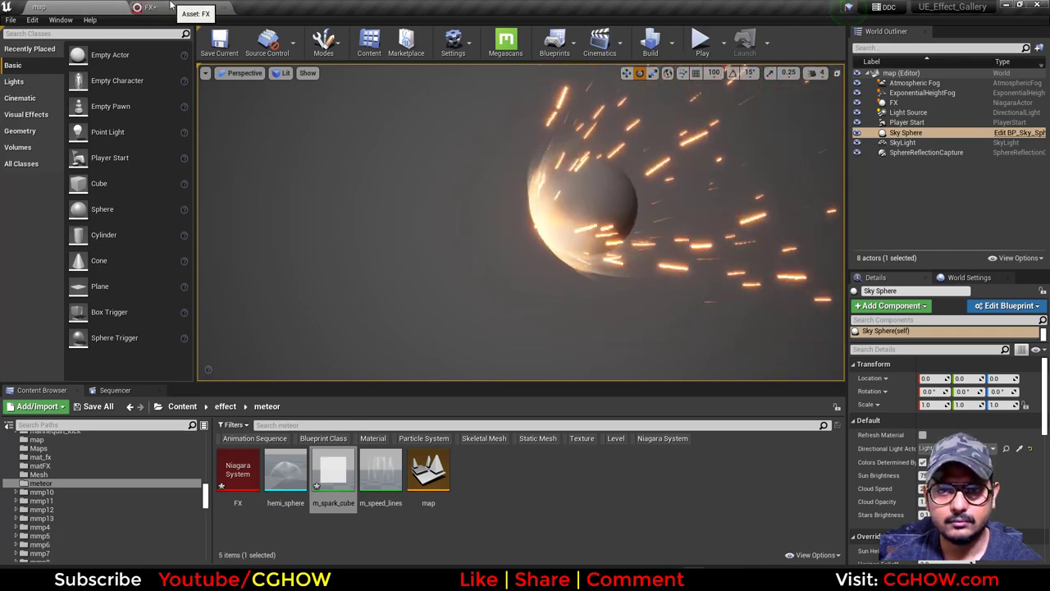
- Add a Point Attraction Force to the sparks' Particle Update in the FX system and fix its unmet dependency
click(169, 7)
click(240, 269)
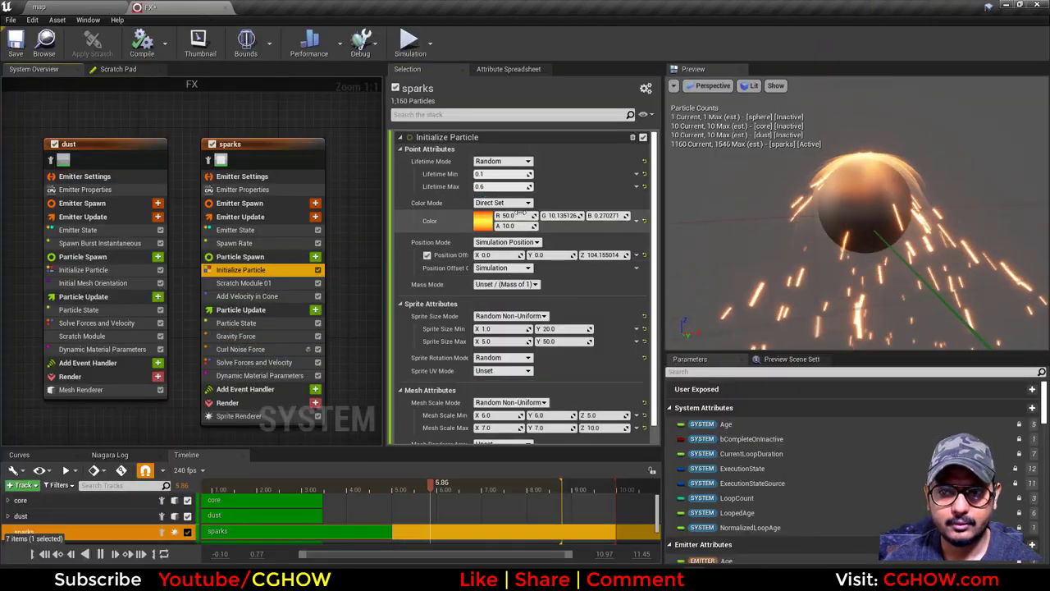
click(315, 310)
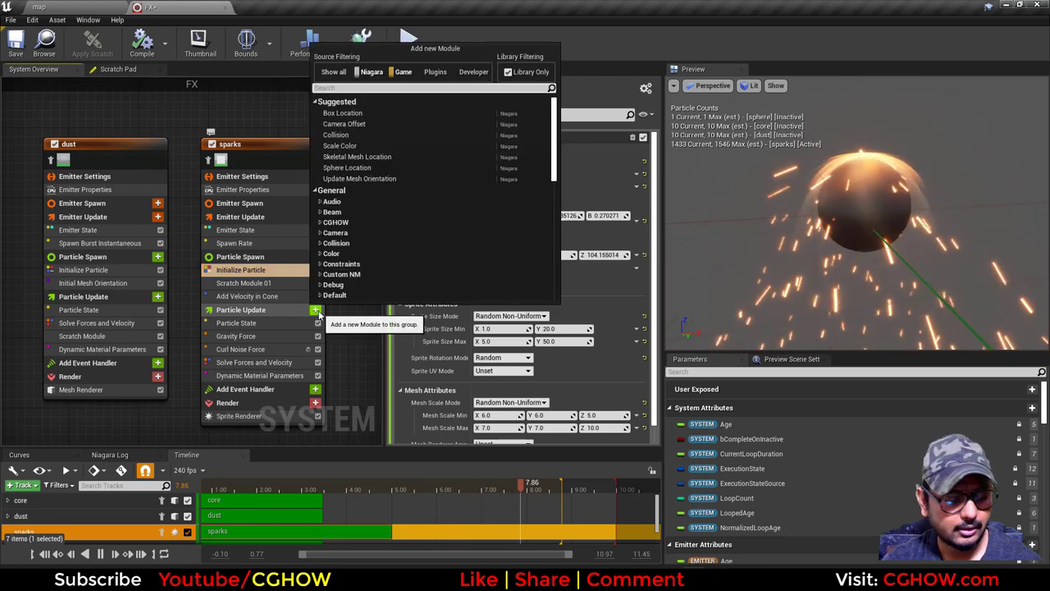
text(attr)
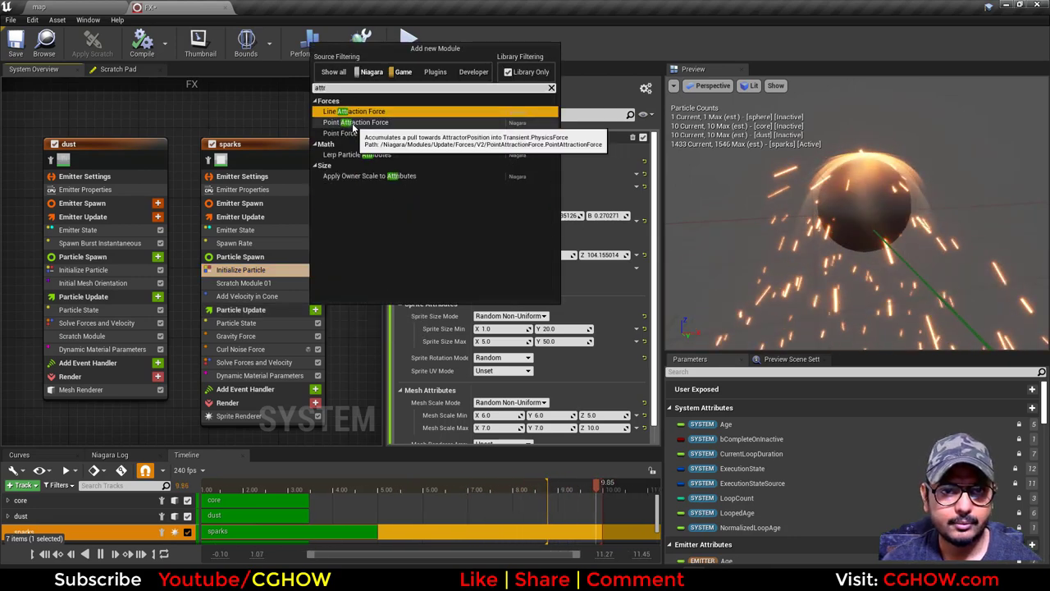
click(352, 124)
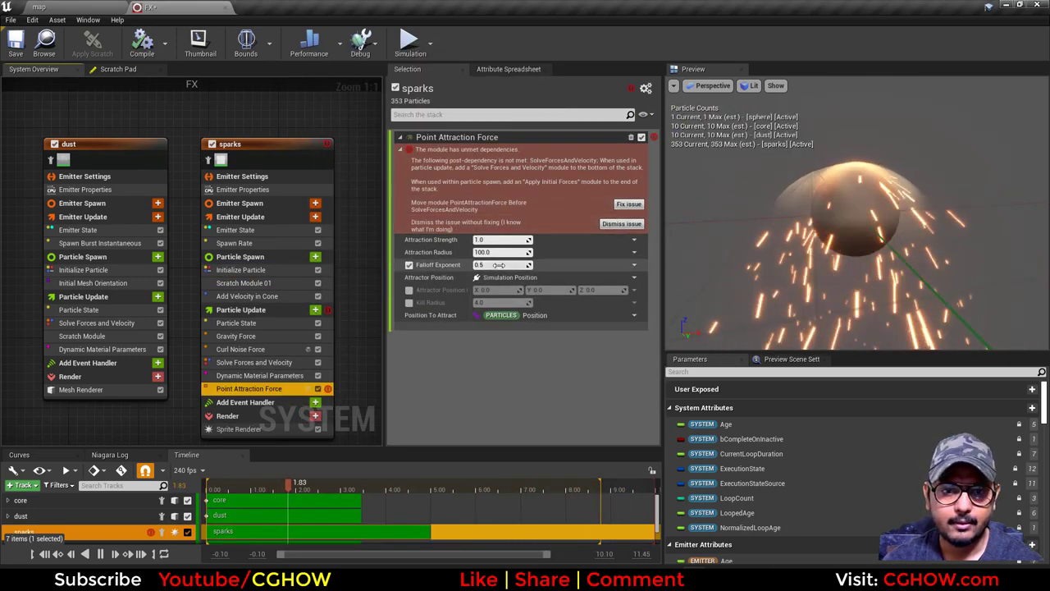
click(628, 204)
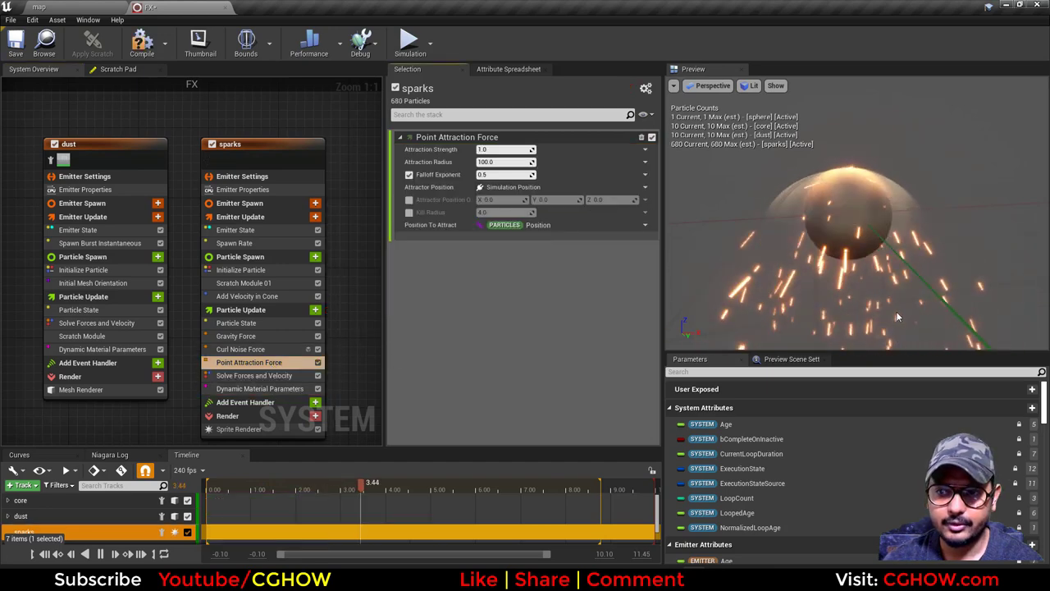
- Disable the Point Attraction Force's Falloff Exponent and enable its Attractor Position Offset with Z at -1000
click(409, 175)
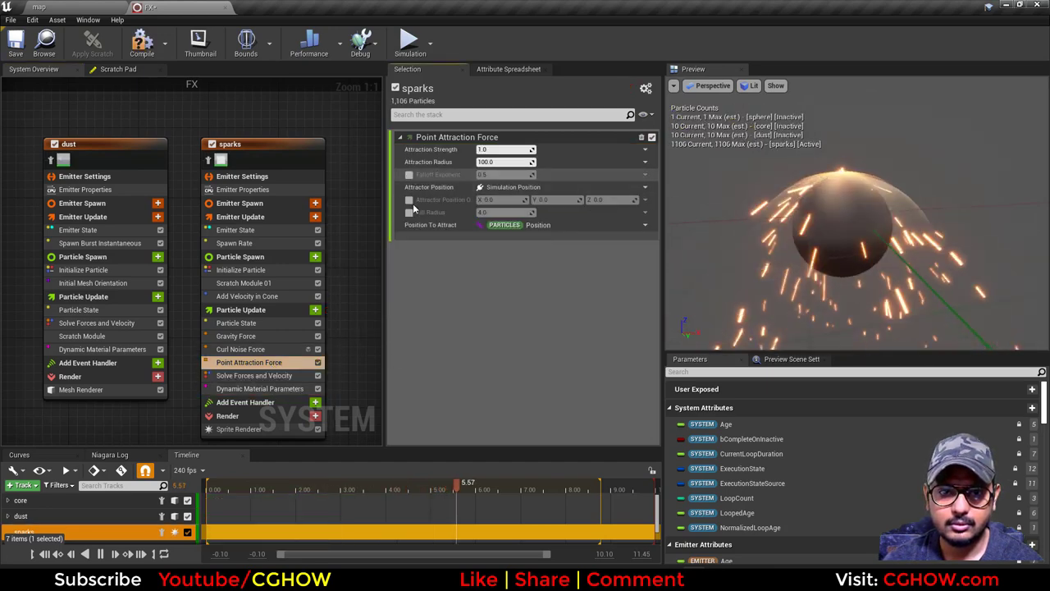
click(410, 200)
click(606, 199)
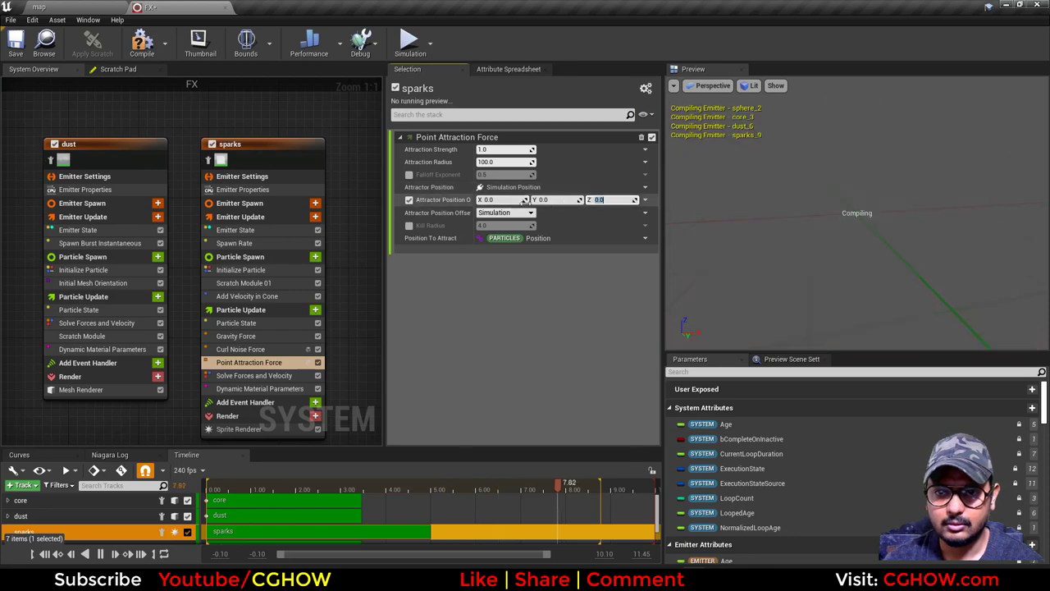
text(-1000)
key(Return)
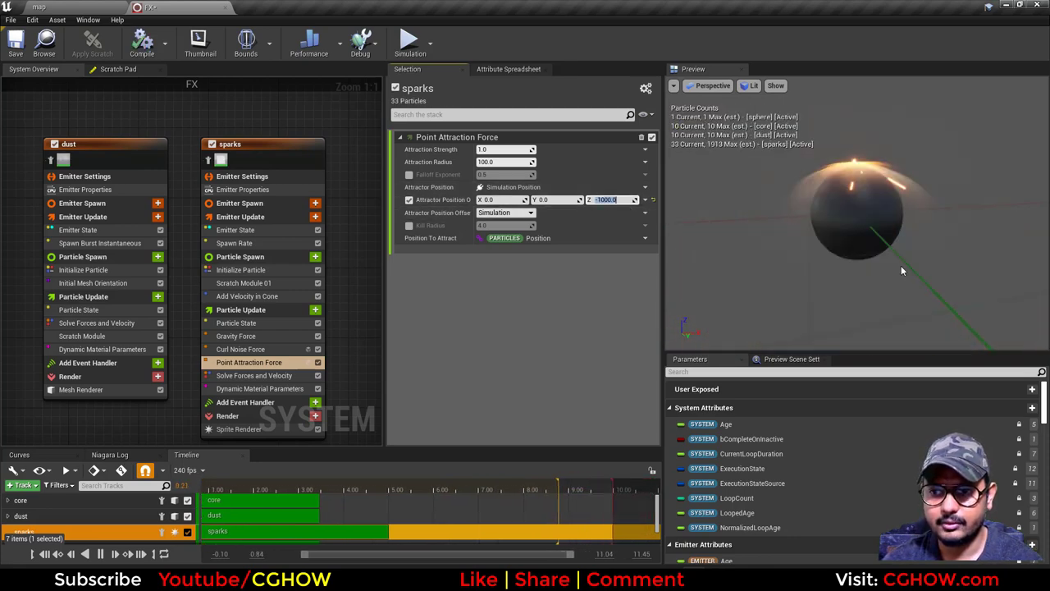
- Raise the attraction radius to 4058178 and tune the attraction strength to about 4.19, checking the sparks in the map level
drag(499, 160, 530, 150)
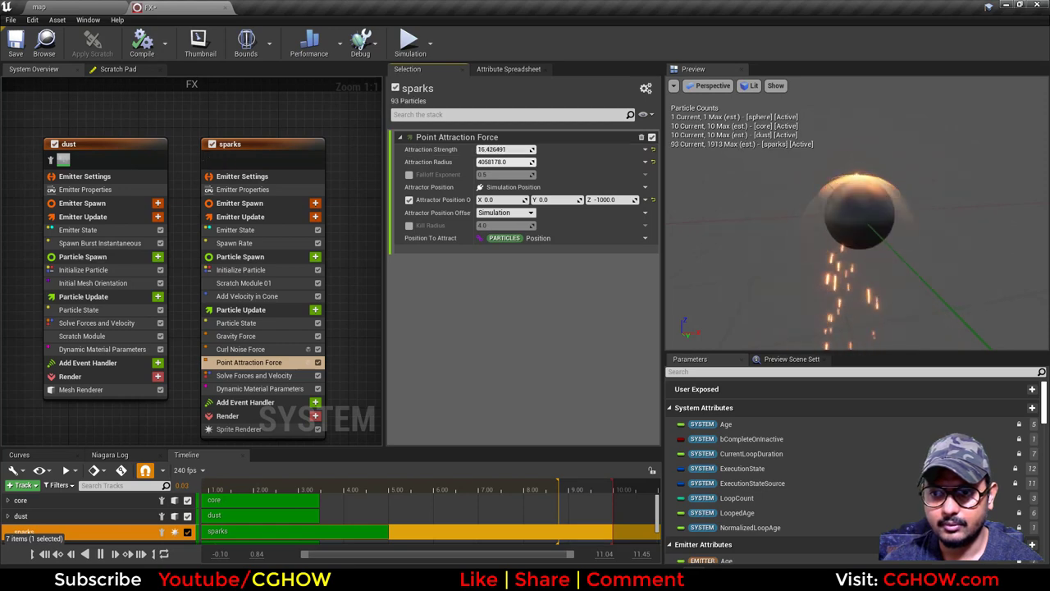
click(46, 4)
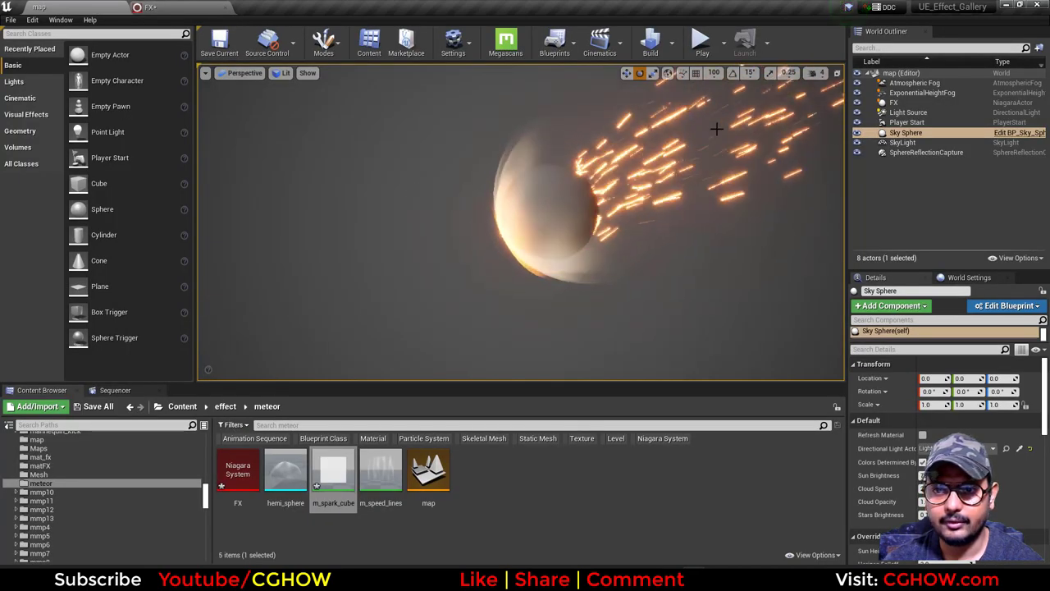
click(170, 5)
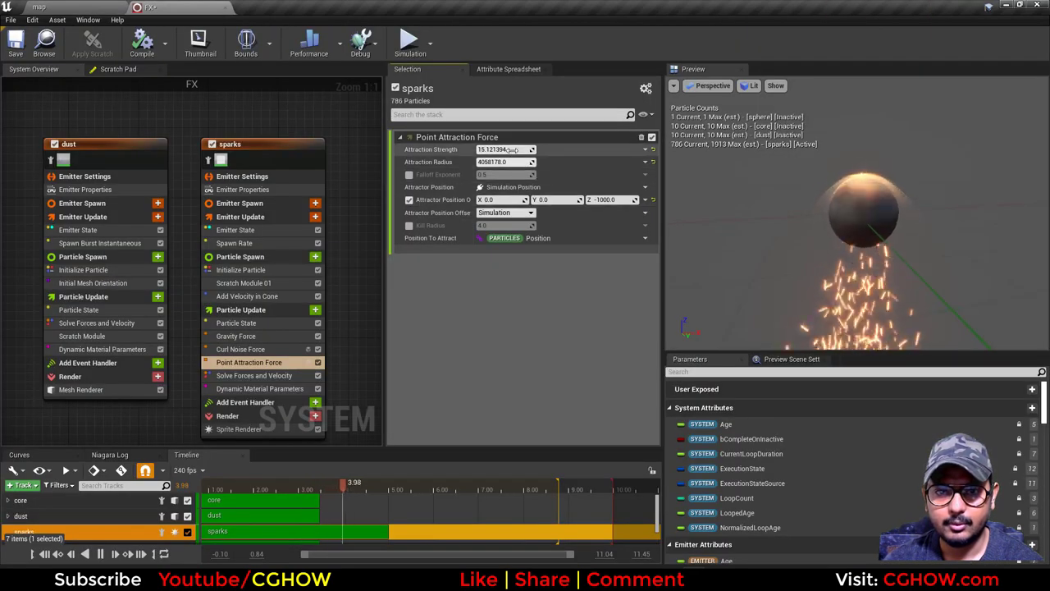
click(109, 4)
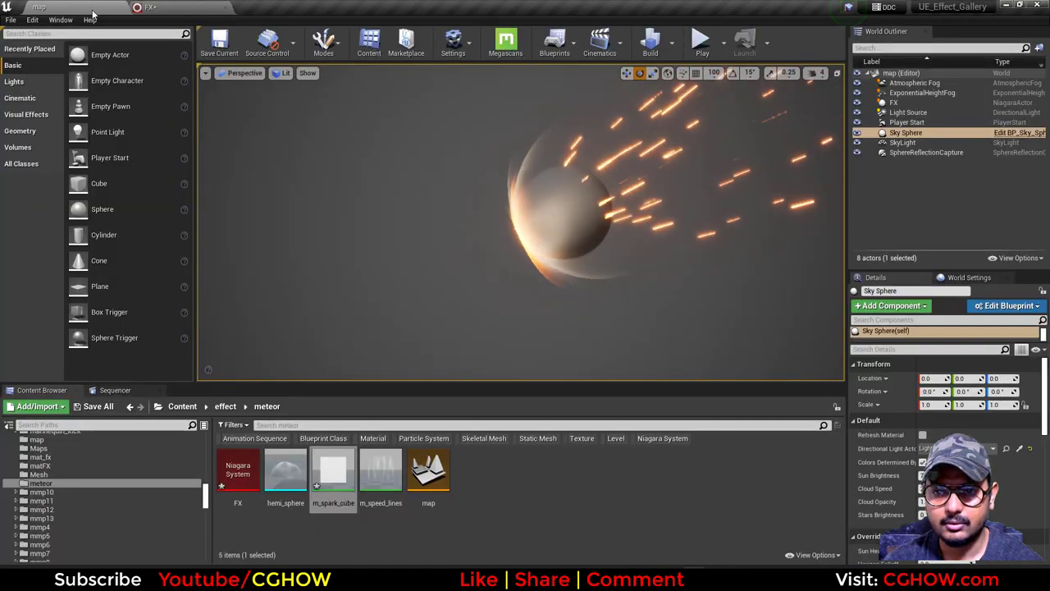
click(156, 6)
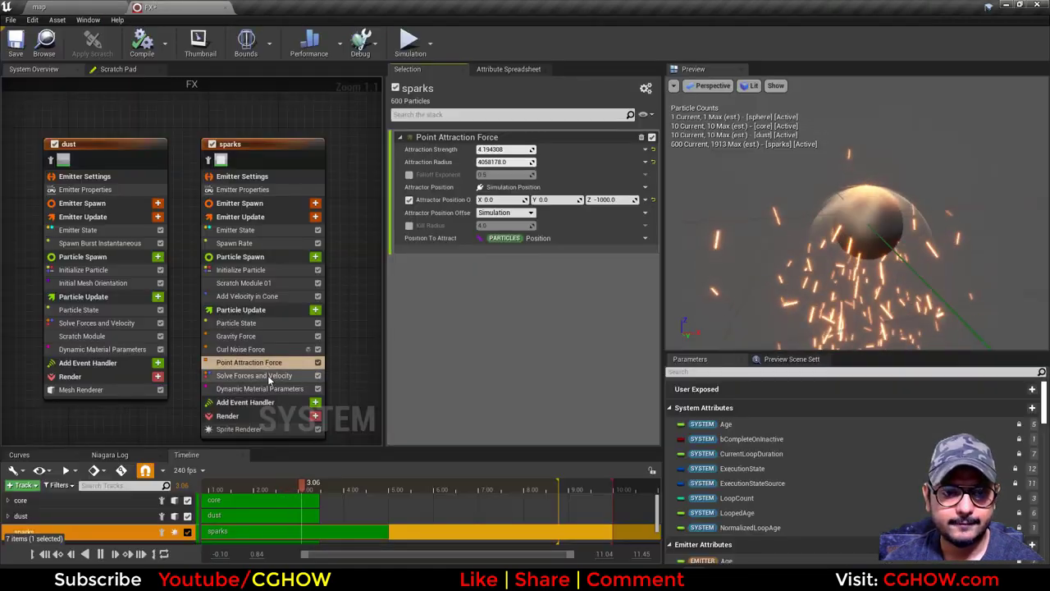
- Move the first key of the sparks' Gravity Force curve to 0.2
click(246, 336)
click(455, 290)
click(562, 302)
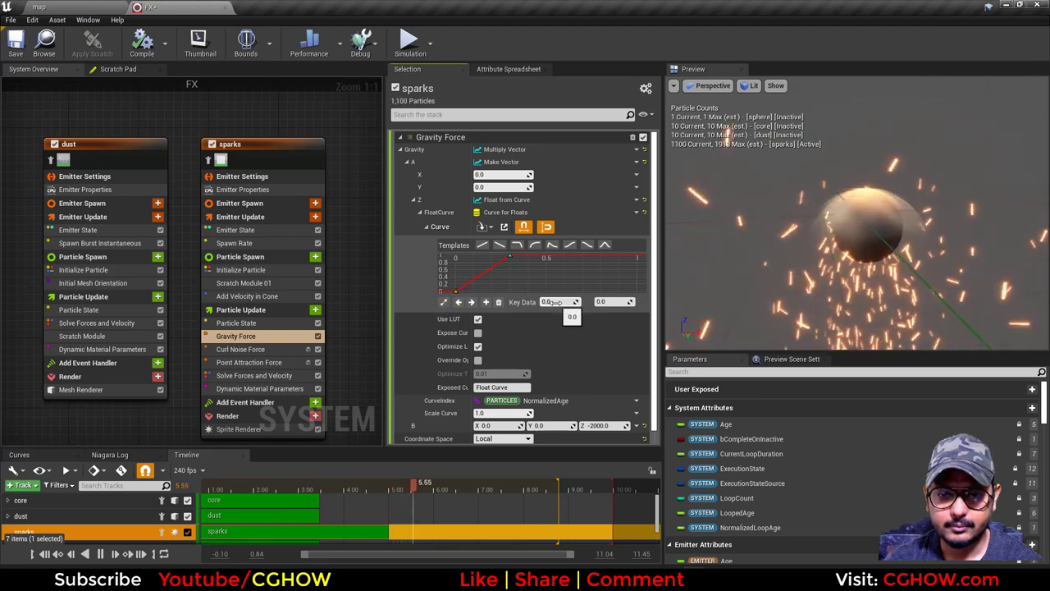
text(0.2)
key(Return)
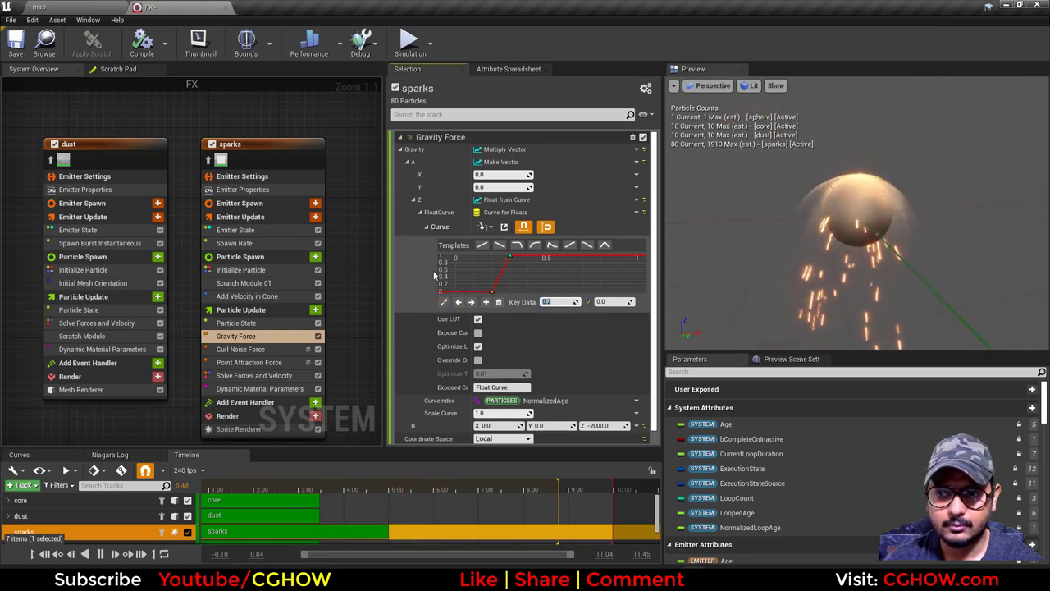
- Turn on killing particles at the end of their lifetime in the sparks' Particle State and check the map level
click(246, 296)
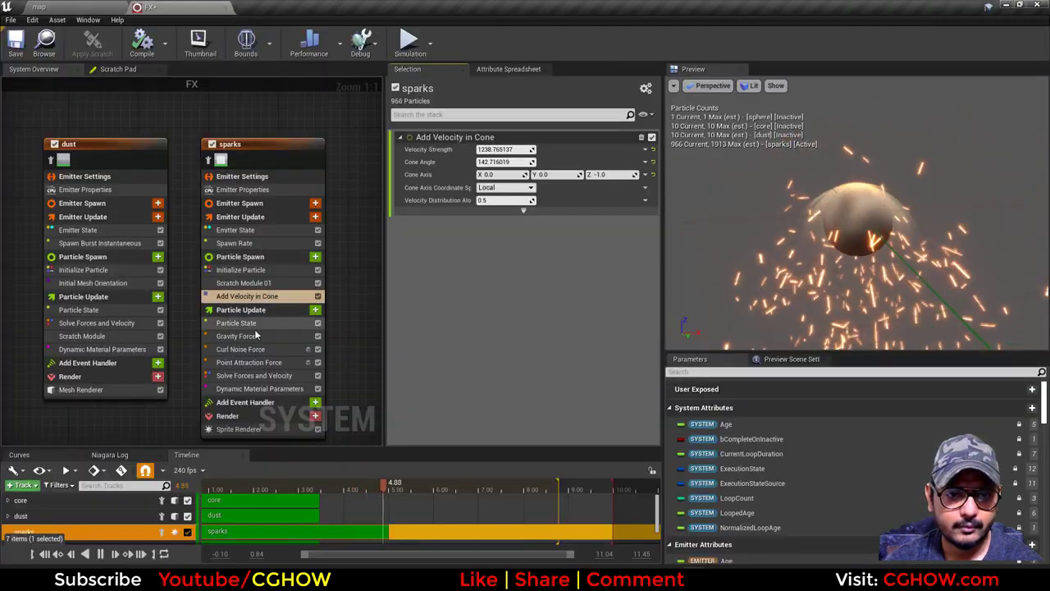
click(273, 323)
click(480, 151)
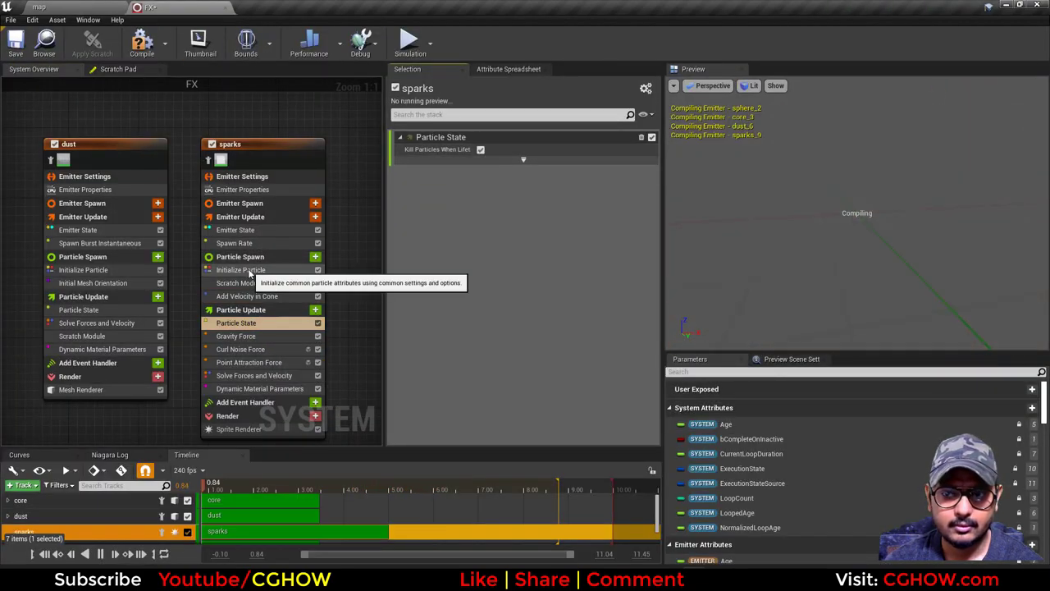
click(113, 4)
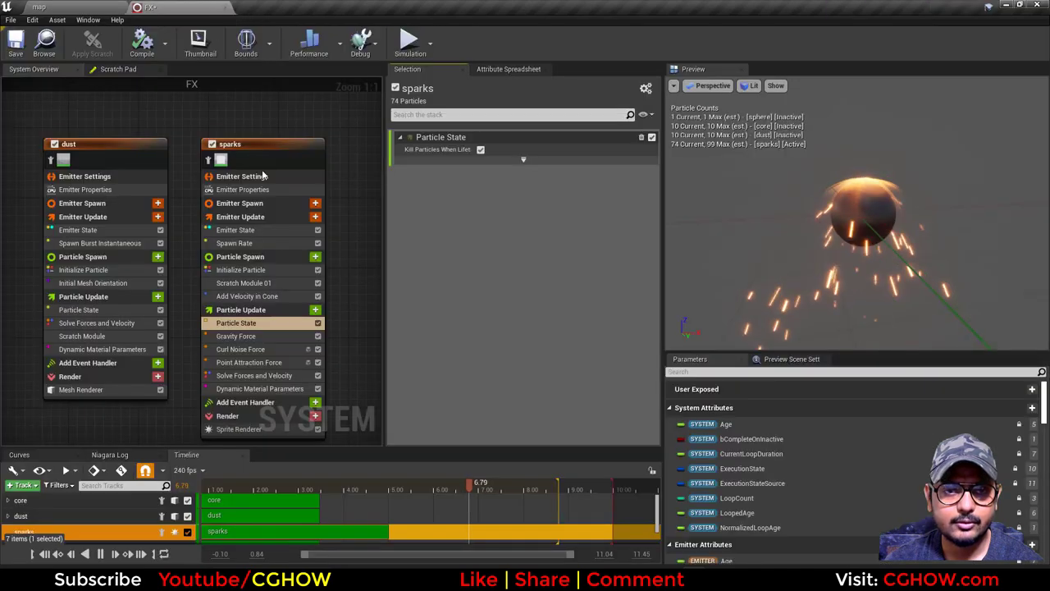
- Set the dust emitter's burst Spawn Count to 3 and view the effect in the map level
click(150, 7)
click(281, 252)
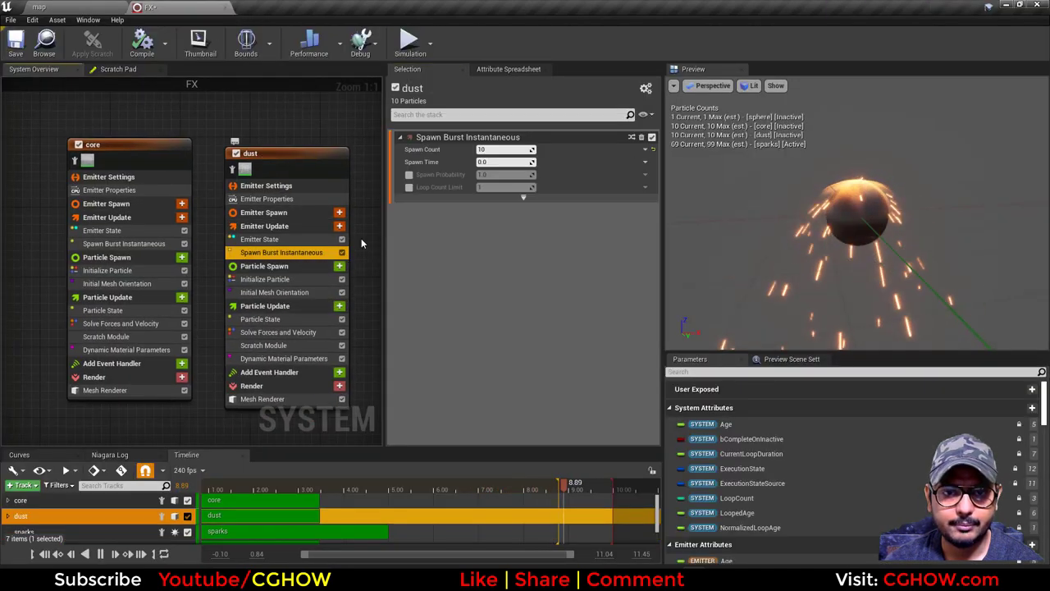
text(3)
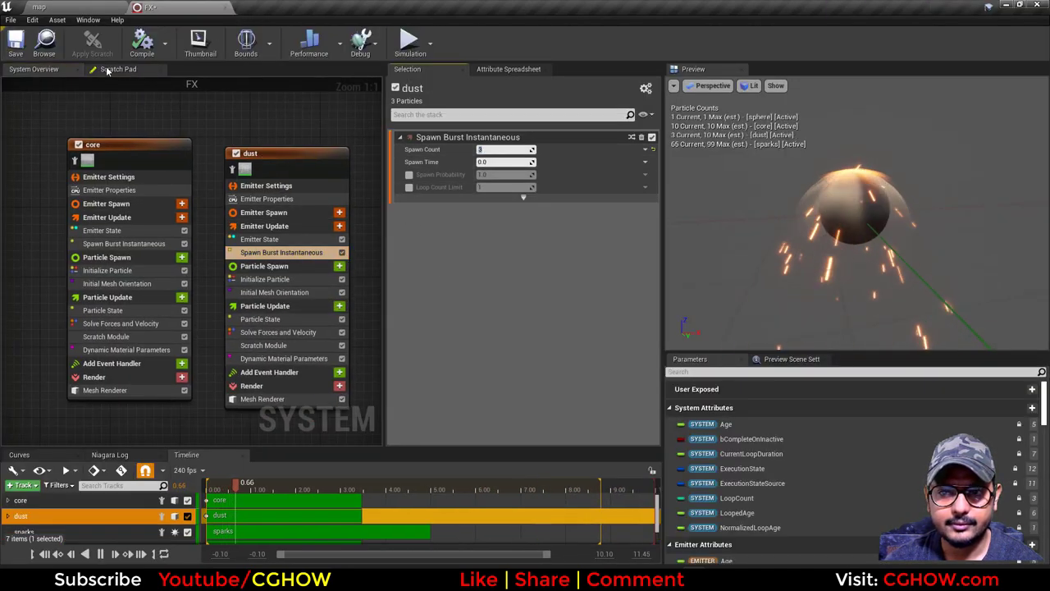
click(57, 5)
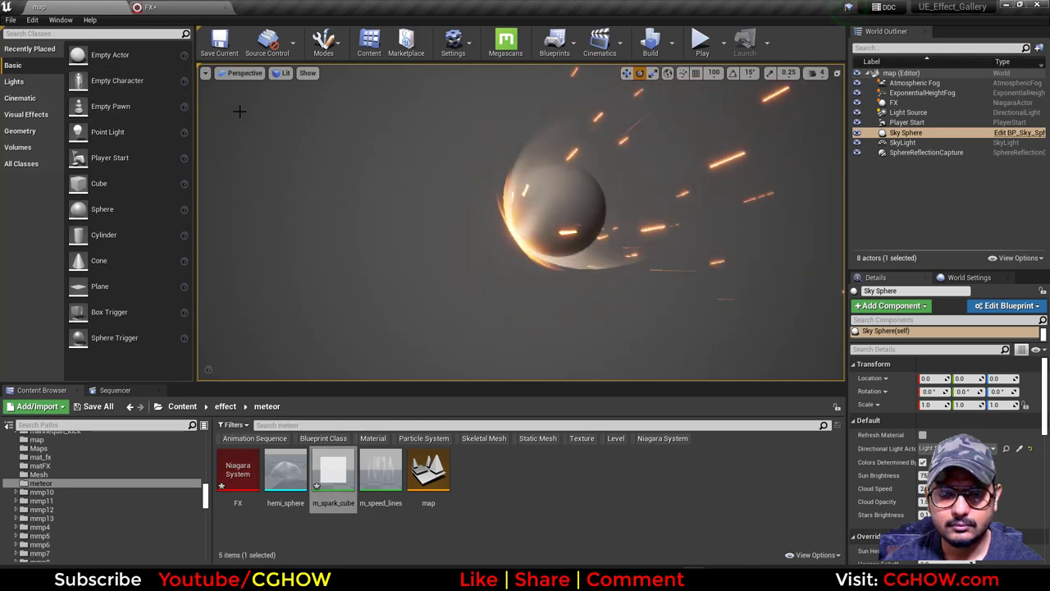
- Set the core emitter's colour to R 100, G 20.27, B 0.54 and check it in the map level
click(203, 6)
click(186, 254)
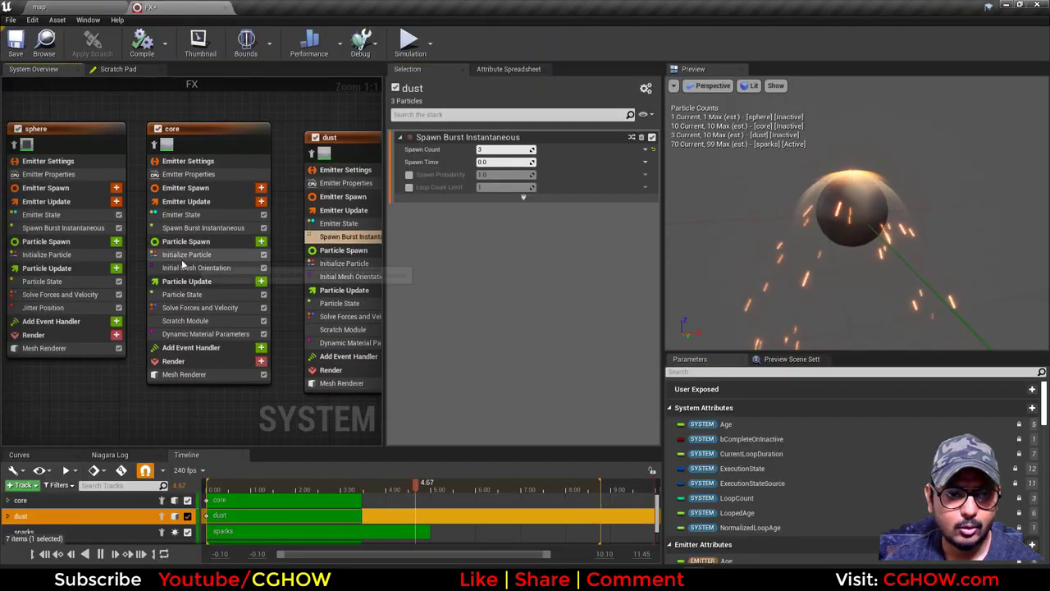
click(486, 223)
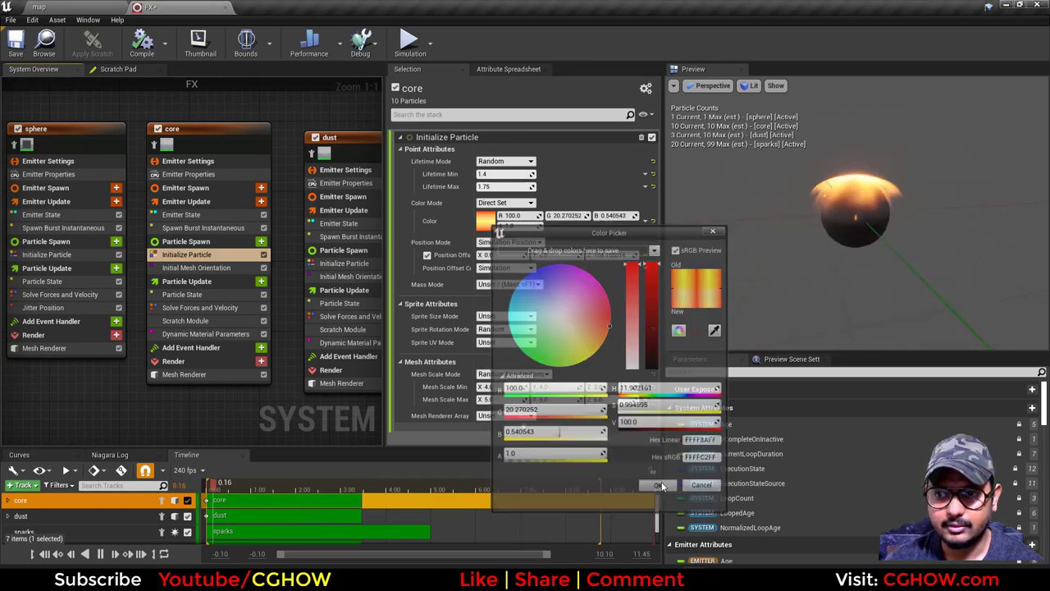
click(660, 486)
click(41, 7)
- Set the Z of the core's Mesh Scale Max to 10, comparing the effect with the map level
click(197, 7)
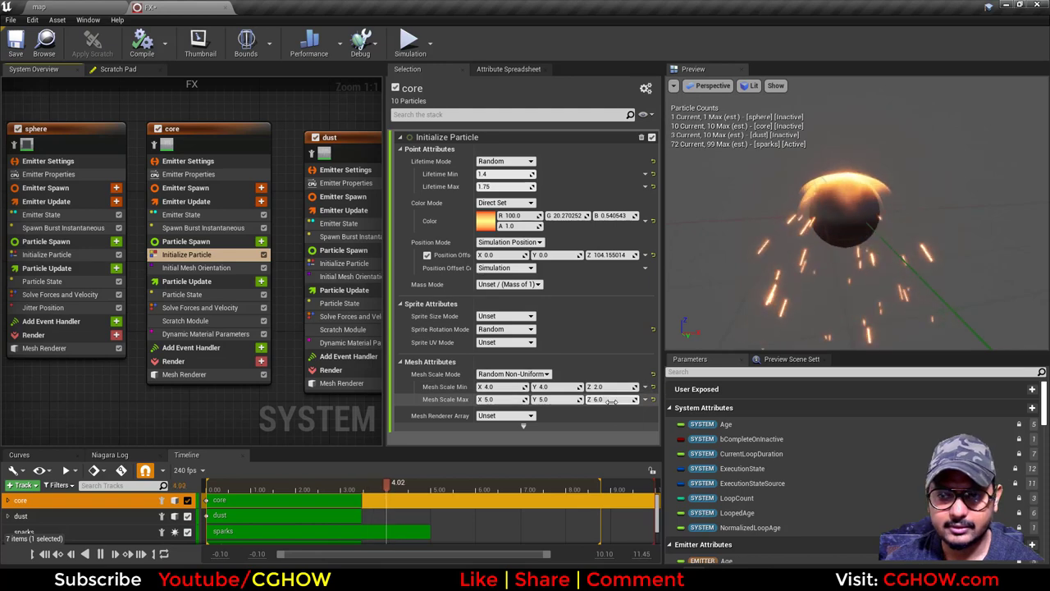
click(104, 5)
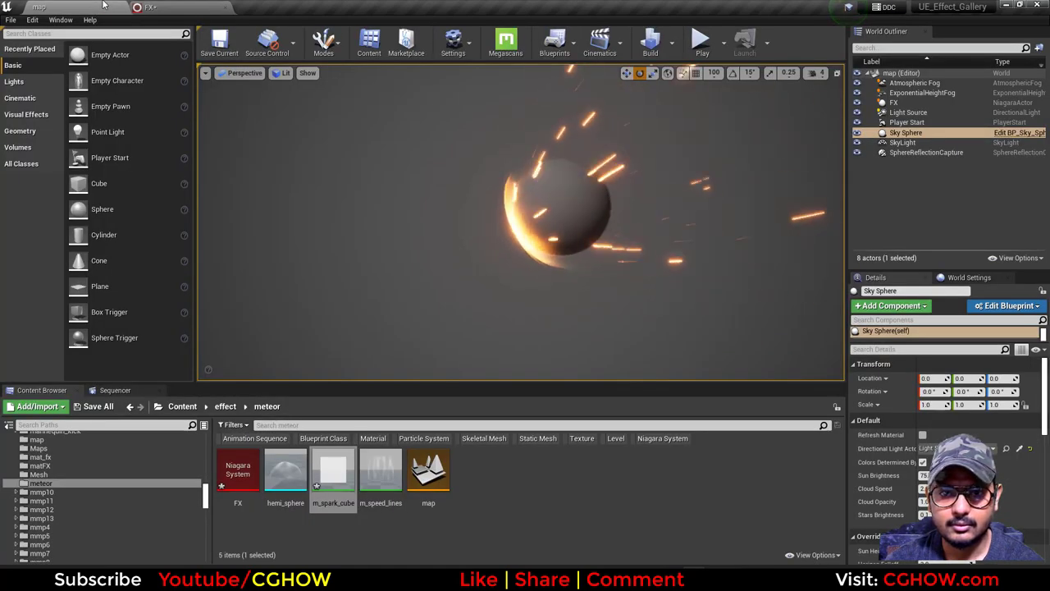
click(150, 6)
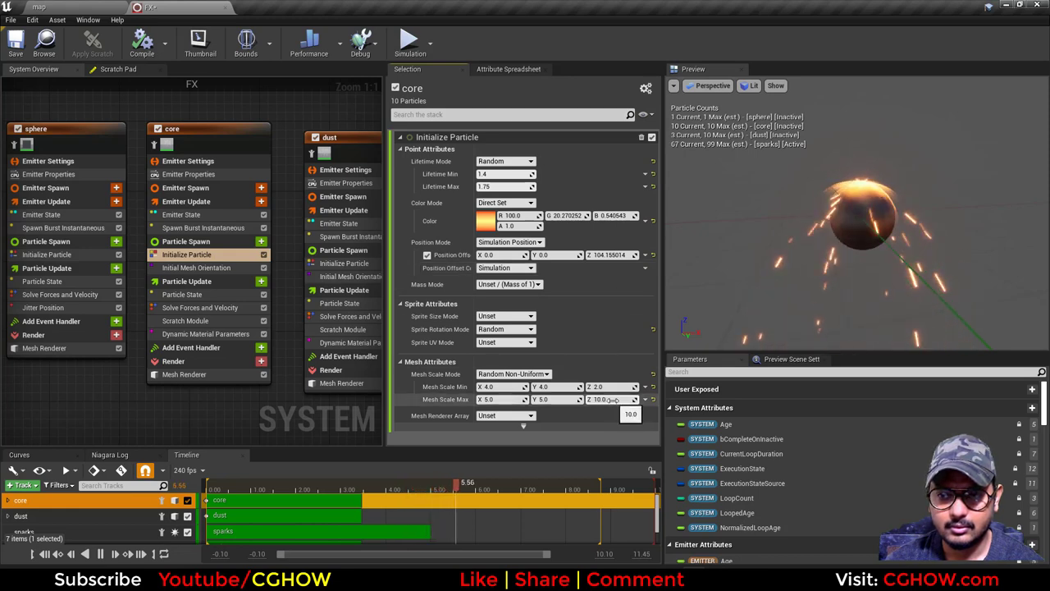
- Tune the minimum of the core's pow material parameter, trying 2.0 and 2.5 before settling on 2.2, comparing in the map level
click(205, 333)
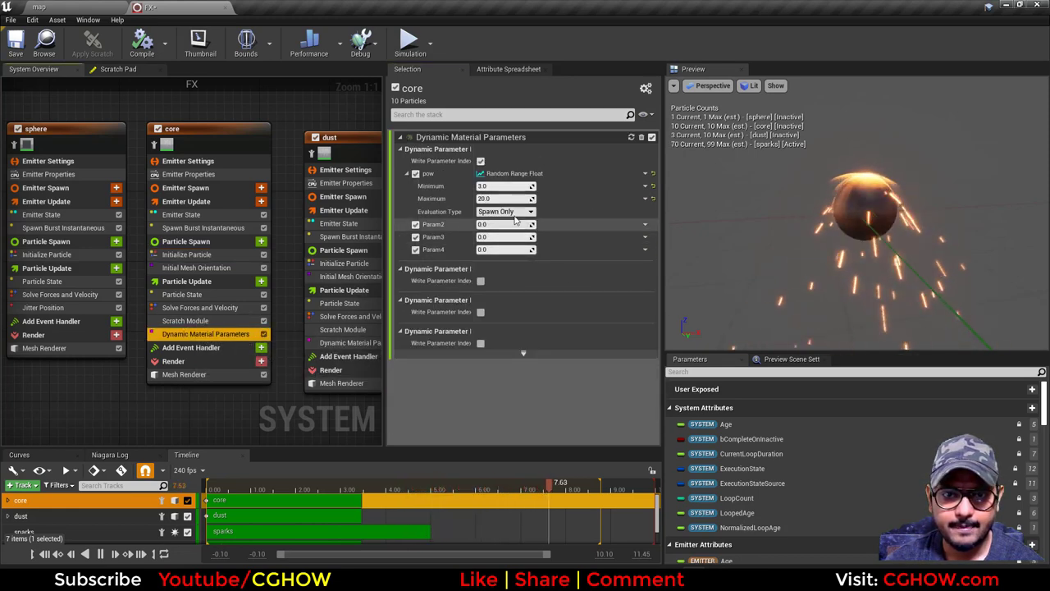
key(Return)
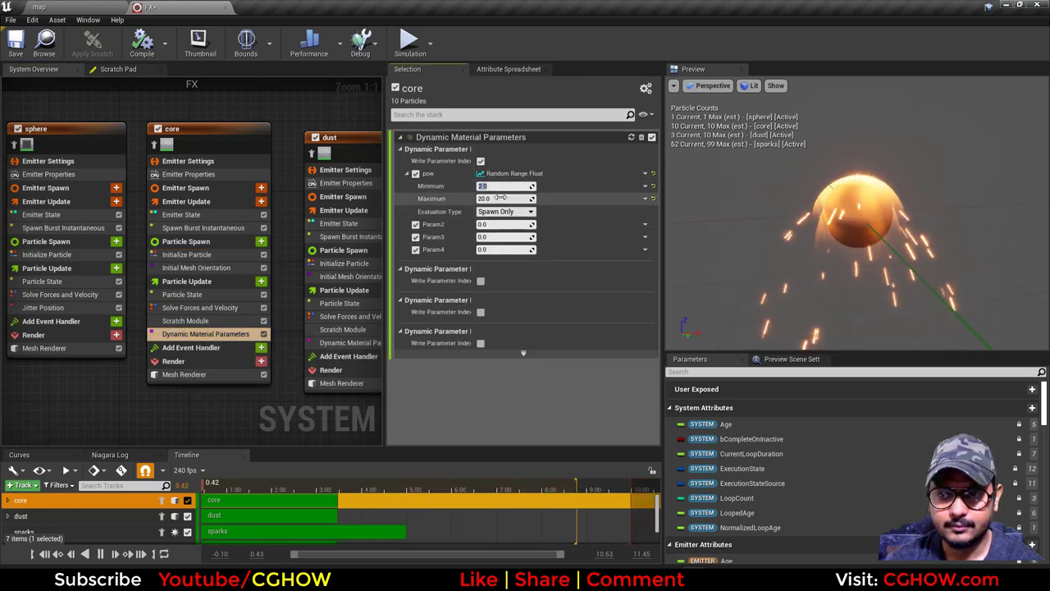
click(90, 7)
click(192, 6)
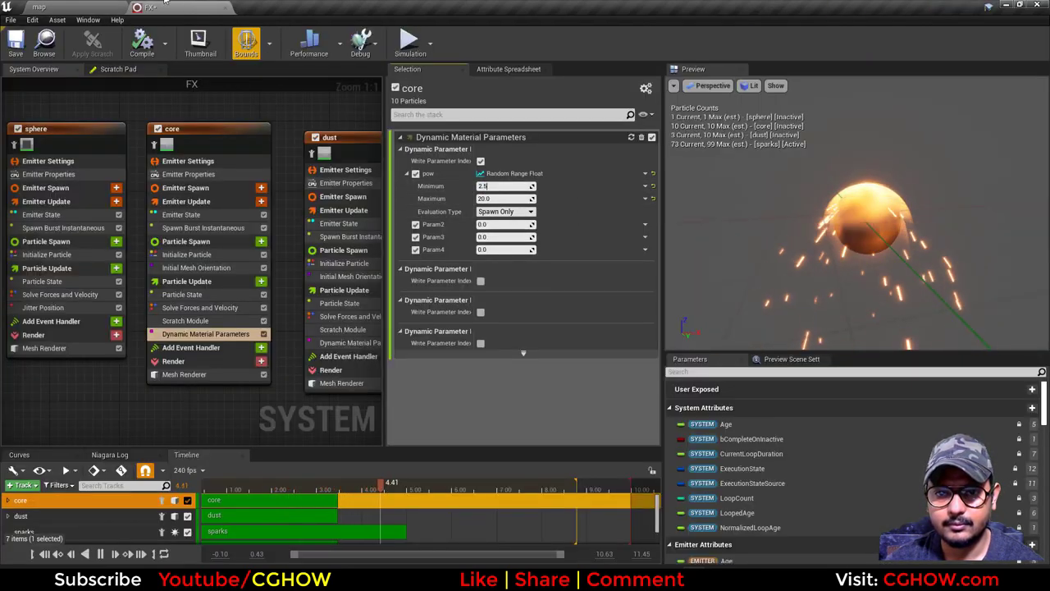
click(59, 5)
click(149, 6)
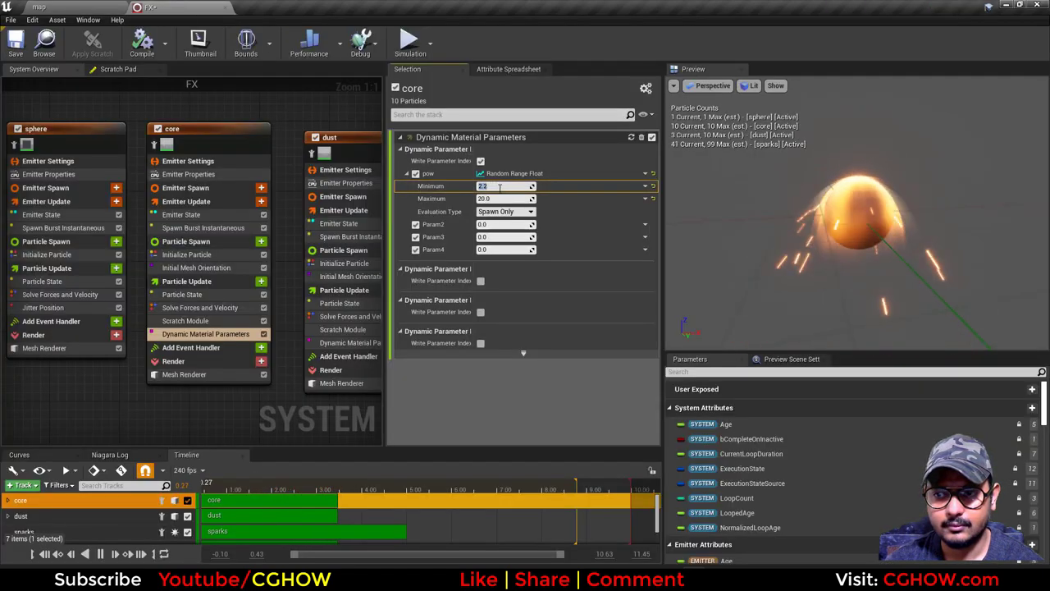
click(164, 7)
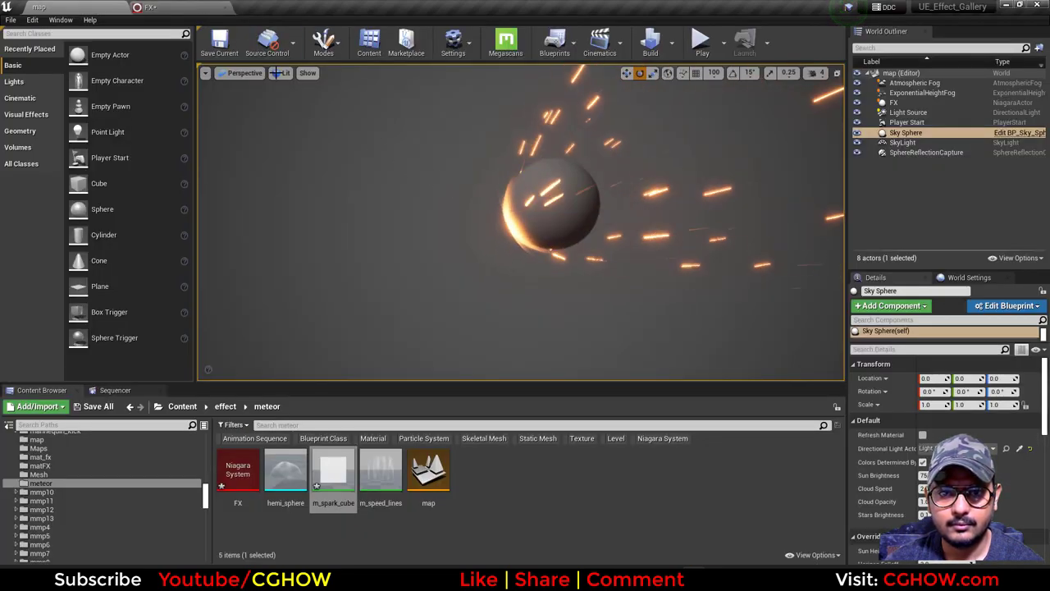
- Set the X and Y of the core's Mesh Scale Max to 6 and check the effect in the map level
click(150, 6)
click(187, 254)
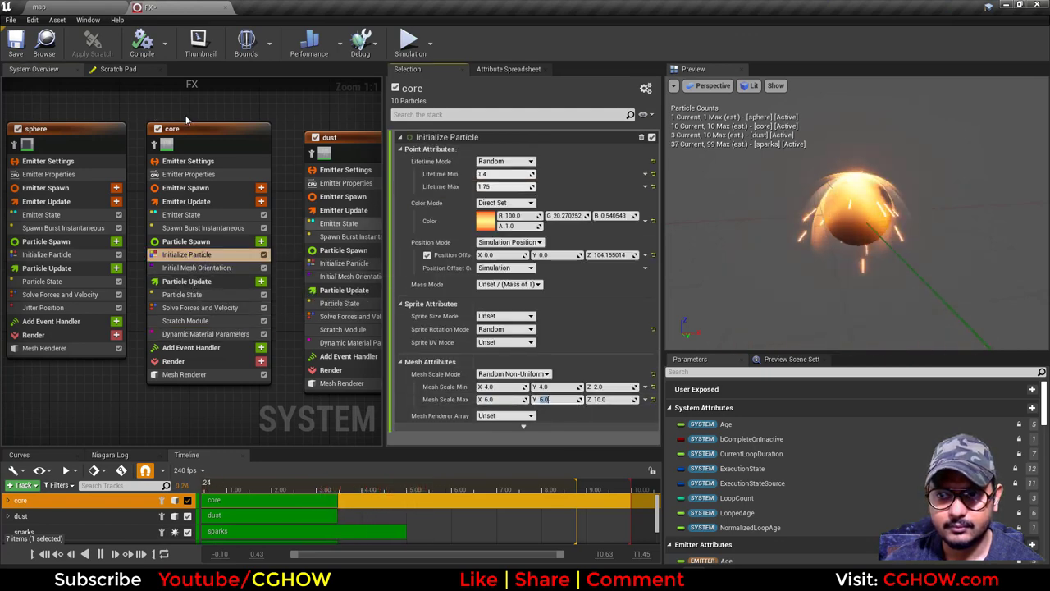
click(122, 7)
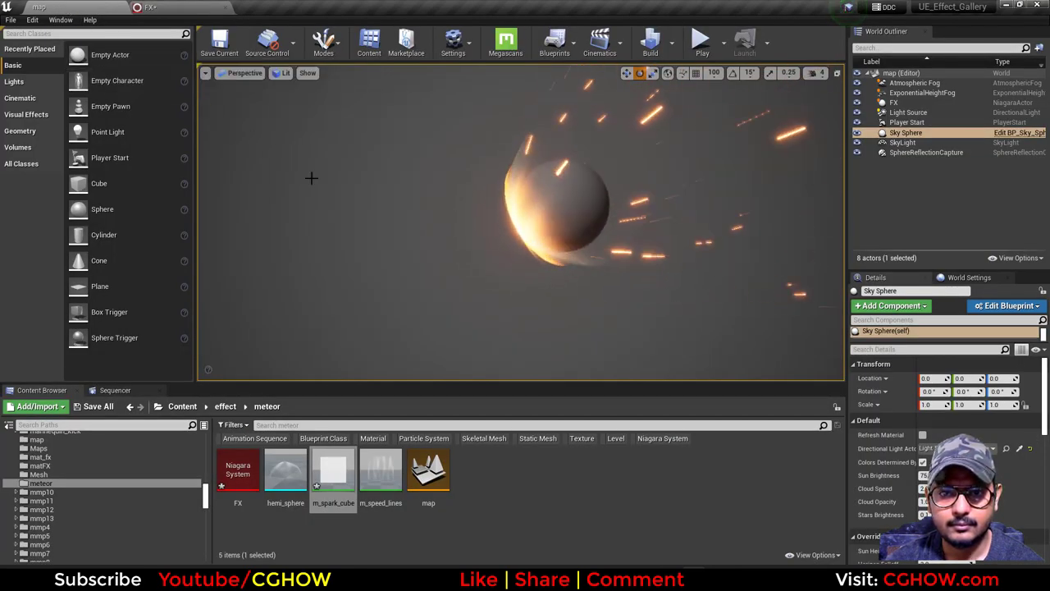
click(156, 6)
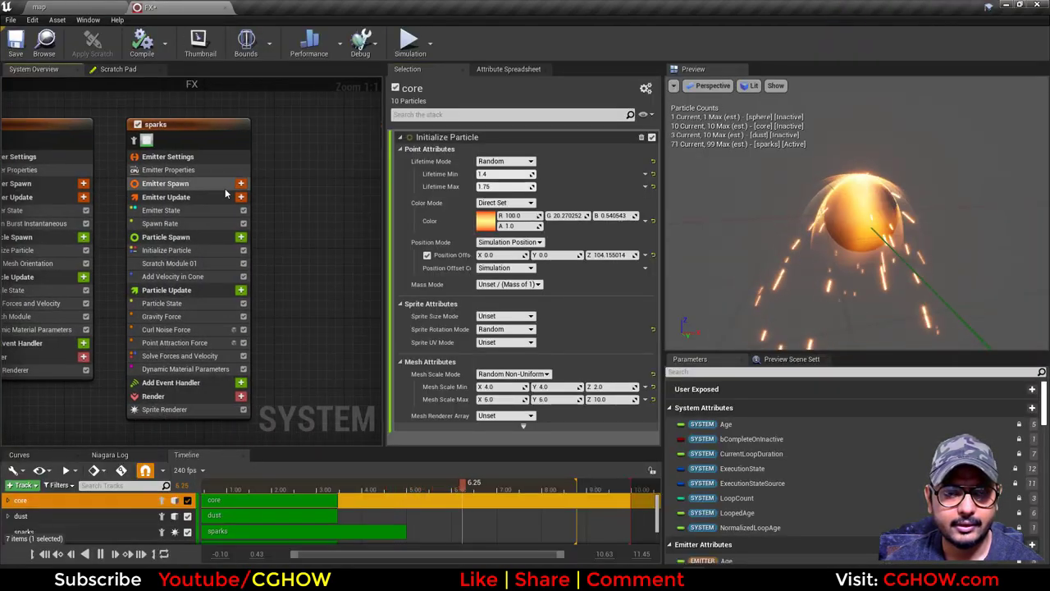
right_drag(298, 206, 323, 189)
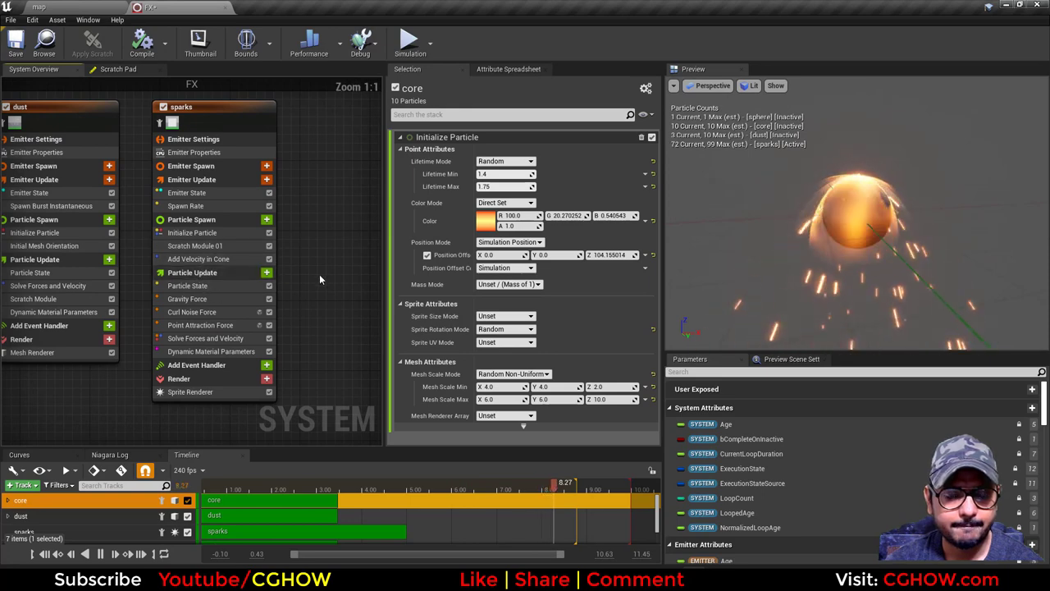
- Disable the Point Attraction Force in the sparks emitter's particle update
right_drag(323, 246, 338, 263)
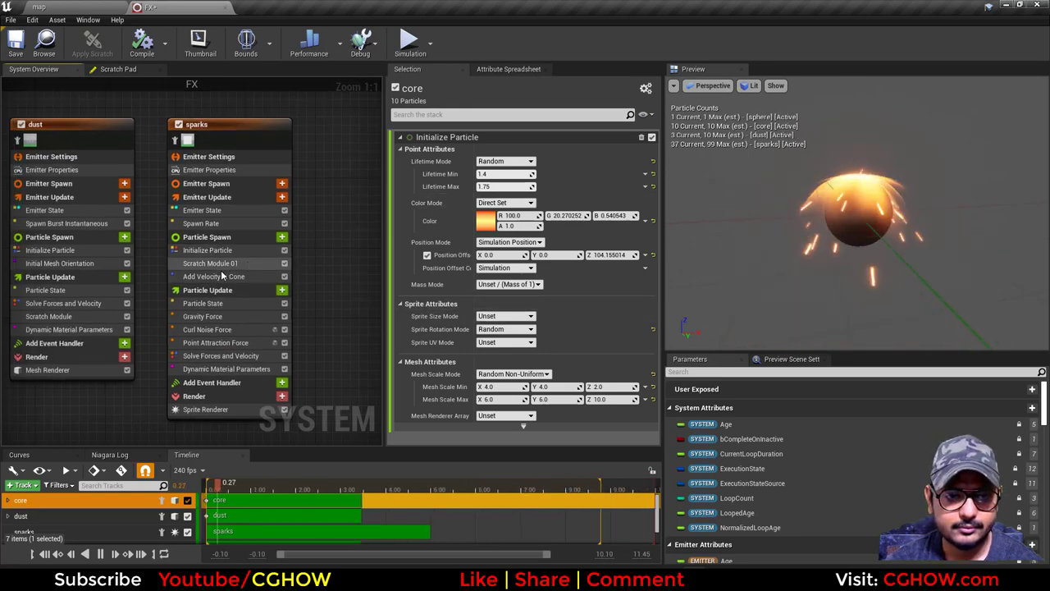
click(225, 343)
click(284, 343)
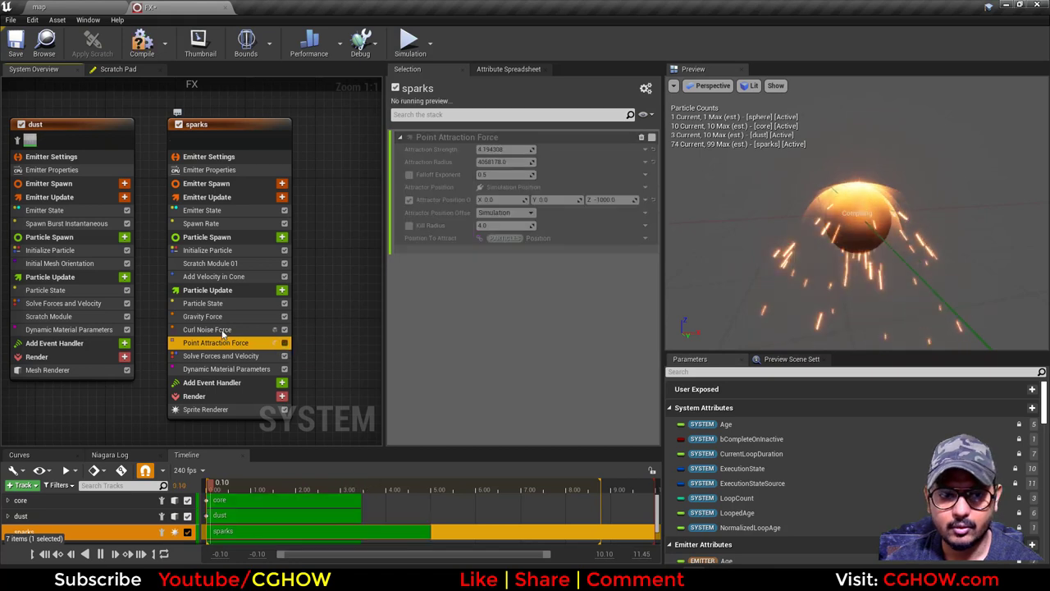
- Disable the sparks' Curl Noise Force and Gravity Force to view the Add Velocity in Cone motion on its own
click(222, 330)
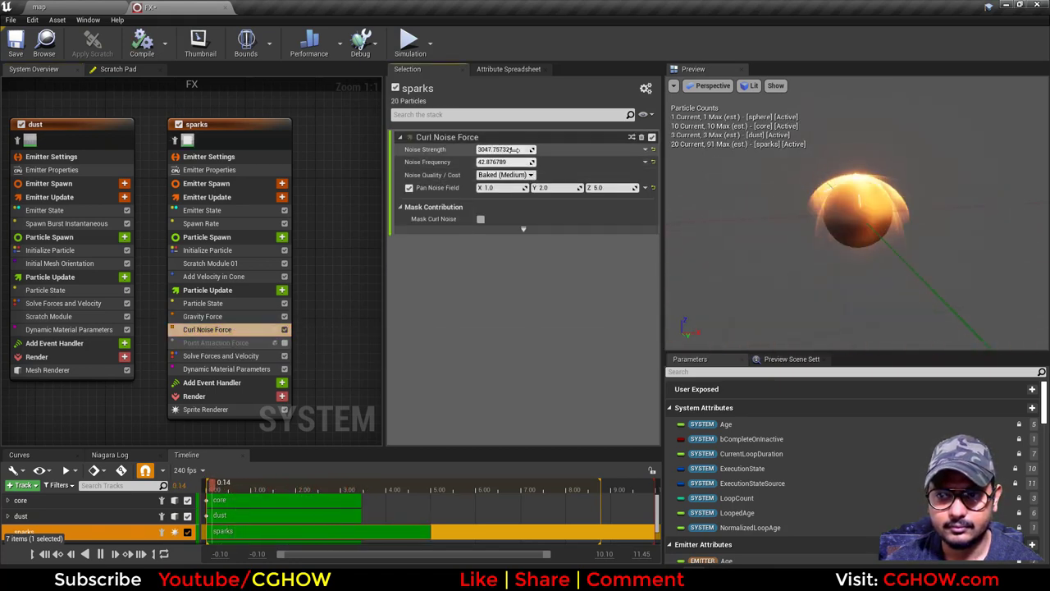
click(216, 319)
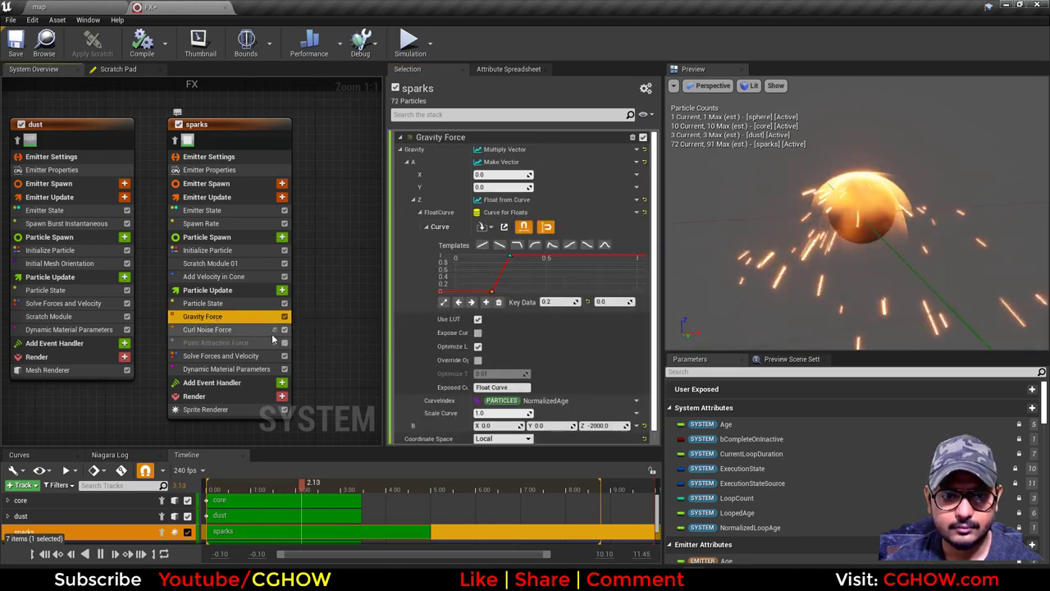
click(284, 329)
click(284, 317)
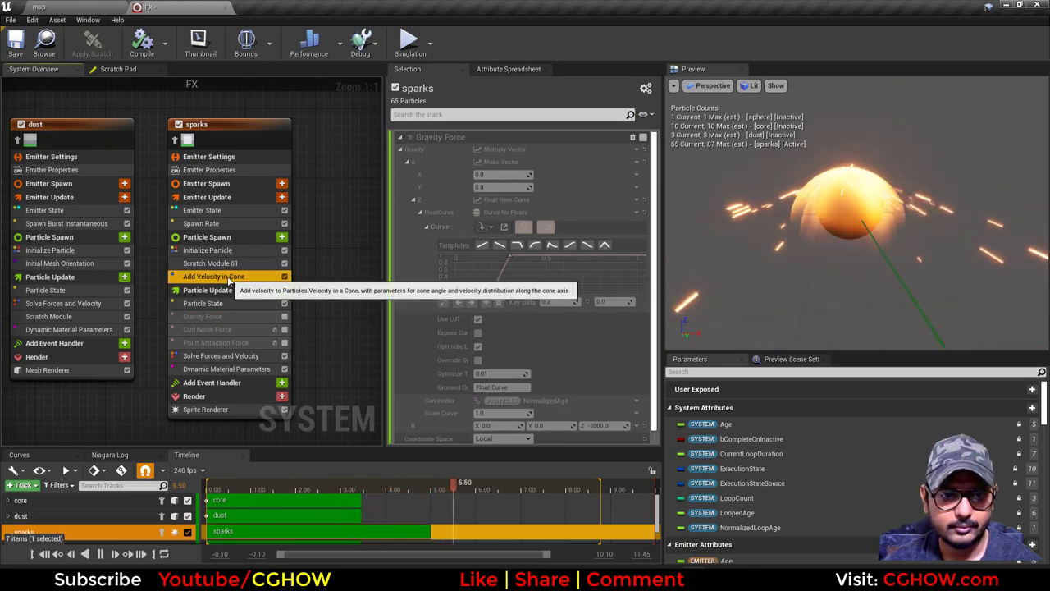
click(215, 276)
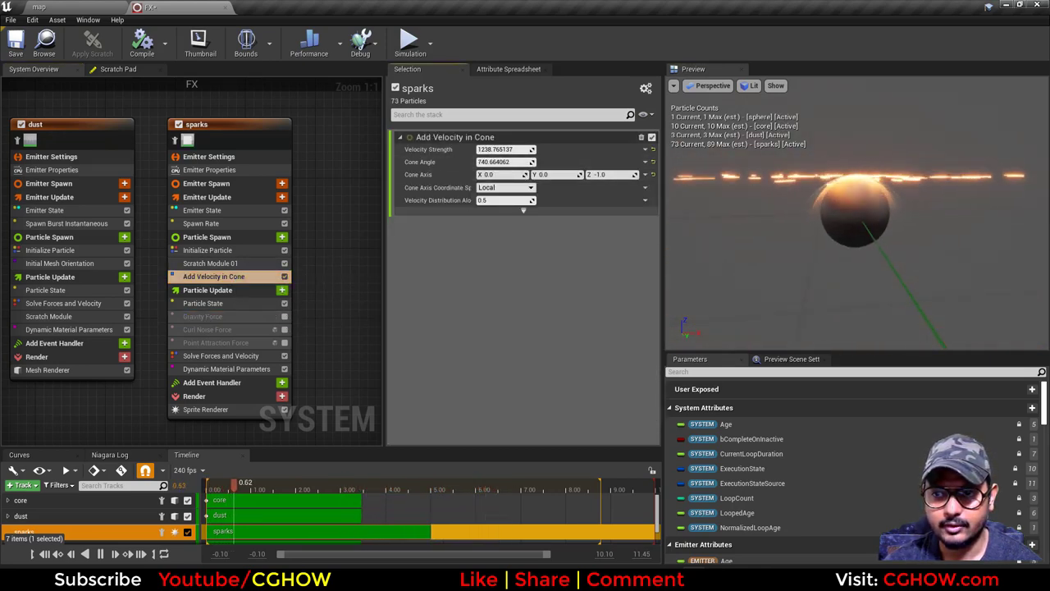
- Re-enable the sparks' Gravity Force, set its curve keys to 0.0 at time 0.0 and 1.0 at time 0.2, and its Z multiplier to about -22886.5
click(284, 316)
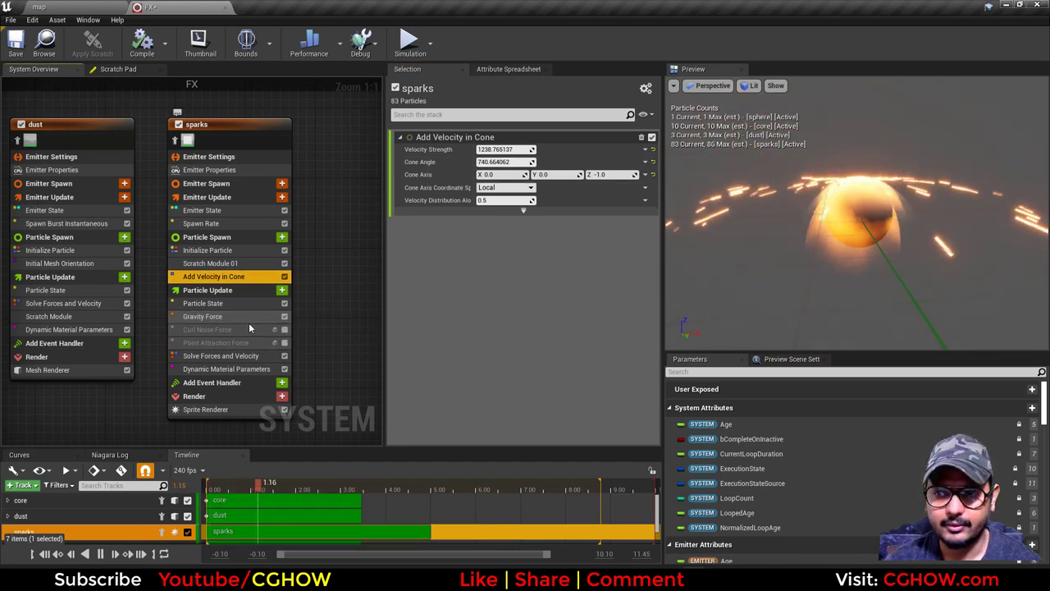
click(222, 316)
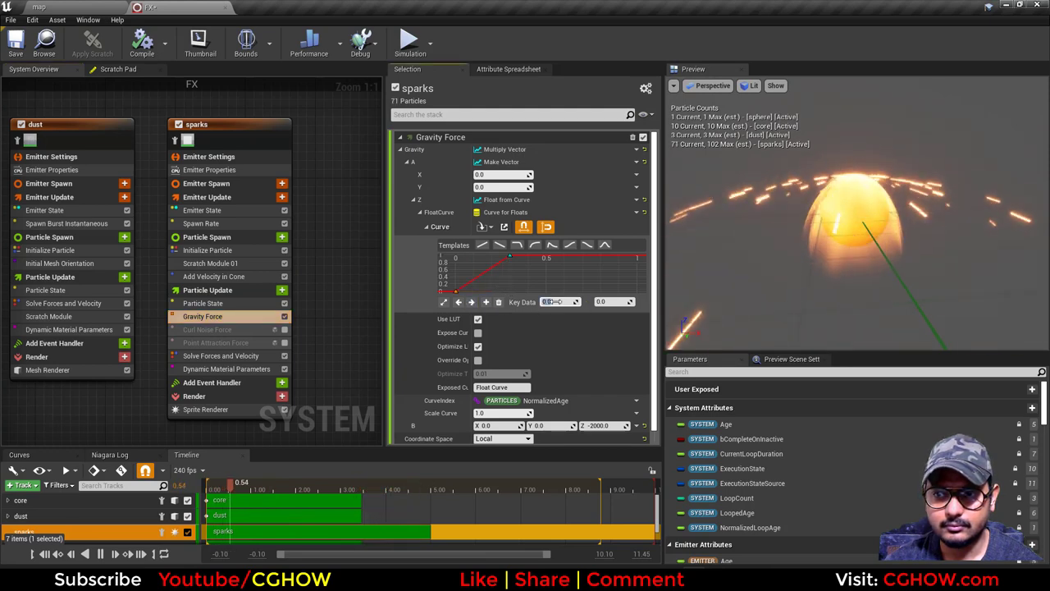
click(509, 256)
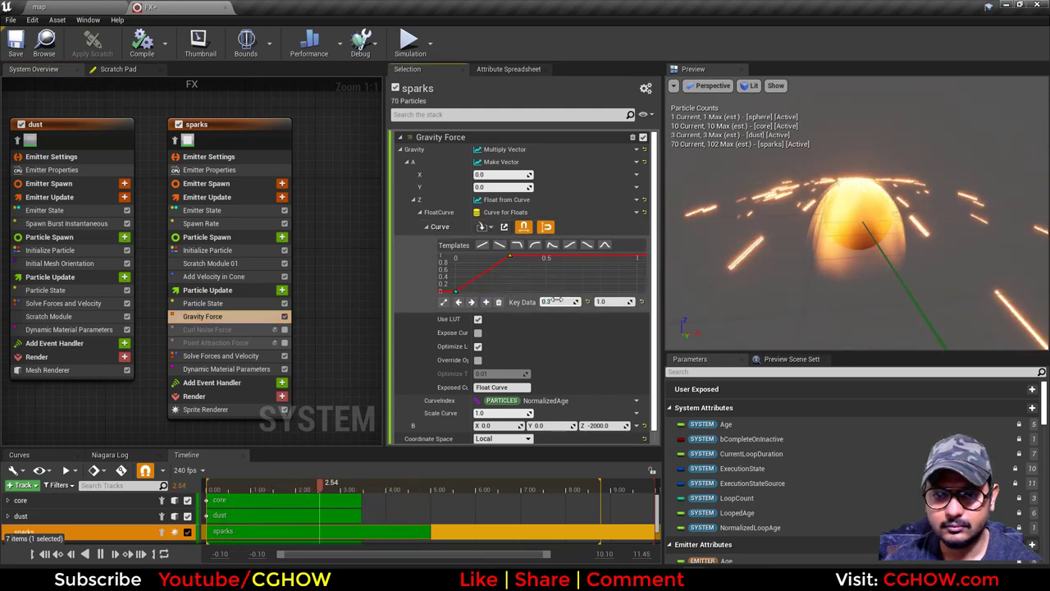
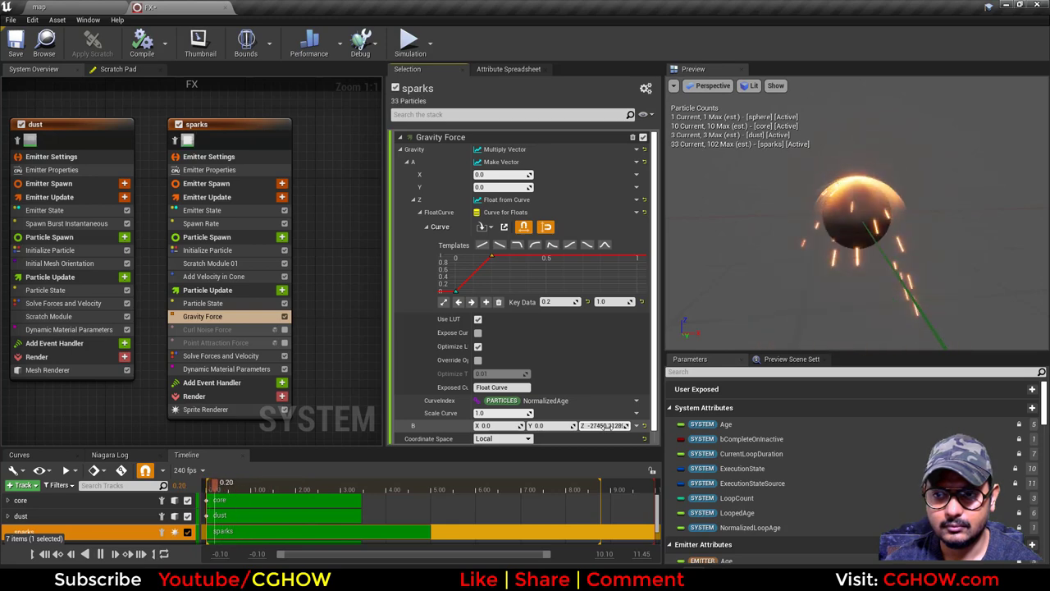
click(49, 6)
click(150, 6)
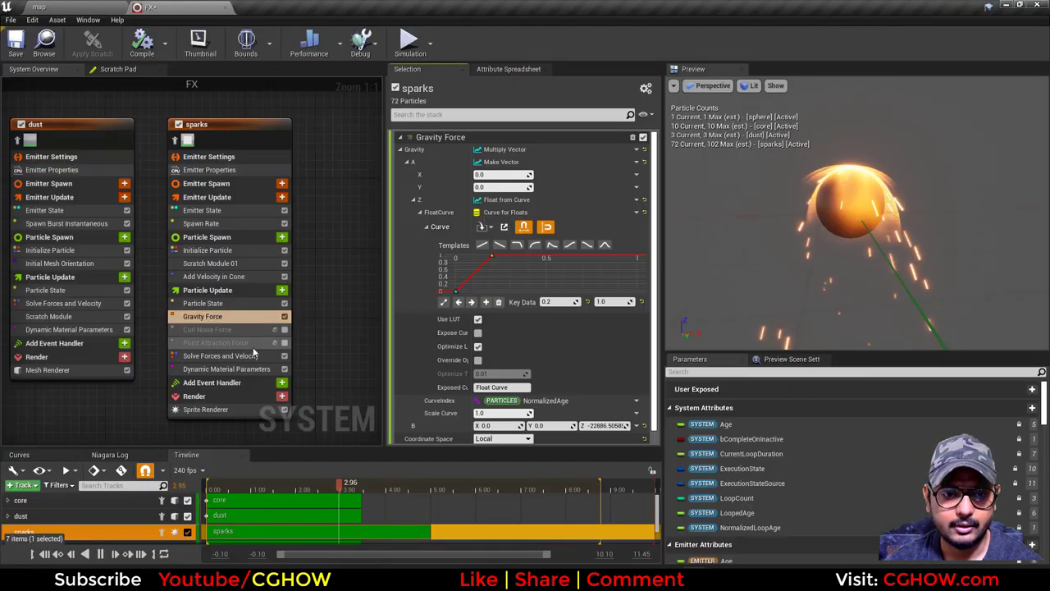
- Re-enable the sparks' Curl Noise Force with strength about 17138.5 and frequency 30, checking the effect in the map level
click(284, 330)
click(234, 329)
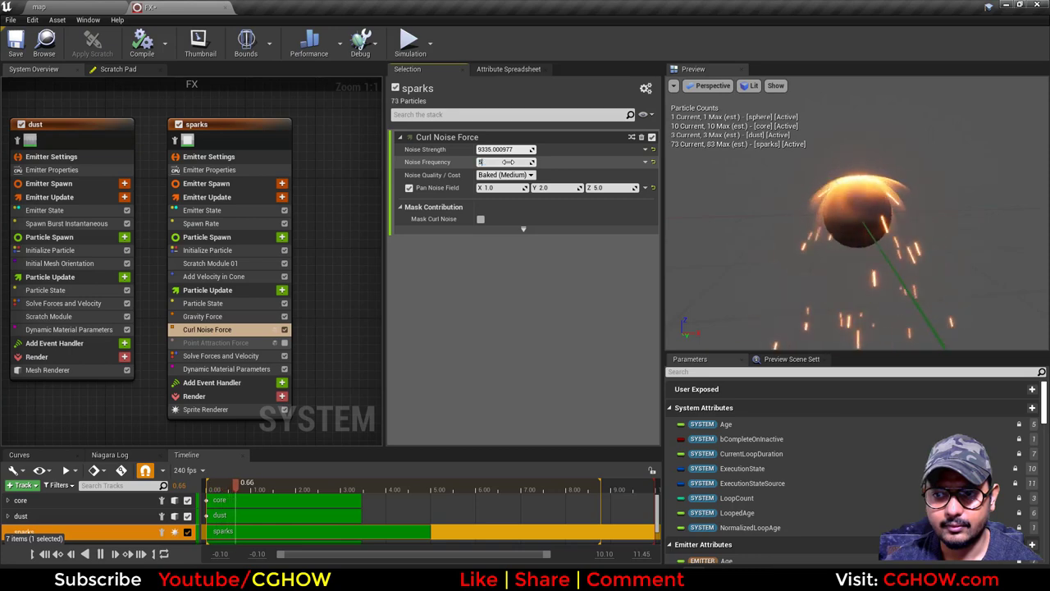
text(30.0)
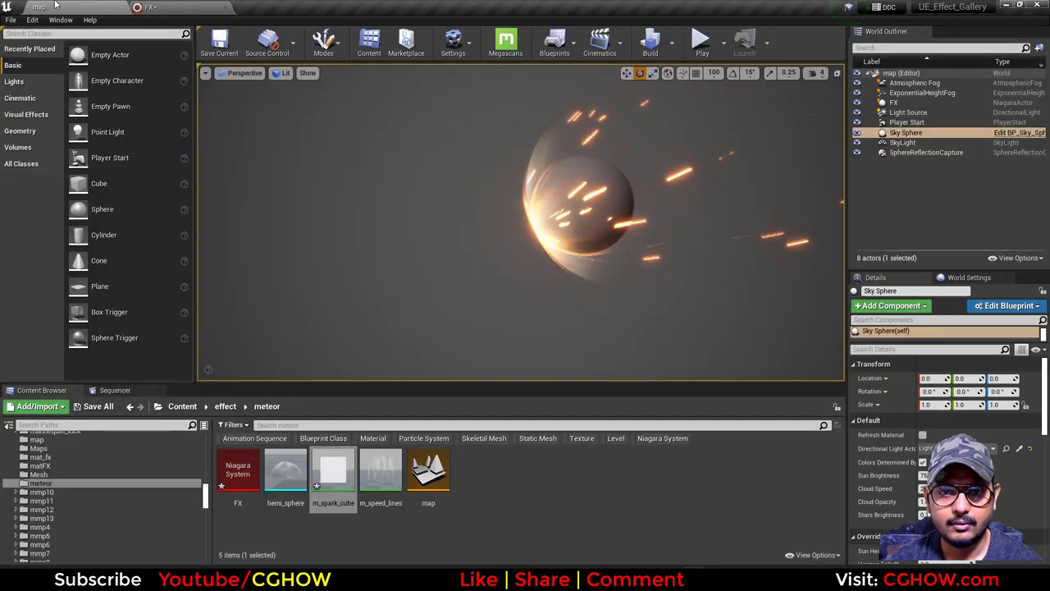
click(120, 7)
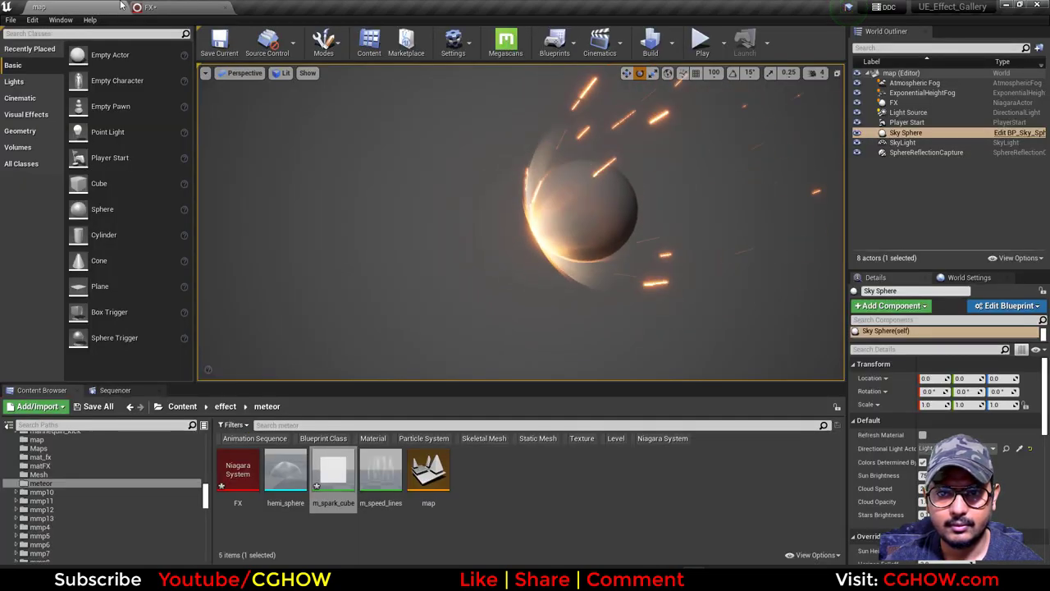
click(176, 7)
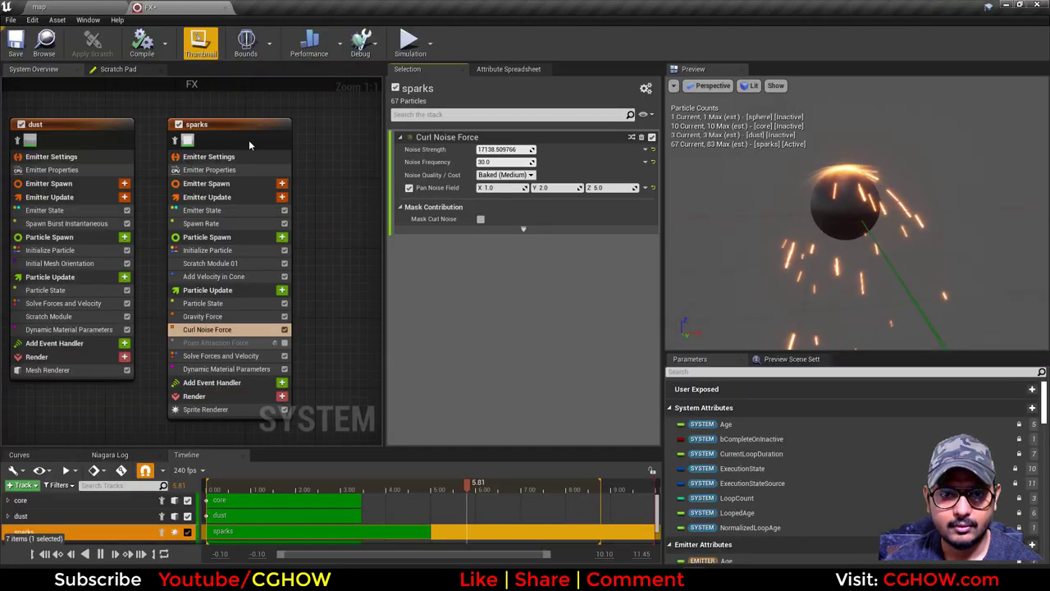
- Set the sparks' initial colour to R 10, G 2.027, B 0.054 and check it in the map level
click(209, 249)
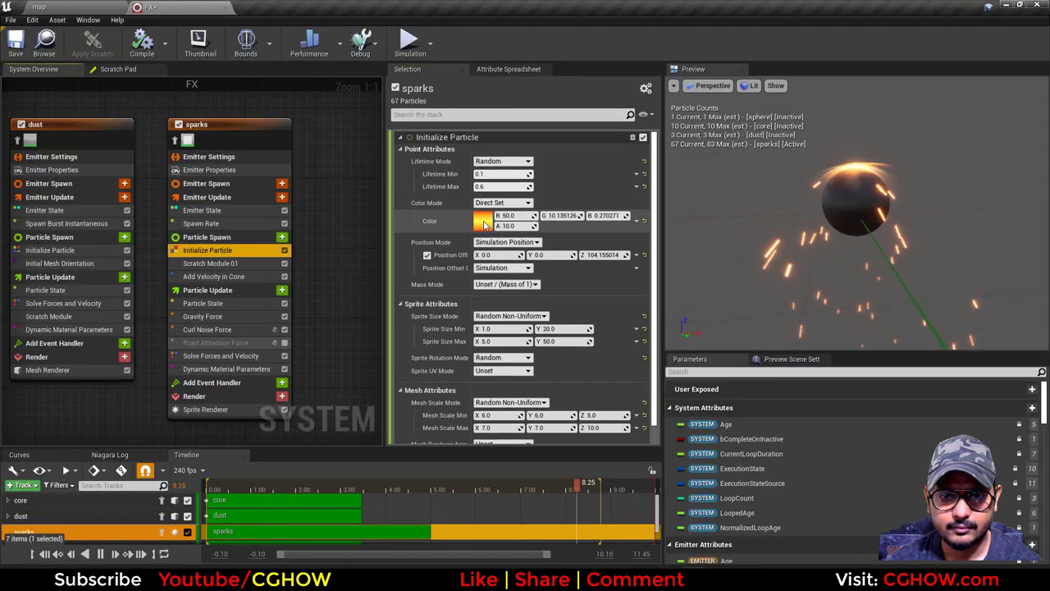
click(483, 222)
click(652, 486)
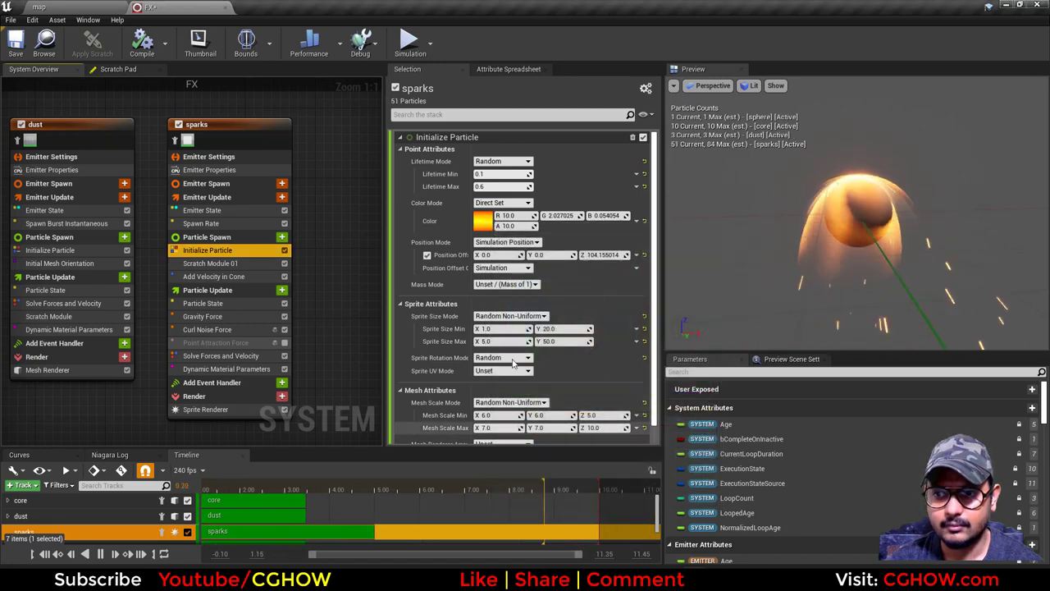
click(88, 7)
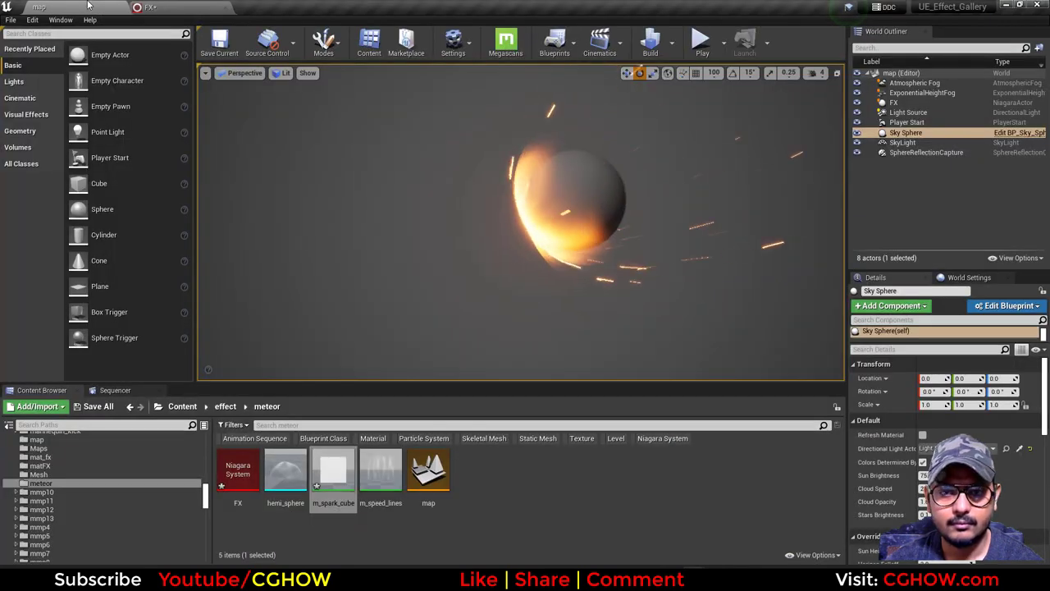
click(183, 5)
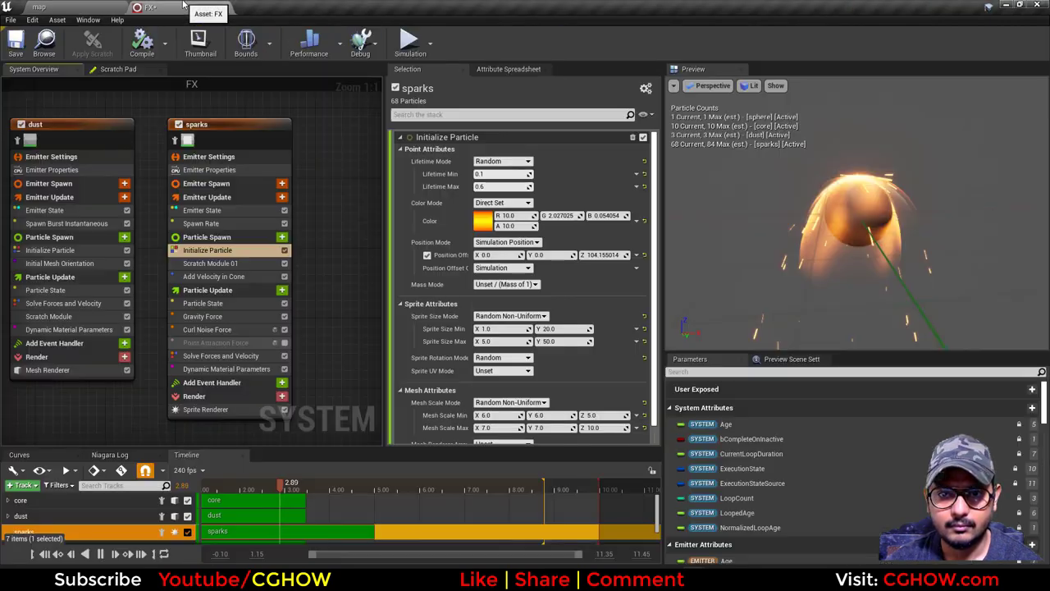
- Use Random Hue/Saturation/Value for the sparks' colour: hue -0.1 to 0, saturation 0.8 to 2, value 0.8 to 5, alpha 0.8 to 1; check the map
click(515, 236)
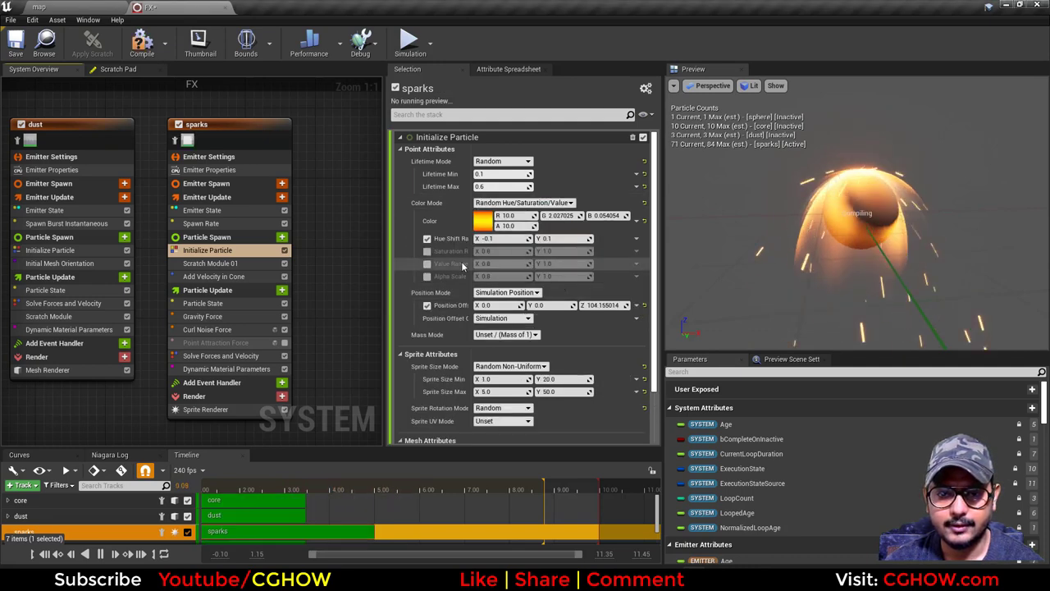
click(426, 251)
click(426, 263)
click(426, 276)
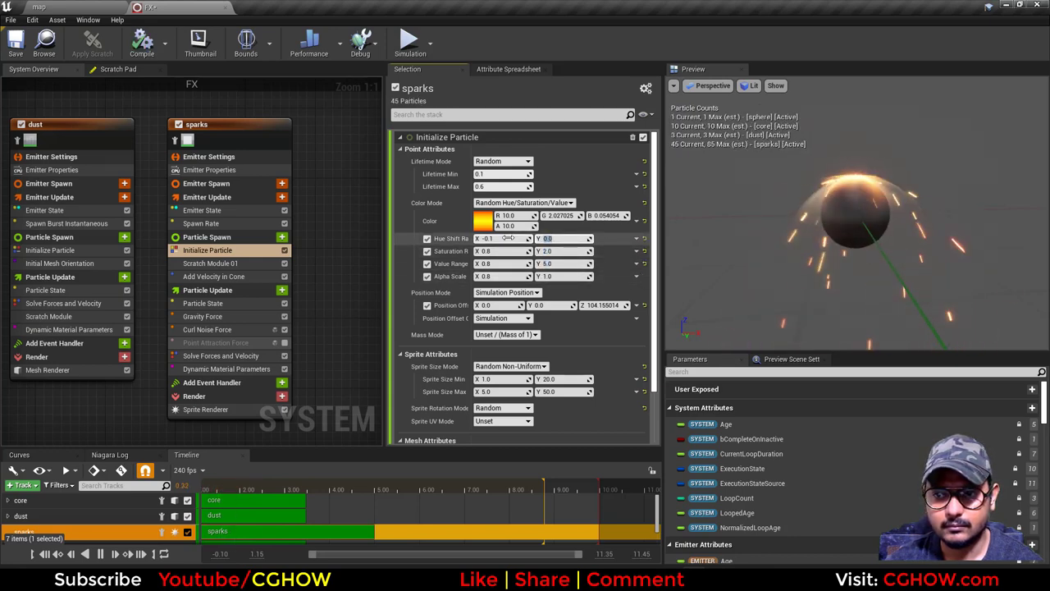
click(82, 7)
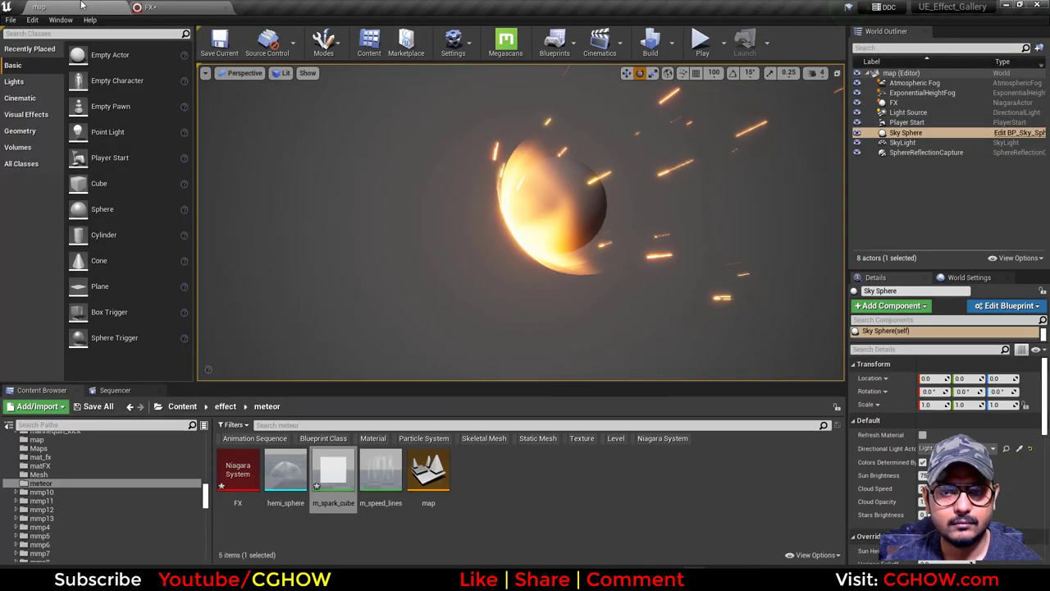
click(196, 6)
- Isolate the core emitter and set the minimum of its pow material parameter to 5.0
right_drag(57, 113, 367, 115)
click(183, 146)
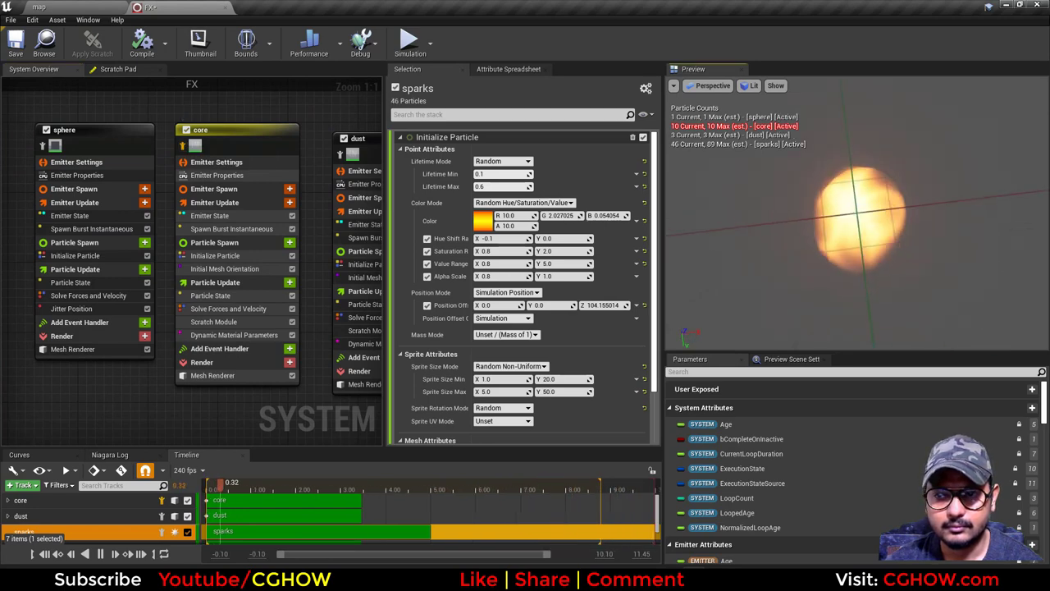
click(234, 335)
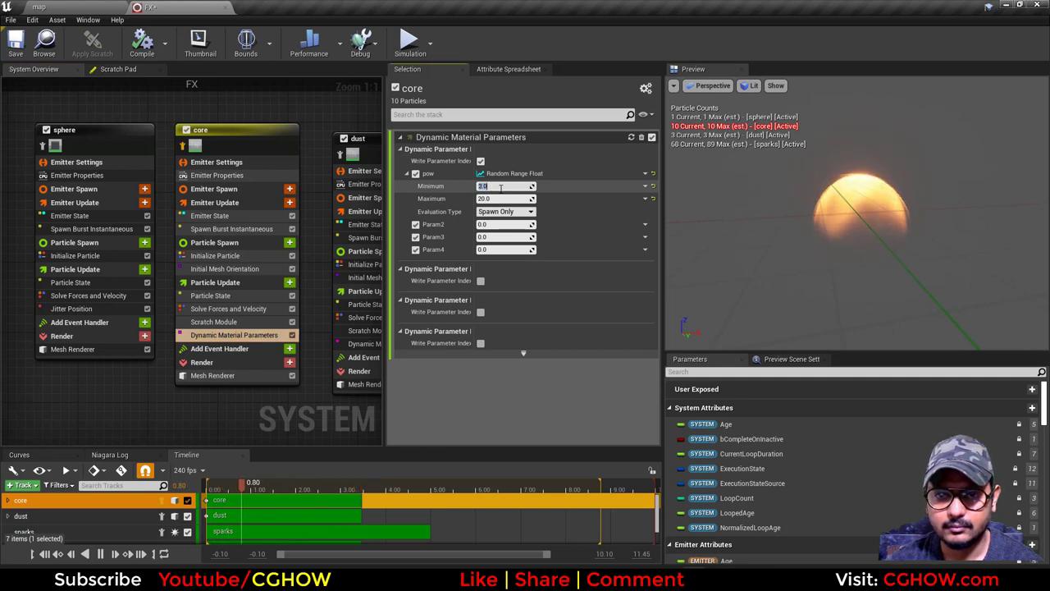
key(Return)
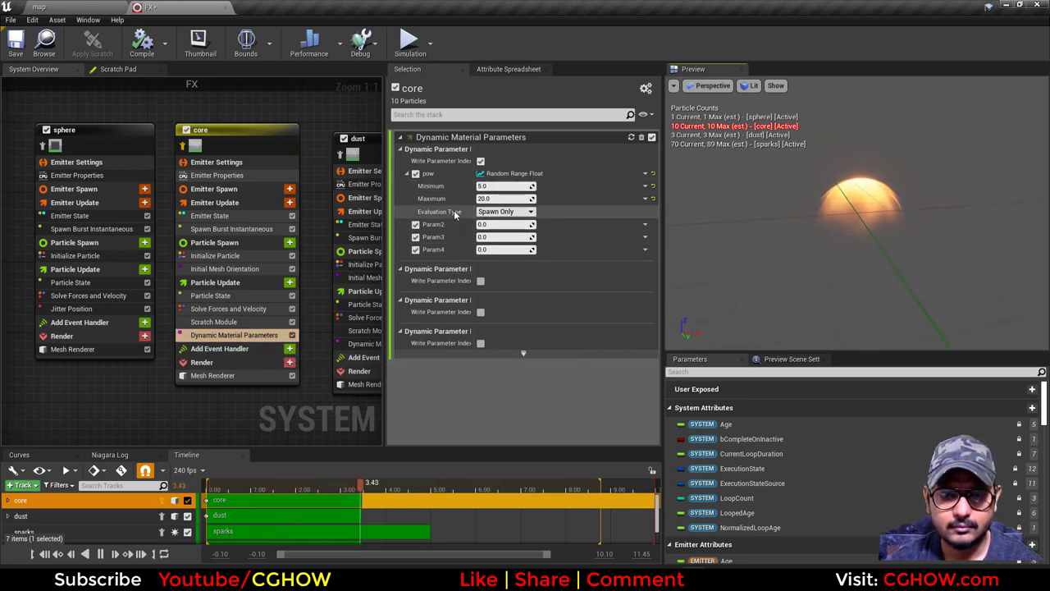
- Inspect the core's hemi_sphere mesh and its m_speed_lines material, close both, and show all emitters again
click(246, 375)
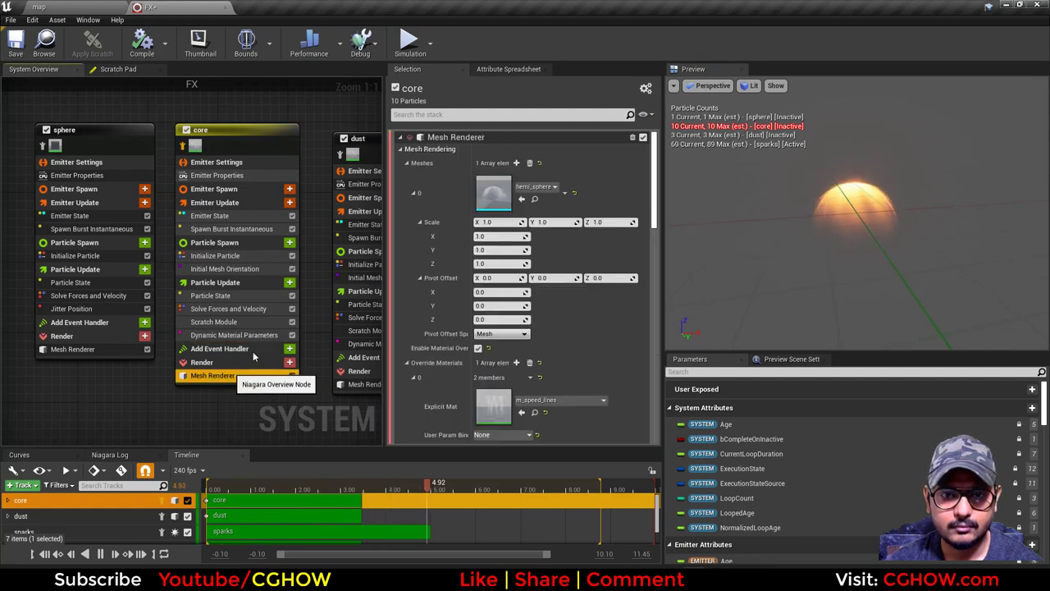
double_click(487, 196)
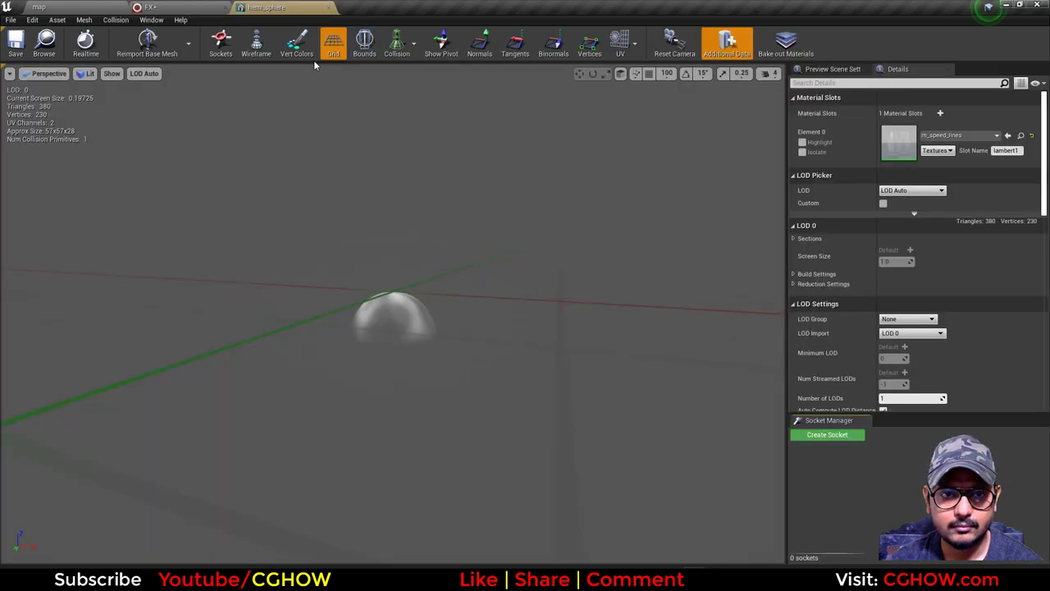
double_click(899, 142)
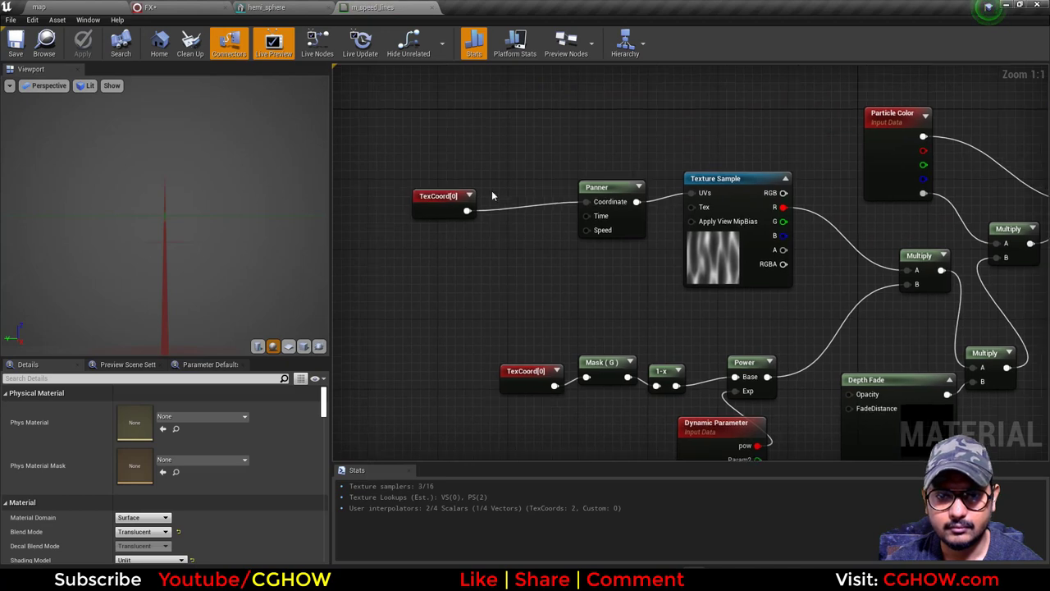
middle_click(417, 4)
middle_click(279, 5)
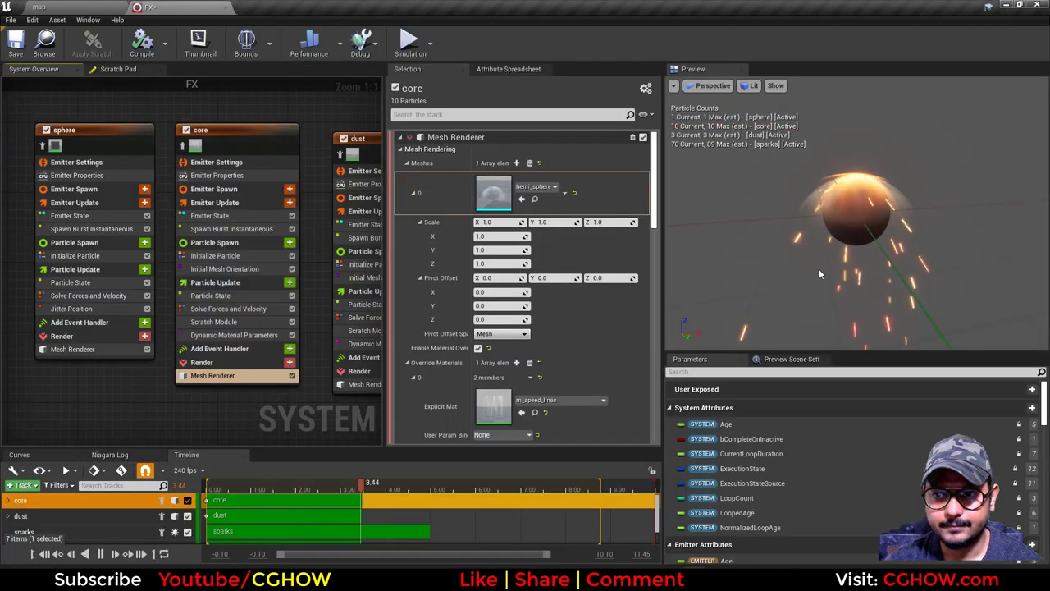
- Set the map viewport's screen percentage to 200 and check the meteor effect there
click(50, 7)
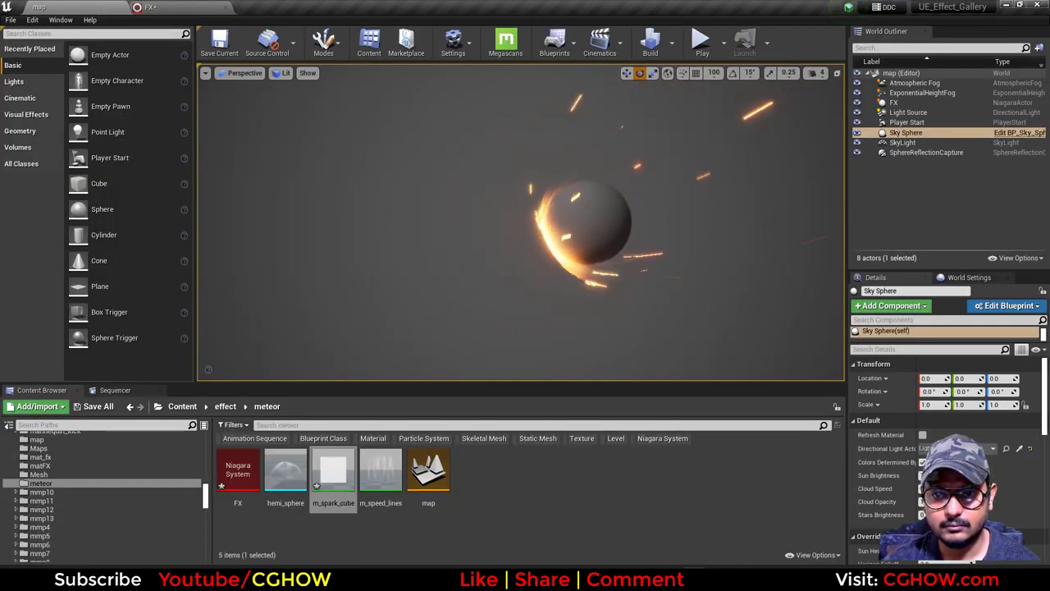
key(g)
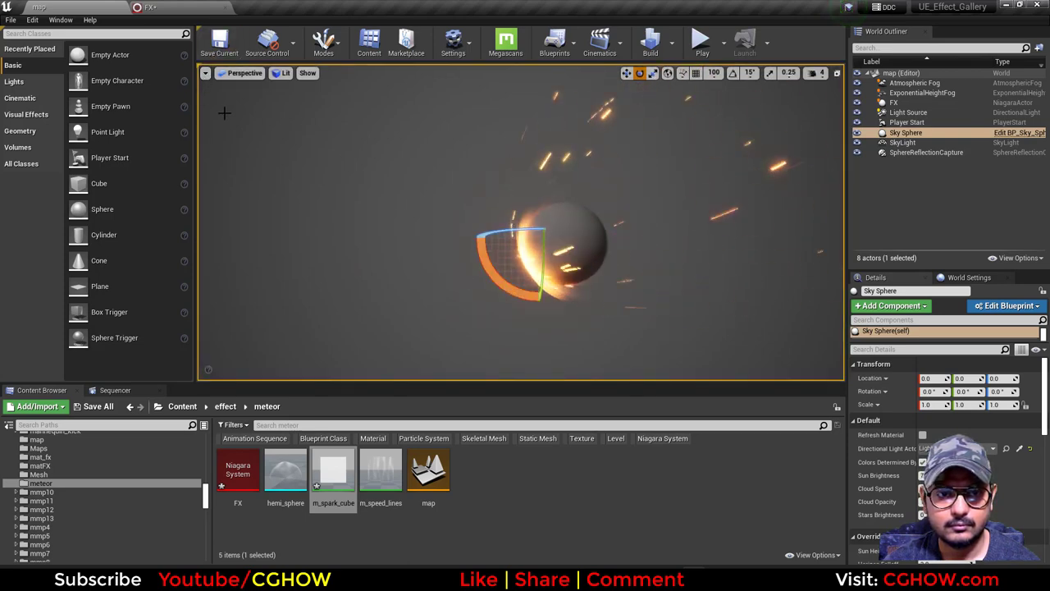
click(205, 73)
drag(294, 191, 363, 157)
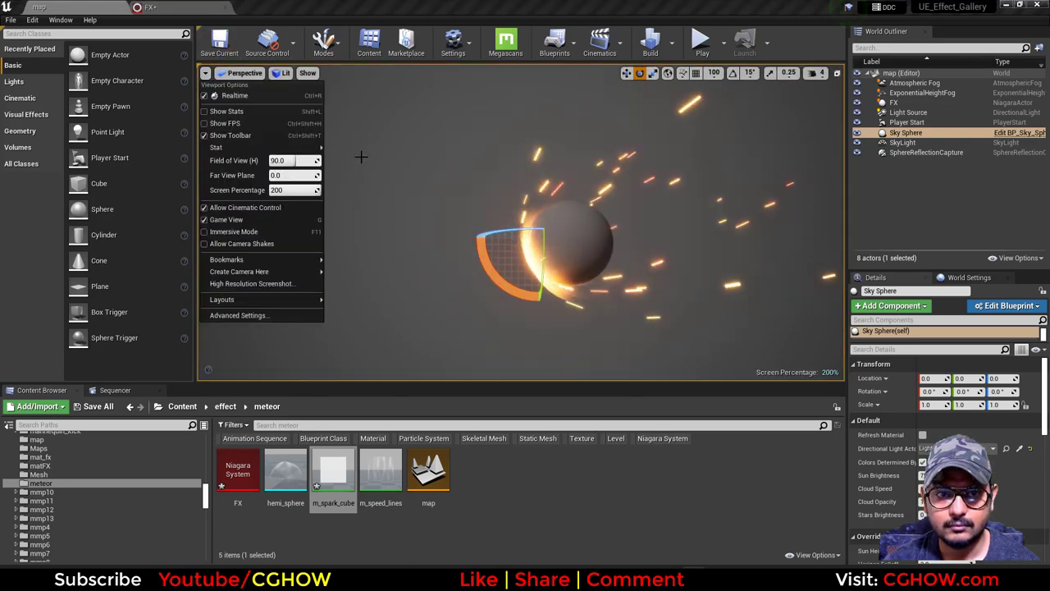
click(352, 174)
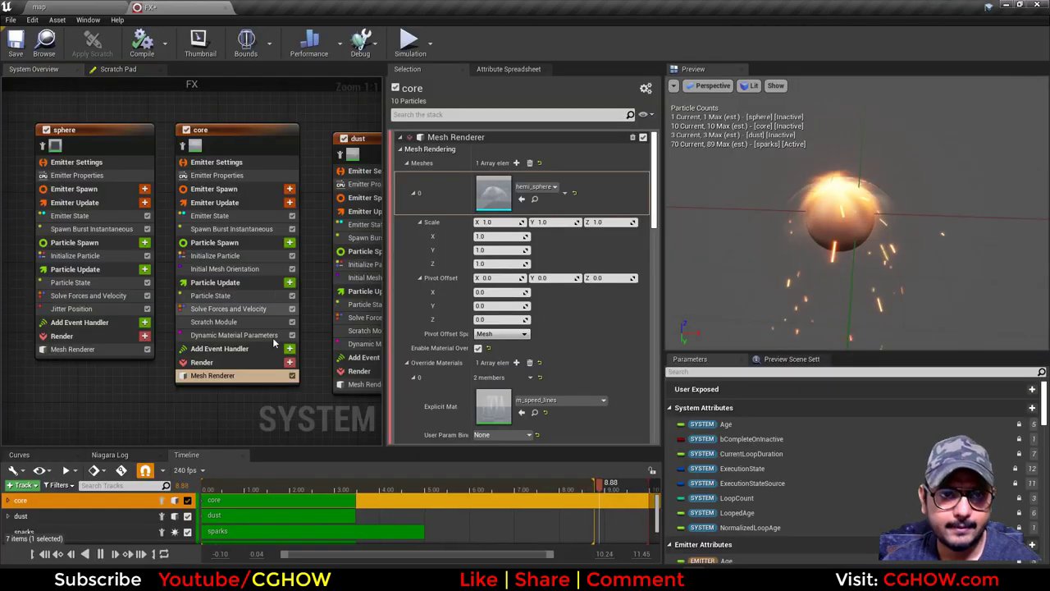
- Set the X and Y of the core's Mesh Scale Min to 5 and Mesh Scale Max to 7, comparing in the map level
click(215, 255)
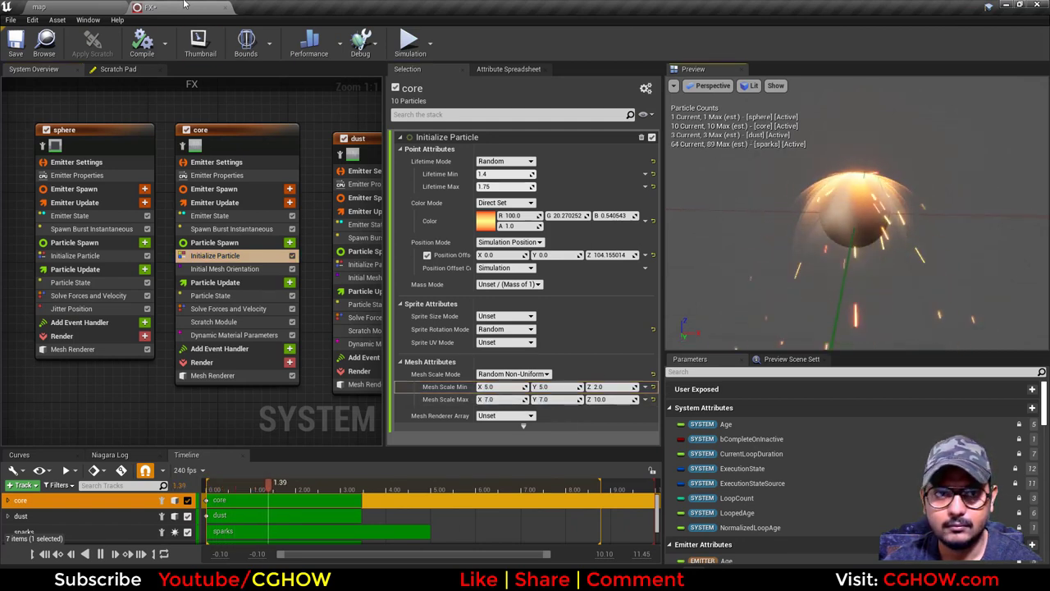
click(109, 7)
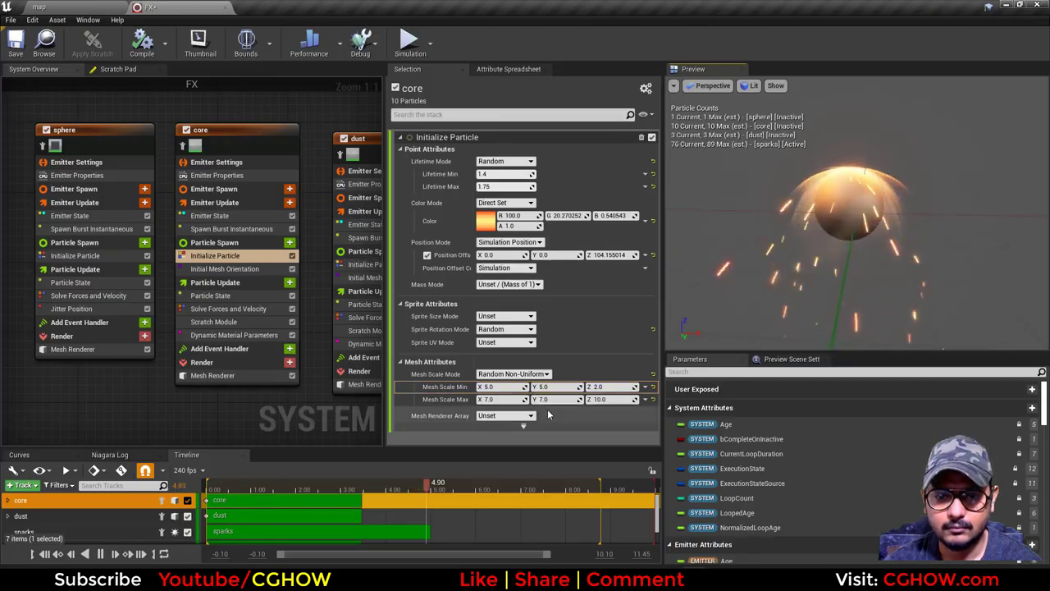
- Set the X and Y of the core's Mesh Scale Max to 6 and check the effect in the map level
click(554, 400)
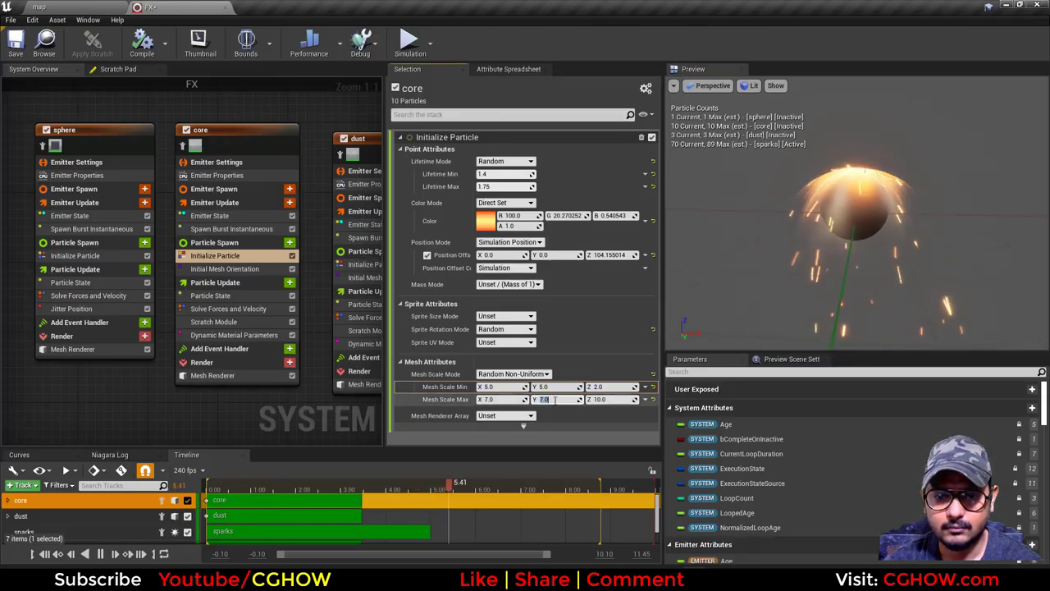
click(55, 4)
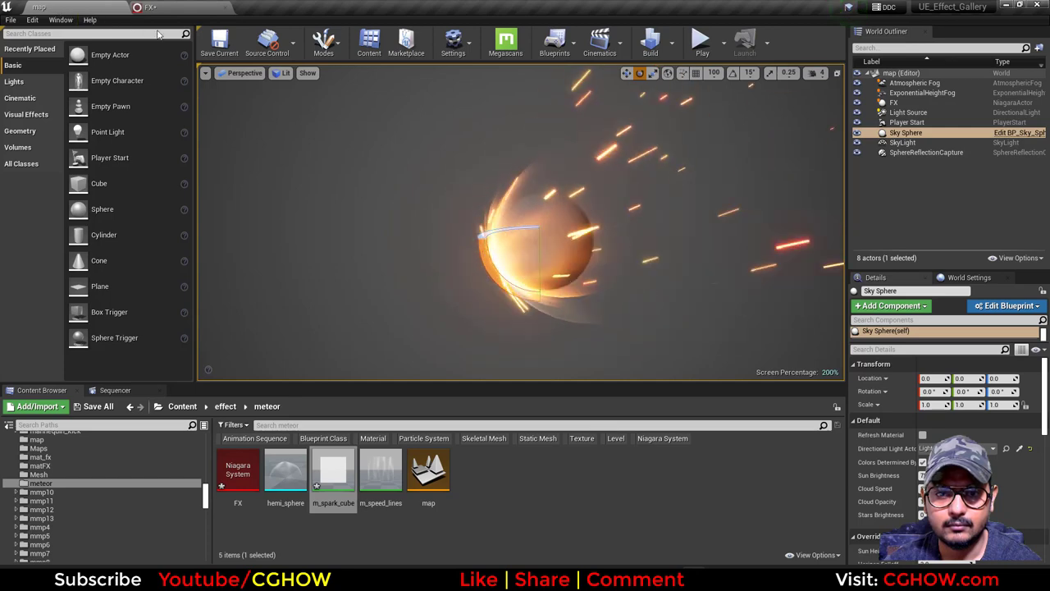
click(199, 8)
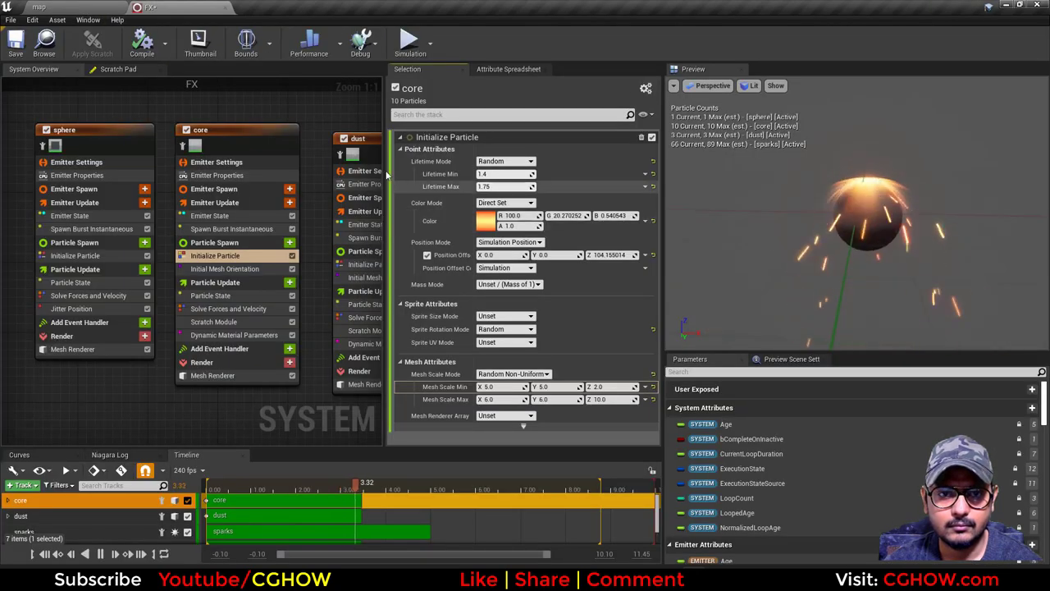
- Set the dust's burst spawn count to 6 and its X and Y mesh scale to 6 minimum and 8 maximum, checking it in the map
right_drag(374, 194, 219, 182)
click(227, 222)
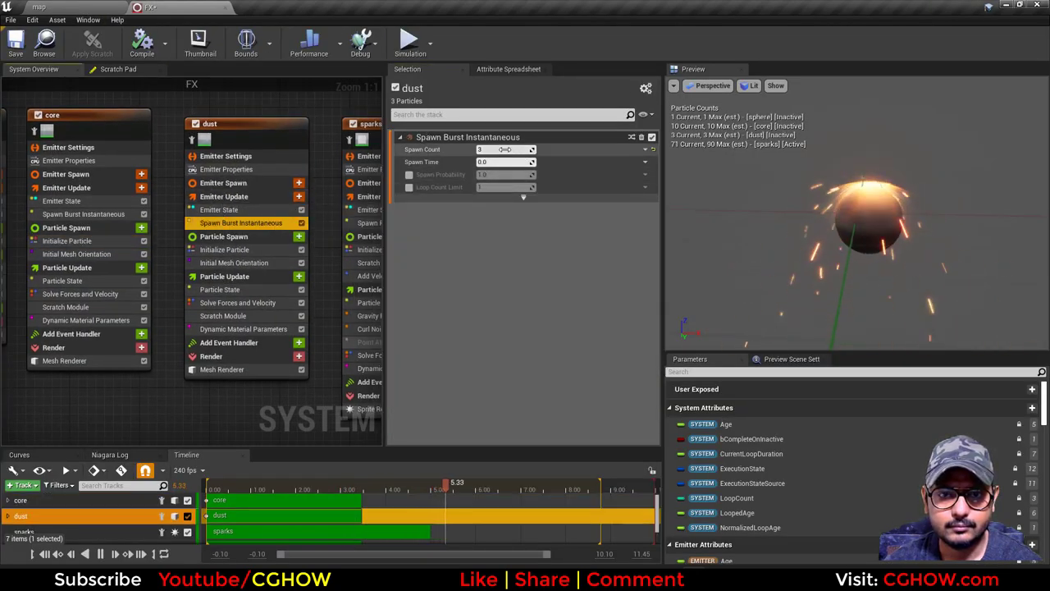
click(271, 251)
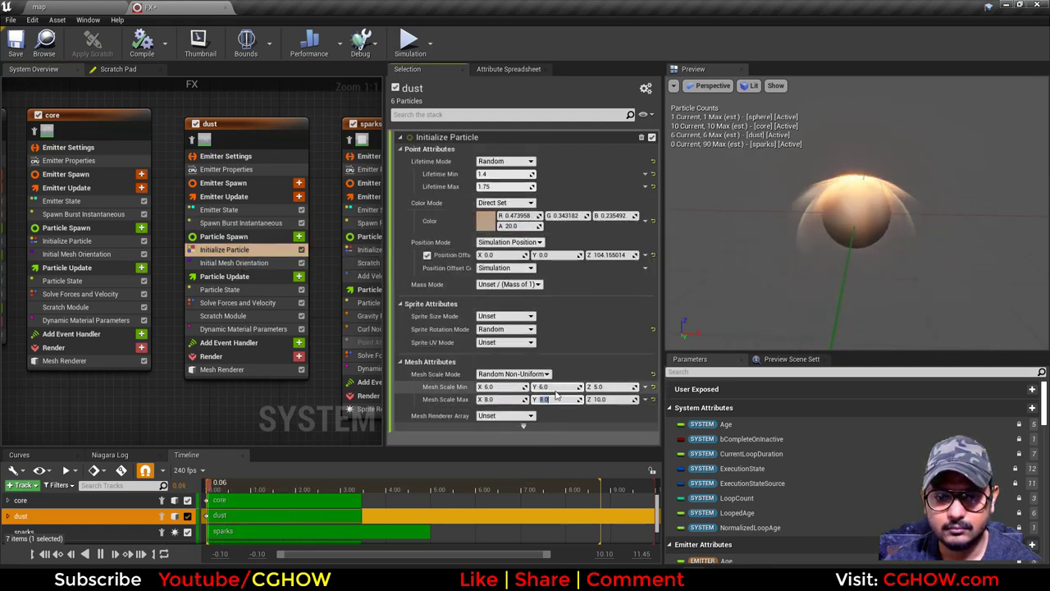
click(115, 6)
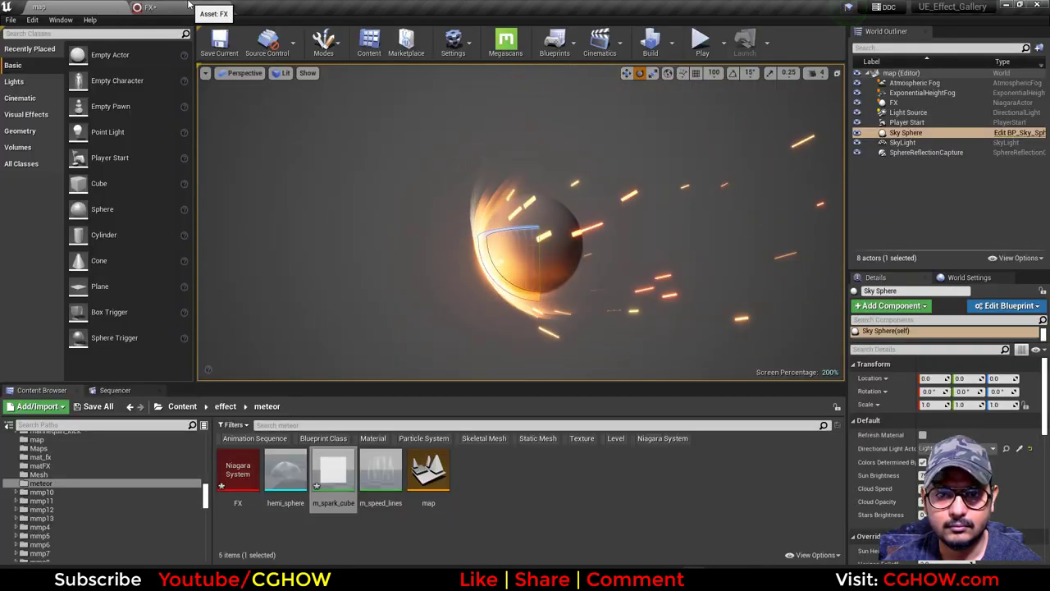
click(151, 7)
click(39, 6)
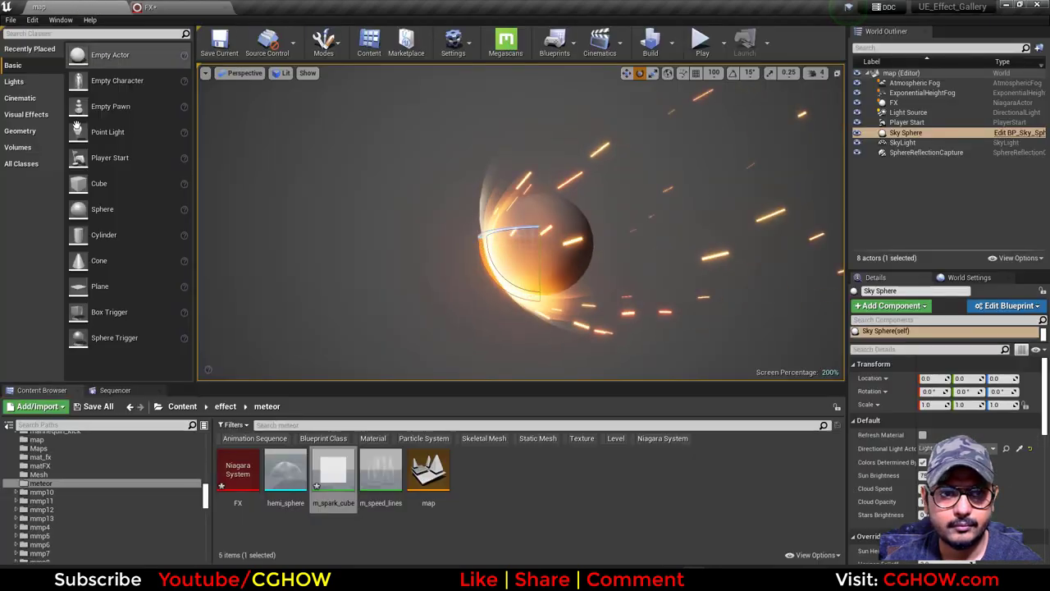
- Add a Post Process Volume to the map level and enable its Infinite Extent (Unbound) option
click(26, 115)
drag(125, 55, 255, 197)
scroll(930, 419, down, 8)
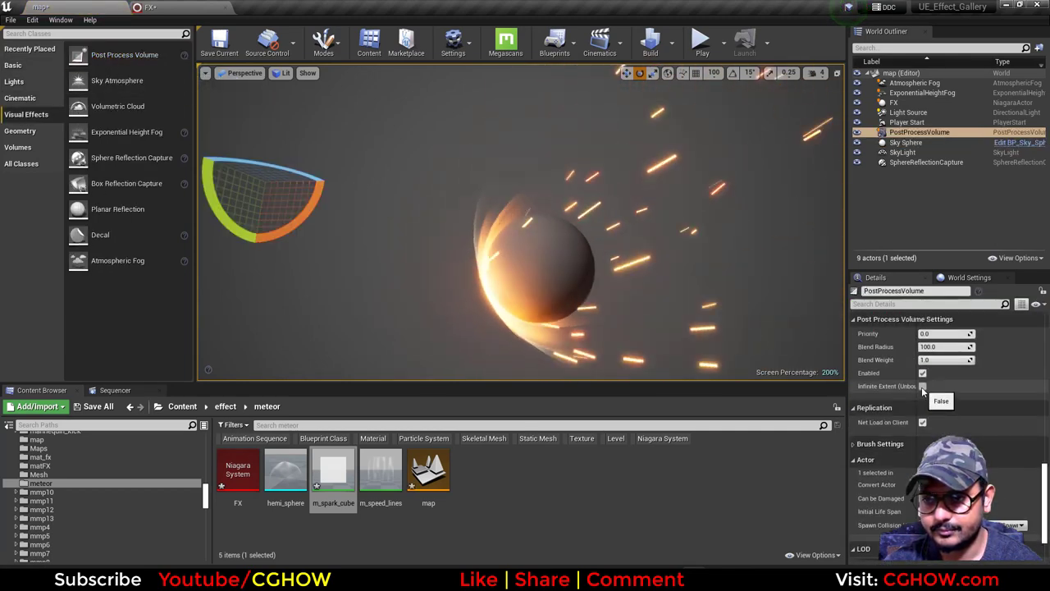
click(922, 385)
- Set the post process volume's vignette intensity to 1.0
drag(1046, 483, 1045, 331)
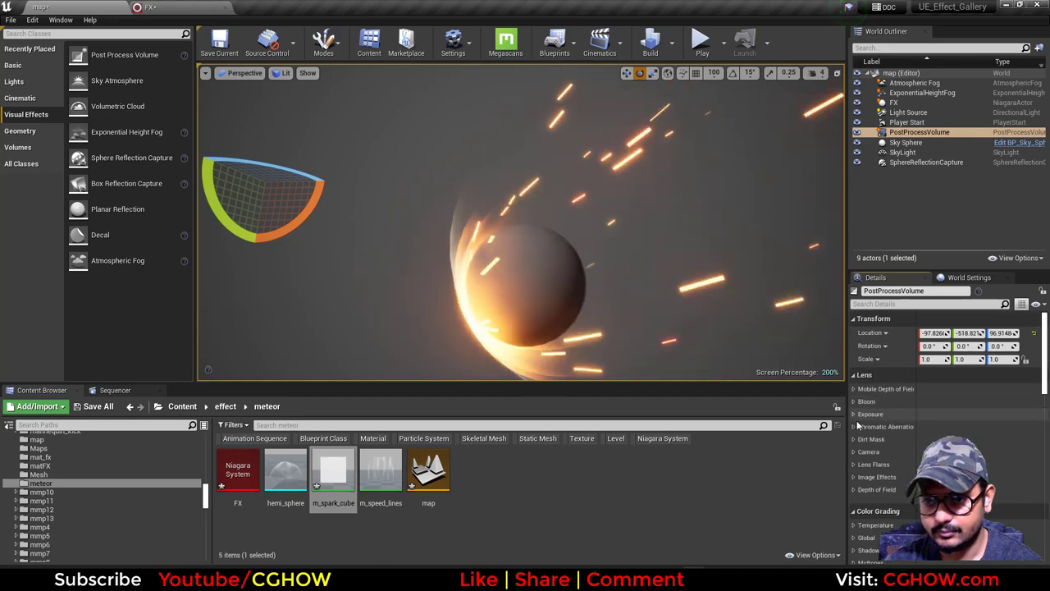
scroll(856, 412, down, 1)
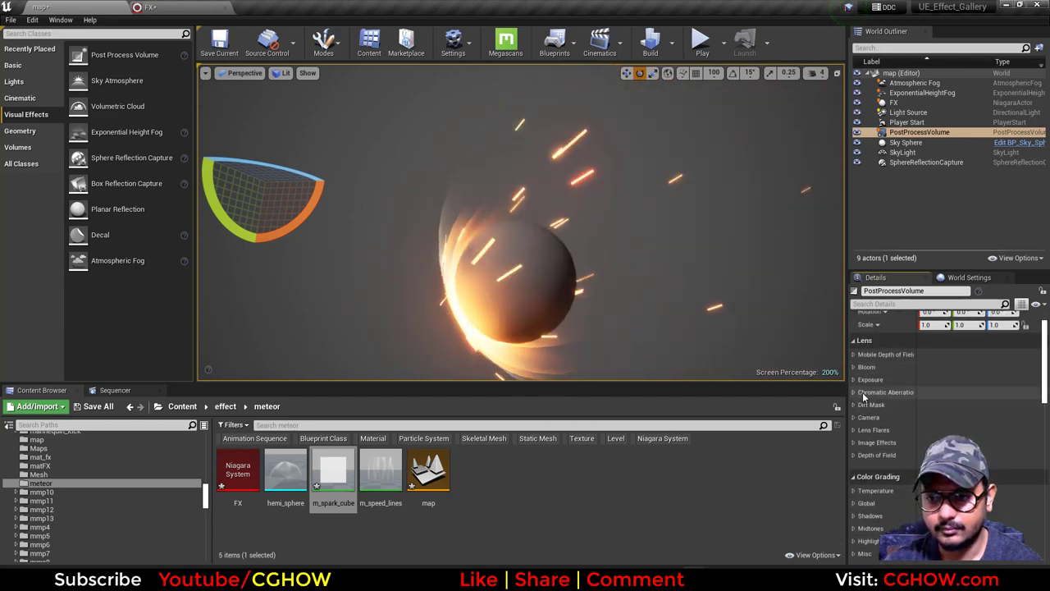
scroll(861, 410, down, 1)
click(860, 408)
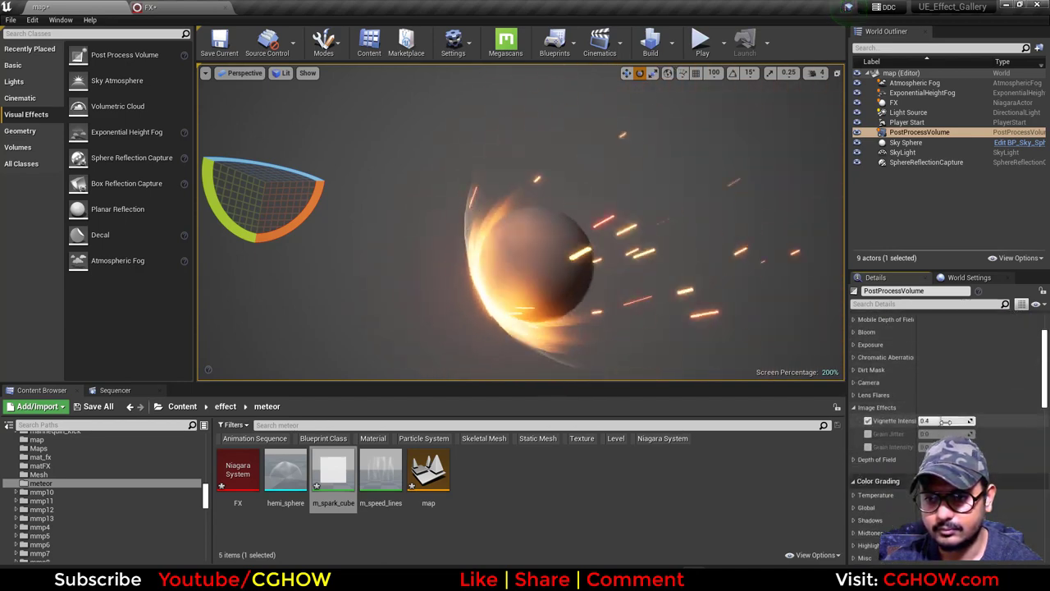
drag(945, 421, 972, 421)
- Enable the volume's global color grading contrast and set it to 1.34
scroll(857, 460, down, 2)
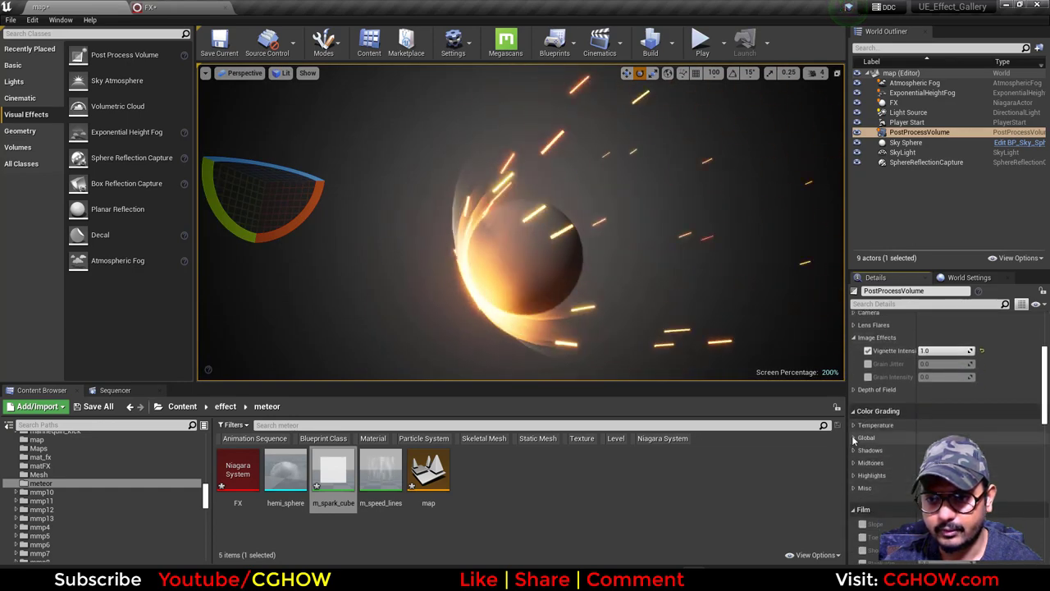
click(853, 438)
scroll(870, 433, down, 2)
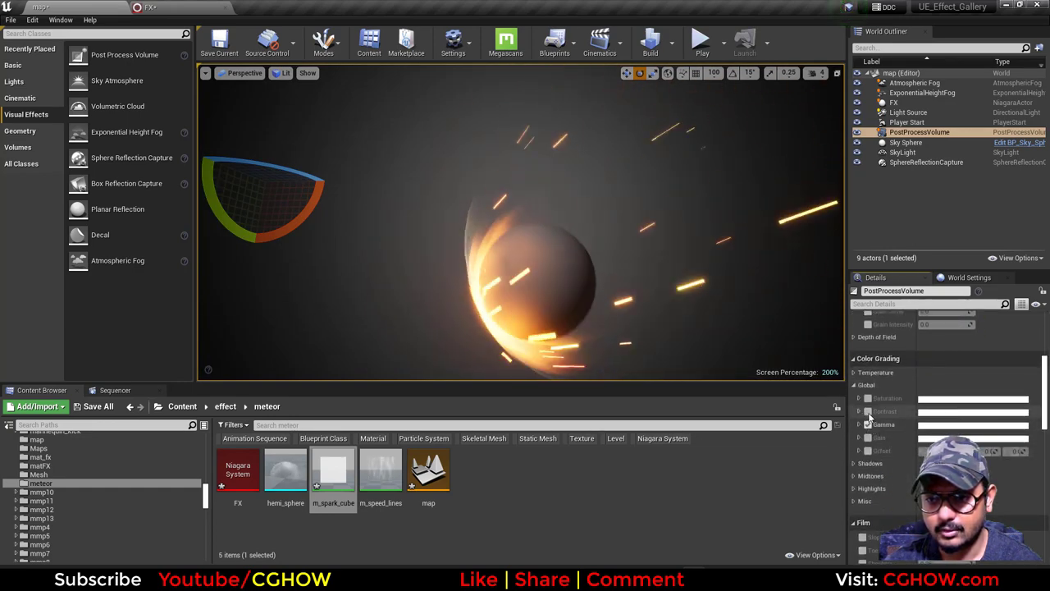
click(859, 411)
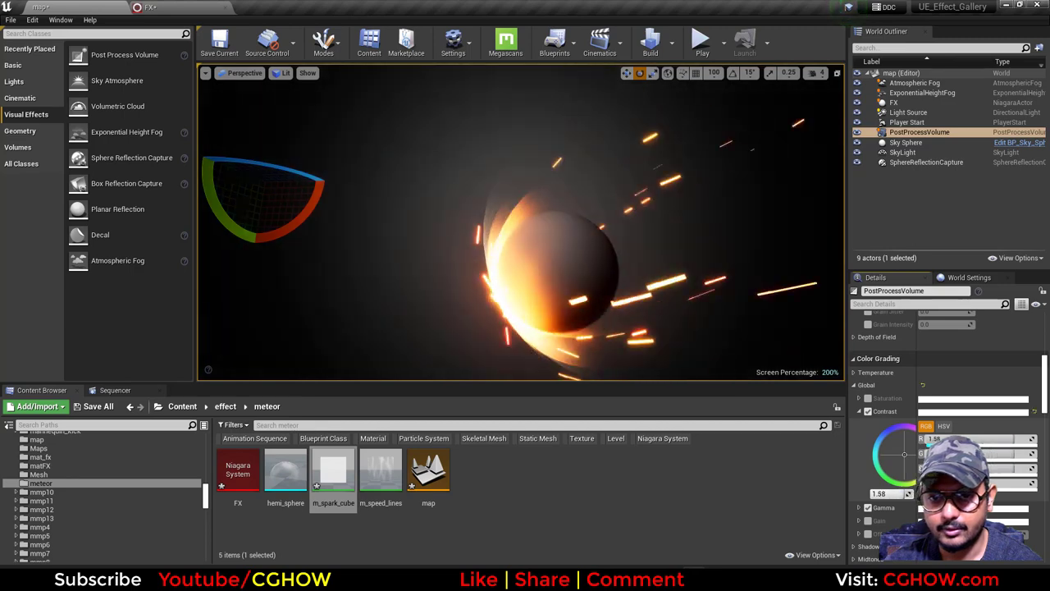
drag(899, 494, 885, 494)
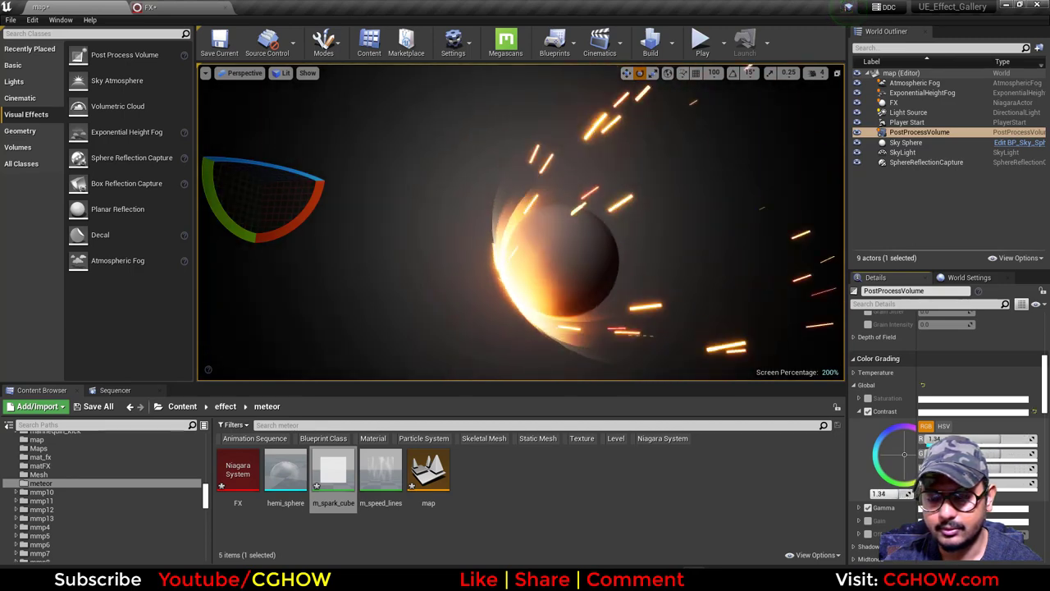
- Enable the volume's global saturation, set it to 1.22, and check the graded meteor in the viewport
scroll(902, 476, down, 2)
scroll(905, 443, down, 1)
click(868, 328)
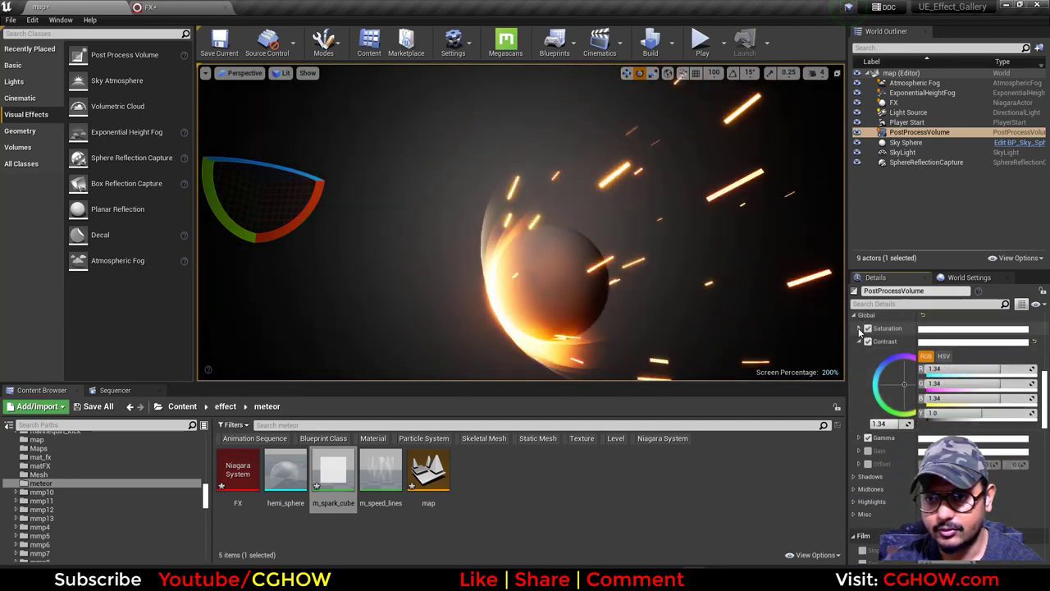
click(858, 328)
drag(890, 410, 907, 410)
scroll(694, 313, down, 2)
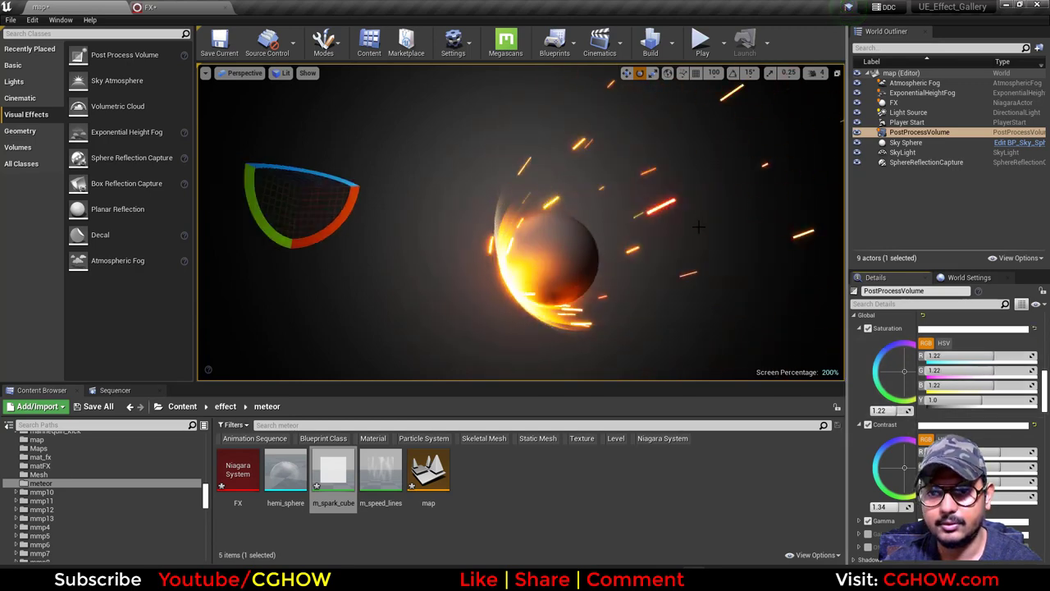
scroll(645, 344, up, 3)
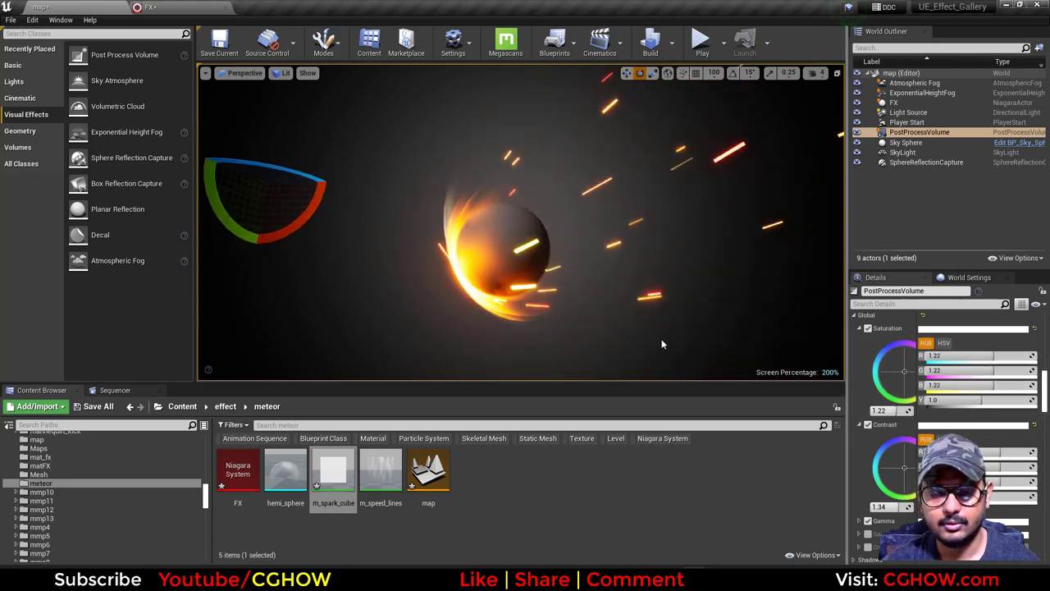
scroll(661, 345, down, 3)
- Return to the FX system and set the sparks emitter's spawn rate to 100
click(205, 8)
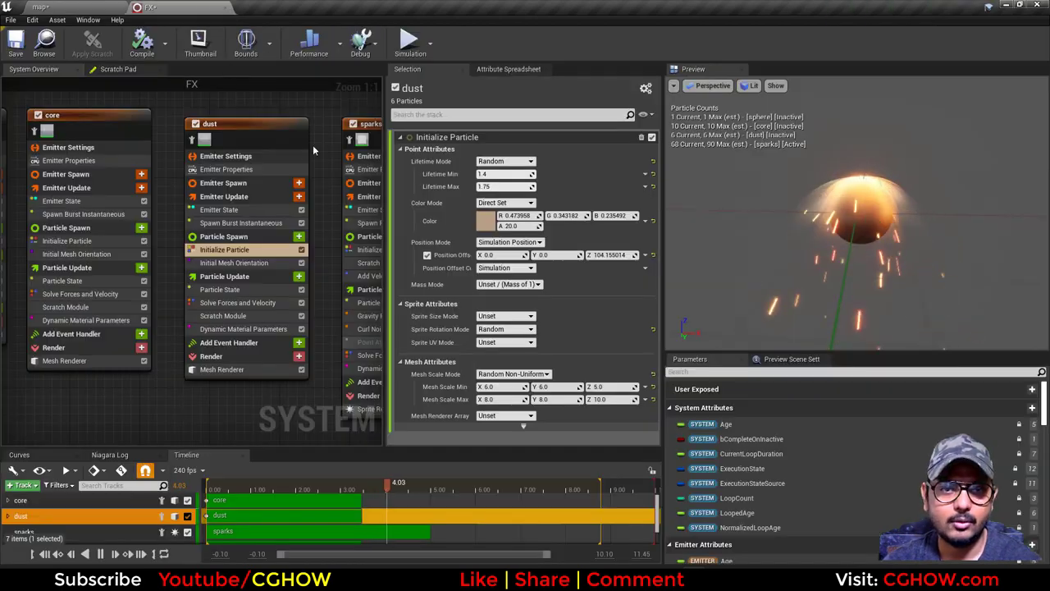
right_drag(216, 144, 379, 147)
click(259, 245)
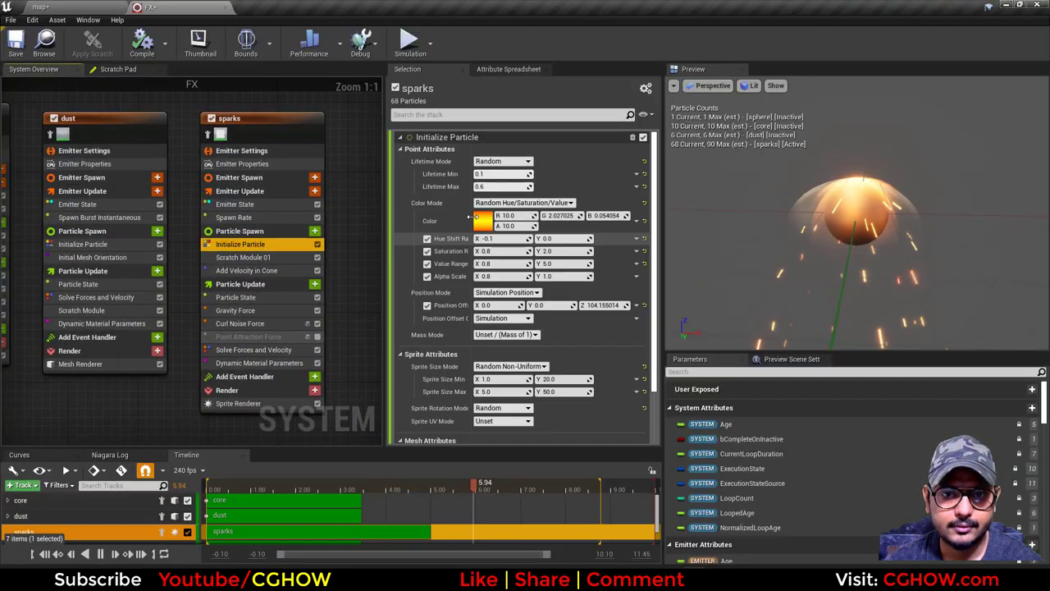
click(246, 217)
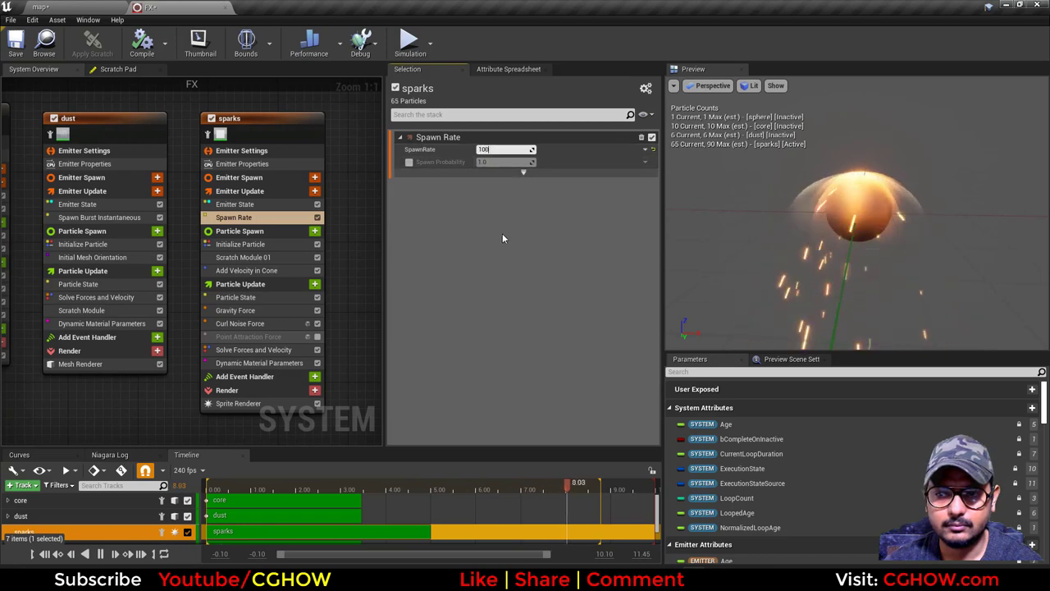
- Set the sparks' Curl Noise Force strength to about 5505 and review the keys of the Gravity Force curve
click(246, 324)
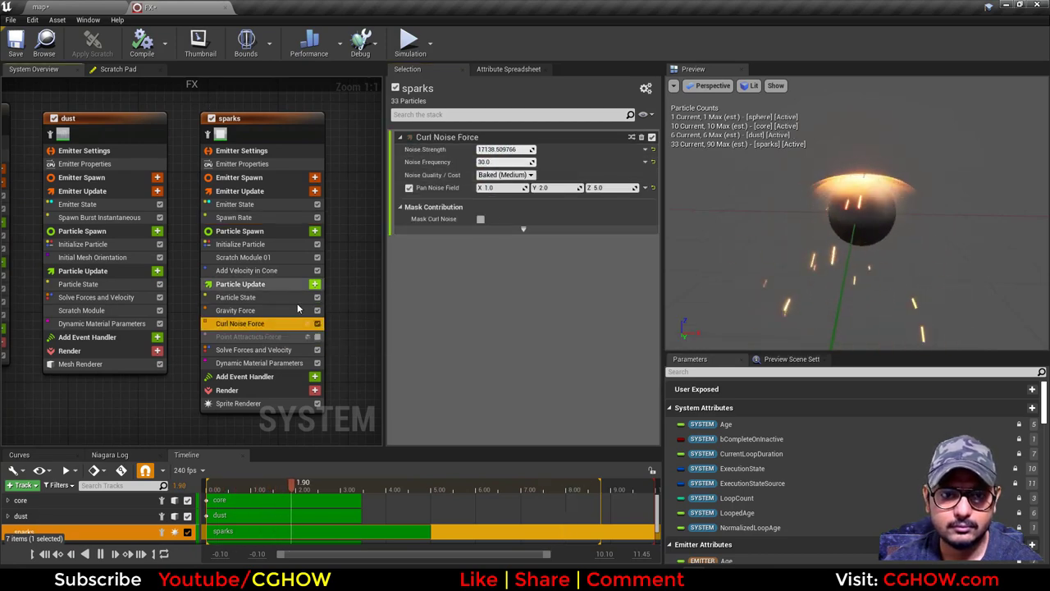
click(246, 310)
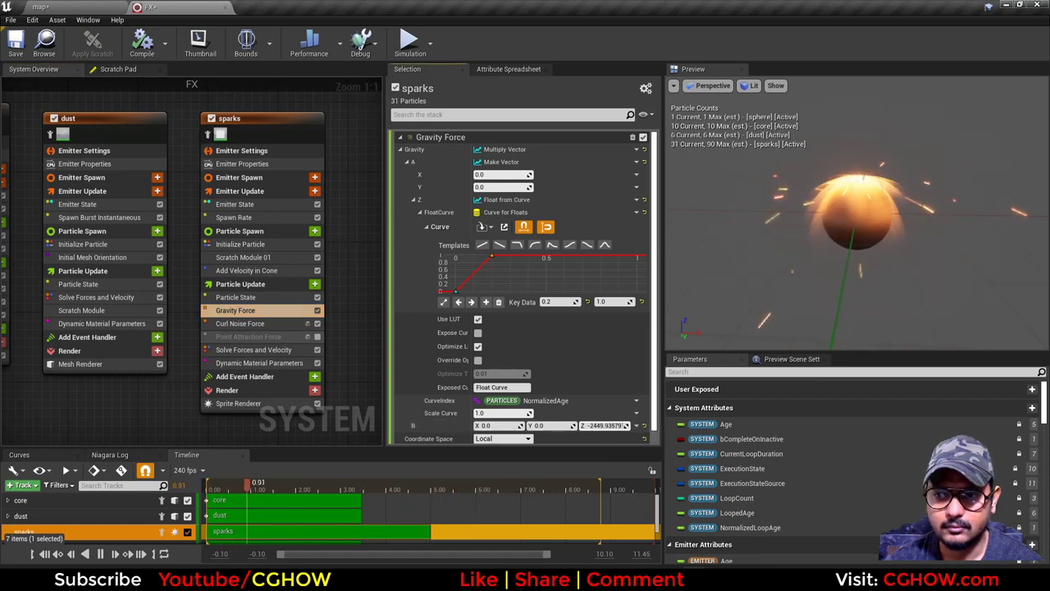
click(243, 325)
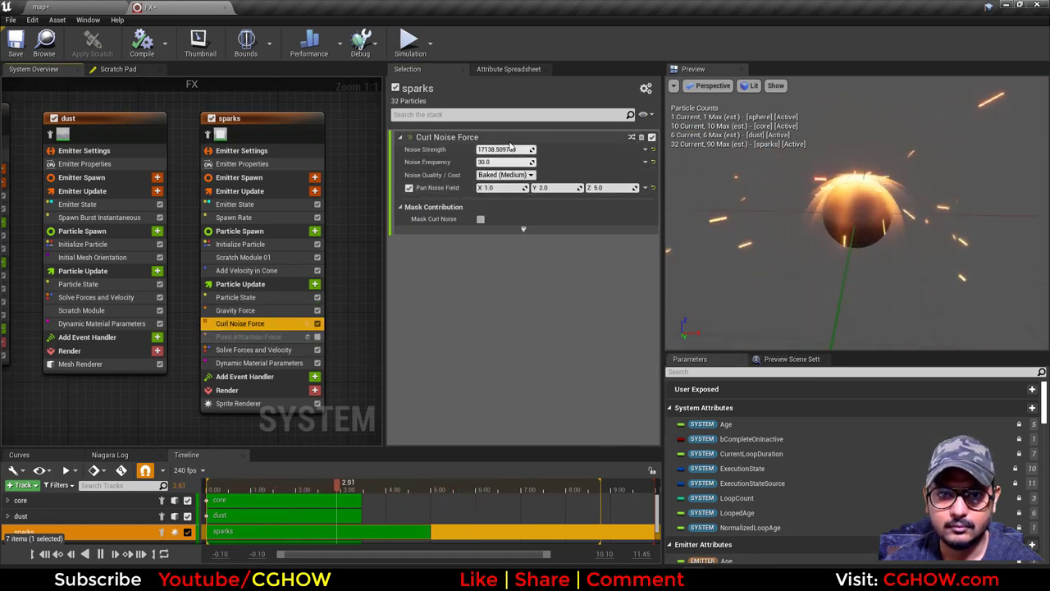
click(449, 161)
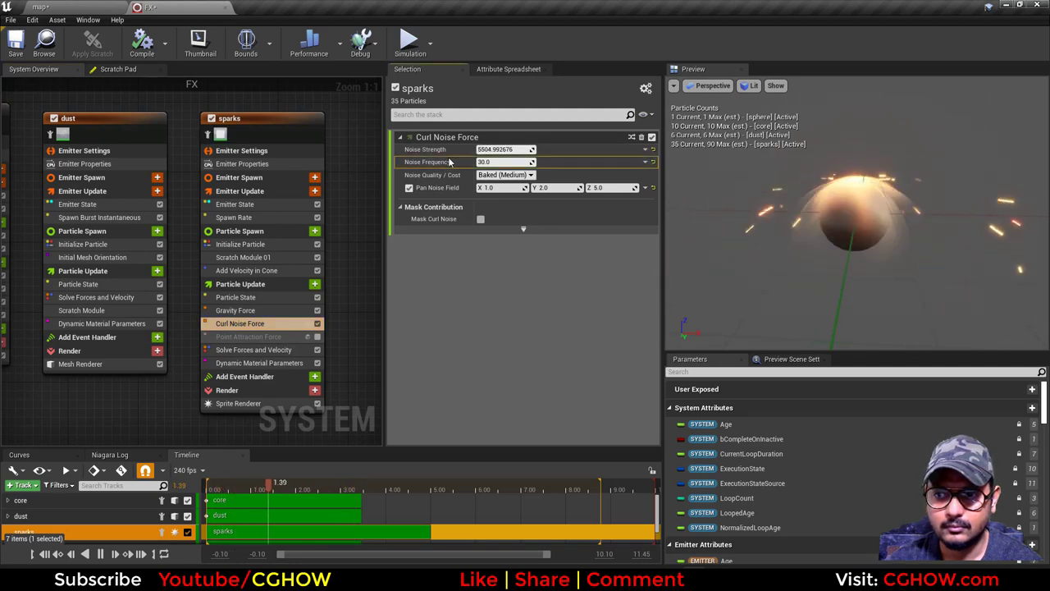
click(237, 312)
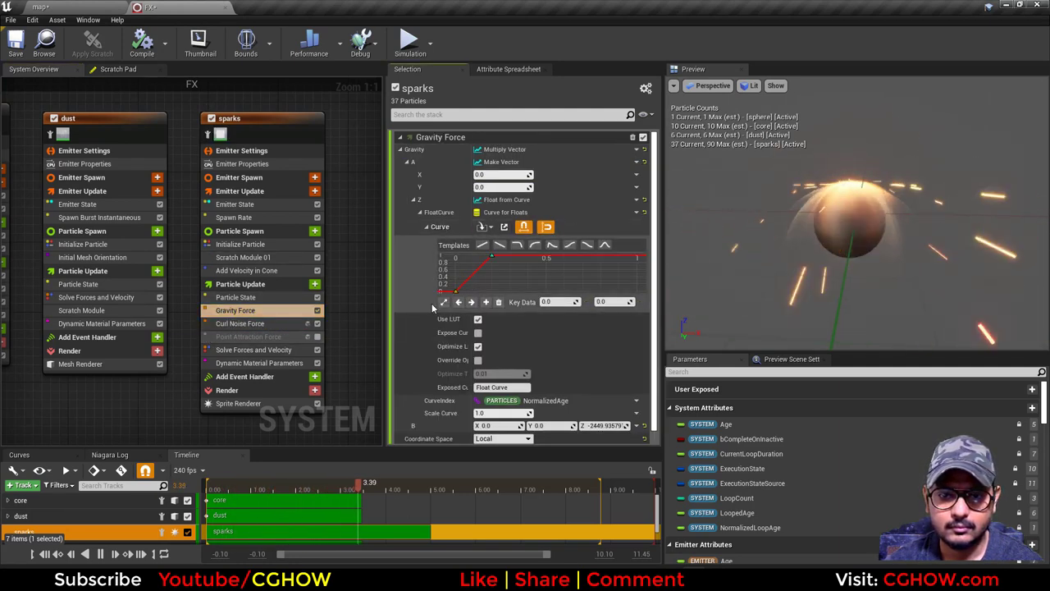
click(491, 255)
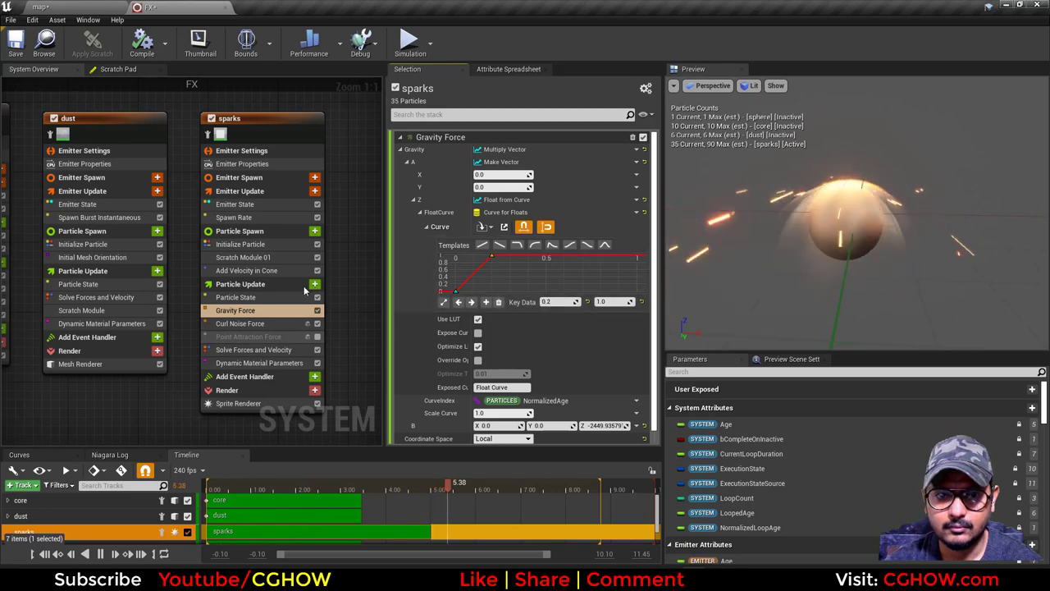
- Set the sparks' Add Velocity in Cone strength to about 496 and check the result in the map level
click(246, 271)
drag(505, 150, 484, 149)
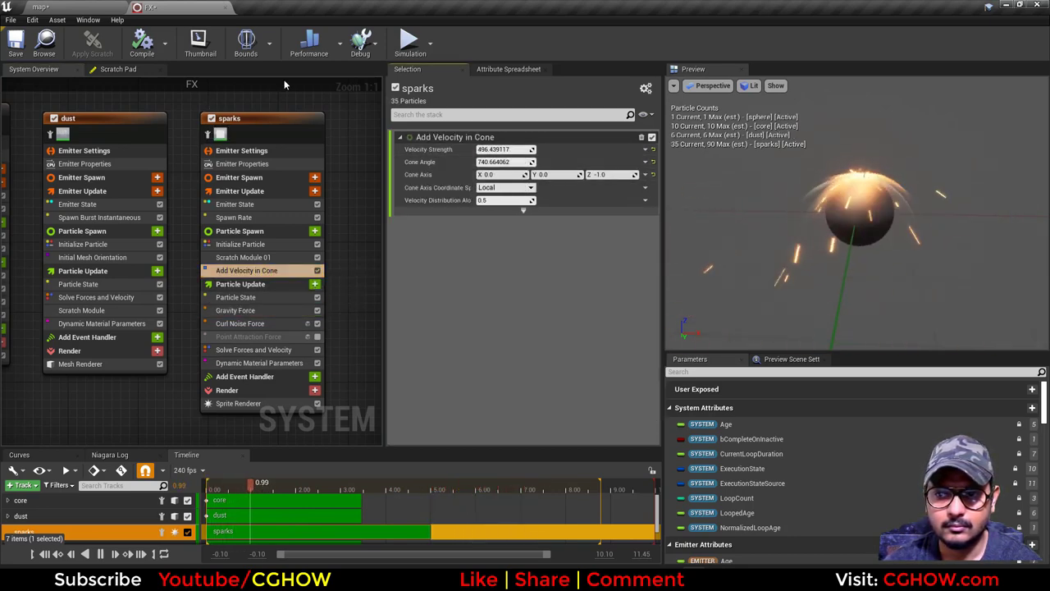
click(55, 6)
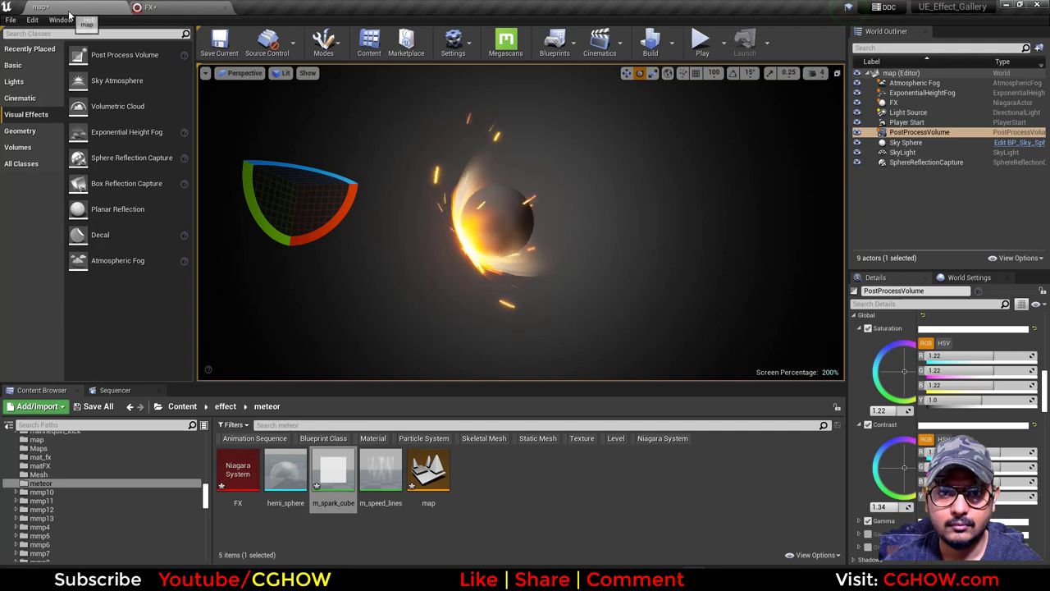
- Set the Z of the sparks' Gravity Force multiplier B to about -5695, and compare the map's meteor with the YouTube reference video
click(188, 6)
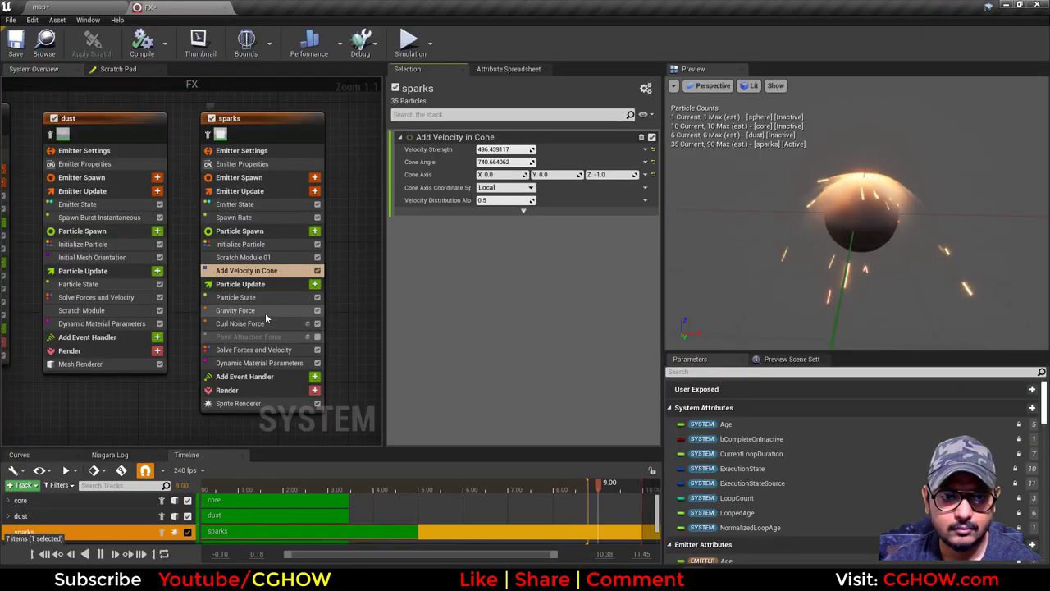
drag(605, 426, 568, 425)
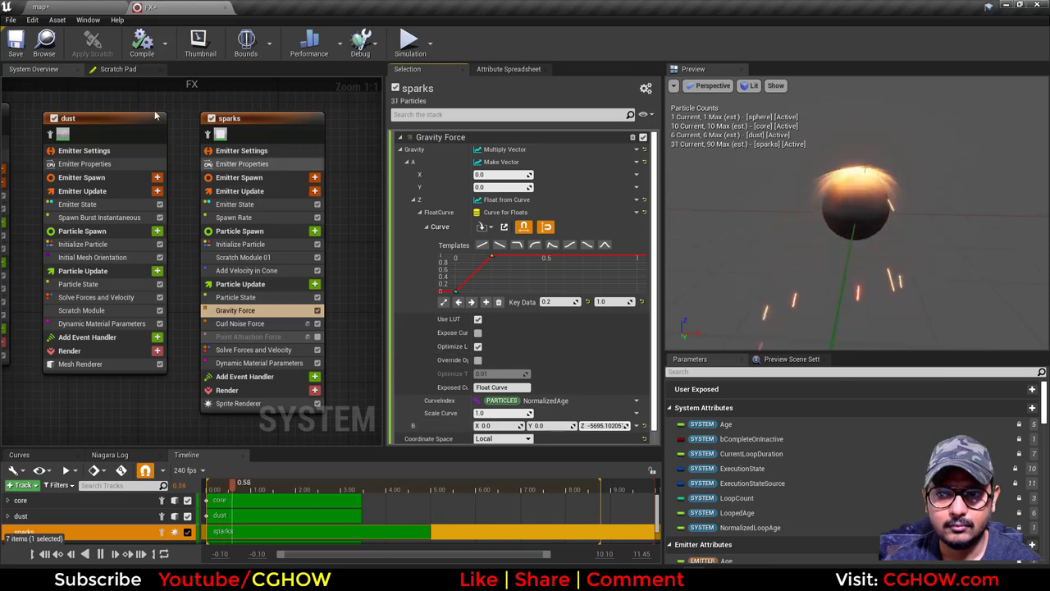
click(78, 6)
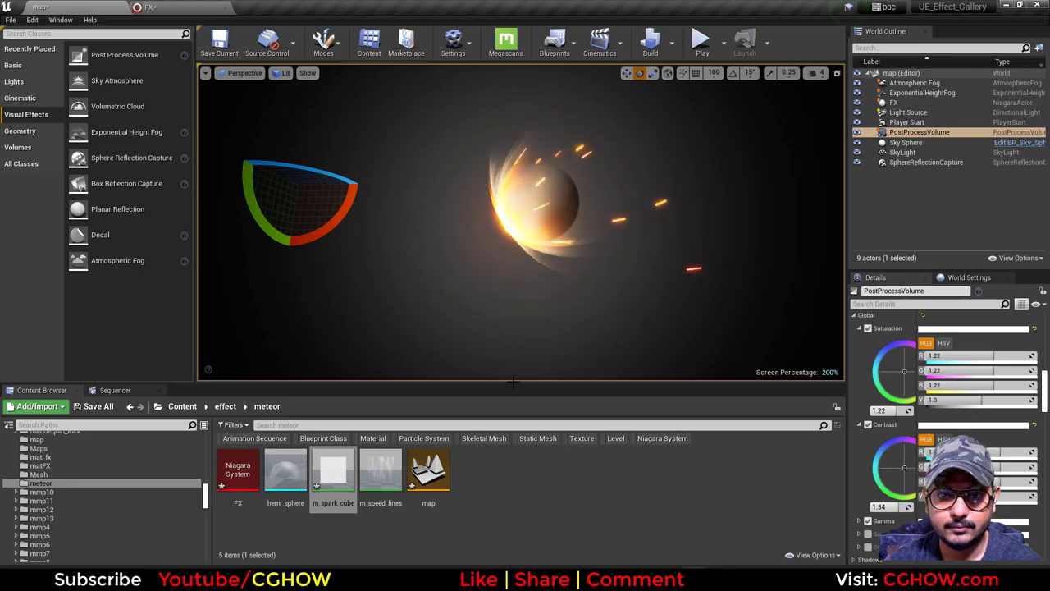
click(583, 578)
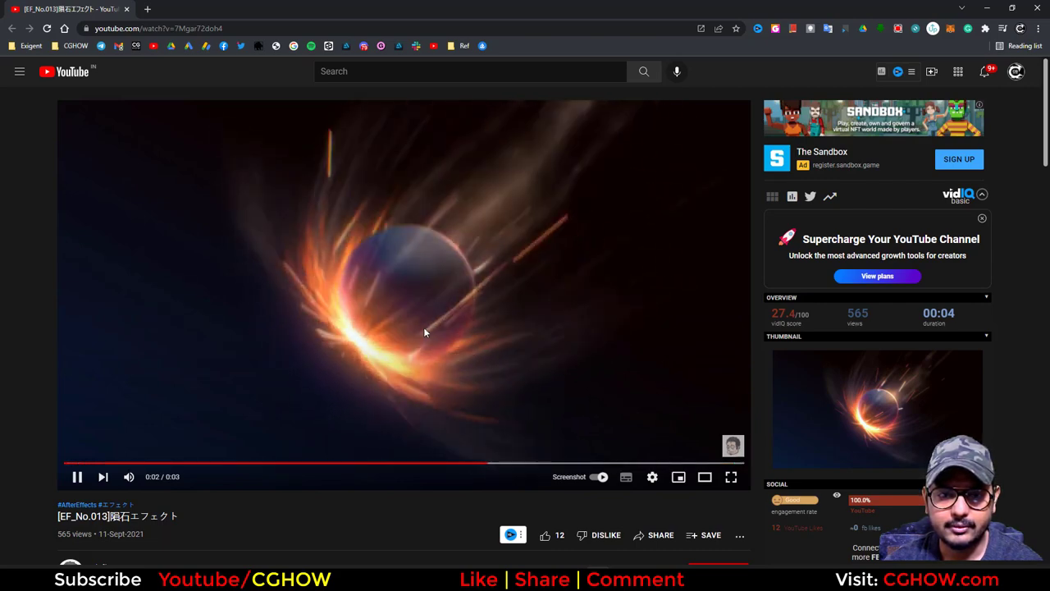
click(988, 8)
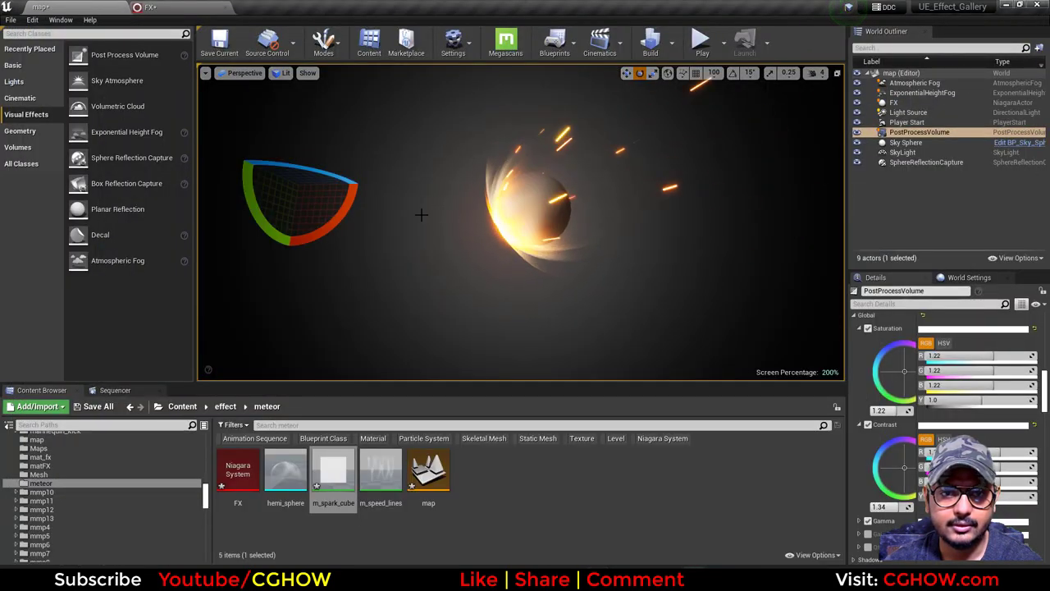
- Add a point light to the level just below the fiery side of the meteor sphere
click(25, 82)
drag(103, 80, 432, 290)
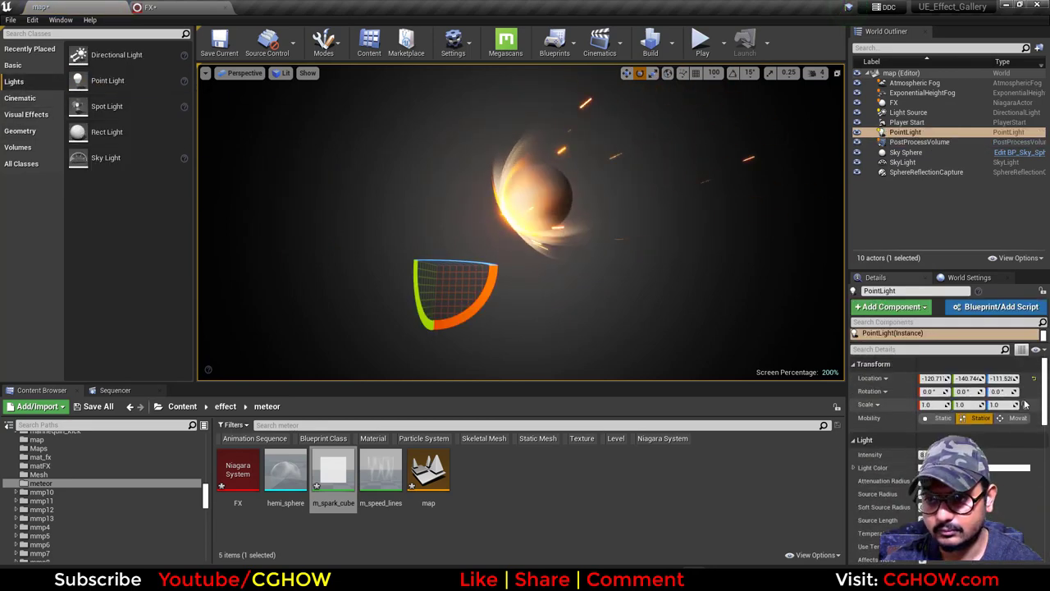
- Set the point light's color to a saturated orange, about R 1.0, G 0.29, B 0.0
click(1009, 468)
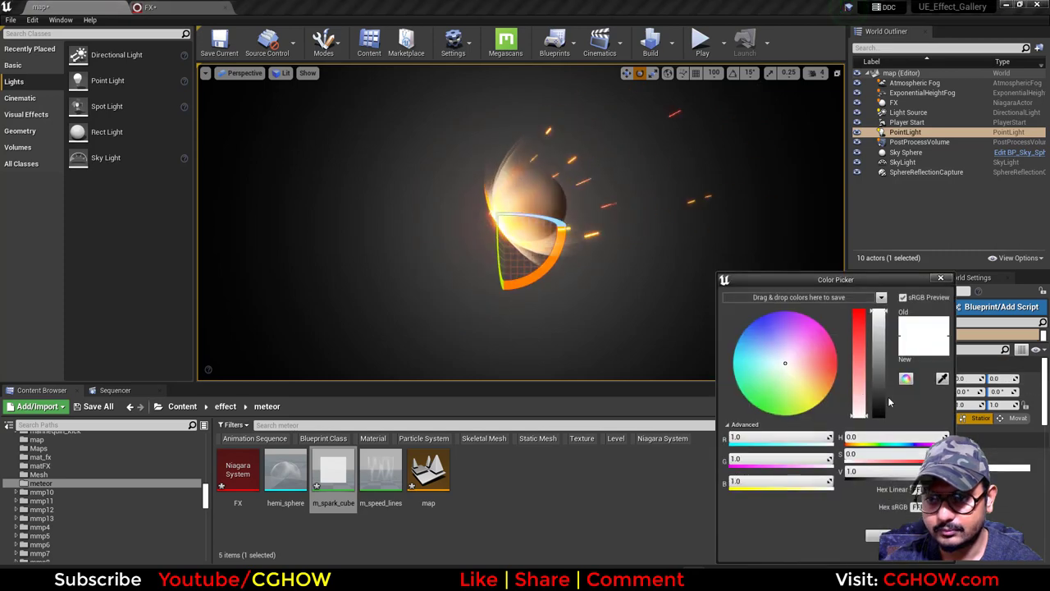
drag(820, 381, 873, 395)
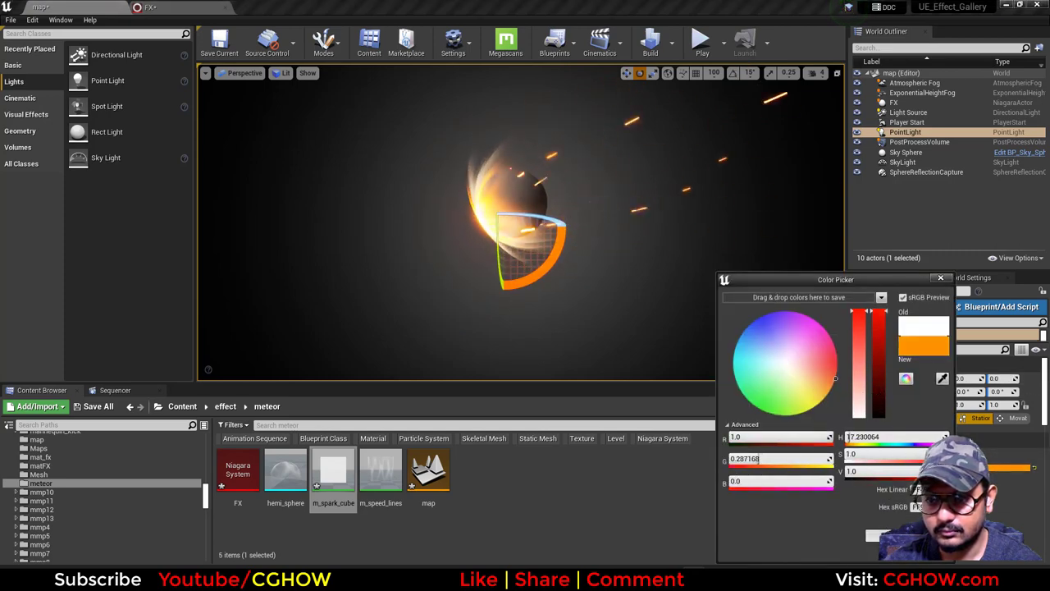
click(888, 535)
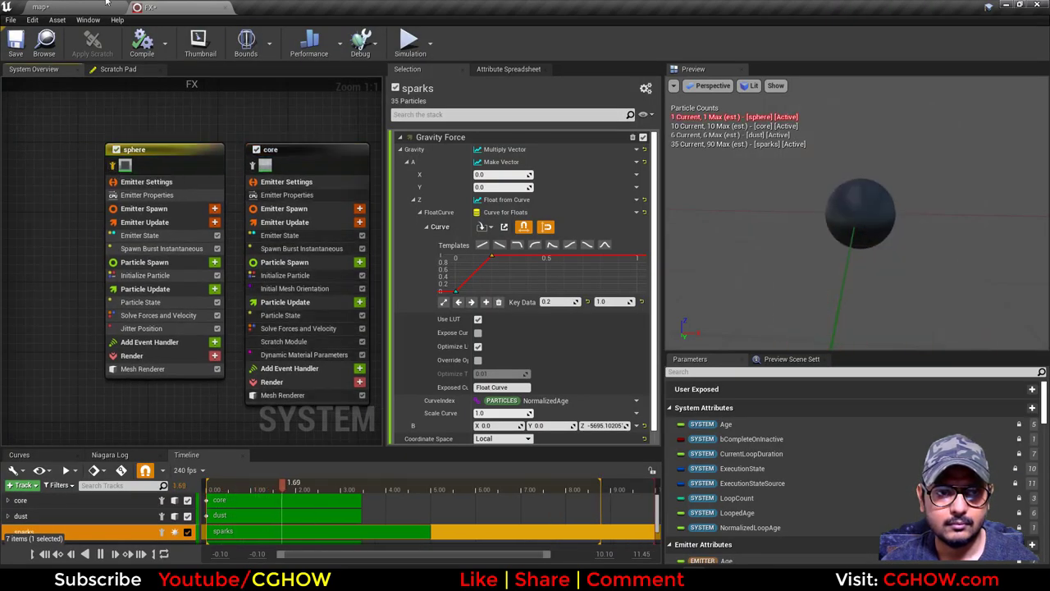
- Move the point light nearer the meteor sphere's fiery side, to about Y -55 and Z -40.5
click(105, 4)
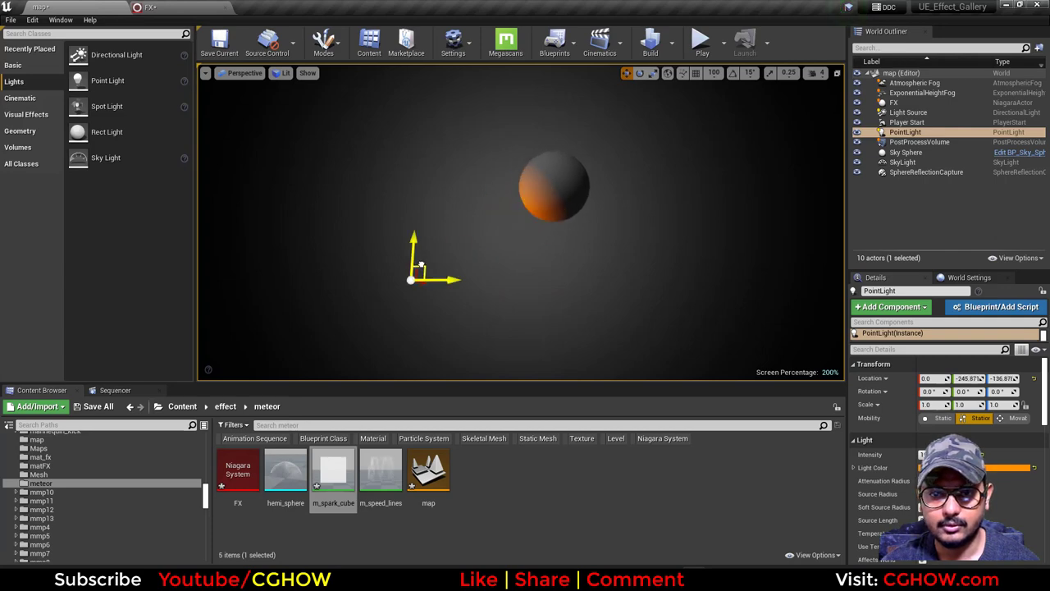
drag(420, 265, 525, 221)
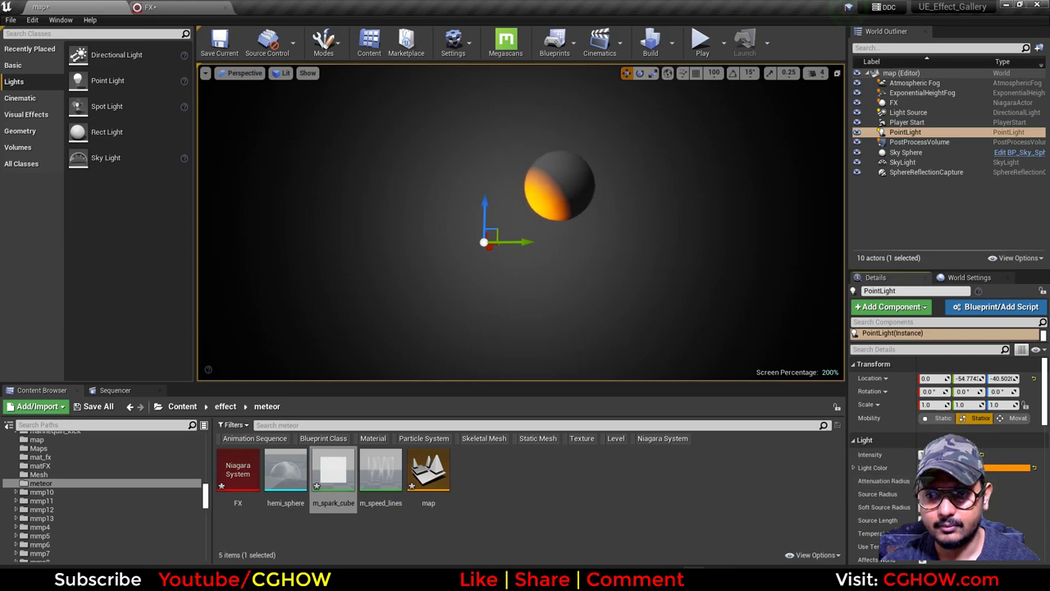
click(169, 7)
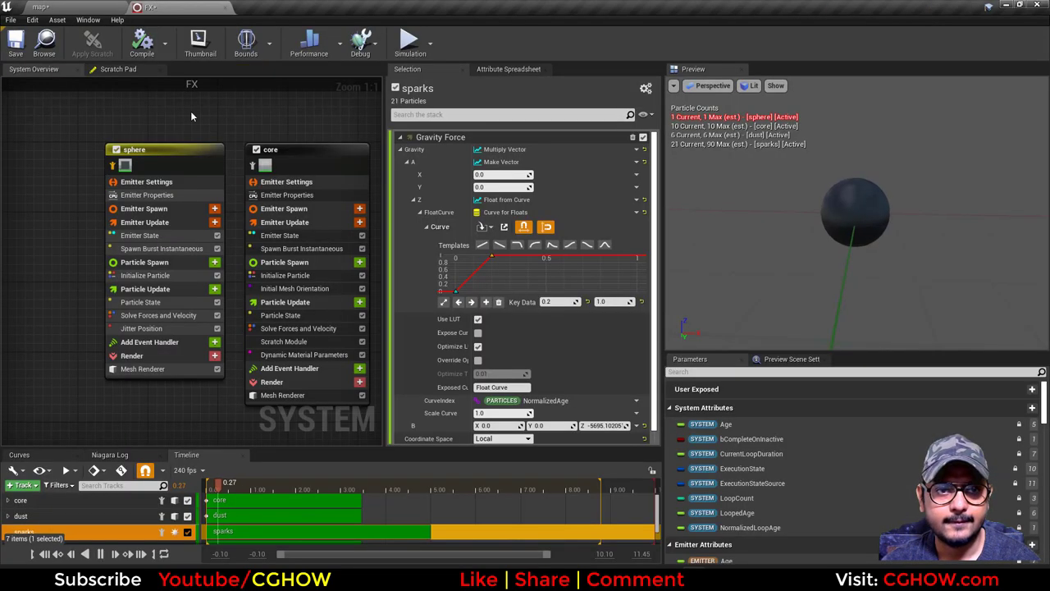
click(63, 6)
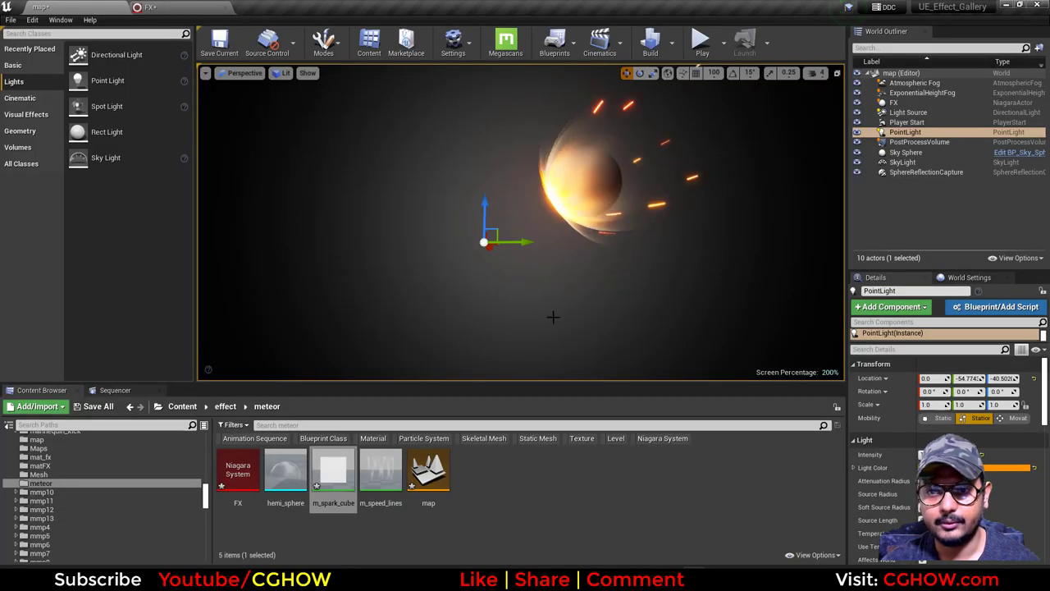
- Check the relit meteor in the map level and save the modified FX, m_spark_cube and map assets
right_drag(553, 316, 626, 295)
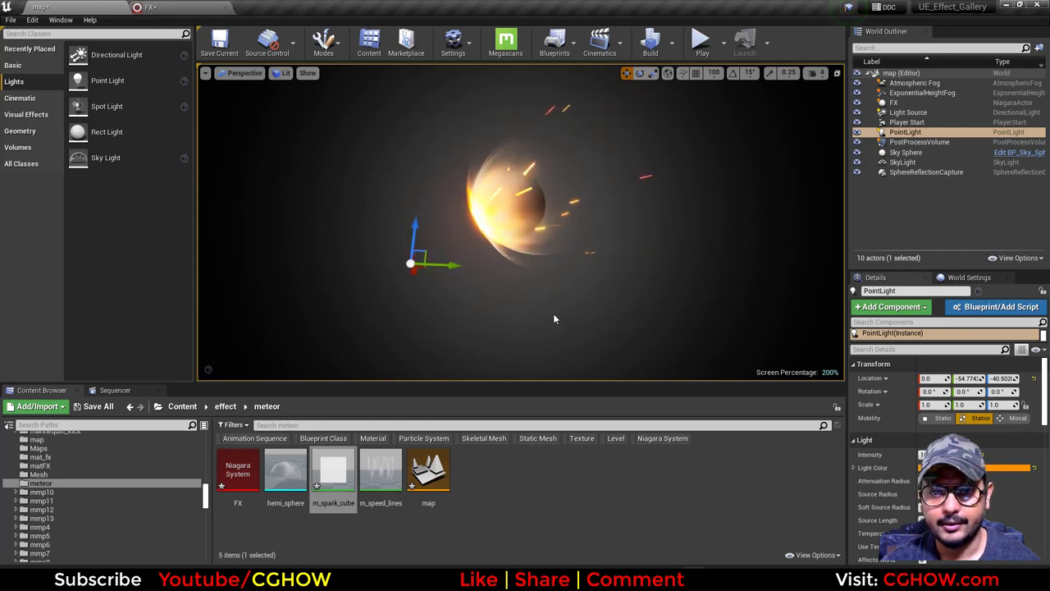
right_drag(555, 319, 489, 304)
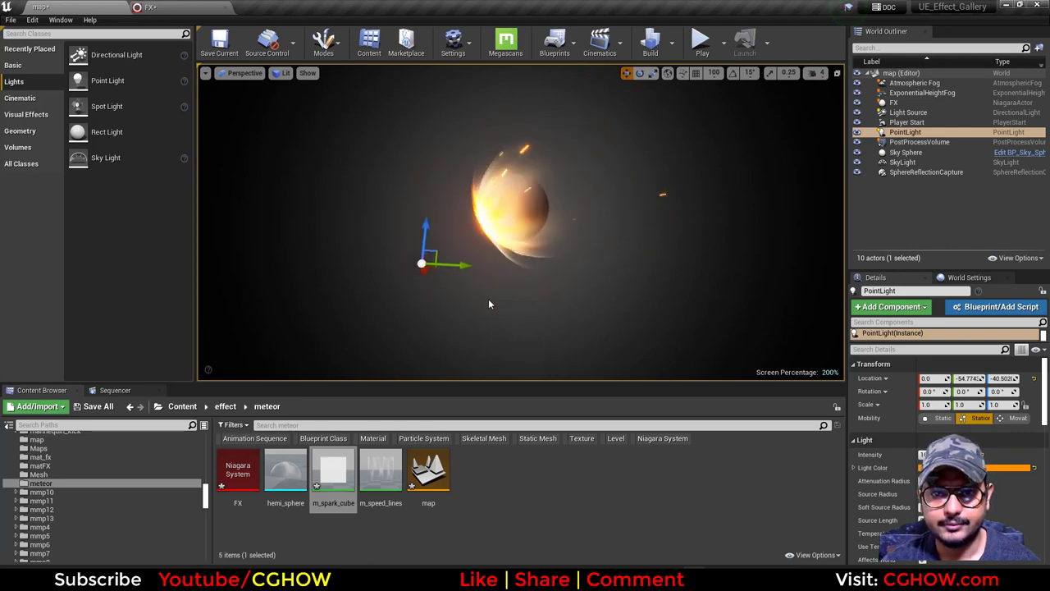
click(92, 406)
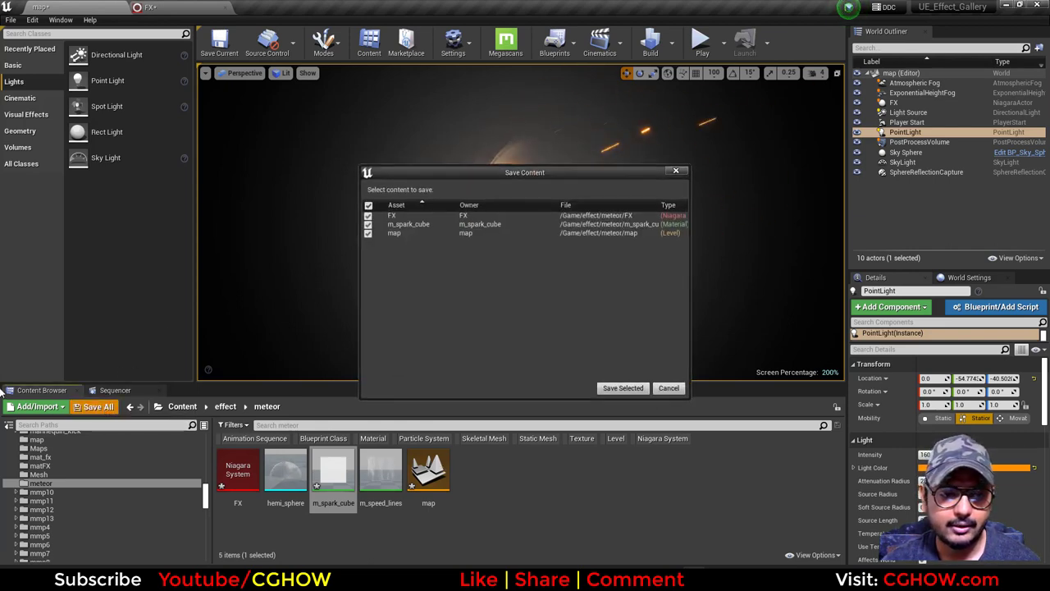
click(621, 388)
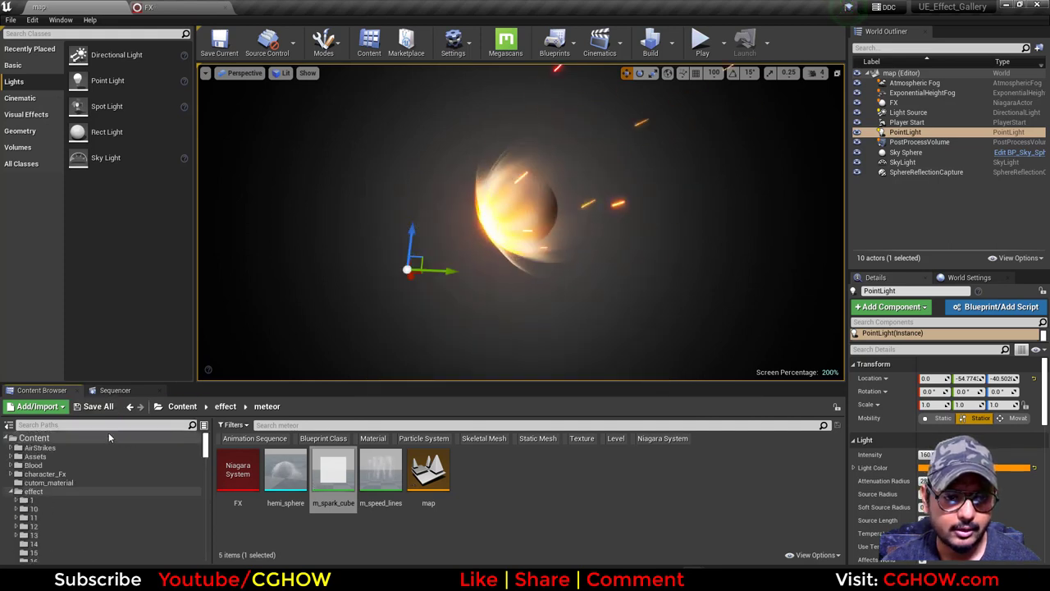
- Search the whole Content folder for materials matching "smoke"
click(108, 436)
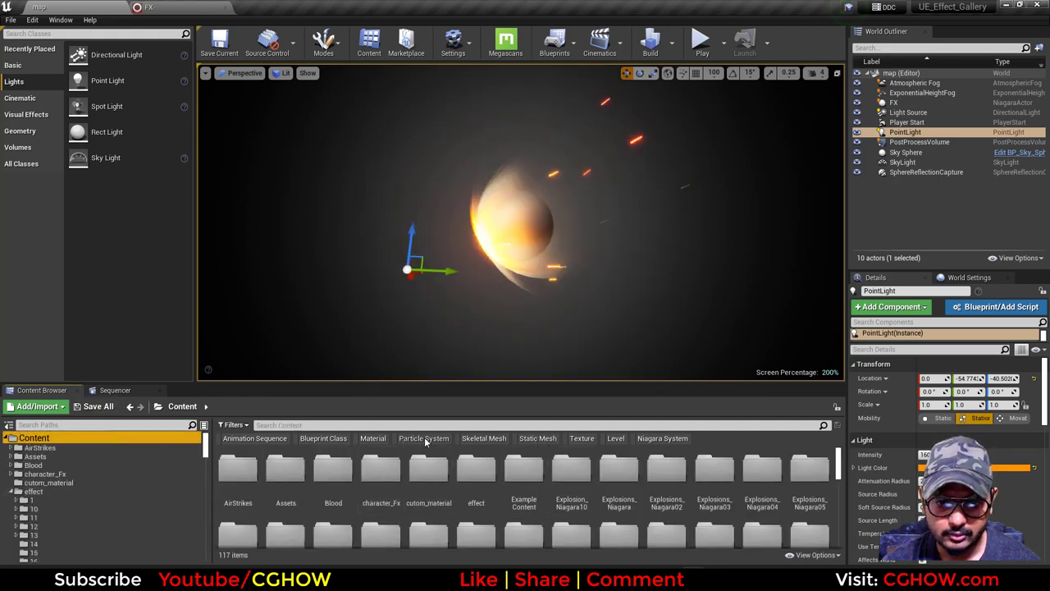
click(369, 439)
click(371, 425)
text(s)
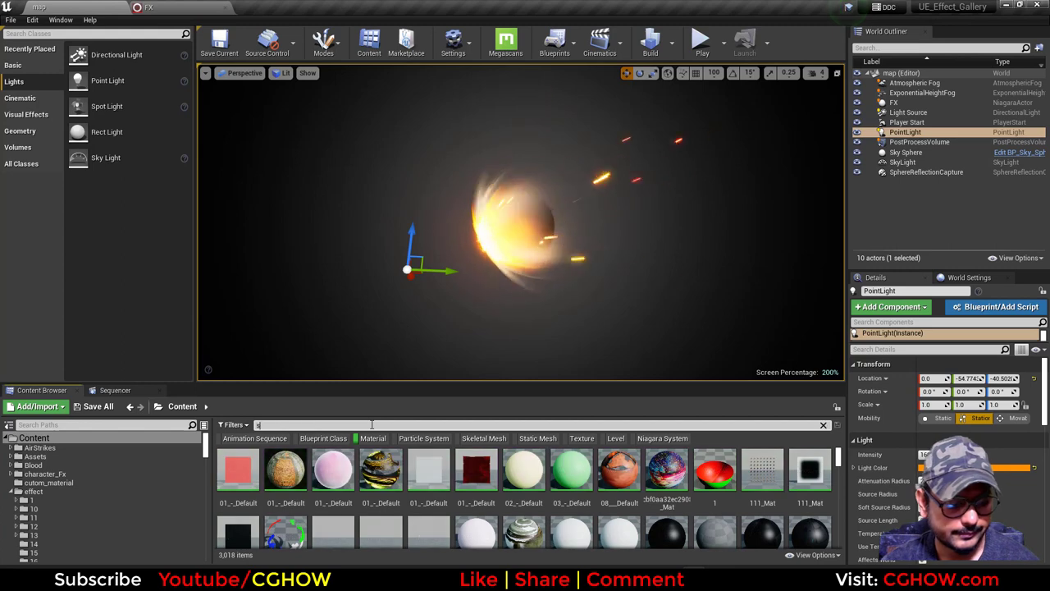
text(moke)
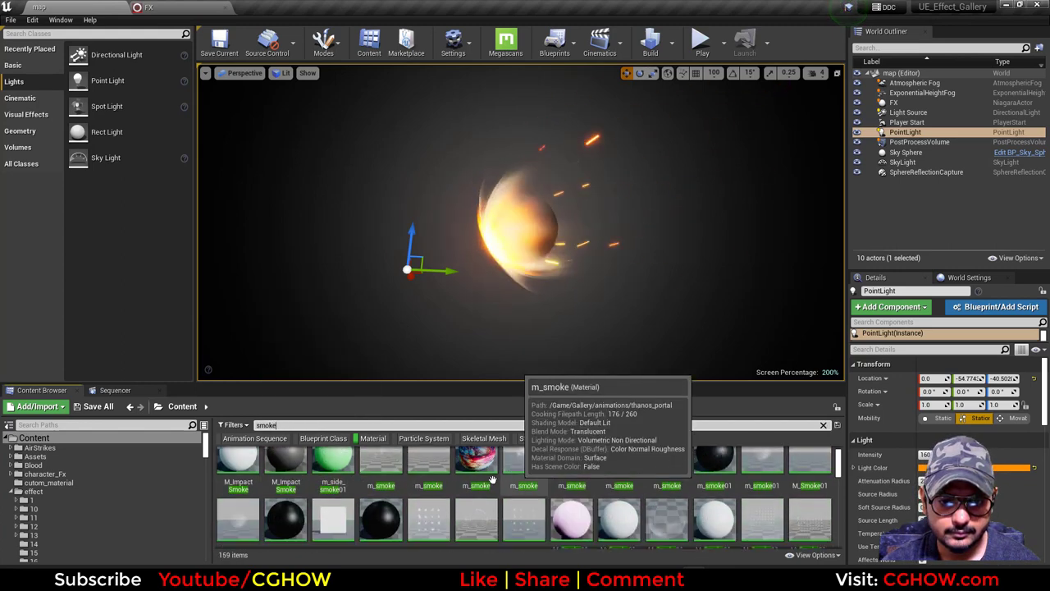
- Inspect the noise-based m_smoke01 material's Texture Sample, preview it on a plane, and close the material
double_click(428, 516)
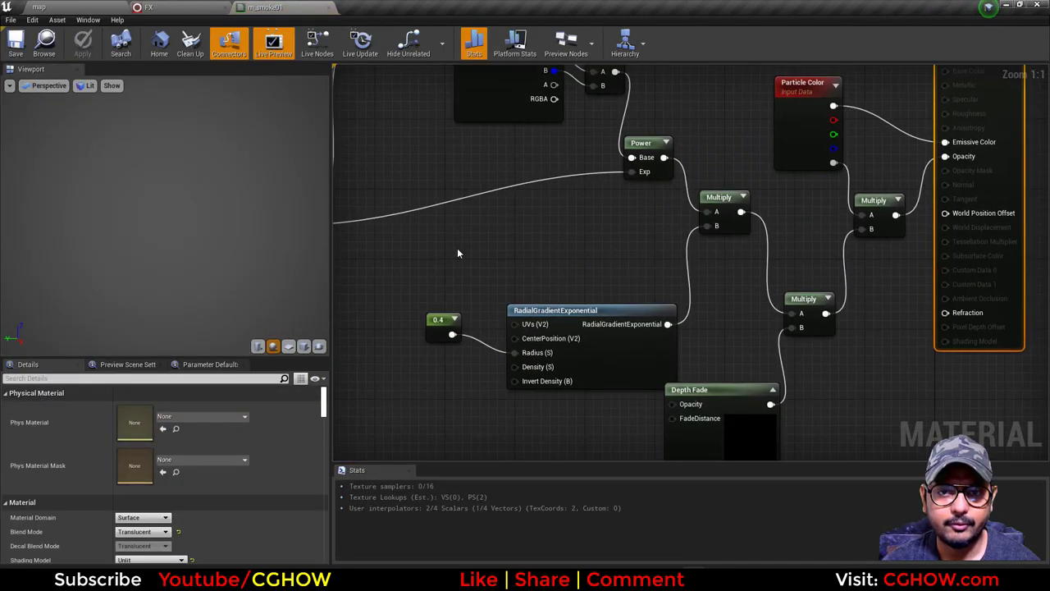
click(610, 212)
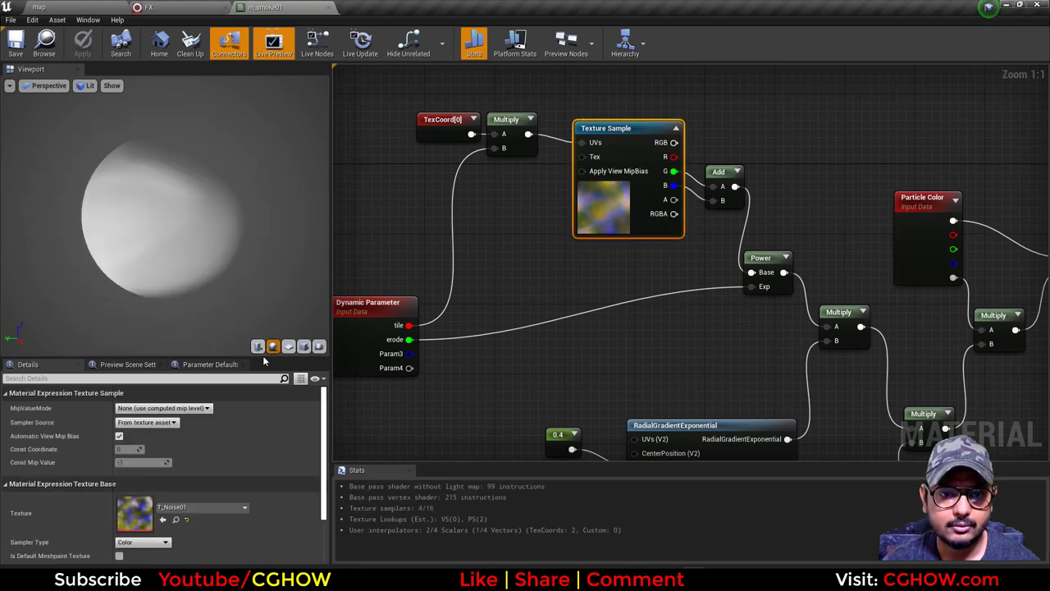
click(288, 347)
middle_click(311, 4)
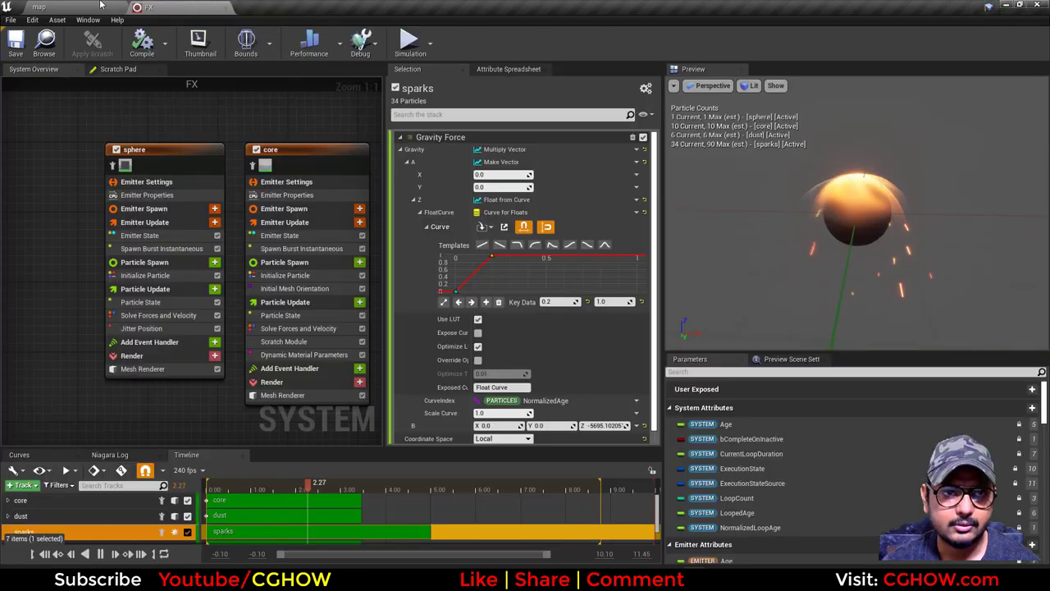
- Open the M_Smoke01 material that samples T_Smoke01_SubUV_4x4 and preview it on a plane
click(99, 5)
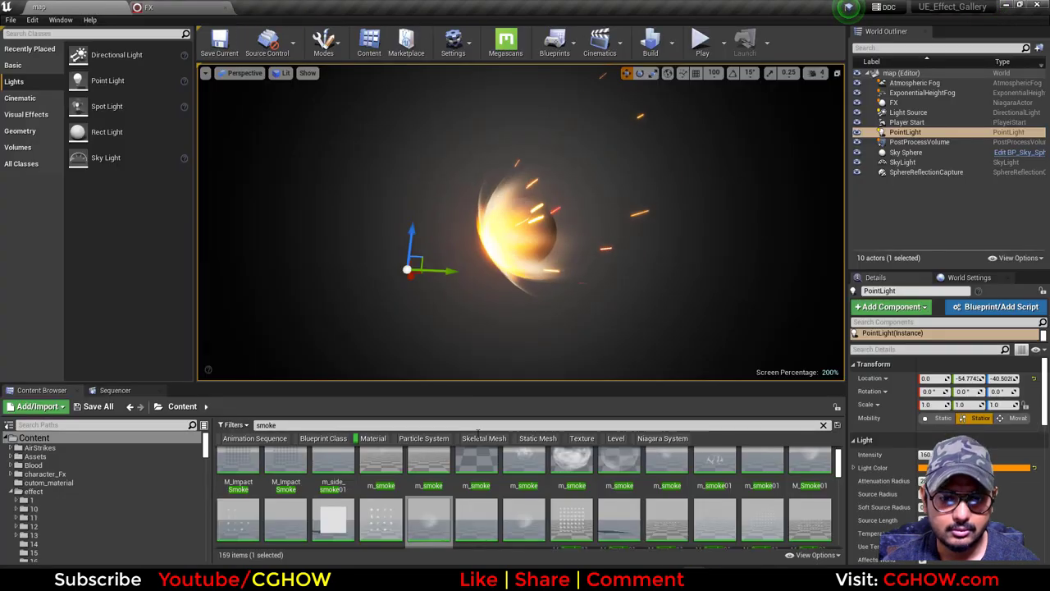
double_click(380, 504)
click(545, 341)
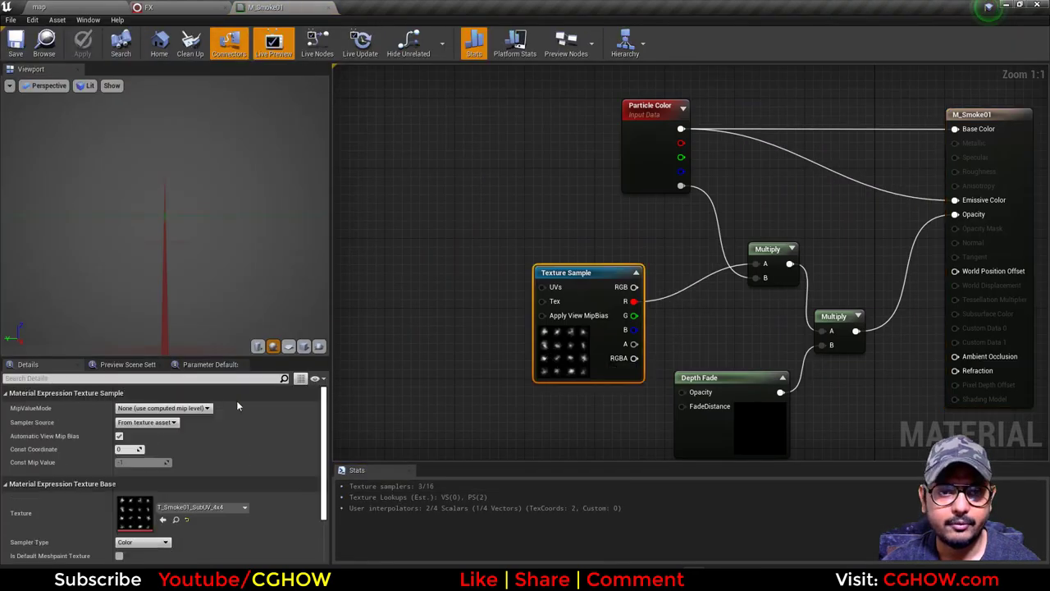
click(288, 346)
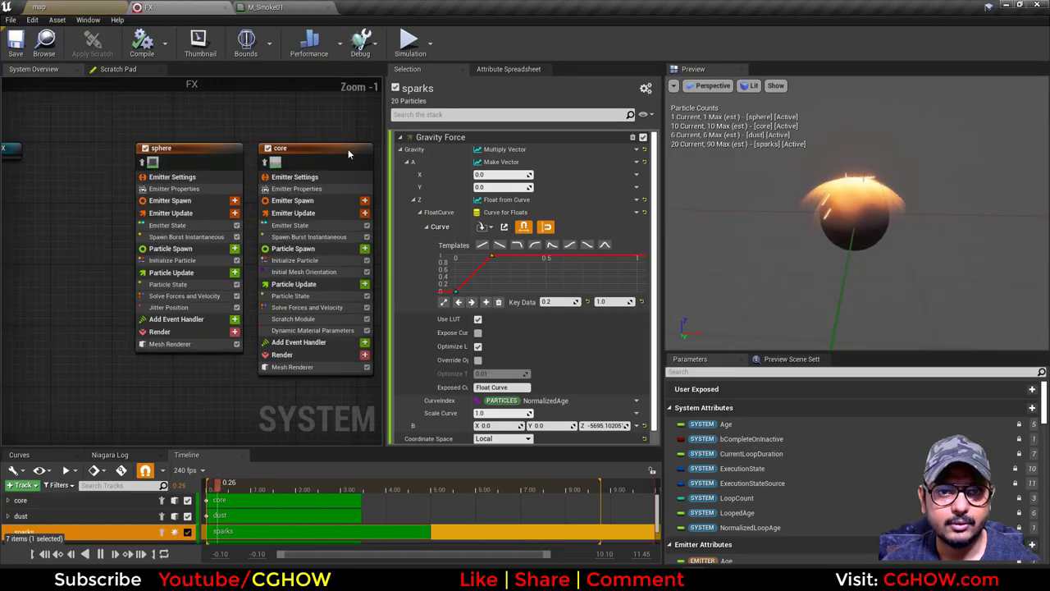
- Duplicate the sparks emitter in the FX Niagara system
right_drag(348, 150, 7, 138)
scroll(357, 131, down, 1)
right_drag(357, 131, 262, 129)
click(167, 169)
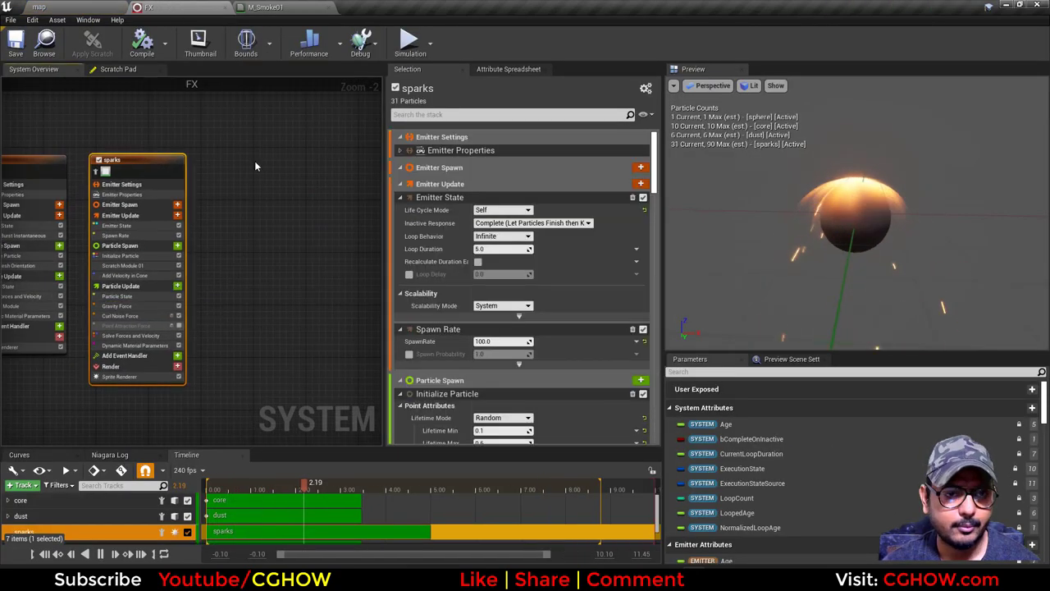
key(ctrl+c)
key(ctrl+v)
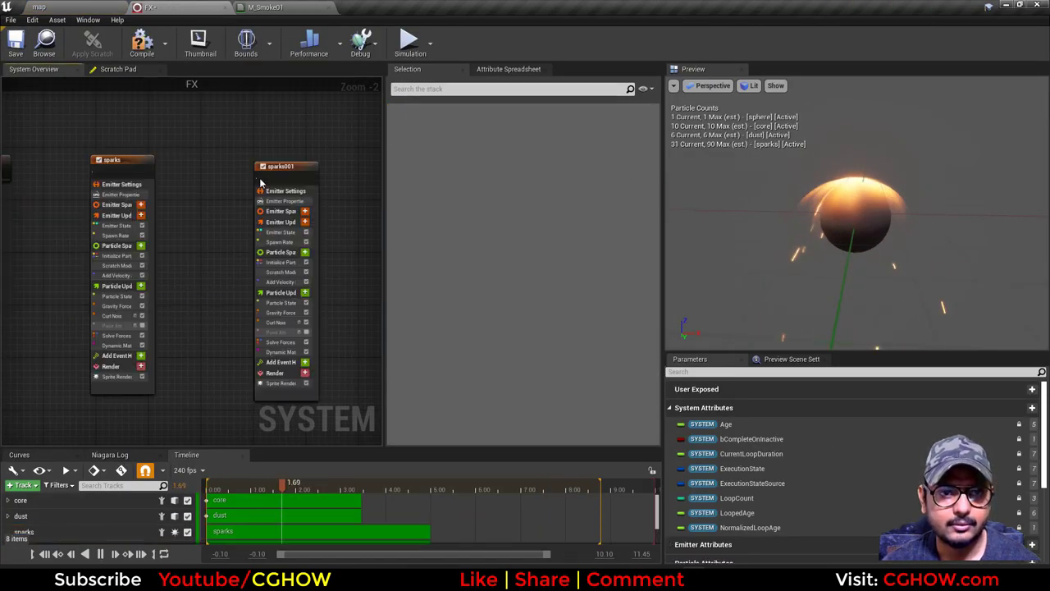
- Assign M_Smoke01 to the duplicated sparks emitter's Sprite Renderer and set its Sub Image Size to X 4, Y 4
click(312, 382)
click(522, 183)
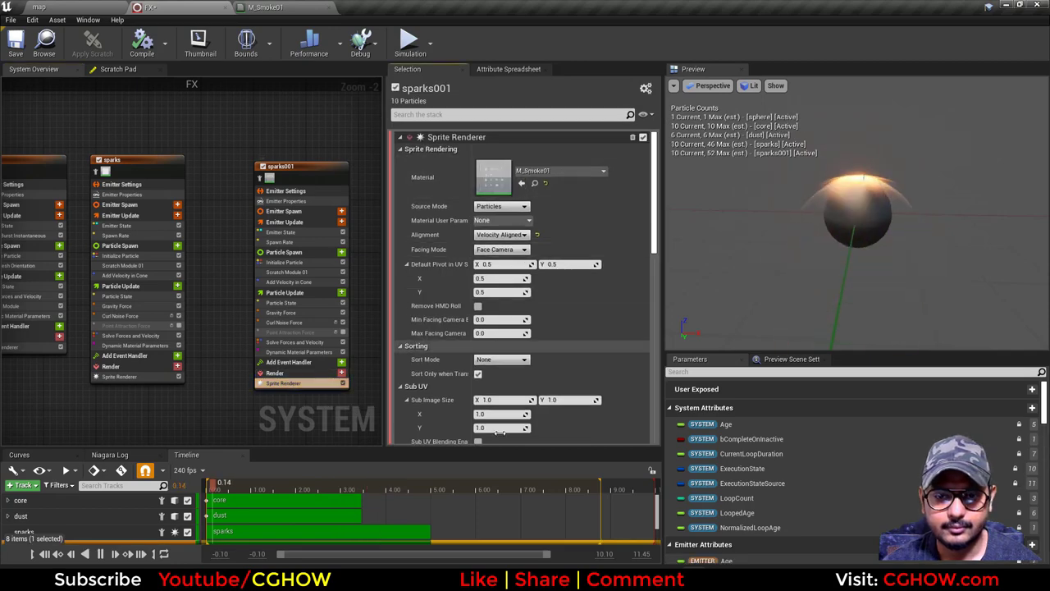
click(500, 400)
text(4)
key(Return)
click(555, 399)
text(4)
key(Return)
- Add a Sub UVAnimation module to the duplicated emitter's Particle Spawn, with End Frame 15 and Random animation mode
scroll(297, 237, up, 3)
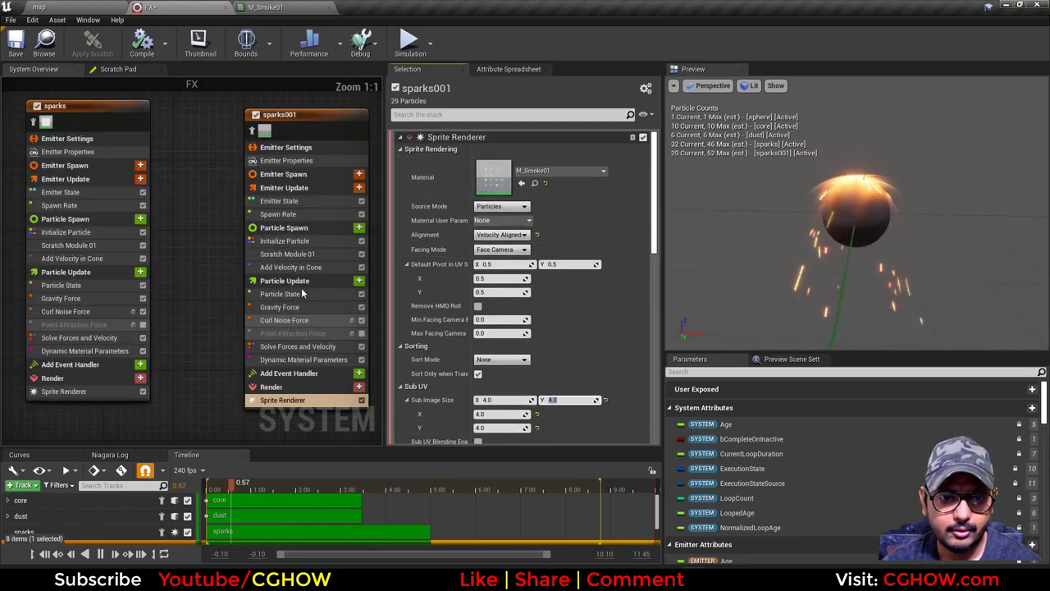
click(301, 238)
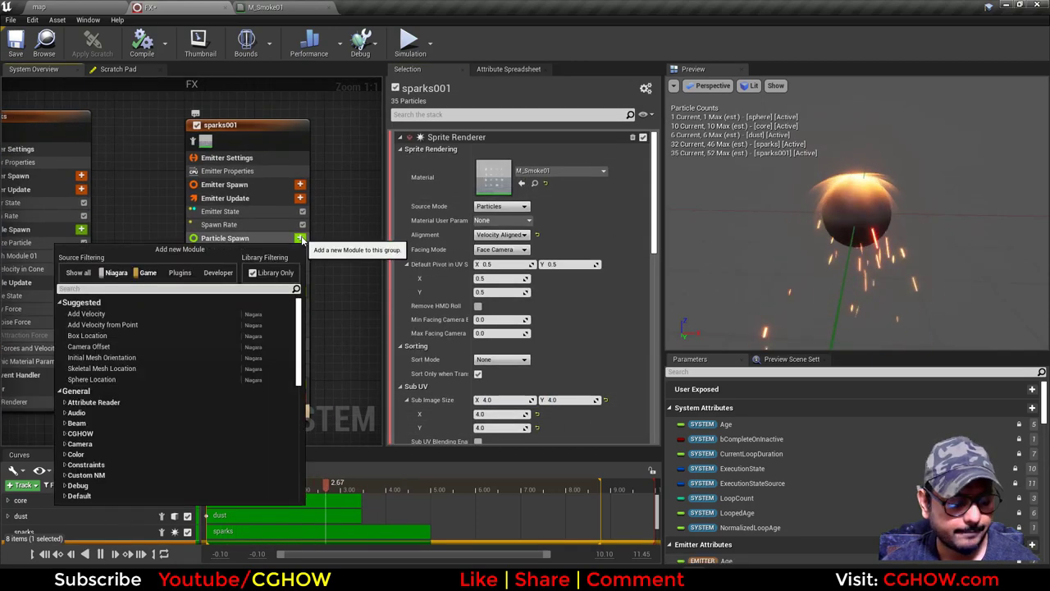
text(anim)
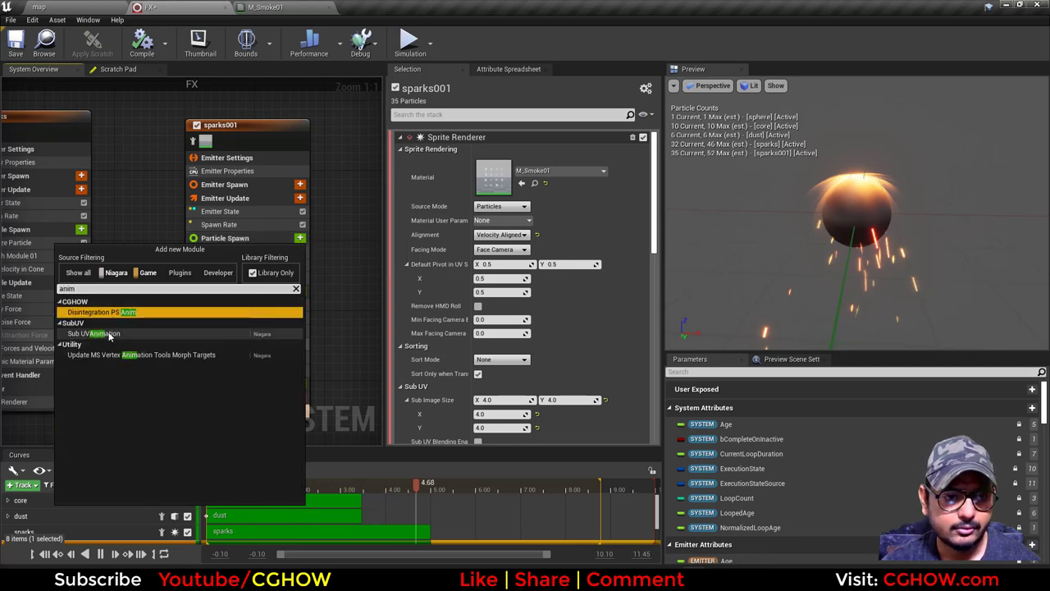
click(109, 334)
click(492, 176)
text(1)
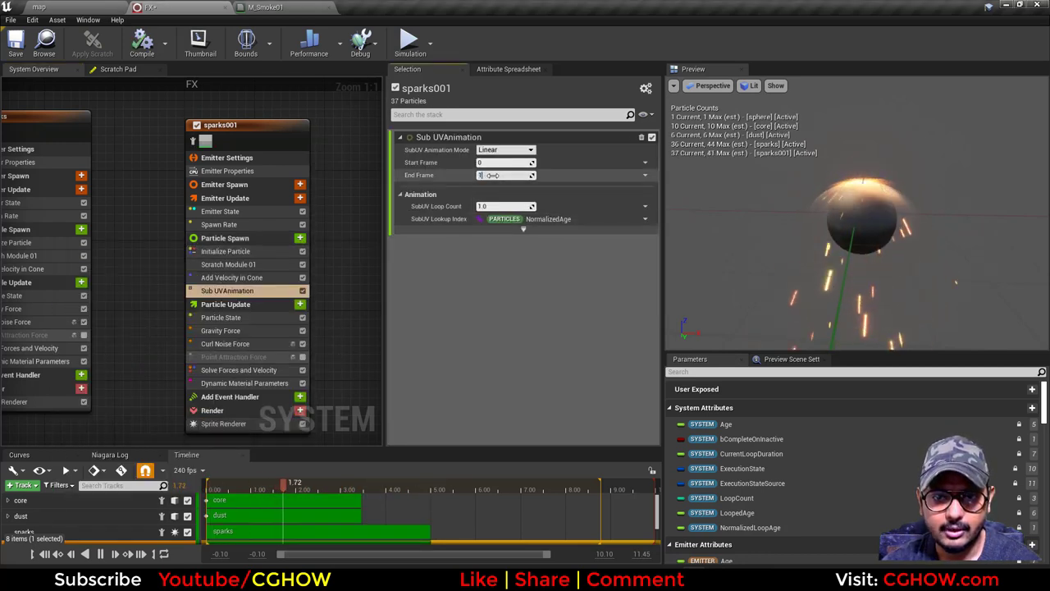
text(5)
key(Return)
click(496, 150)
click(493, 175)
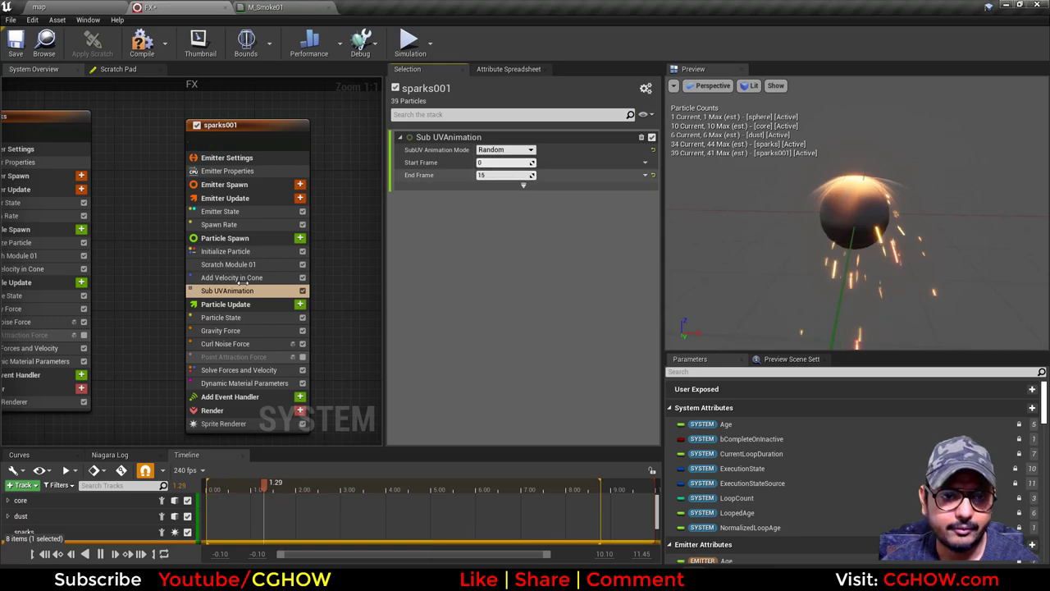
- Delete the Add Velocity in Cone module from the duplicated emitter and review the settings of Scratch Module 01
click(223, 281)
right_drag(140, 287, 116, 270)
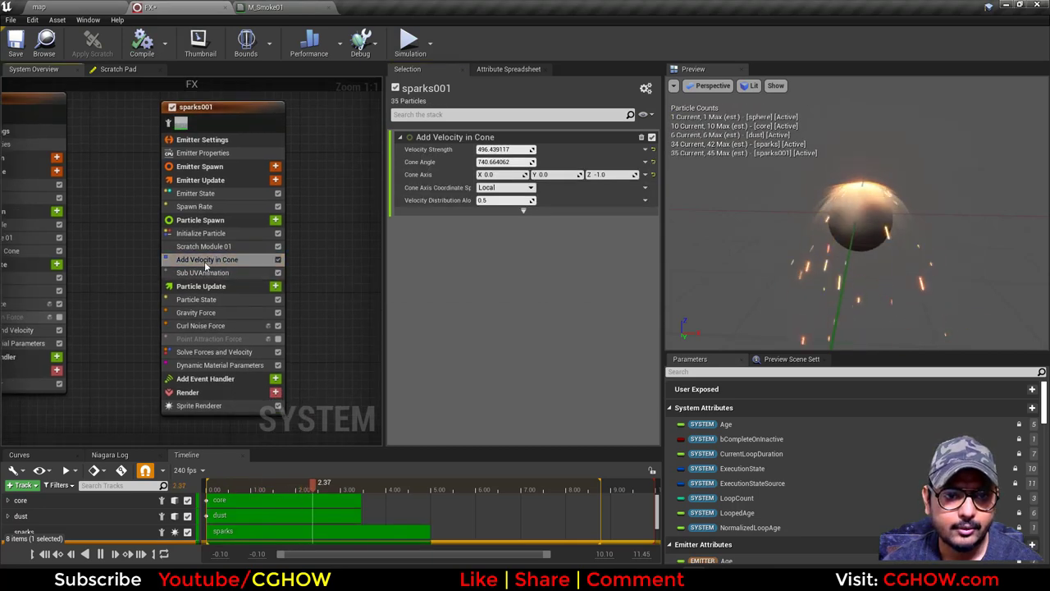
click(204, 260)
key(Delete)
click(231, 248)
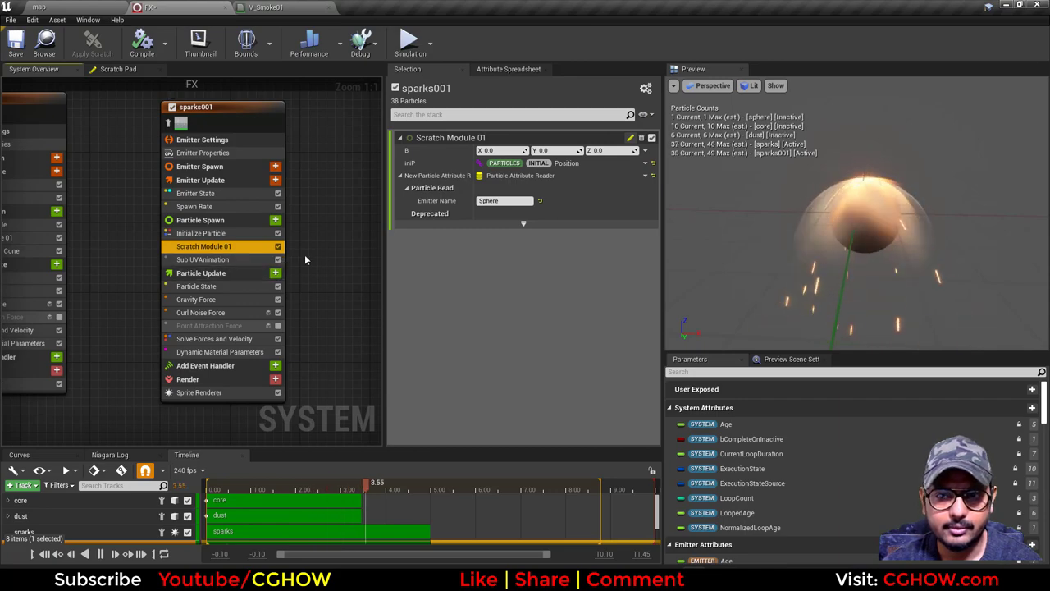
- Set the duplicated emitter's initial color to pale orange, about R 1.0, G 0.65, B 0.30, and its Value Range Y to 1.0
click(212, 233)
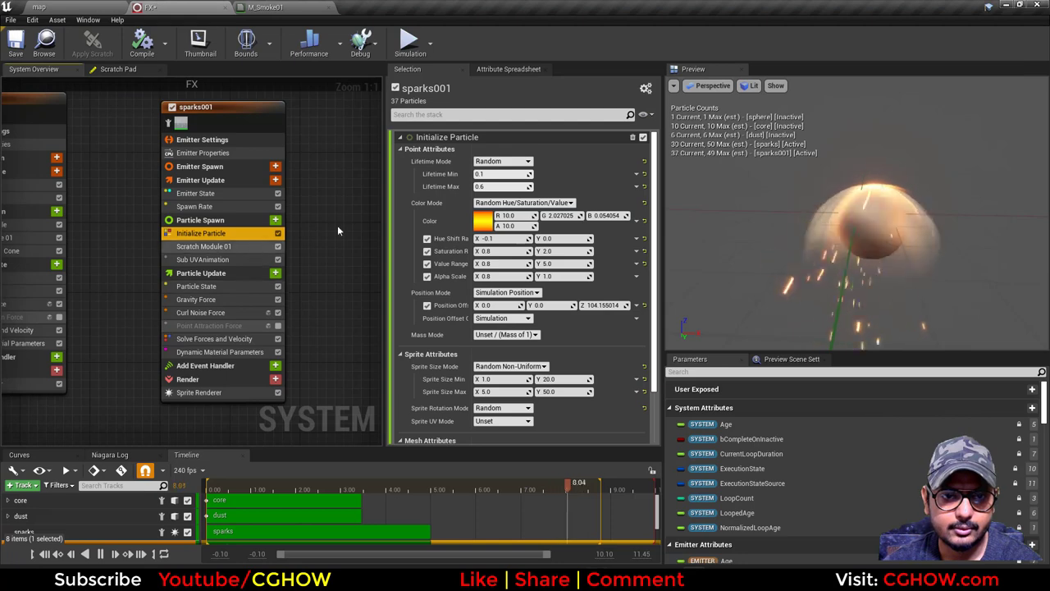
click(482, 220)
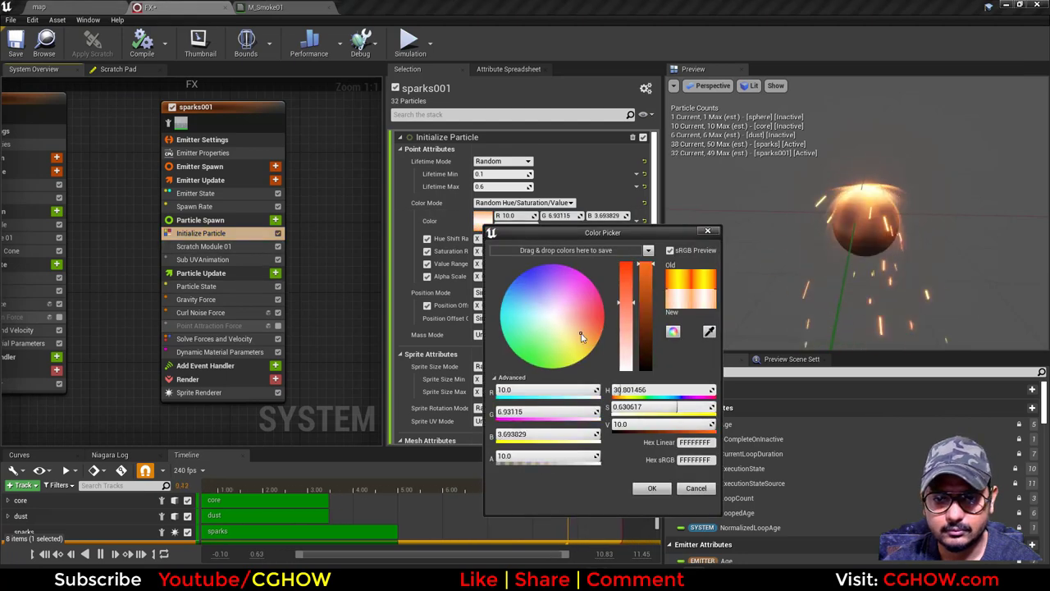
click(583, 333)
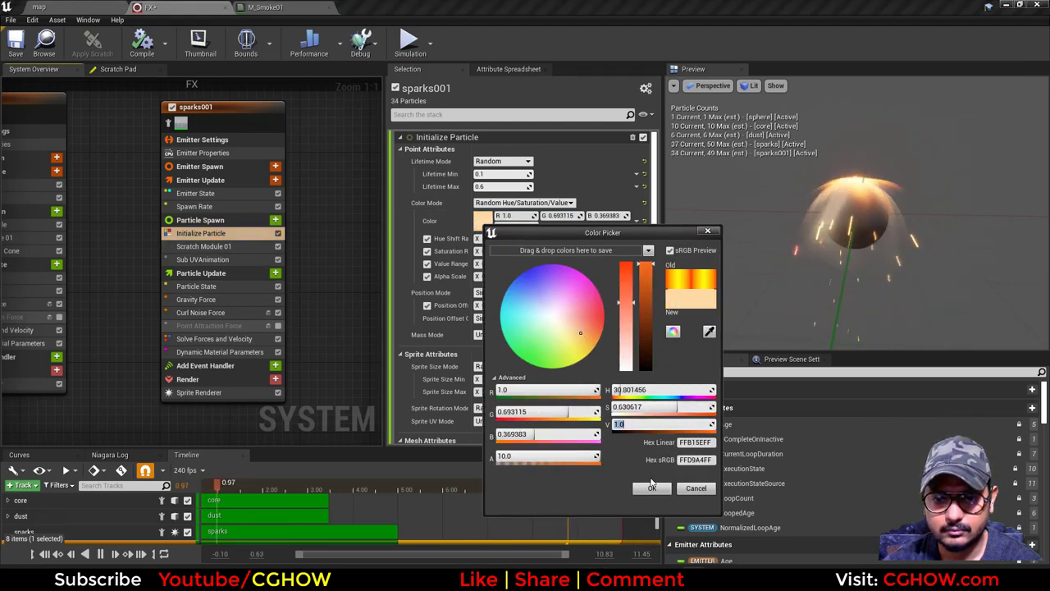
click(651, 488)
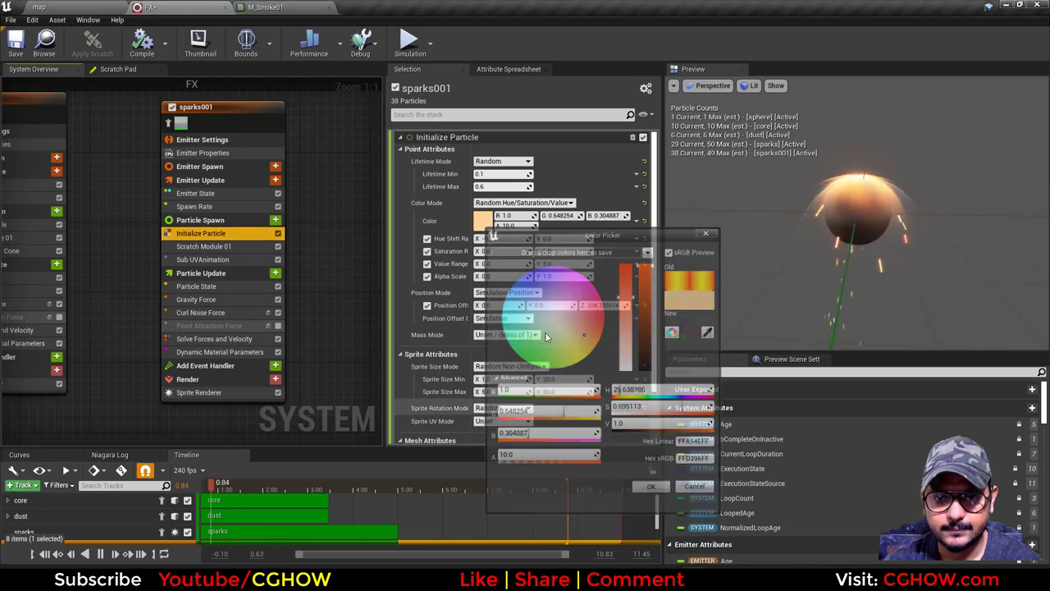
click(563, 263)
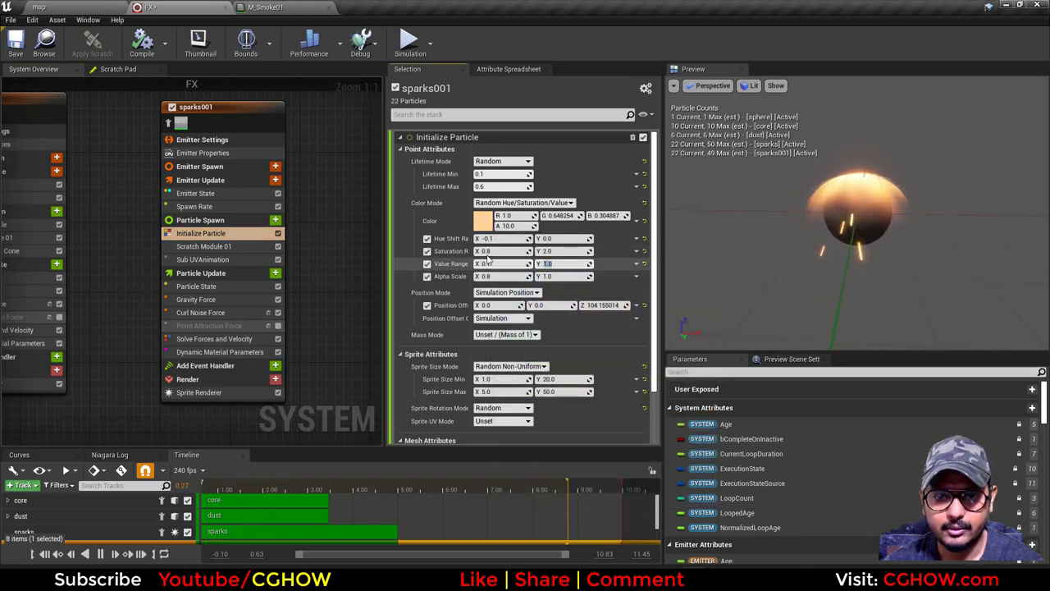
- Set the duplicated emitter's Value Range X to 0.1, Saturation Range X to 0.1 and Hue Shift Range X to 0
text(1)
key(Return)
click(518, 247)
text(.1)
click(513, 239)
text(0)
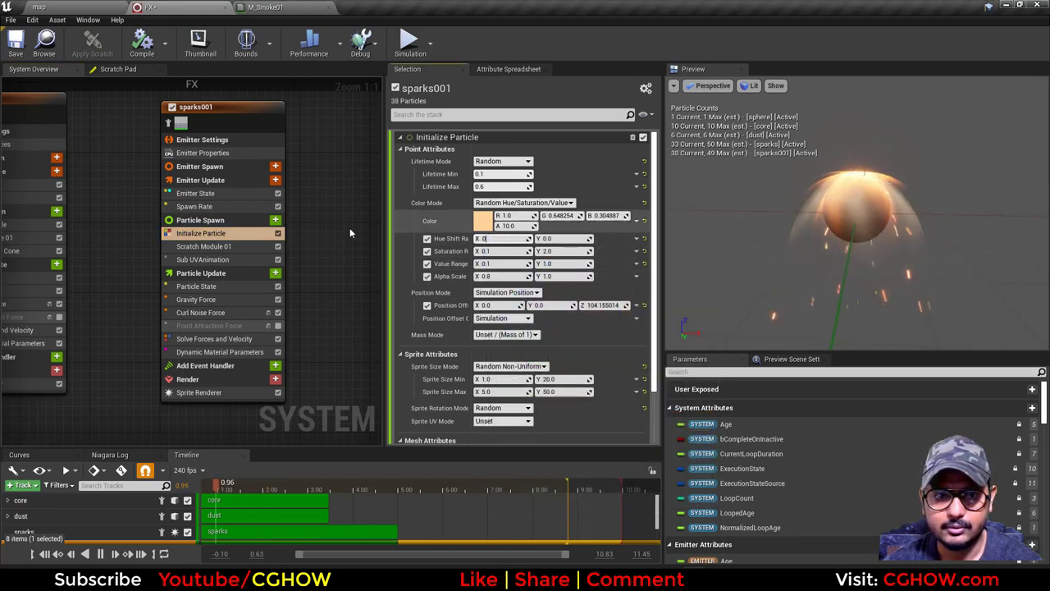
key(Return)
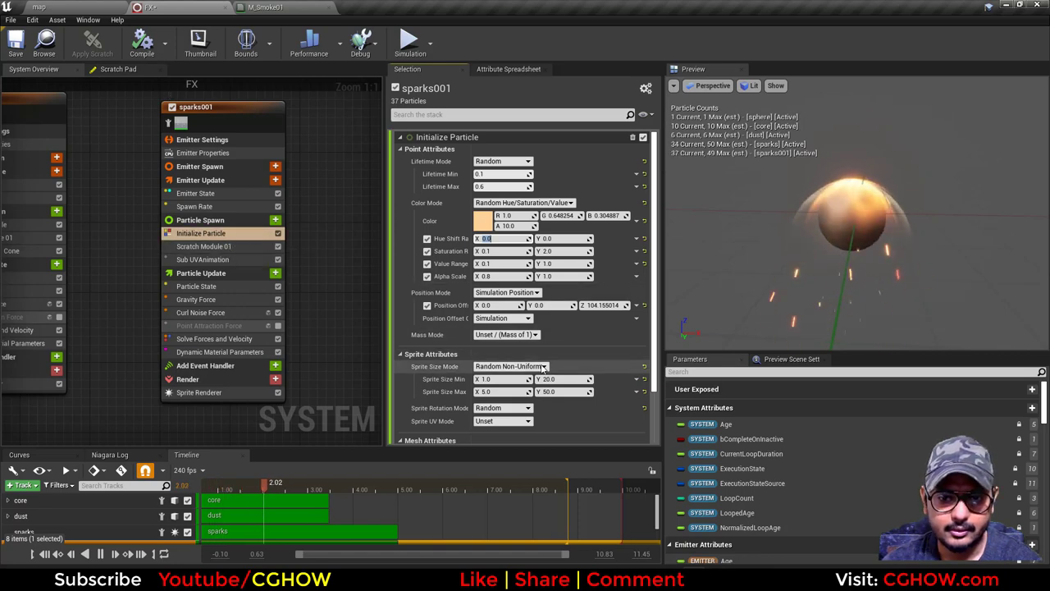
- Switch the duplicated emitter's Sprite Size Mode to Random Uniform with a minimum of 50 and a maximum of 100
click(509, 366)
click(497, 391)
click(502, 391)
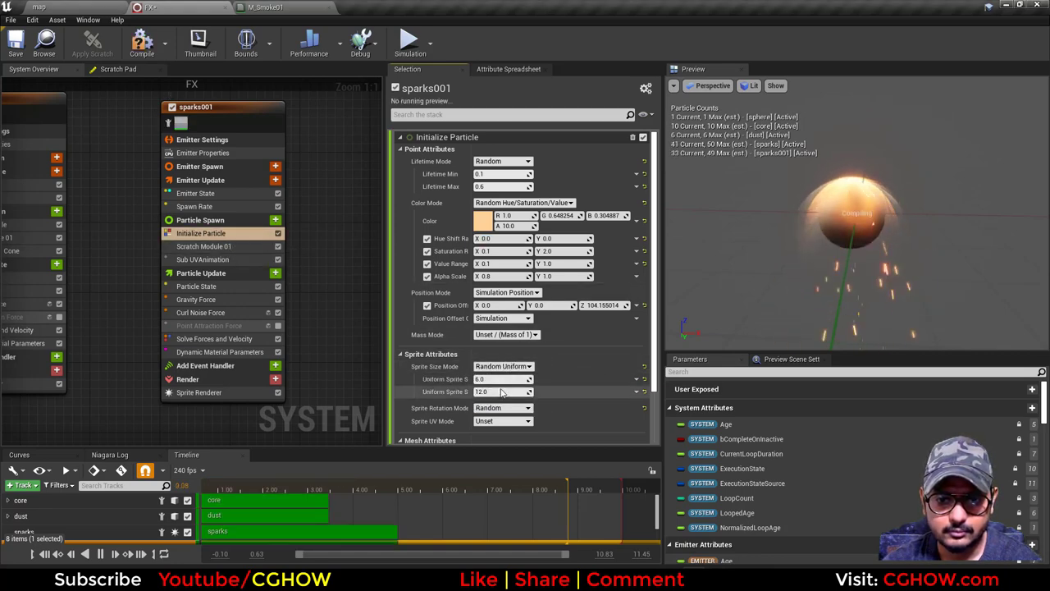
text(100)
click(494, 379)
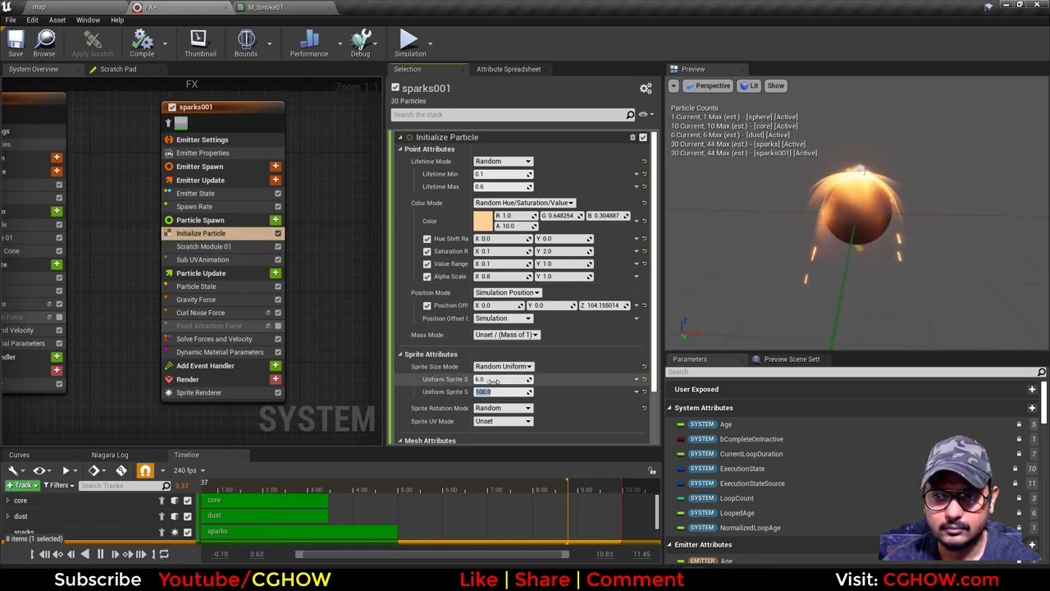
text(50)
- Set the duplicated emitter's Spawn Rate to 200 and inspect the particles in the preview
click(194, 206)
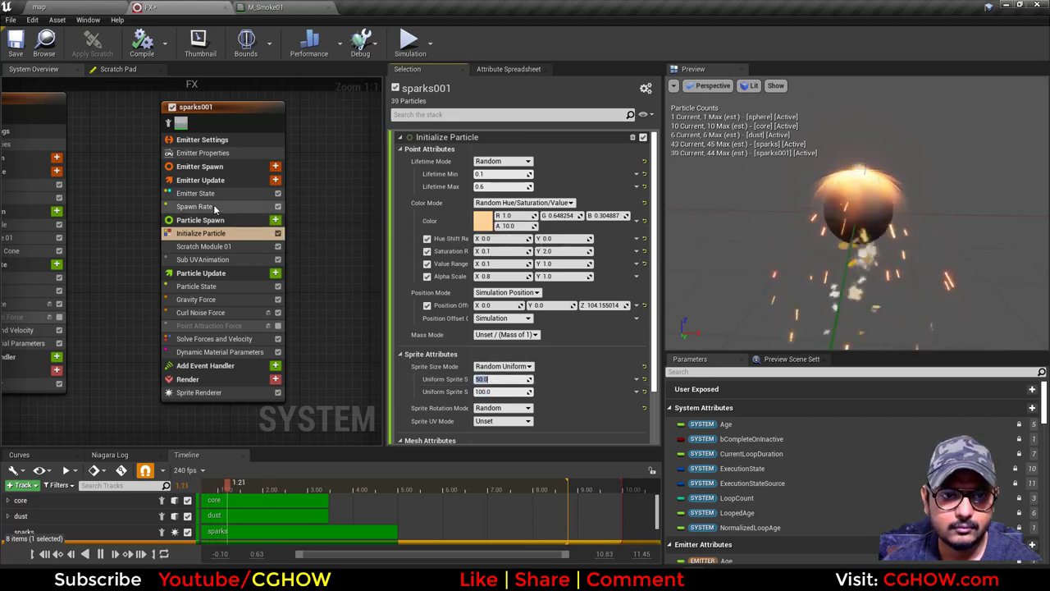
click(506, 150)
text(200)
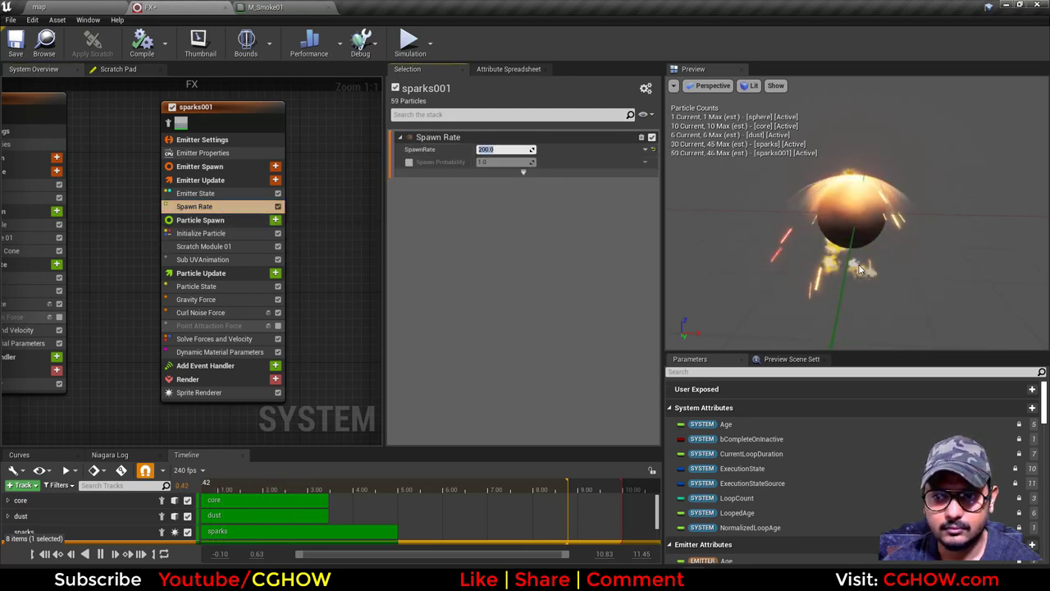
drag(851, 264, 820, 264)
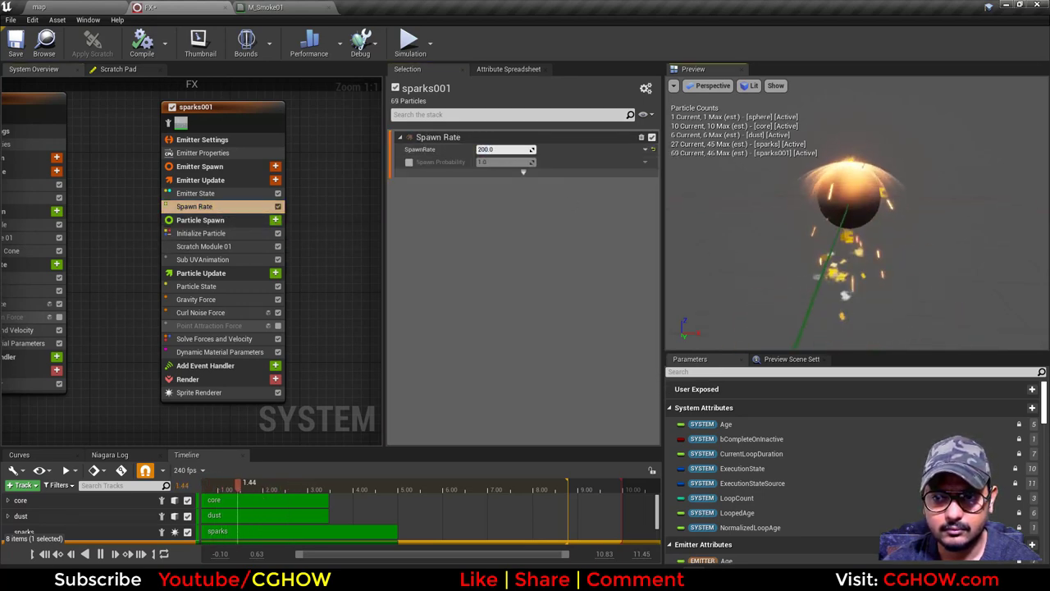
- Delete the Curl Noise Force and Point Attraction Force modules from the duplicated emitter's Particle Update
click(222, 312)
key(Delete)
click(221, 313)
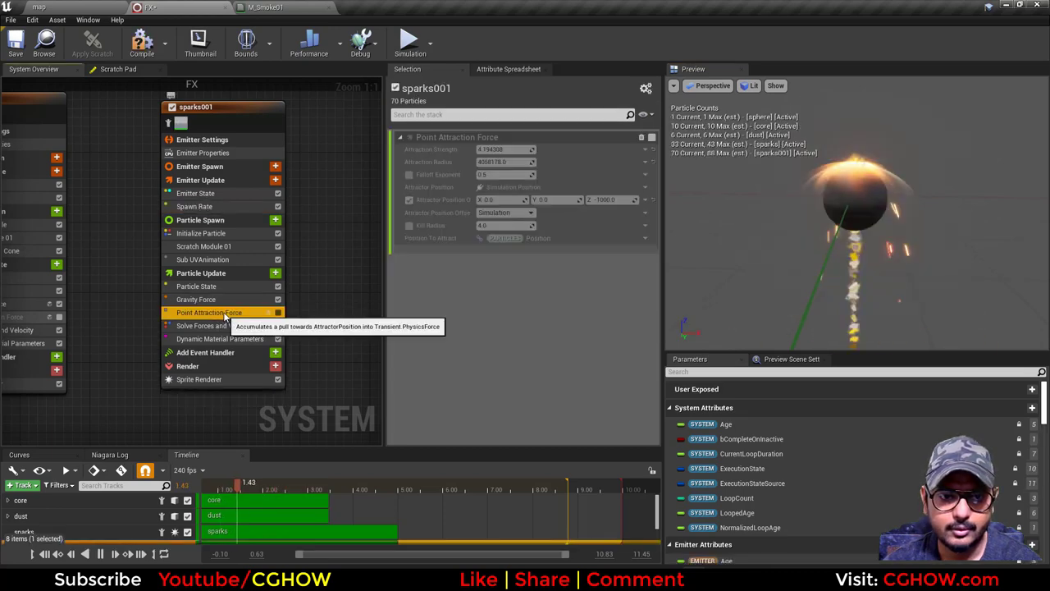
key(Delete)
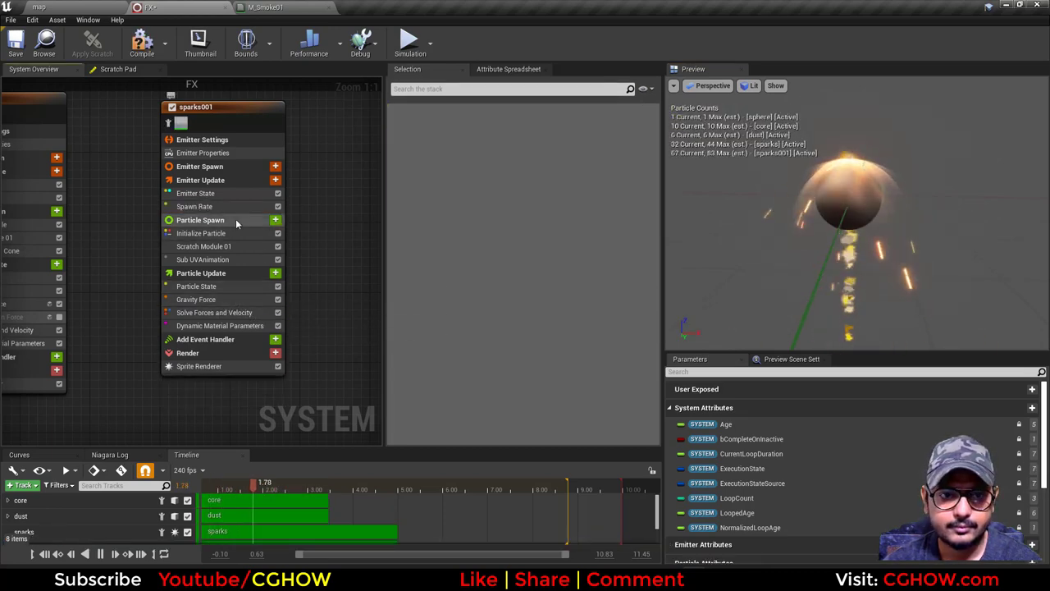
- Set the duplicated emitter's uniform sprite size to a minimum of 200 and a maximum of 400
click(201, 234)
click(496, 391)
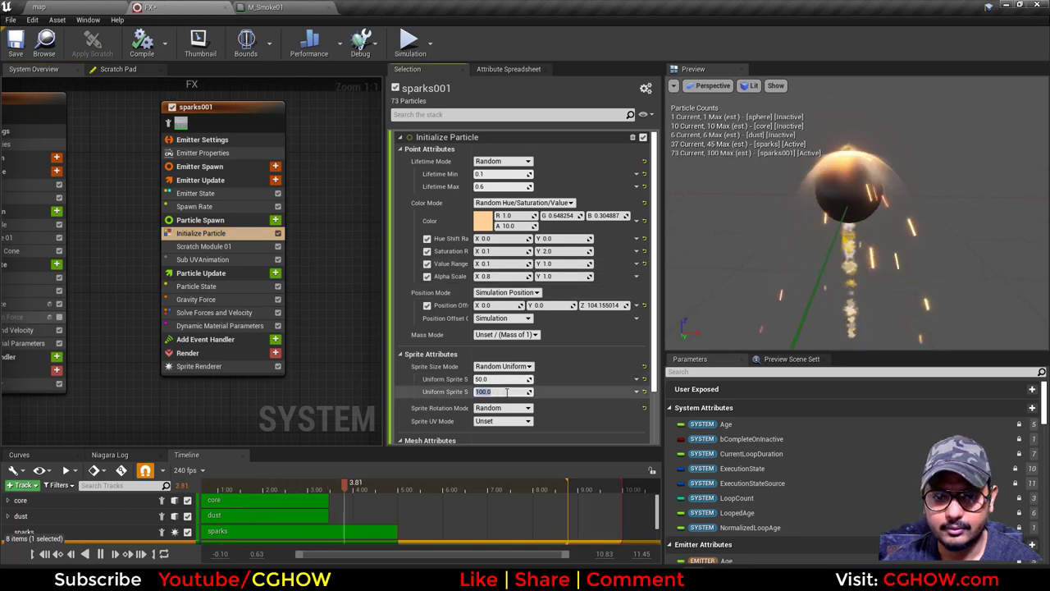
text(400)
key(Return)
click(491, 378)
text(200)
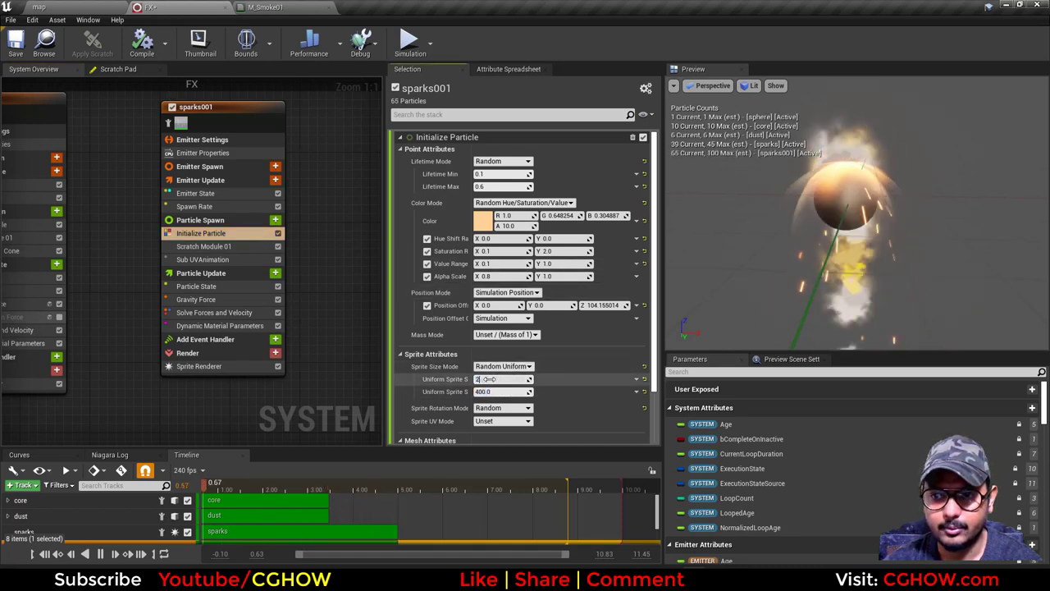
key(Return)
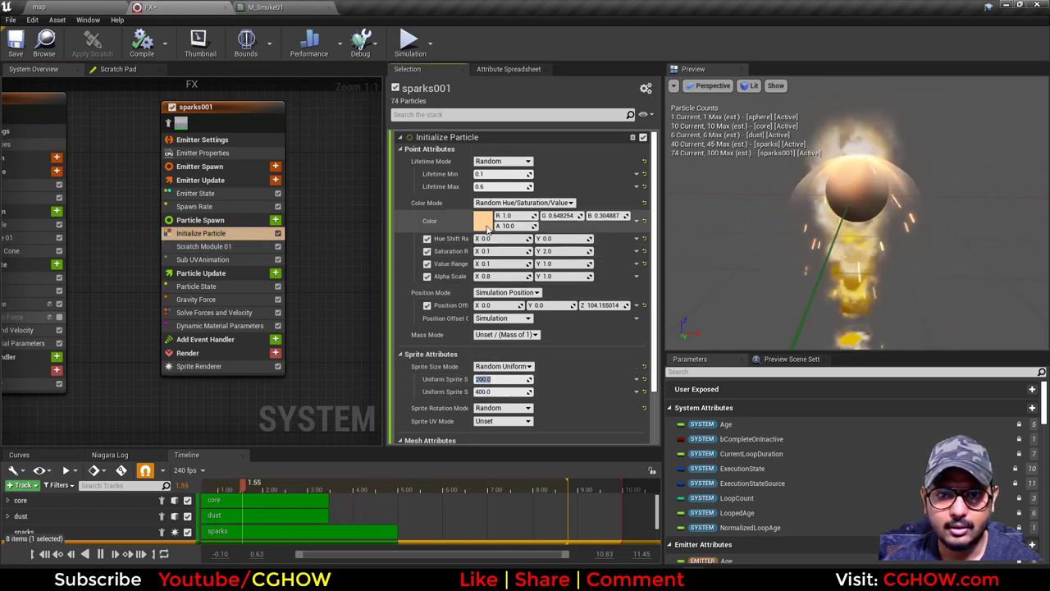
- Set the duplicated emitter's Saturation Range Y to 1.0 and the Z value of B in Scratch Module 01 to about -196.65
click(553, 251)
text(1)
key(Return)
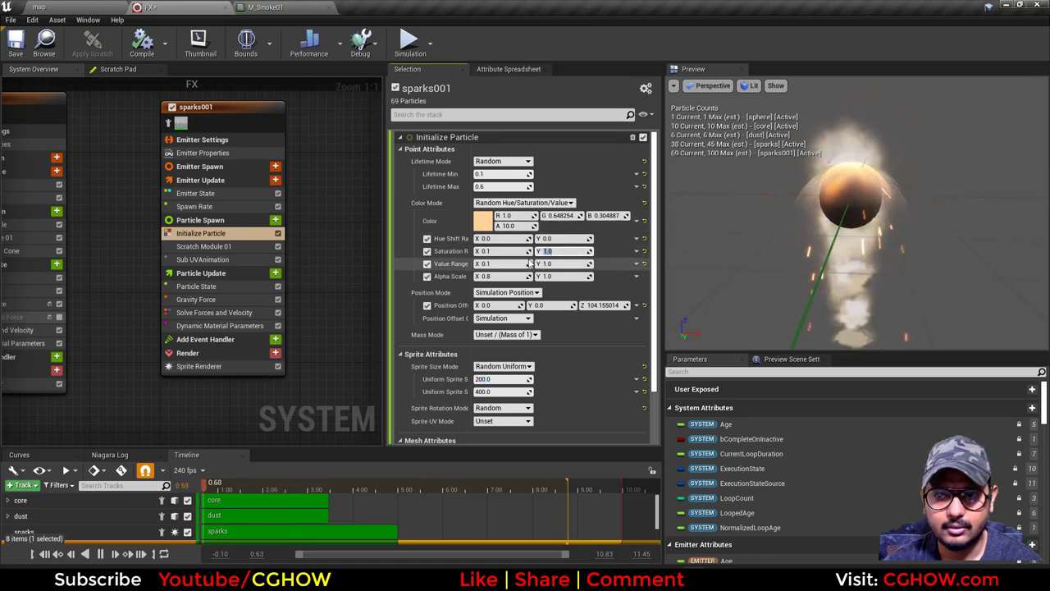
click(242, 247)
mouse_move(612, 152)
mouse_down()
mouse_move(558, 152)
mouse_move(628, 151)
mouse_up()
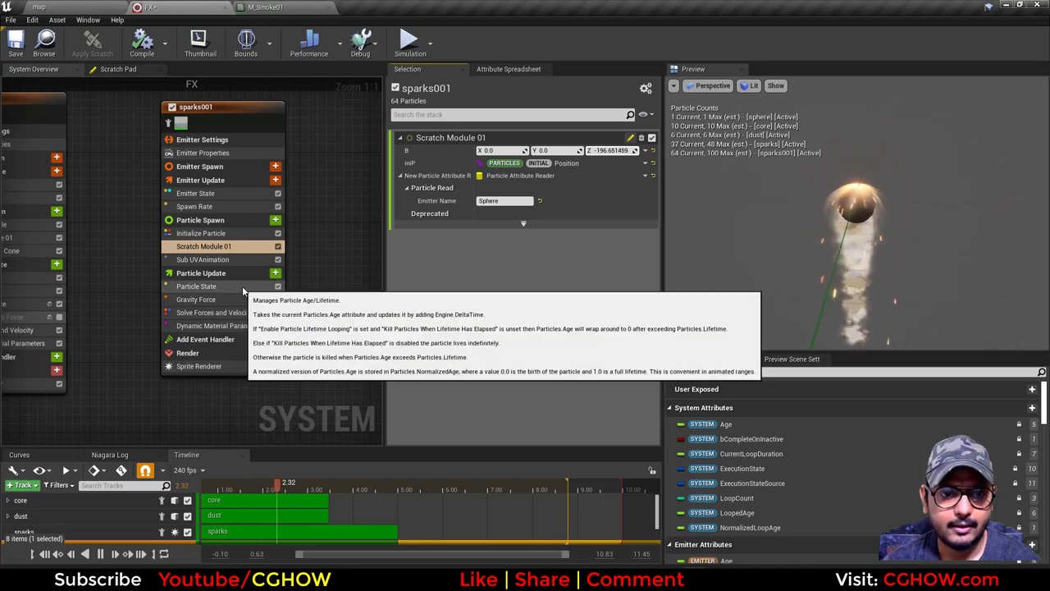
- Add a Scale Color module to the duplicated emitter's Particle Update and drive Scale Alpha with a Float from Curve falling from 1 to 0
click(274, 273)
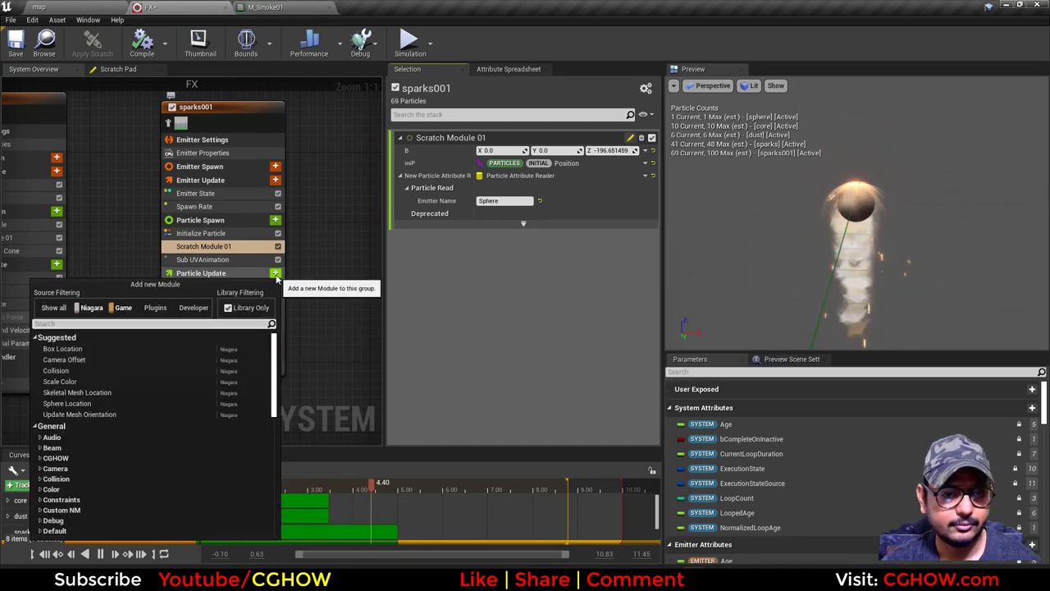
text(sca)
click(102, 350)
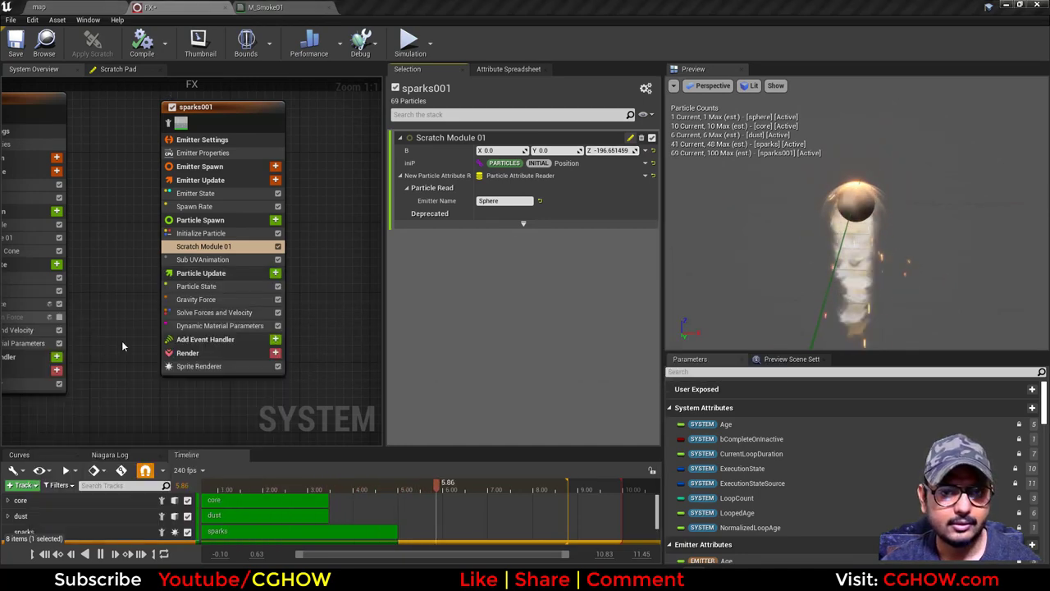
click(644, 176)
click(460, 243)
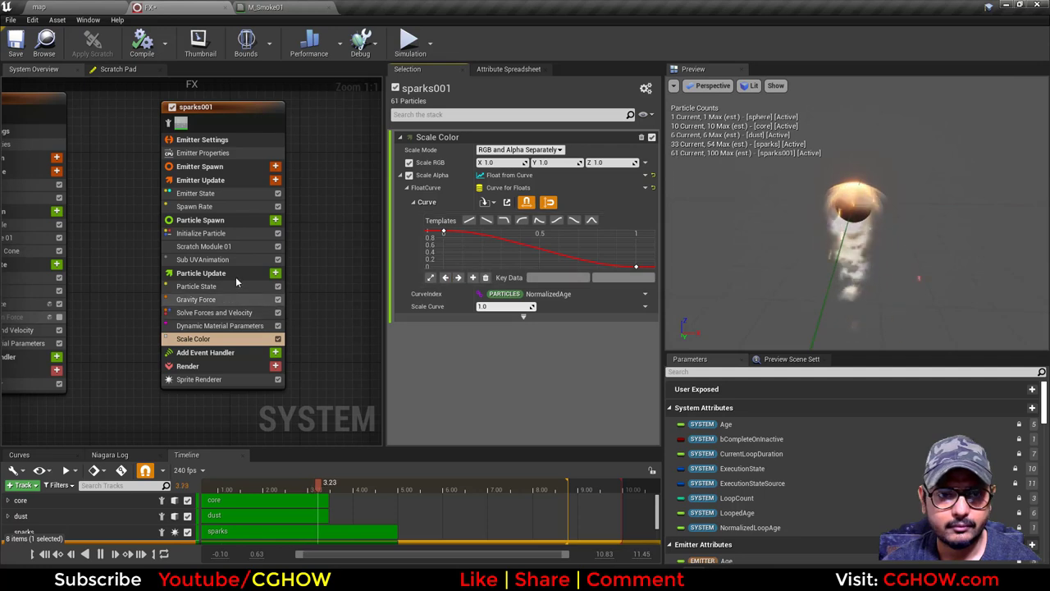
- Set Sprite UV Mode to Random X / Y and Alpha Scale Range to 0.1 and 0.2, and check the smoke in the map
click(200, 232)
click(493, 420)
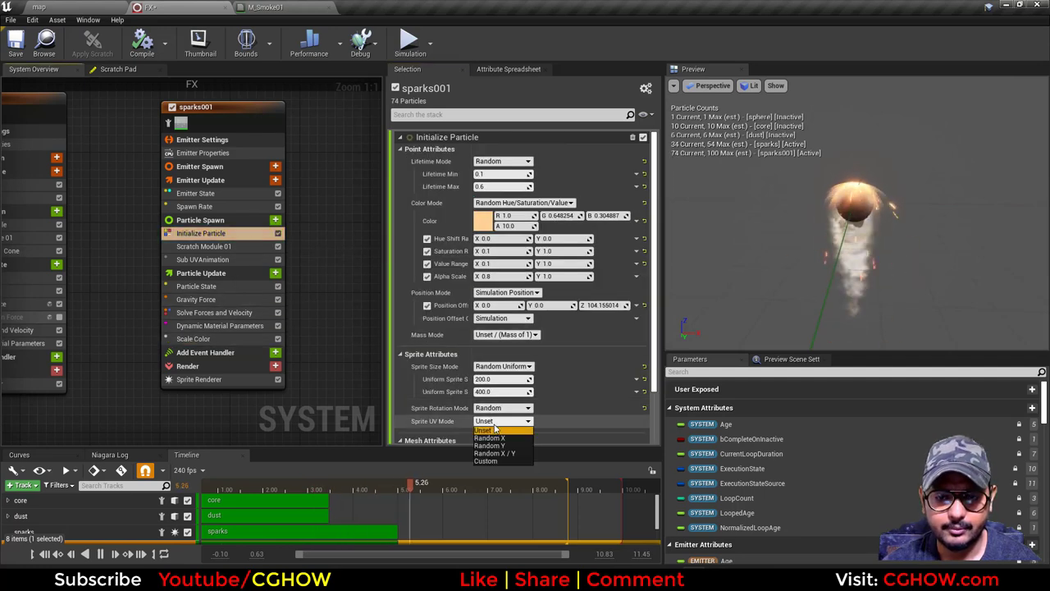
click(495, 453)
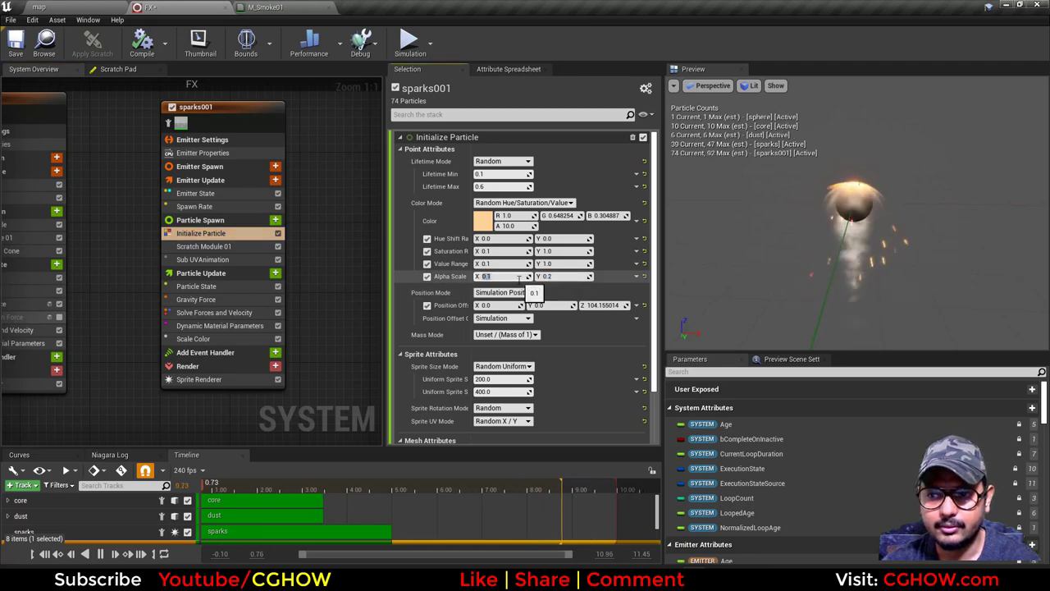
click(92, 5)
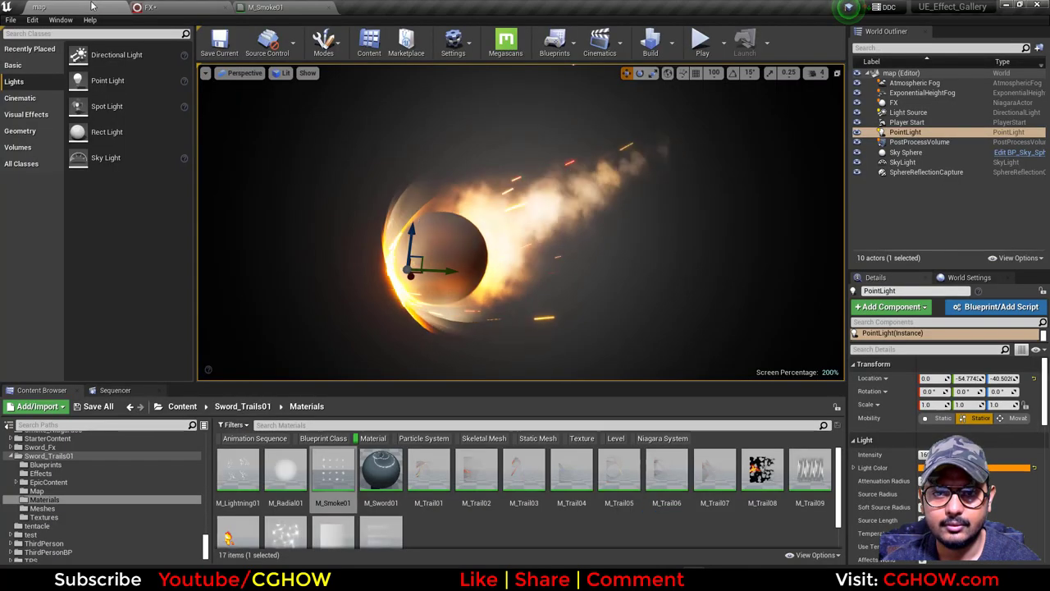
- Set the duplicated emitter's Spawn Rate to 100 in the FX system and check the trail in the map
click(175, 6)
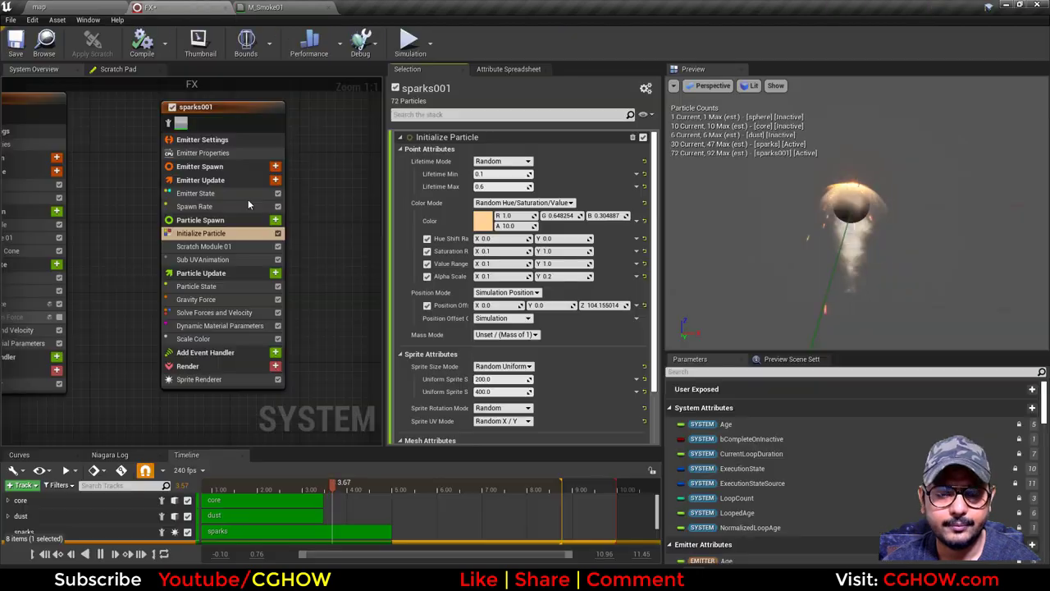
click(197, 206)
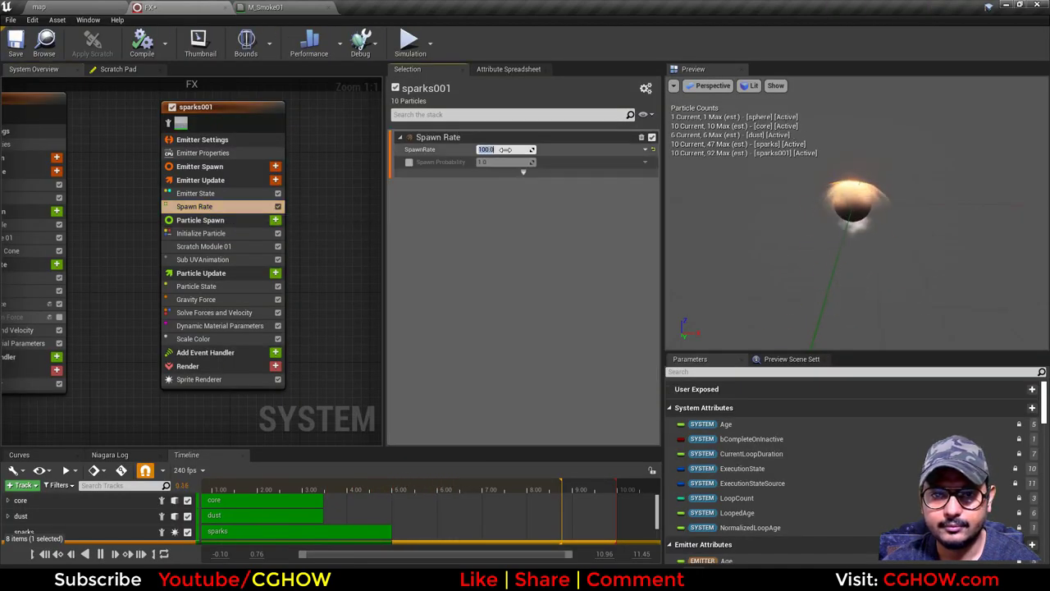
click(87, 6)
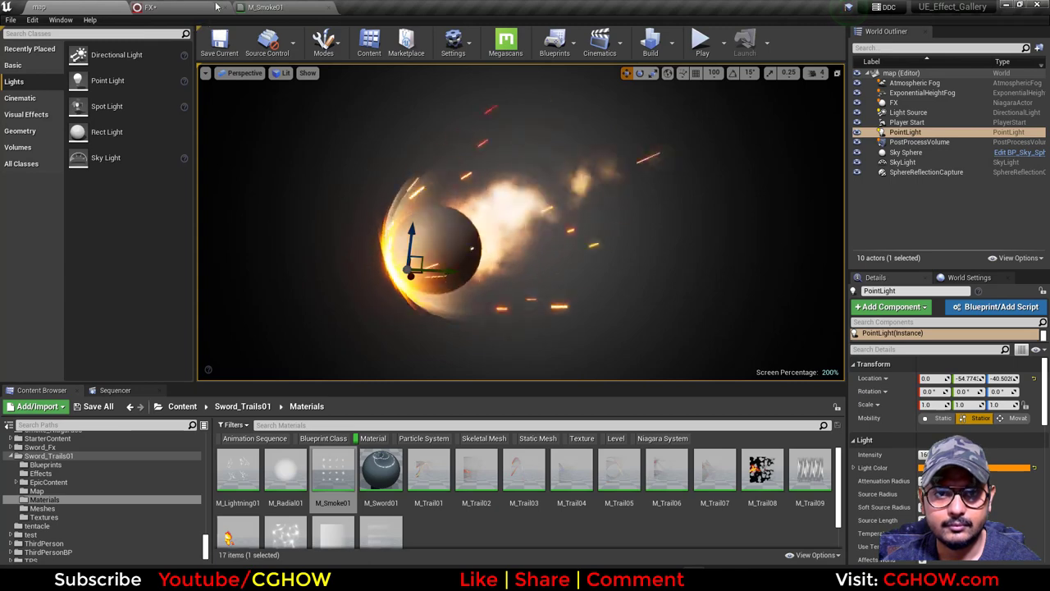
- Set the duplicated emitter's Lifetime Min to 1.0 and Lifetime Max to 2.0, and check the longer trail in the map
click(176, 6)
click(201, 233)
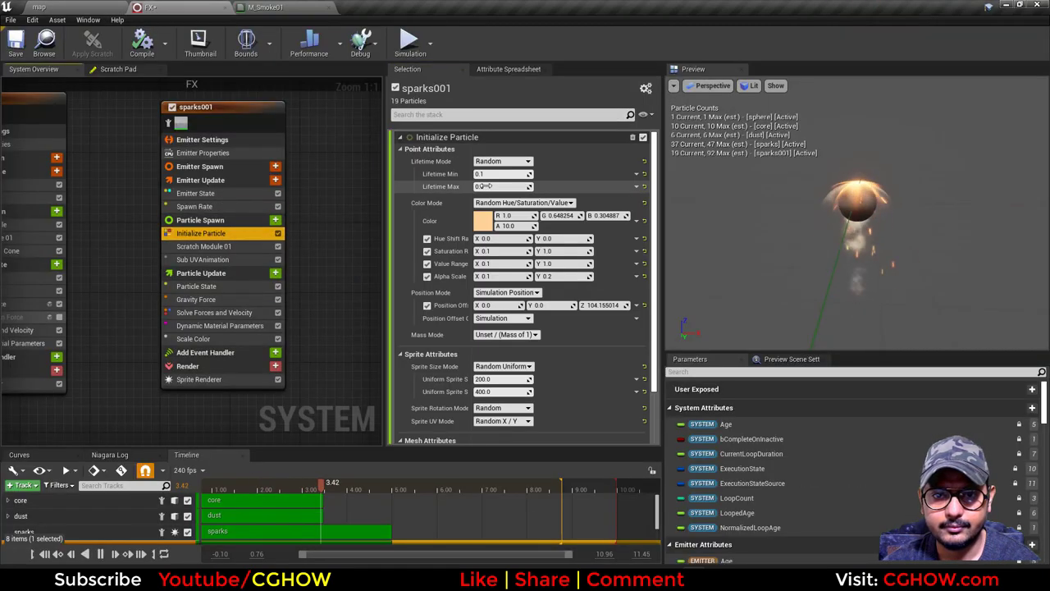
click(485, 186)
key(Tab)
text(2)
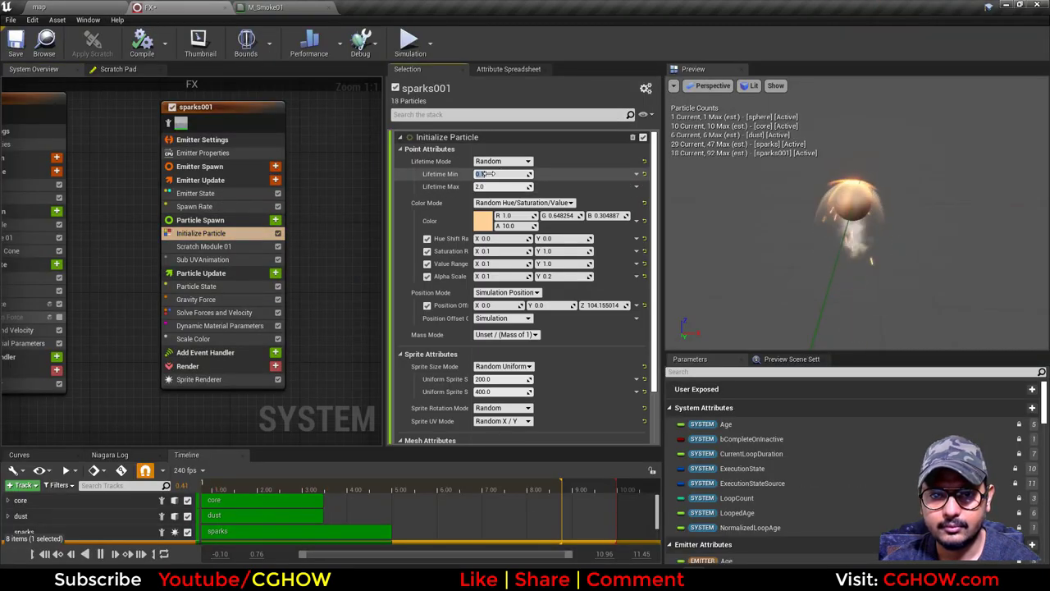
click(78, 7)
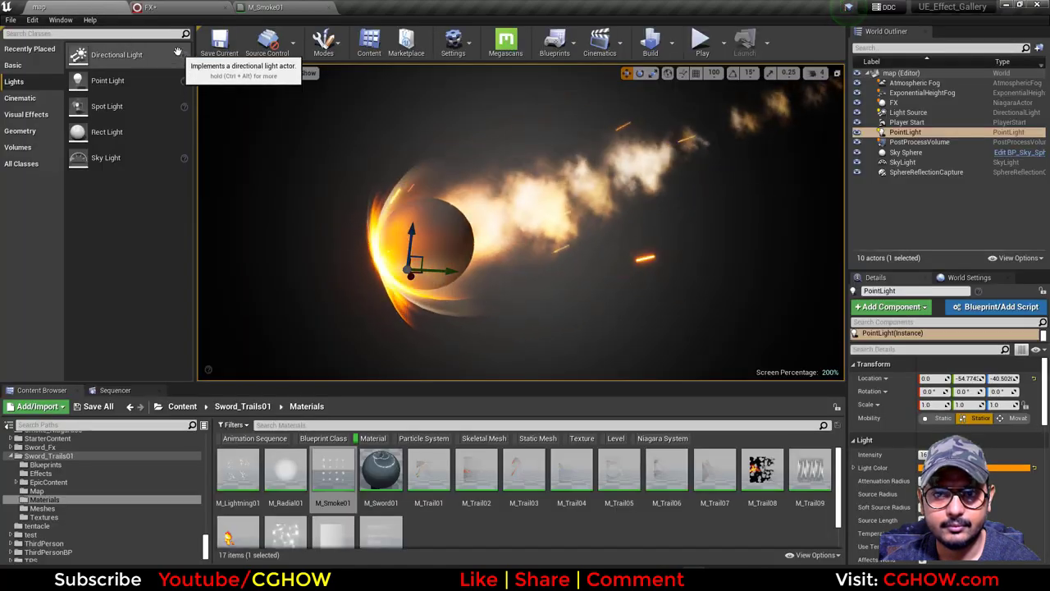
- Delete Gravity Force from the duplicated emitter in the FX system and add an Add Velocity module to its Particle Spawn
click(150, 7)
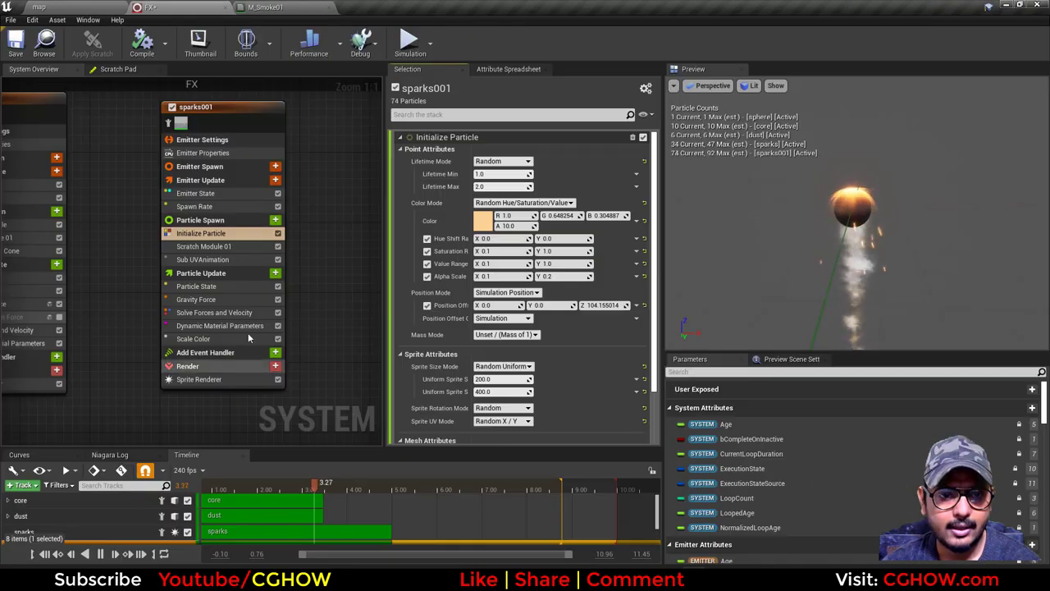
click(193, 298)
key(Delete)
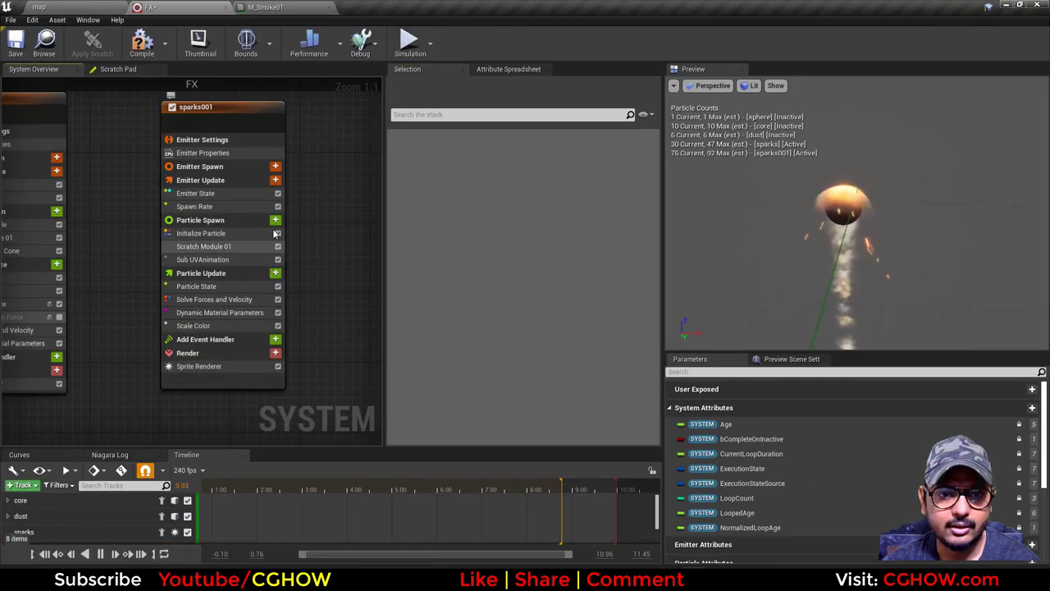
click(275, 220)
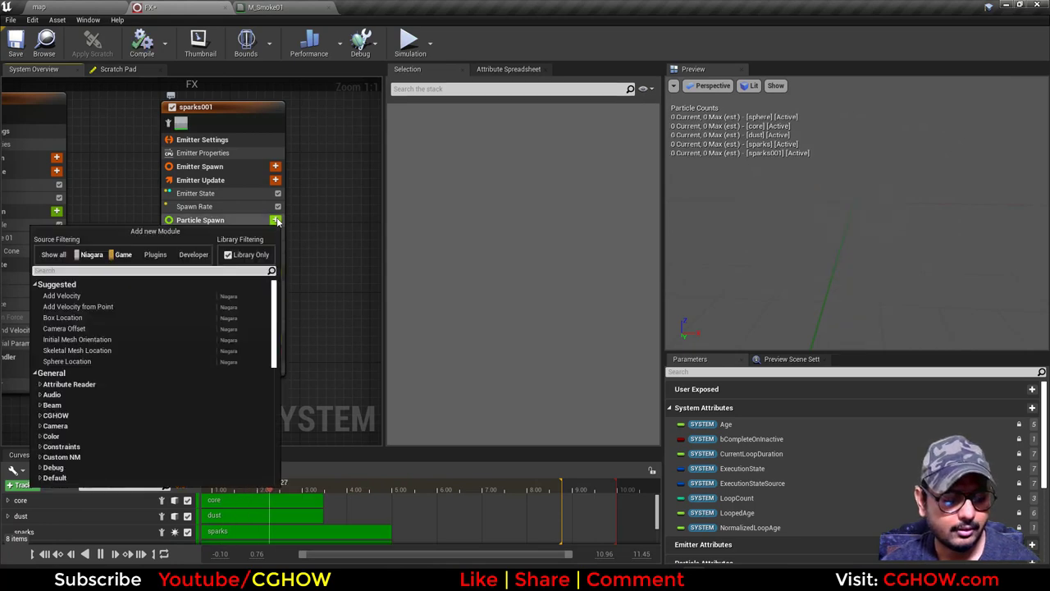
text(velo)
click(98, 297)
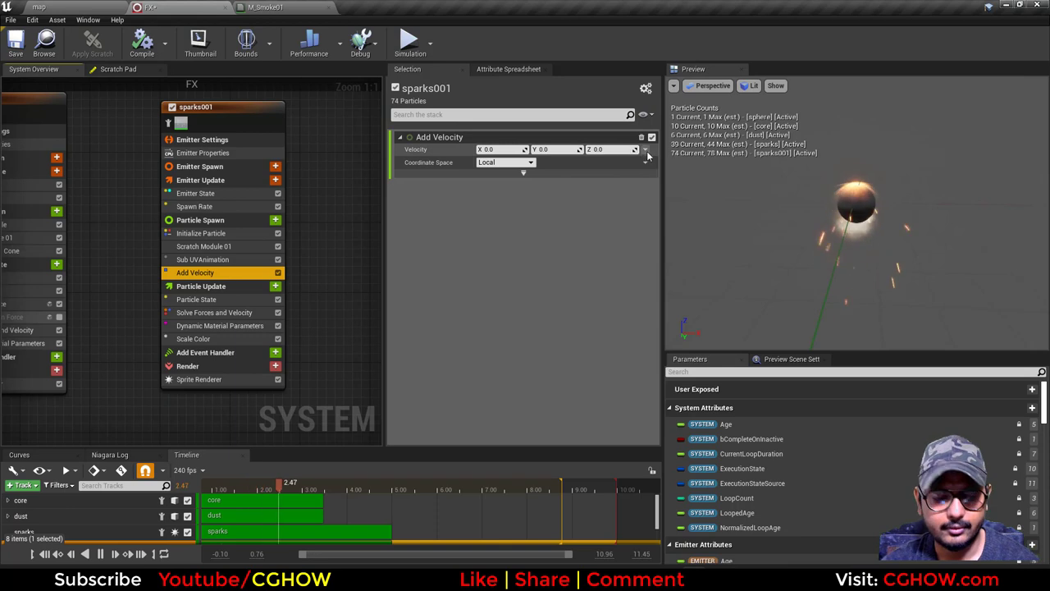
- Drive the velocity with a Random Range Vector, minimum Z about -2087, maximum X 0 and Z about -365, and check it in the map
click(647, 151)
text(ran)
click(480, 218)
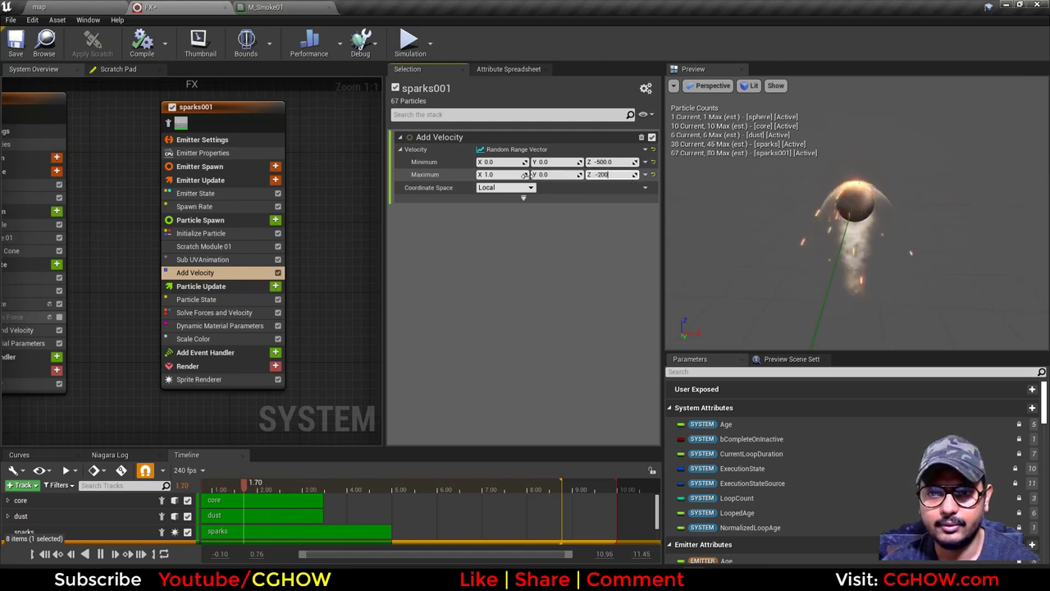
click(498, 174)
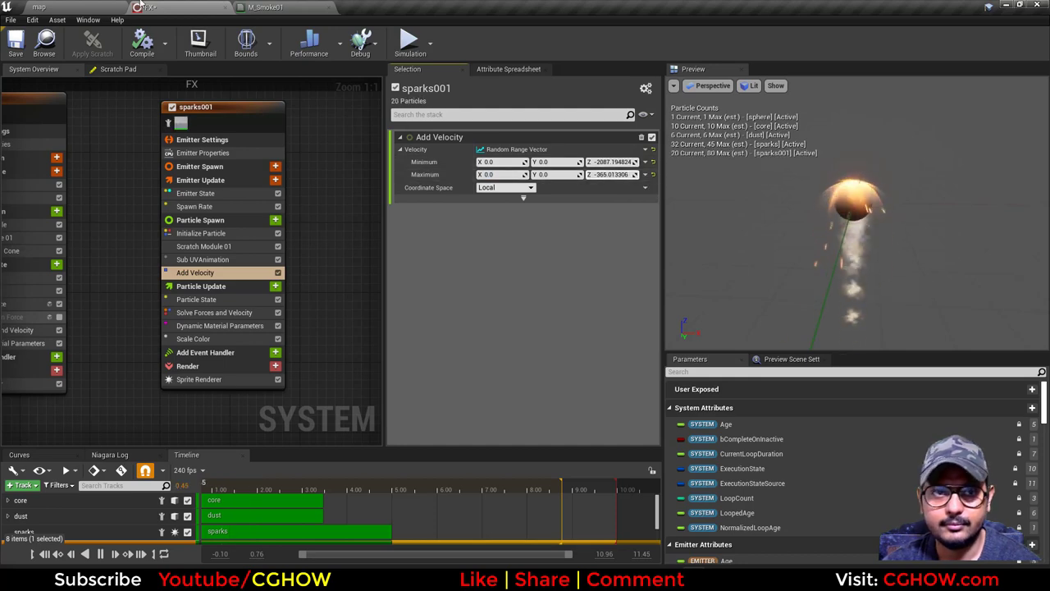
click(92, 7)
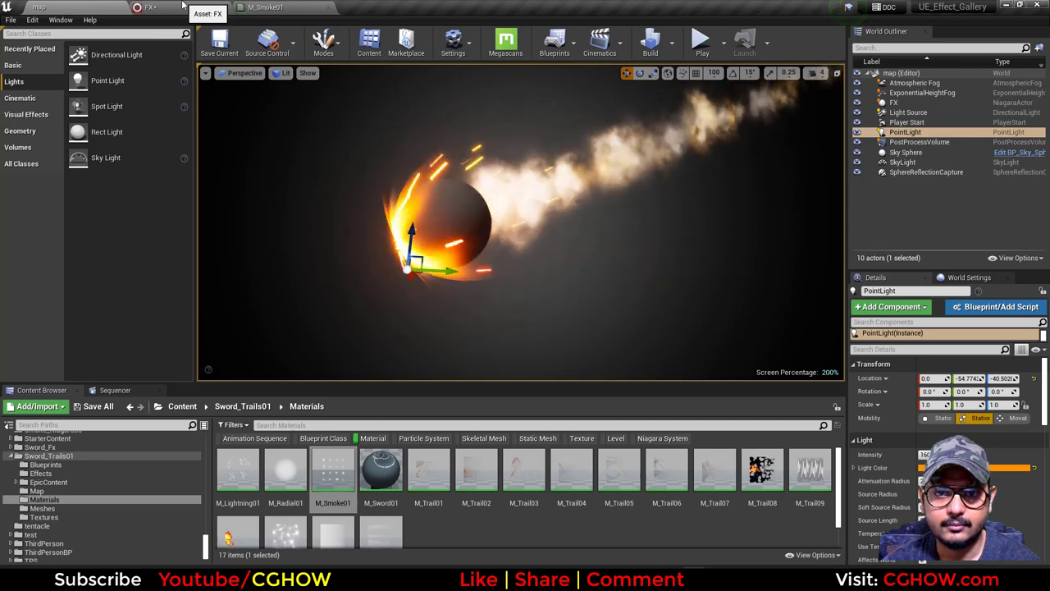
- Set the duplicated emitter's Initialize Particle Color to a muted beige, about R 0.39, G 0.31, B 0.20, and check the smoke in the map
click(182, 7)
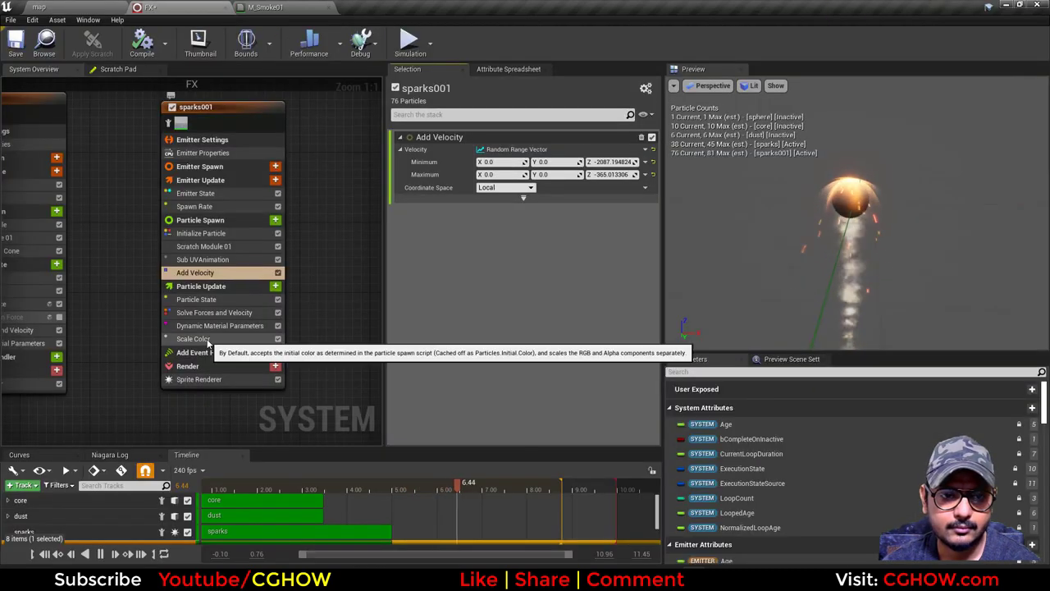
click(195, 338)
click(200, 233)
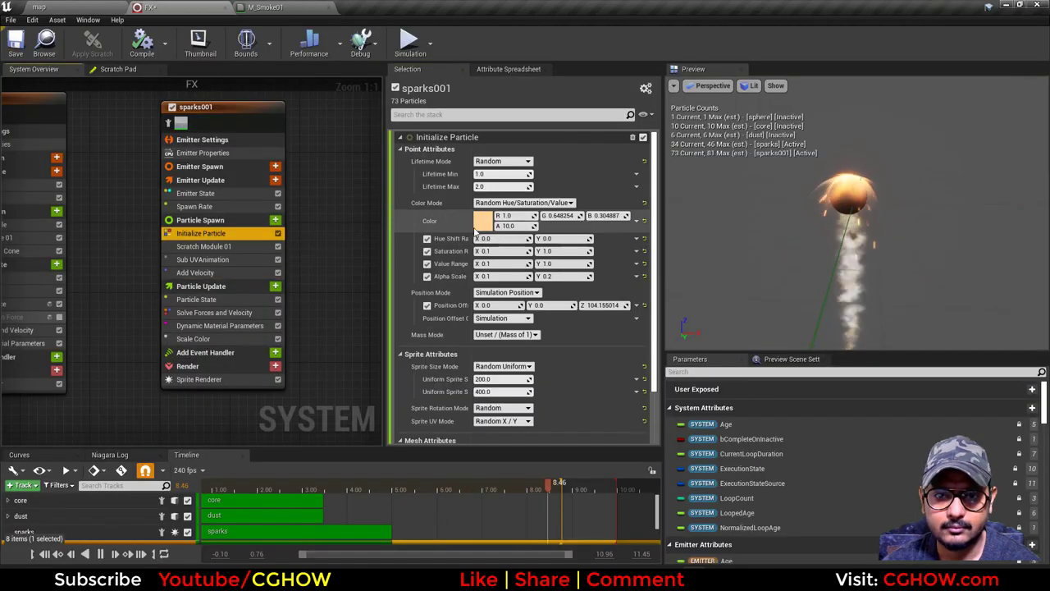
click(483, 221)
mouse_move(580, 341)
mouse_down()
mouse_move(596, 346)
mouse_move(615, 326)
mouse_up()
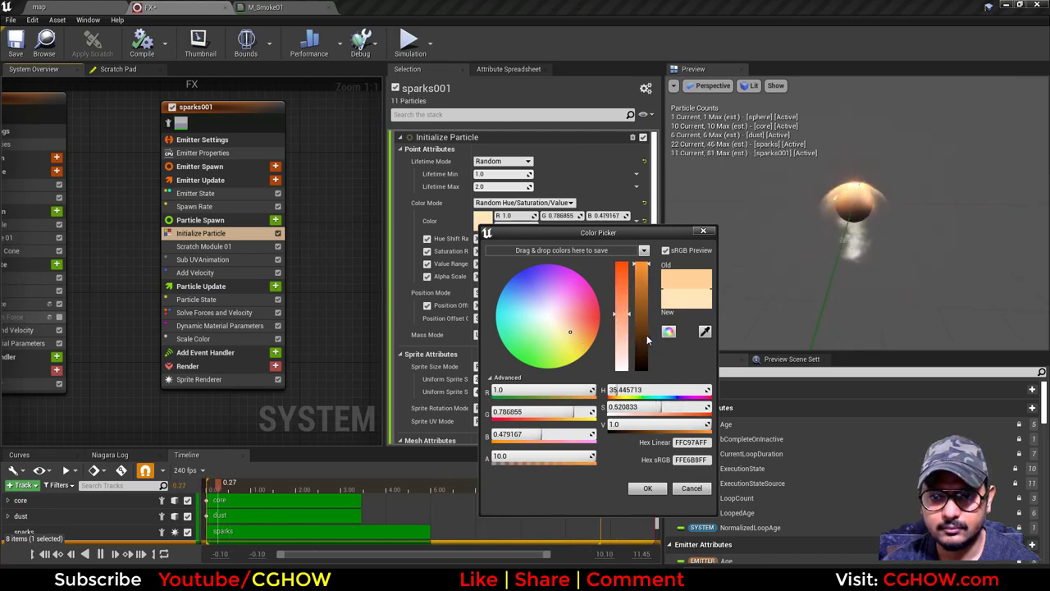
click(646, 340)
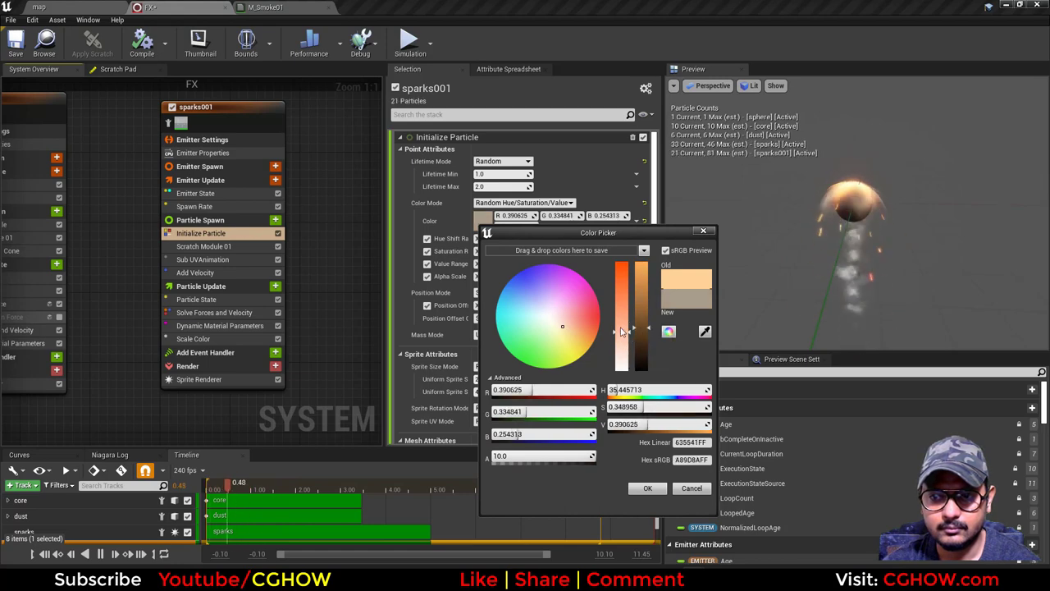
click(646, 489)
click(39, 7)
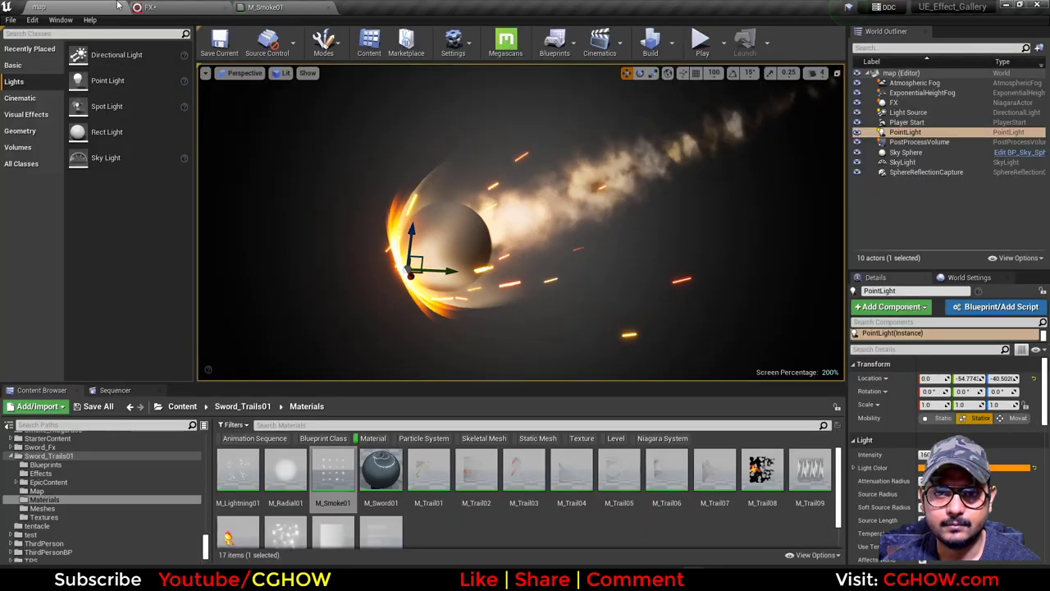
- Narrow the duplicated emitter's Add Velocity range to minimum Z about -1419 and maximum Z about -918, and check the trail in the map
click(182, 7)
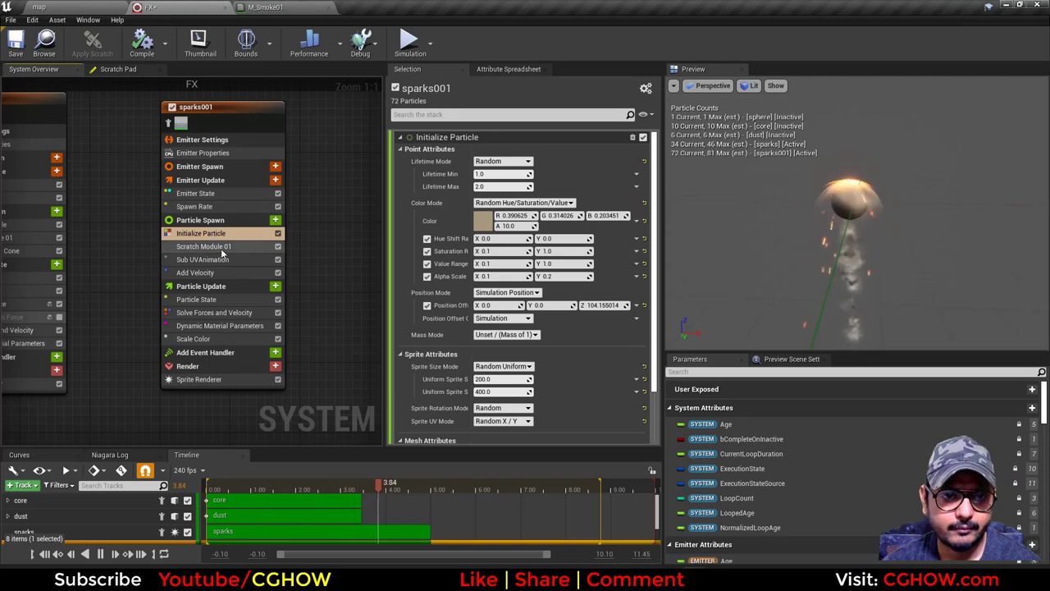
click(213, 276)
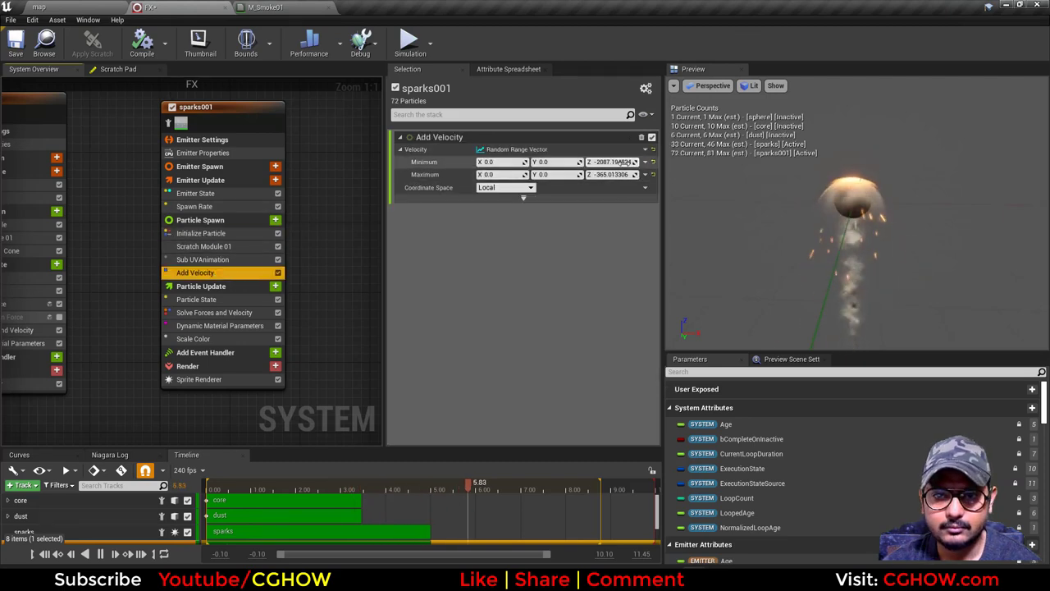
click(82, 6)
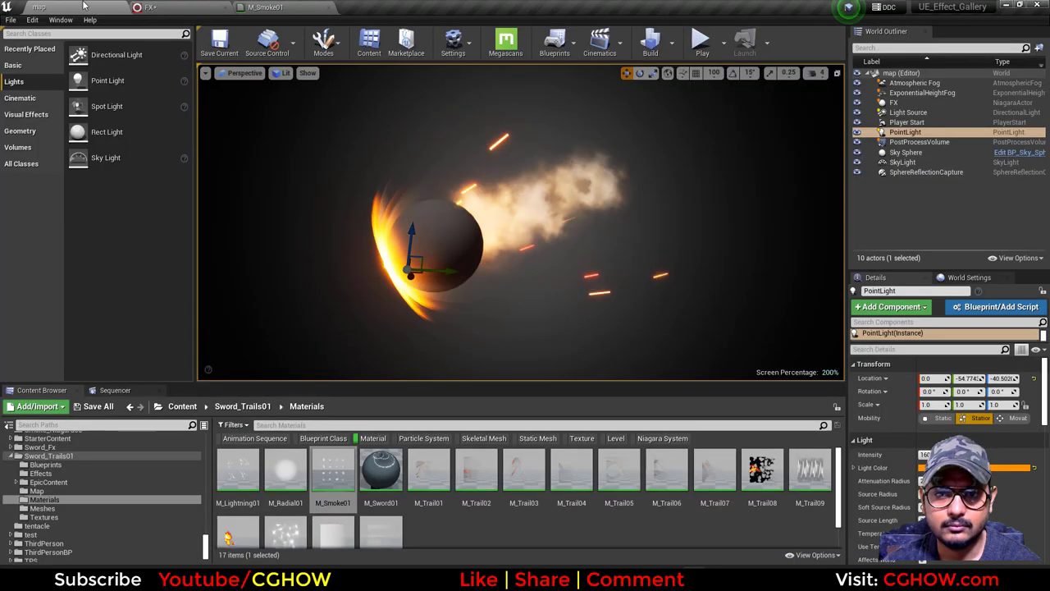
click(169, 6)
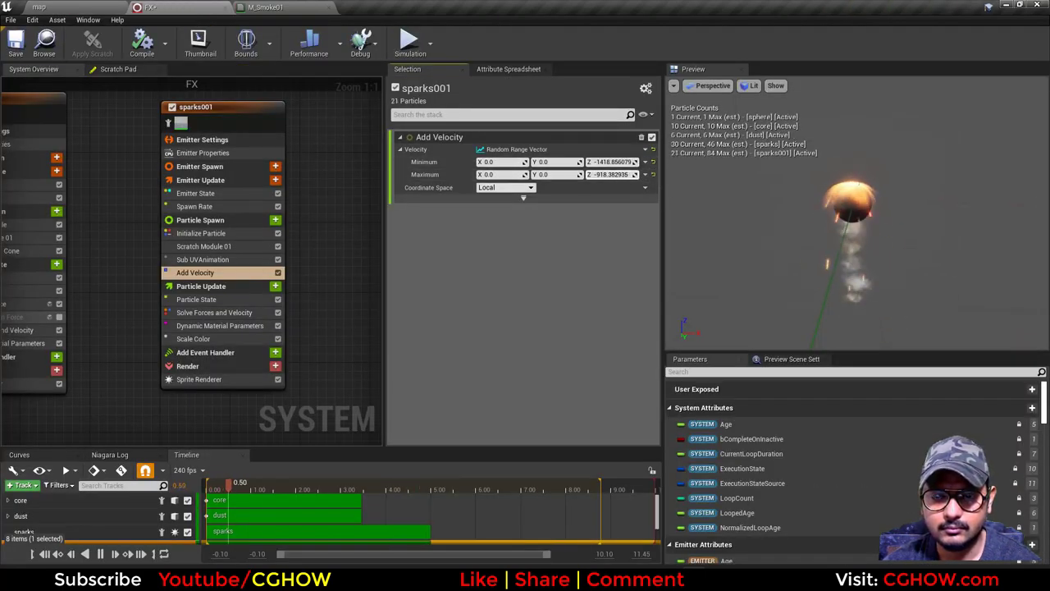
click(69, 5)
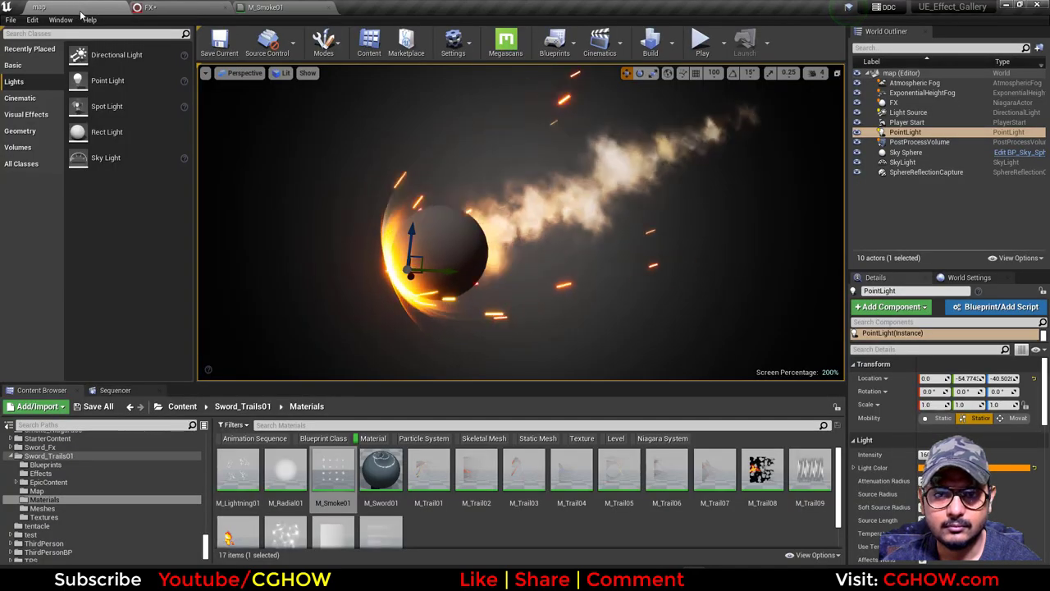
- Switch the duplicated emitter's Sprite Size Mode to Random Non-Uniform, minimum 200 by 400 and maximum 300 by 1000, and check it in the map
click(175, 8)
click(233, 377)
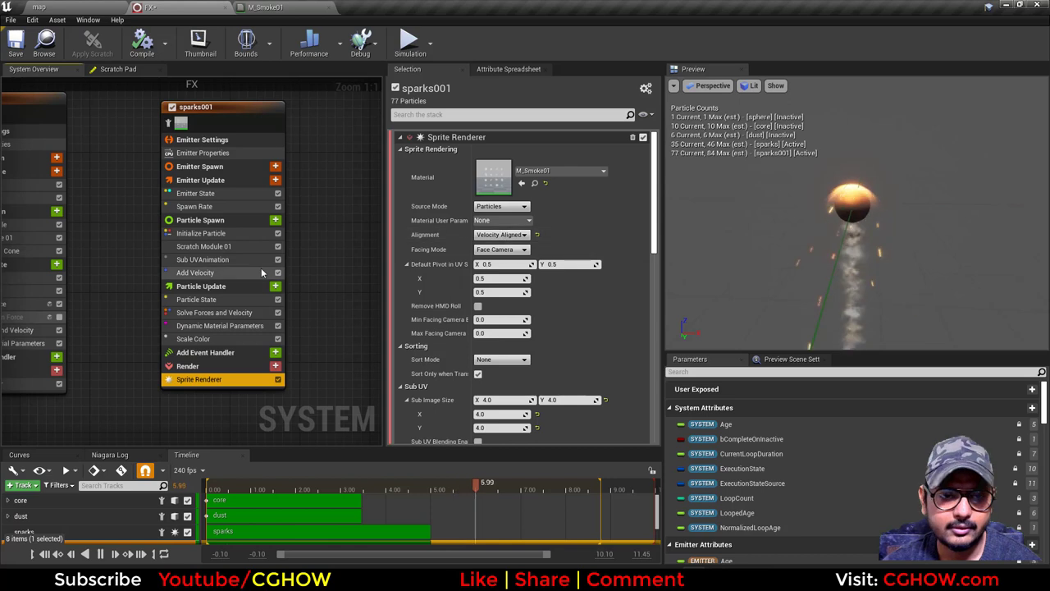
click(201, 233)
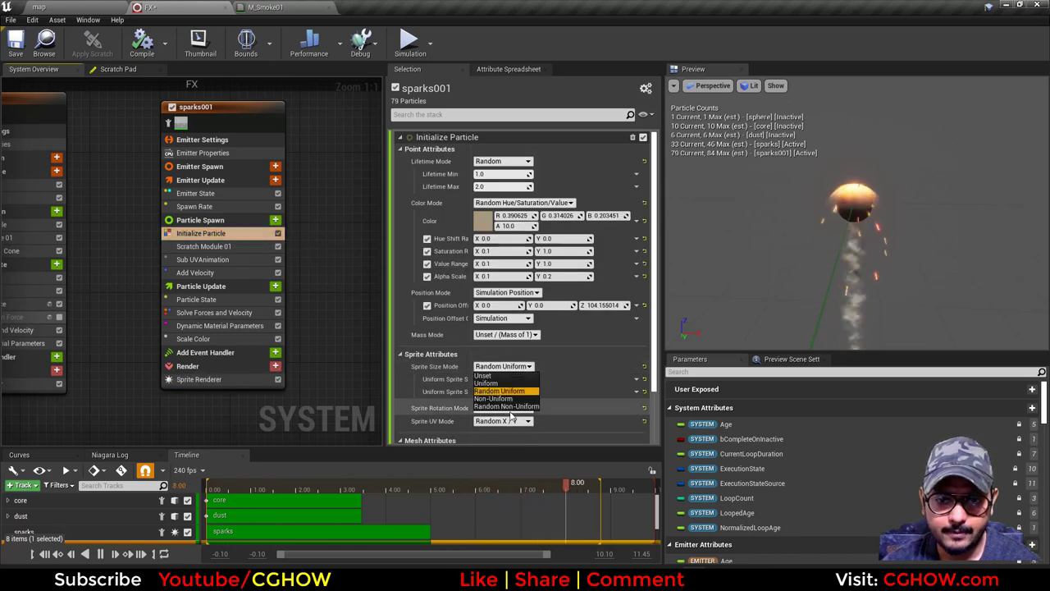
click(506, 406)
click(500, 379)
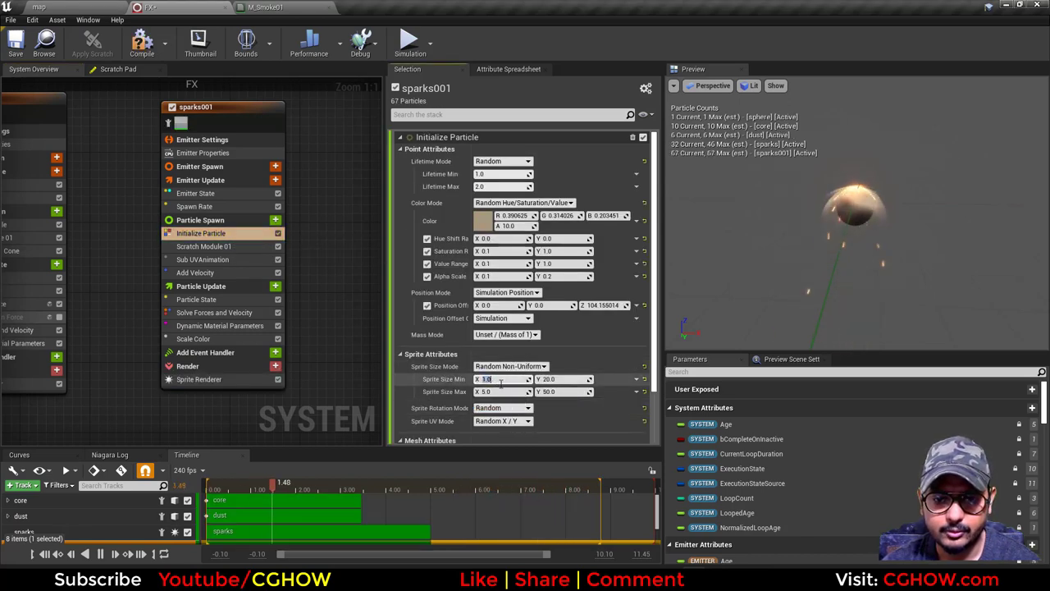
click(564, 392)
click(82, 7)
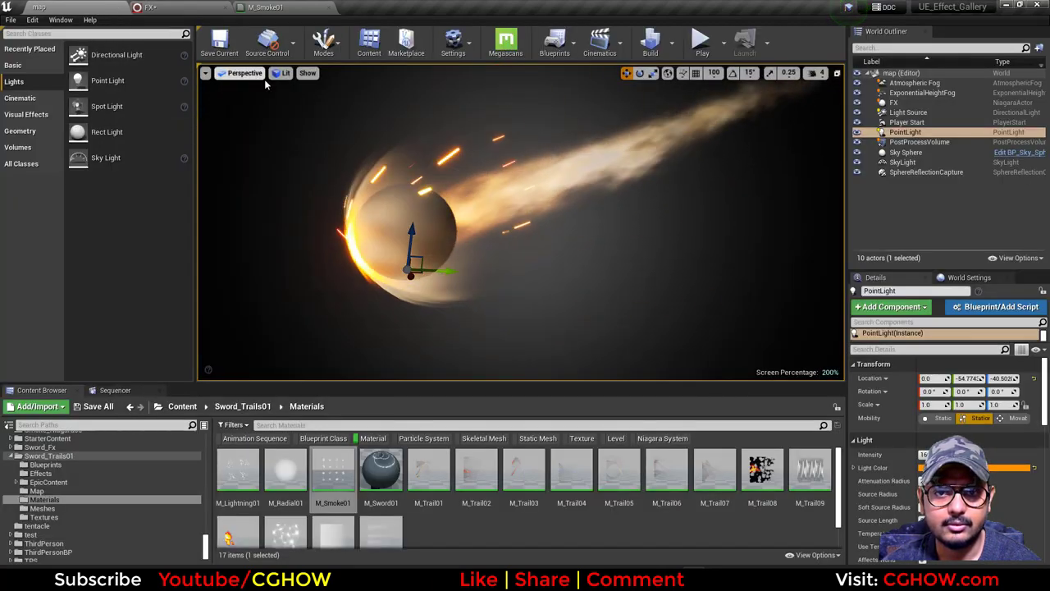
- Set the duplicated emitter's Value Range minimum to 0.5 and Alpha Scale to 0.01–0.1, change its Scale Color Scale Curve, and check the map
click(197, 7)
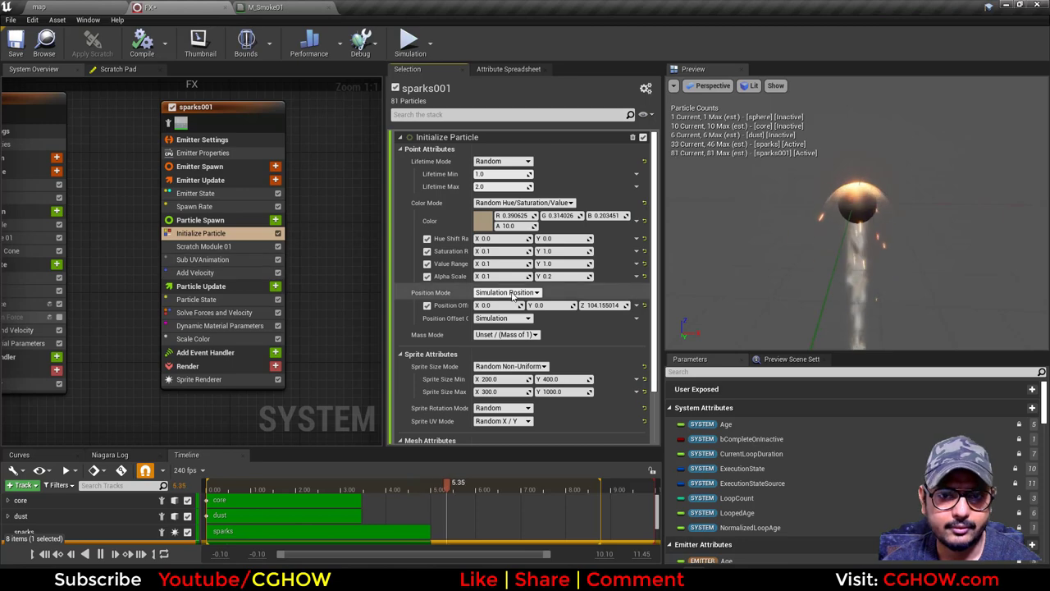
click(509, 264)
text(.5)
key(Return)
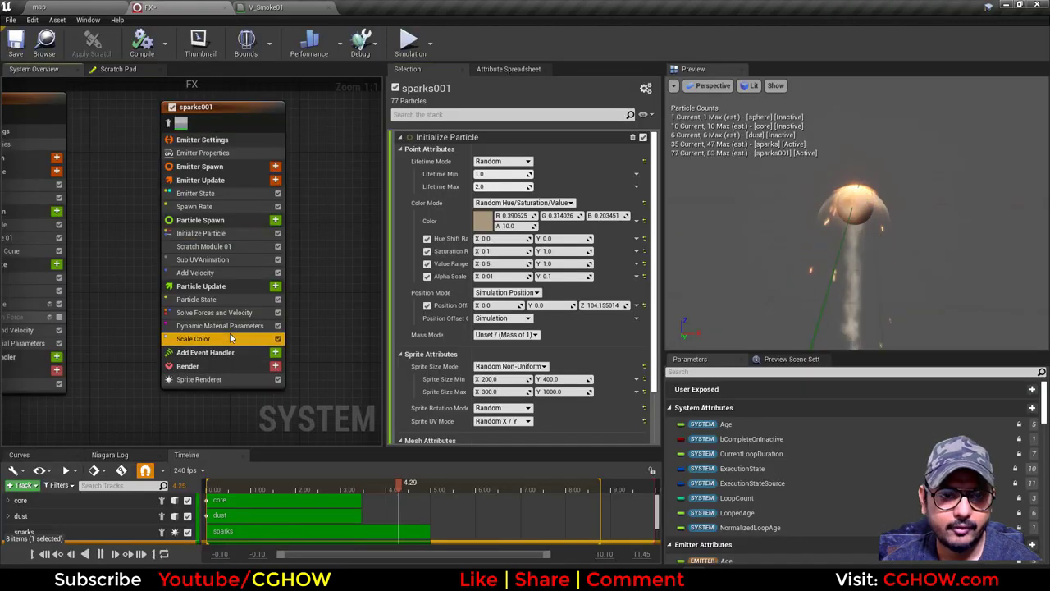
click(230, 338)
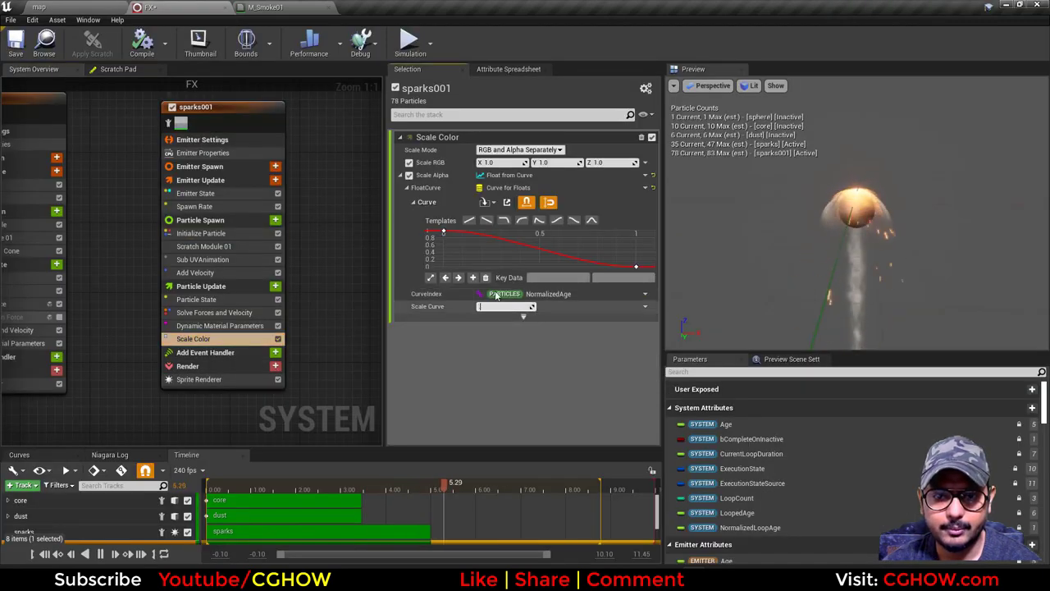
click(100, 4)
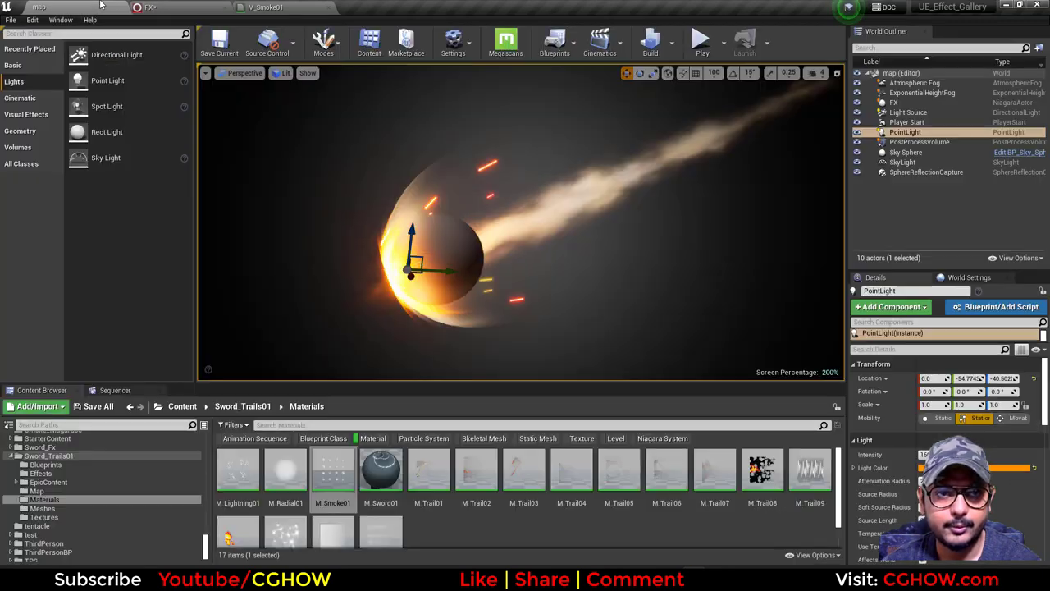
- Set the duplicated emitter's Sprite Size Max X to about 483 and inspect the meteor trail in the map
click(150, 6)
click(204, 234)
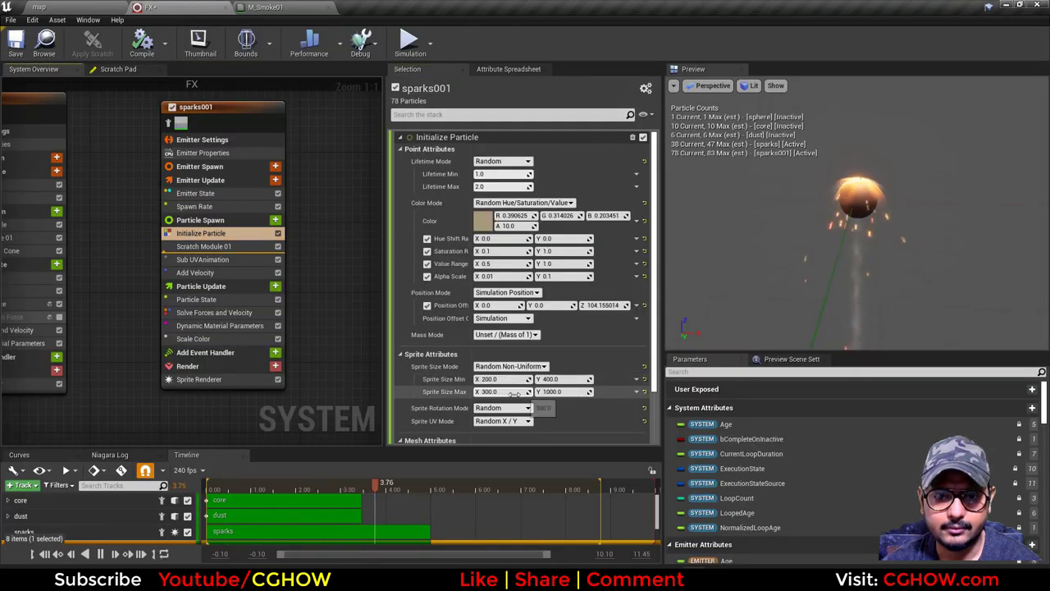
click(38, 7)
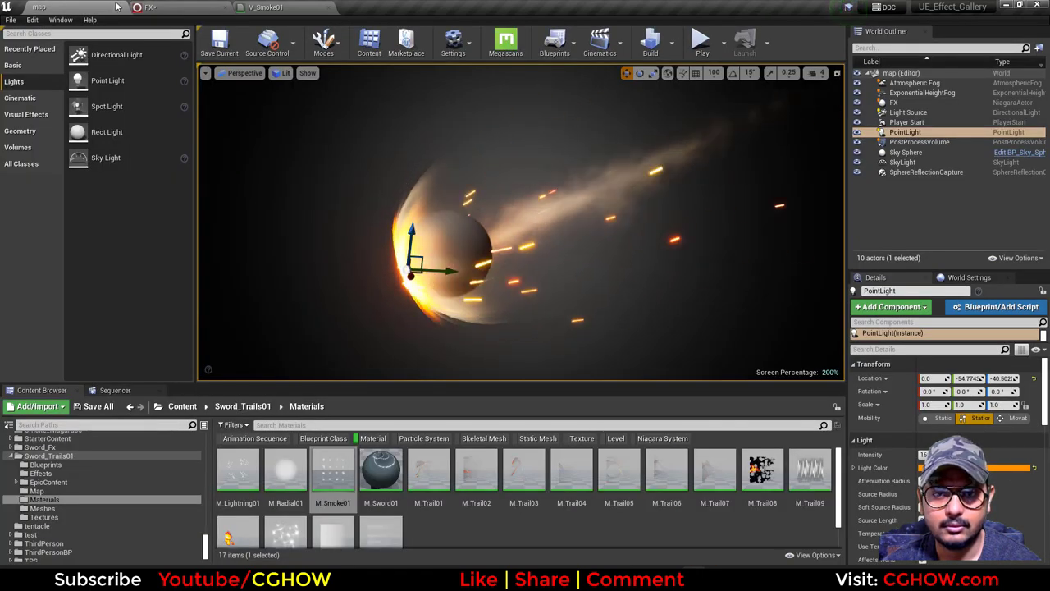
alt+drag(591, 313, 617, 322)
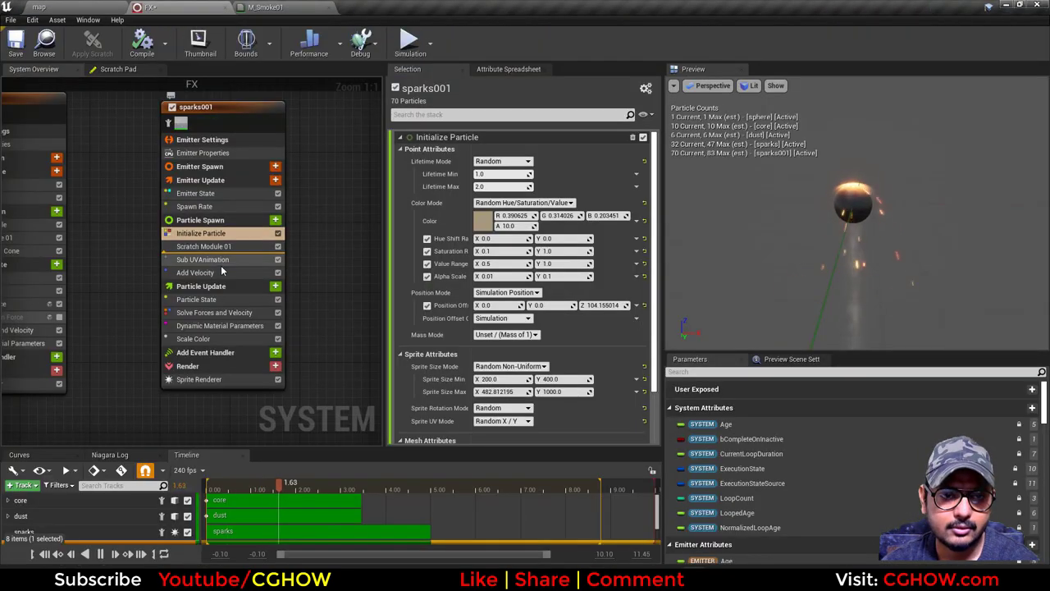
- Set the duplicated emitter's velocity Z range to about -5077 and -3326, and its Lifetime to 0.5–1.0, and check it in the map
click(205, 272)
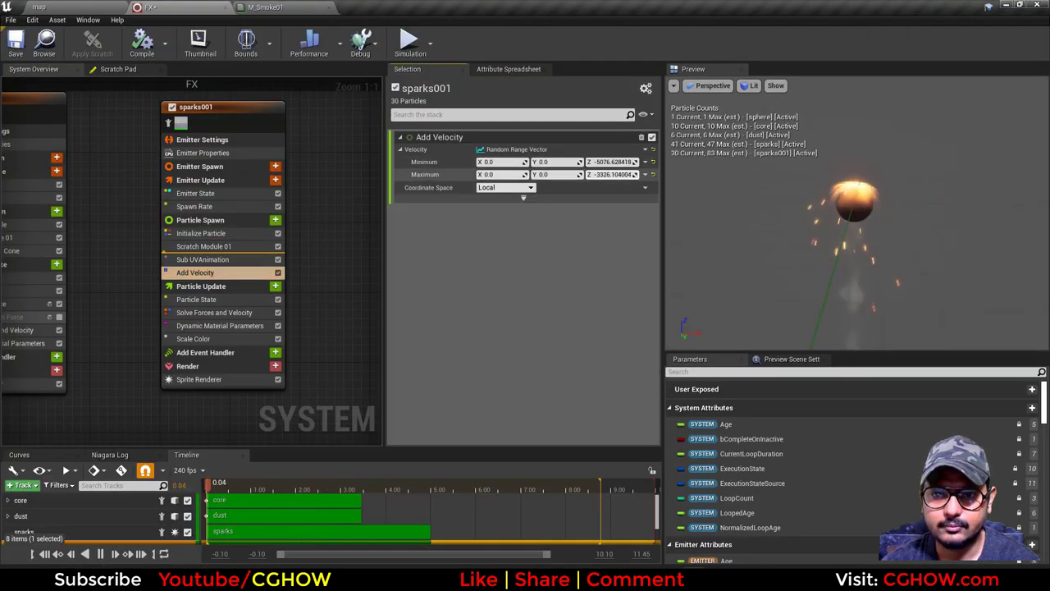
click(271, 235)
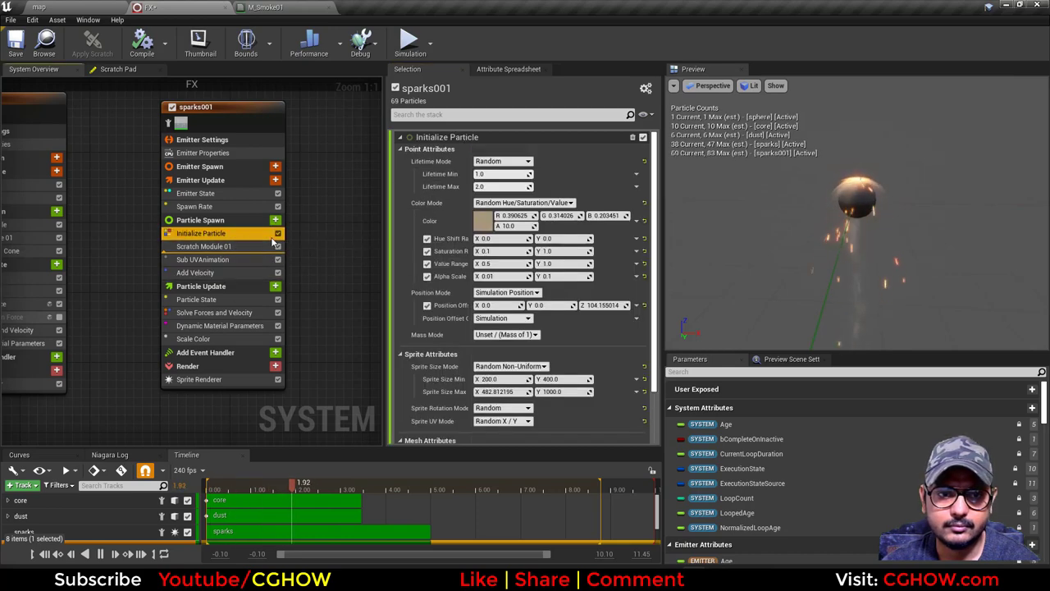
click(78, 6)
- Set the Scale Curve of the duplicated emitter's Scale Color alpha to 0.5 and return to the map to check the smoke
click(180, 7)
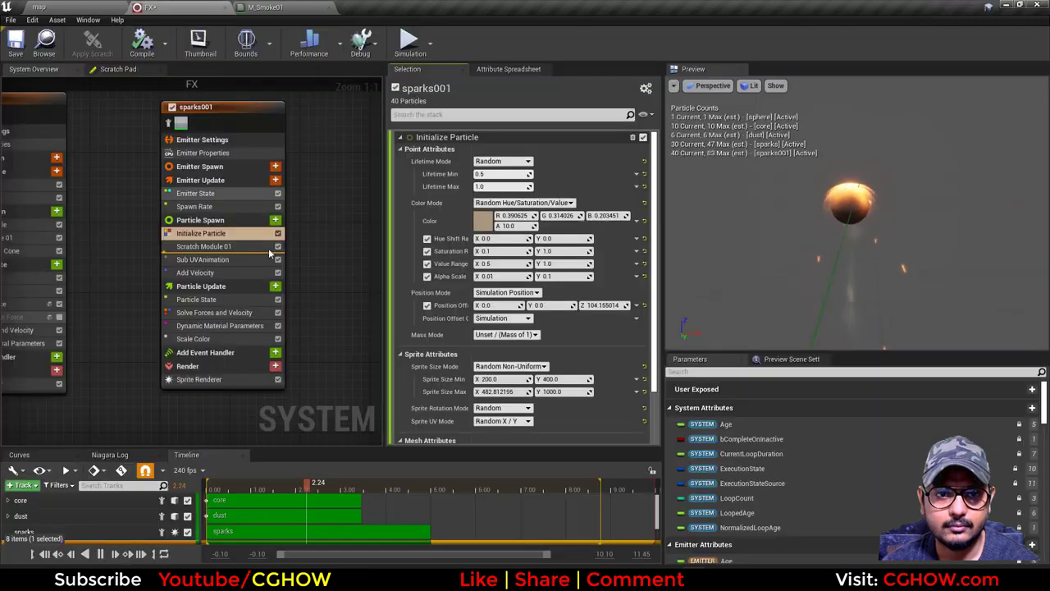
click(209, 340)
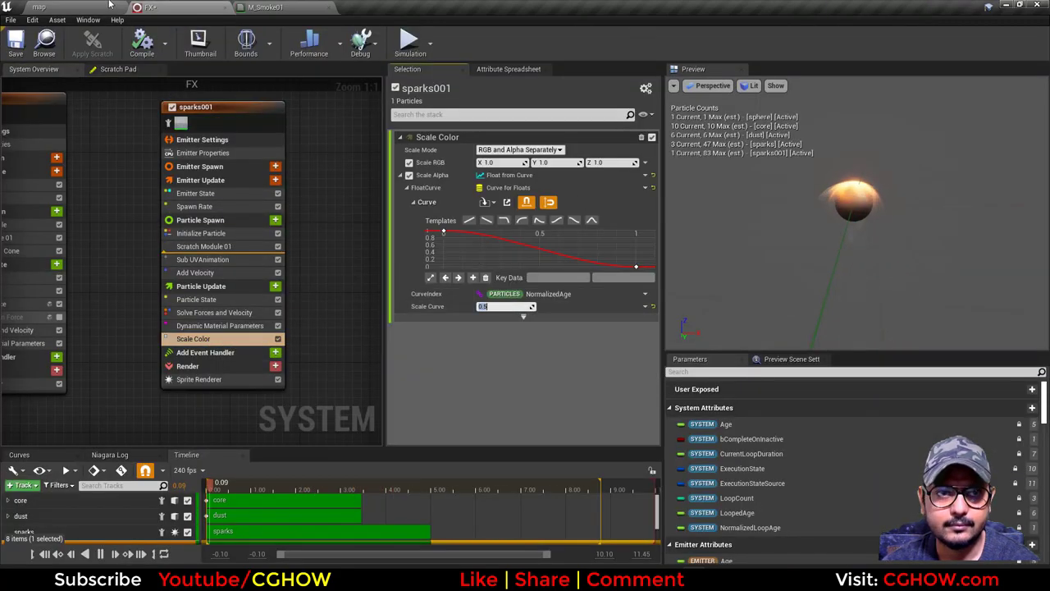
click(49, 7)
- Select the Sky Sphere in the map and hide it
click(401, 245)
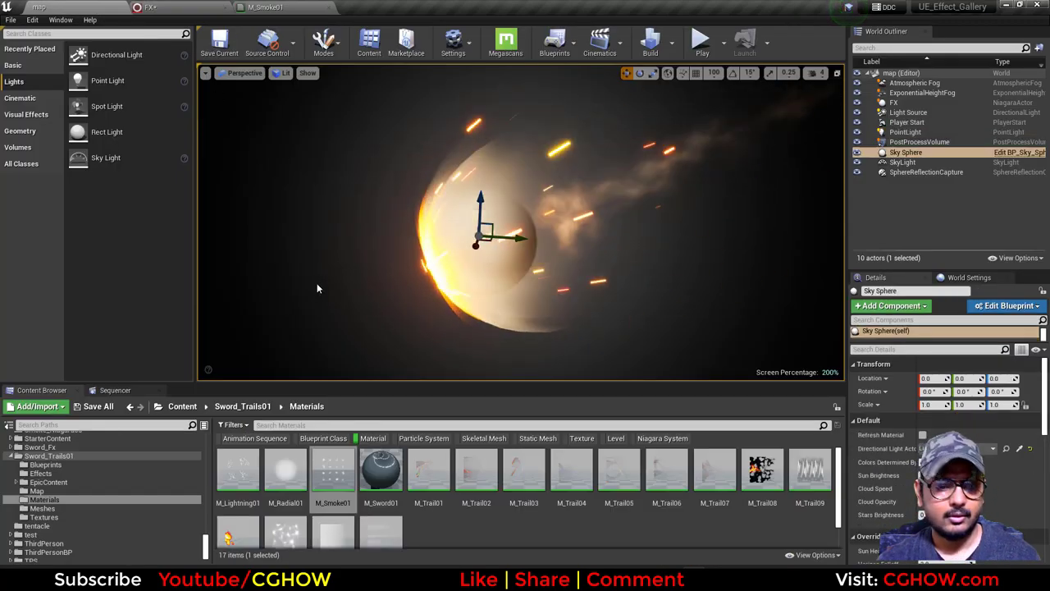
click(325, 284)
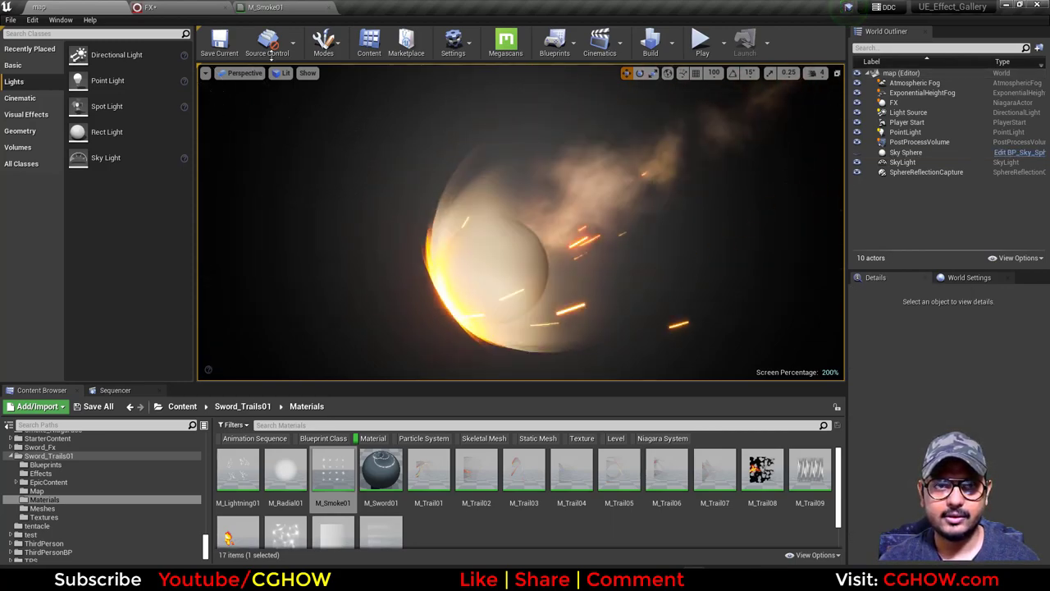
- Lower the dust emitter's Initialize Particle Color alpha to 5, raise it to 10, and compare both in the map
click(180, 7)
right_drag(126, 157, 367, 173)
right_drag(172, 156, 284, 151)
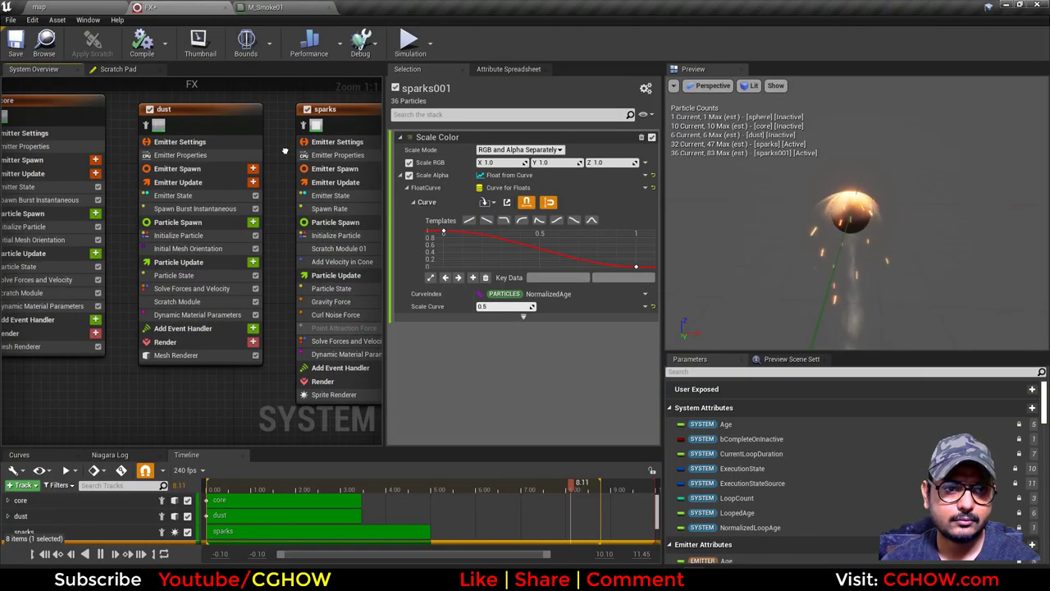
click(178, 236)
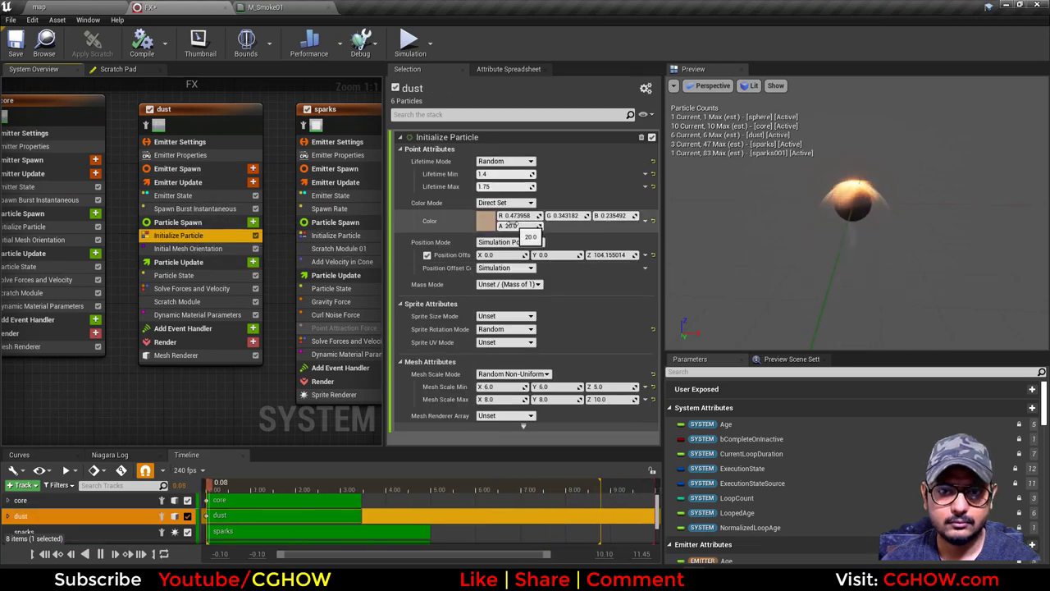
text(5)
click(117, 7)
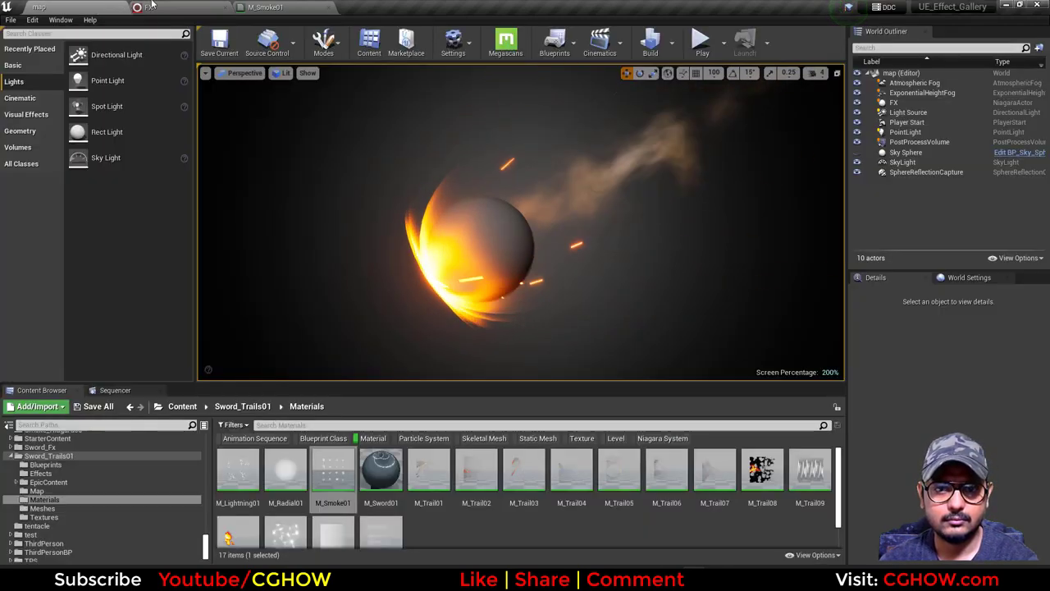
click(182, 7)
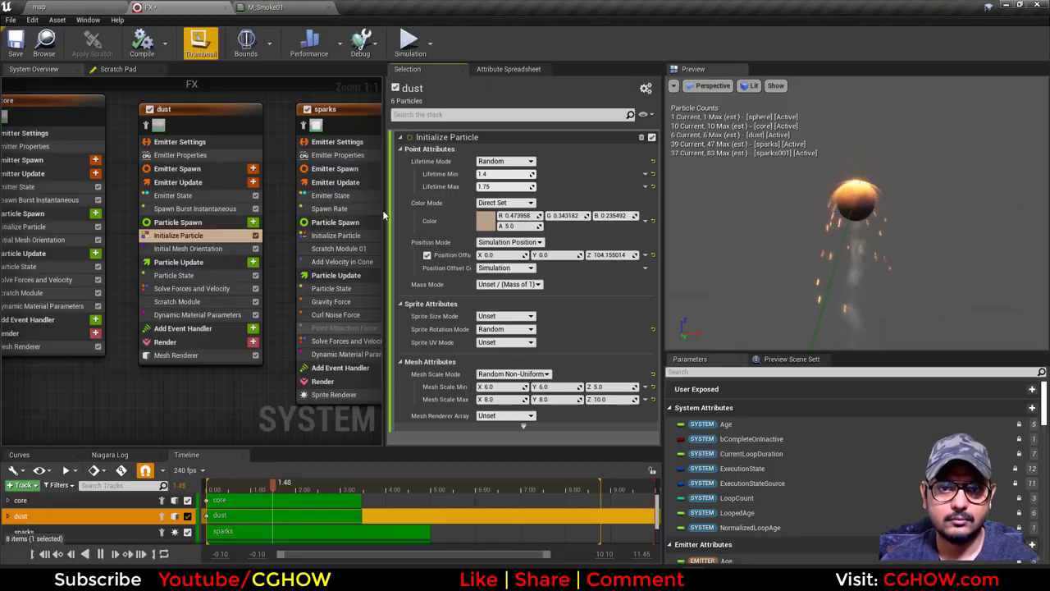
click(89, 10)
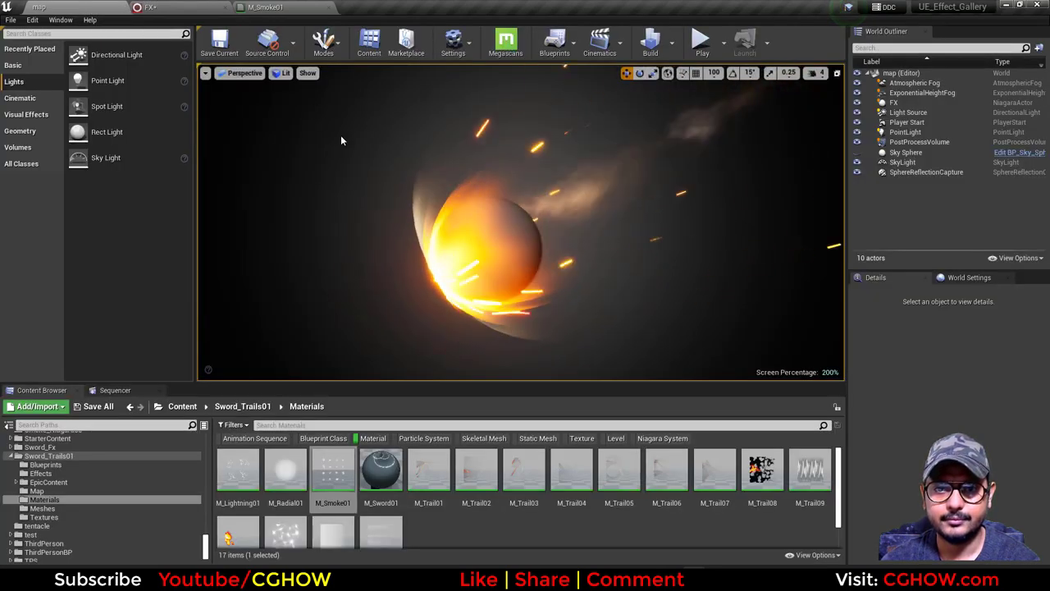
- Open the core emitter's Initialize Particle settings, examine its Mesh Scale Max, and check the meteor in the map
click(174, 7)
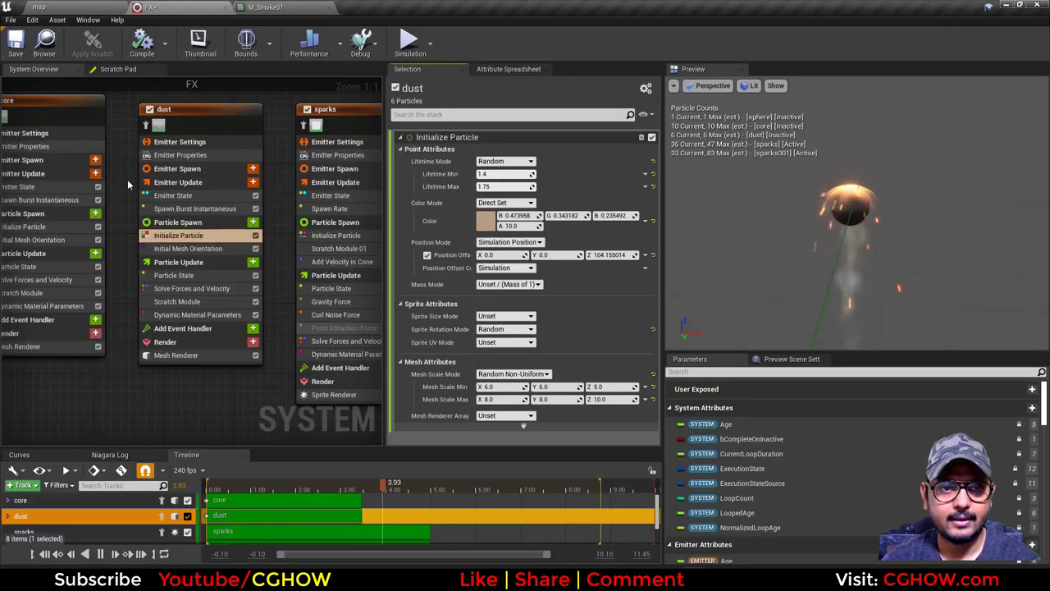
right_drag(128, 184, 268, 186)
click(153, 229)
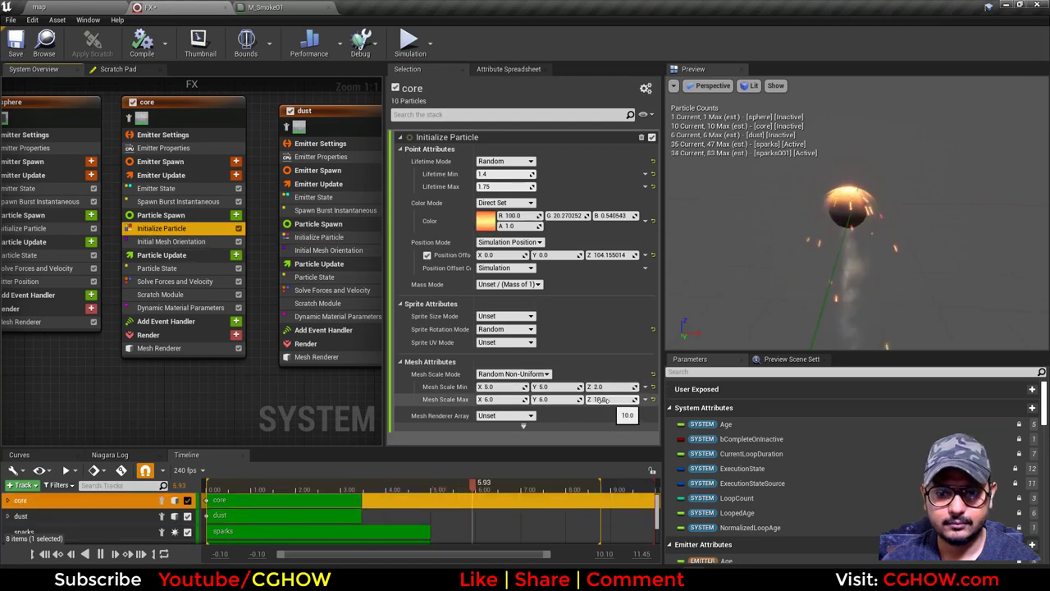
click(61, 6)
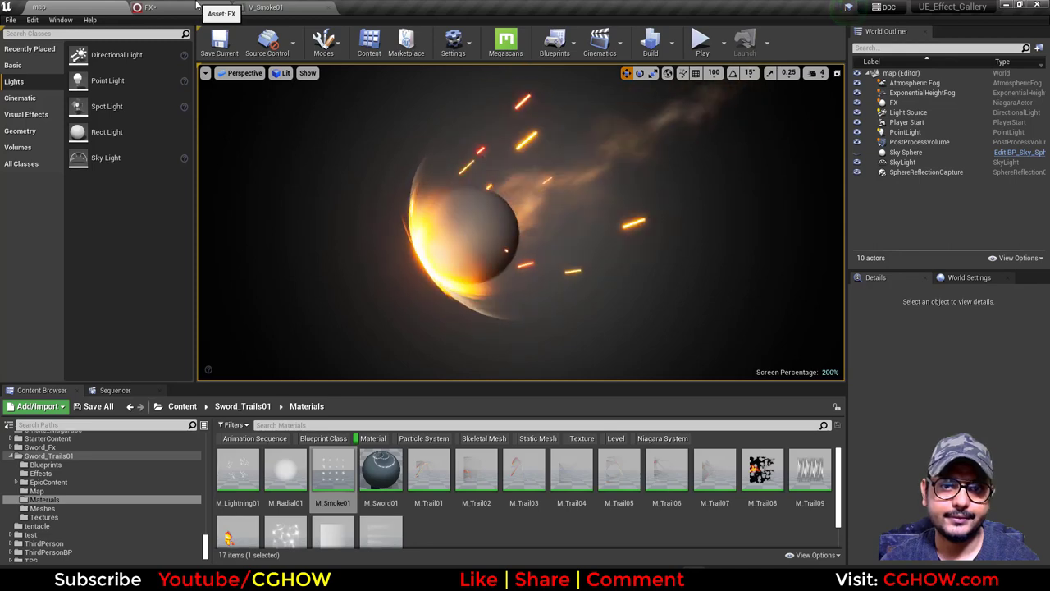
- Rename the duplicated sparks emitter that makes the smoke in the FX system as dust
click(150, 7)
scroll(299, 414, down, 5)
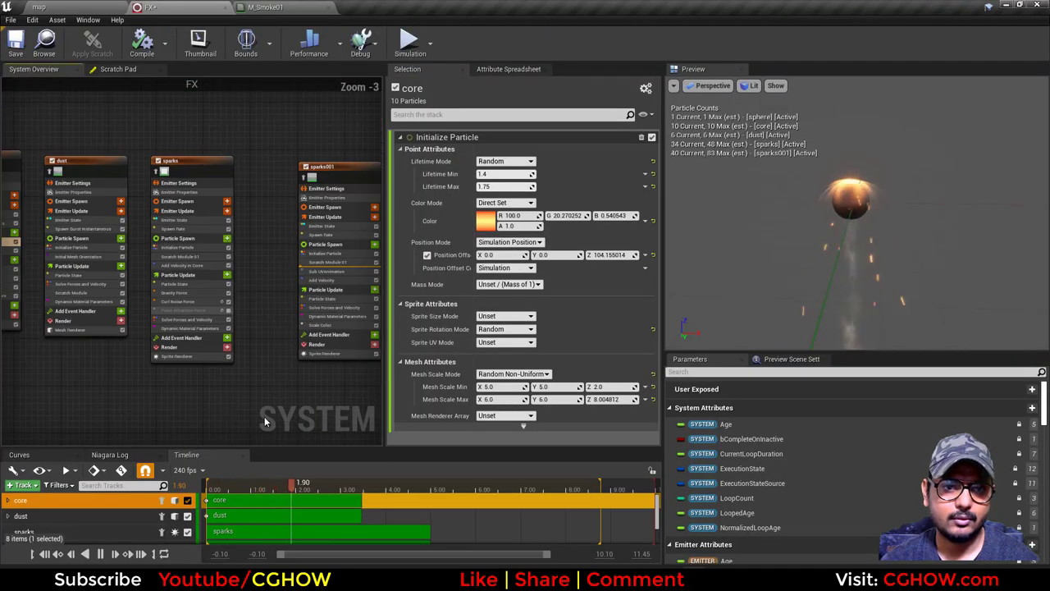
scroll(199, 198, up, 3)
double_click(164, 142)
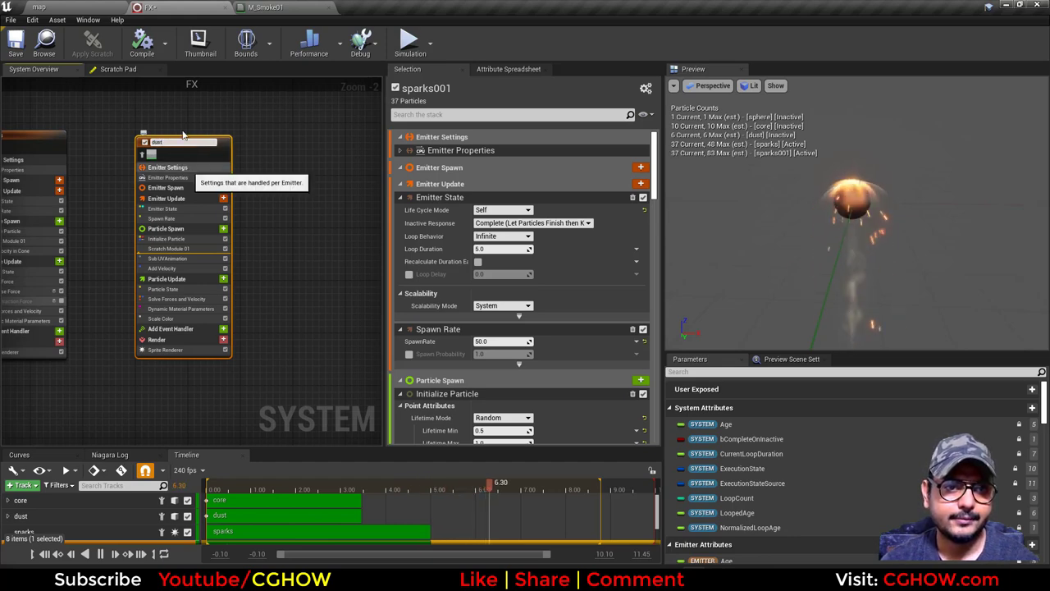
text(dust)
key(Return)
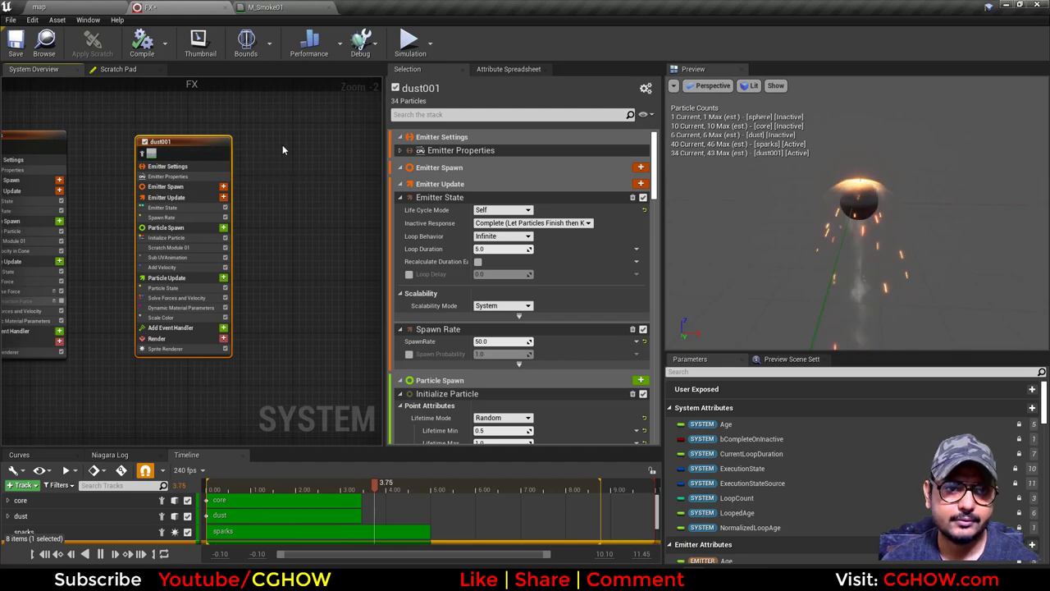
- Try duplicating the dust001 emitter with the copy's Sprite Renderer pivot Y at 1.0, and check the smoke in the map
key(ctrl+w)
scroll(286, 138, up, 2)
right_drag(285, 137, 223, 95)
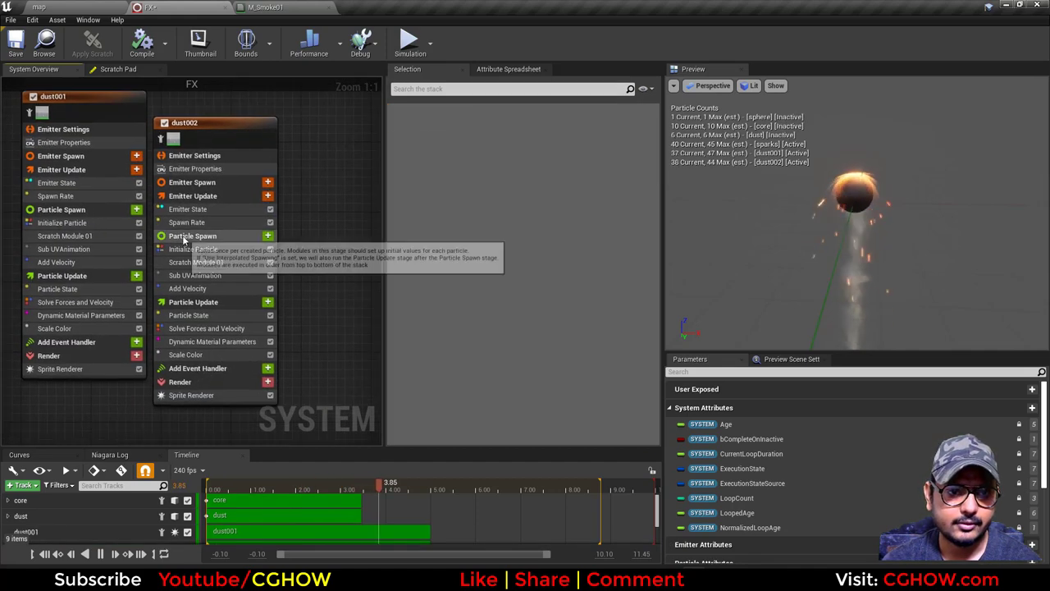
click(187, 222)
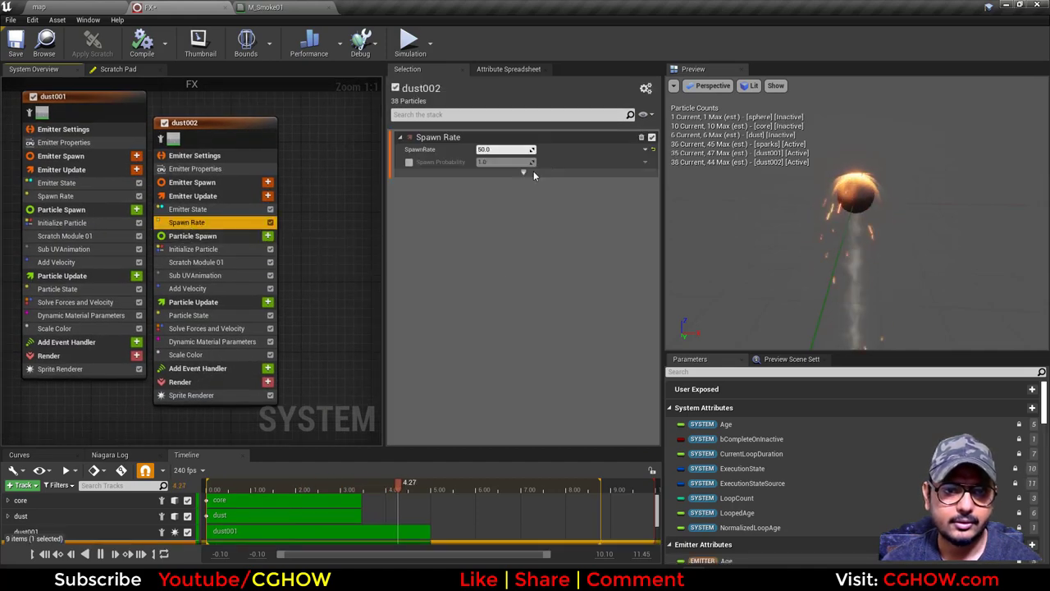
click(246, 248)
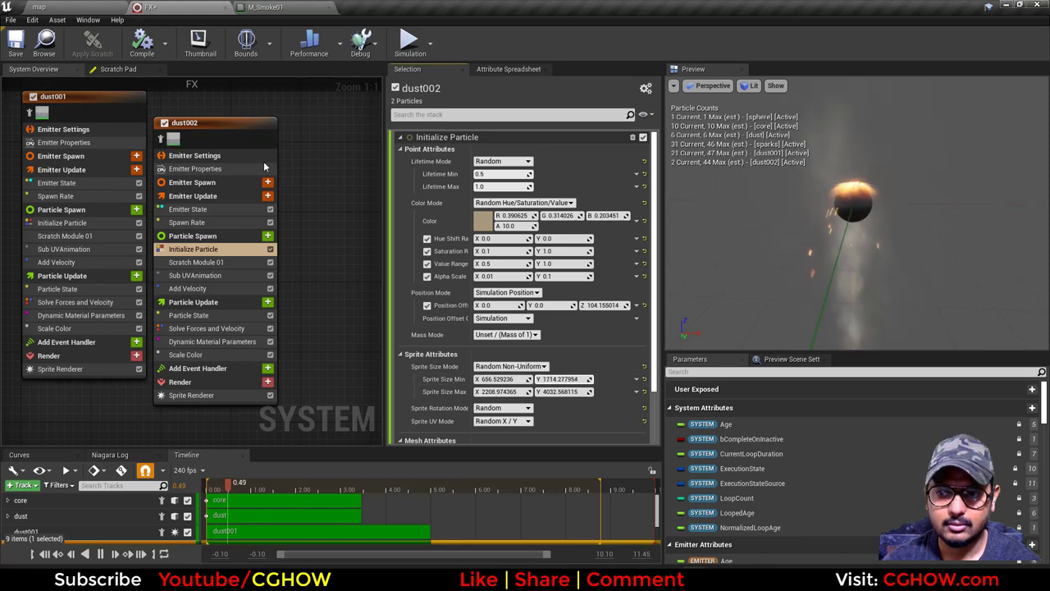
click(191, 395)
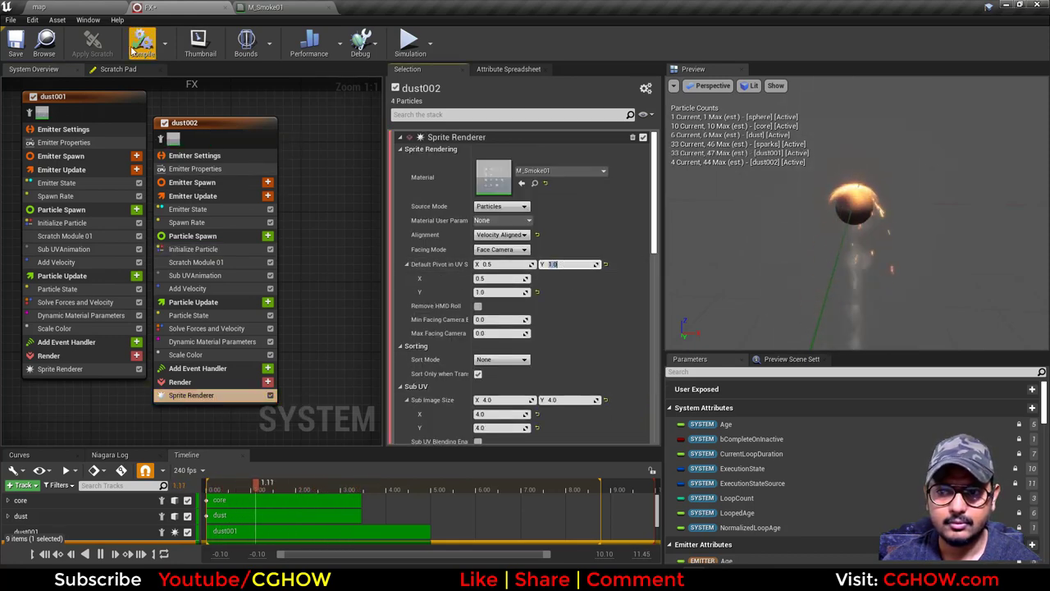
click(49, 6)
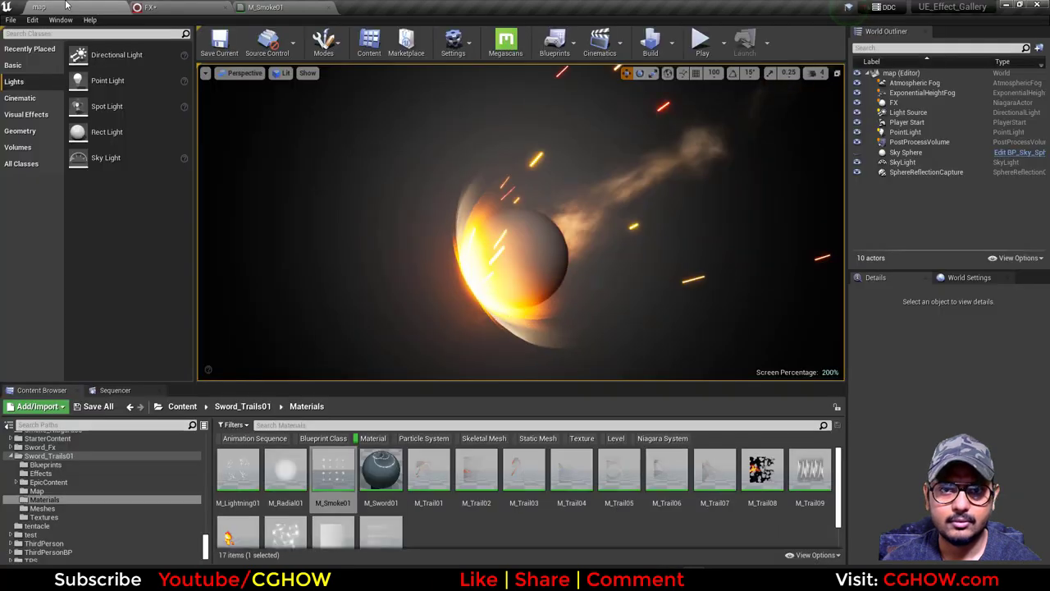
- Try a Spawn Rate of 20 on the duplicated dust emitter and check the smoke in the map
click(174, 10)
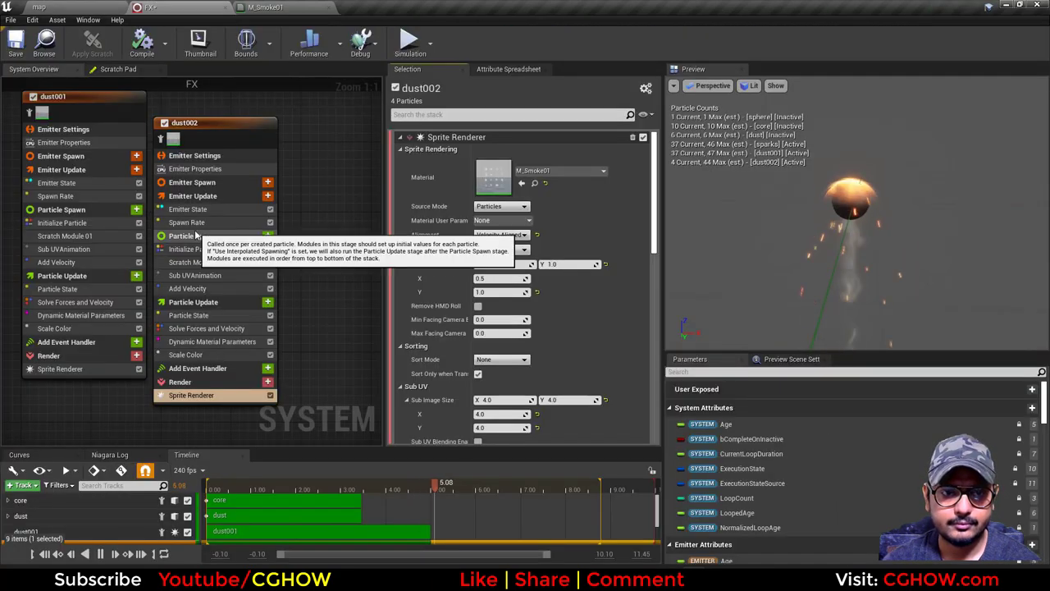
click(250, 235)
click(251, 222)
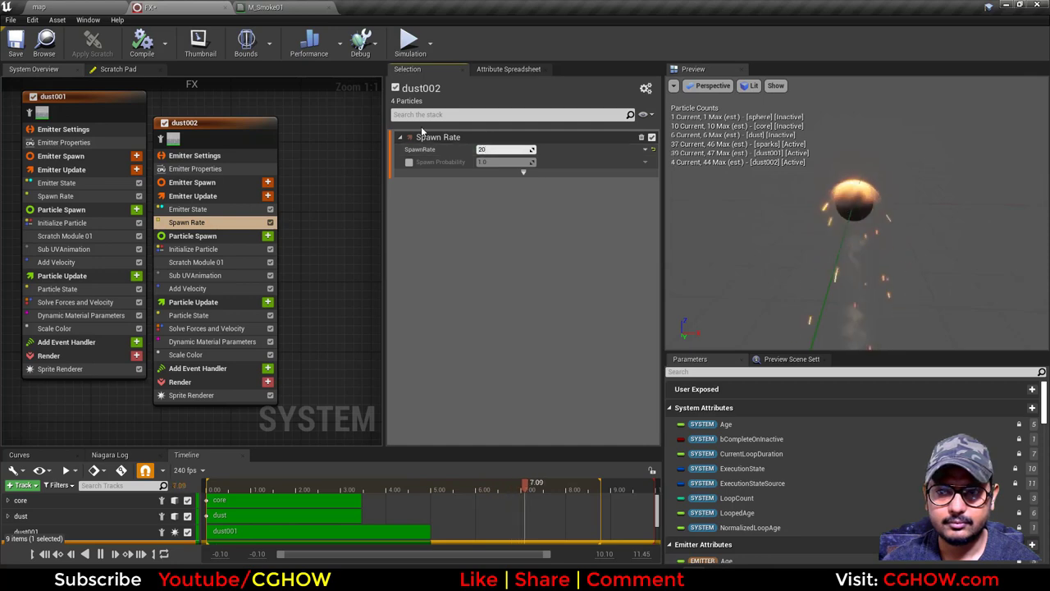
click(45, 6)
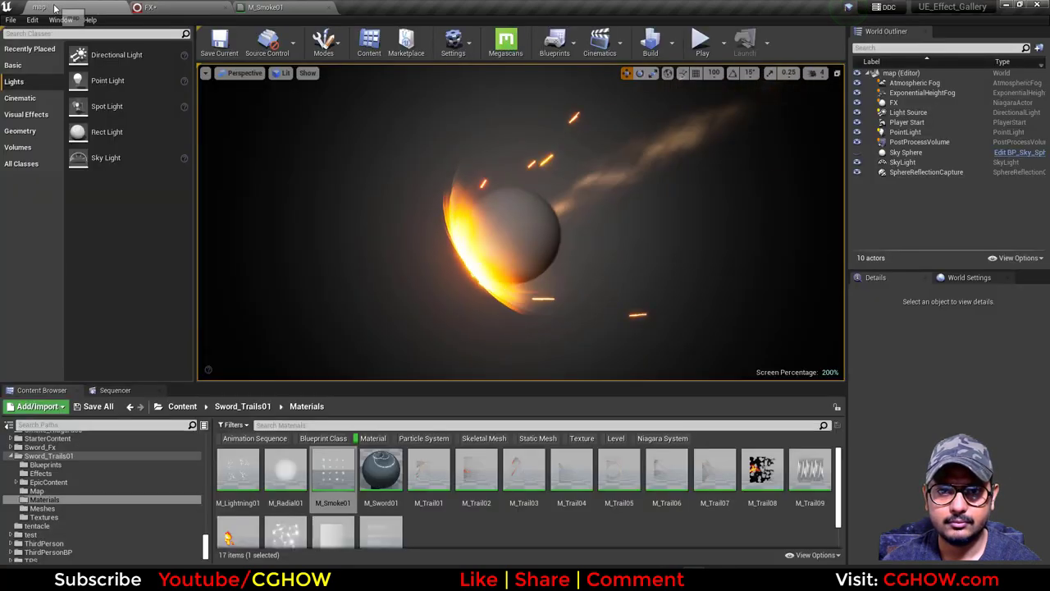
click(177, 7)
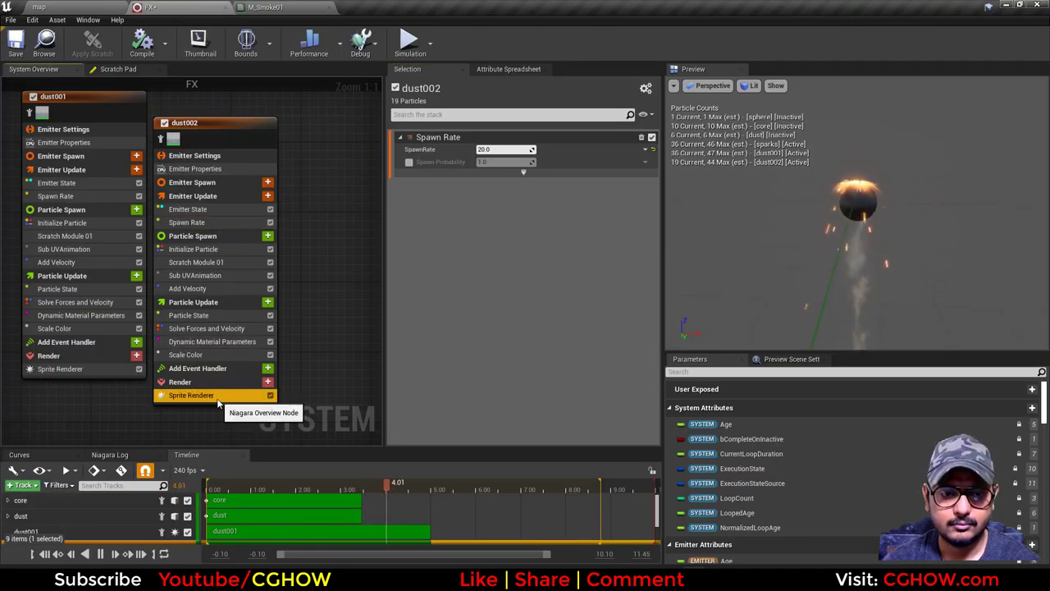
- Try the duplicated dust emitter's Sprite Renderer pivot Y at 0.6 and 0.7, and check the smoke in the map
click(197, 394)
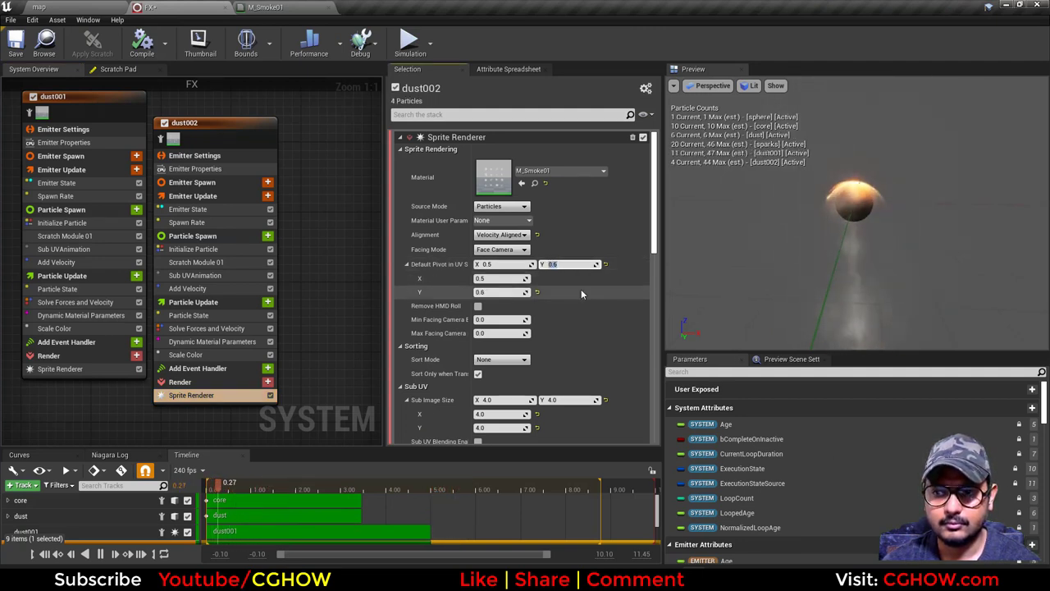
text(0.7)
key(Return)
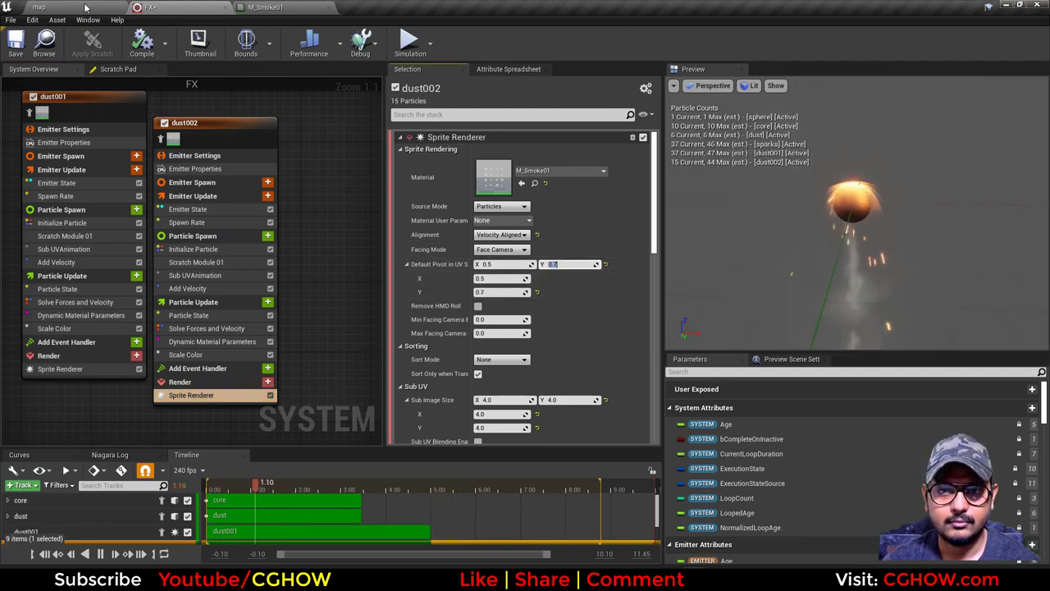
click(84, 8)
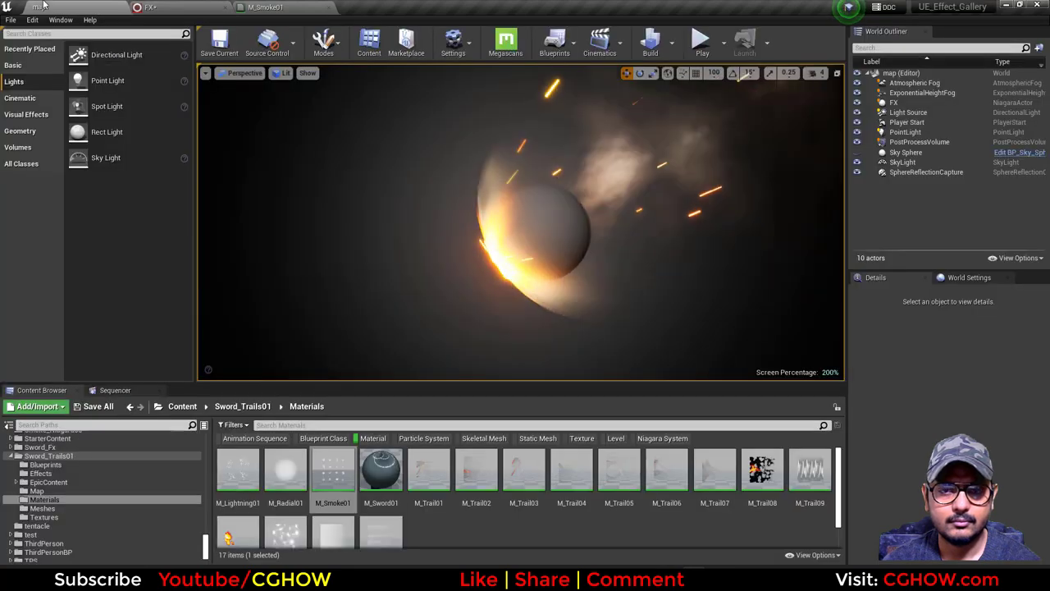
- Delete the duplicated dust emitter from the FX system
click(180, 6)
click(193, 123)
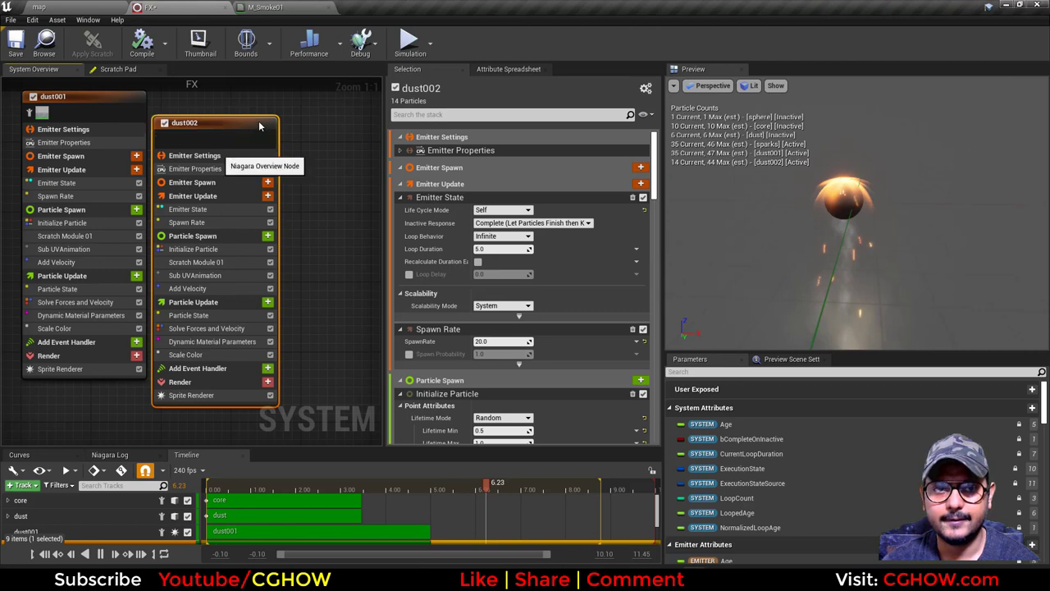
key(Delete)
- Duplicate the sparks emitter in the FX system and bring the copy into view
scroll(272, 282, down, 4)
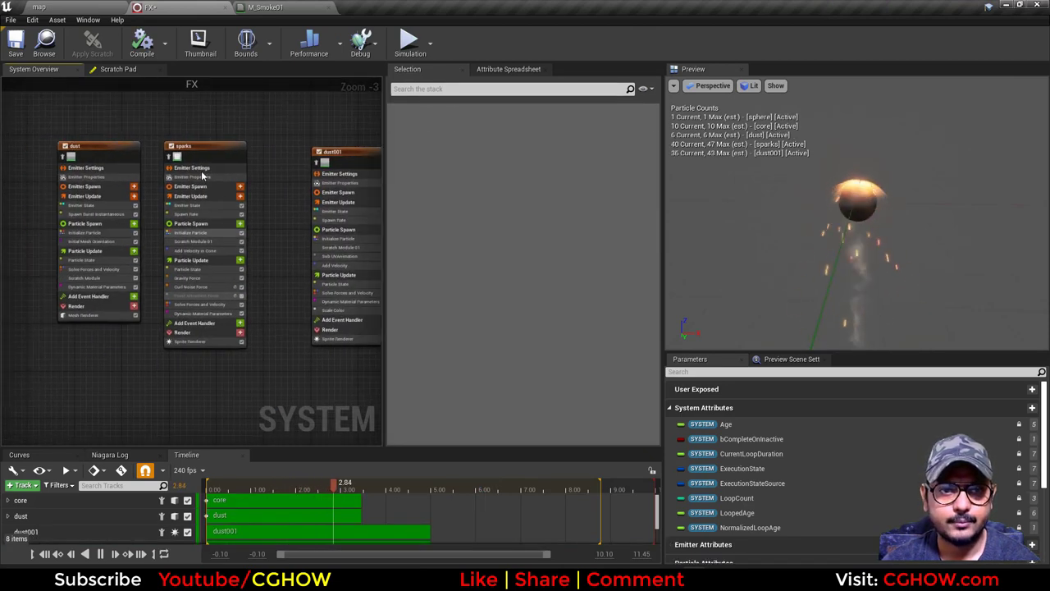
right_drag(202, 175, 157, 121)
click(156, 121)
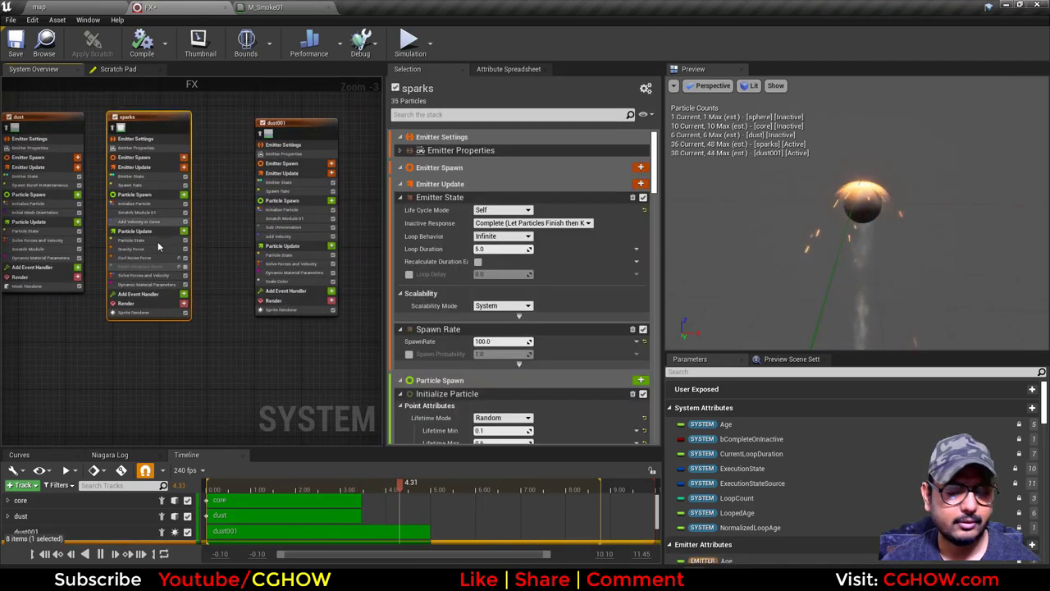
click(95, 338)
right_drag(95, 338, 137, 265)
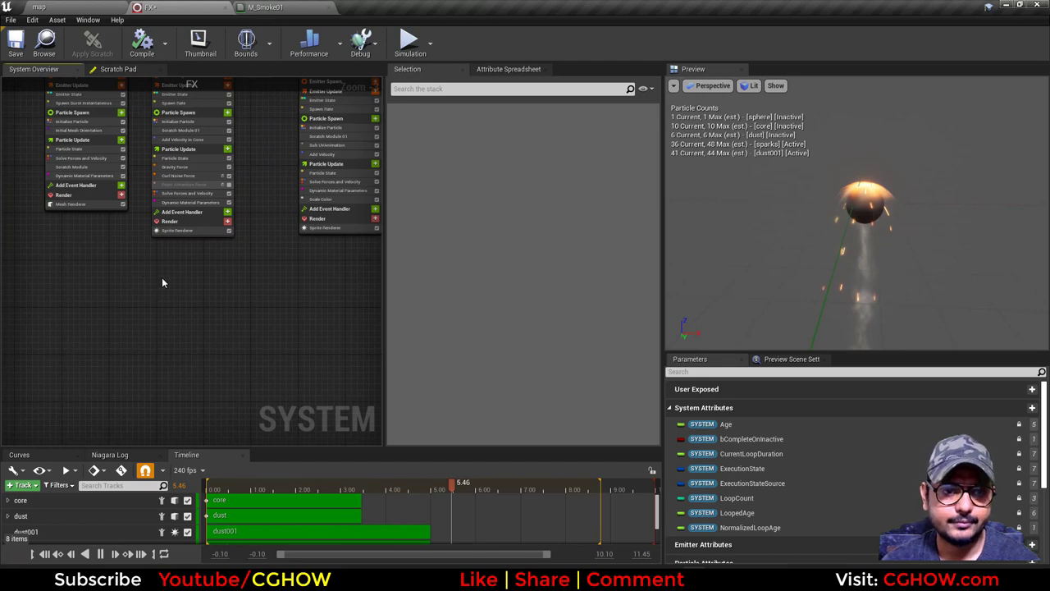
key(ctrl+v)
scroll(149, 316, up, 3)
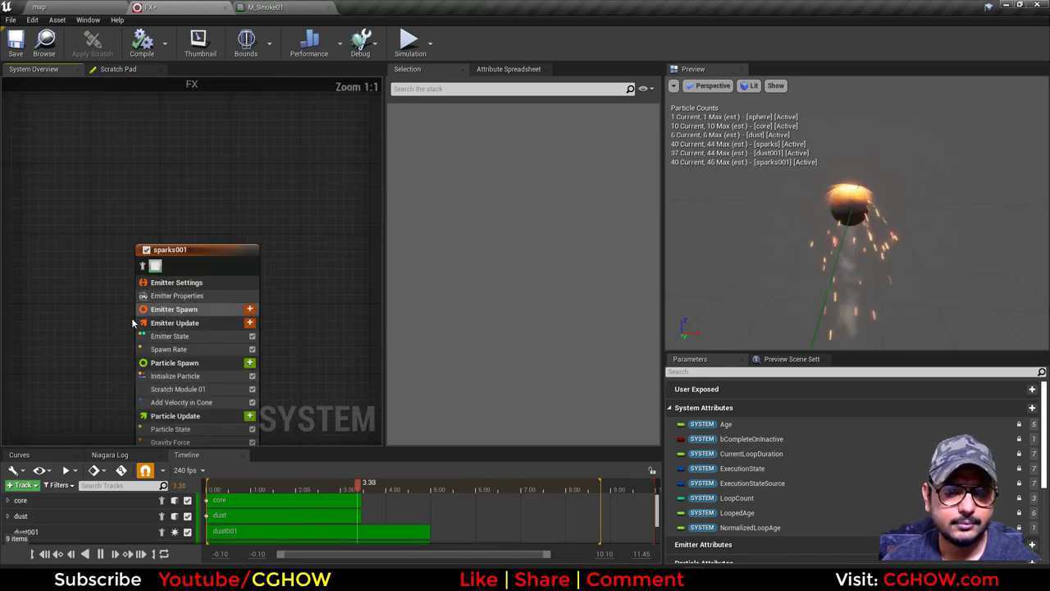
right_drag(131, 323, 131, 251)
- Set the duplicated sparks' Sprite Size Min Y to 5 and Max Y to 10, and check them in the map
click(204, 247)
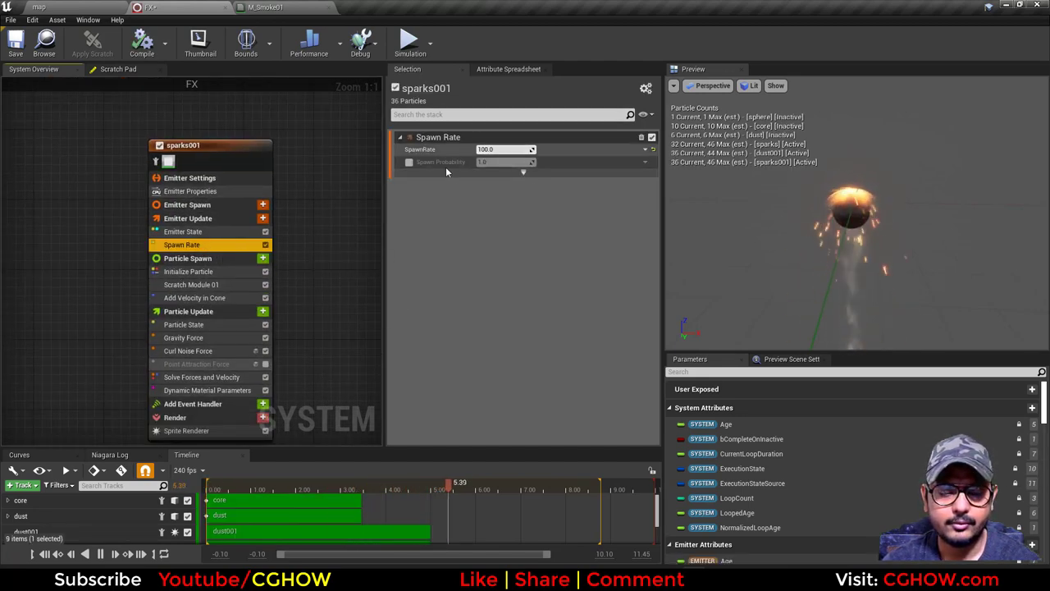
click(201, 272)
scroll(486, 339, down, 3)
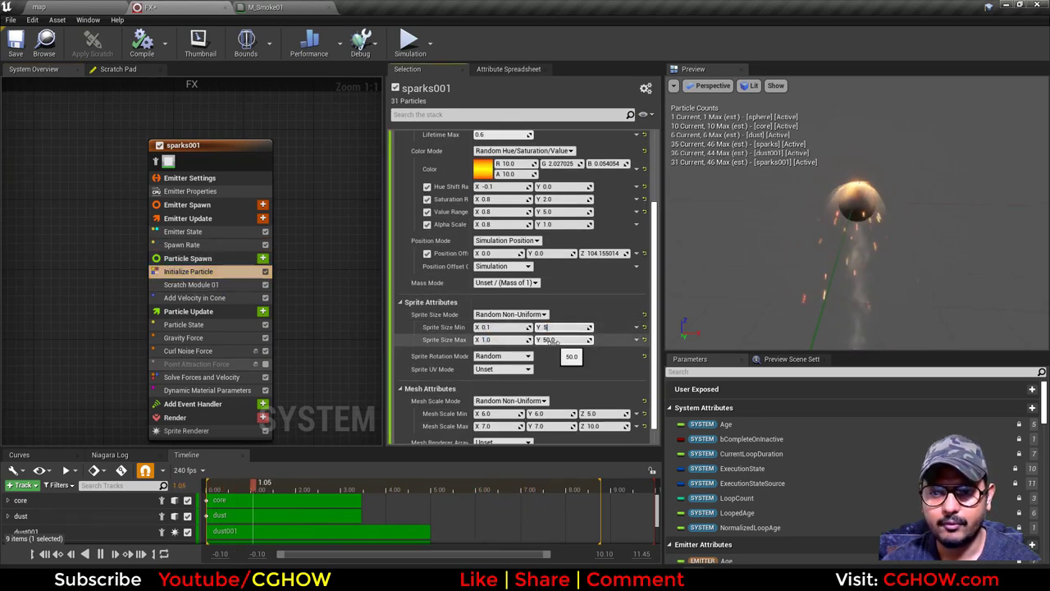
key(Return)
click(66, 6)
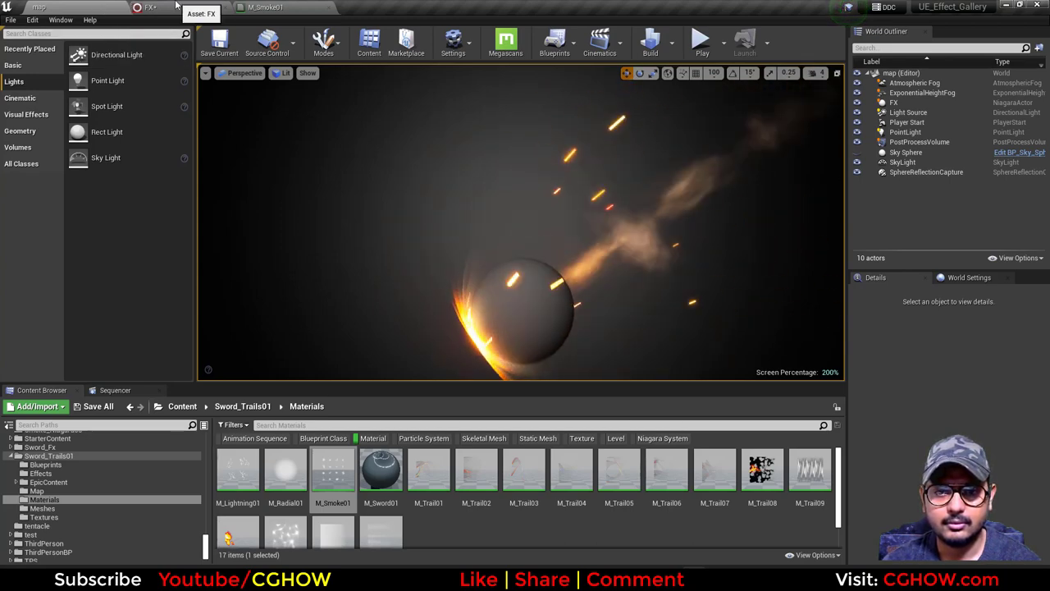
- Open the duplicated sparks emitter's Gravity Force settings and check the sparks in the map
click(175, 6)
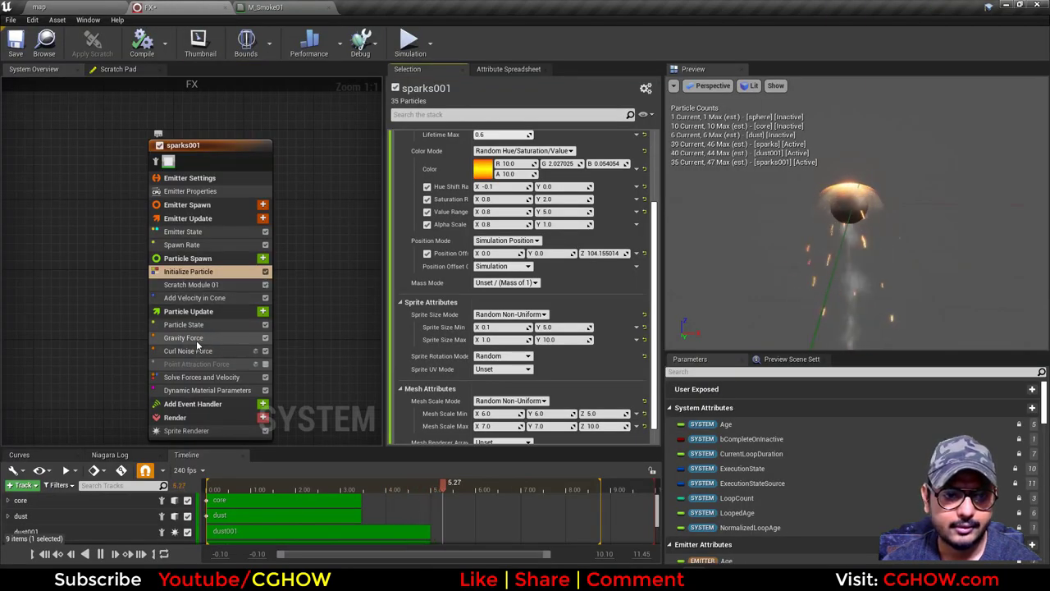
click(195, 340)
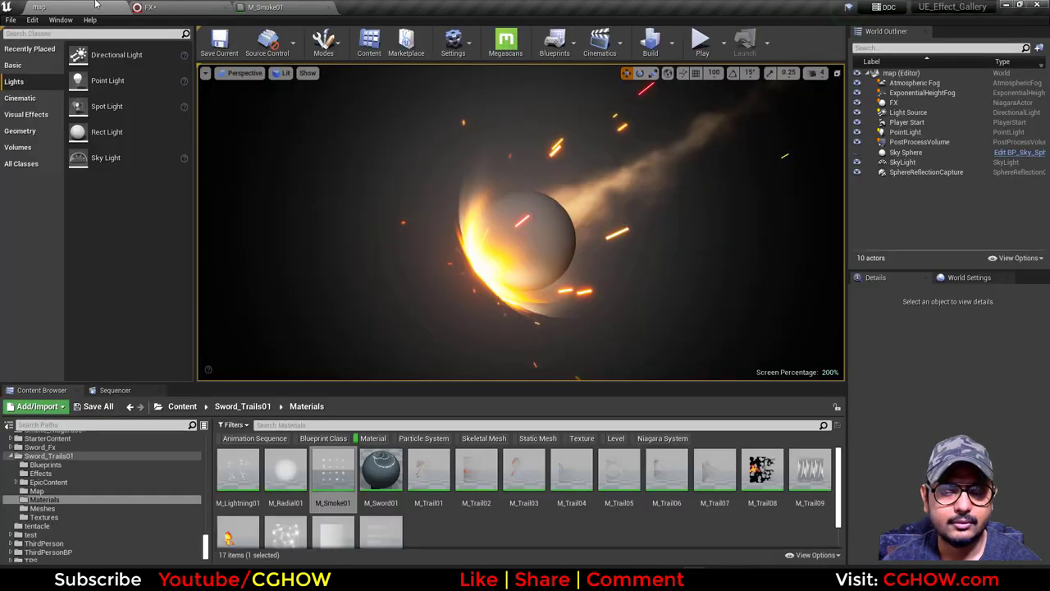
click(119, 8)
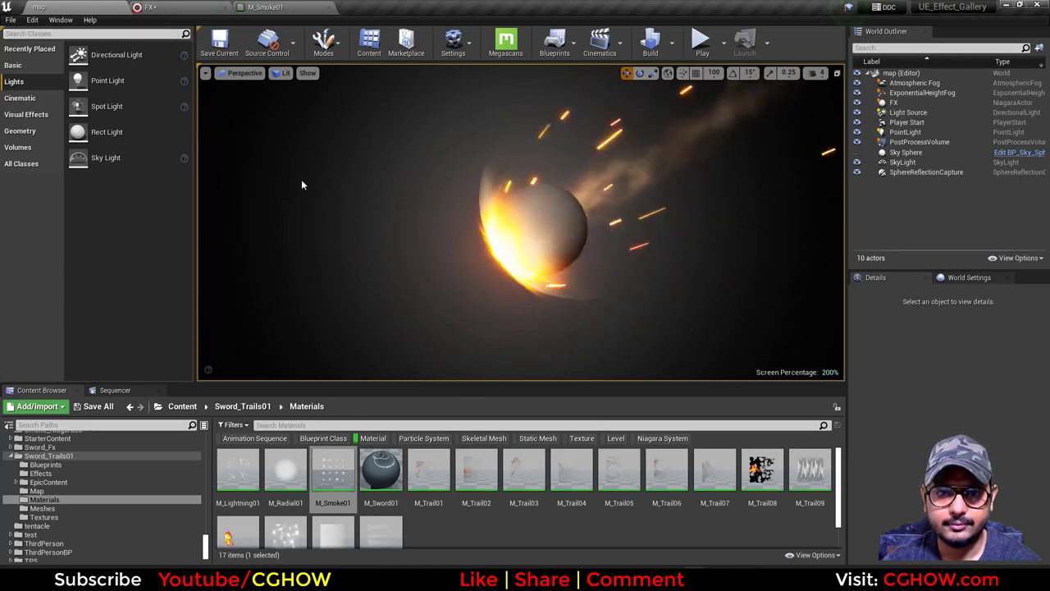
- Set the duplicated sparks' Sprite Size Max Y to 30 and compare the sparks in the map
click(166, 7)
click(194, 271)
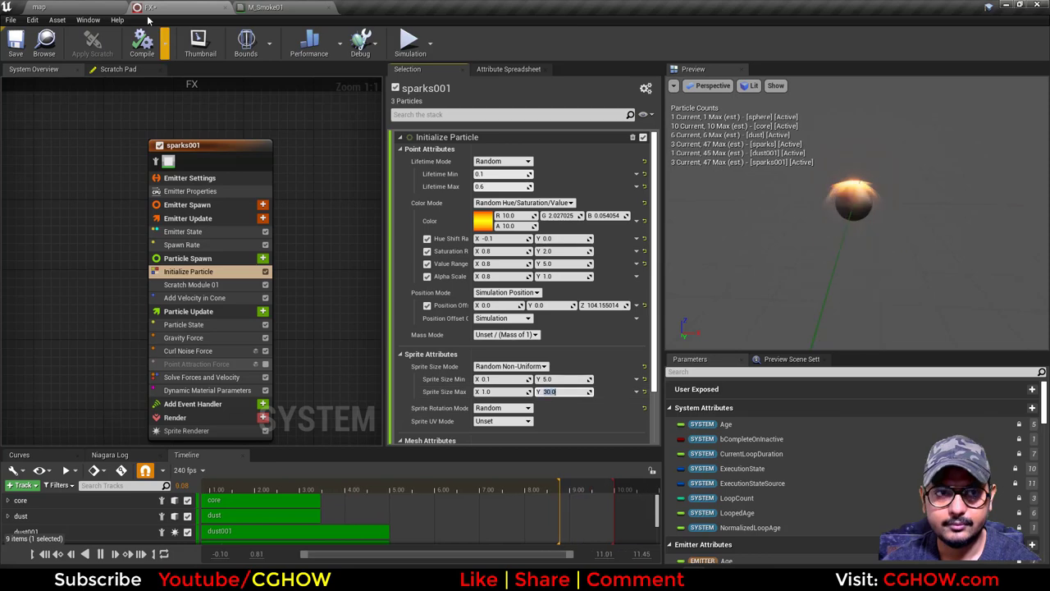
click(102, 6)
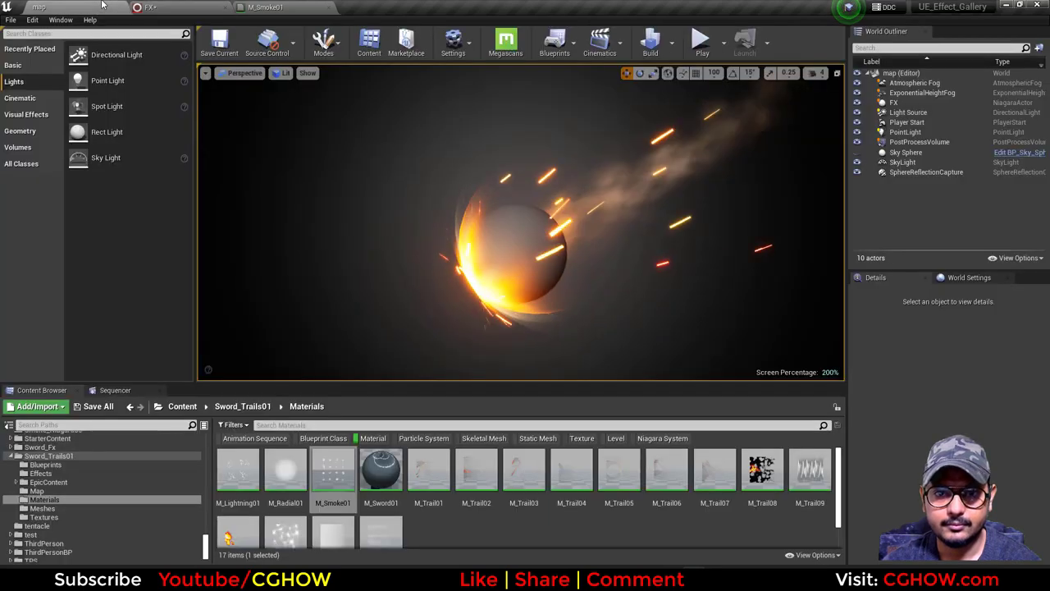
- Examine the duplicated sparks' Gravity Force and Initialize Particle sprite size settings, and check the meteor in the map
click(173, 5)
click(188, 350)
click(182, 337)
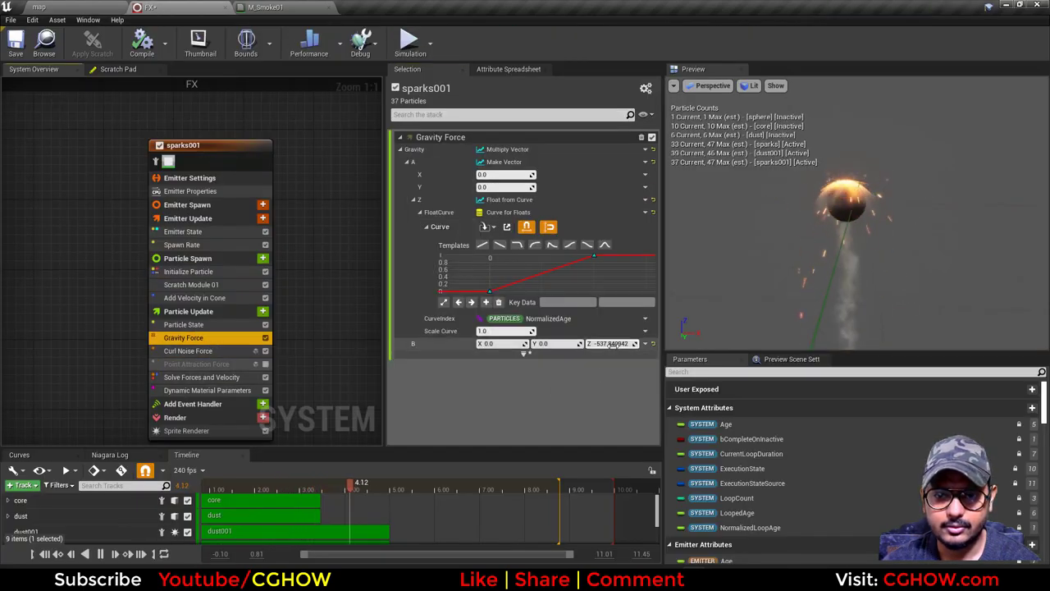
click(187, 271)
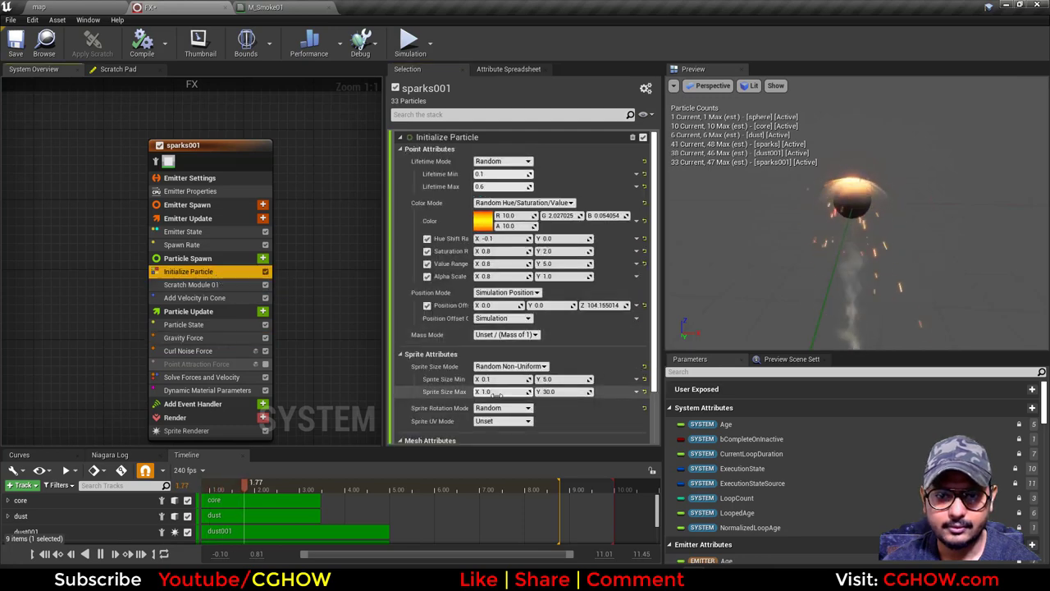
click(116, 6)
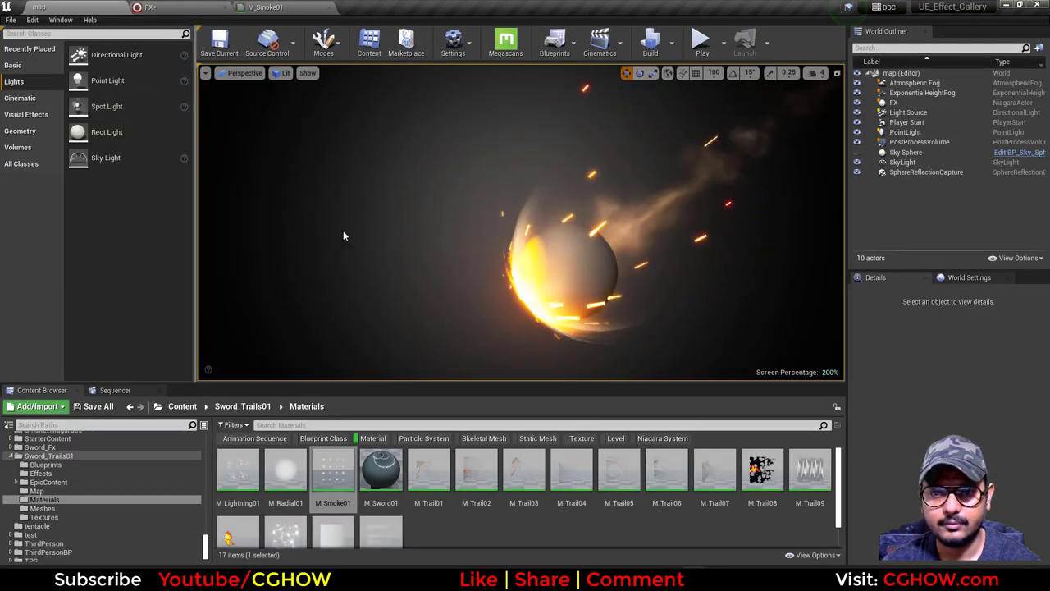
- Simulate the level to review the finished meteor effect, and stop the simulation
click(723, 45)
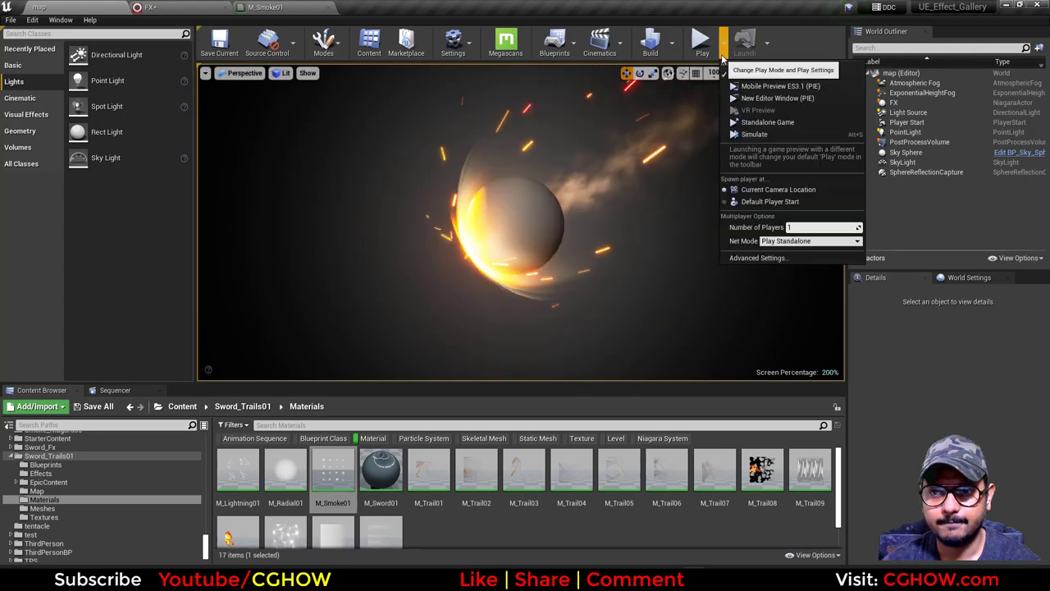
click(753, 135)
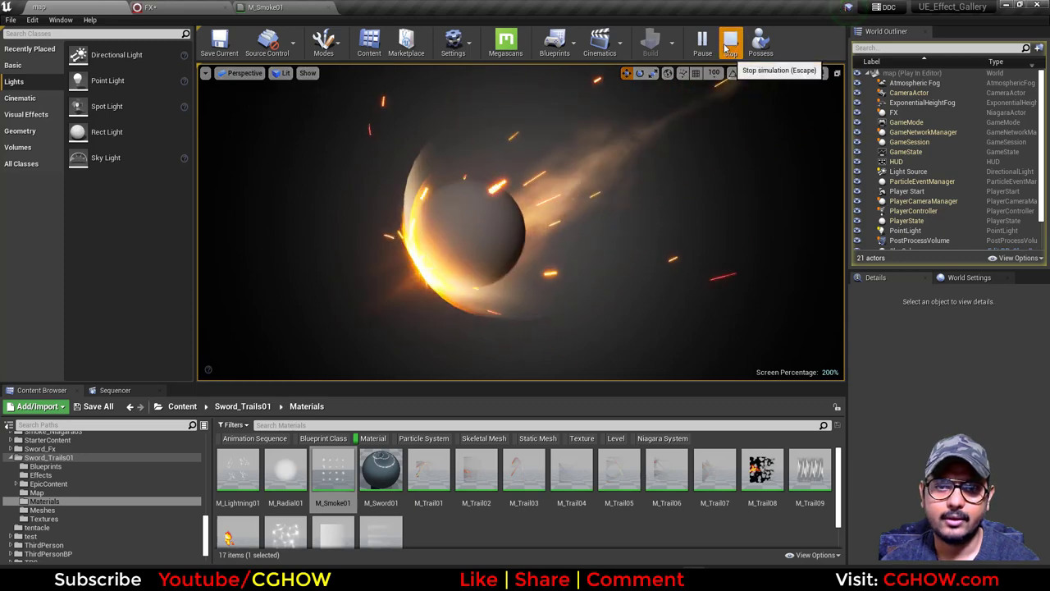
click(730, 41)
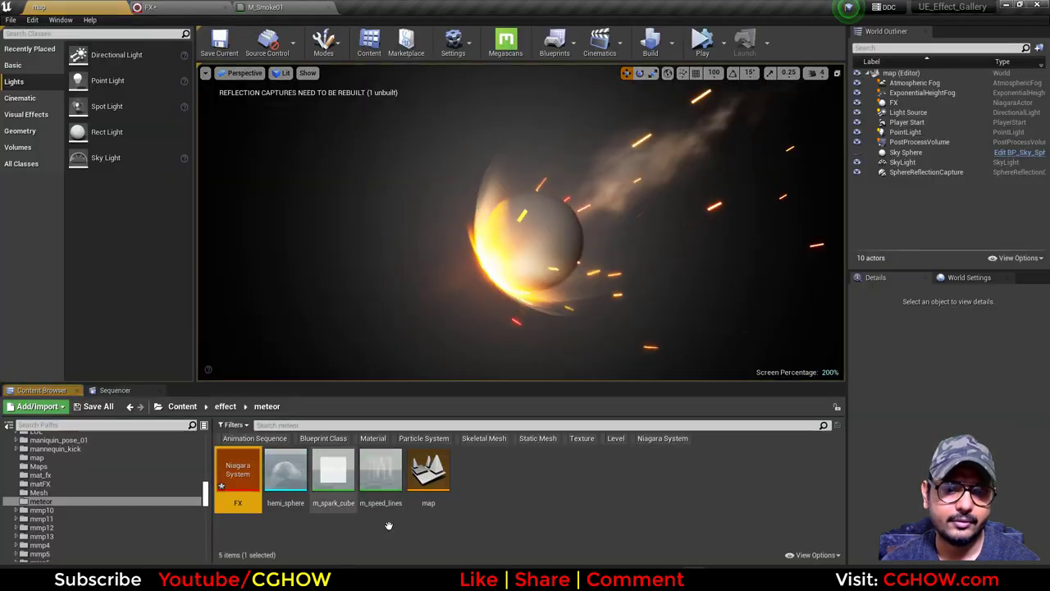
- Save the modified FX Niagara system
click(95, 406)
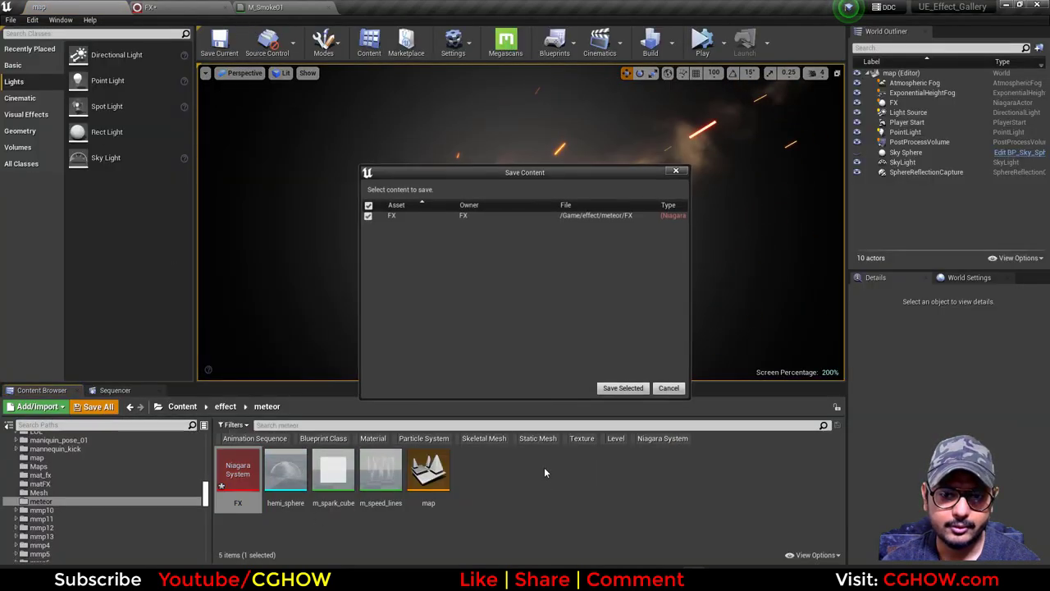
click(623, 392)
- Duplicate the m_spark_cube material as m_sphere and open the copy for editing
click(332, 480)
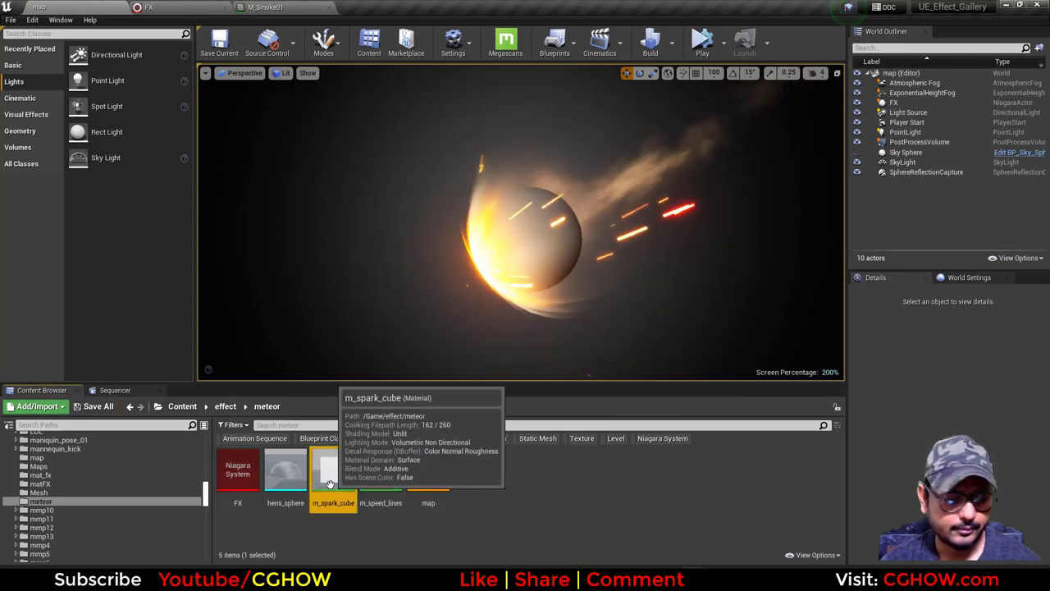
key(ctrl+w)
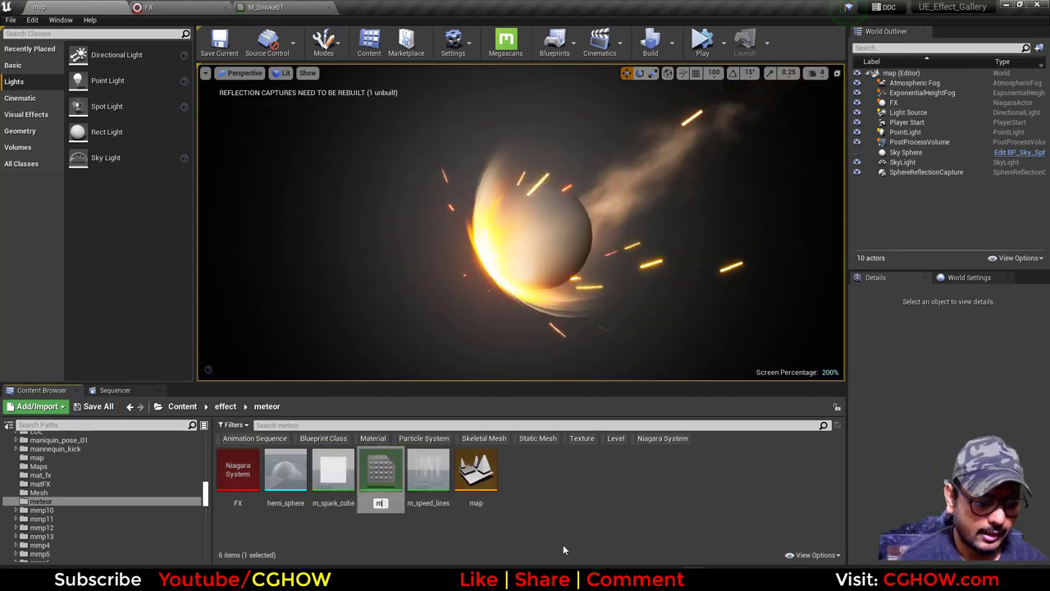
text(m_sphere)
key(Return)
key(Return)
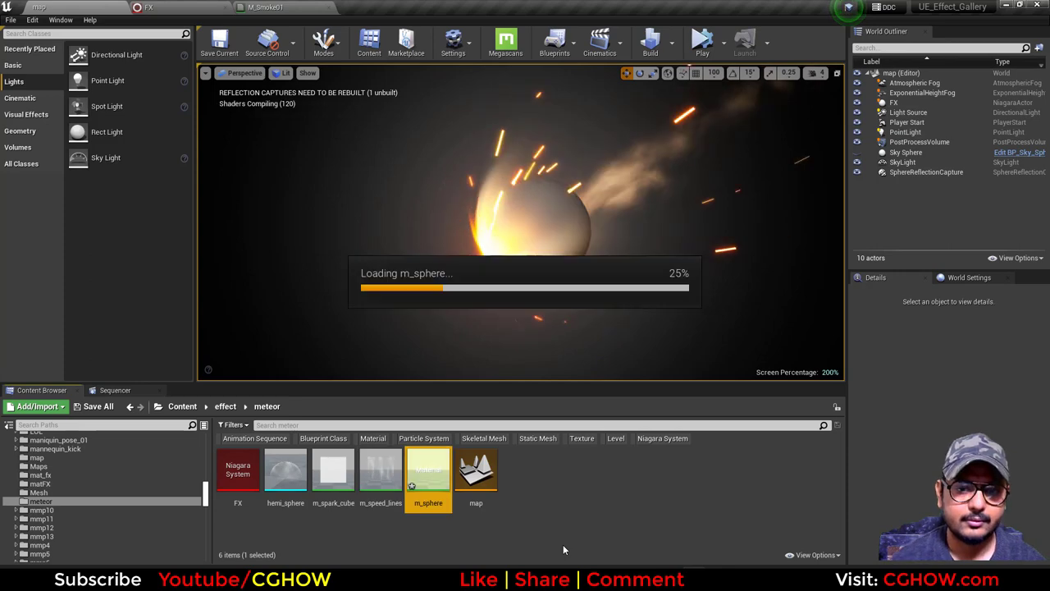
- Add a Fresnel node below Particle Color and feed its output into the base of a new Power node
right_drag(544, 334, 630, 337)
right_click(398, 281)
text(fre)
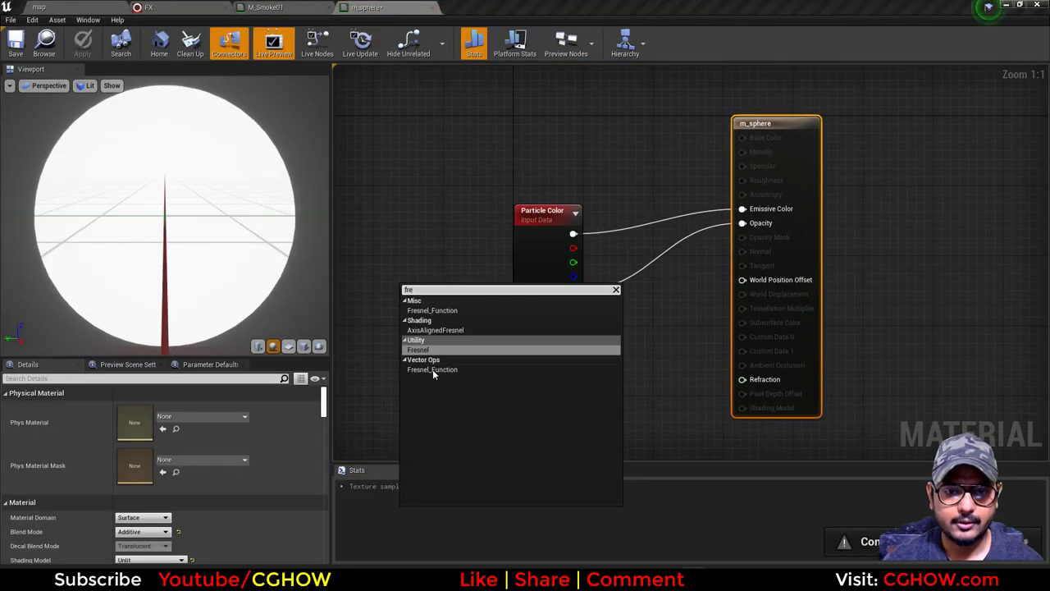
click(444, 353)
drag(482, 338, 466, 377)
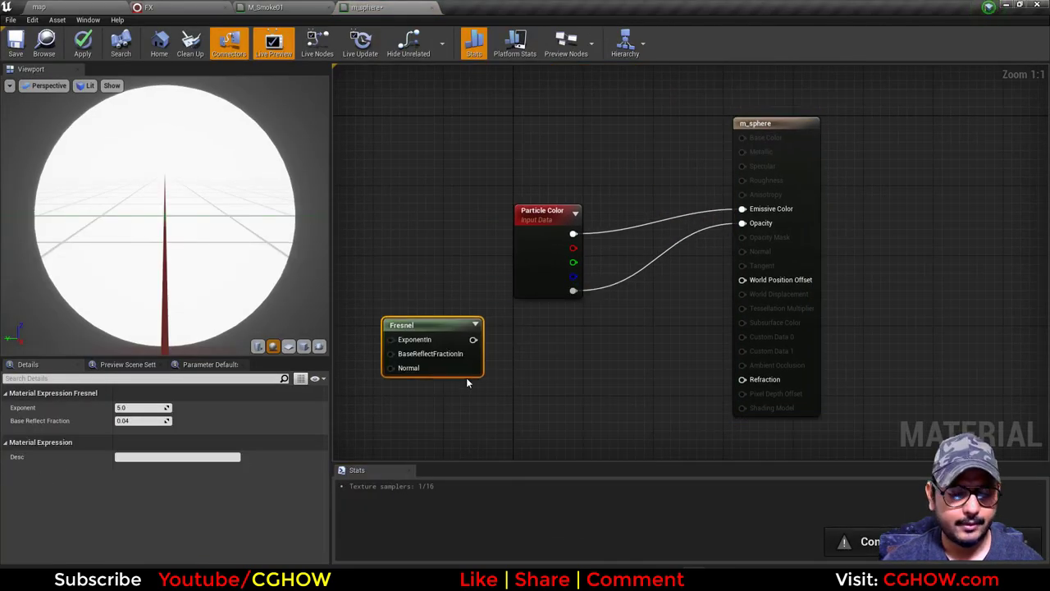
click(493, 342)
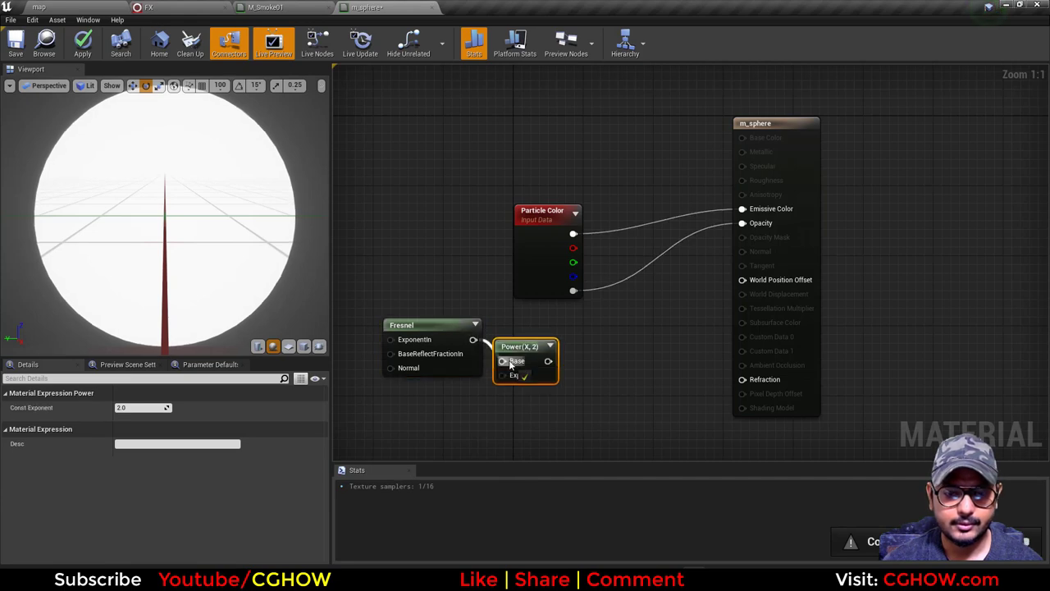
- Multiply Particle Color by the Power output, wire the result to Emissive Color, and disconnect Opacity
click(578, 343)
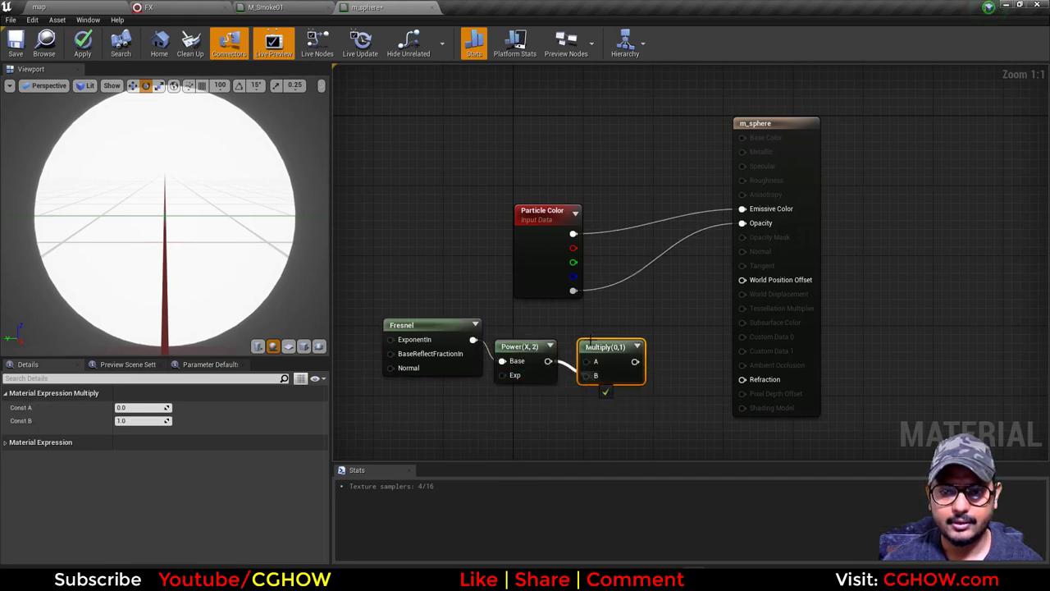
drag(625, 361, 691, 314)
drag(743, 212, 742, 210)
alt+click(742, 223)
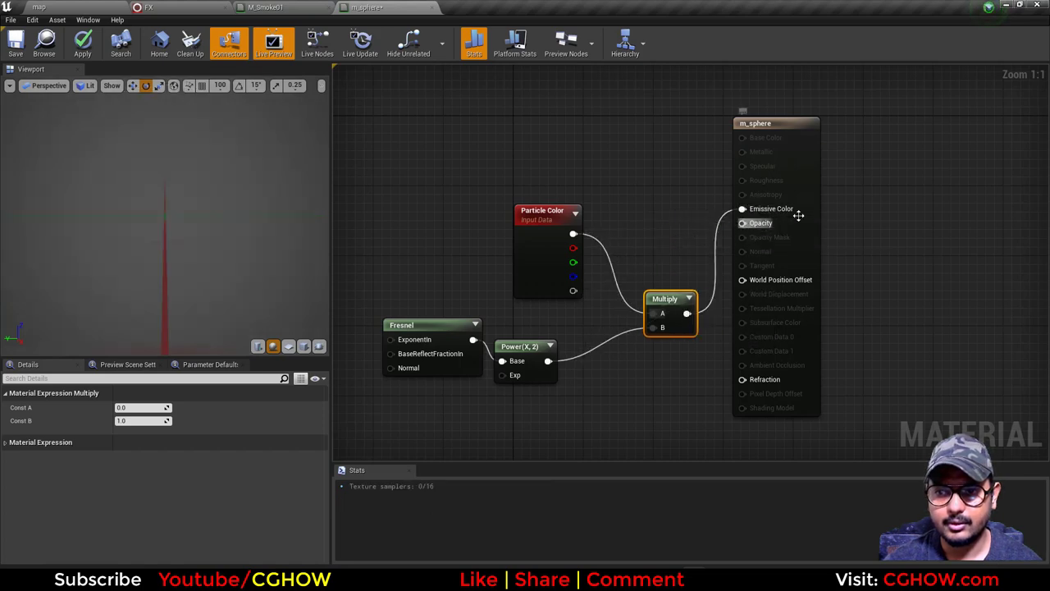
- Reset the m_sphere material's Blend Mode to Opaque and set its Shading Model to Default Lit
click(797, 214)
scroll(271, 426, down, 2)
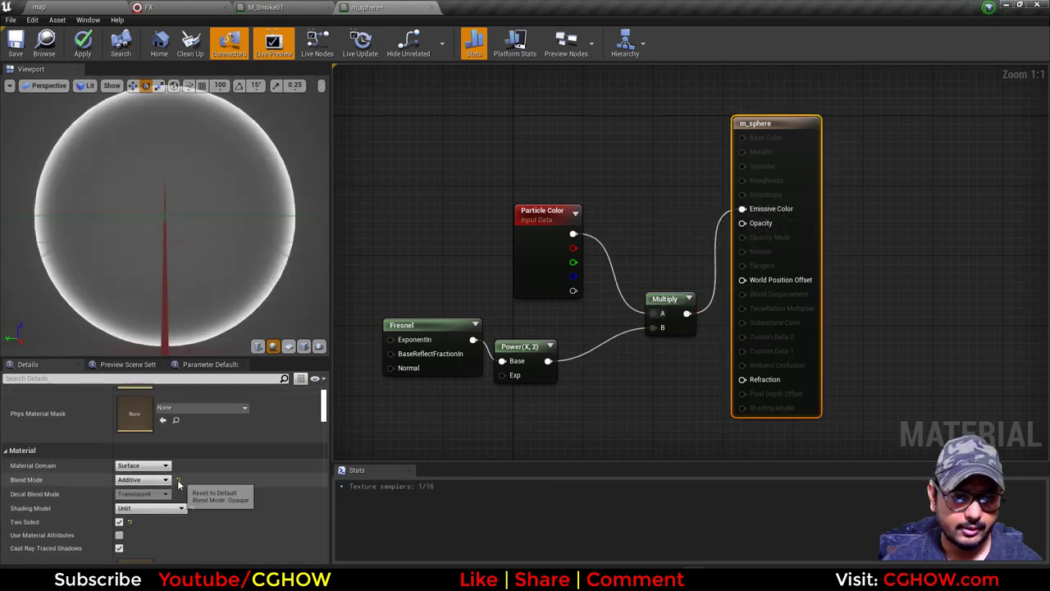
click(178, 482)
click(179, 508)
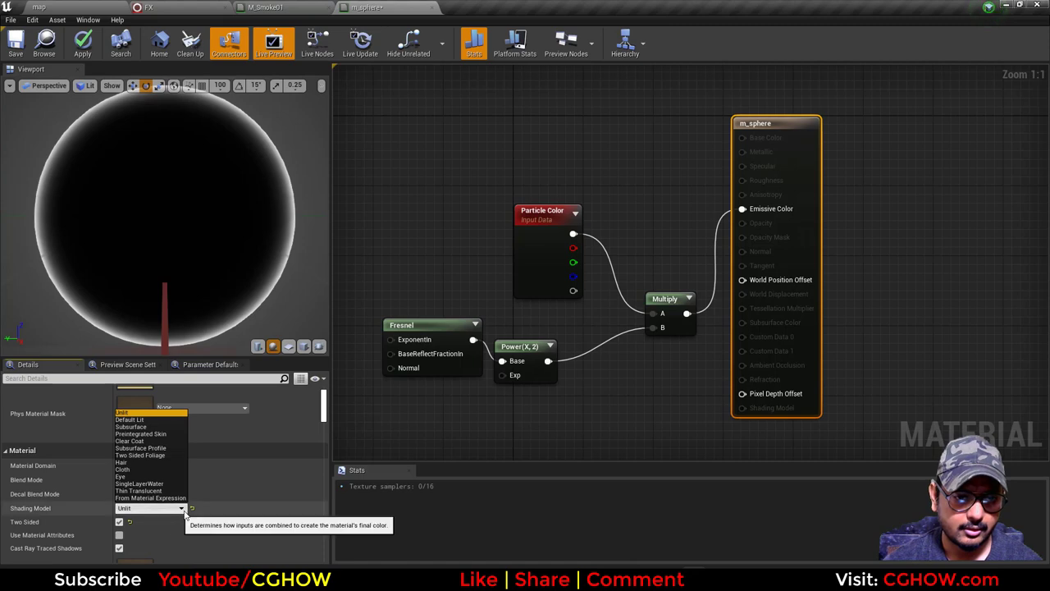
click(130, 419)
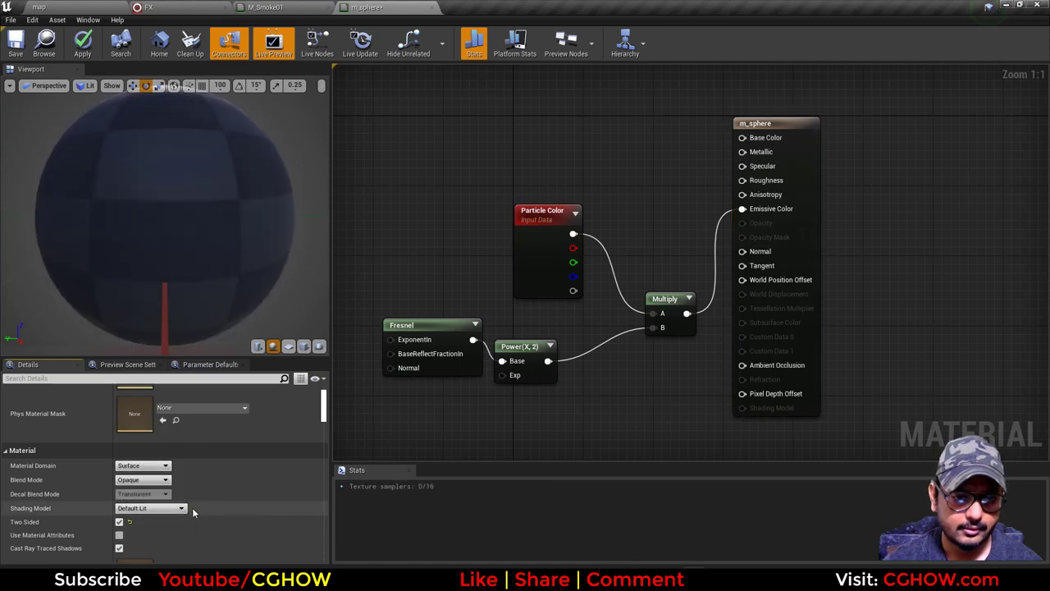
- Add a three-component color constant wired to Base Color and set it to dark grey, 0.125 in each channel
right_drag(603, 156, 573, 241)
click(574, 175)
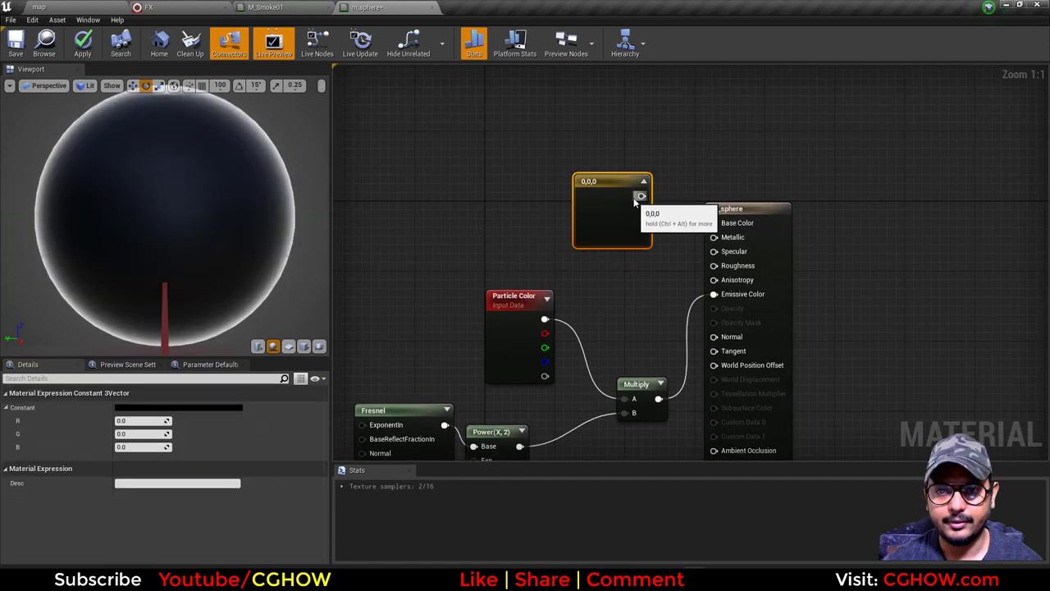
drag(637, 202, 714, 222)
double_click(621, 218)
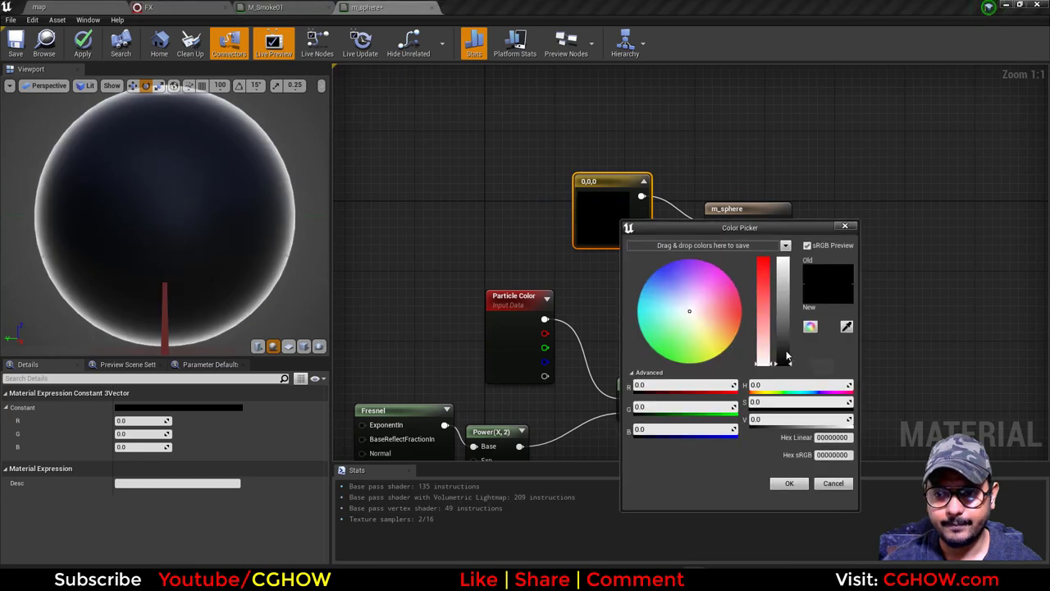
drag(786, 356, 785, 350)
click(802, 483)
drag(604, 199, 587, 157)
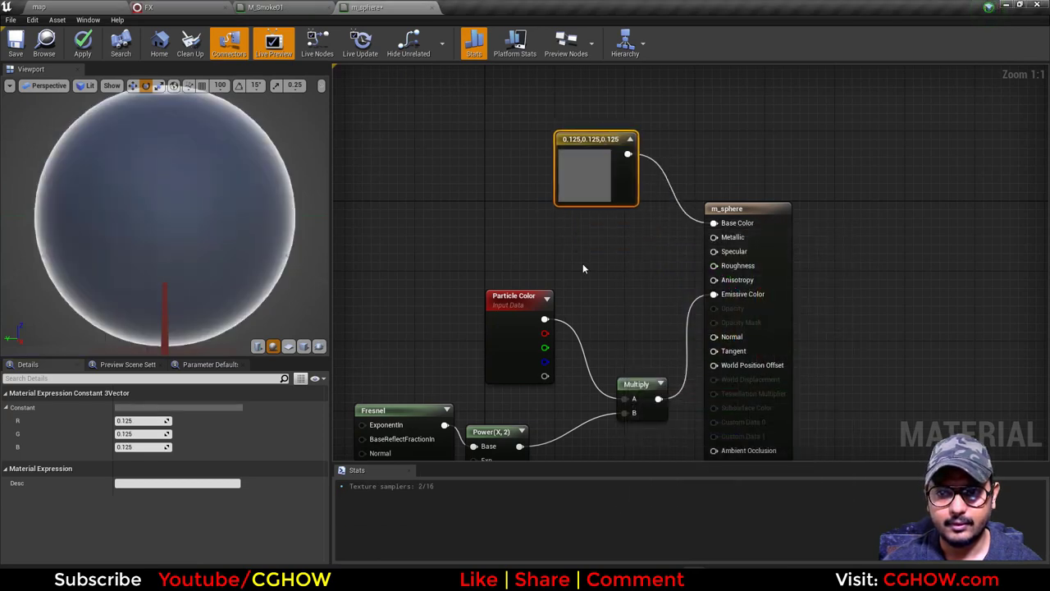
- Add a constant of 0.3 wired to Roughness, keep no spare constant nodes, and save the m_sphere material
click(592, 269)
drag(712, 269, 712, 267)
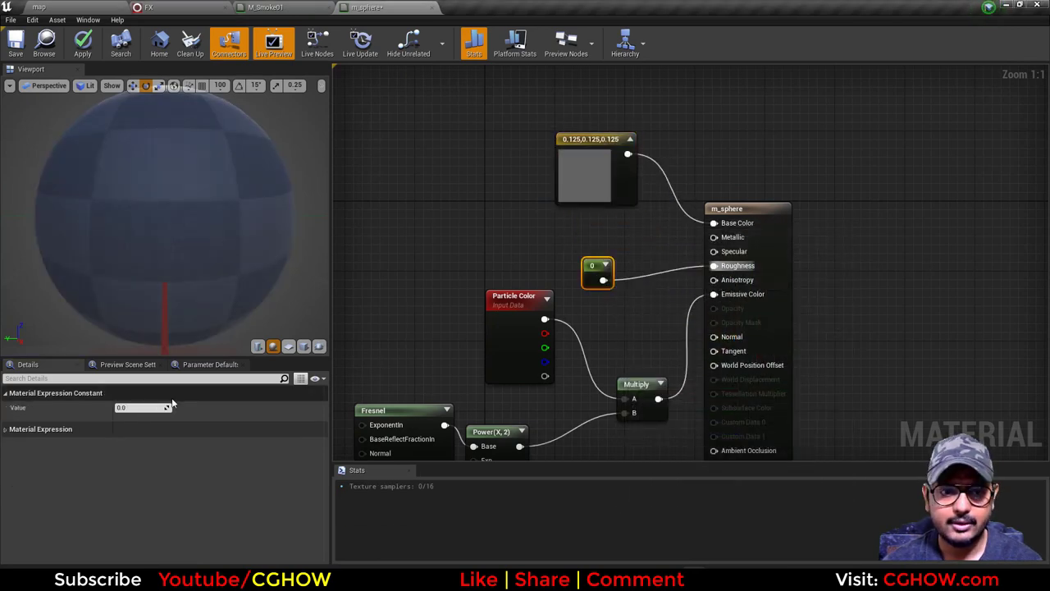
click(148, 407)
text(.3)
right_drag(535, 223, 526, 238)
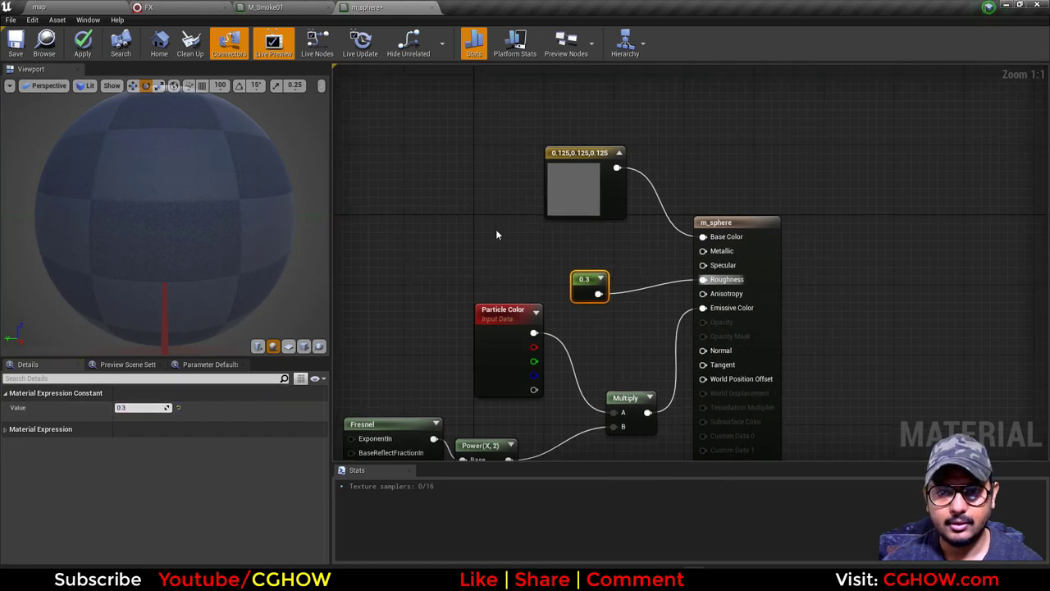
drag(511, 244, 707, 256)
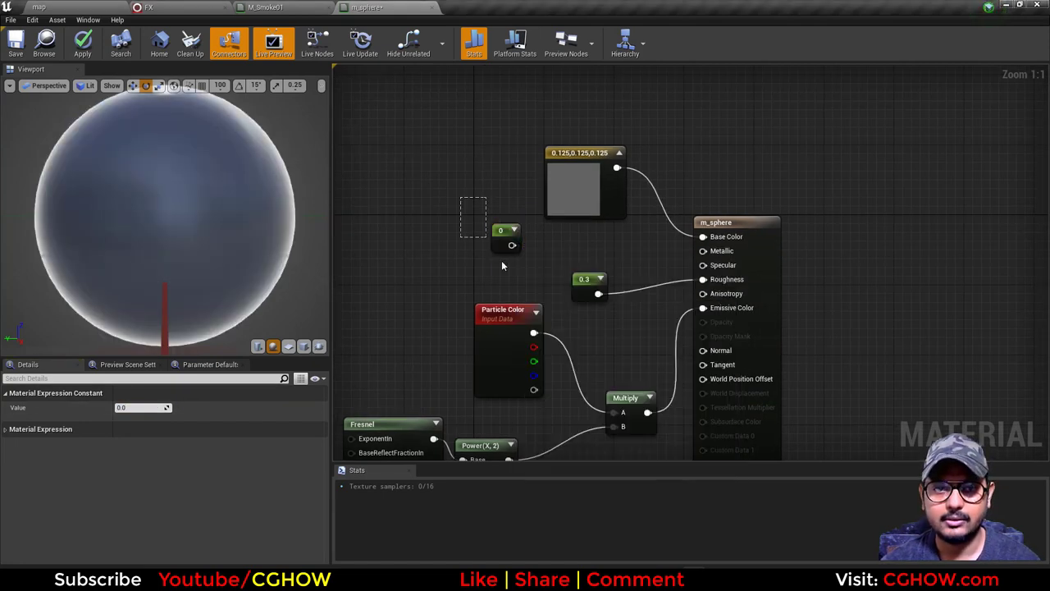
key(Delete)
click(14, 41)
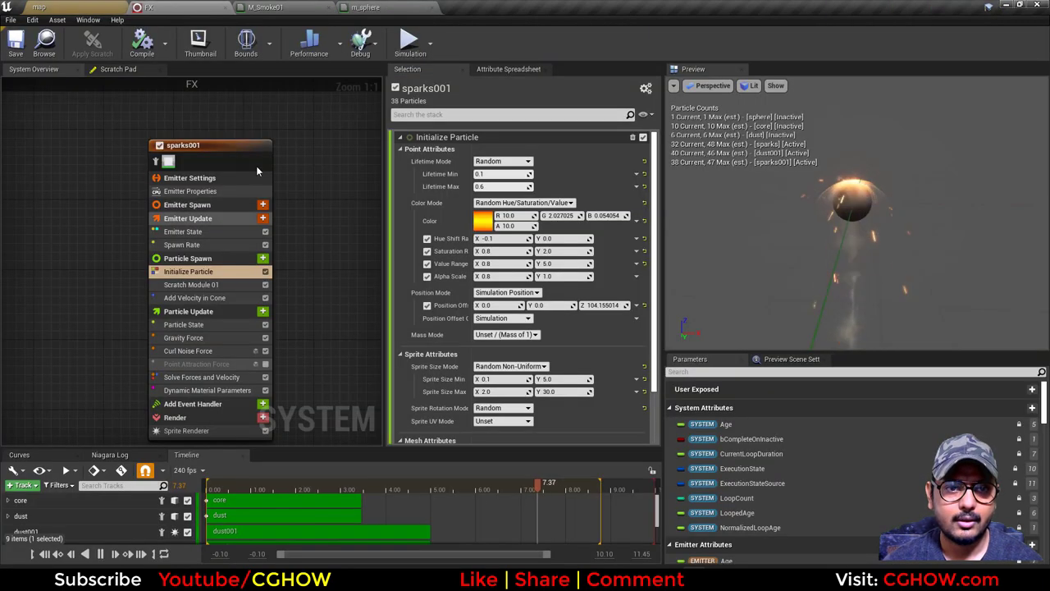
- In the FX system, assign m_sphere as the explicit override material of the sphere emitter's Mesh Renderer
scroll(128, 376, down, 6)
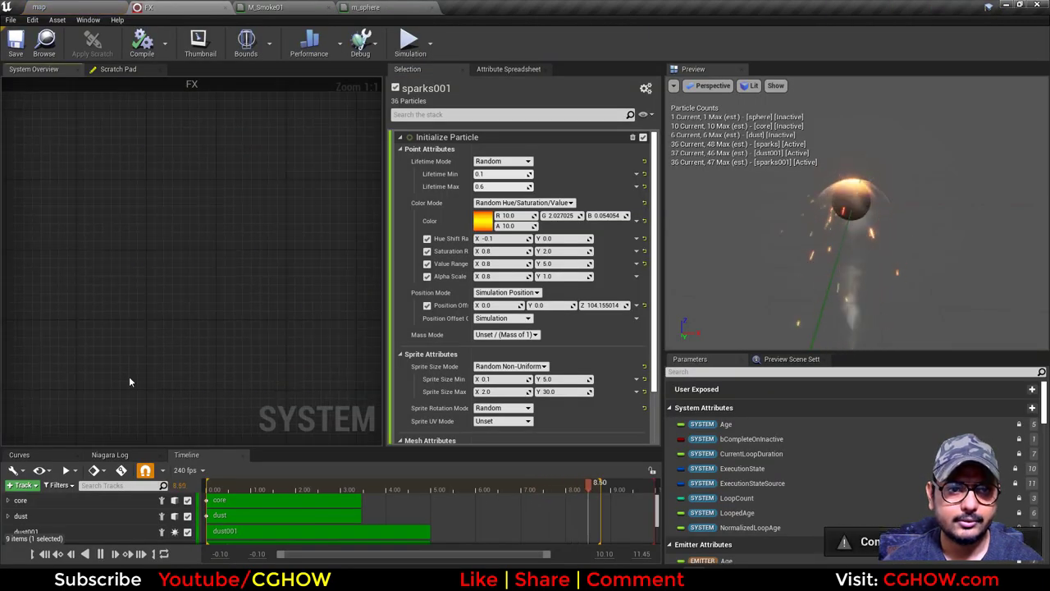
scroll(308, 218, up, 6)
click(312, 215)
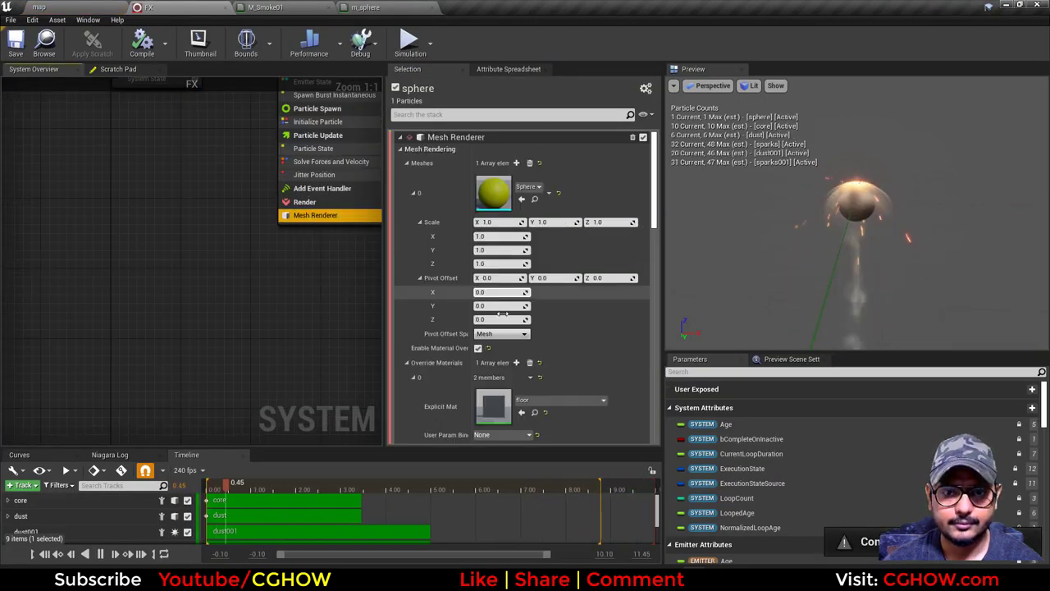
scroll(525, 344, down, 5)
click(523, 360)
- Set the sphere emitter's Initialize Particle color to a saturated orange with a brightness value of 2
right_drag(151, 229, 115, 358)
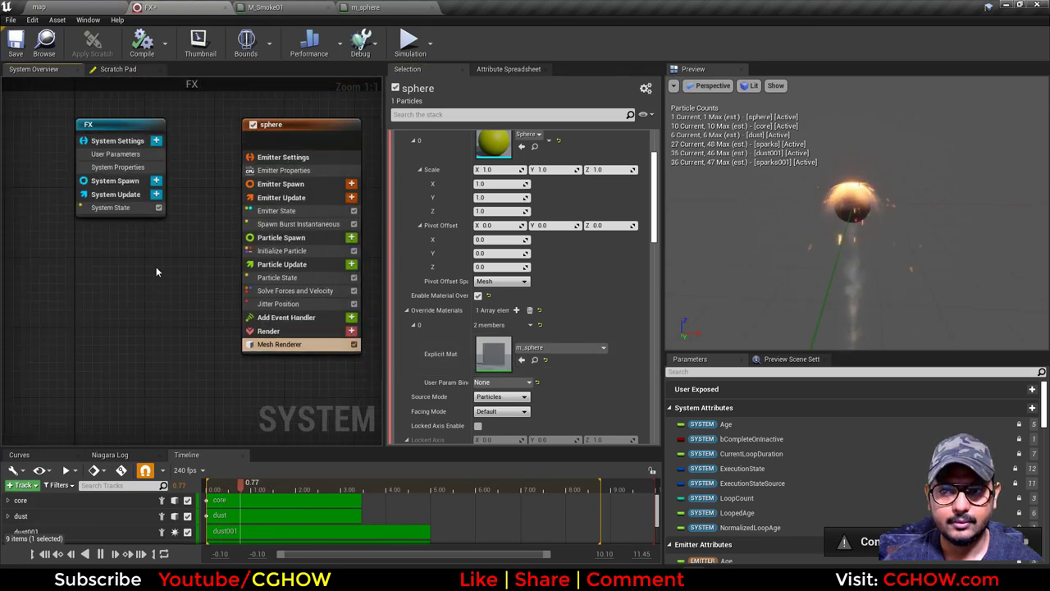
click(292, 250)
click(483, 204)
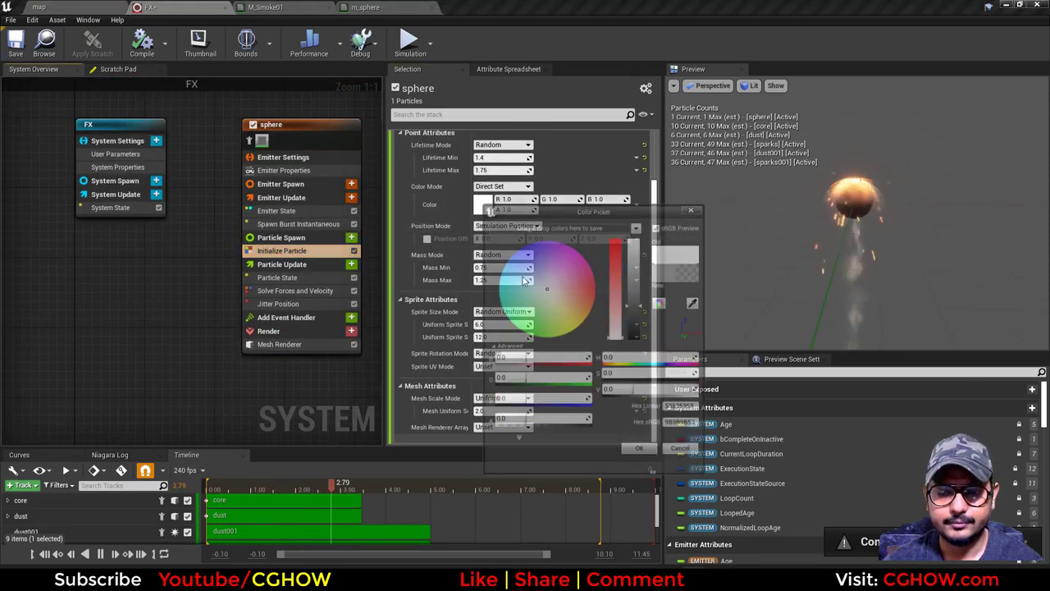
drag(616, 320, 617, 322)
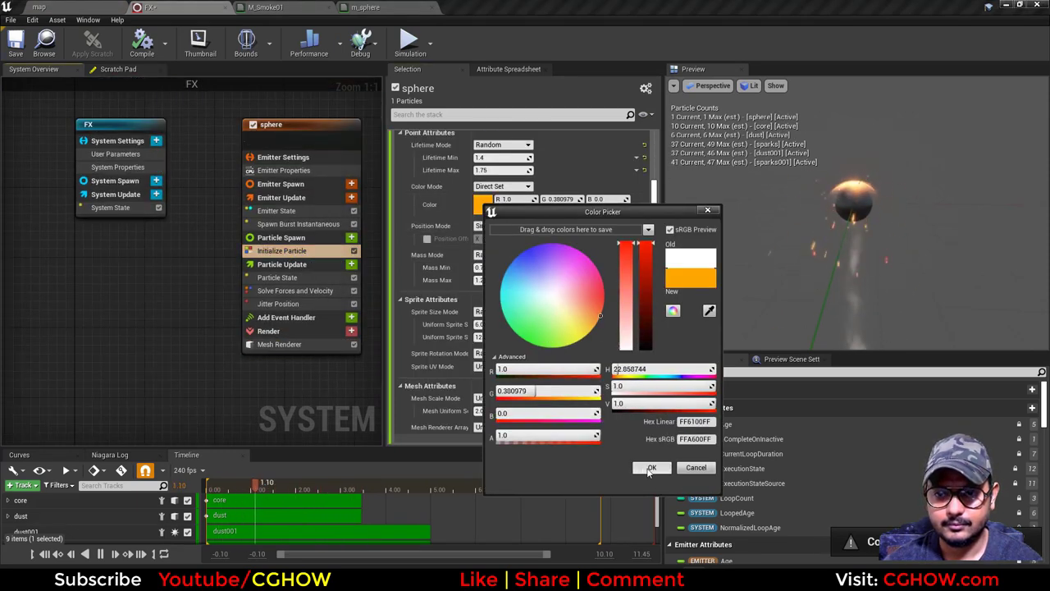
click(645, 403)
text(10)
key(Return)
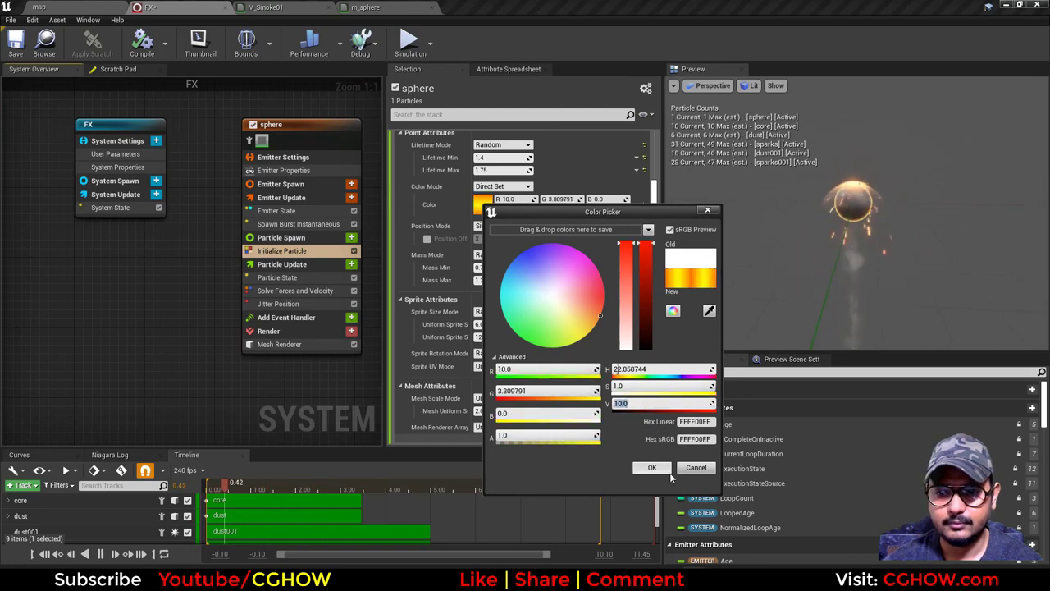
text(2)
click(652, 467)
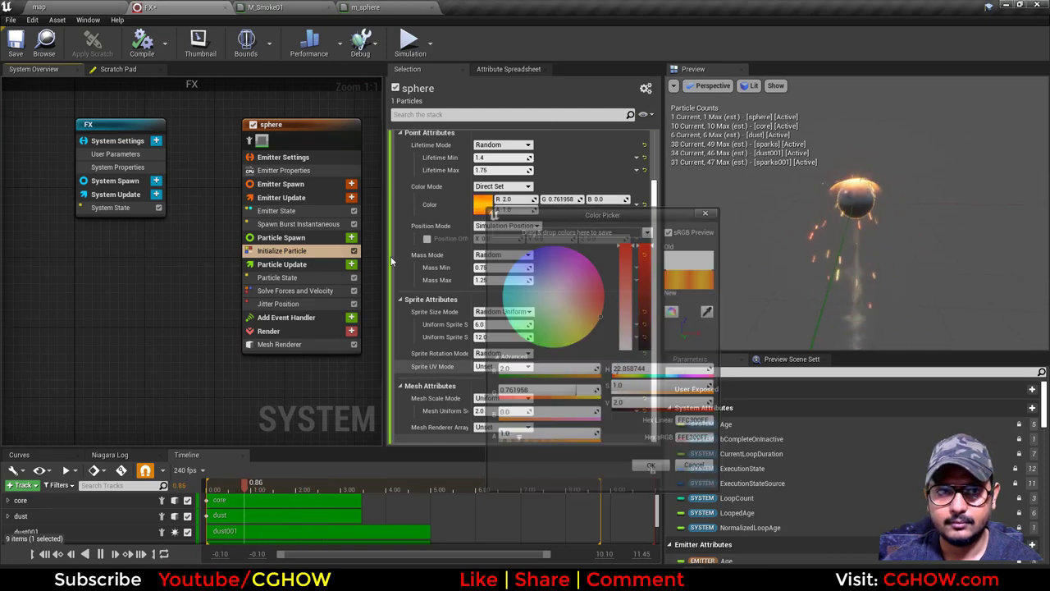
- Check the meteor's glowing rim in the map and save the modified FX system
click(91, 6)
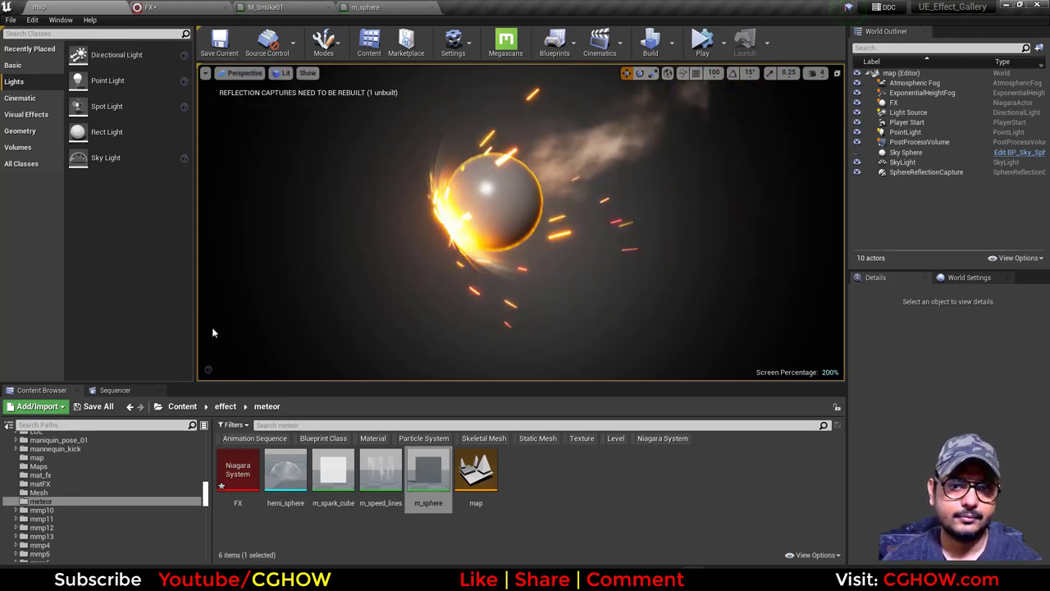
click(95, 406)
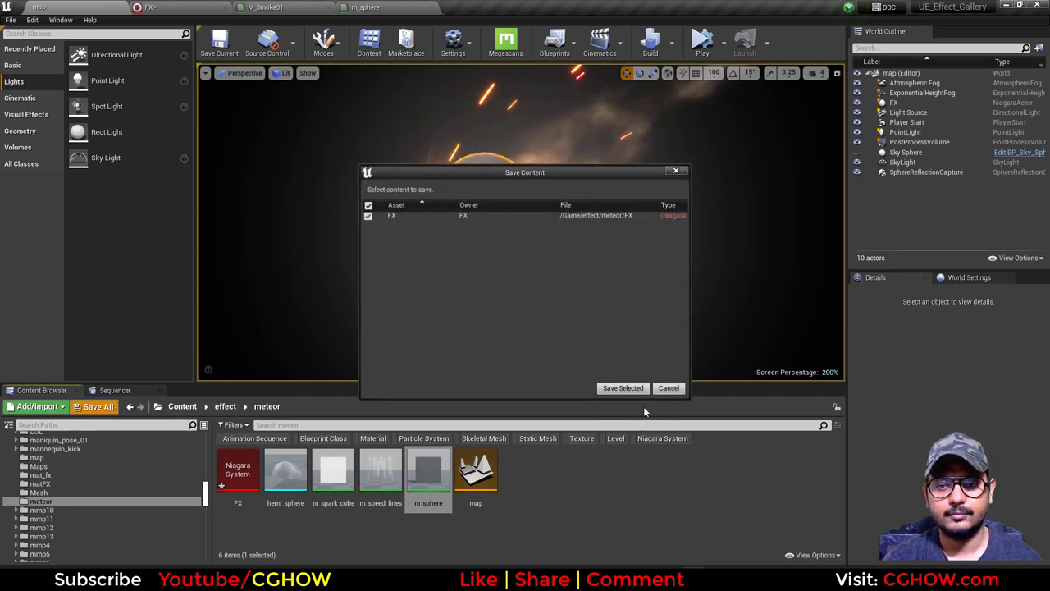
click(624, 388)
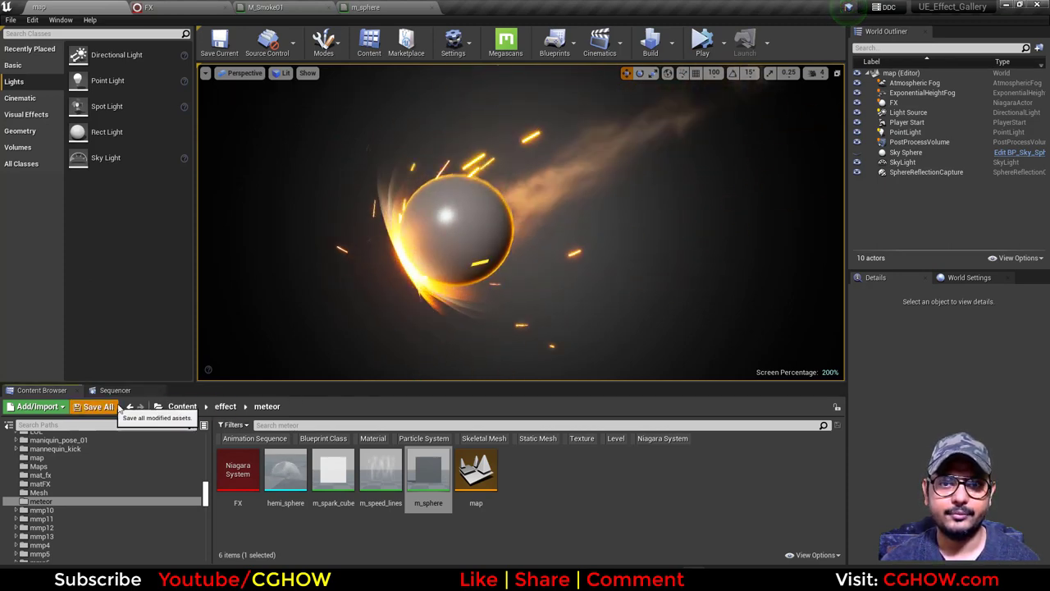
- Review the finished meteor effect in the full-screen viewport and return to the normal editor layout
key(F11)
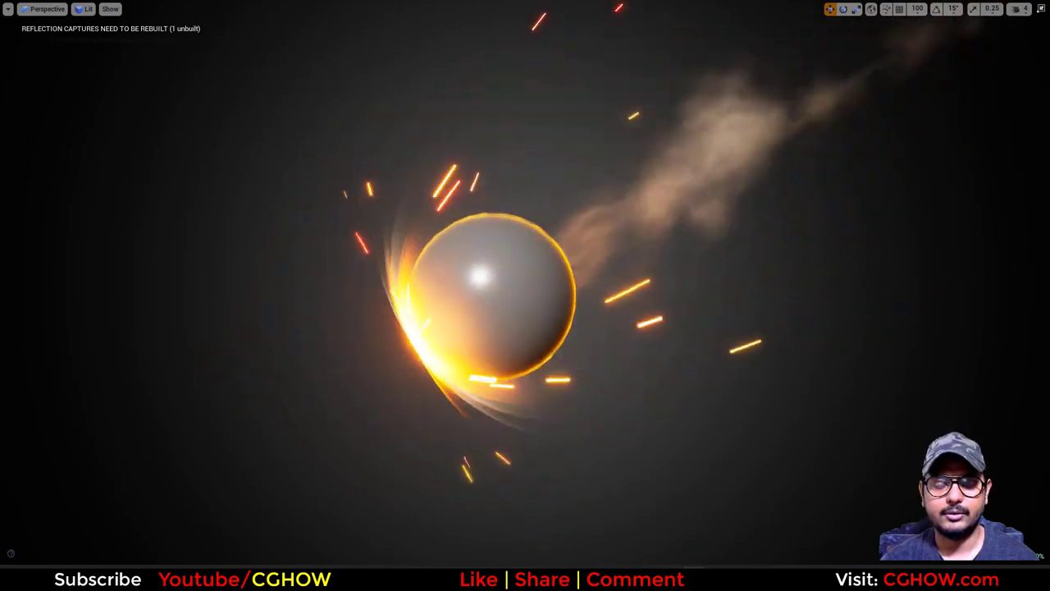
key(F11)
key(F11)
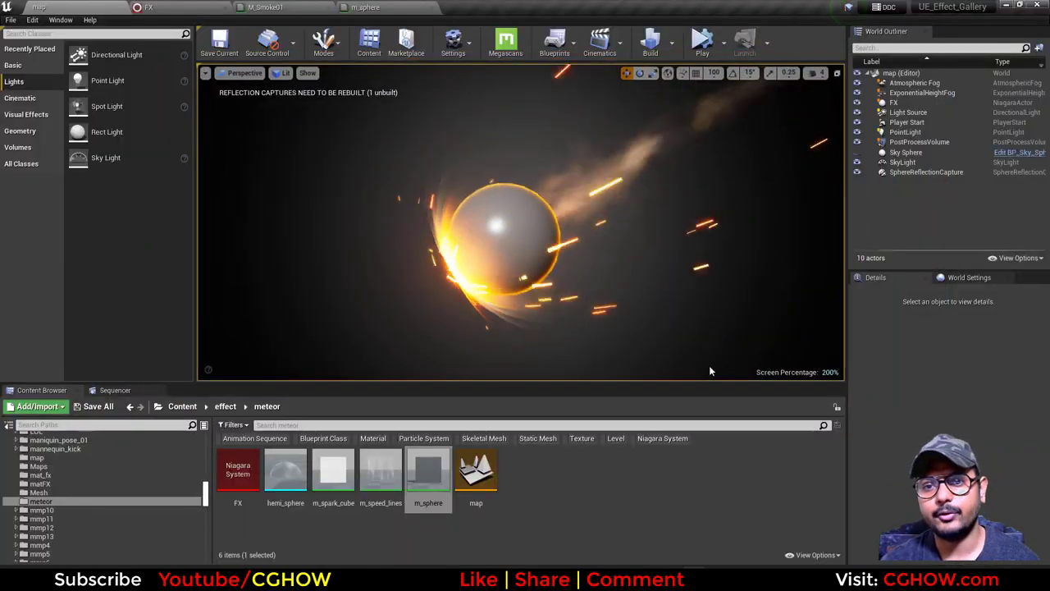